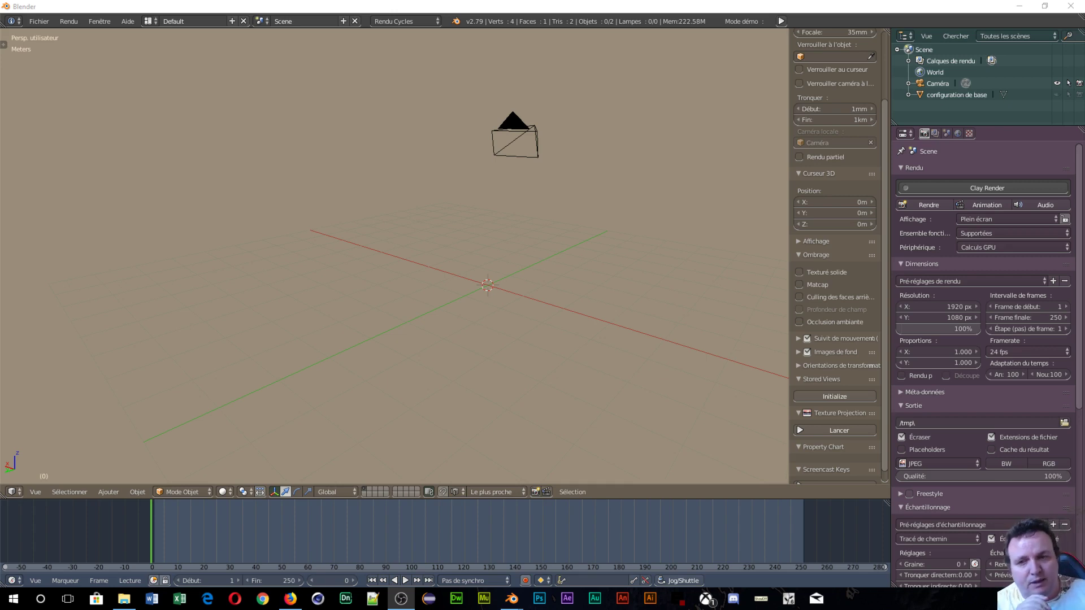
# - Start the Screencast Keys display for the 3D view
pyautogui.scroll(-1, 850, 368)
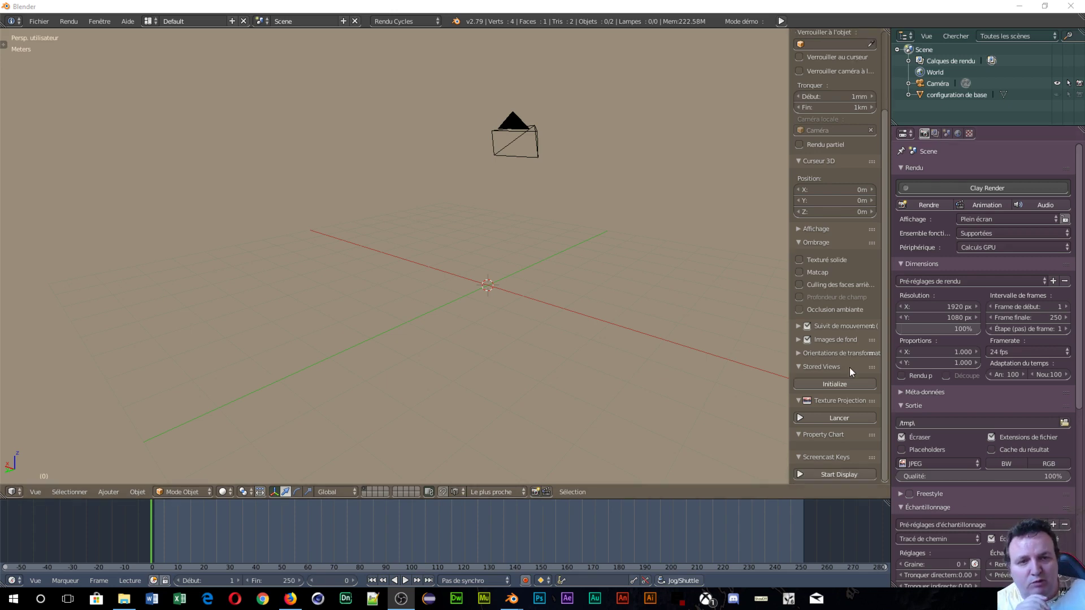
pyautogui.click(799, 476)
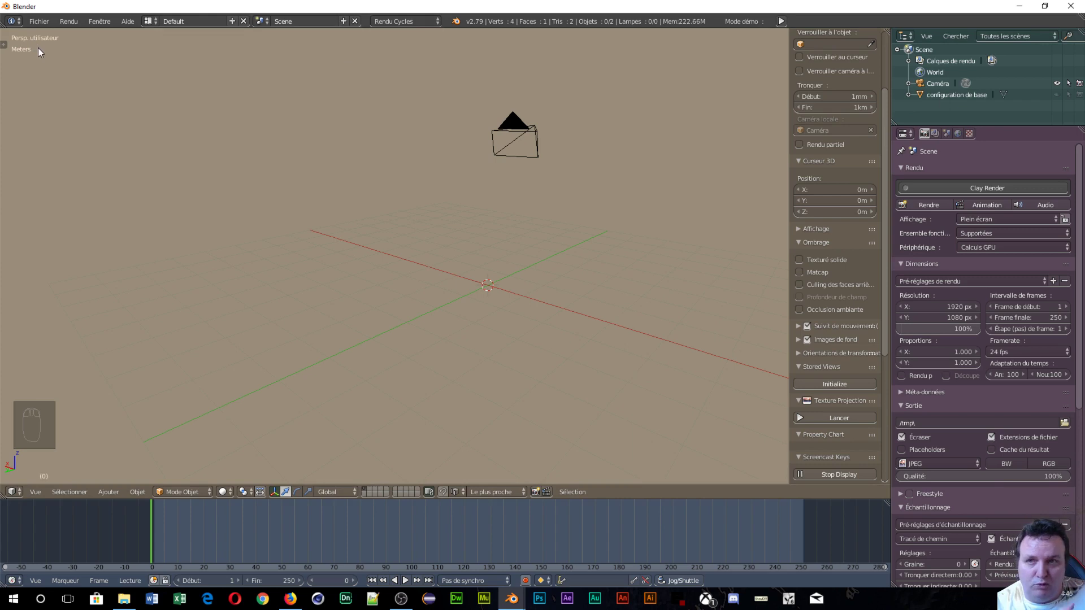
# - Search the add-ons in the user preferences for "sap" to check the Sapling Tree Gen add-on, and close the preferences
pyautogui.click(38, 23)
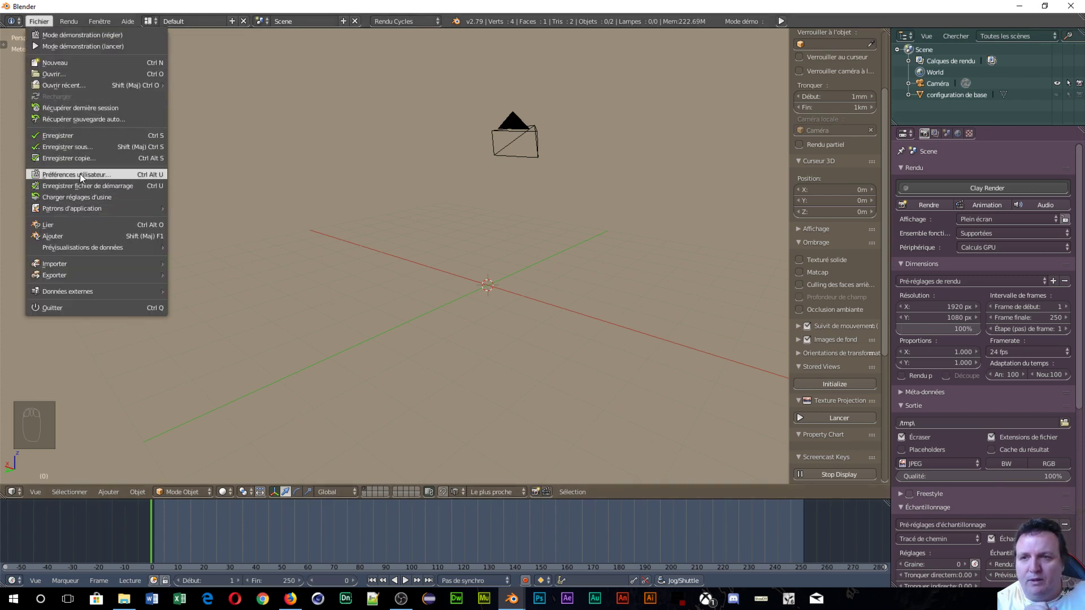
pyautogui.click(100, 176)
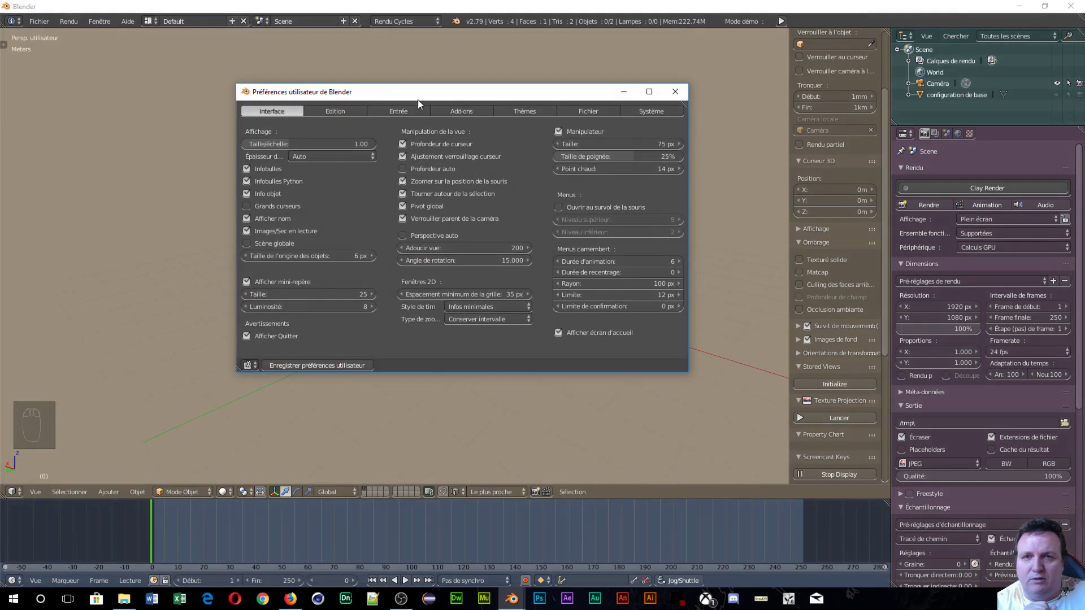
pyautogui.click(441, 111)
pyautogui.click(287, 134)
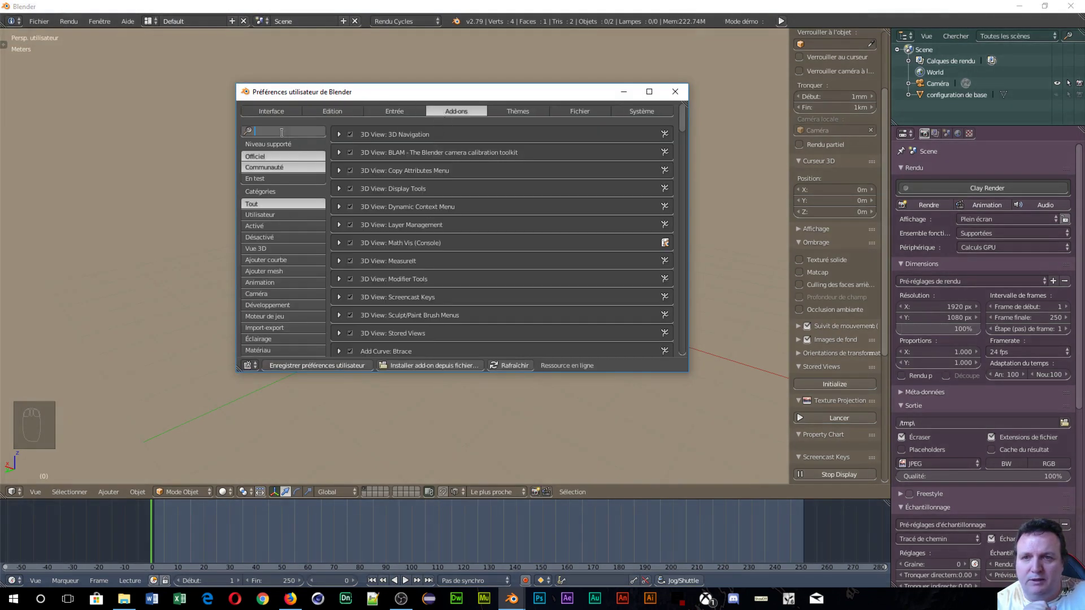
pyautogui.write('sap')
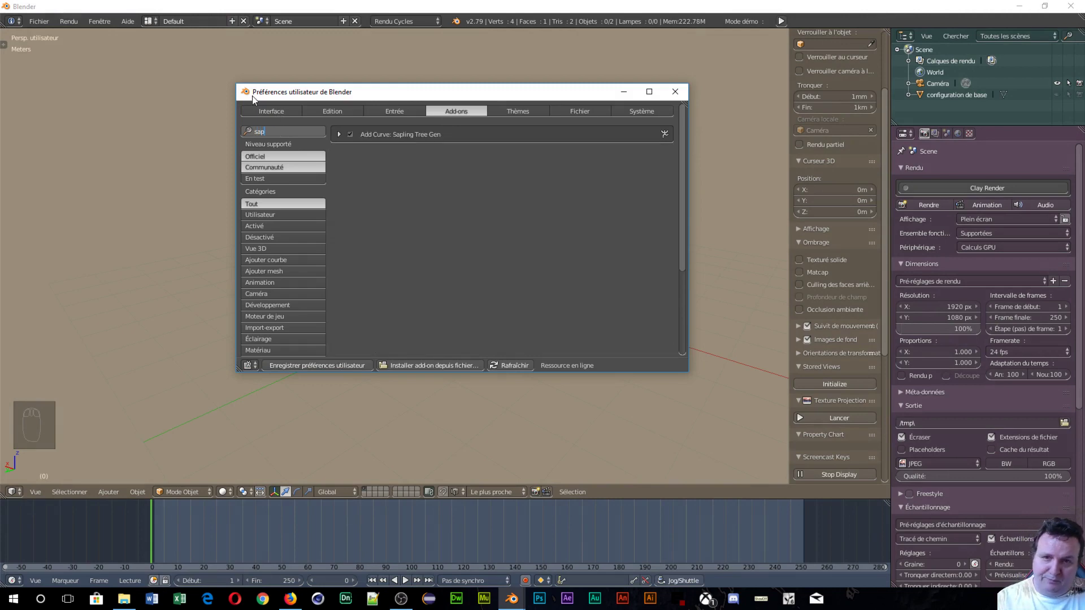
pyautogui.press('Return')
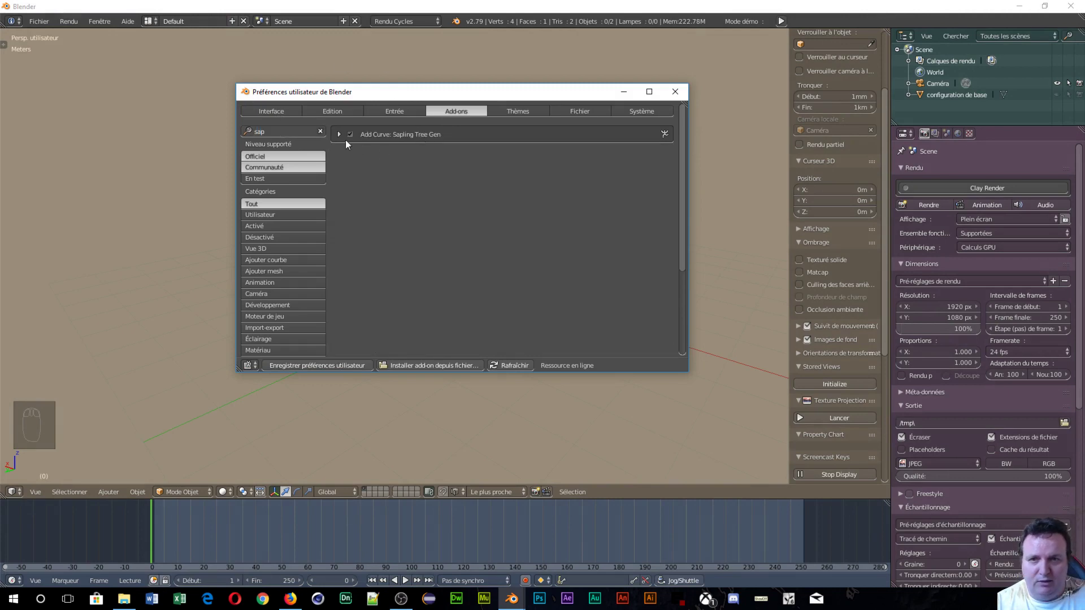
pyautogui.click(675, 92)
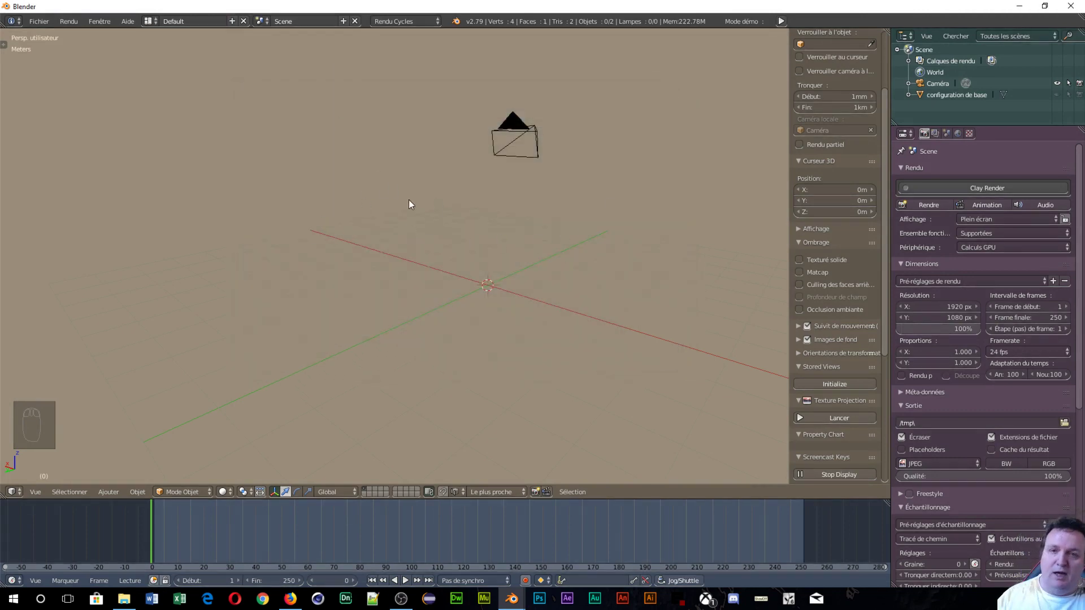
# - Add a Sapling Tree Gen curve tree at the scene origin
pyautogui.hotkey('shift', 'a')
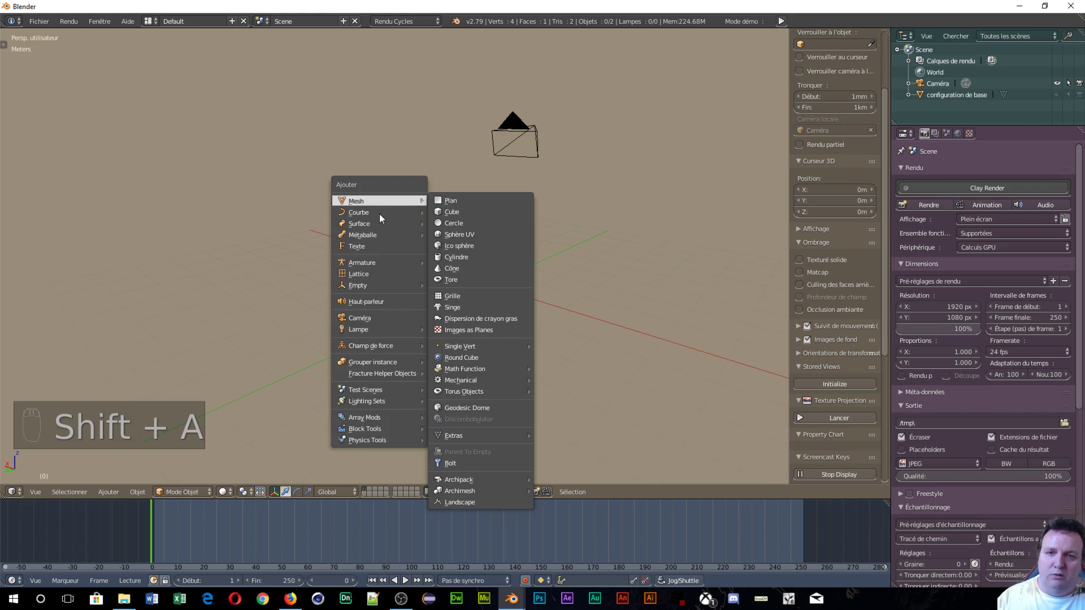
pyautogui.moveTo(379, 213)
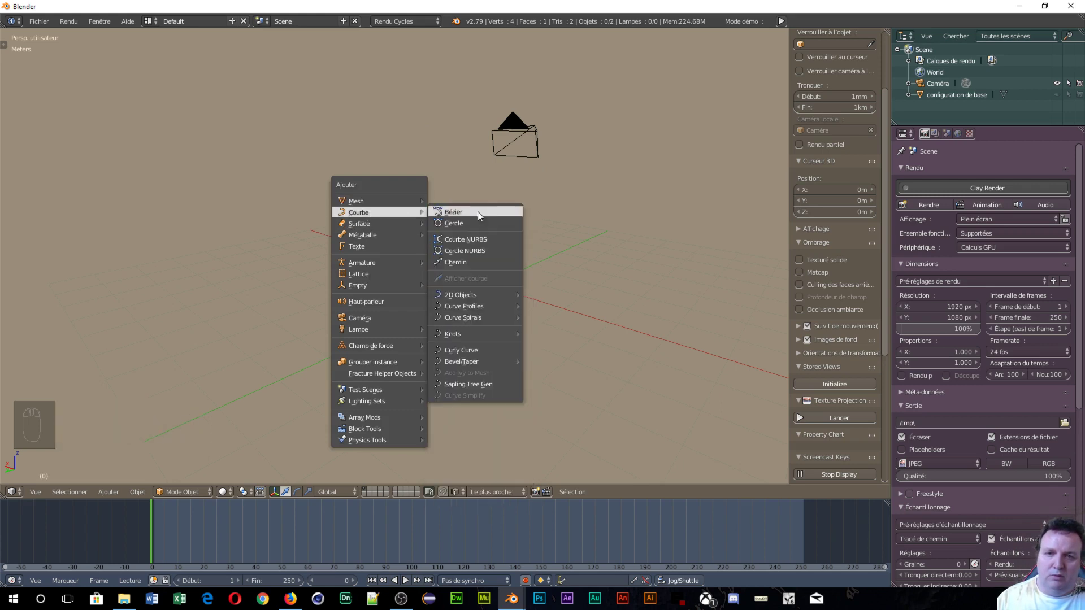
pyautogui.click(476, 384)
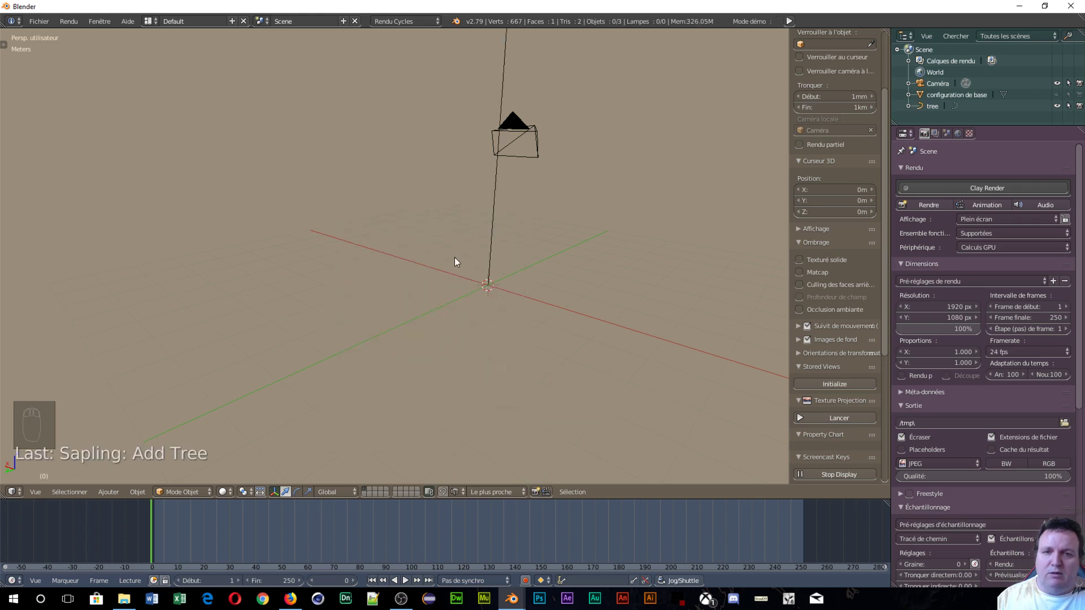
pyautogui.scroll(-6, 455, 256)
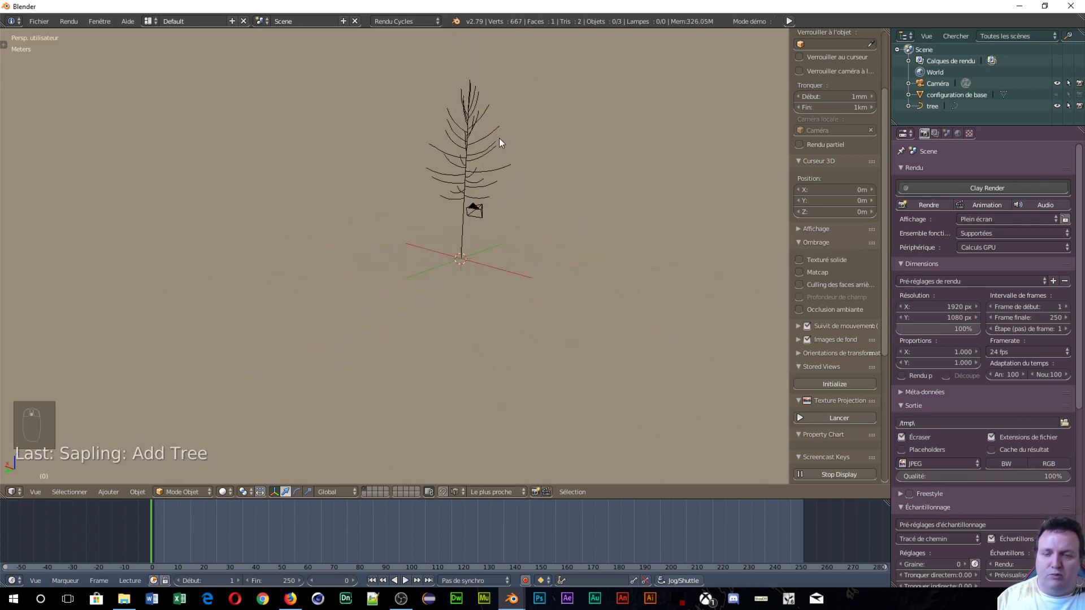
pyautogui.press('Tab')
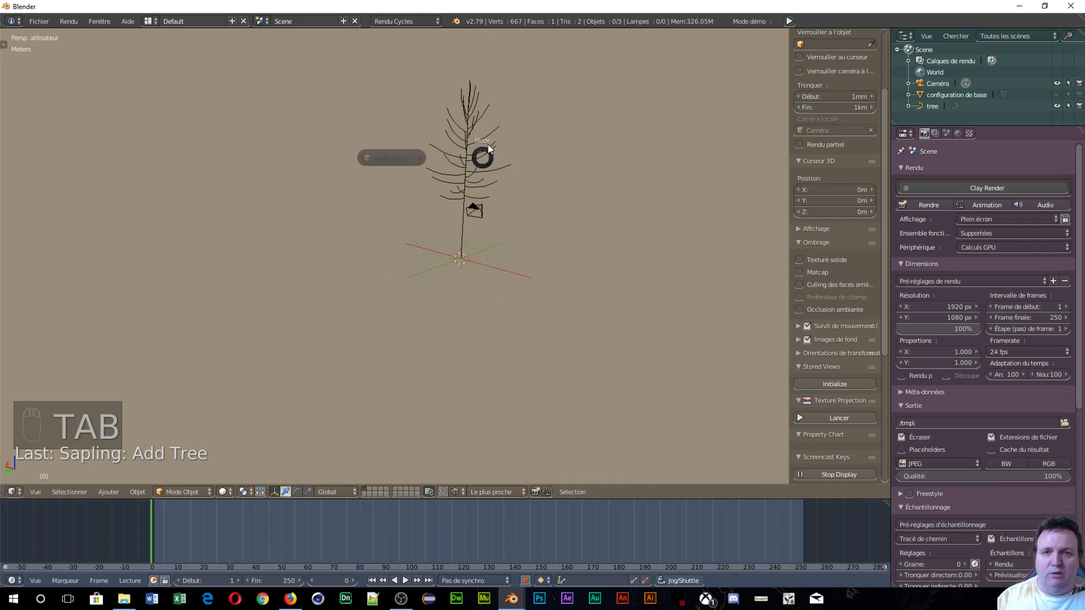
pyautogui.rightClick(472, 136)
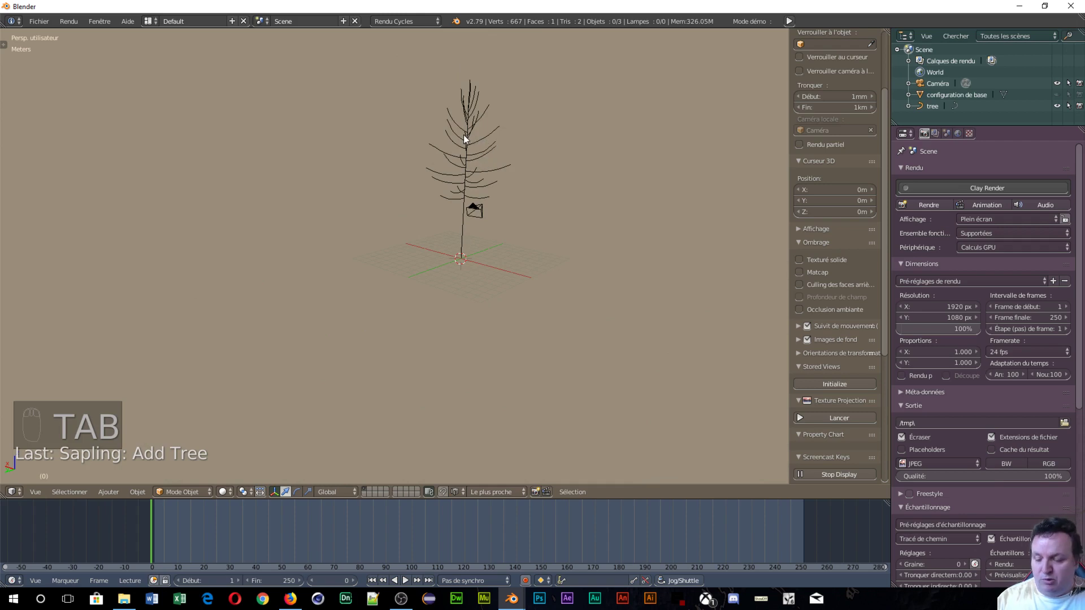
# - Show the tool shelf, widen it and enlarge its Sapling: Add Tree settings so all geometry options are readable
pyautogui.press('t')
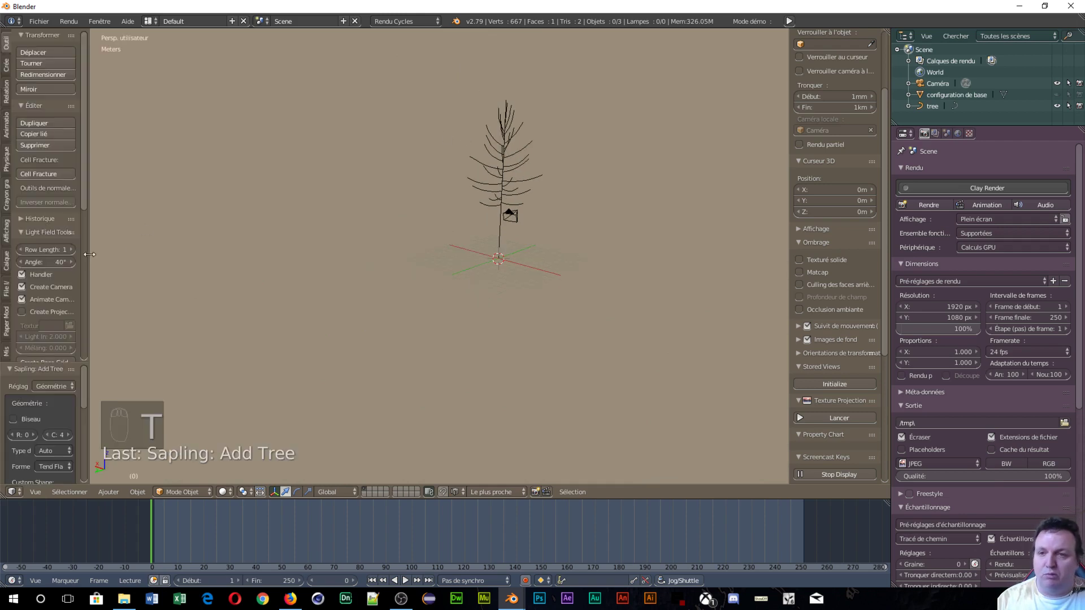
pyautogui.moveTo(93, 253); pyautogui.dragTo(137, 255)
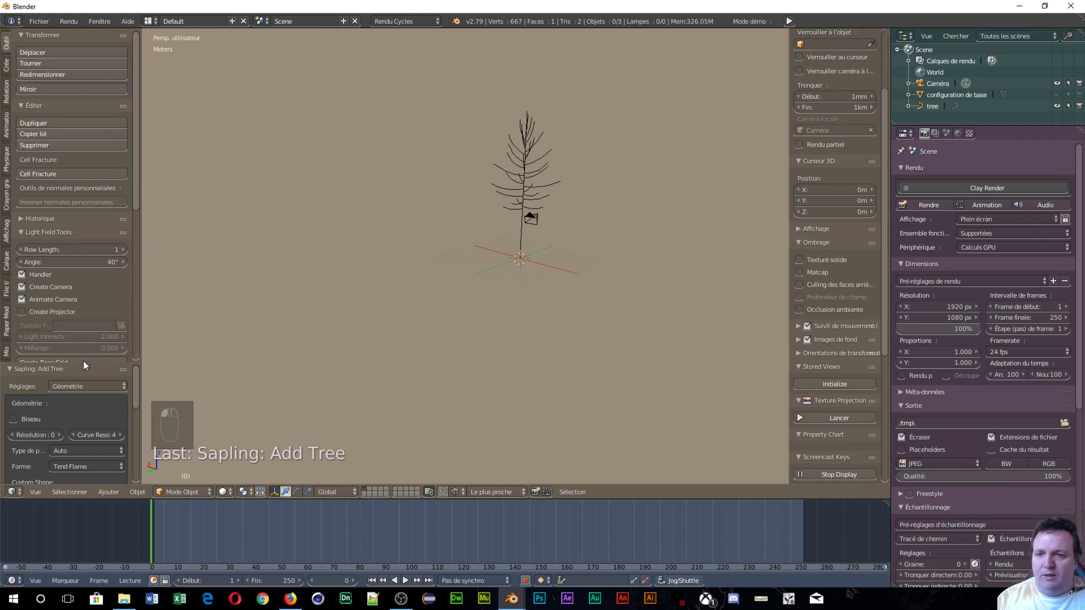
pyautogui.moveTo(90, 367); pyautogui.dragTo(76, 33)
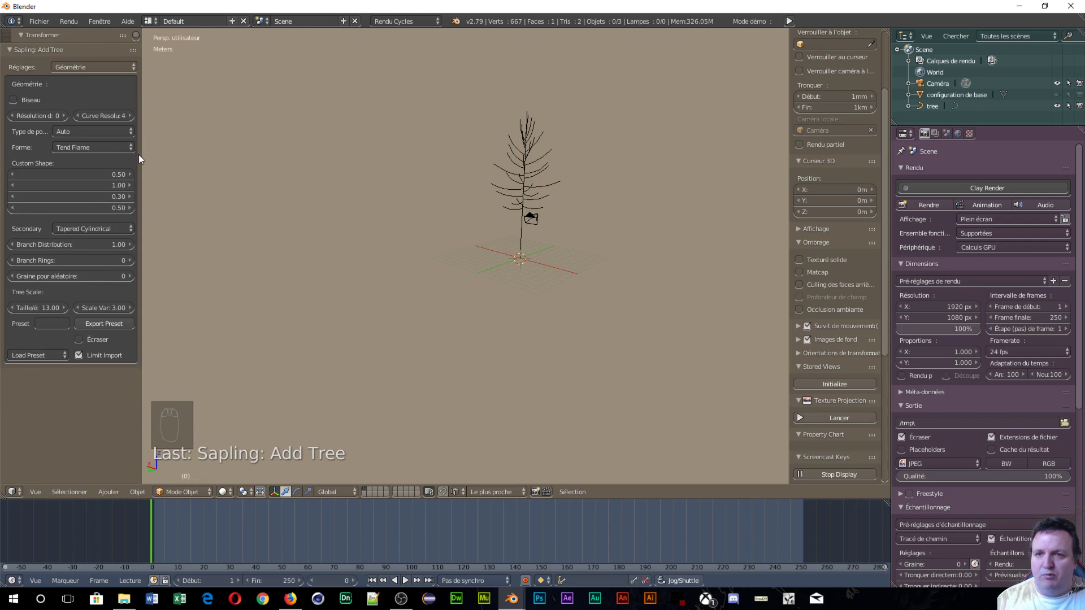
pyautogui.moveTo(139, 154); pyautogui.dragTo(259, 156)
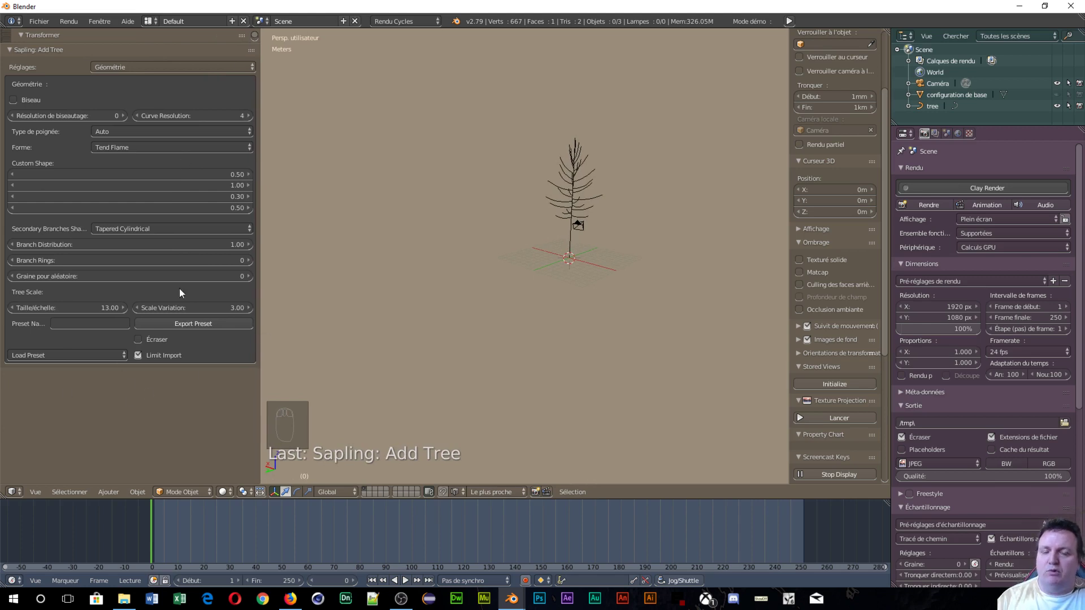
# - Select the tree and examine its shape, its dimensions and the scene's length unit setting
pyautogui.scroll(3, 730, 334)
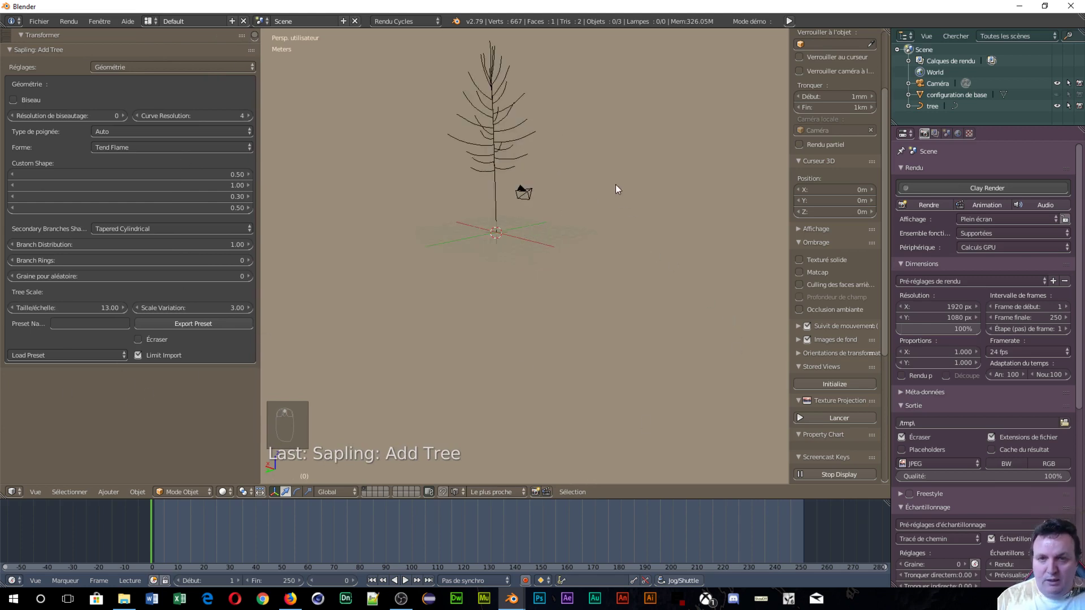
pyautogui.moveTo(616, 184); pyautogui.dragTo(632, 260, button='middle')
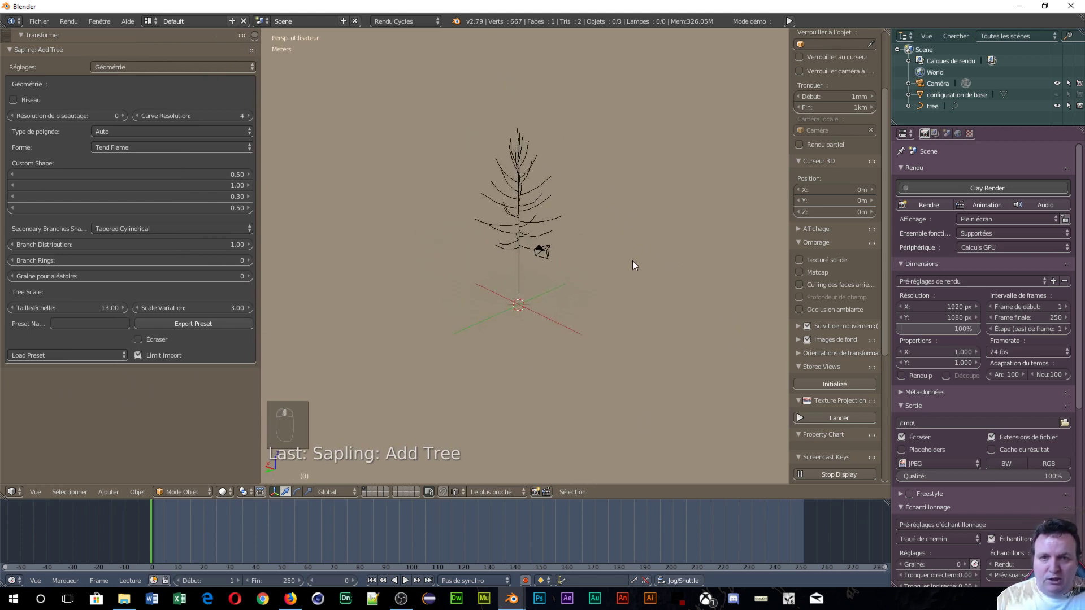
pyautogui.rightClick(515, 203)
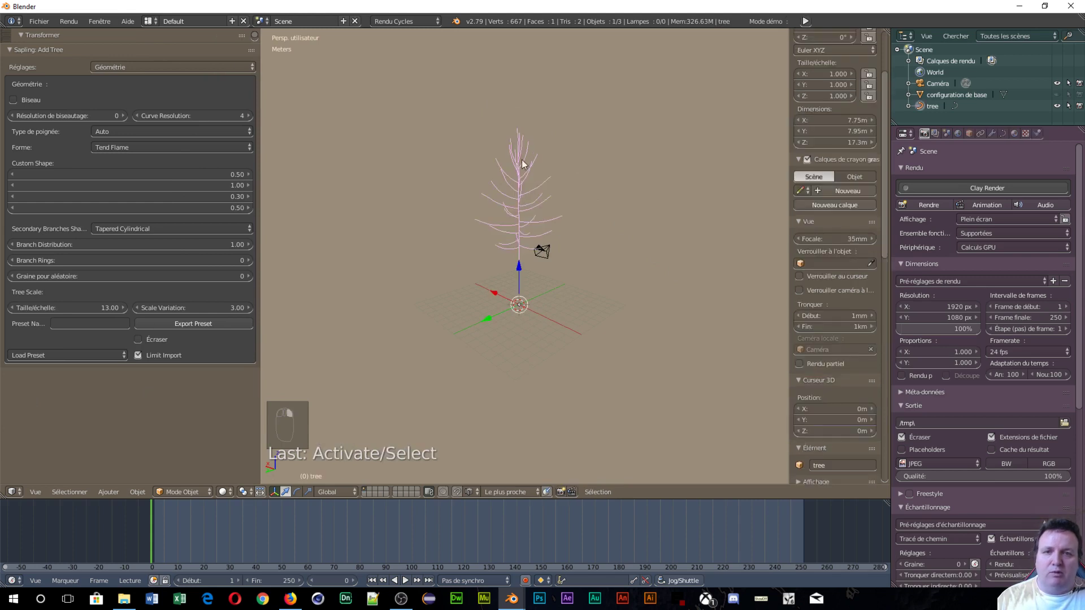
pyautogui.scroll(4, 589, 269)
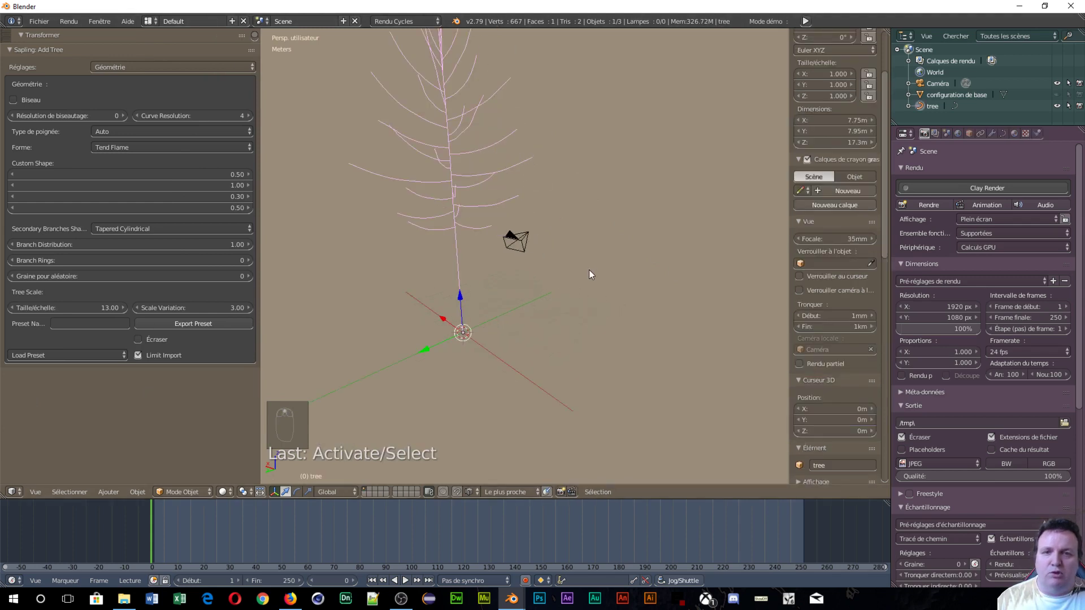
pyautogui.scroll(3, 589, 270)
pyautogui.scroll(-2, 389, 123)
pyautogui.keyDown('shift'); pyautogui.moveTo(348, 93); pyautogui.dragTo(434, 196, button='middle'); pyautogui.keyUp('shift')
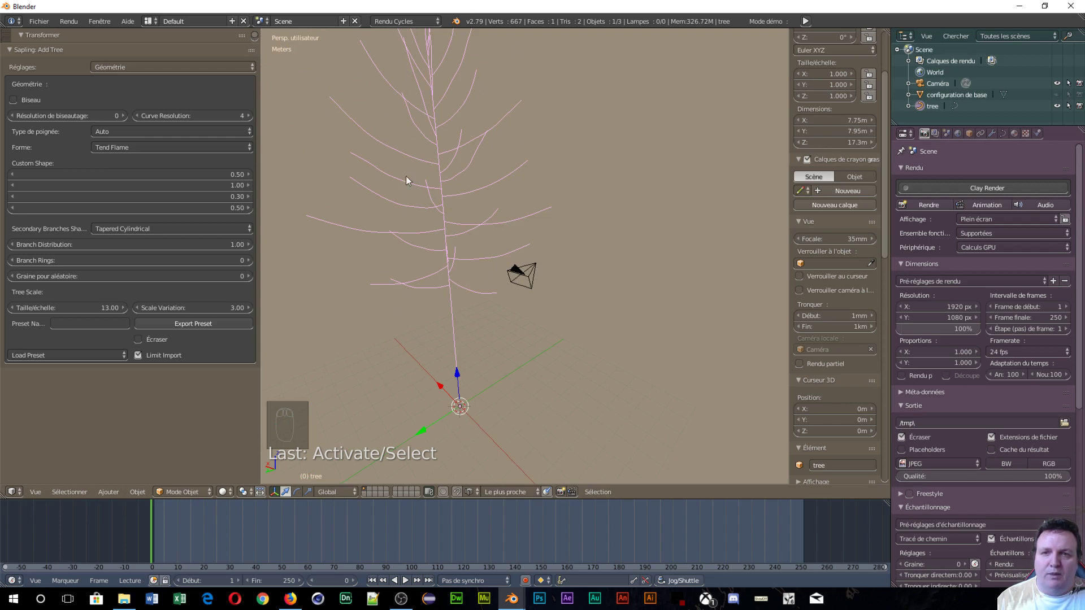
pyautogui.scroll(-2, 594, 130)
pyautogui.scroll(2, 595, 131)
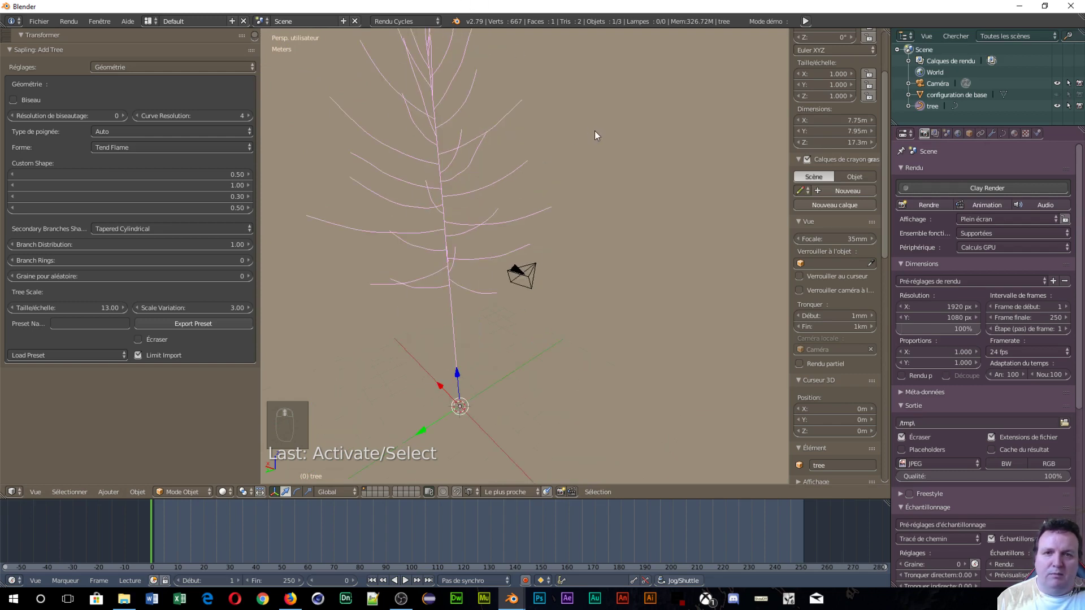
pyautogui.keyDown('shift'); pyautogui.moveTo(451, 93); pyautogui.dragTo(467, 144, button='middle'); pyautogui.keyUp('shift')
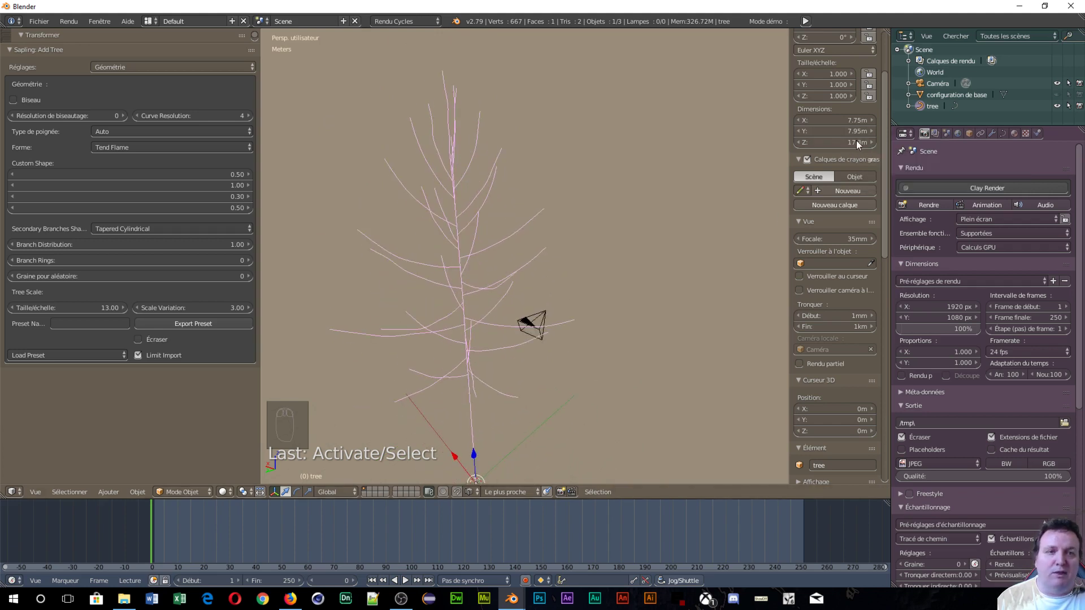
pyautogui.click(946, 133)
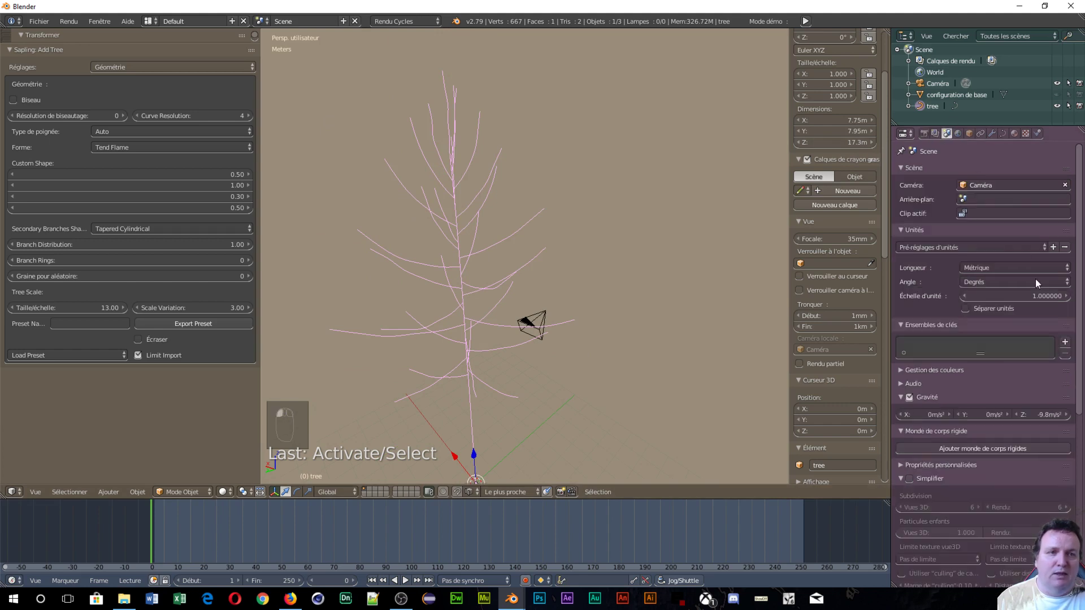
pyautogui.click(1002, 267)
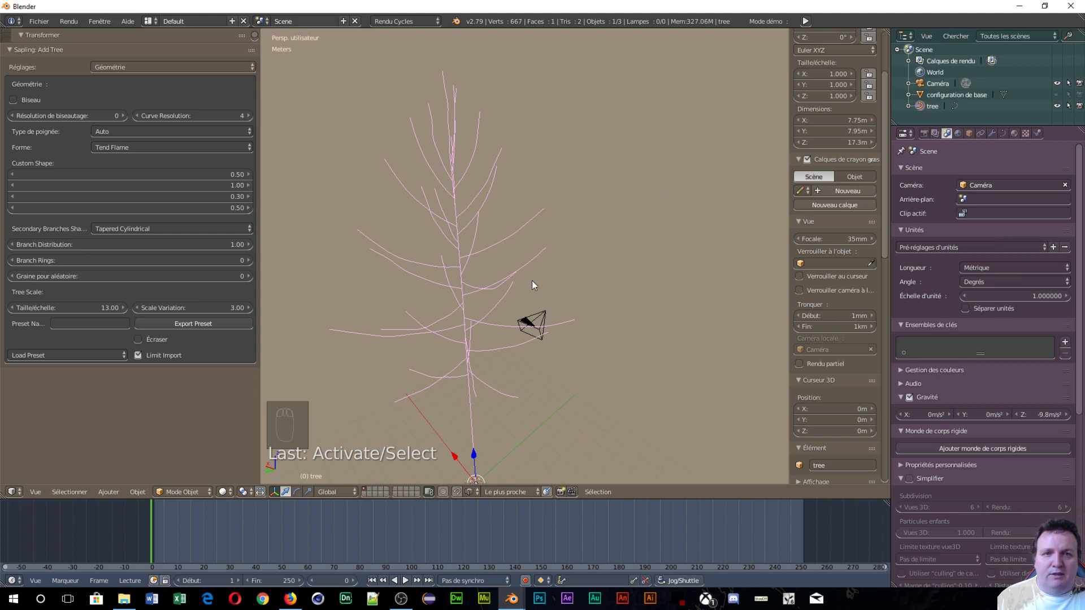
# - Set the tree's scale (Taille/échelle) to 2 in the Sapling geometry settings
pyautogui.scroll(2, 477, 301)
pyautogui.scroll(-4, 476, 300)
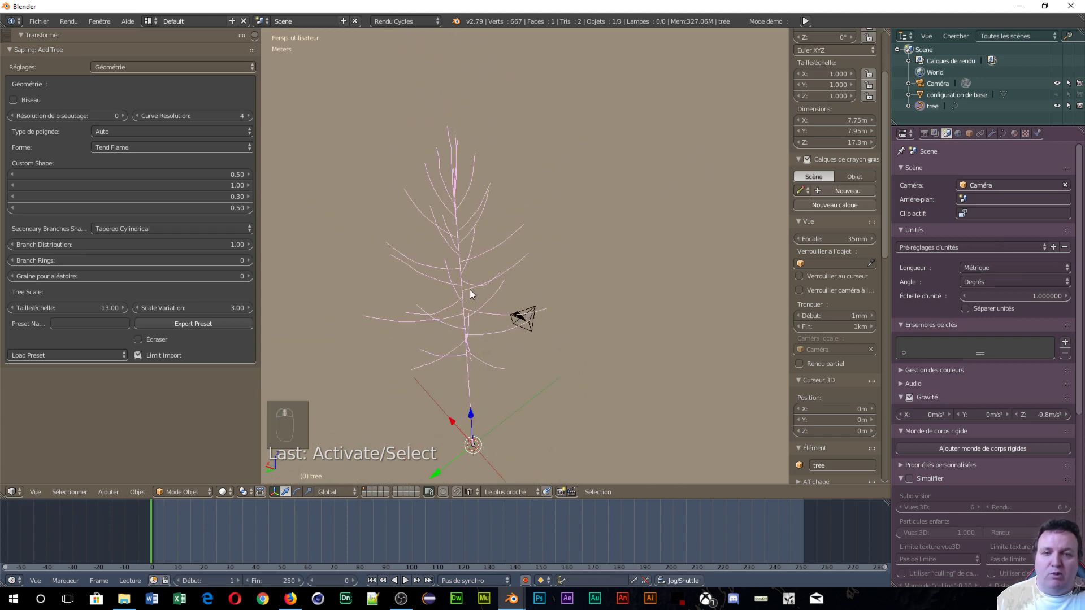
pyautogui.moveTo(455, 283); pyautogui.dragTo(457, 241, button='middle')
pyautogui.scroll(2, 458, 242)
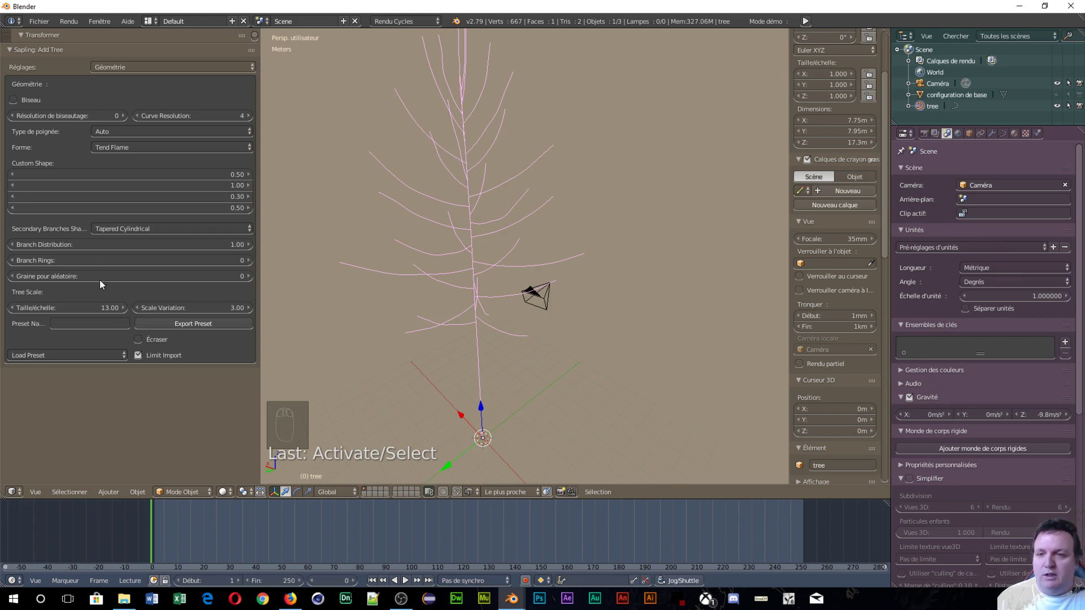
pyautogui.click(67, 307)
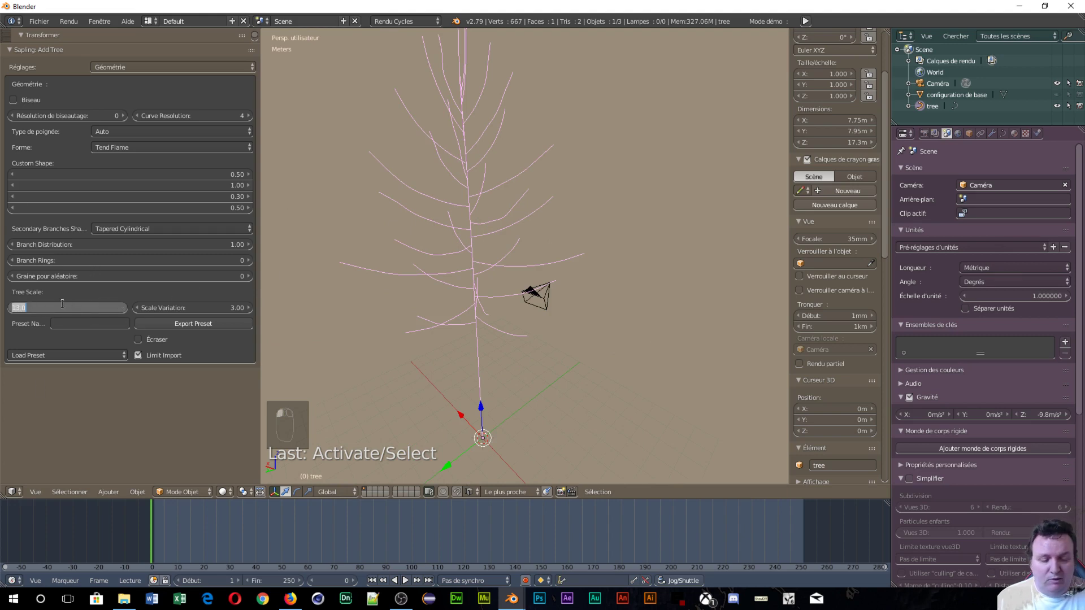
pyautogui.write('2')
pyautogui.press('Return')
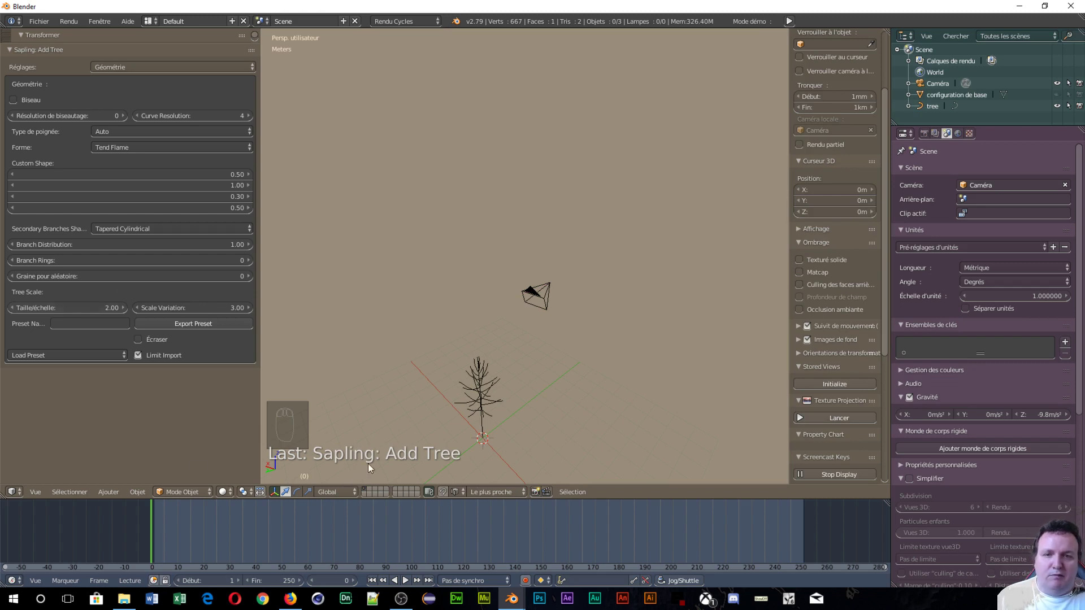
# - Select the resized tree to check its dimensions, and set its Scale Variation to 0
pyautogui.scroll(8, 429, 371)
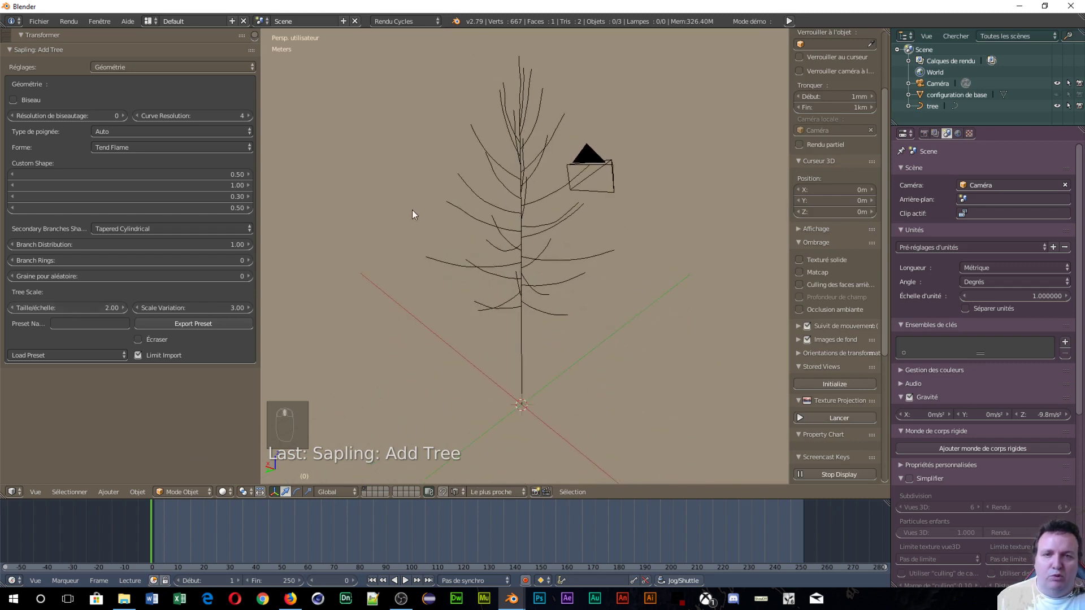
pyautogui.rightClick(580, 257)
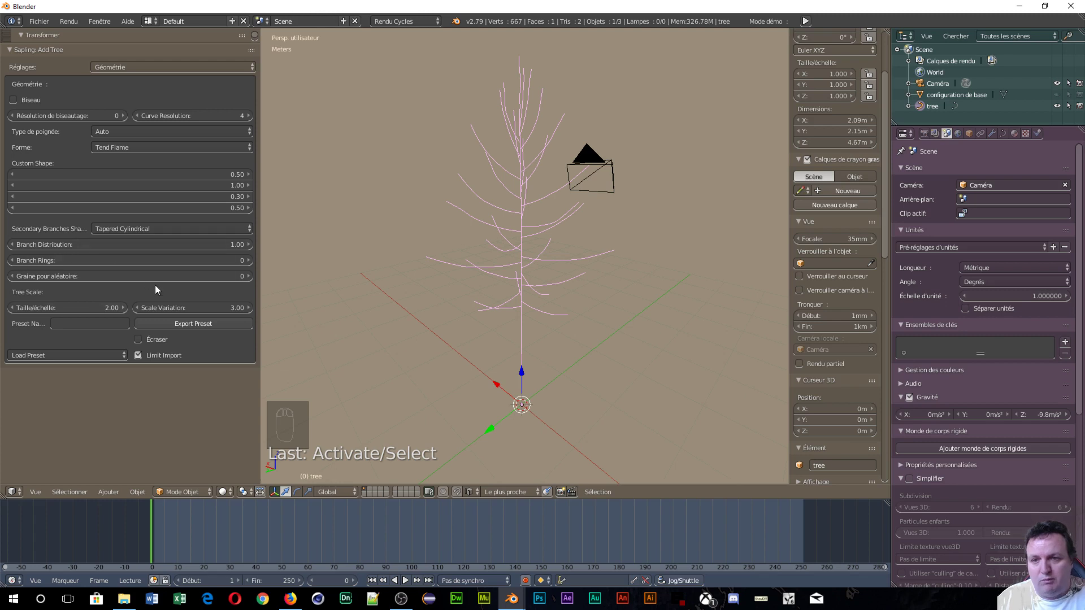
pyautogui.click(160, 305)
pyautogui.write('0')
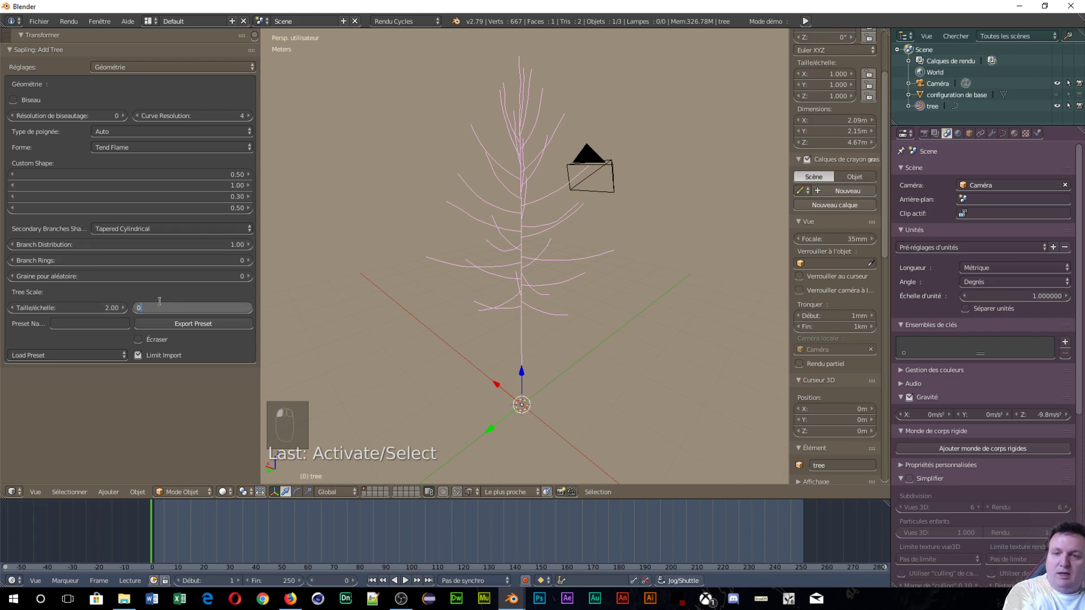
pyautogui.press('Return')
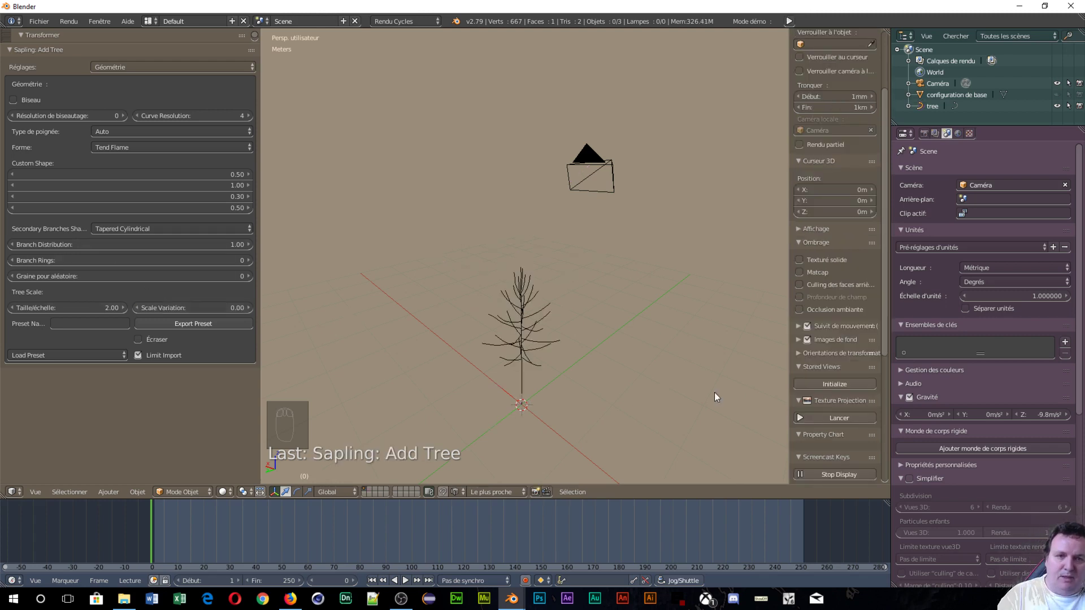
# - Select the tree to examine its thin curves, and enable the bevel (Biseau) in the Sapling geometry settings
pyautogui.scroll(4, 588, 328)
pyautogui.moveTo(485, 329); pyautogui.dragTo(519, 303, button='middle')
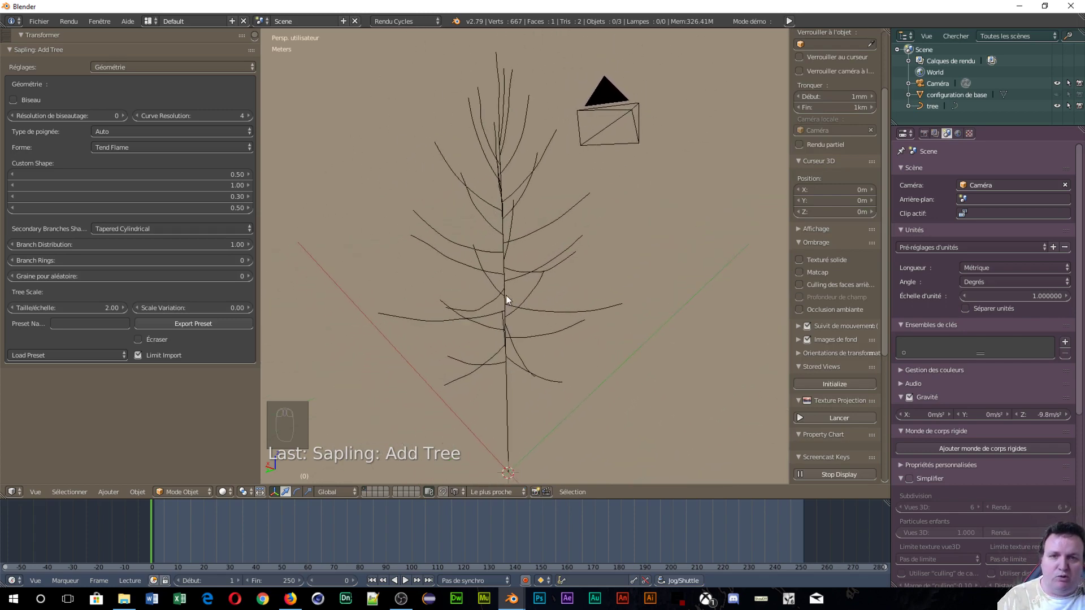
pyautogui.rightClick(502, 299)
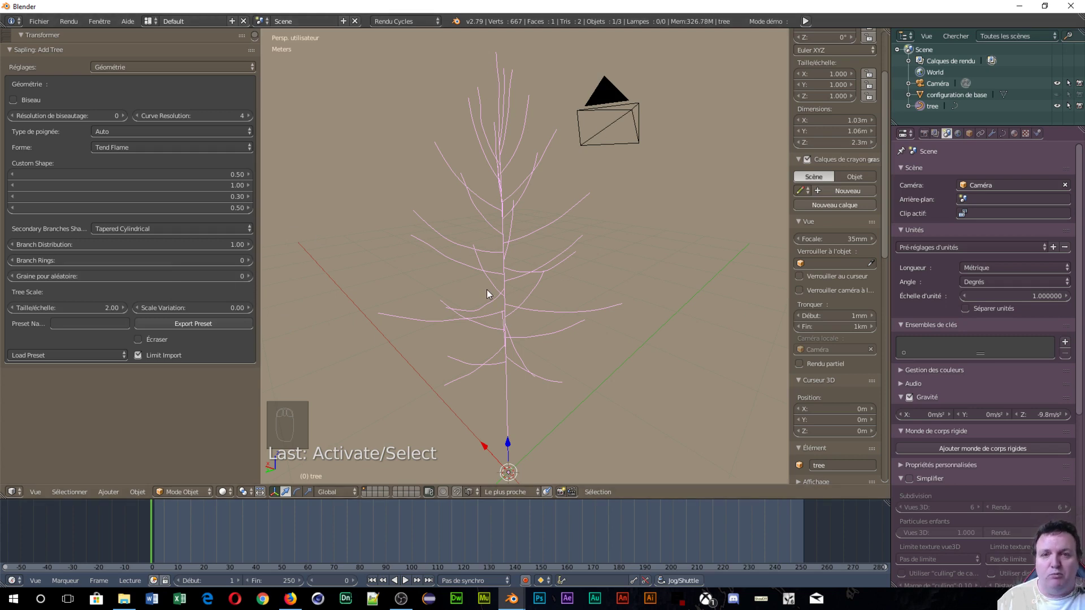
pyautogui.scroll(-3, 487, 290)
pyautogui.scroll(4, 486, 289)
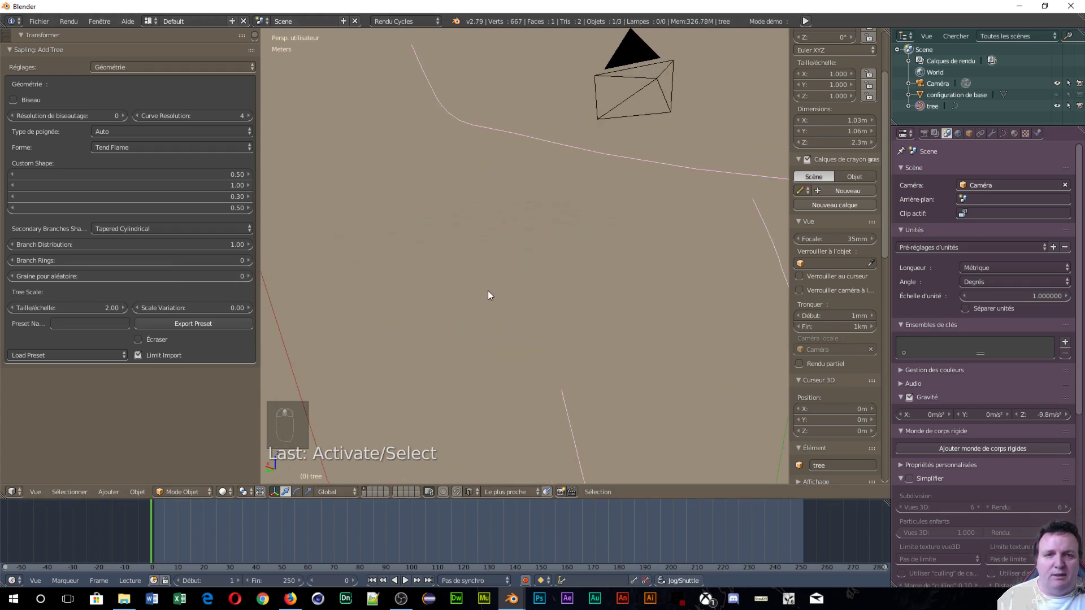
pyautogui.click(14, 100)
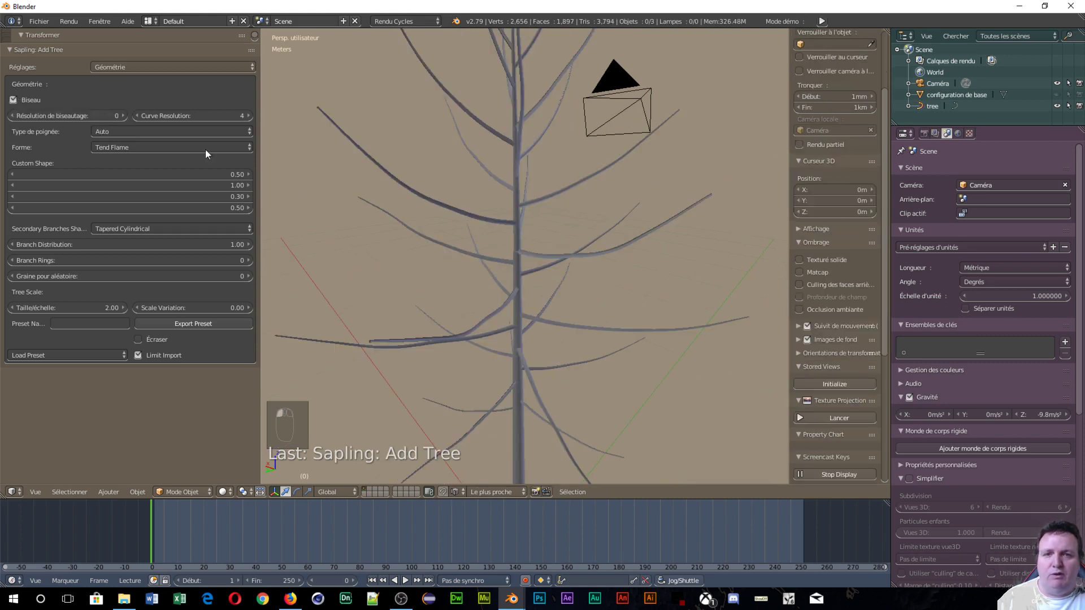
# - Set the bevel resolution (Résolution de biseautage) to 2 while checking the roundness of the trunk's base
pyautogui.keyDown('shift'); pyautogui.moveTo(540, 274); pyautogui.dragTo(530, 183, button='middle'); pyautogui.keyUp('shift')
pyautogui.scroll(4, 517, 250)
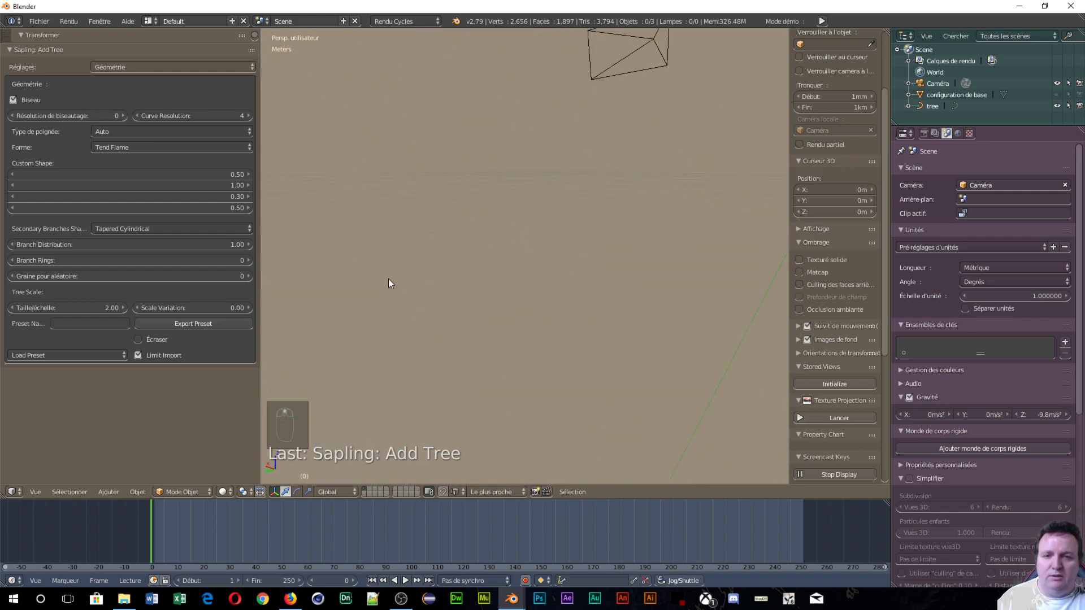
pyautogui.scroll(-5, 389, 279)
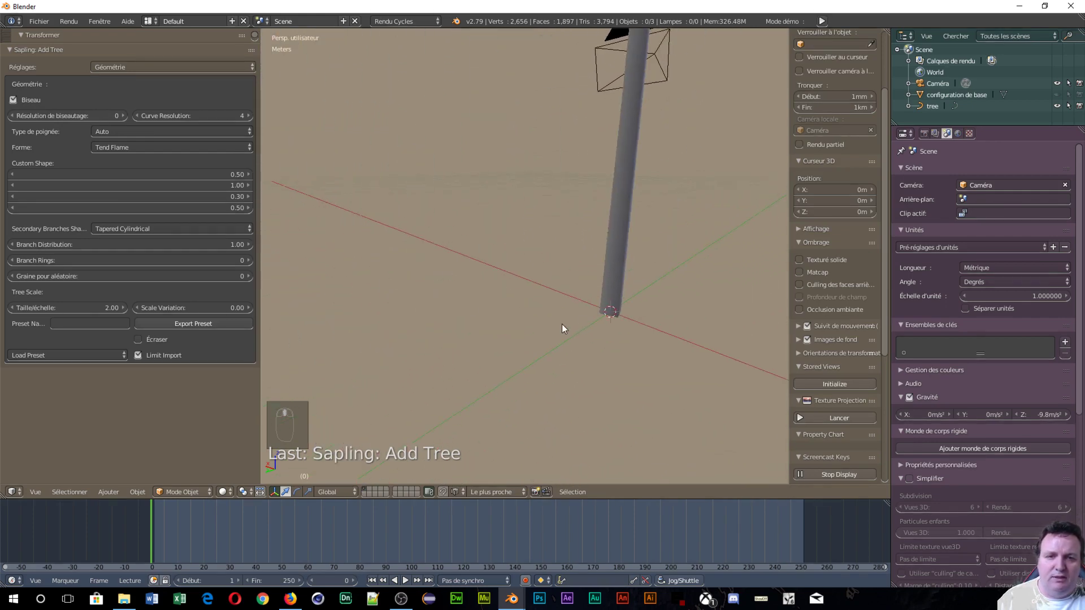
pyautogui.scroll(2, 601, 323)
pyautogui.moveTo(667, 282); pyautogui.dragTo(696, 308, button='middle')
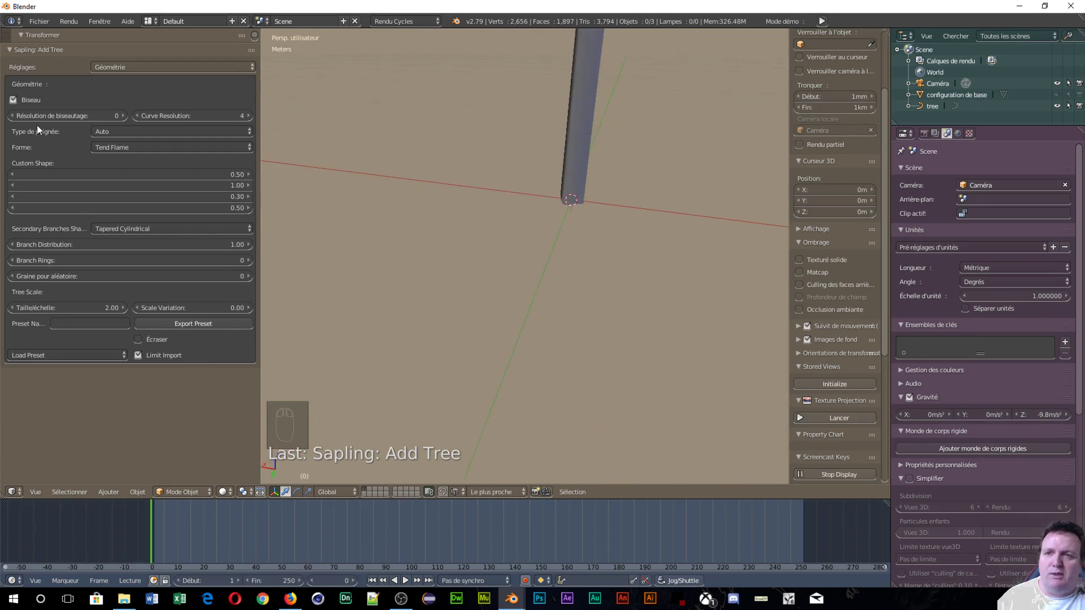
pyautogui.click(121, 115)
pyautogui.click(123, 115)
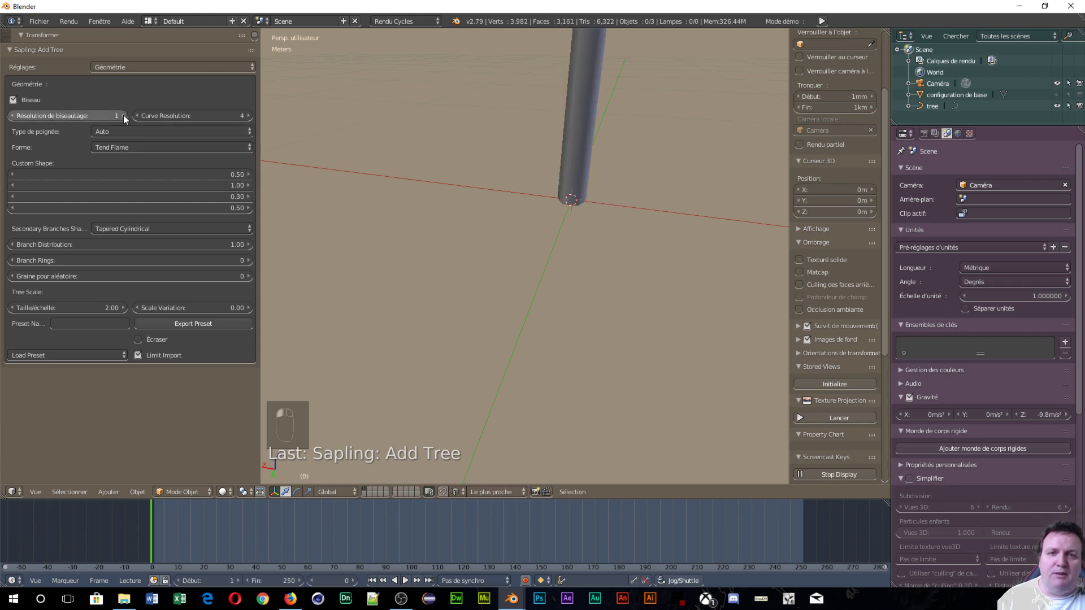
pyautogui.moveTo(642, 216); pyautogui.dragTo(424, 200, button='middle')
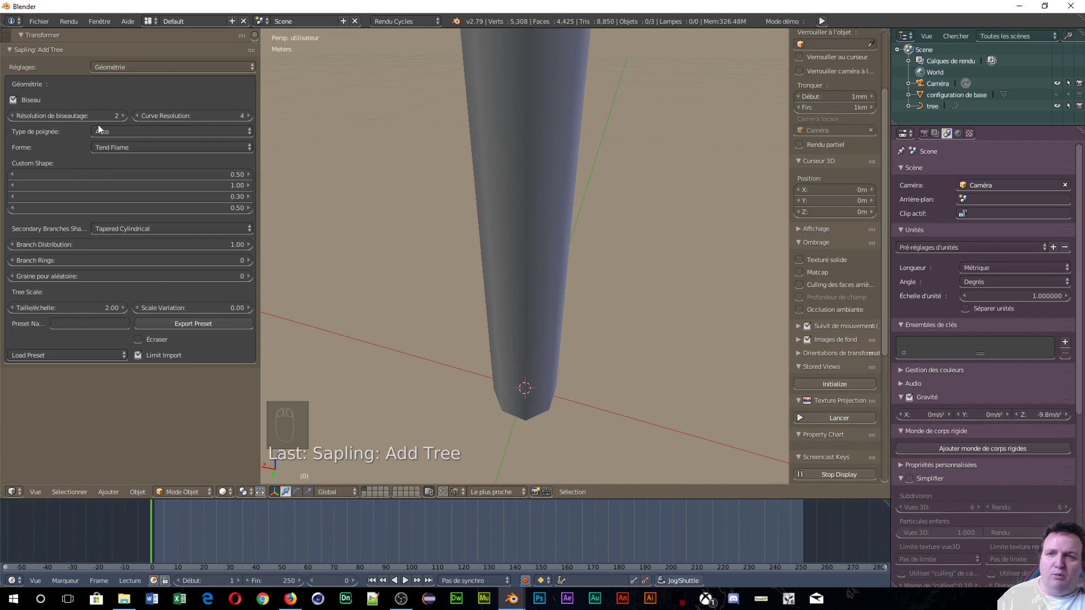
# - Raise the tree's bevel resolution gradually to 14, comparing the trunk base's smoothness
pyautogui.click(121, 117)
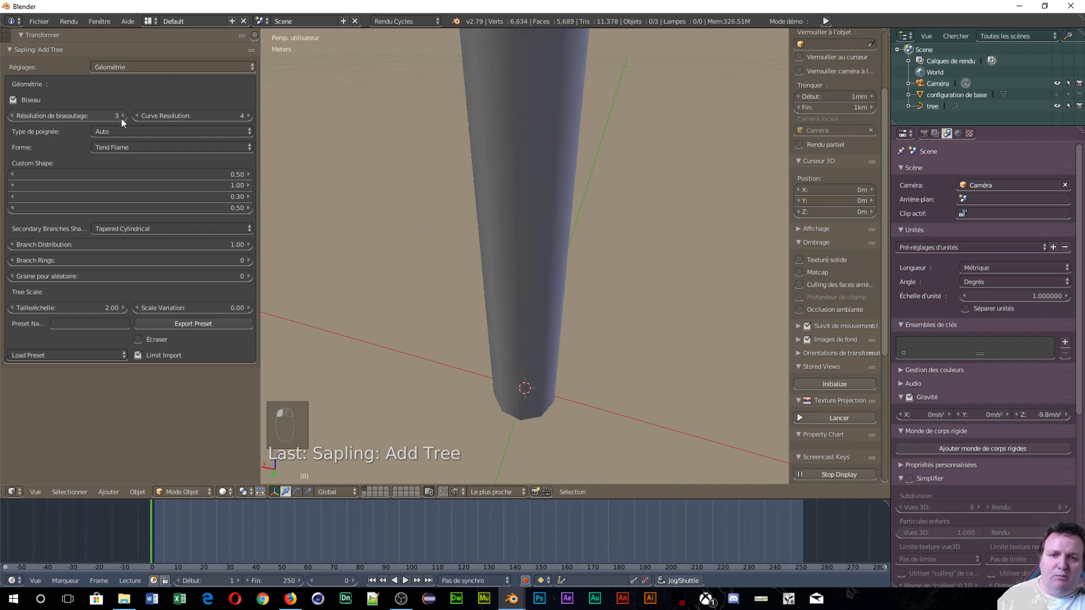
pyautogui.click(121, 117)
pyautogui.click(122, 118)
pyautogui.click(122, 117)
pyautogui.click(123, 118)
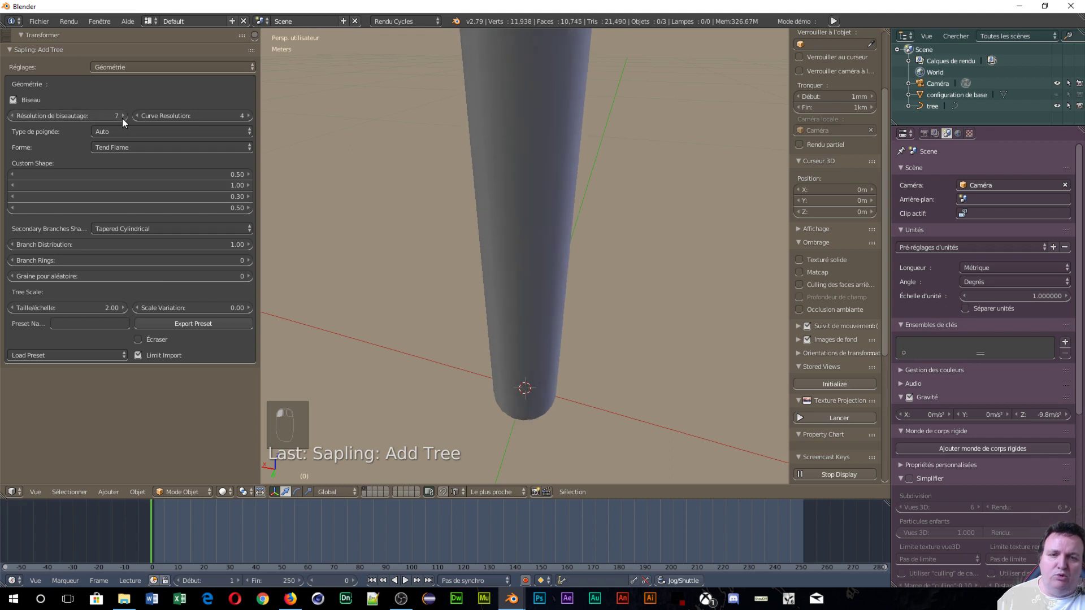
pyautogui.click(122, 118)
pyautogui.click(122, 118)
pyautogui.click(123, 118)
pyautogui.click(123, 118)
pyautogui.click(124, 119)
pyautogui.click(123, 118)
pyautogui.click(123, 119)
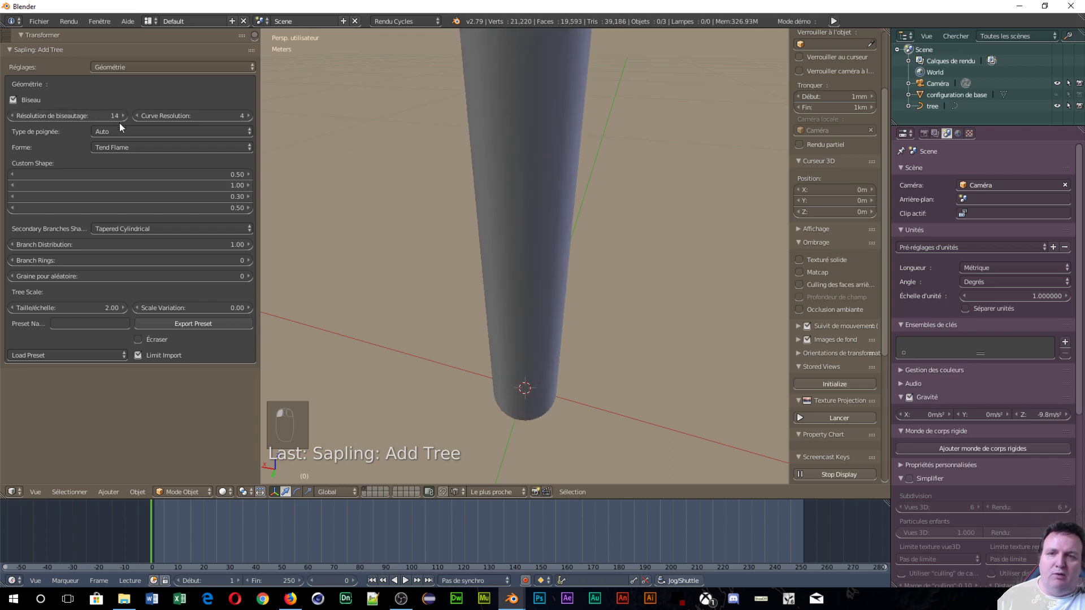
# - Examine the trunk and the branch junctions up close to judge the bevel's smoothness
pyautogui.scroll(-3, 571, 358)
pyautogui.keyDown('shift'); pyautogui.moveTo(585, 194); pyautogui.dragTo(548, 238, button='middle'); pyautogui.keyUp('shift')
pyautogui.scroll(3, 405, 324)
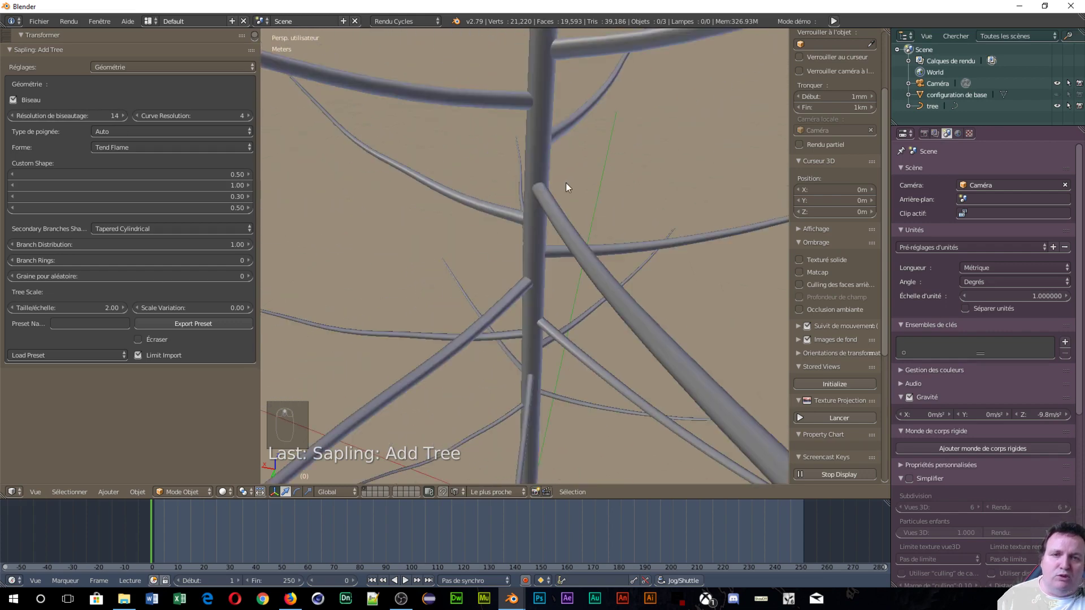
pyautogui.scroll(3, 566, 182)
pyautogui.scroll(-3, 562, 186)
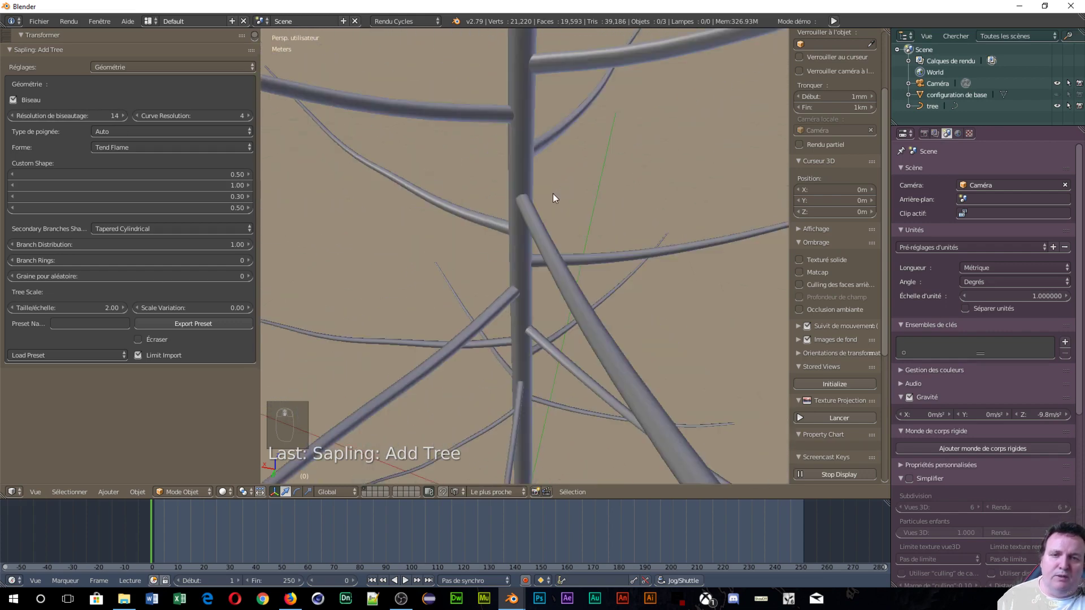
pyautogui.scroll(3, 553, 193)
pyautogui.scroll(-3, 553, 189)
pyautogui.scroll(3, 555, 185)
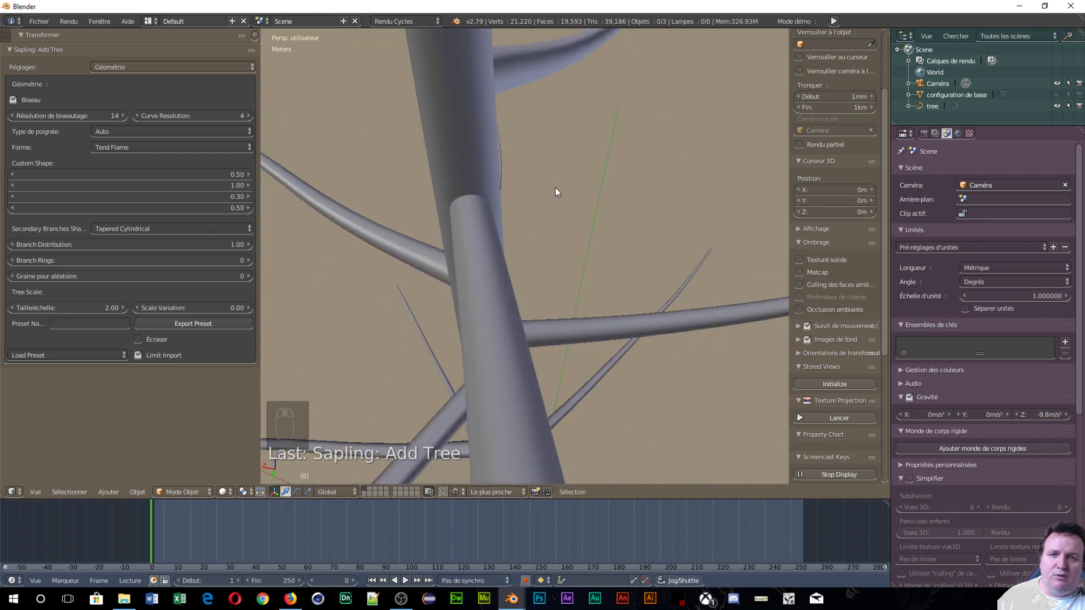
# - Lower the bevel resolution gradually to 0, comparing the end of the branch where it meets the trunk
pyautogui.click(14, 116)
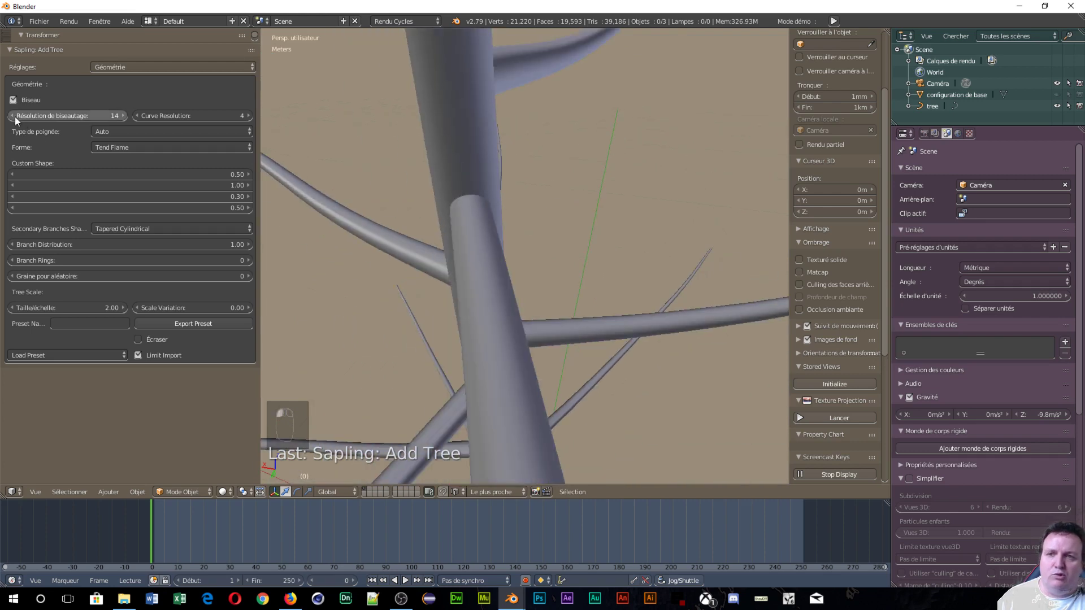
pyautogui.click(15, 116)
pyautogui.click(14, 116)
pyautogui.click(15, 117)
pyautogui.click(15, 117)
pyautogui.click(15, 117)
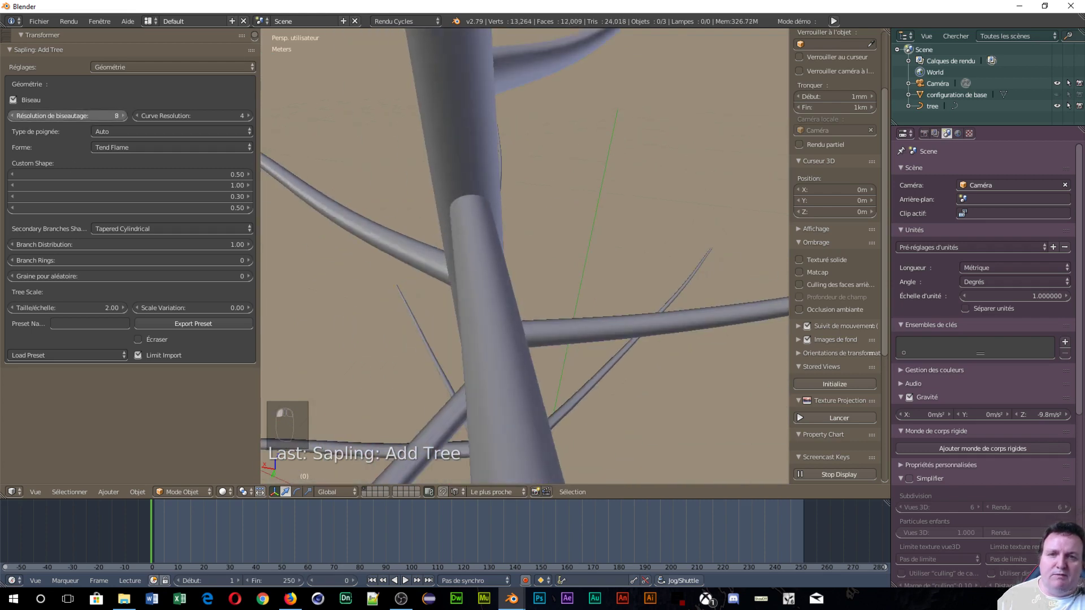
pyautogui.click(15, 117)
pyautogui.click(14, 116)
pyautogui.click(14, 116)
pyautogui.click(15, 116)
pyautogui.click(15, 116)
pyautogui.click(14, 116)
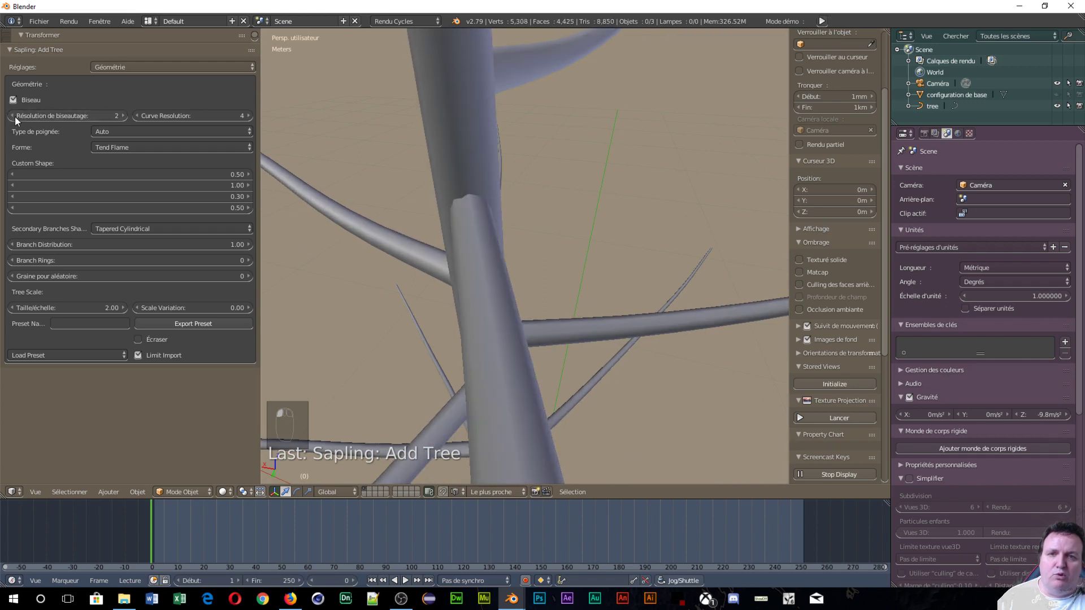
pyautogui.click(15, 116)
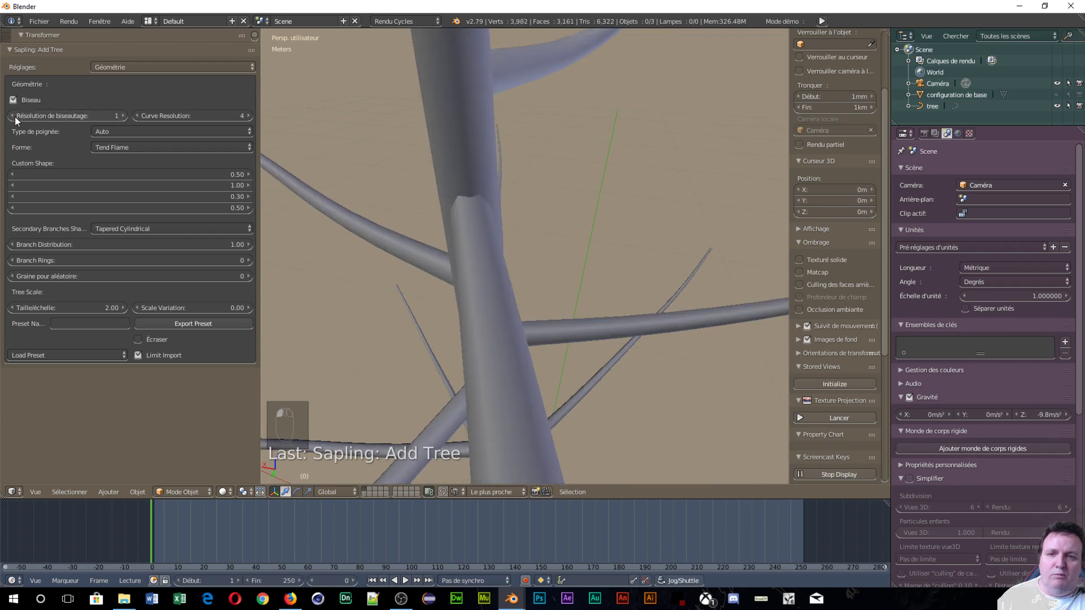
pyautogui.click(14, 117)
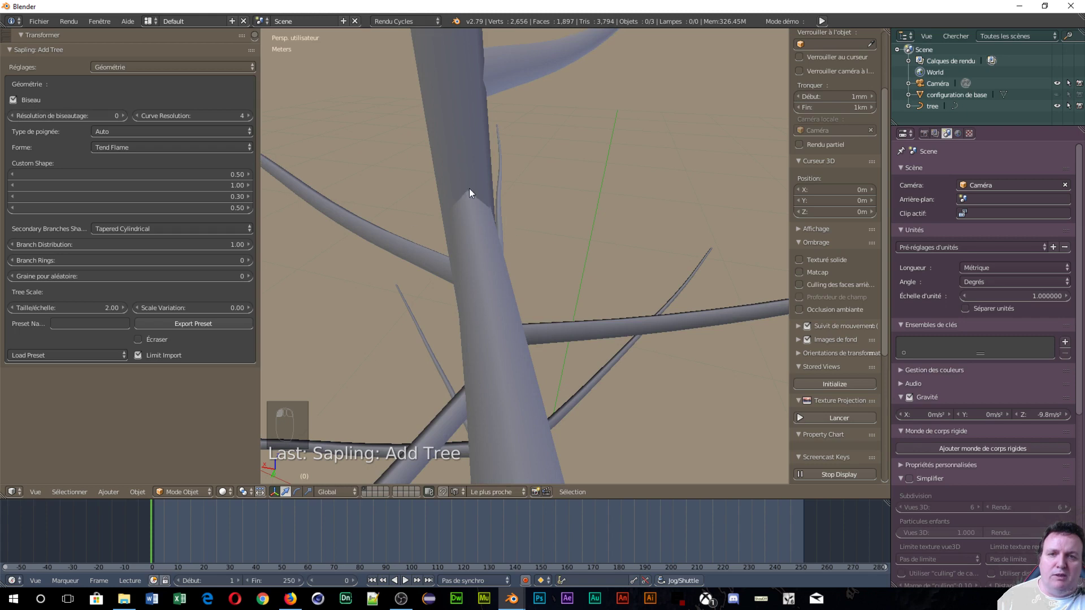
# - Set the tree's bevel resolution to 4, and inspect the trunk's base and the whole tree
pyautogui.moveTo(96, 116); pyautogui.dragTo(120, 115)
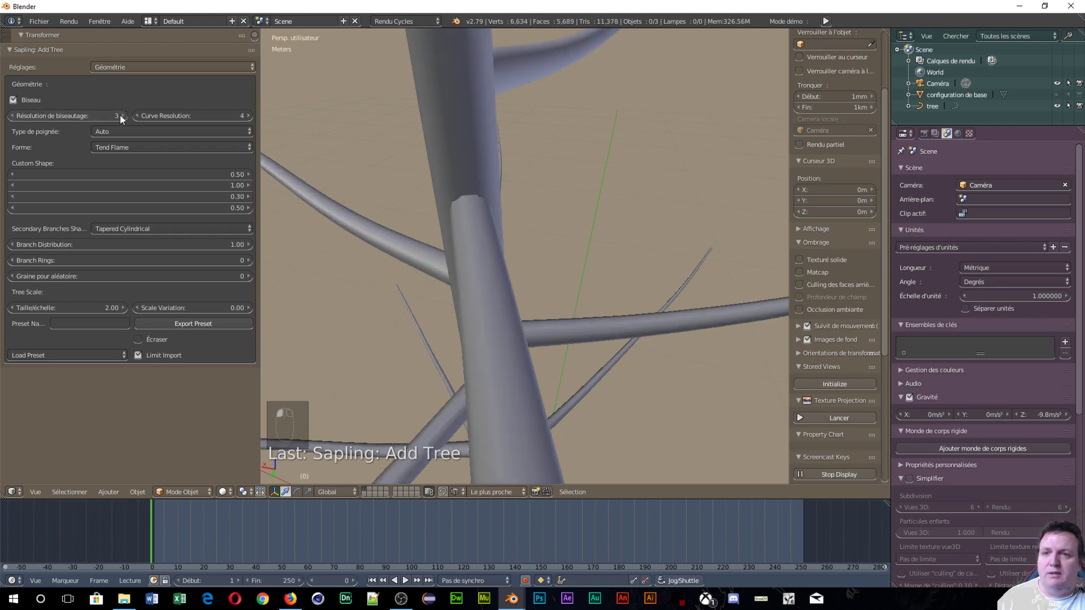
pyautogui.click(123, 116)
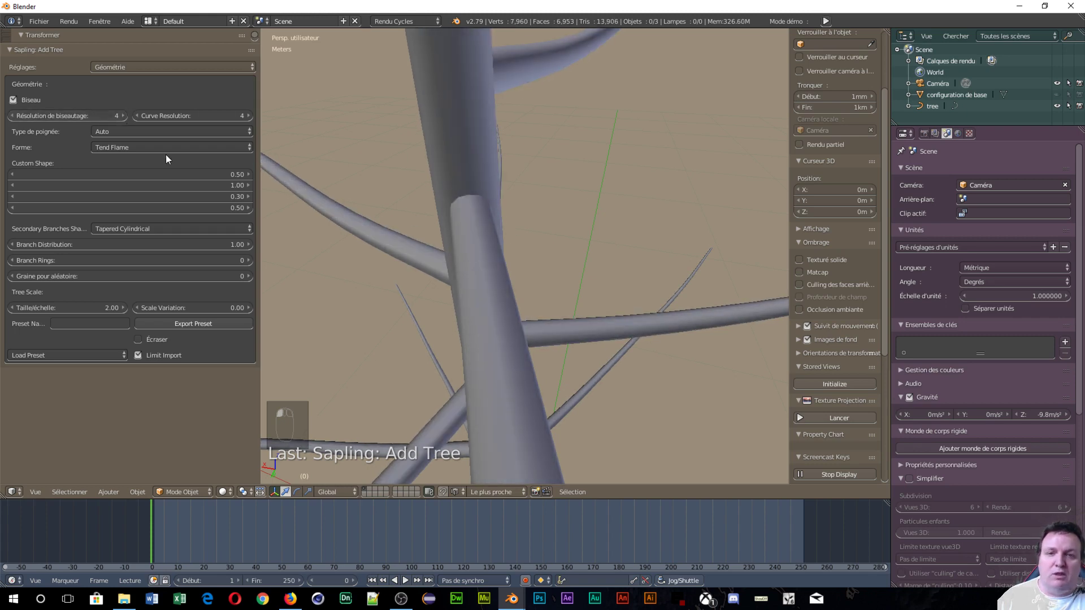
pyautogui.scroll(-5, 468, 223)
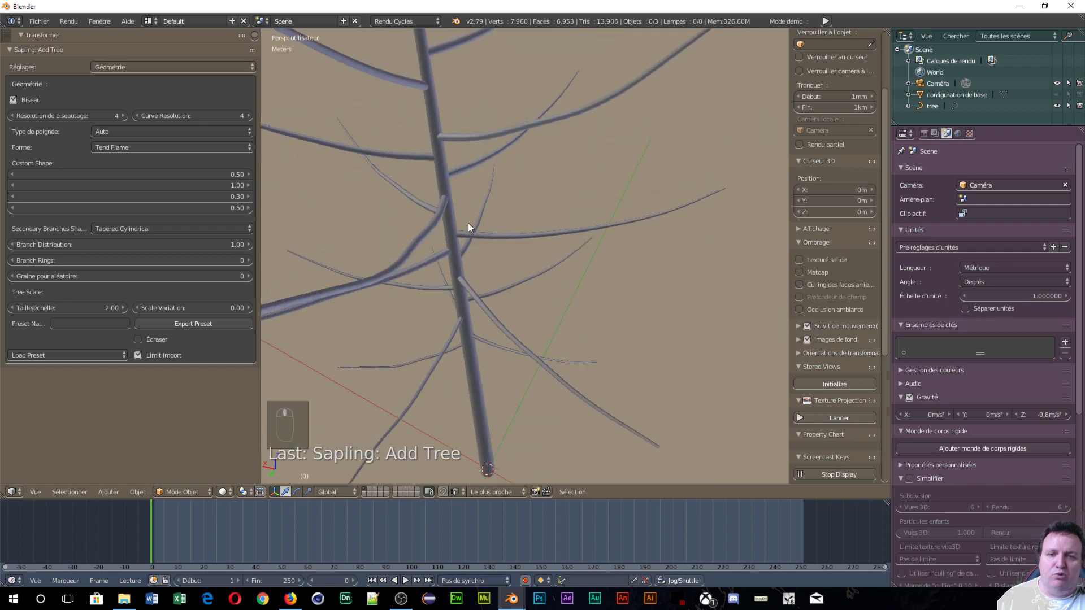
pyautogui.moveTo(468, 223); pyautogui.dragTo(473, 274, button='middle')
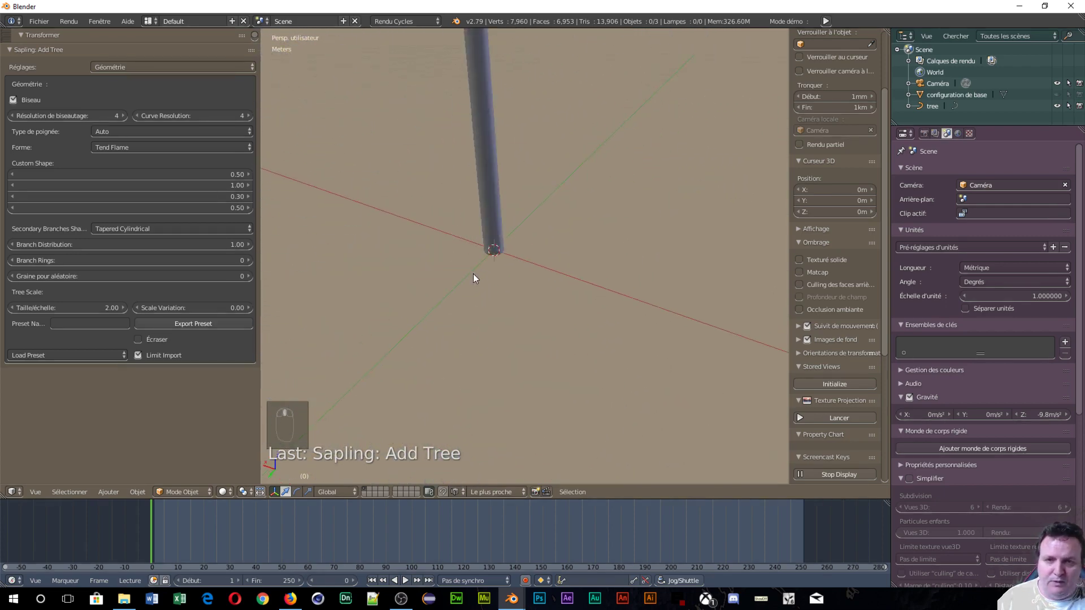
pyautogui.scroll(3, 473, 278)
pyautogui.scroll(-4, 580, 138)
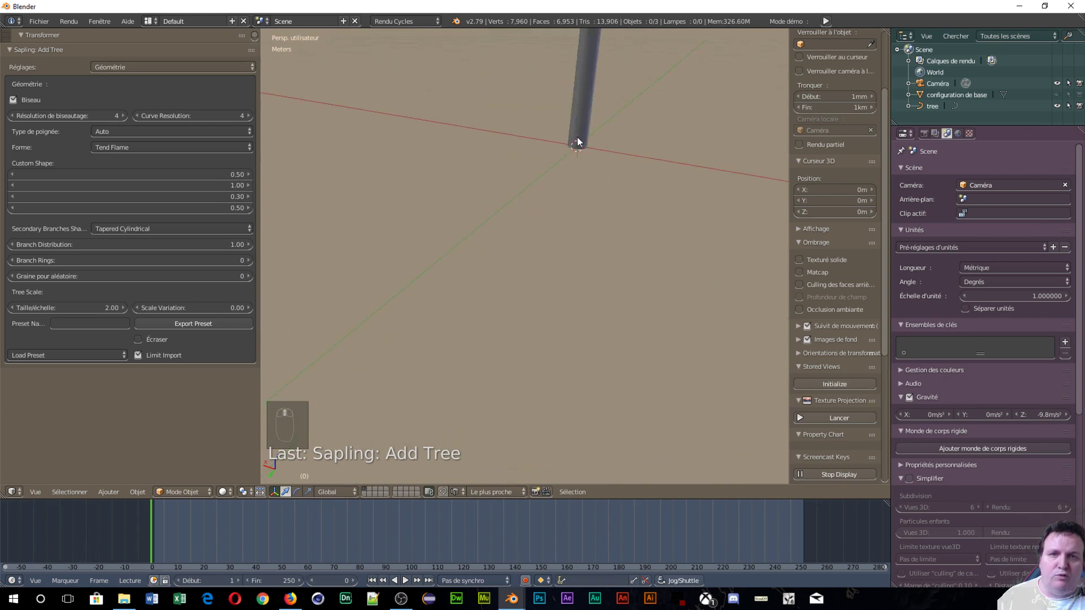
pyautogui.moveTo(577, 137); pyautogui.dragTo(458, 176, button='middle')
pyautogui.scroll(-4, 542, 207)
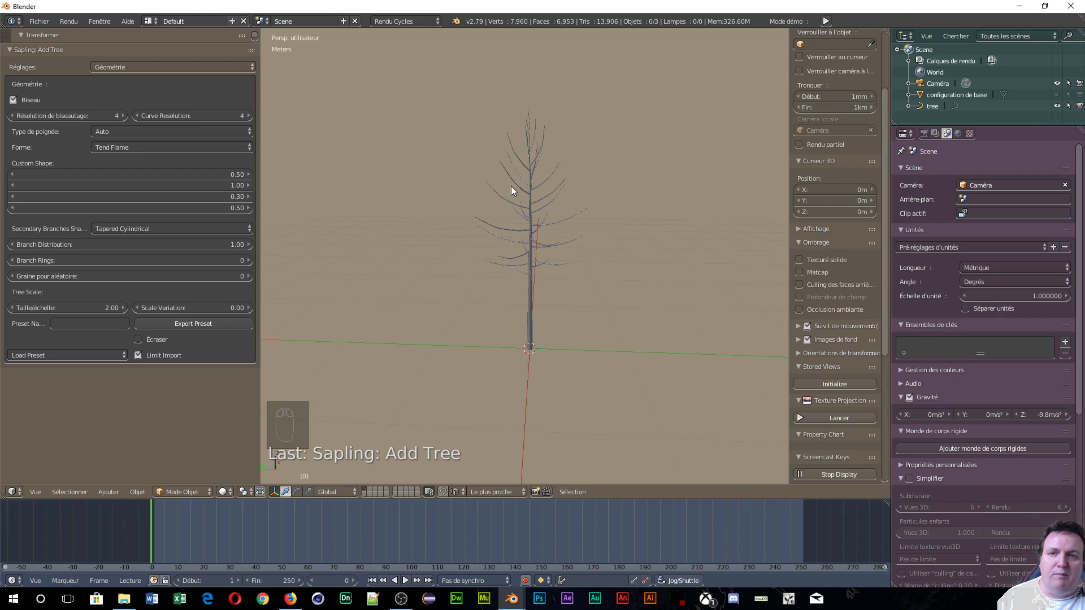
# - Try the Inverse Conical shape (Forme) on the tree, followed by the Sphérique shape, comparing the silhouettes
pyautogui.scroll(2, 511, 188)
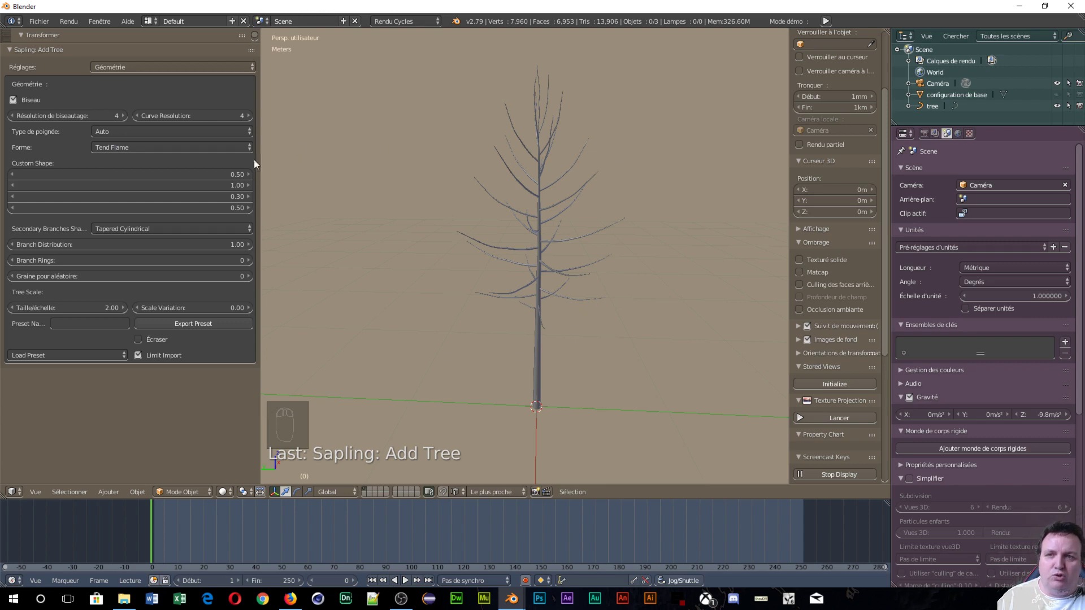
pyautogui.click(168, 146)
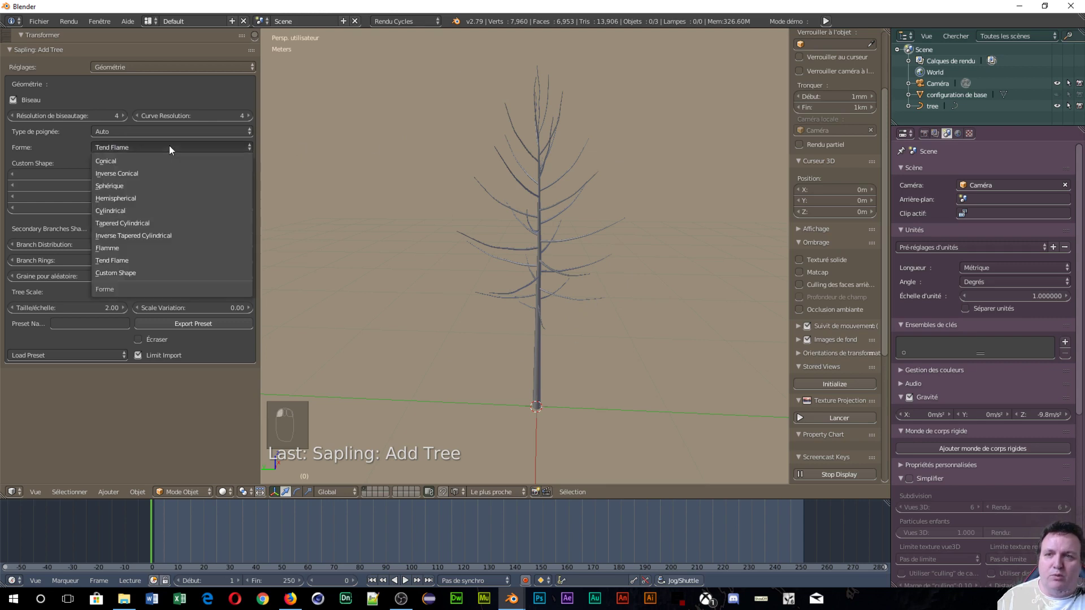
pyautogui.click(155, 175)
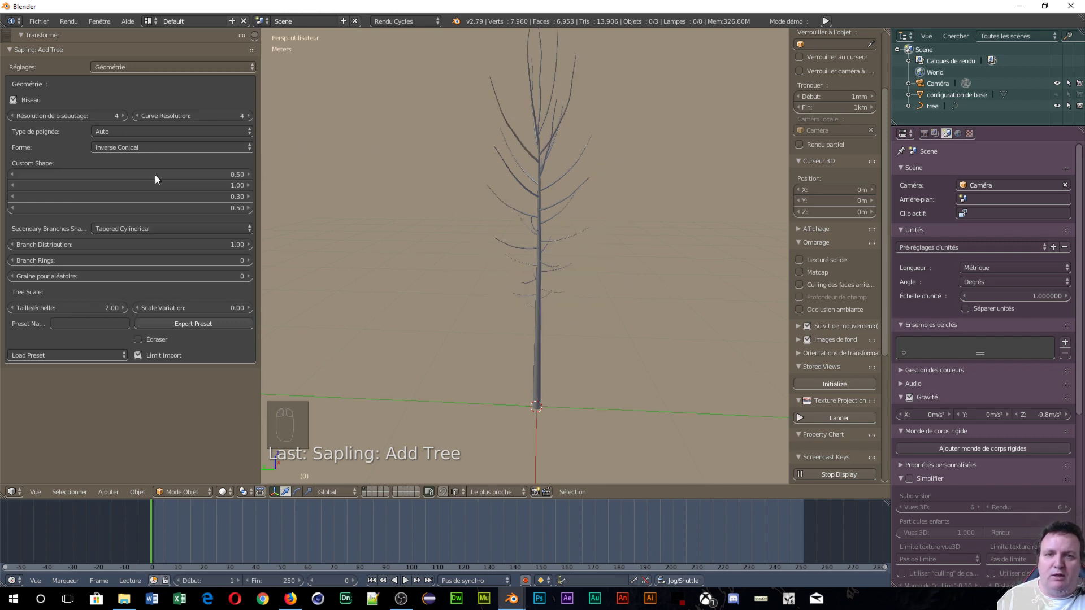
pyautogui.scroll(-2, 454, 274)
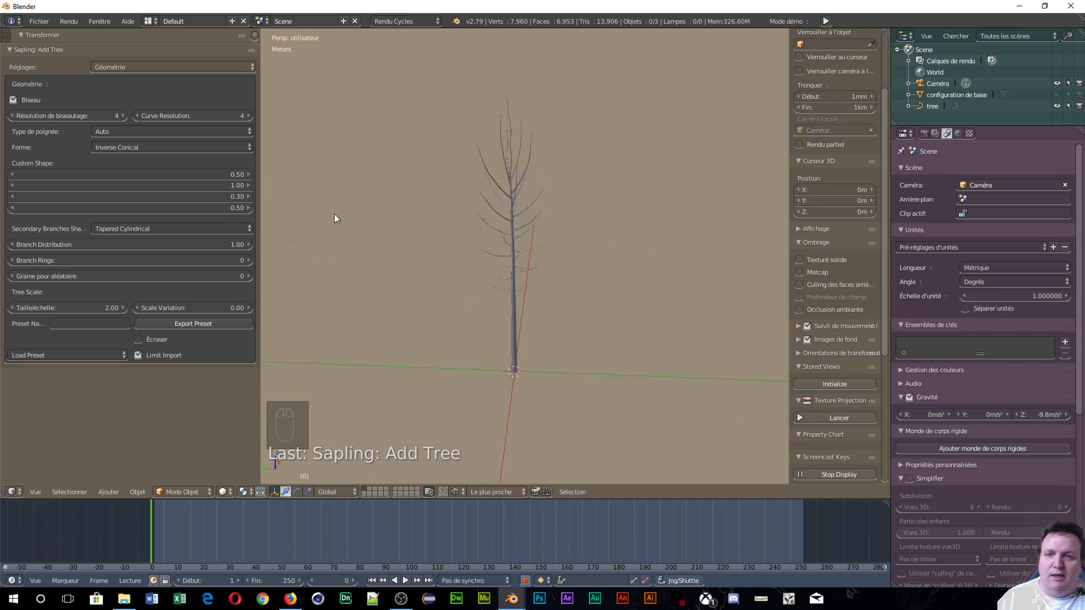
pyautogui.click(173, 148)
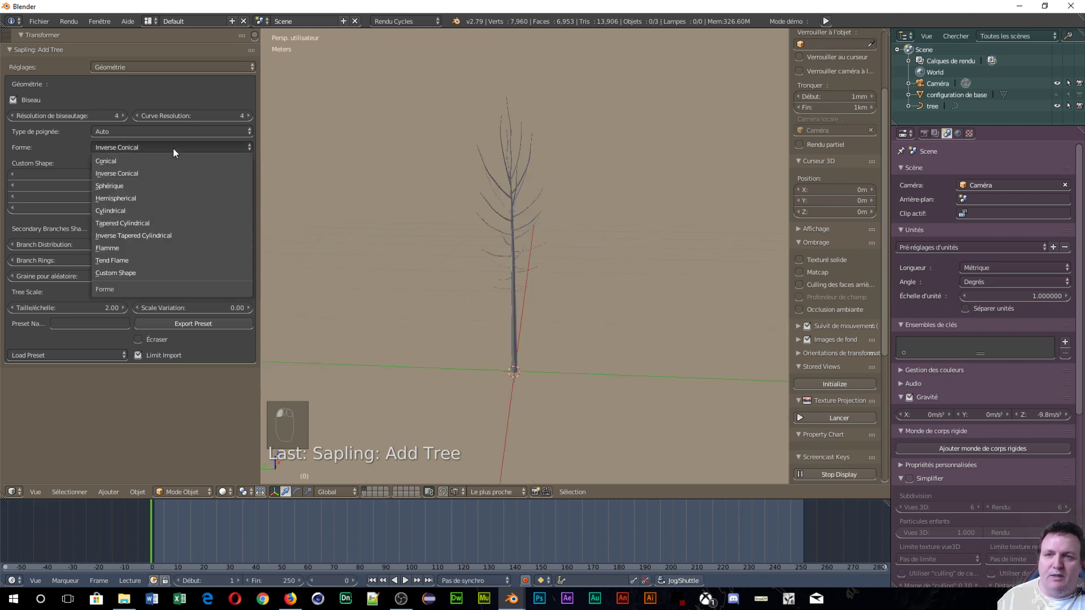
pyautogui.click(151, 184)
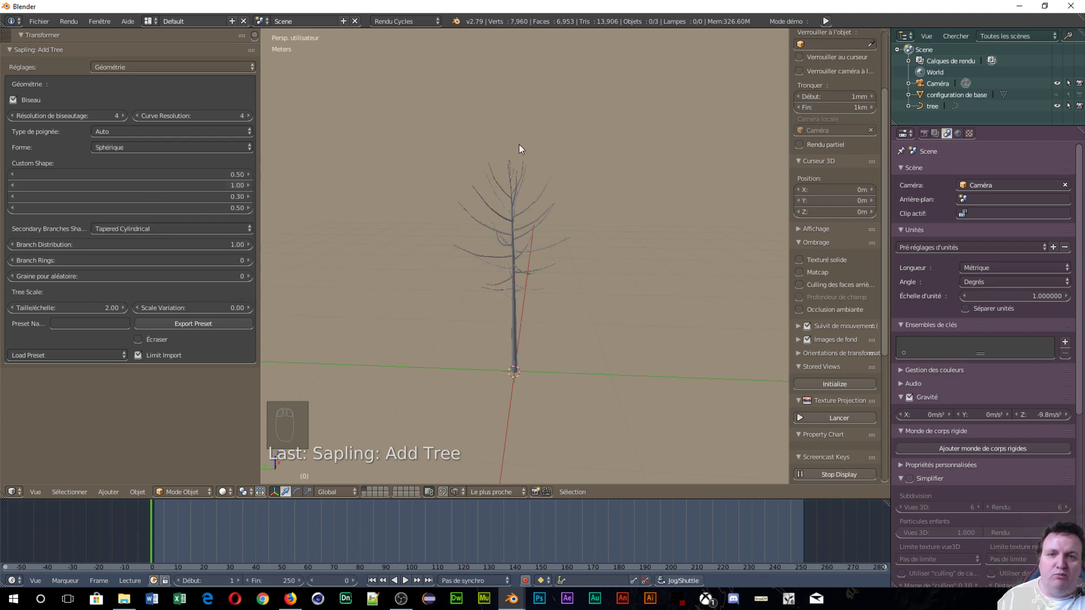
# - Try the Cylindrical shape (Forme) on the tree, followed by the Tapered Cylindrical shape, comparing the silhouettes
pyautogui.click(155, 147)
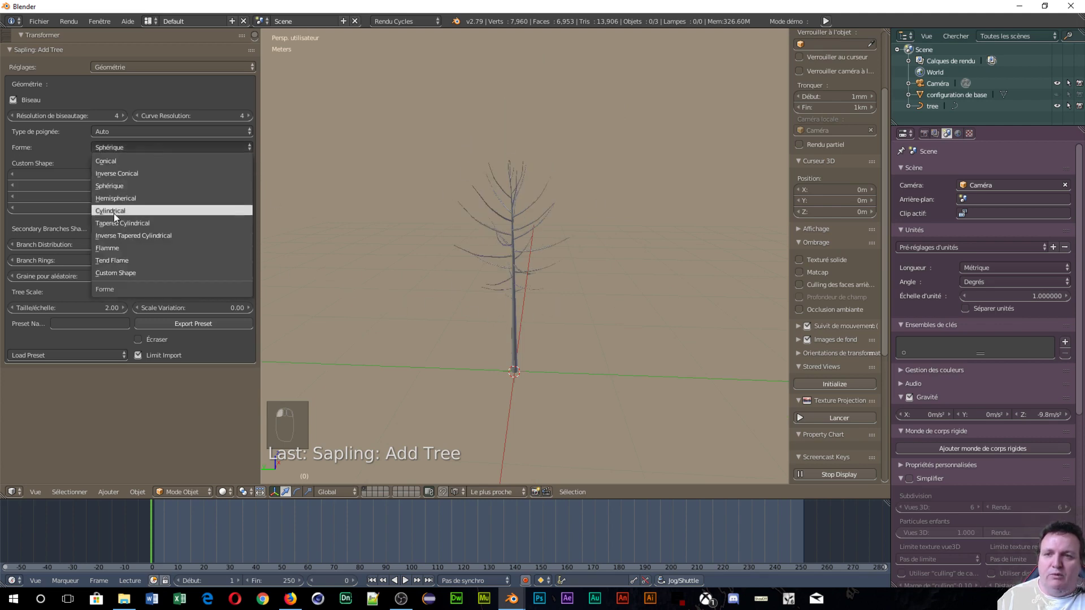
pyautogui.click(114, 212)
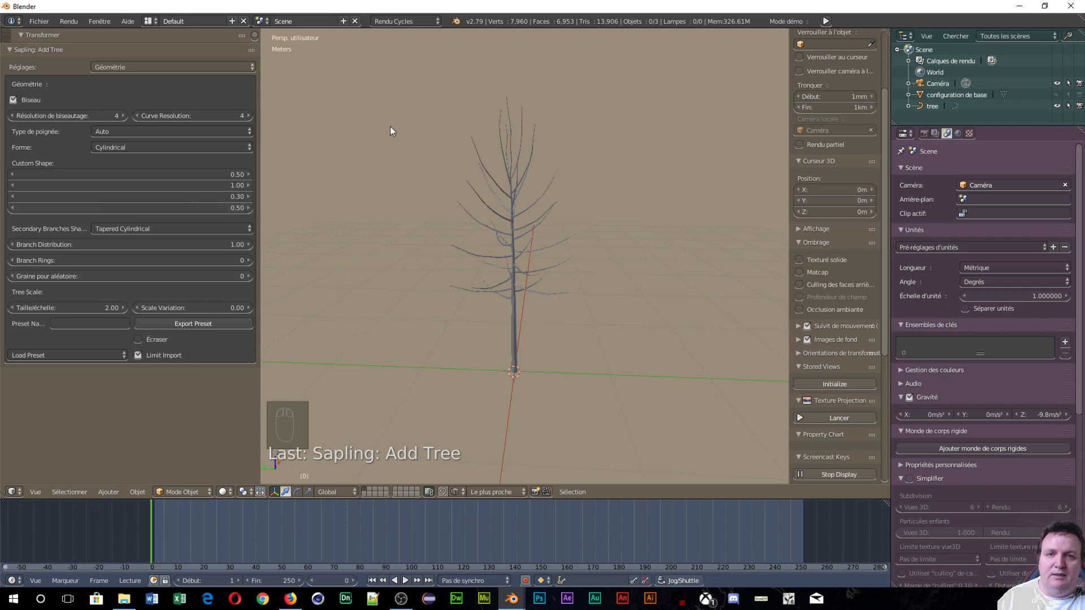
pyautogui.click(151, 148)
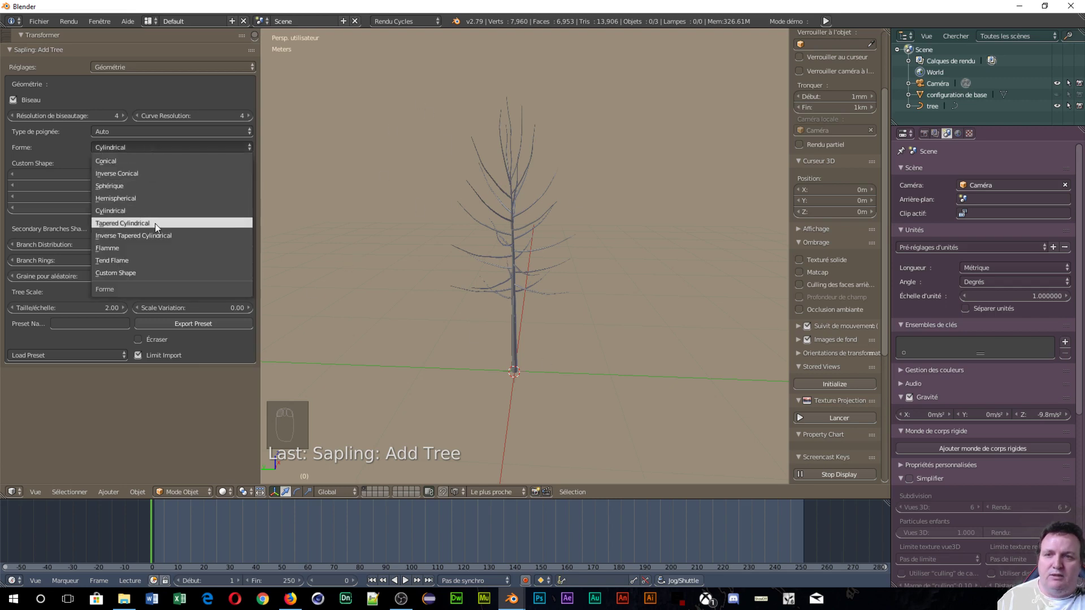
pyautogui.click(155, 223)
# - Try the Inverse Tapered Cylindrical shape on the tree, followed by the Flamme shape, comparing the silhouettes
pyautogui.click(141, 147)
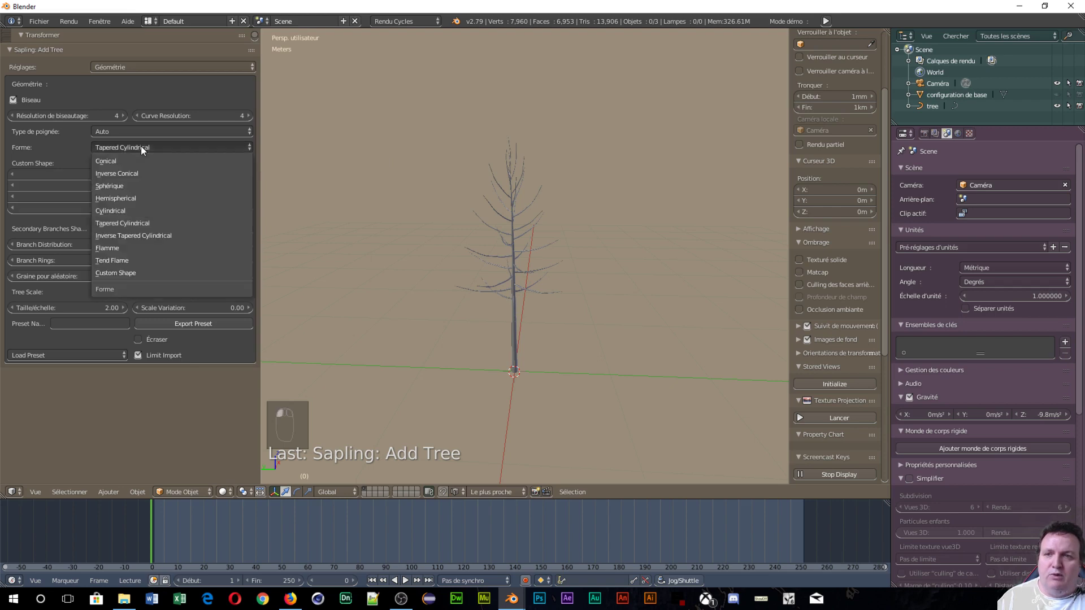
pyautogui.click(154, 237)
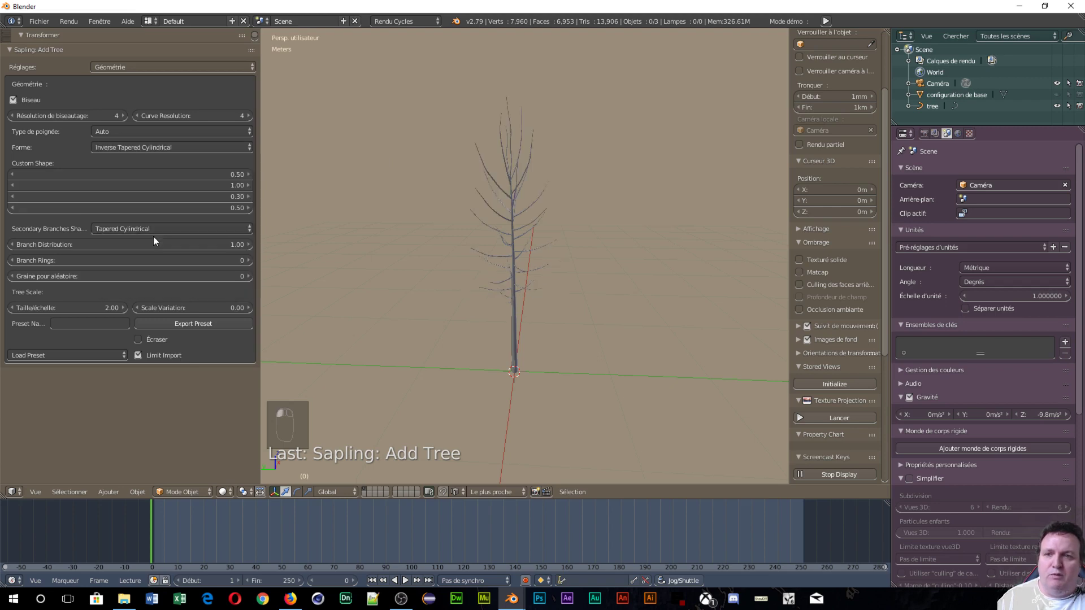
pyautogui.click(178, 151)
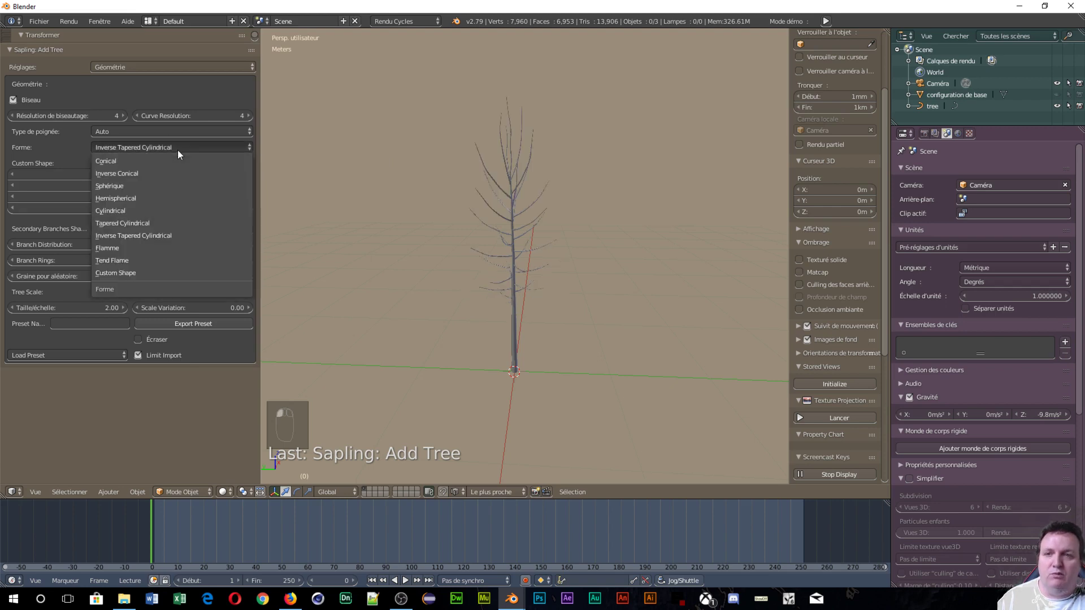
pyautogui.click(122, 247)
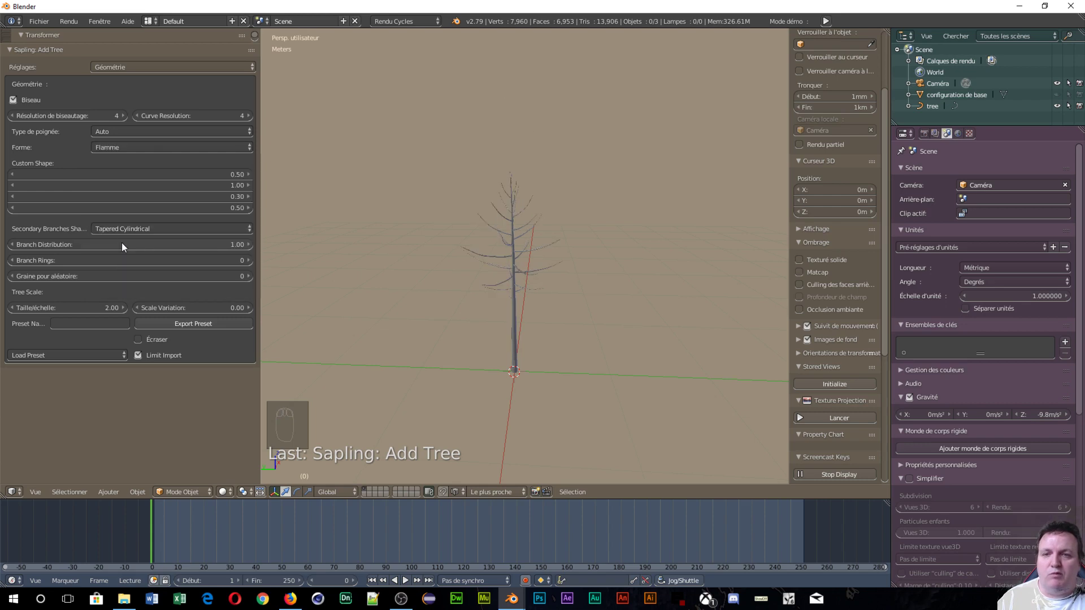
# - Set the tree's shape (Forme) to Conical and inspect its trunk and branches from several sides
pyautogui.click(153, 148)
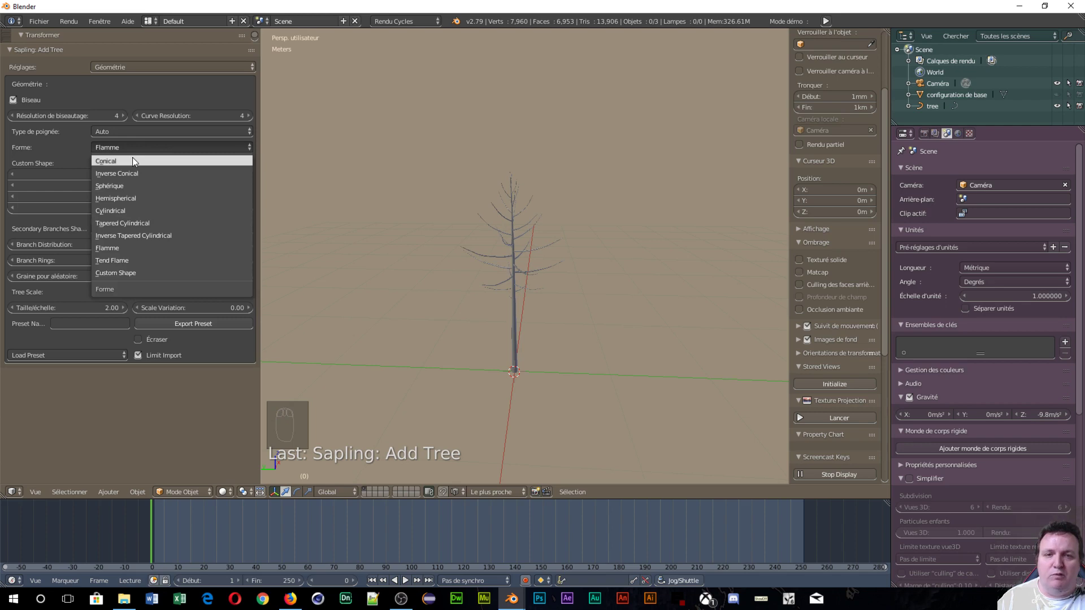
pyautogui.click(133, 161)
pyautogui.scroll(3, 565, 323)
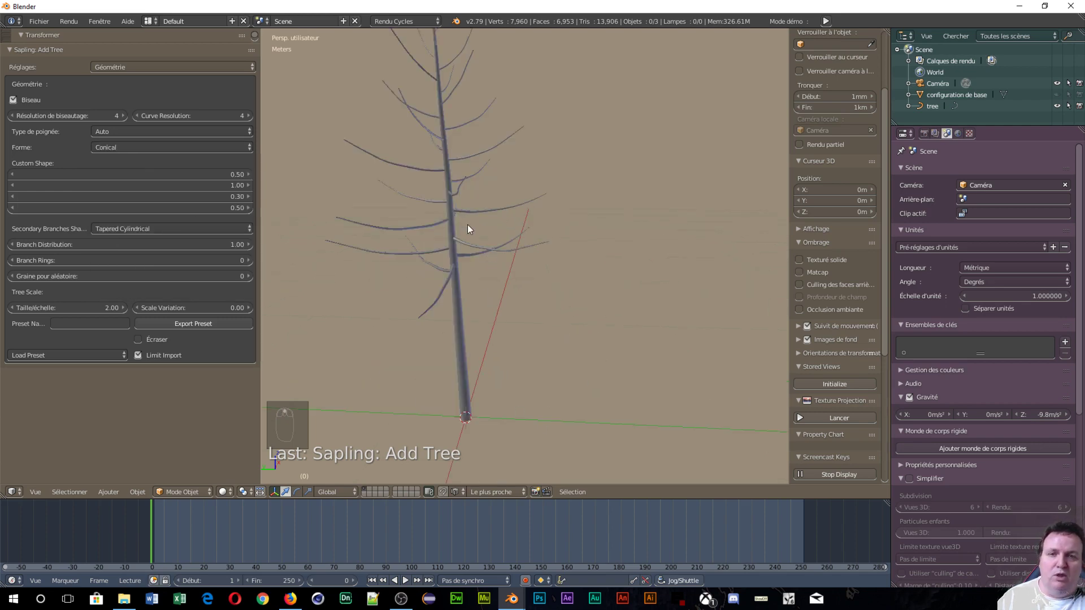
pyautogui.scroll(-1, 467, 220)
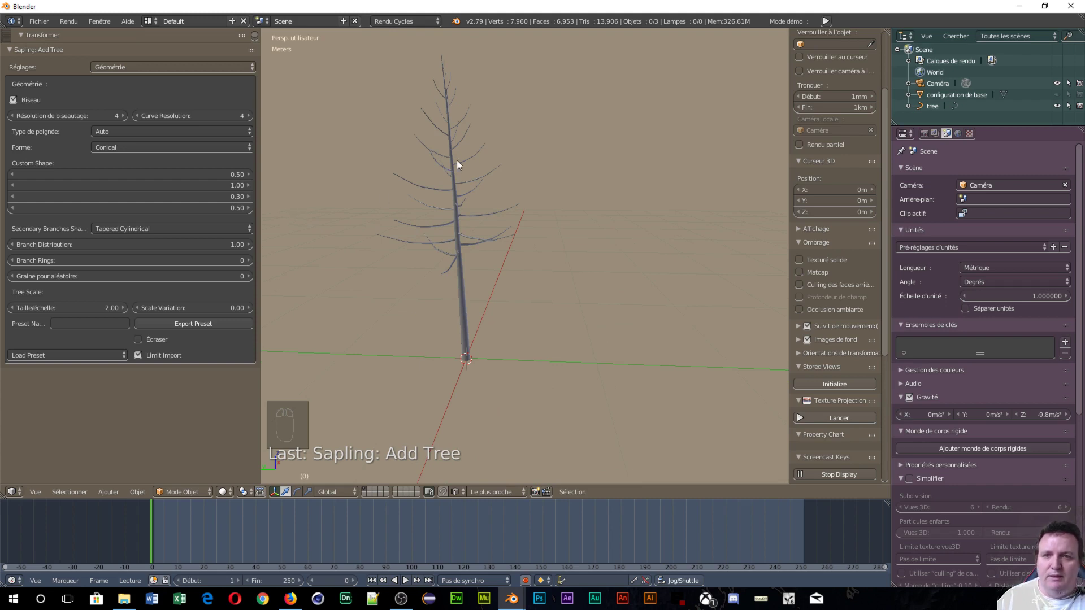
pyautogui.keyDown('shift'); pyautogui.moveTo(457, 161); pyautogui.dragTo(479, 194, button='middle'); pyautogui.keyUp('shift')
pyautogui.scroll(2, 558, 233)
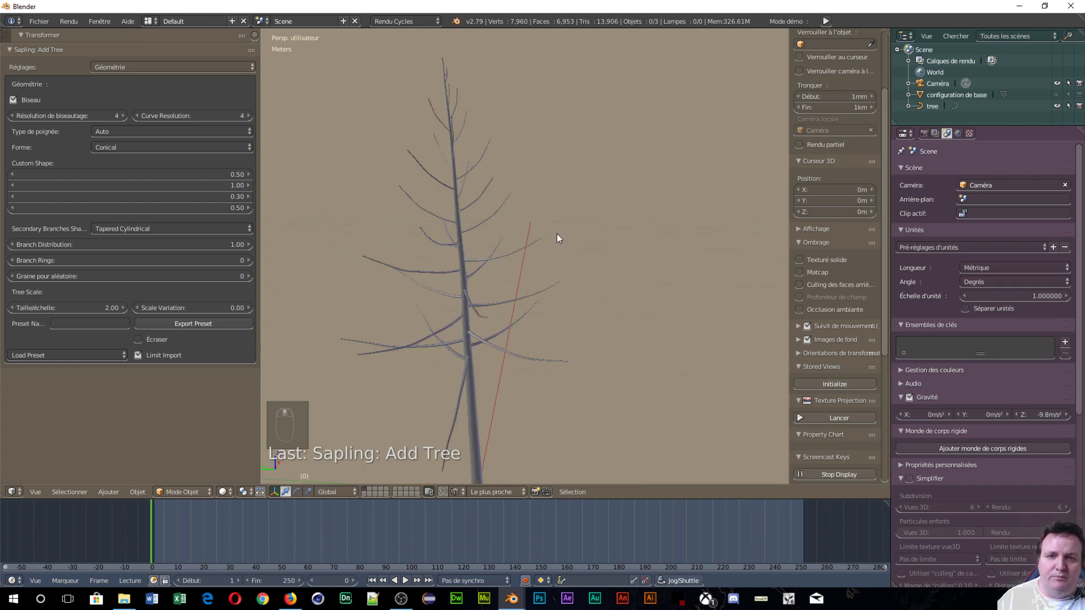
pyautogui.moveTo(640, 225); pyautogui.dragTo(498, 225, button='middle')
pyautogui.scroll(-2, 498, 226)
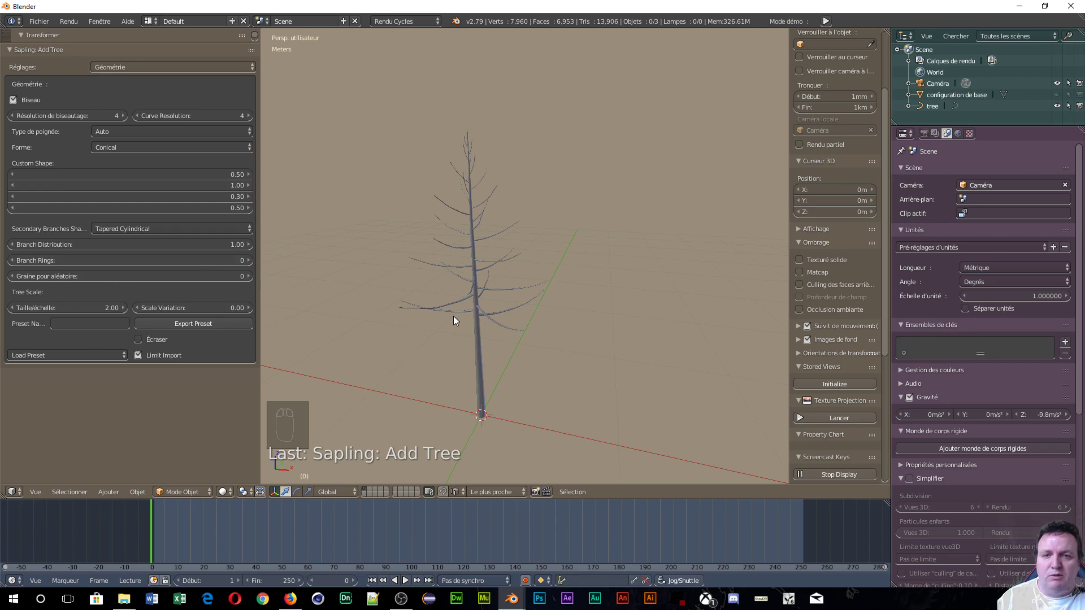
# - Raise the tree's random seed (Graine pour aléatoire) one unit at a time to 9, comparing the branch variations
pyautogui.click(247, 278)
pyautogui.click(247, 278)
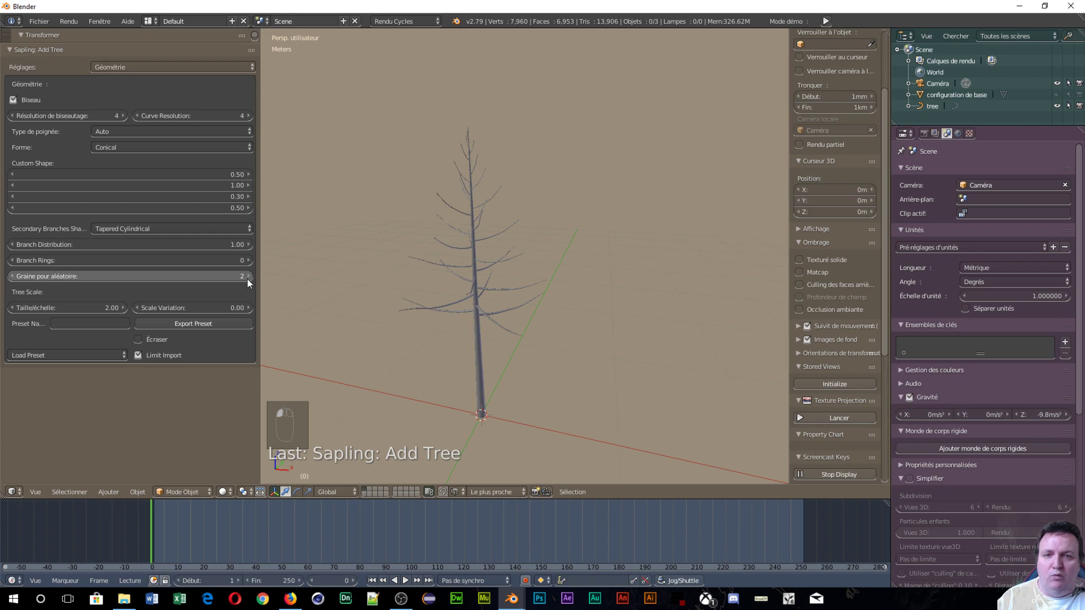
pyautogui.click(246, 278)
pyautogui.click(247, 278)
pyautogui.click(247, 278)
pyautogui.click(247, 278)
pyautogui.click(246, 278)
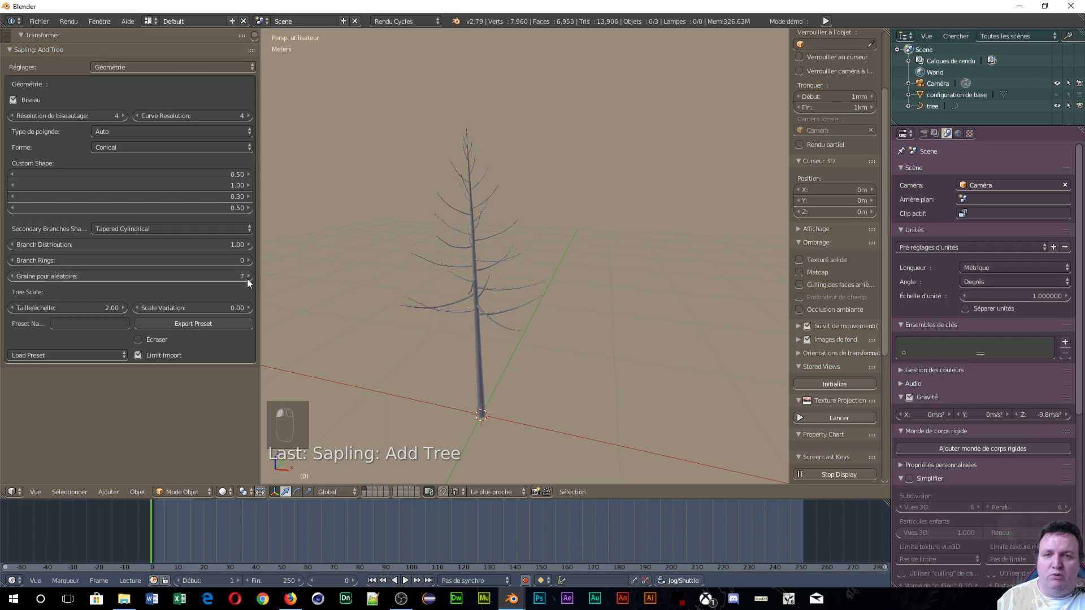
pyautogui.click(247, 278)
pyautogui.click(246, 278)
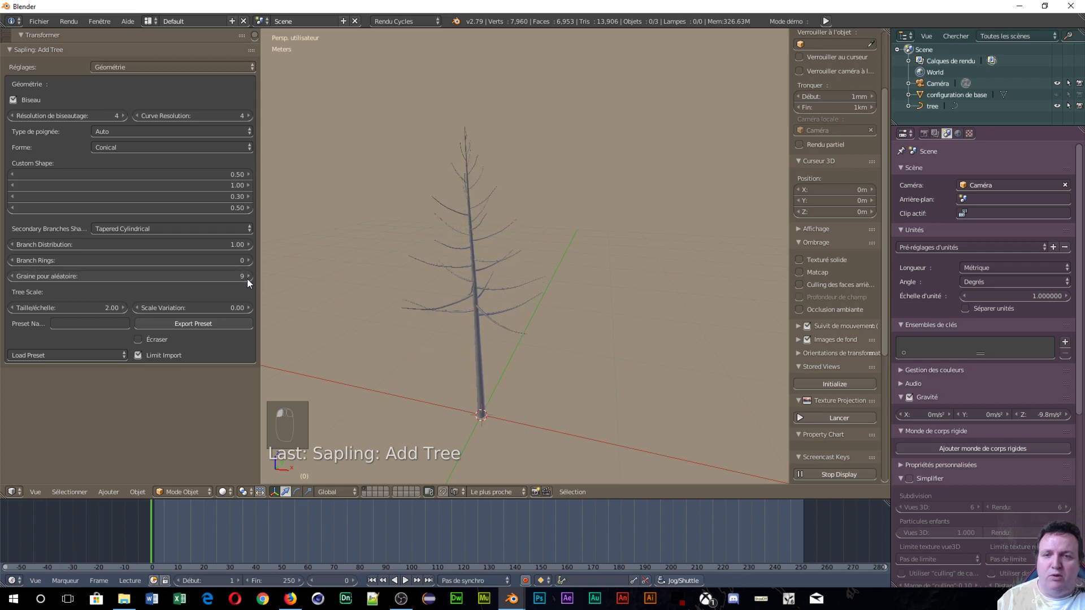
# - Lower the tree's random seed (Graine pour aléatoire) one unit at a time back to 0
pyautogui.click(13, 277)
pyautogui.click(12, 277)
pyautogui.click(13, 277)
pyautogui.click(12, 277)
pyautogui.click(13, 277)
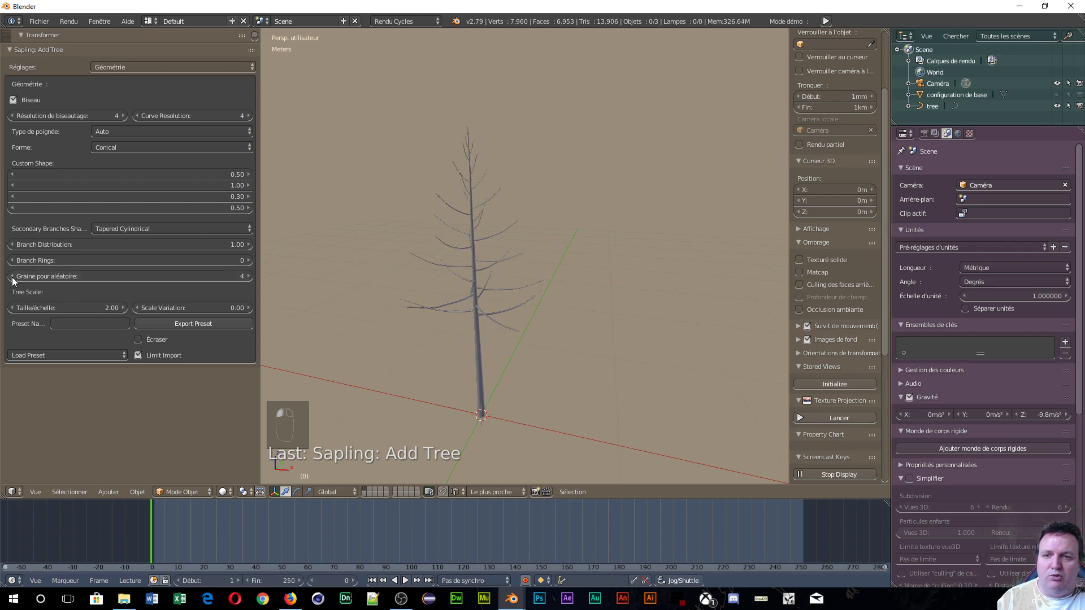
pyautogui.click(12, 277)
pyautogui.click(12, 277)
pyautogui.click(12, 277)
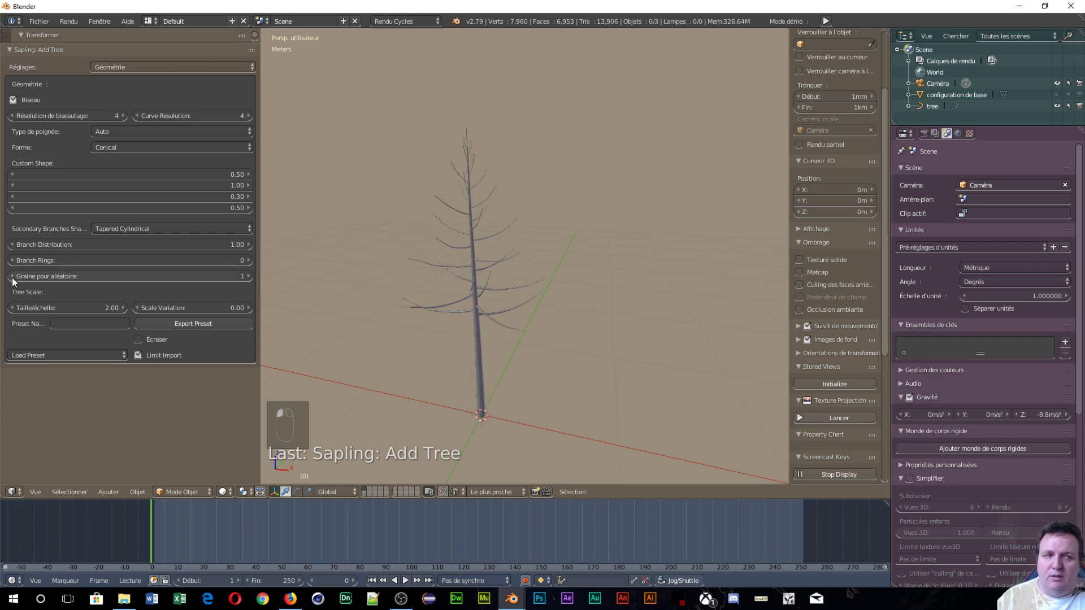
pyautogui.click(13, 277)
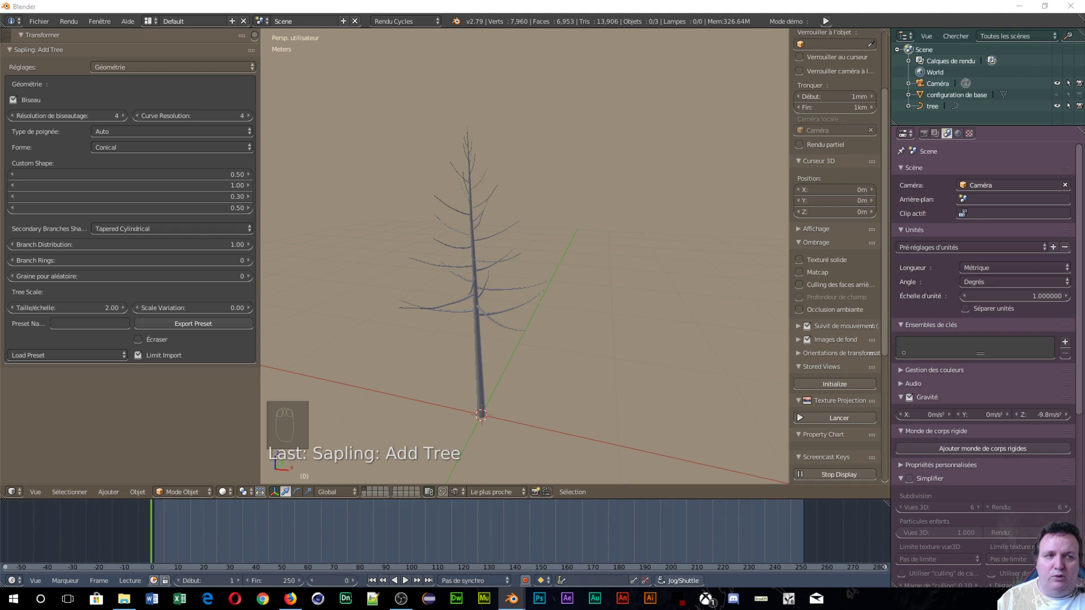
# - Switch to the Branch Splitting settings and reduce the branch levels (Niveaux) to 1, leaving only the trunk
pyautogui.click(151, 68)
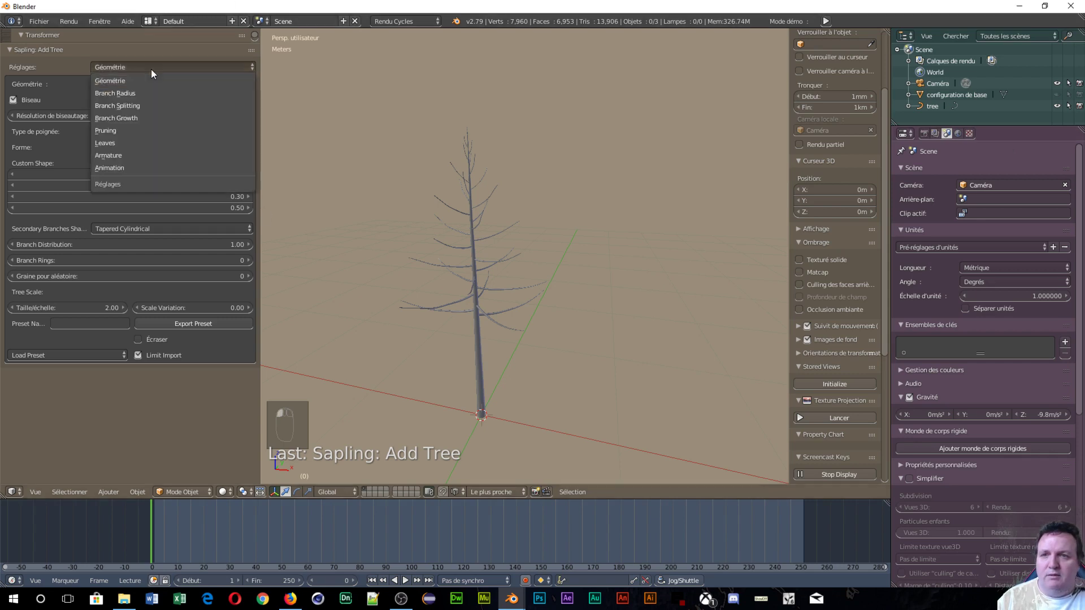
pyautogui.click(140, 105)
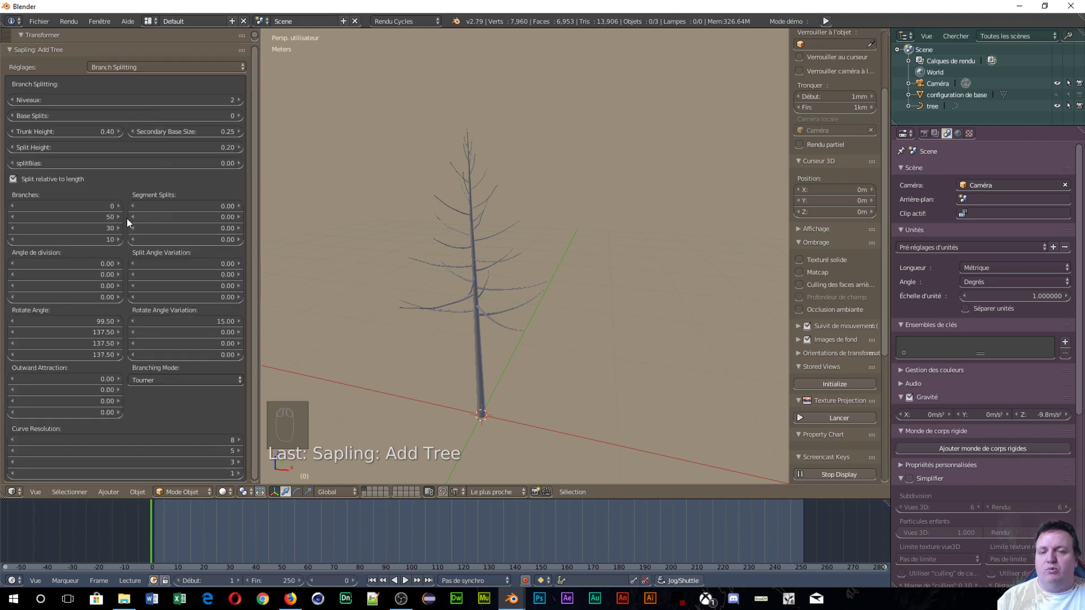
pyautogui.click(12, 101)
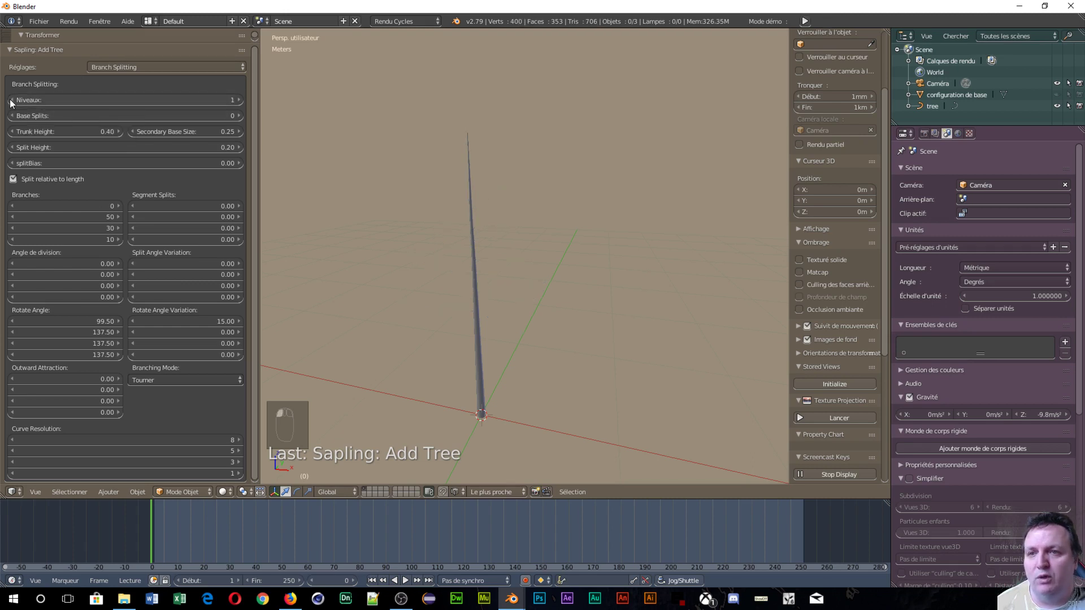
# - Try raising the branch levels (Niveaux) step by step to 4 to compare branch density, and return them to 1
pyautogui.click(241, 100)
pyautogui.click(242, 99)
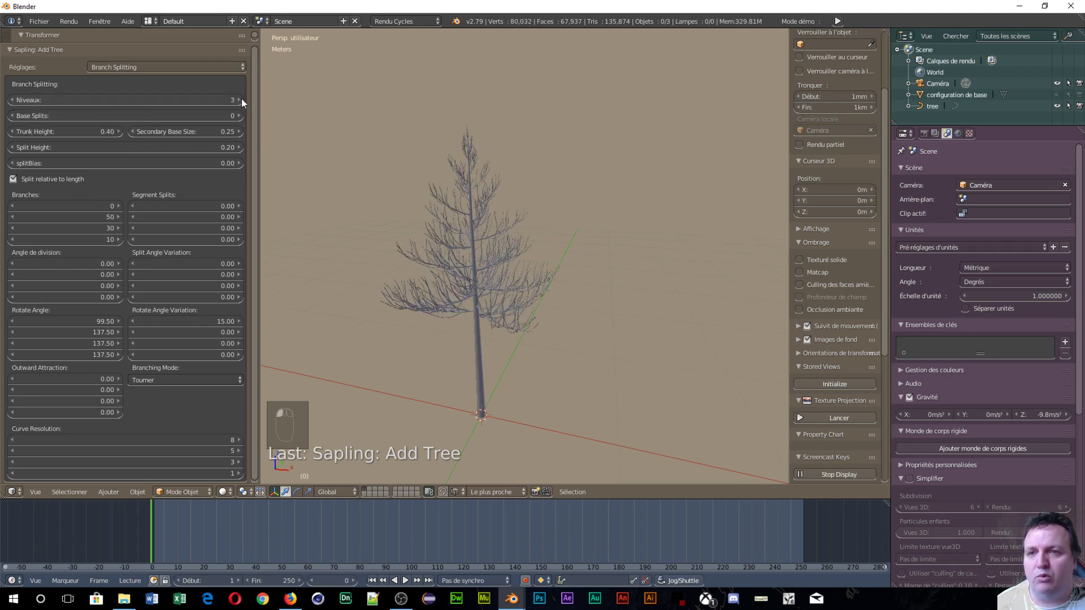
pyautogui.click(241, 99)
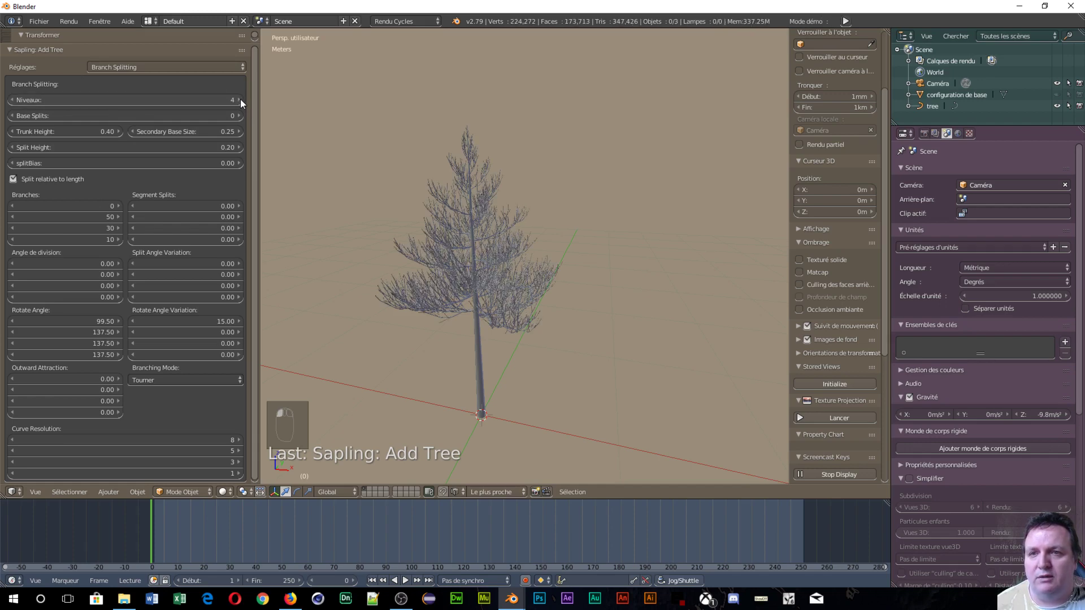
pyautogui.click(11, 100)
pyautogui.click(11, 100)
pyautogui.click(10, 100)
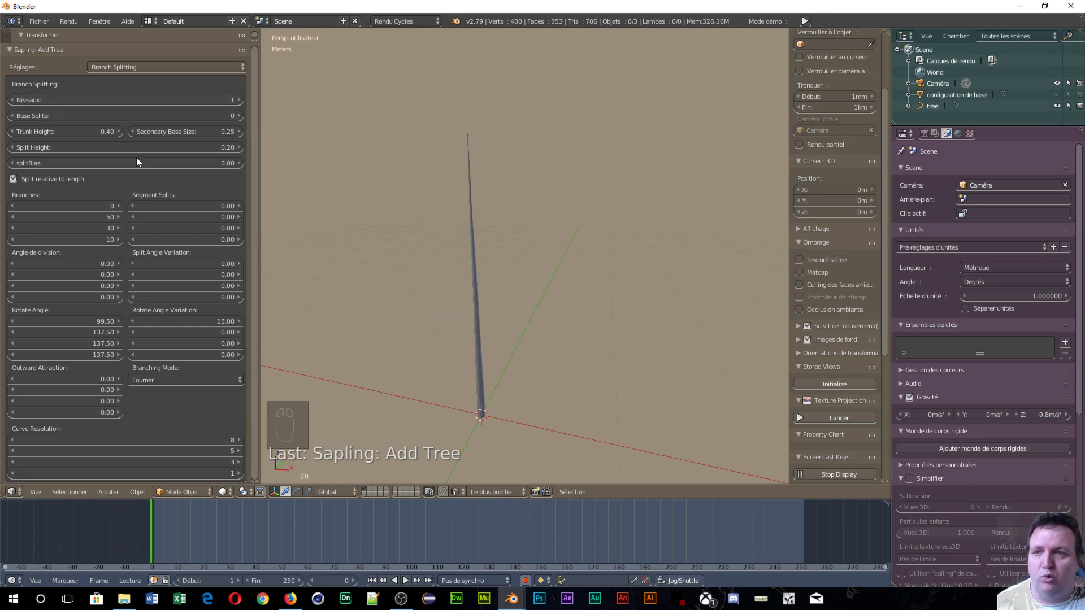
# - Raise the trunk's Base Splits one at a time to 3, examining how the trunk divides at each value
pyautogui.click(239, 115)
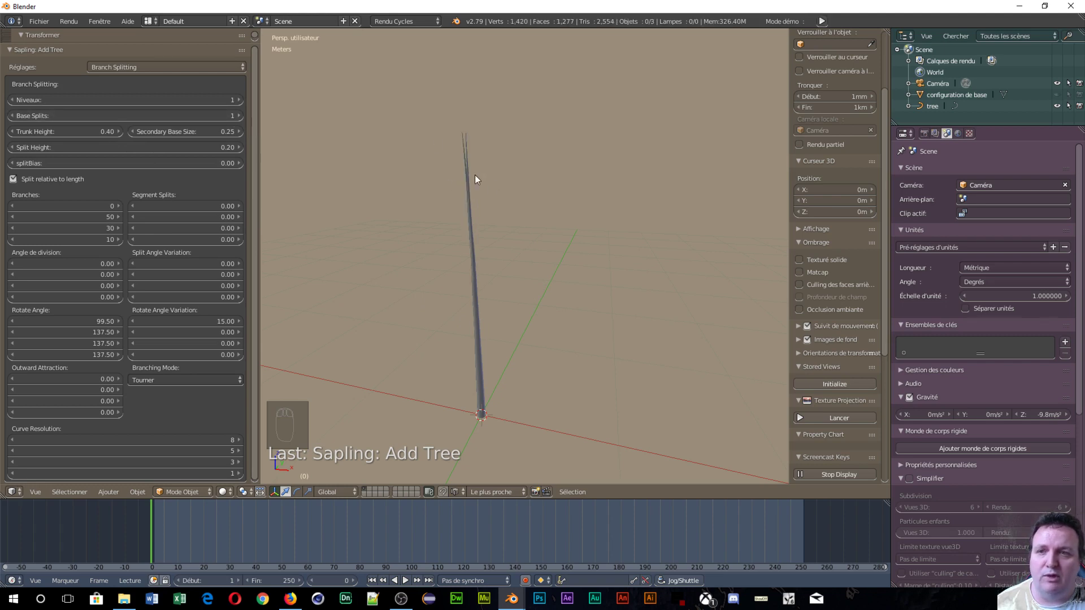
pyautogui.scroll(4, 484, 178)
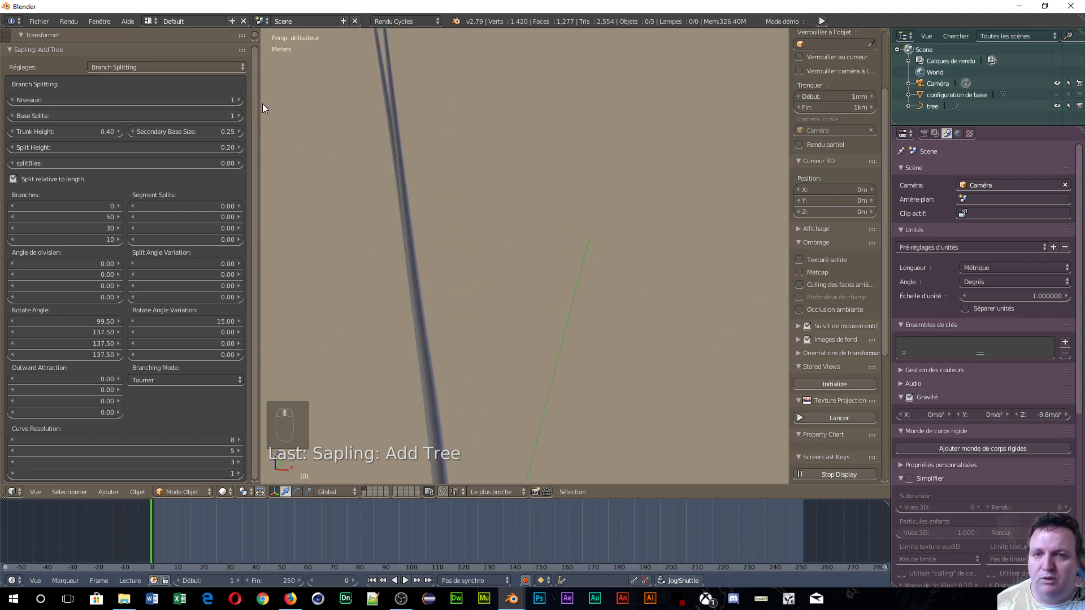
pyautogui.moveTo(262, 103); pyautogui.dragTo(265, 110, button='middle')
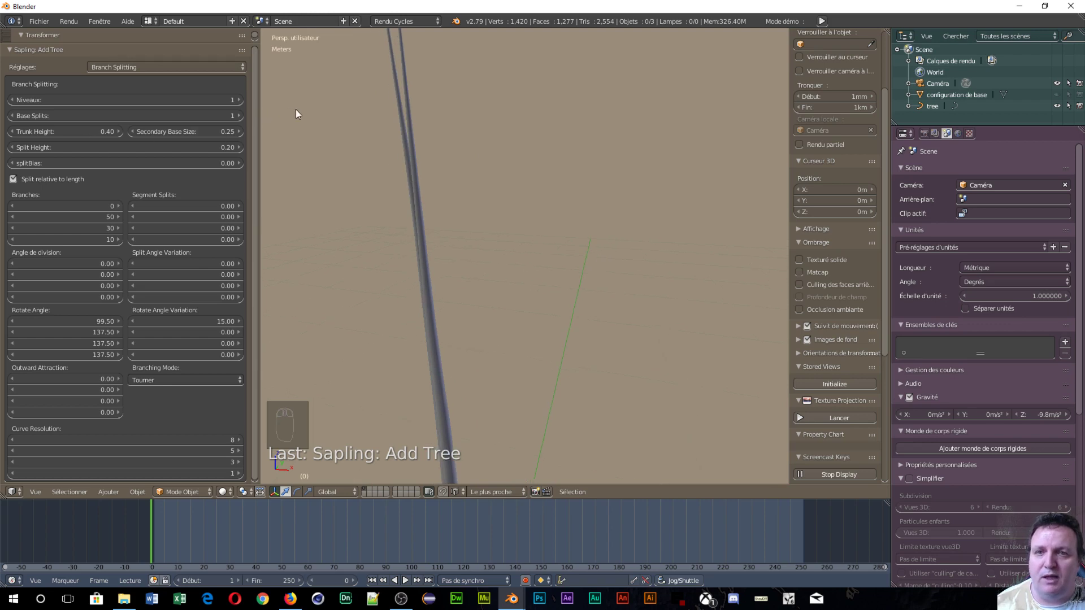
pyautogui.scroll(-2, 296, 109)
pyautogui.click(240, 116)
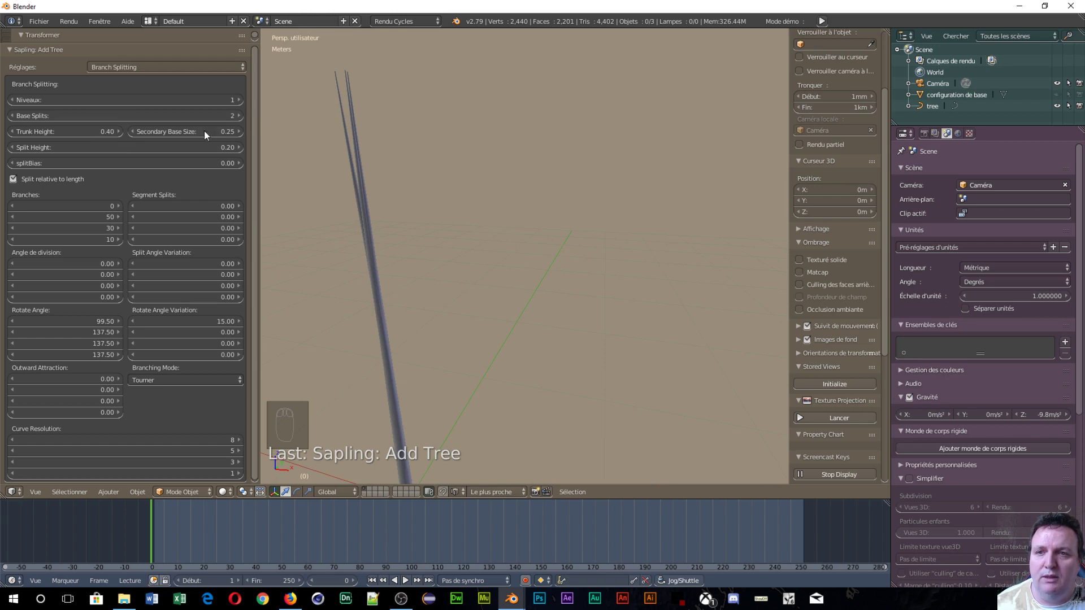
pyautogui.click(236, 115)
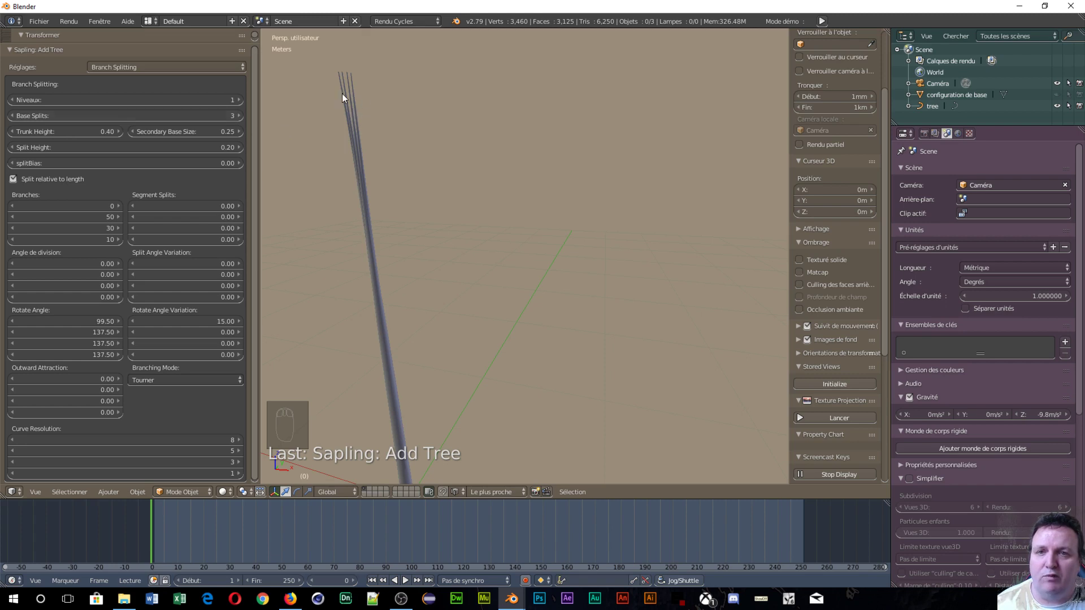
# - Return the trunk's Base Splits to 0 and view the whole trunk
pyautogui.click(13, 116)
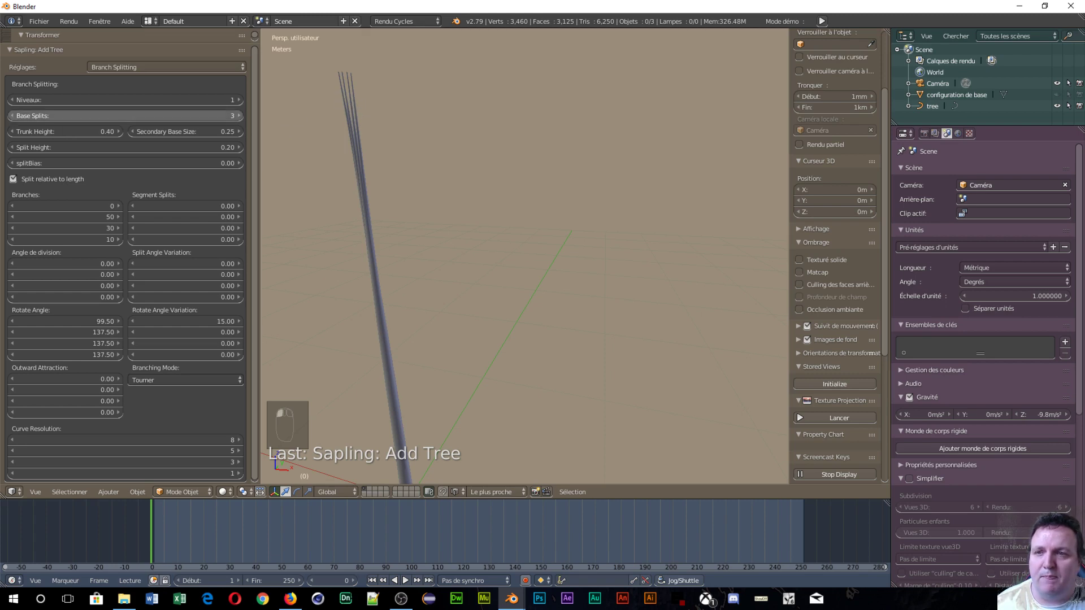
pyautogui.click(12, 115)
pyautogui.click(13, 116)
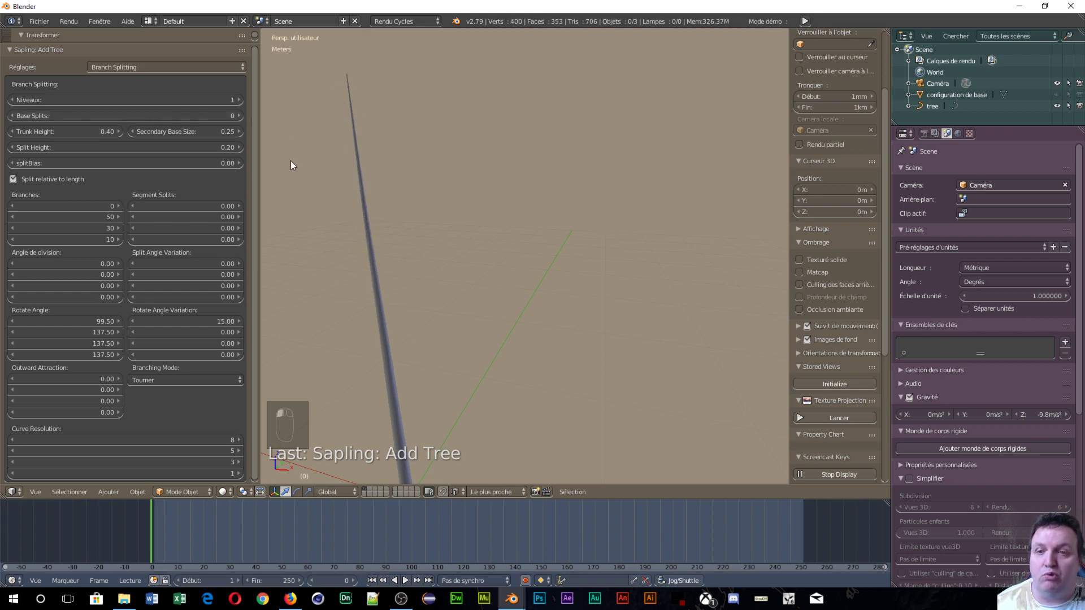
pyautogui.scroll(-3, 354, 213)
pyautogui.scroll(1, 354, 214)
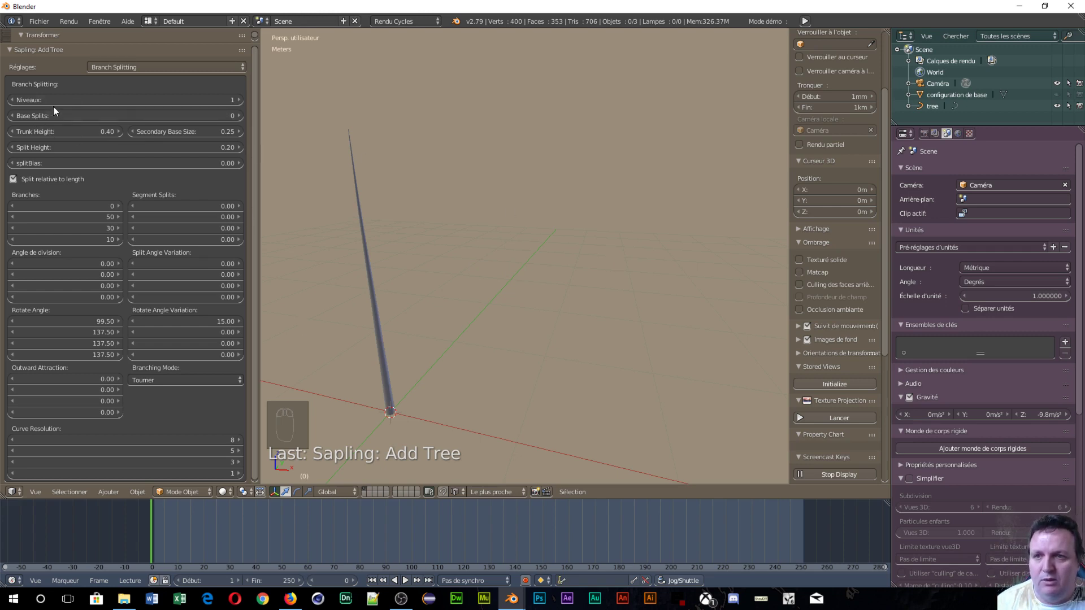
# - Set the branch levels (Niveaux) to 3 and examine the lower branches where they leave the trunk
pyautogui.click(243, 103)
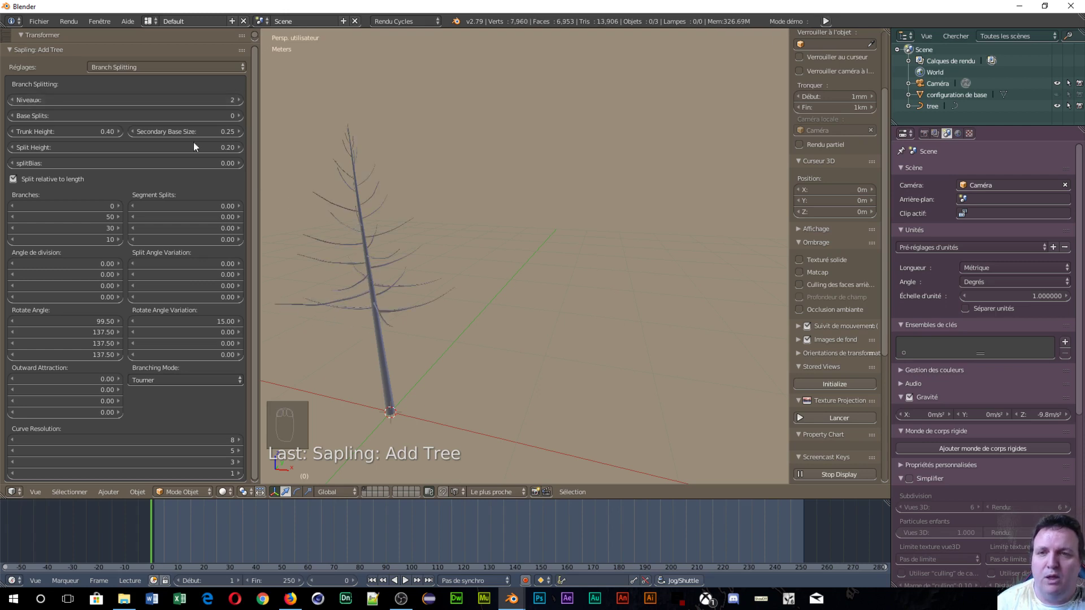
pyautogui.click(240, 100)
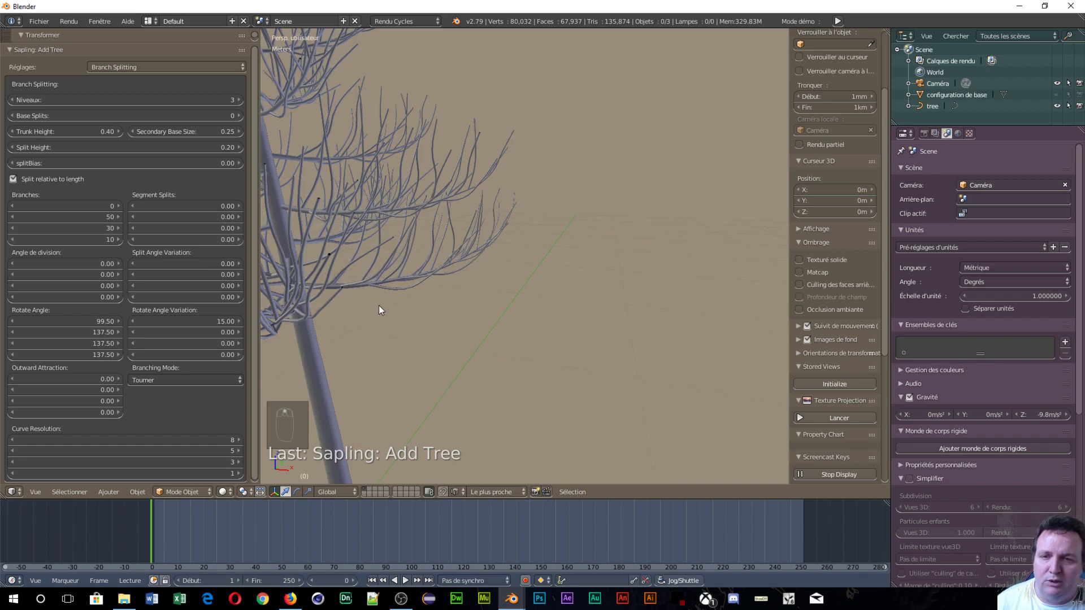
pyautogui.moveTo(342, 263); pyautogui.dragTo(377, 346, button='middle')
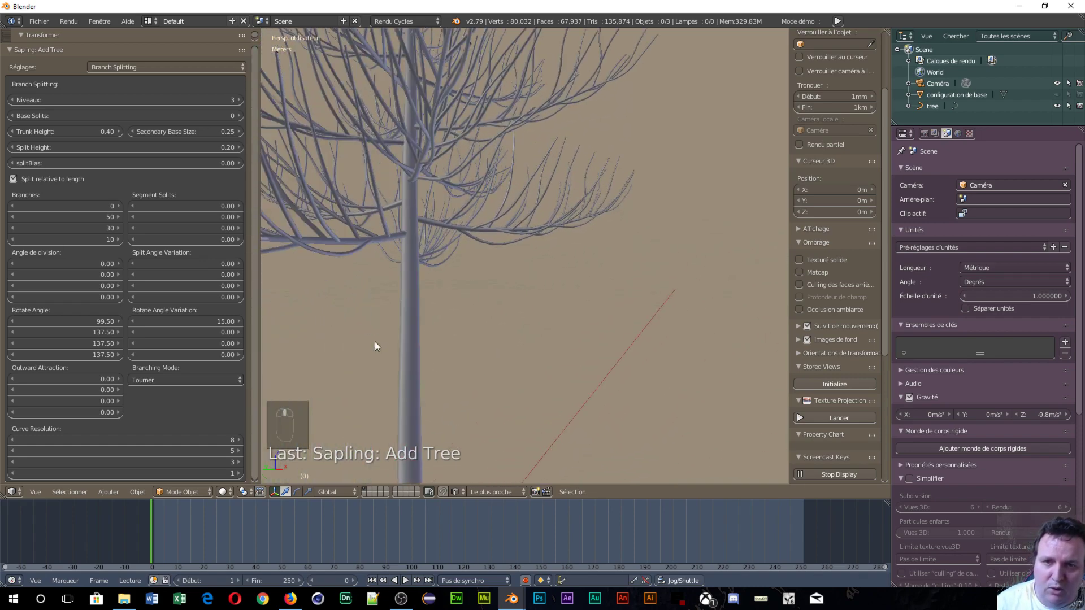
# - Raise the branch levels (Niveaux) to 4 and examine the denser branching around the trunk
pyautogui.moveTo(544, 334); pyautogui.dragTo(477, 355, button='middle')
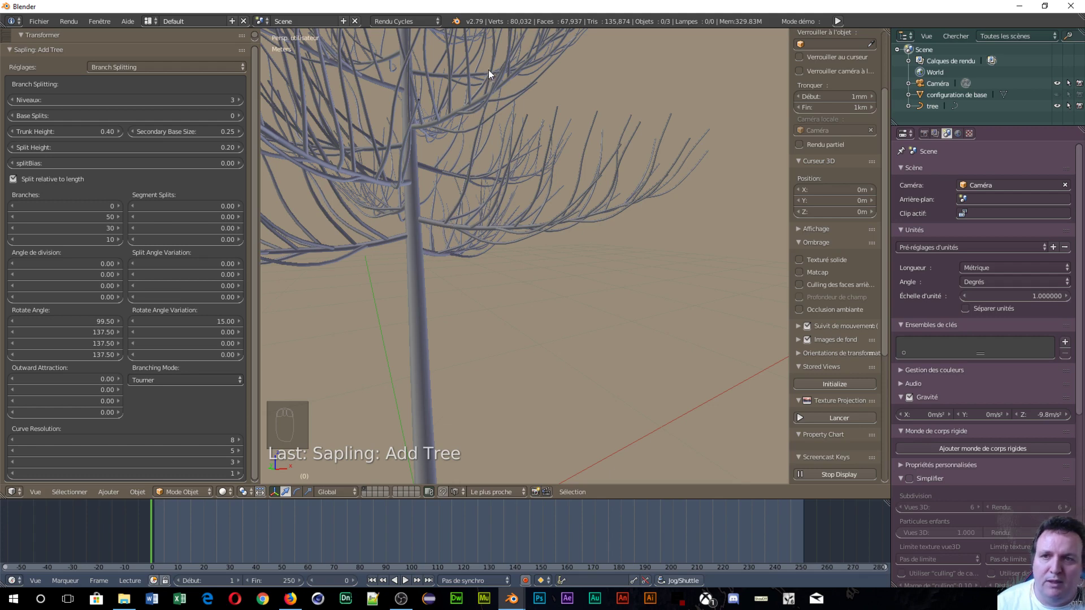
pyautogui.click(239, 101)
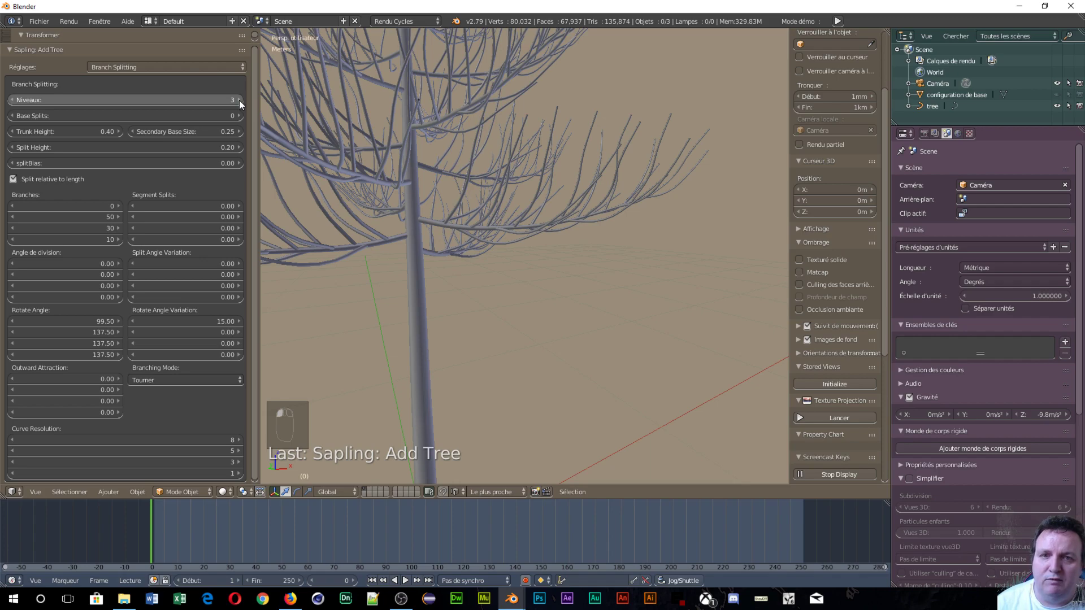
pyautogui.click(240, 100)
pyautogui.moveTo(466, 174); pyautogui.dragTo(416, 226, button='middle')
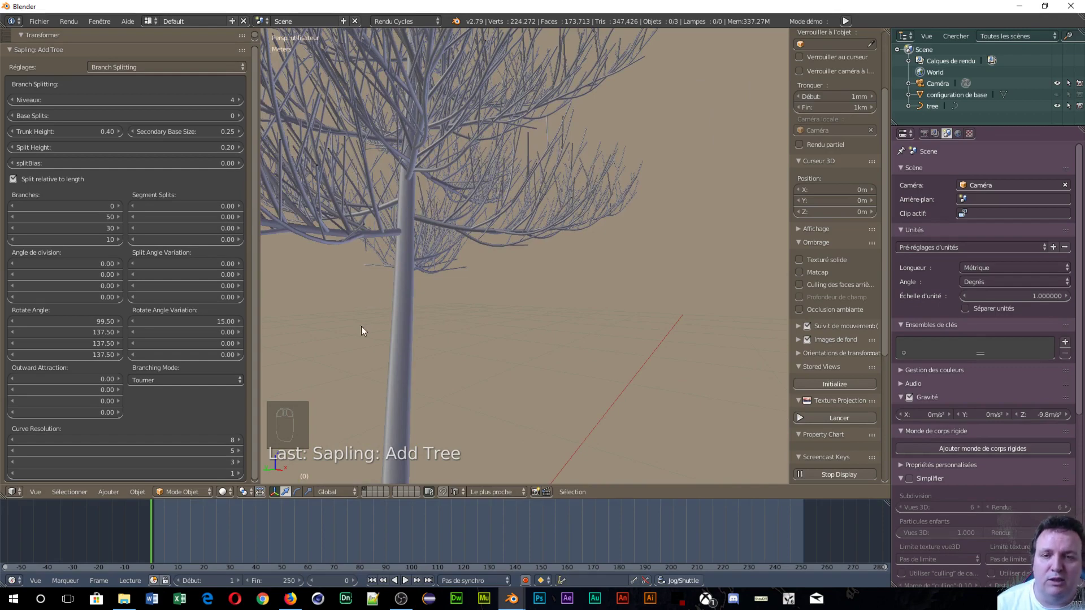
pyautogui.moveTo(391, 229); pyautogui.dragTo(545, 329, button='middle')
pyautogui.scroll(-4, 353, 199)
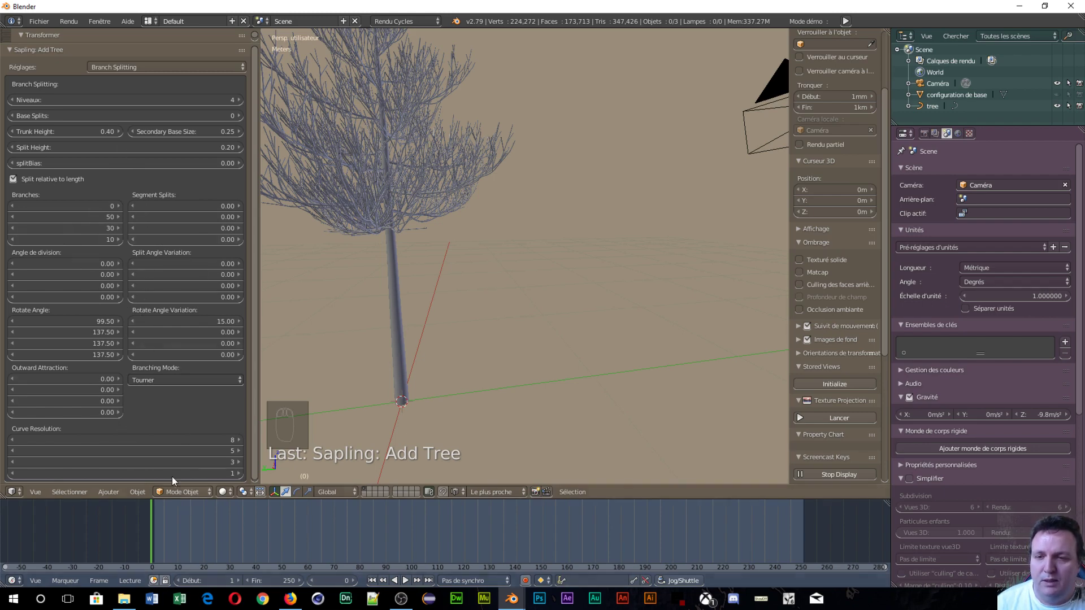
# - Set the trunk's Curve Resolution, the first of the four values, to 3 and examine the tree's crown and branches
pyautogui.click(134, 441)
pyautogui.write('3')
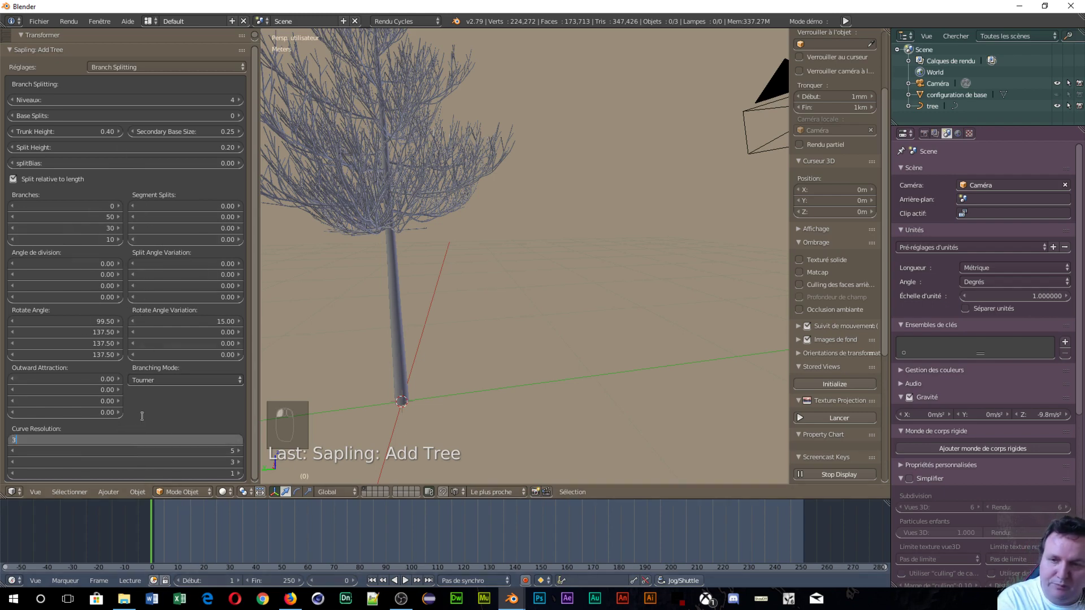
pyautogui.press('Return')
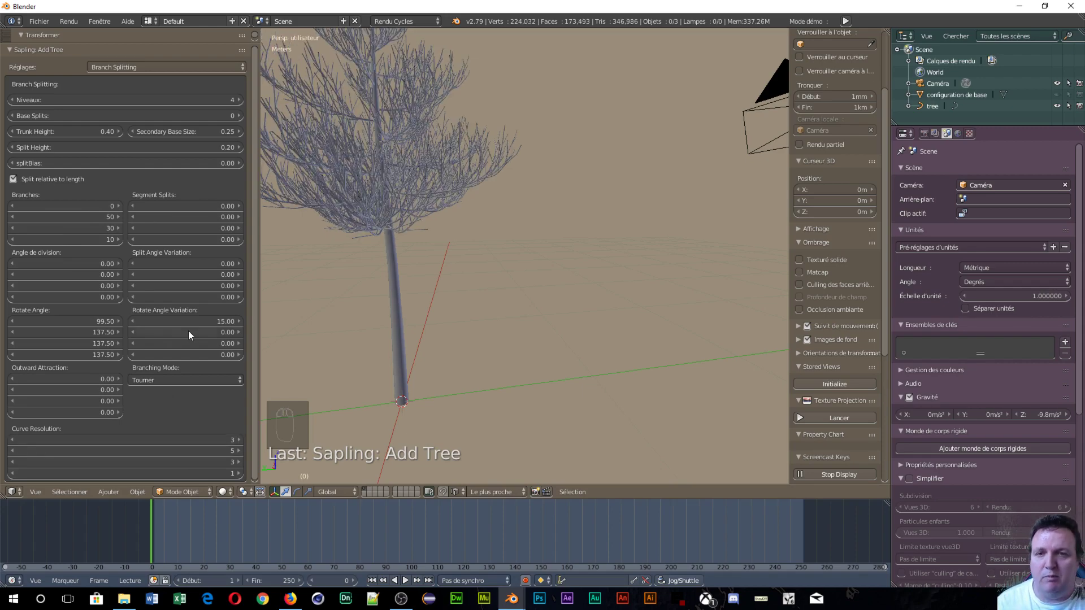
pyautogui.keyDown('shift'); pyautogui.moveTo(351, 198); pyautogui.dragTo(382, 236, button='middle'); pyautogui.keyUp('shift')
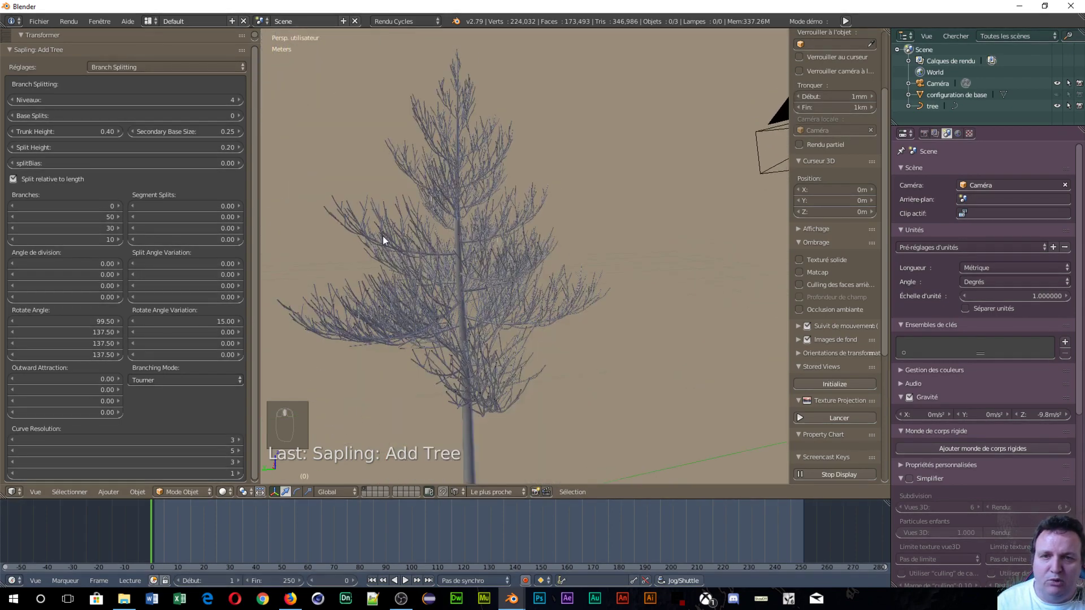
pyautogui.scroll(1, 516, 283)
pyautogui.moveTo(533, 280); pyautogui.dragTo(487, 298, button='middle')
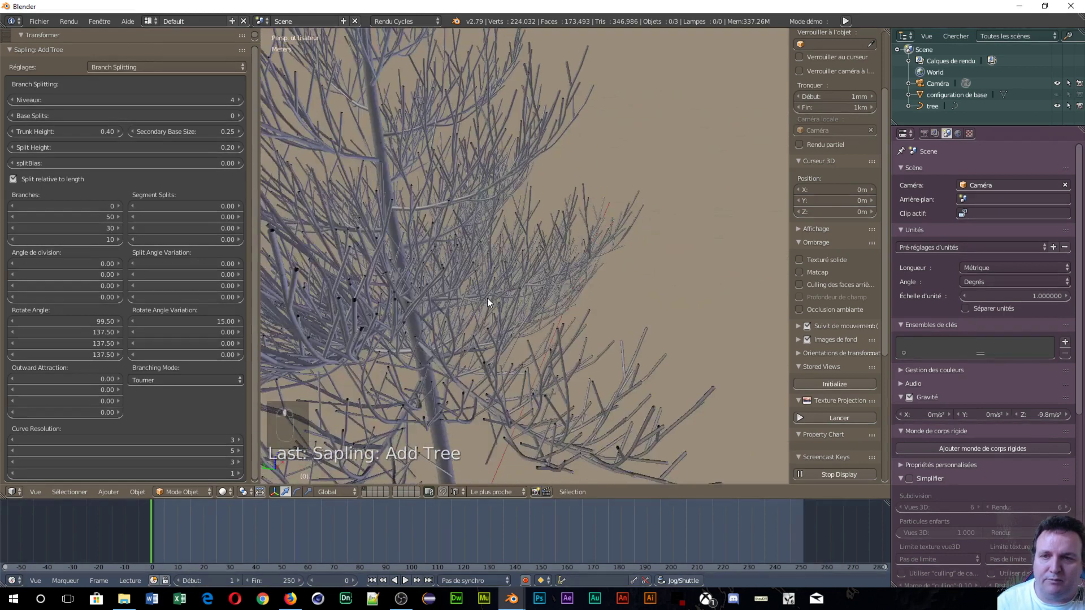
# - Lower the branch levels (Niveaux) to 2 and view the whole tree
pyautogui.click(12, 100)
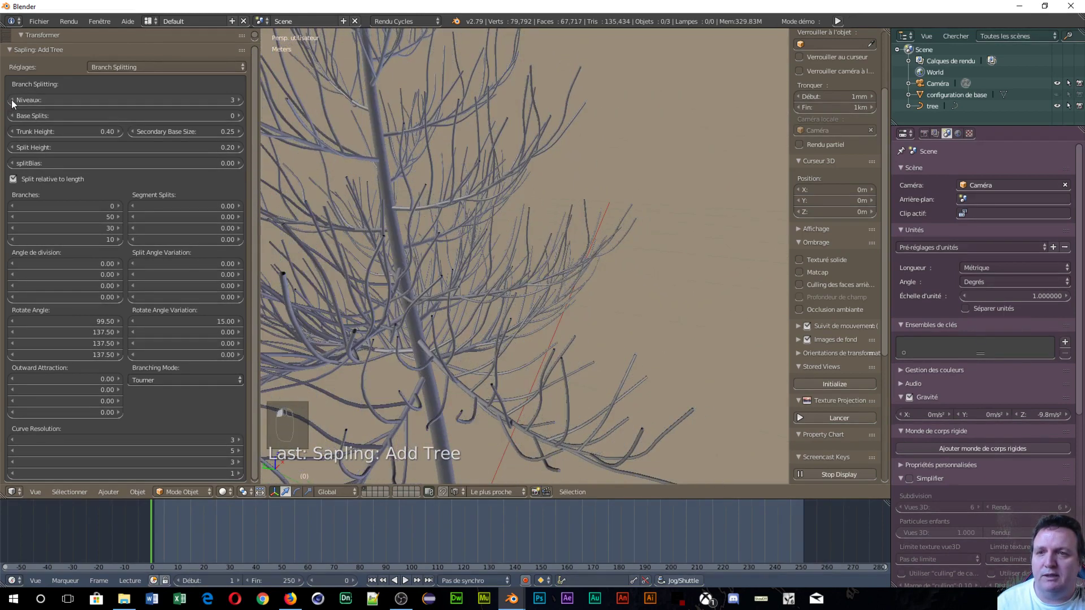
pyautogui.click(12, 101)
pyautogui.scroll(-5, 327, 96)
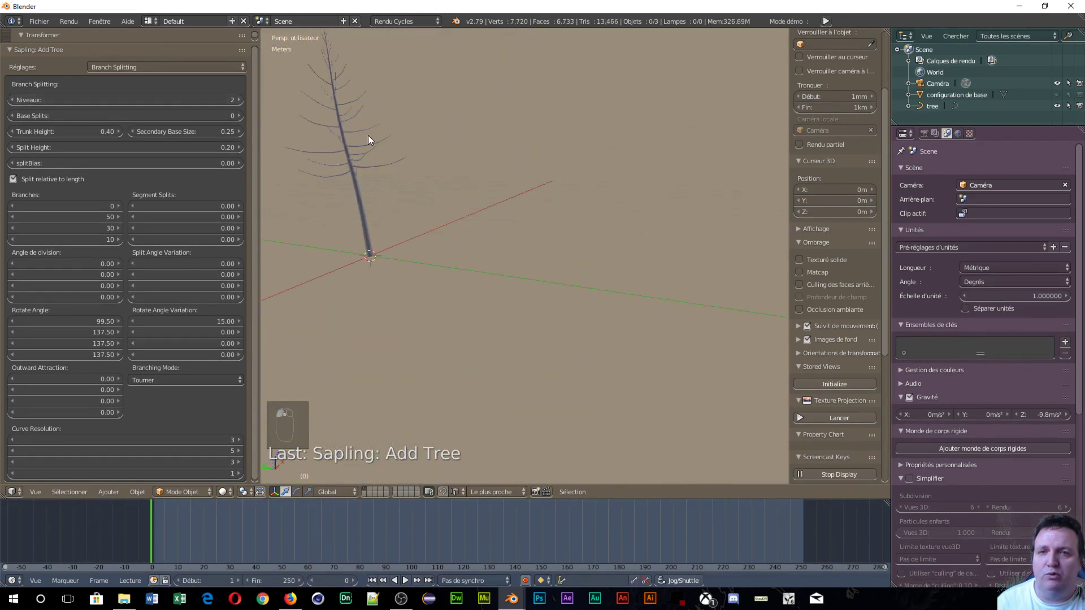
pyautogui.keyDown('shift'); pyautogui.moveTo(367, 134); pyautogui.dragTo(434, 176, button='middle'); pyautogui.keyUp('shift')
pyautogui.scroll(2, 493, 236)
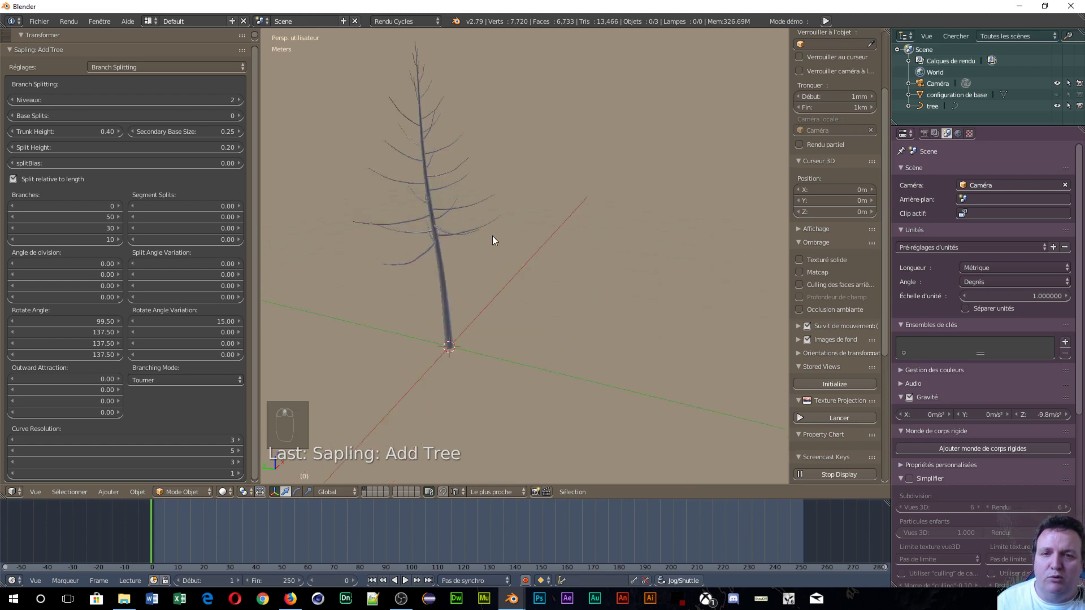
pyautogui.scroll(-3, 412, 182)
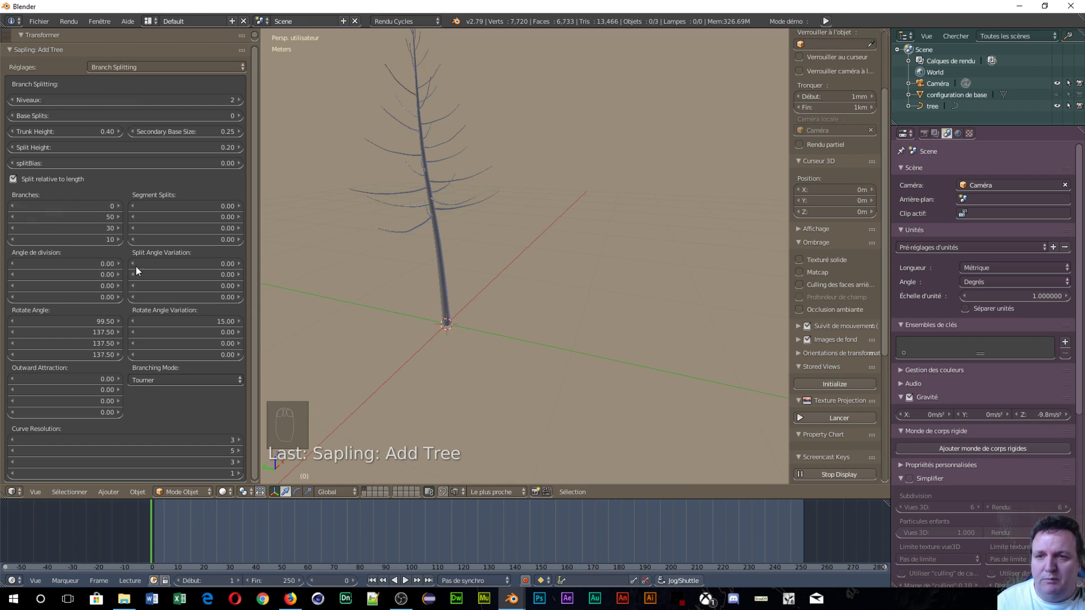
# - Try a much higher count in the second Branches value, set it to 200, and view the tree
pyautogui.moveTo(119, 216); pyautogui.dragTo(257, 216)
pyautogui.moveTo(452, 182); pyautogui.dragTo(475, 211, button='middle')
pyautogui.click(107, 217)
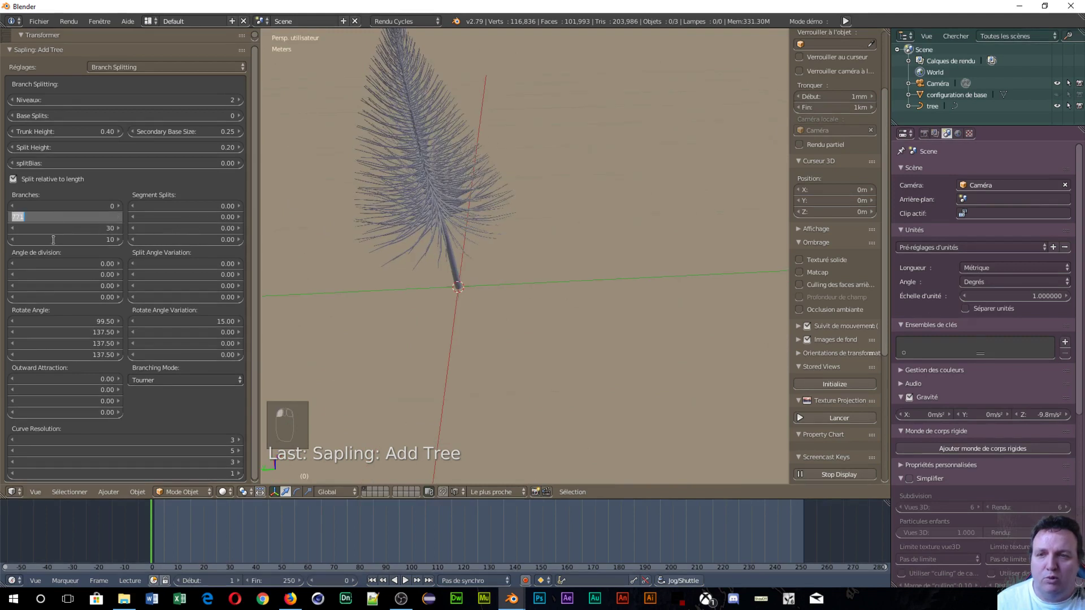
pyautogui.write('200')
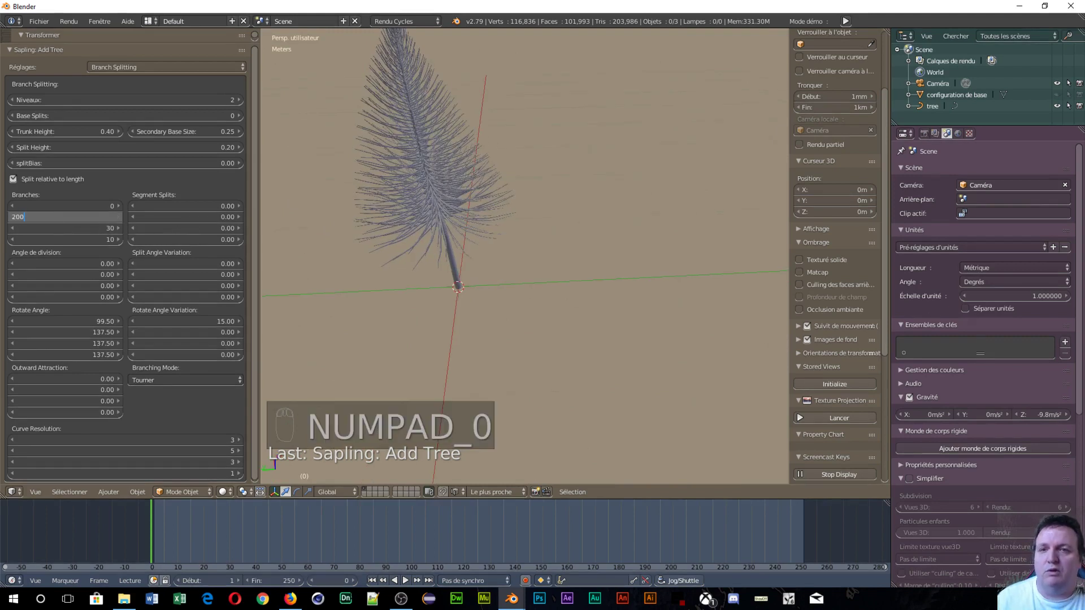
pyautogui.press('Return')
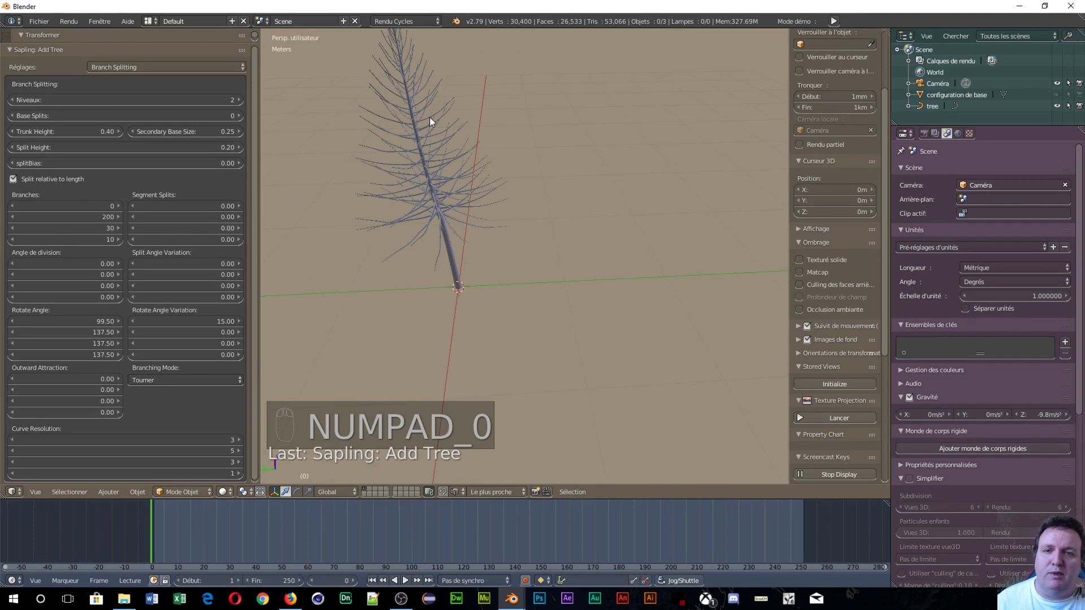
pyautogui.moveTo(428, 151); pyautogui.dragTo(426, 103, button='middle')
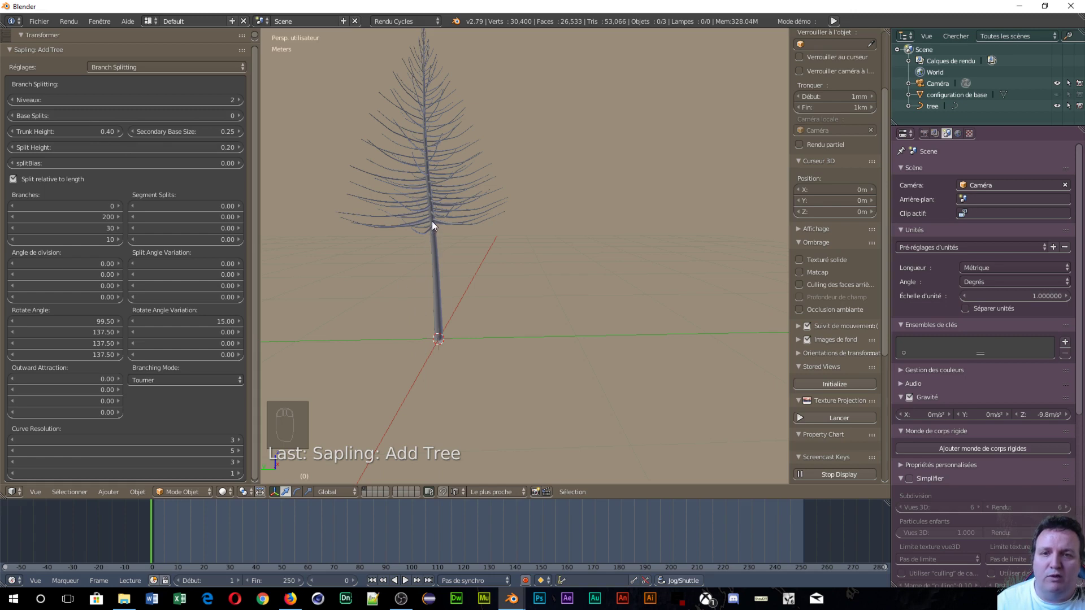
# - Raise the Trunk Height step by step to 0.97 and examine the branches at the treetop
pyautogui.click(118, 130)
pyautogui.click(117, 131)
pyautogui.click(118, 130)
pyautogui.click(118, 129)
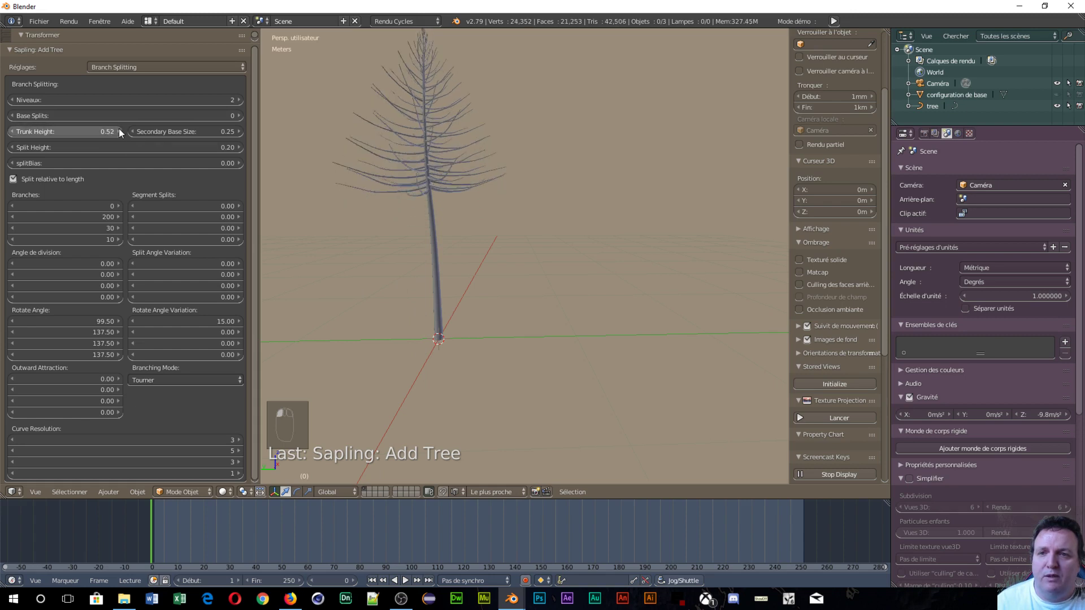
pyautogui.click(119, 130)
pyautogui.click(118, 131)
pyautogui.click(119, 130)
pyautogui.click(119, 130)
pyautogui.click(120, 131)
pyautogui.click(120, 131)
pyautogui.click(119, 130)
pyautogui.click(119, 130)
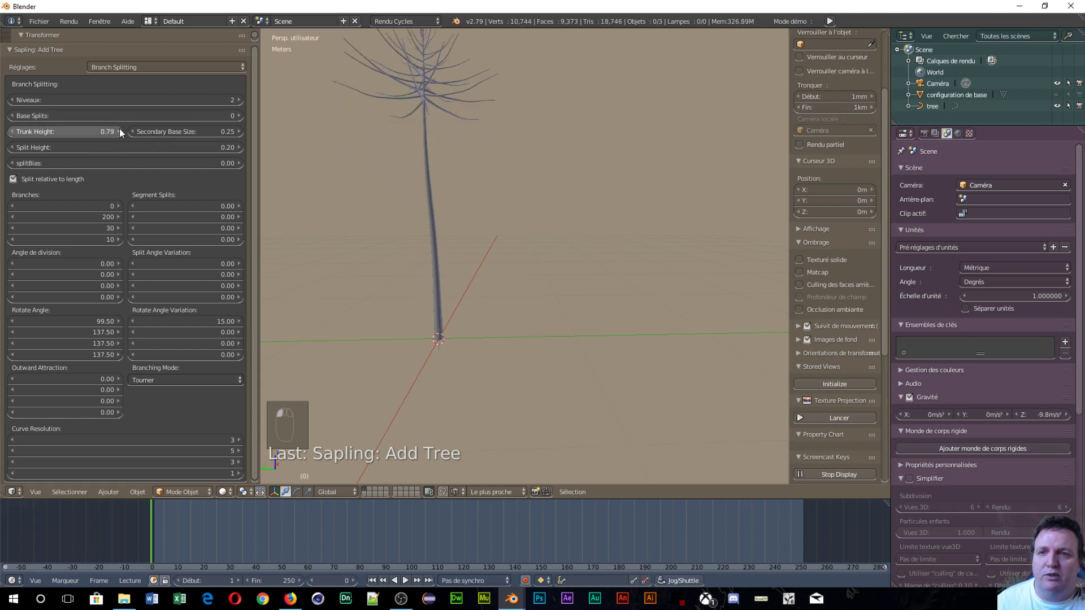
pyautogui.click(119, 131)
pyautogui.click(119, 130)
pyautogui.click(119, 131)
pyautogui.click(120, 130)
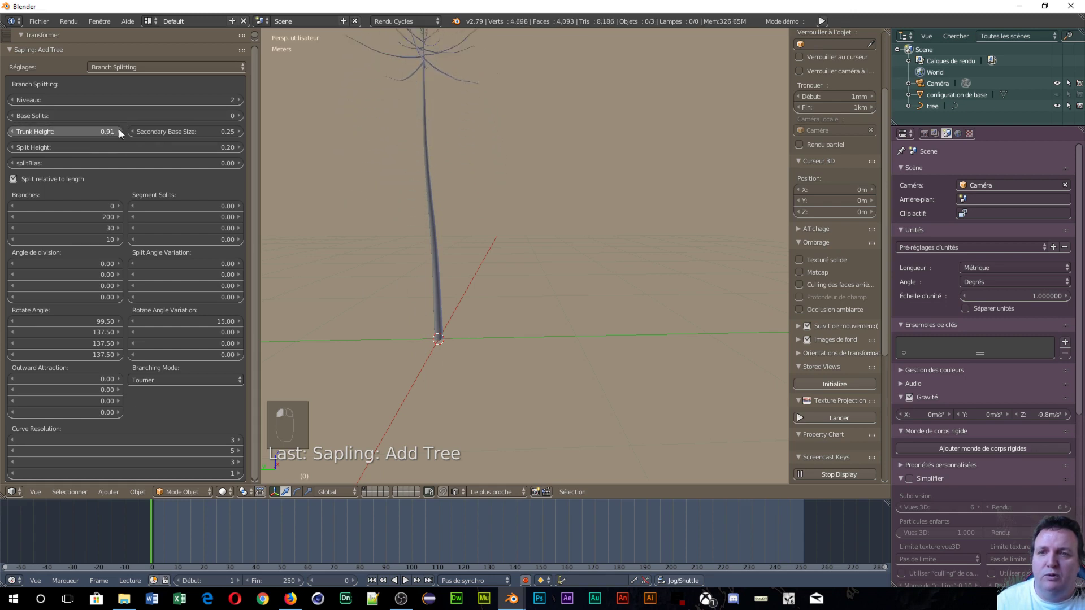
pyautogui.click(119, 130)
pyautogui.click(119, 130)
pyautogui.scroll(-4, 473, 86)
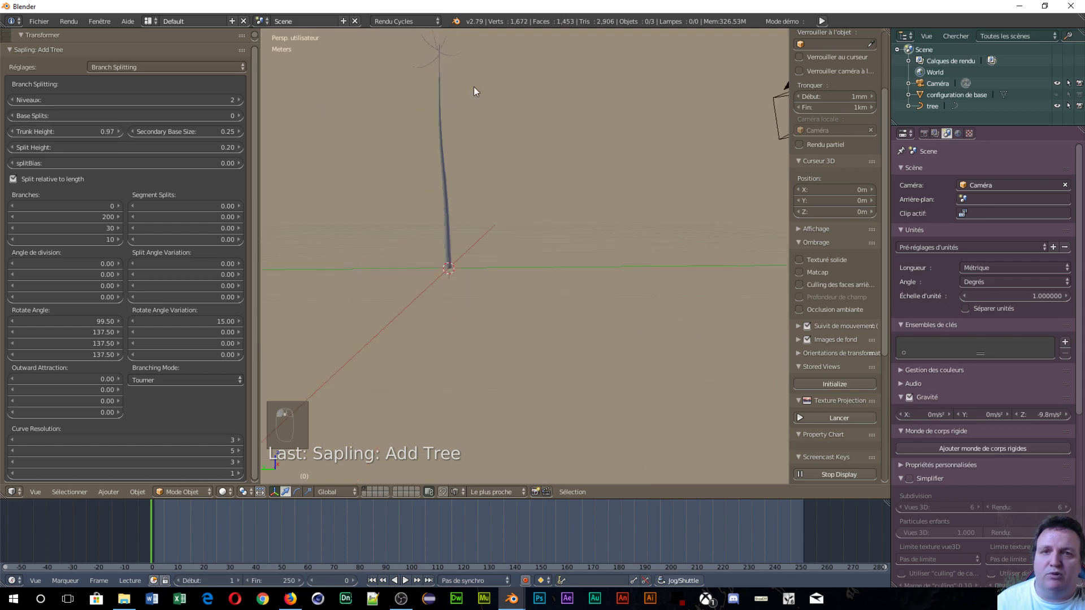
pyautogui.scroll(6, 450, 101)
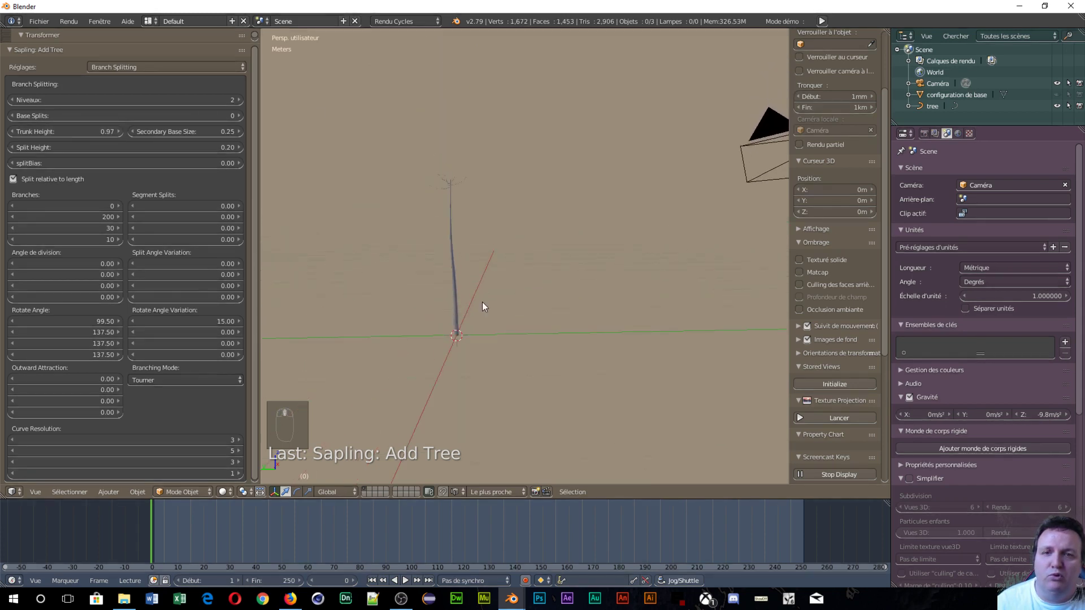
pyautogui.scroll(6, 440, 259)
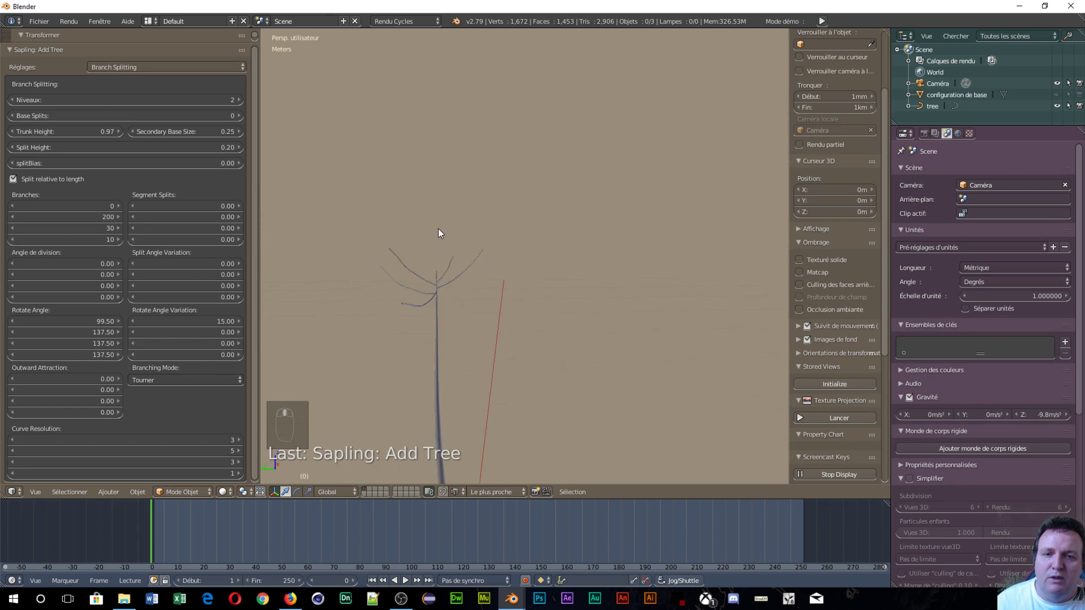
pyautogui.scroll(-8, 440, 291)
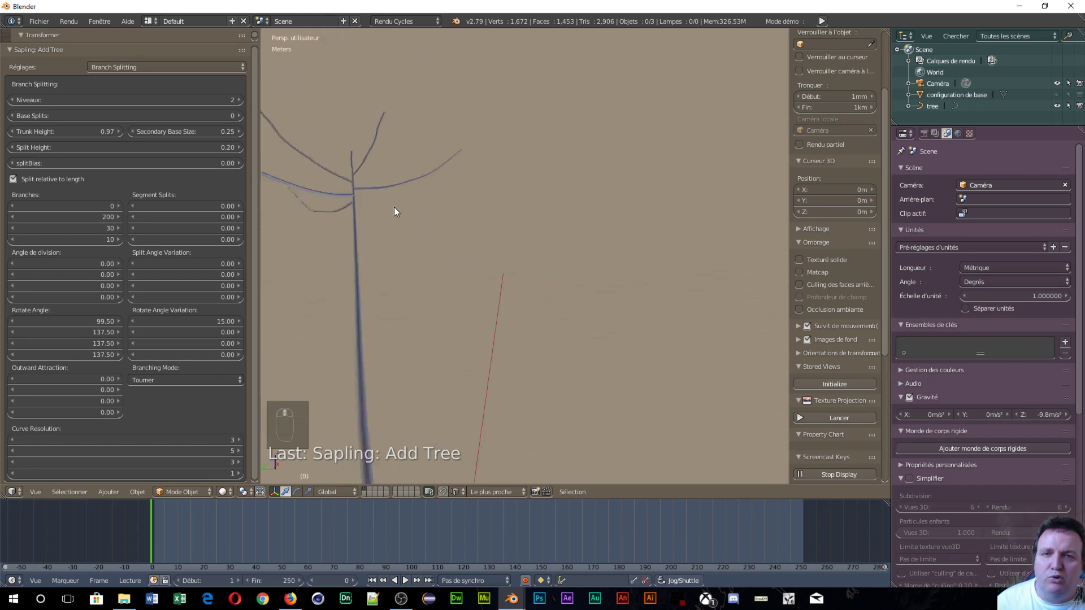
# - Set the Trunk Height to 0.10 and examine the tree down to its base
pyautogui.click(45, 133)
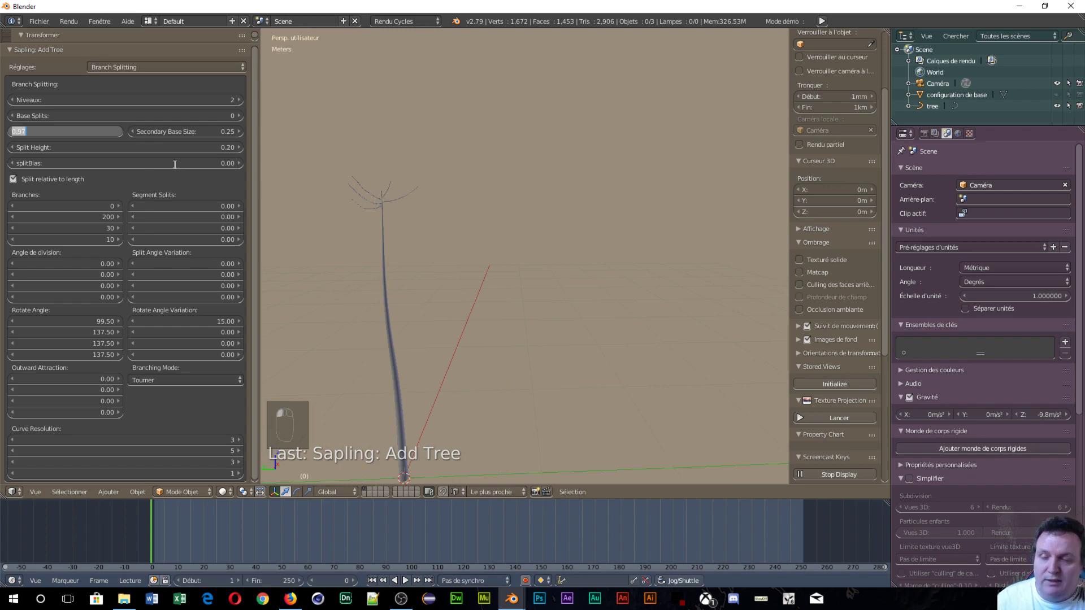
pyautogui.write('1')
pyautogui.press('Return')
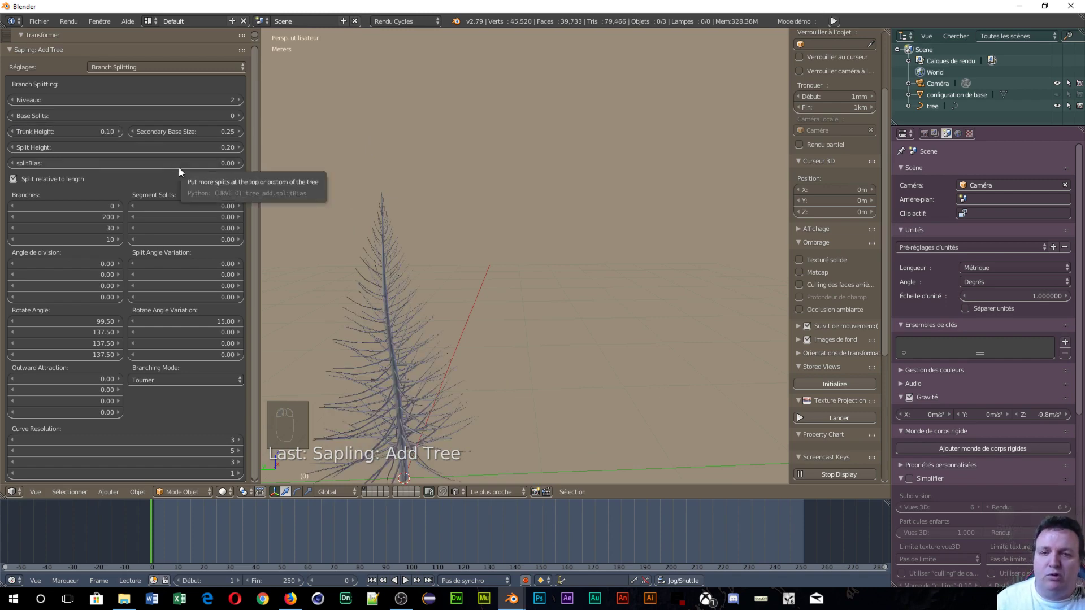
pyautogui.moveTo(440, 263); pyautogui.dragTo(470, 158, button='middle')
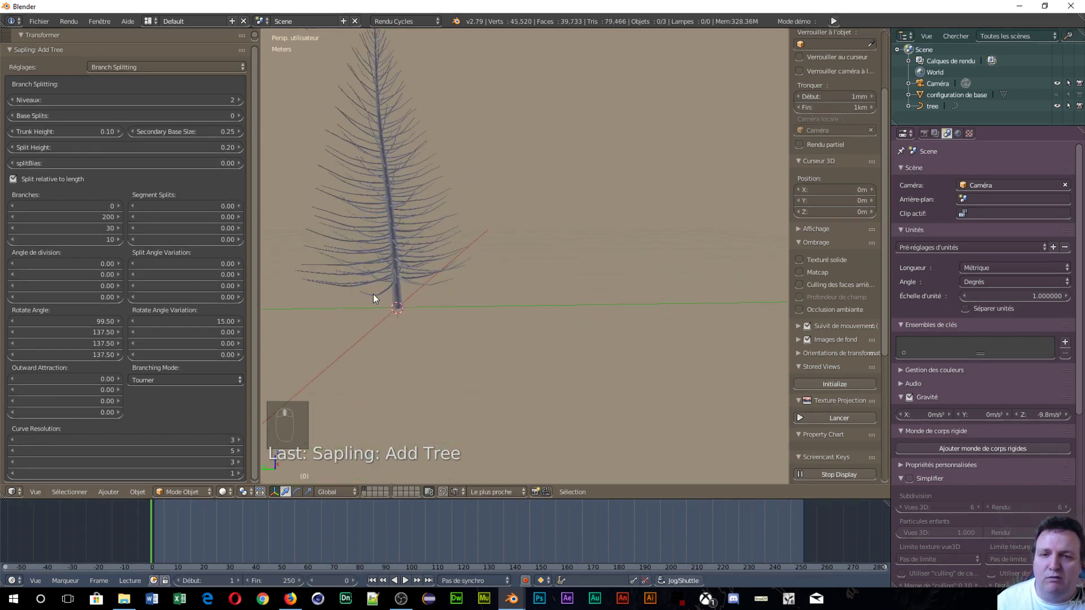
pyautogui.scroll(2, 373, 294)
pyautogui.moveTo(486, 240); pyautogui.dragTo(340, 225, button='middle')
pyautogui.scroll(-4, 411, 200)
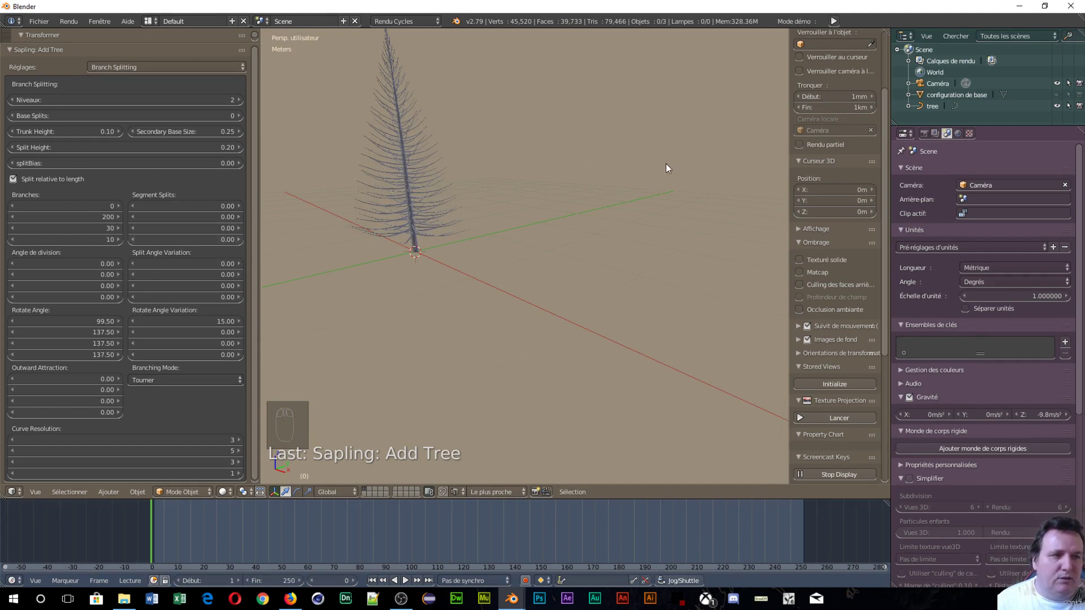
# - Lower the second Curve Resolution value step by step to 1 and examine the shape of the branches along the trunk
pyautogui.moveTo(457, 146)
pyautogui.mouseDown(button='middle')
pyautogui.moveTo(469, 180)
pyautogui.moveTo(436, 191)
pyautogui.moveTo(440, 158)
pyautogui.mouseUp(button='middle')
pyautogui.scroll(2, 469, 180)
pyautogui.scroll(2, 469, 180)
pyautogui.scroll(5, 456, 204)
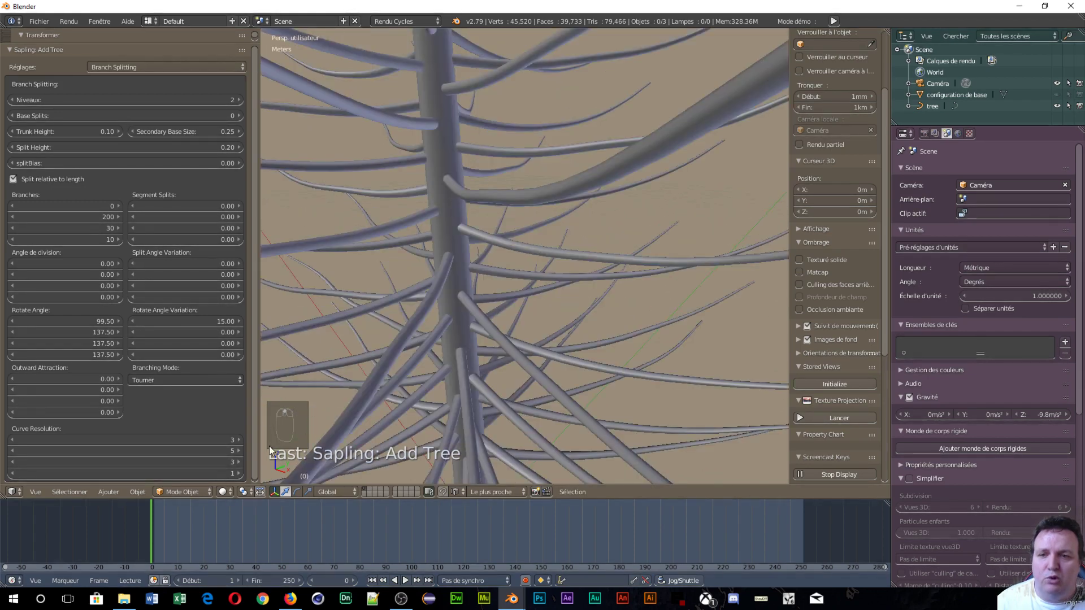
pyautogui.click(16, 450)
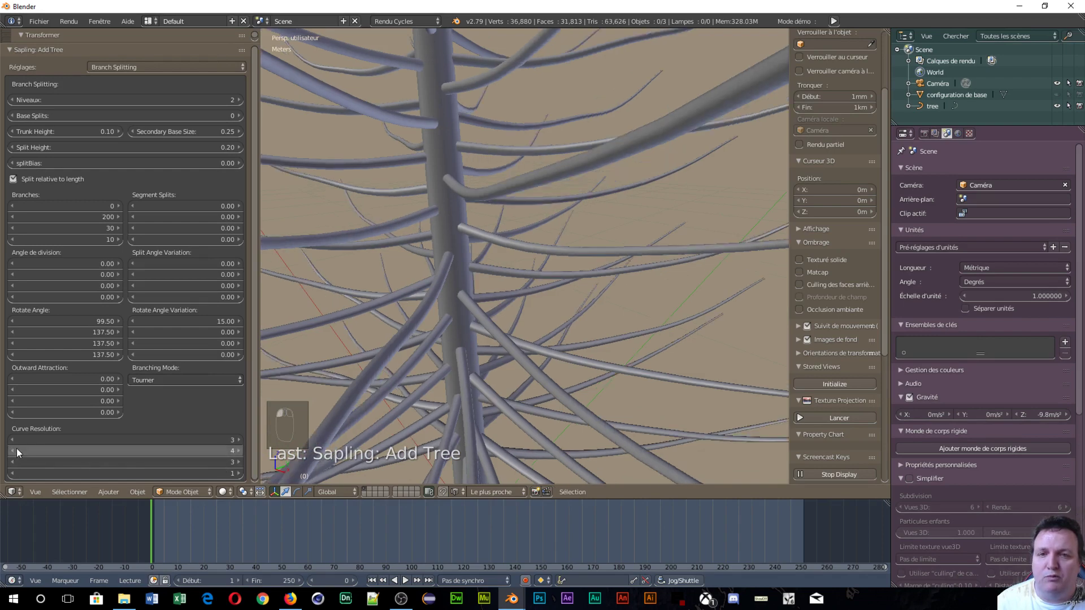
pyautogui.click(16, 450)
pyautogui.click(23, 449)
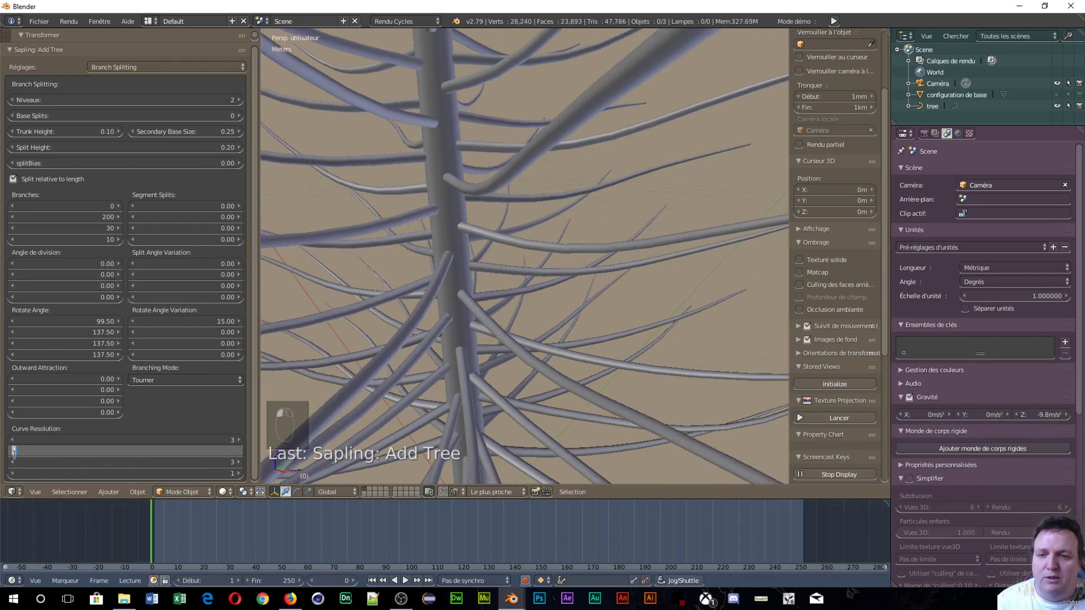
pyautogui.write('2')
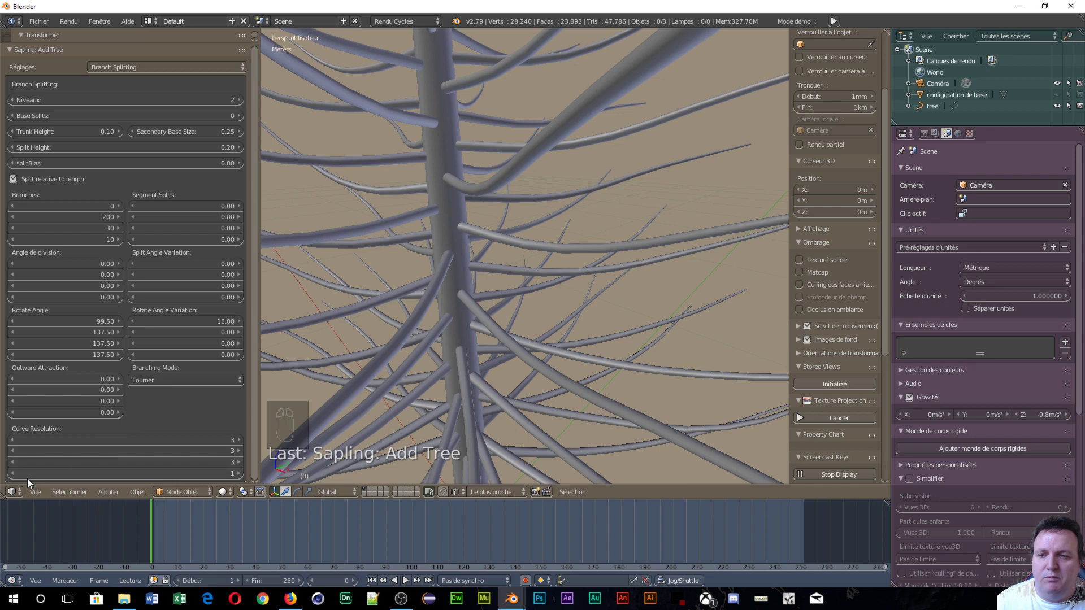
pyautogui.press('Return')
pyautogui.click(11, 450)
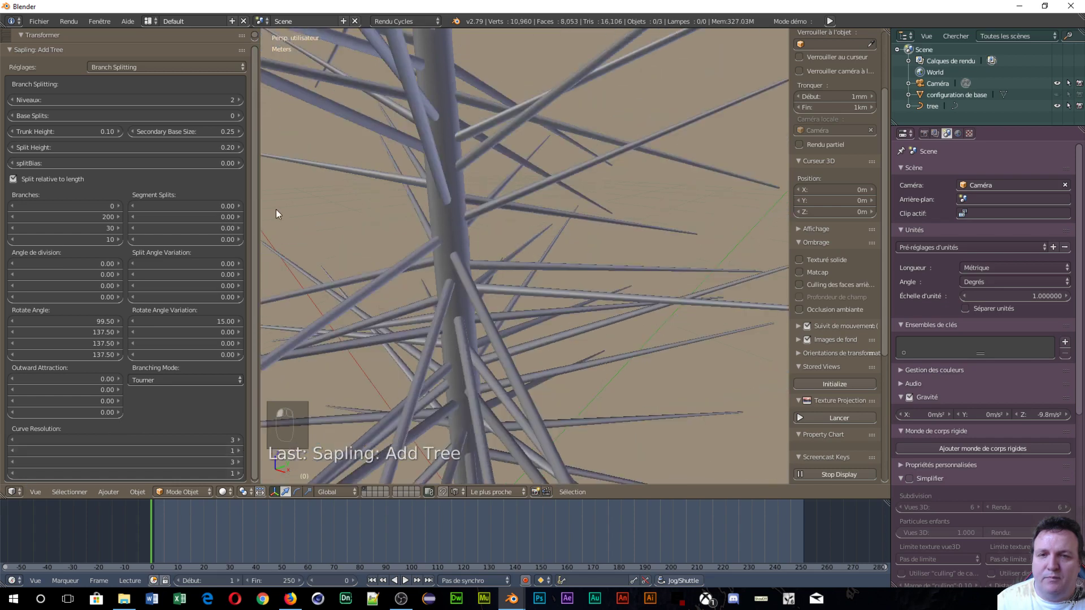
pyautogui.scroll(-7, 328, 165)
pyautogui.moveTo(328, 165); pyautogui.dragTo(425, 238, button='middle')
pyautogui.scroll(3, 373, 185)
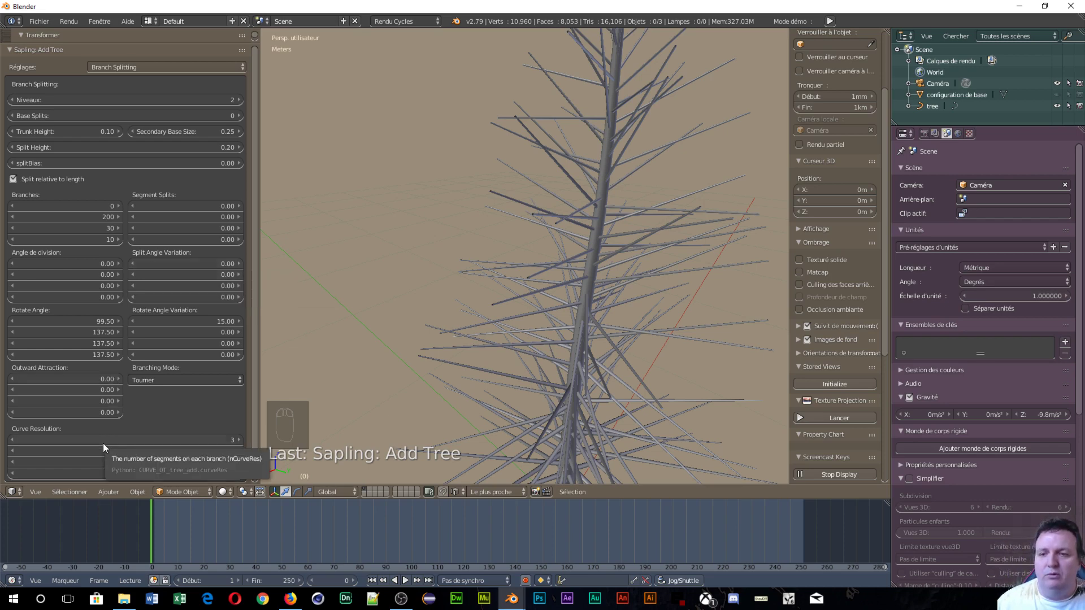
pyautogui.moveTo(681, 328); pyautogui.dragTo(600, 338, button='middle')
pyautogui.scroll(1, 537, 277)
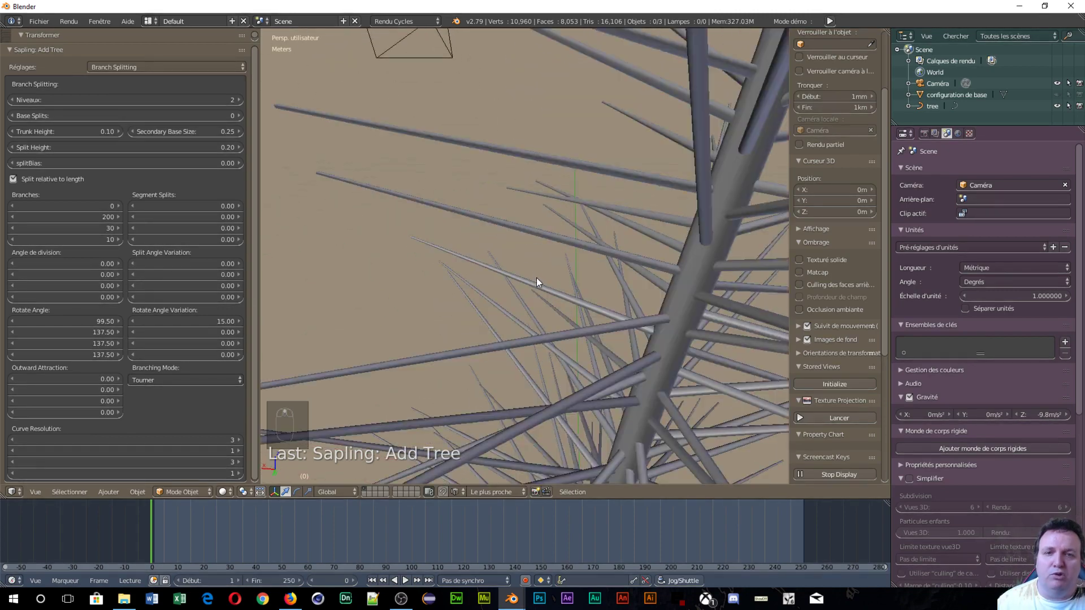
pyautogui.scroll(-1, 564, 235)
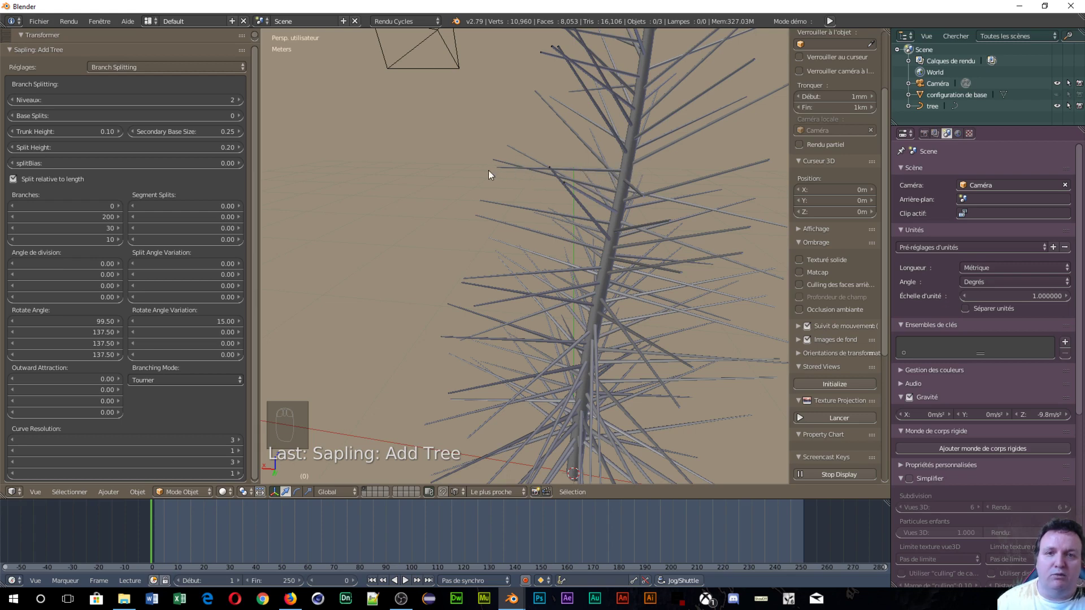
# - Raise the second Curve Resolution value to 2 and examine the bend of the branches up close
pyautogui.click(236, 454)
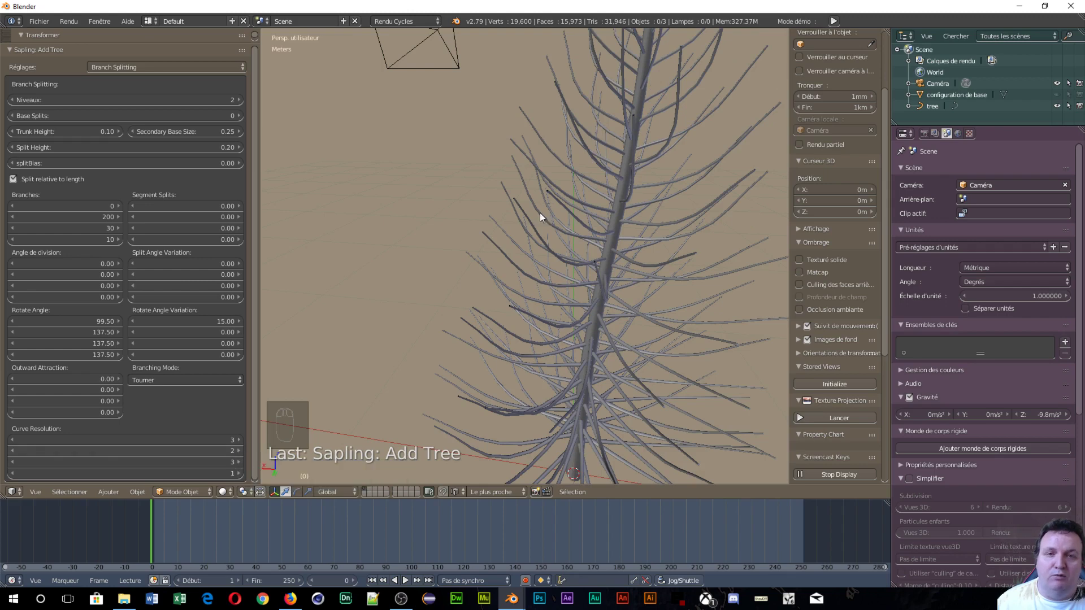
pyautogui.scroll(3, 608, 157)
pyautogui.scroll(-3, 603, 161)
pyautogui.moveTo(603, 161); pyautogui.dragTo(581, 188, button='middle')
pyautogui.scroll(4, 508, 213)
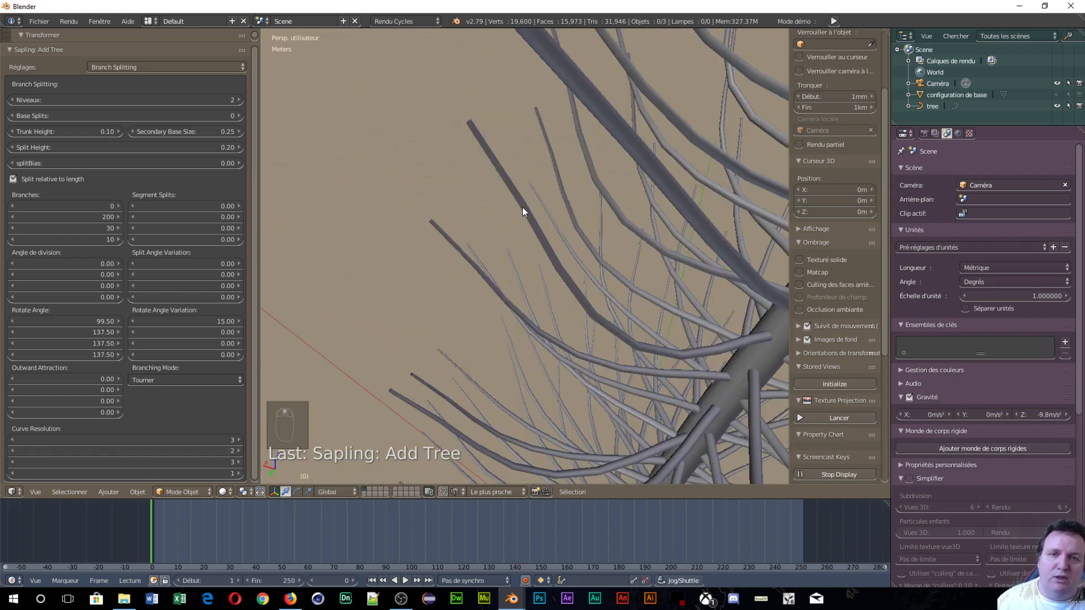
pyautogui.scroll(-4, 523, 210)
pyautogui.moveTo(523, 211); pyautogui.dragTo(535, 167, button='middle')
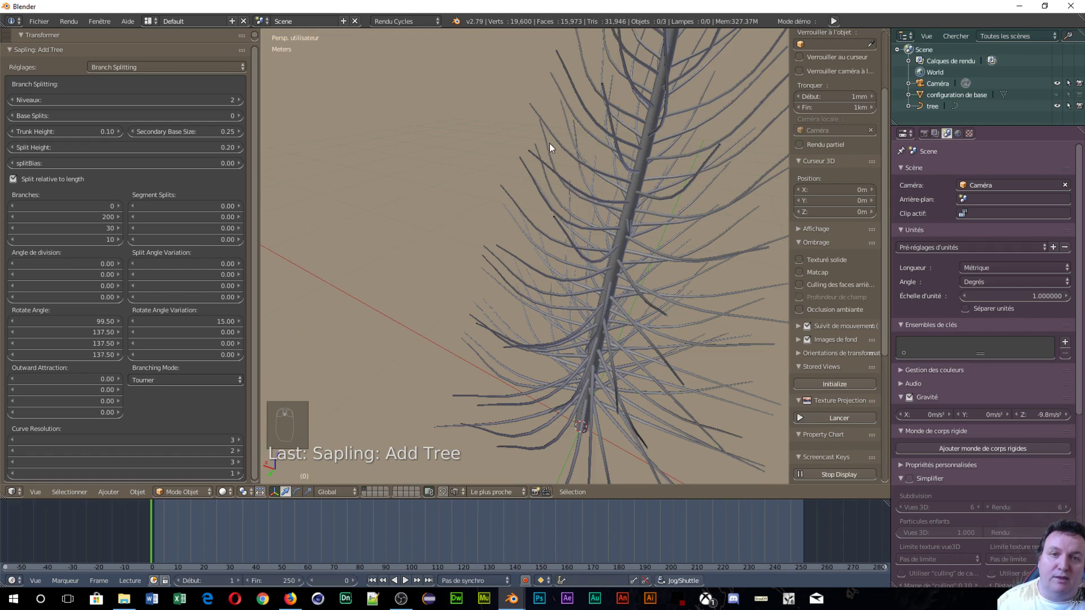
# - Raise the second Curve Resolution value step by step to 15 and view the whole tree
pyautogui.click(239, 452)
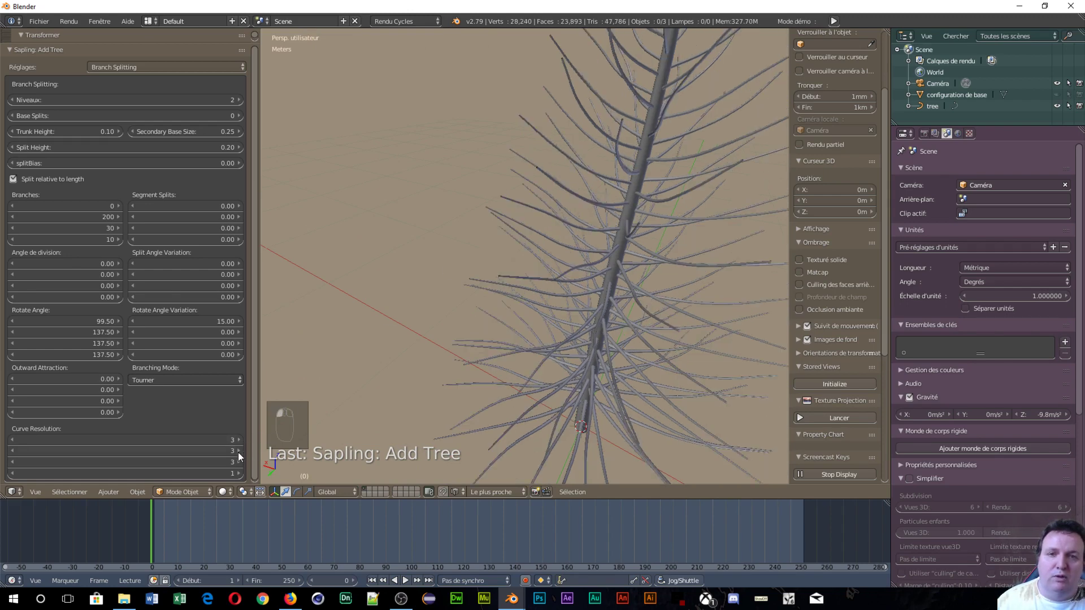
pyautogui.click(239, 452)
pyautogui.click(239, 452)
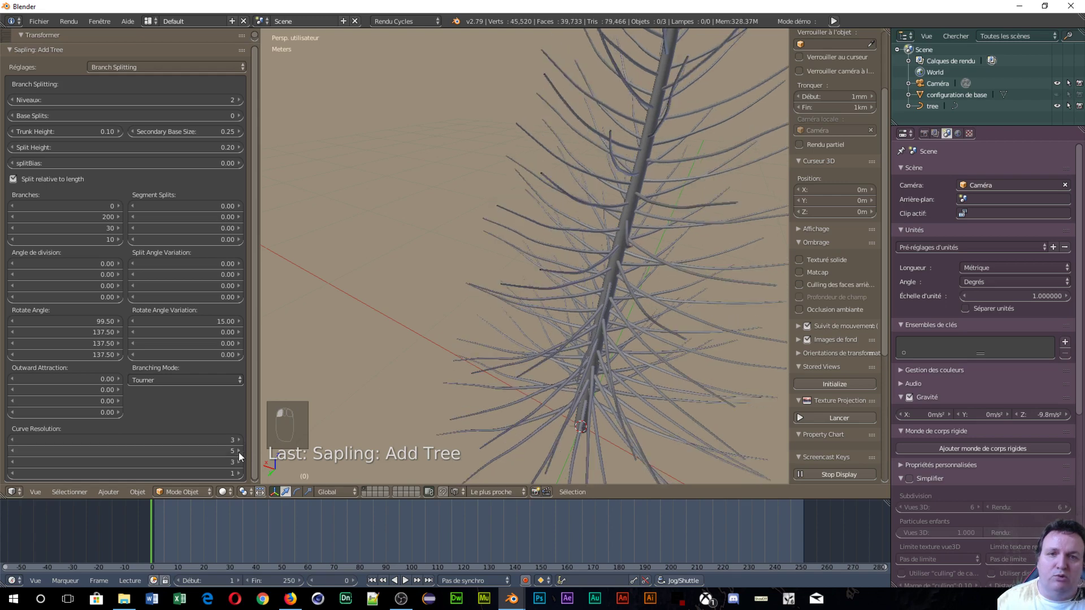
pyautogui.click(238, 452)
pyautogui.click(239, 452)
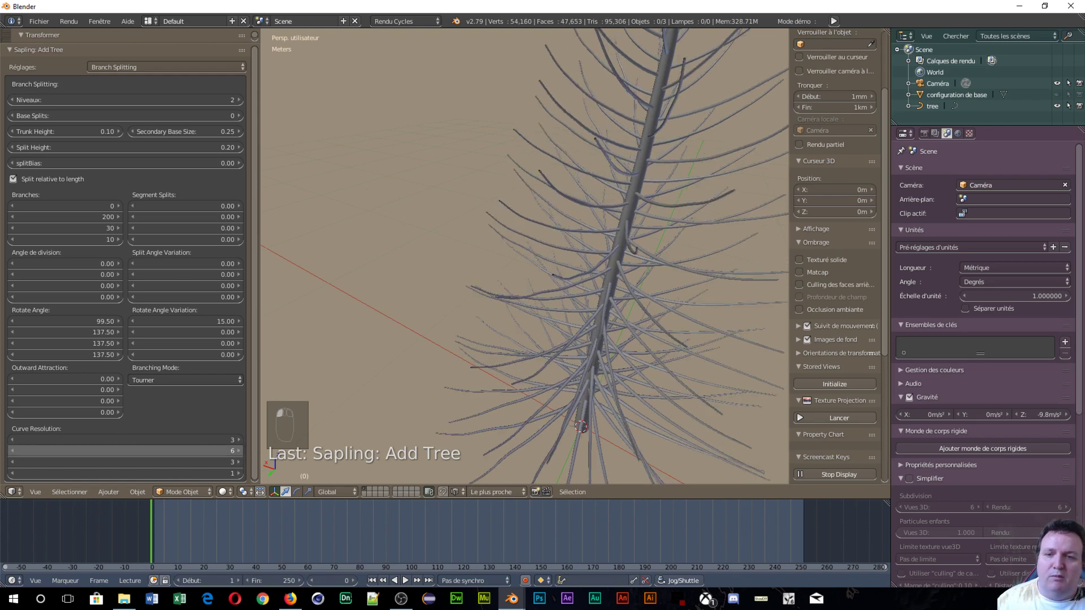
pyautogui.click(238, 452)
pyautogui.click(239, 451)
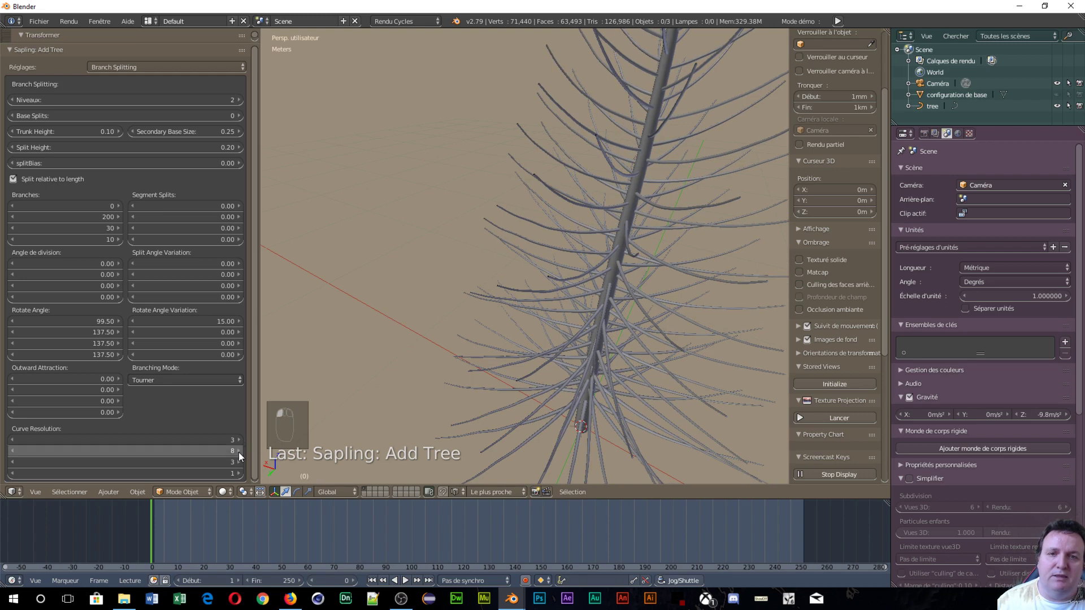
pyautogui.click(239, 452)
pyautogui.click(239, 452)
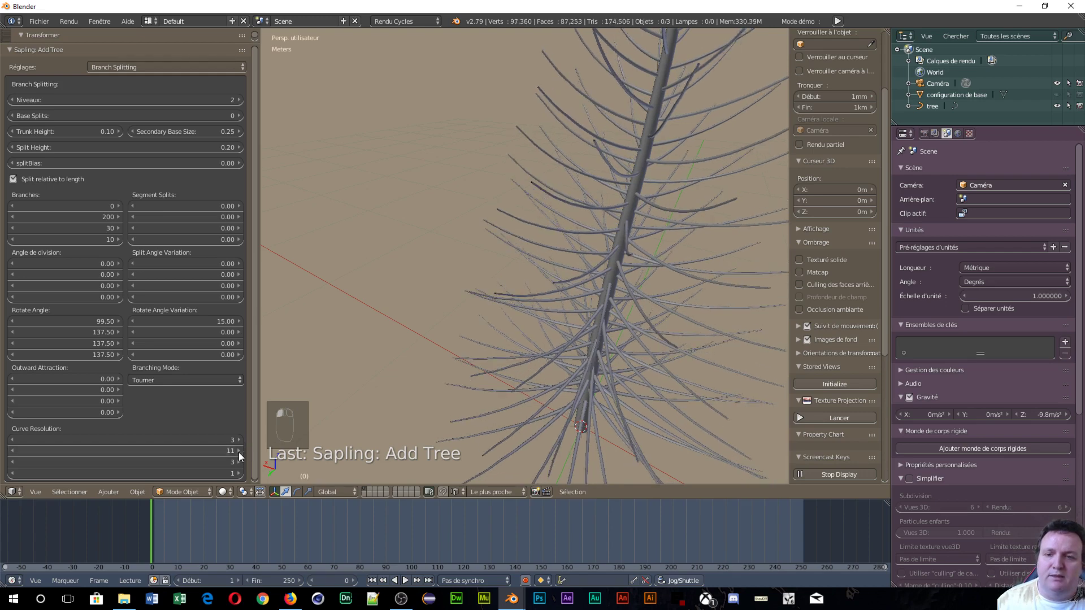
pyautogui.click(238, 451)
pyautogui.click(239, 452)
pyautogui.click(238, 452)
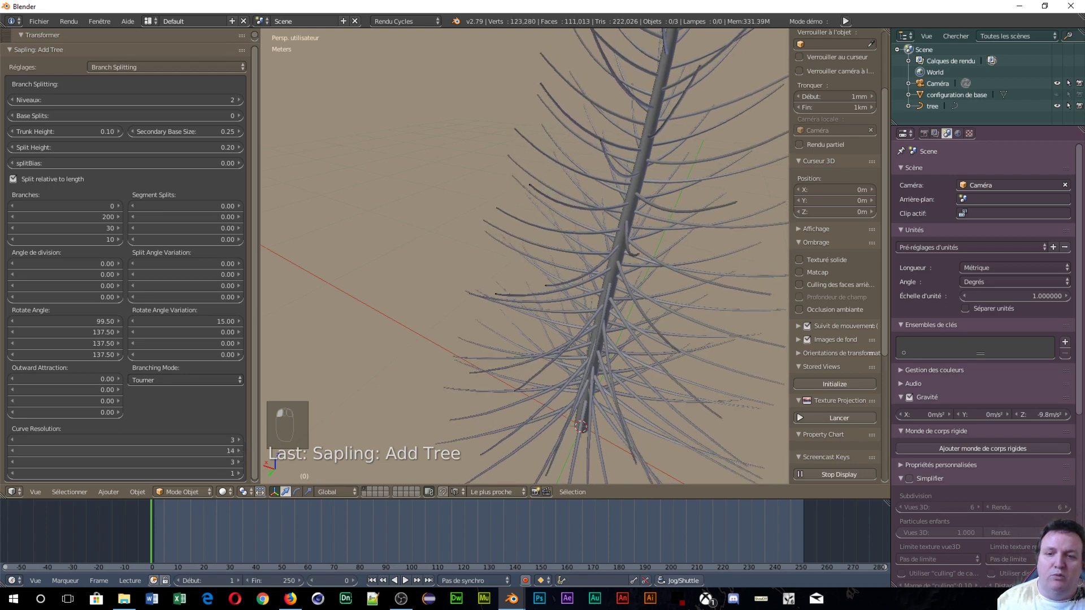
pyautogui.click(239, 451)
pyautogui.moveTo(663, 246); pyautogui.dragTo(669, 276, button='middle')
pyautogui.scroll(-6, 633, 208)
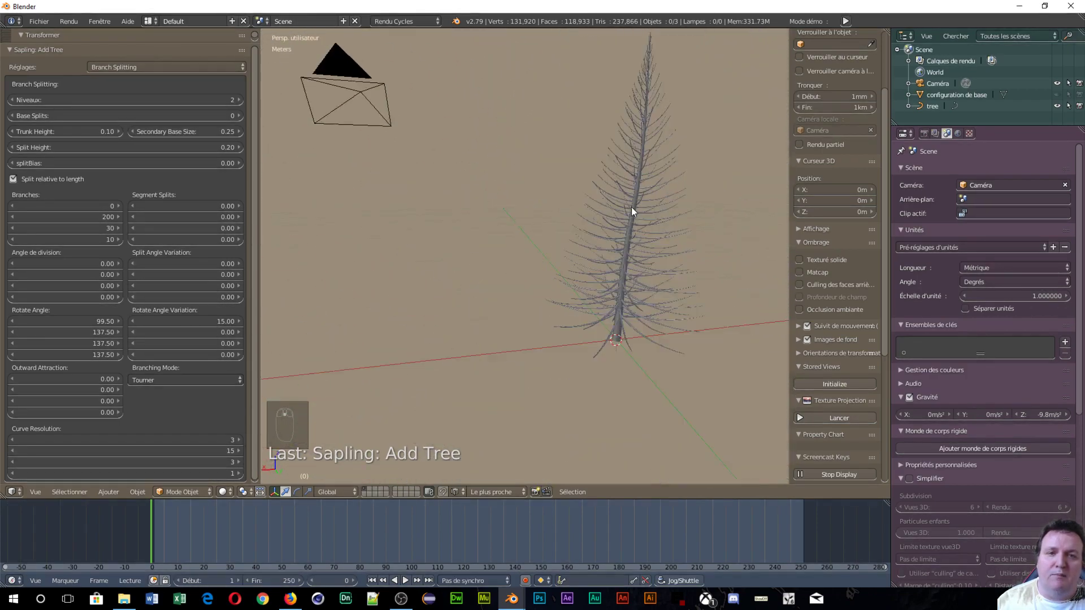
pyautogui.moveTo(632, 206); pyautogui.dragTo(670, 191, button='middle')
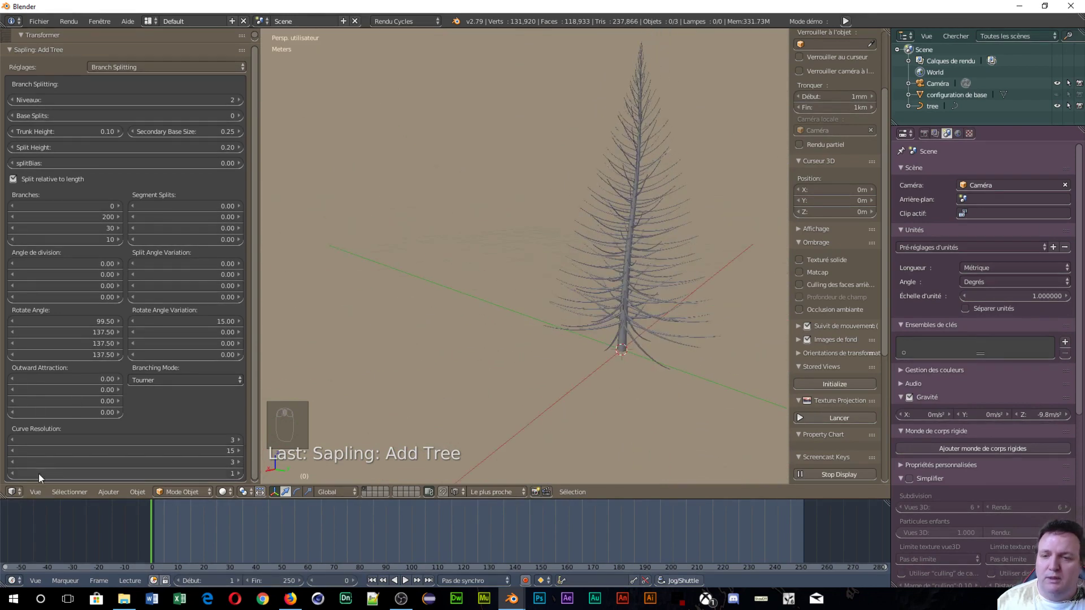
# - Lower the second Curve Resolution value to 10
pyautogui.click(12, 454)
pyautogui.click(12, 455)
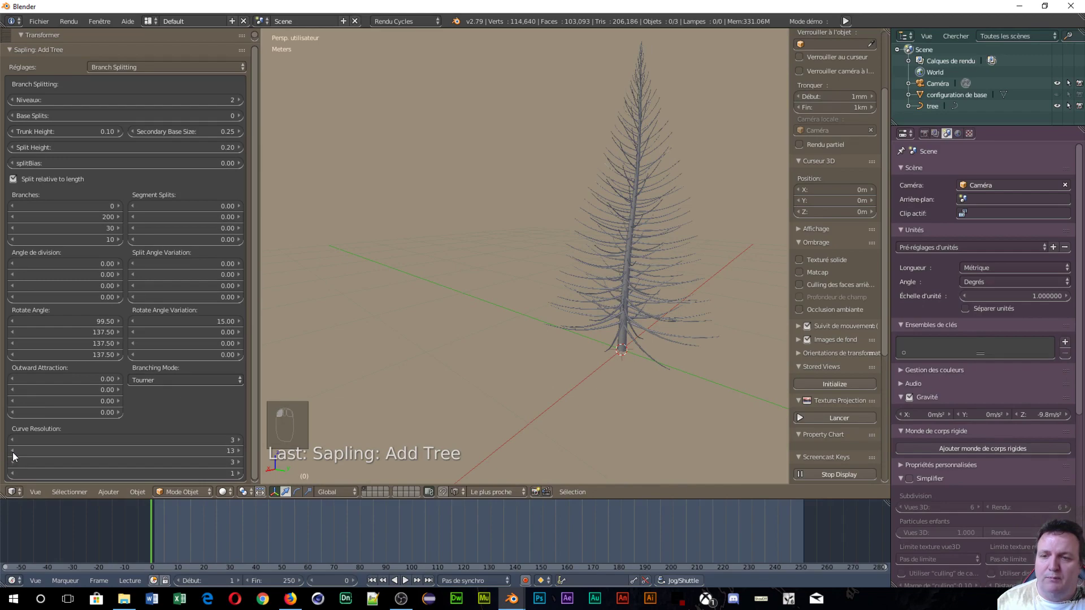
pyautogui.click(12, 452)
pyautogui.click(12, 453)
pyautogui.click(11, 453)
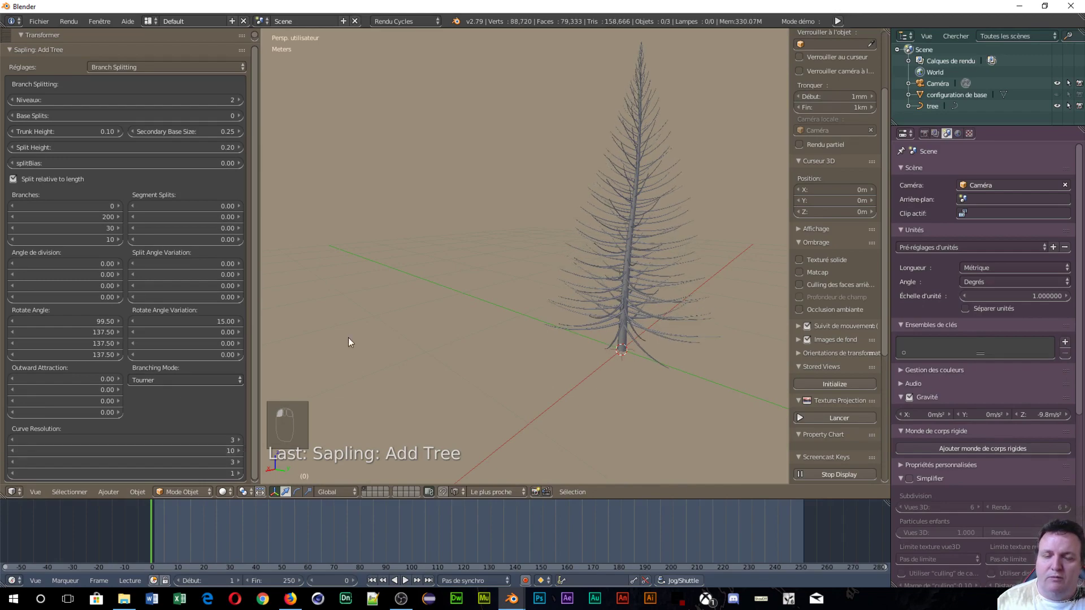
# - Examine the curvature of the branches and the lower trunk from several angles
pyautogui.scroll(3, 610, 274)
pyautogui.moveTo(628, 260); pyautogui.dragTo(565, 248, button='middle')
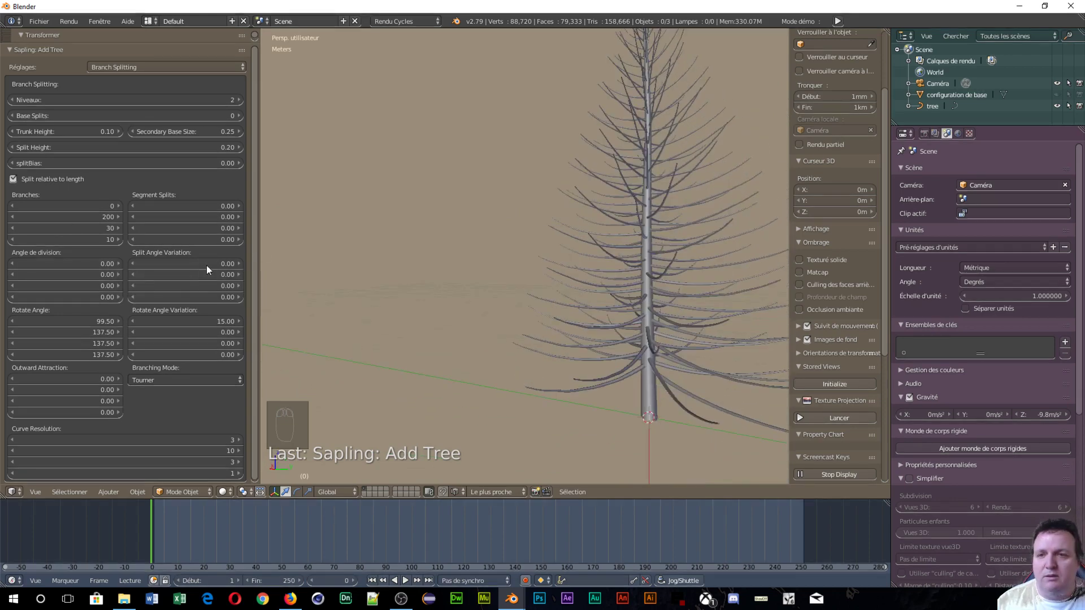
pyautogui.scroll(3, 376, 226)
pyautogui.scroll(-3, 537, 247)
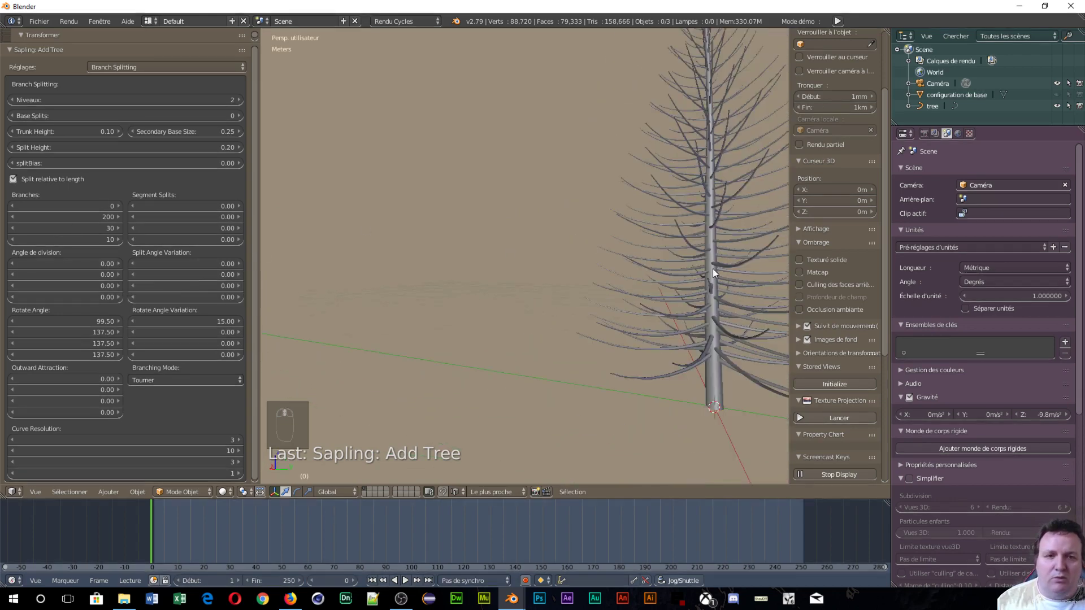
pyautogui.moveTo(714, 270); pyautogui.dragTo(669, 286, button='middle')
pyautogui.moveTo(695, 213); pyautogui.dragTo(649, 207, button='middle')
pyautogui.scroll(-1, 639, 209)
pyautogui.scroll(1, 552, 263)
pyautogui.scroll(3, 514, 280)
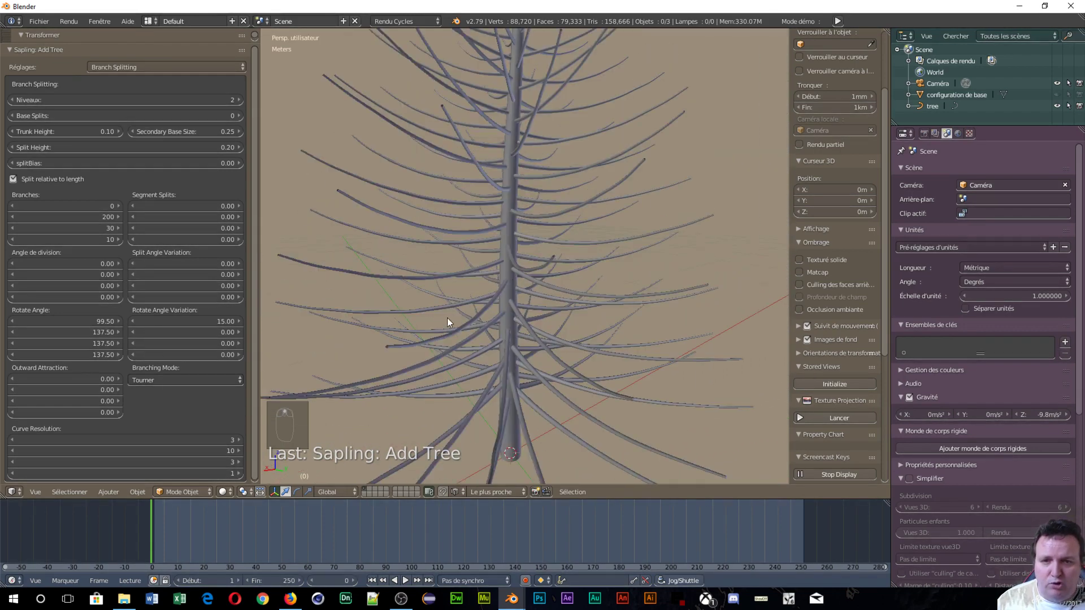
pyautogui.moveTo(364, 286); pyautogui.dragTo(421, 334, button='middle')
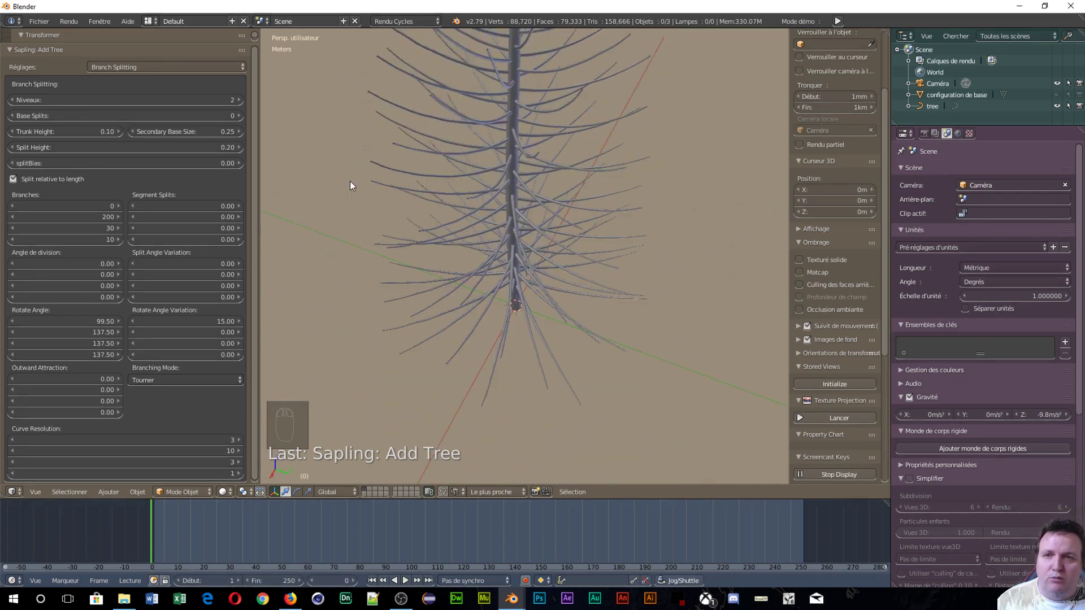
# - Try a Base Splits value of 1 and examine the base of the trunk
pyautogui.click(238, 115)
pyautogui.scroll(3, 463, 184)
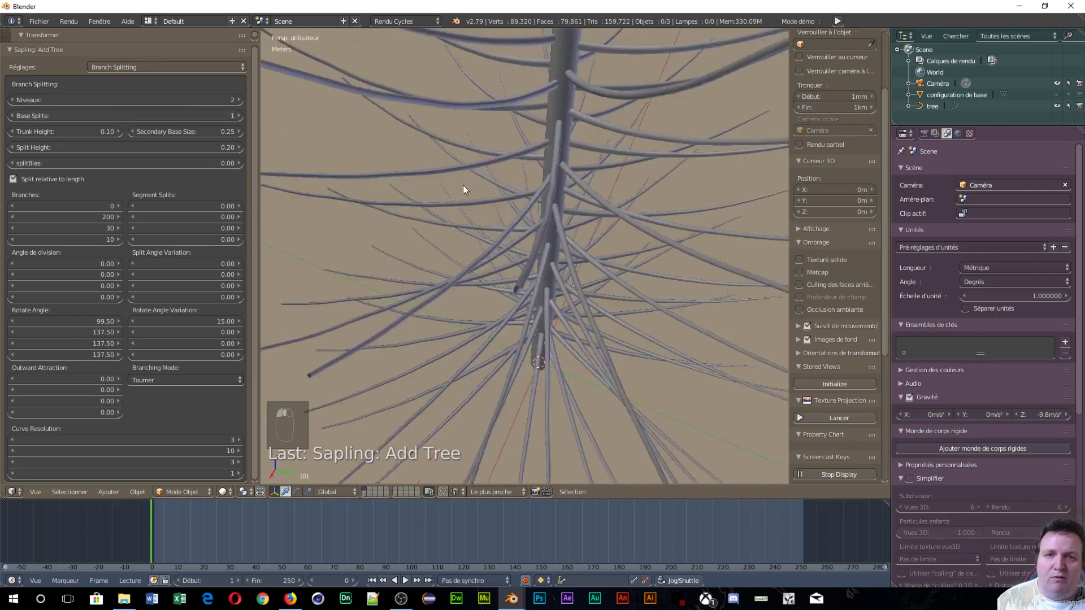
pyautogui.moveTo(463, 185); pyautogui.dragTo(270, 104, button='middle')
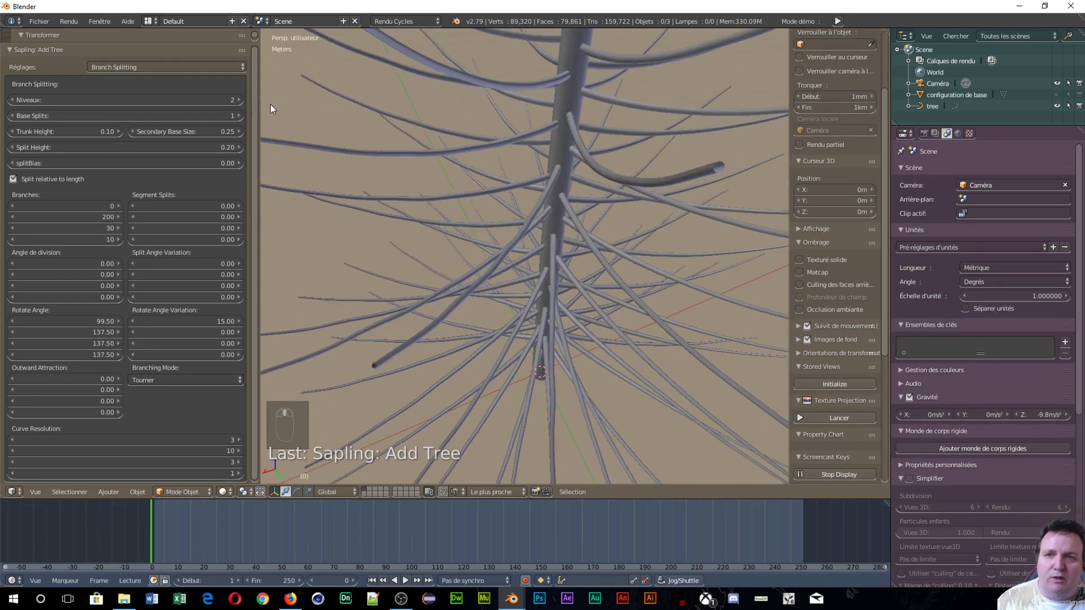
# - Raise Base Splits to 2 and examine how the trunk divides over the whole tree
pyautogui.click(238, 115)
pyautogui.scroll(-5, 491, 72)
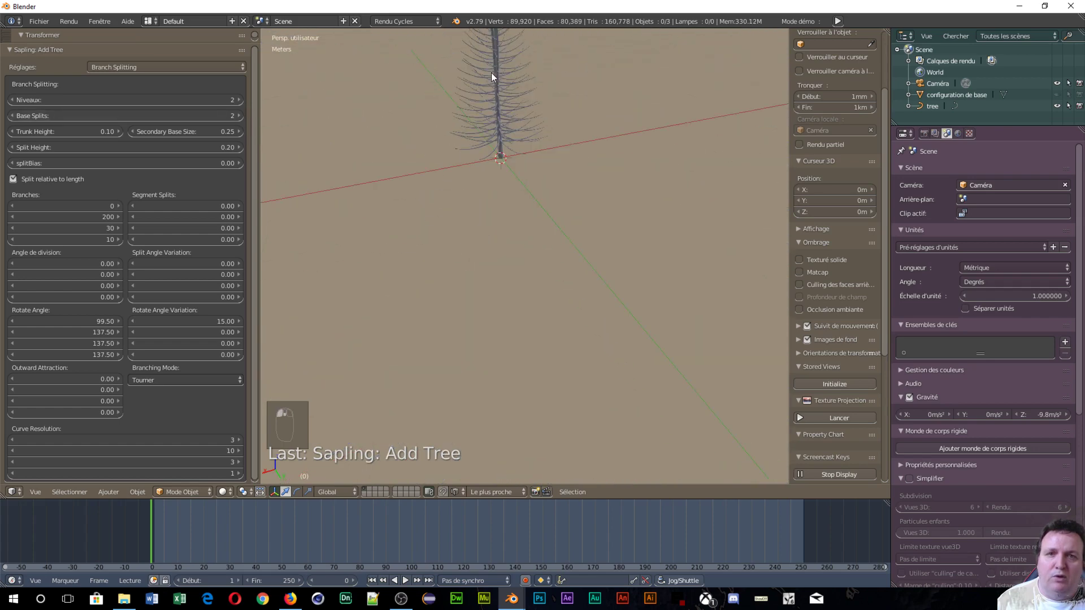
pyautogui.moveTo(491, 73); pyautogui.dragTo(534, 138, button='middle')
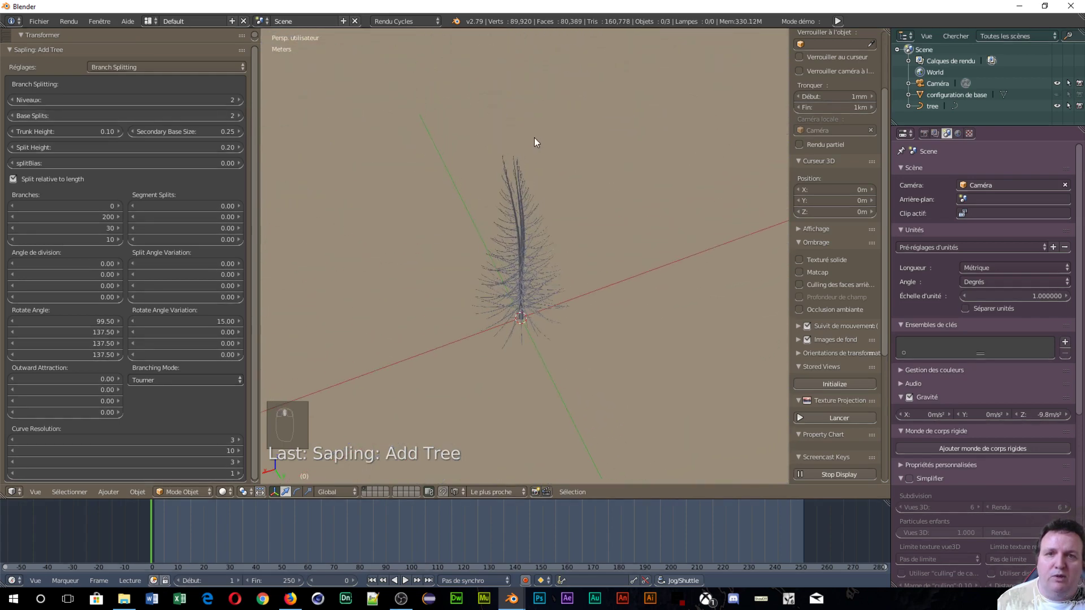
pyautogui.scroll(5, 530, 224)
pyautogui.scroll(-3, 489, 195)
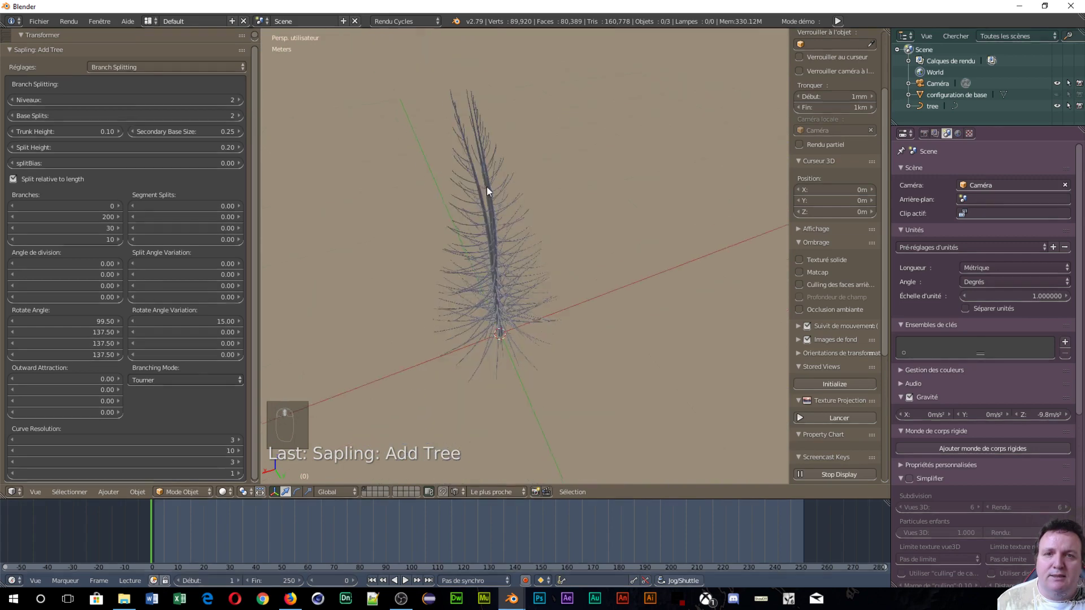
pyautogui.moveTo(488, 187); pyautogui.dragTo(592, 221, button='middle')
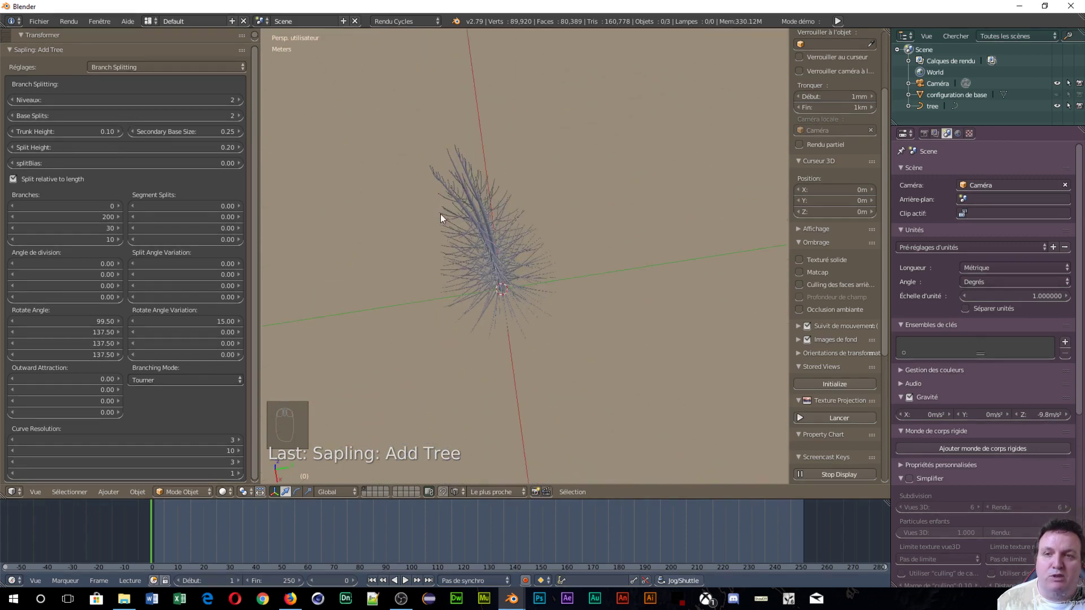
# - Set Base Splits back to 0 and view the lower branches around the trunk base
pyautogui.click(12, 116)
pyautogui.click(12, 116)
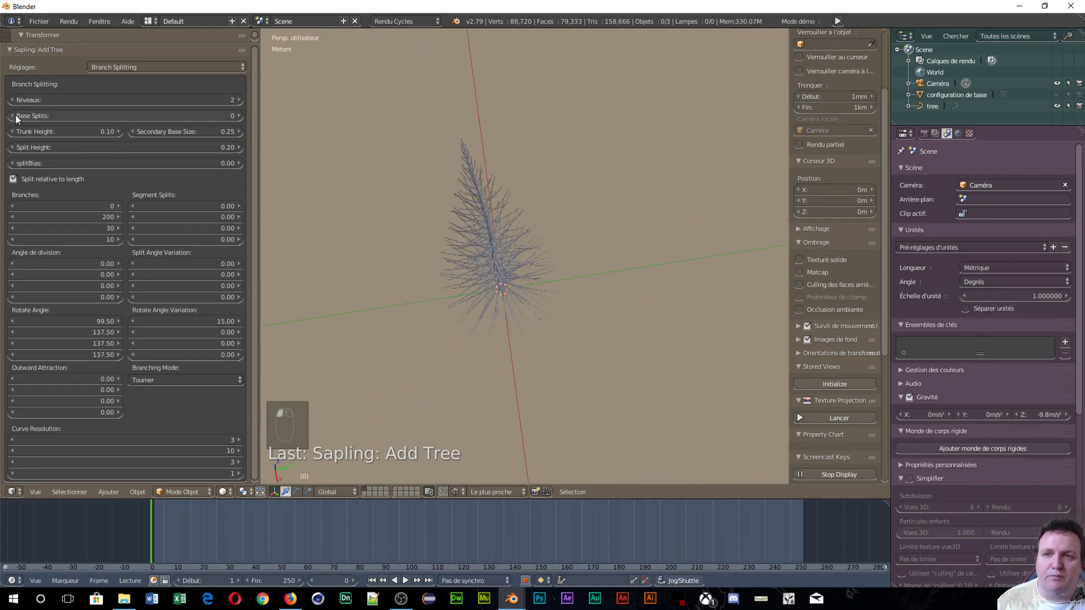
pyautogui.scroll(4, 357, 230)
pyautogui.moveTo(673, 236); pyautogui.dragTo(579, 183, button='middle')
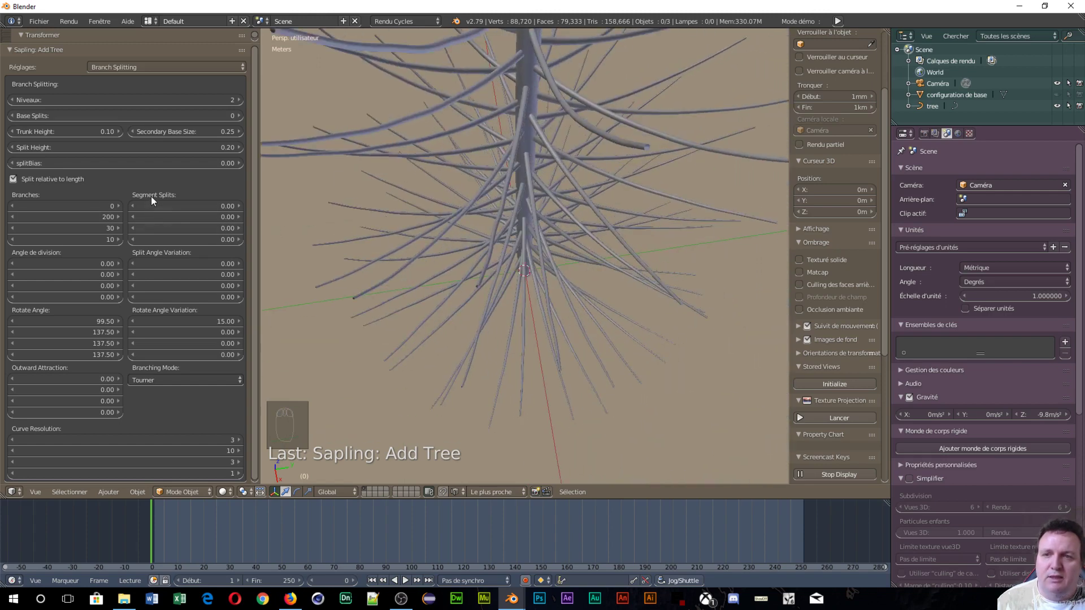
# - Raise the second Segment Splits value to 0.05 and examine how the branches fork
pyautogui.click(237, 218)
pyautogui.click(238, 217)
pyautogui.click(238, 217)
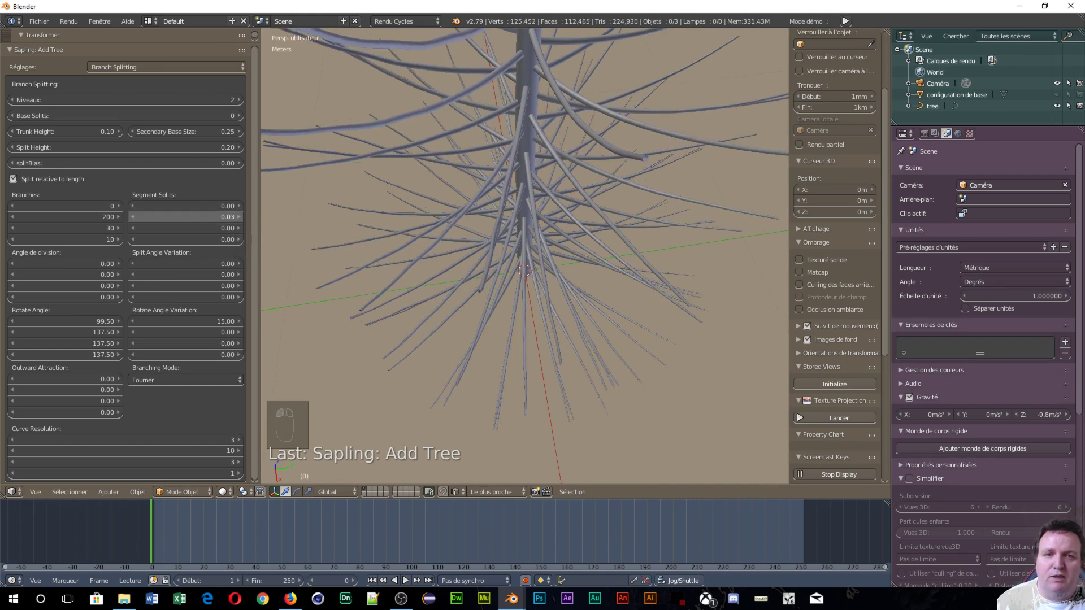
pyautogui.click(238, 217)
pyautogui.click(238, 217)
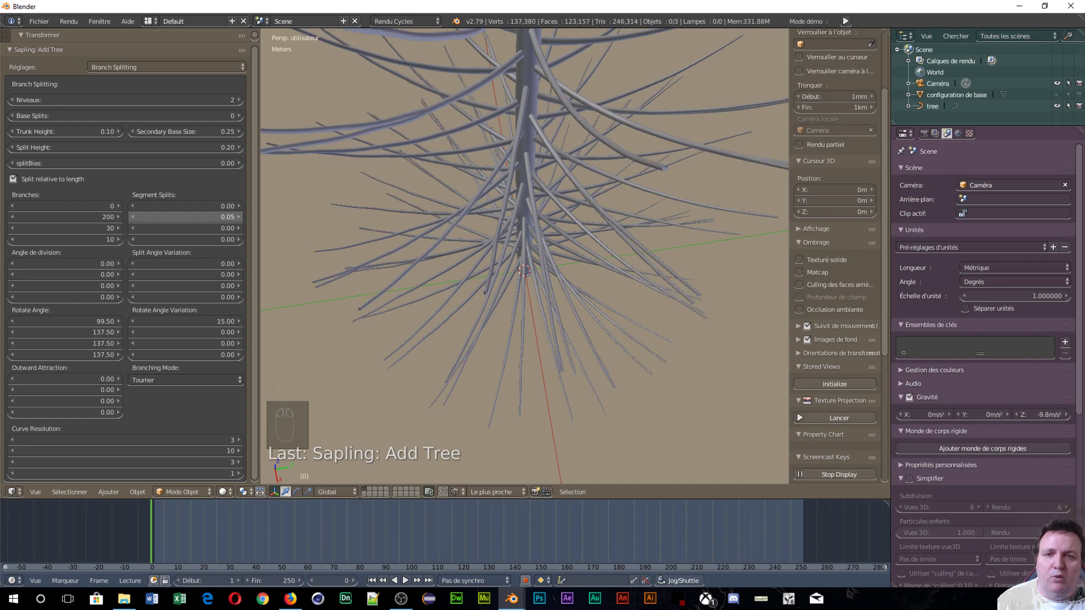
pyautogui.moveTo(379, 267); pyautogui.dragTo(436, 356, button='middle')
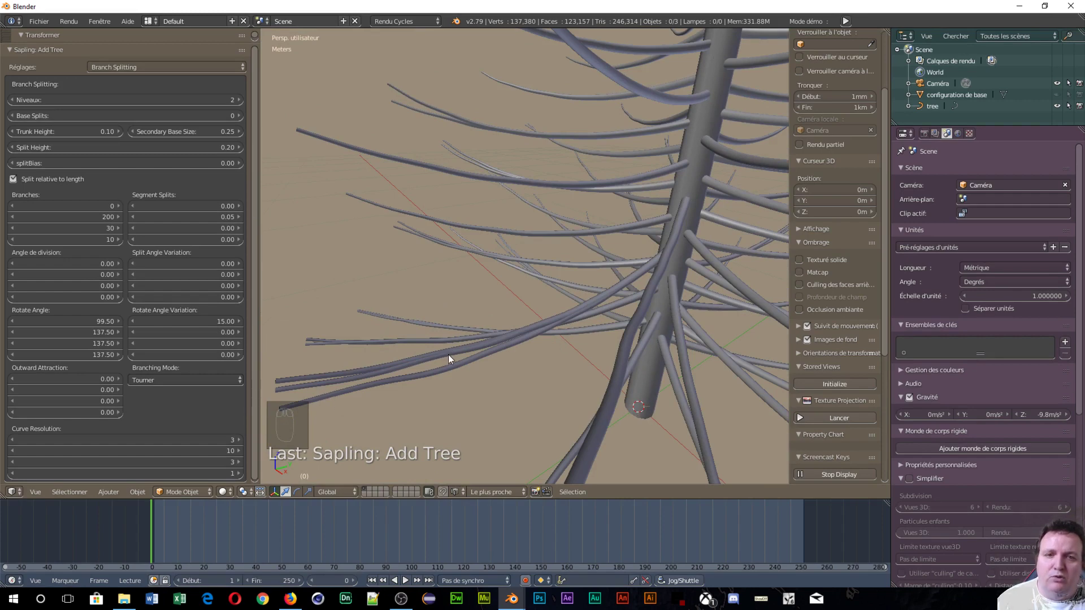
pyautogui.scroll(-4, 450, 355)
pyautogui.moveTo(450, 354); pyautogui.dragTo(168, 277, button='middle')
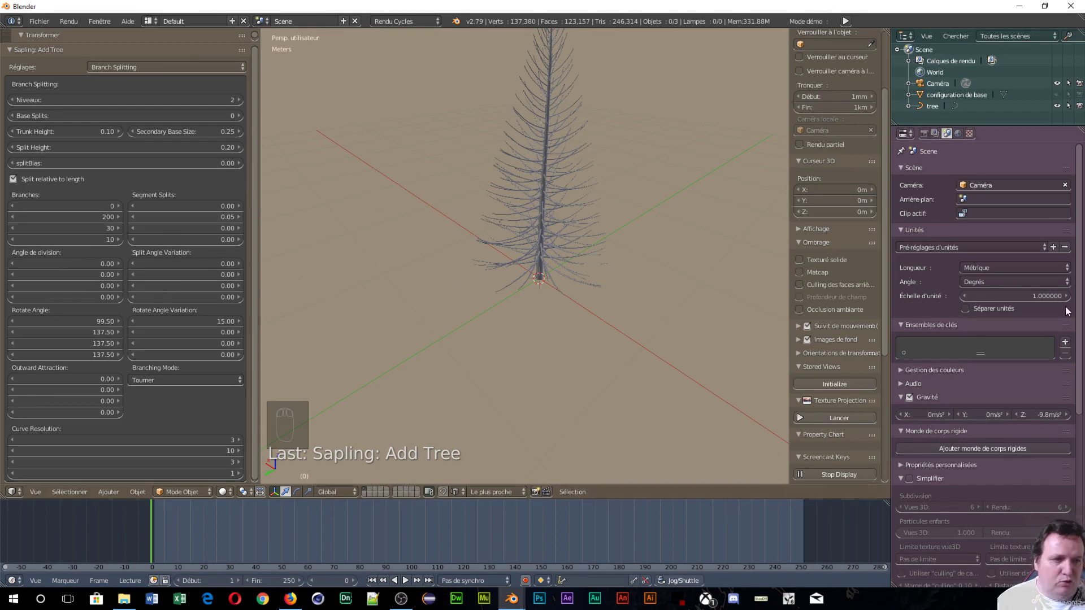
# - Set the four Rotate Angle values to 140, 140, 140 and 77
pyautogui.click(59, 321)
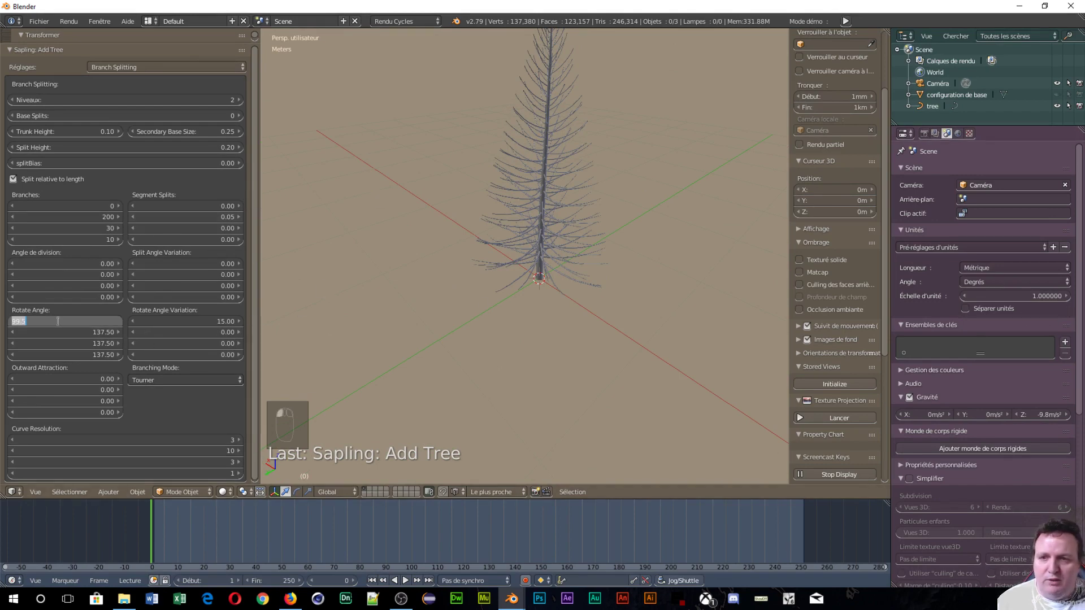
pyautogui.write('140')
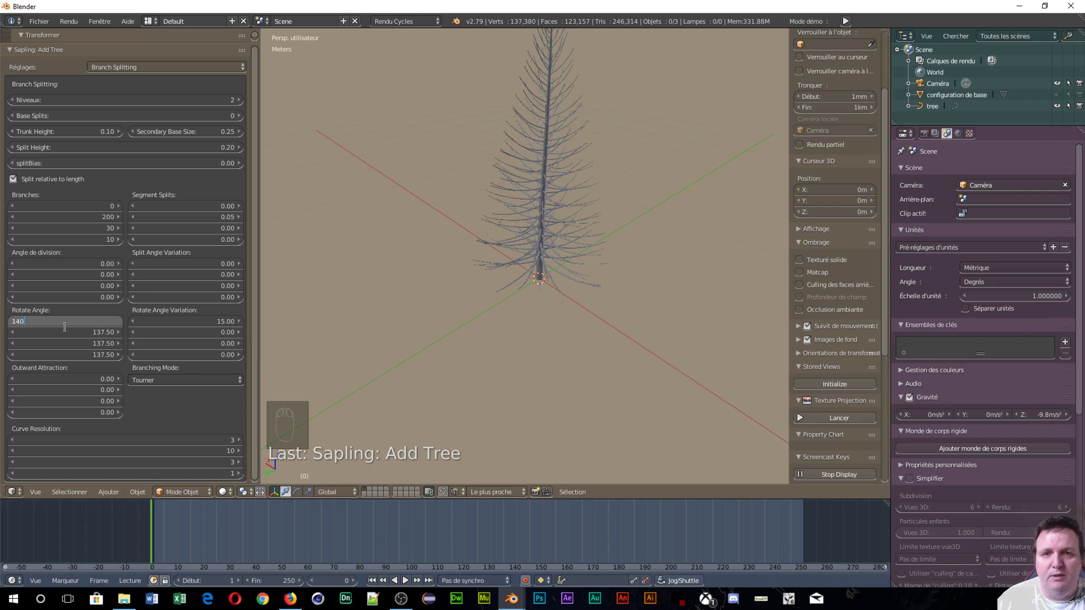
pyautogui.press('Tab')
pyautogui.write('140')
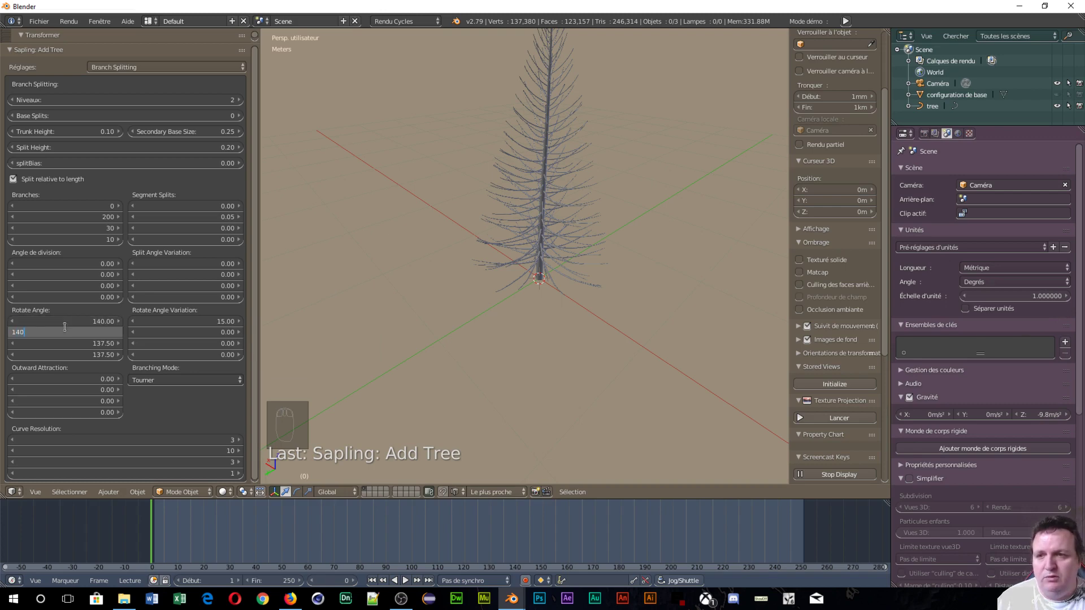
pyautogui.press('Tab')
pyautogui.write('140')
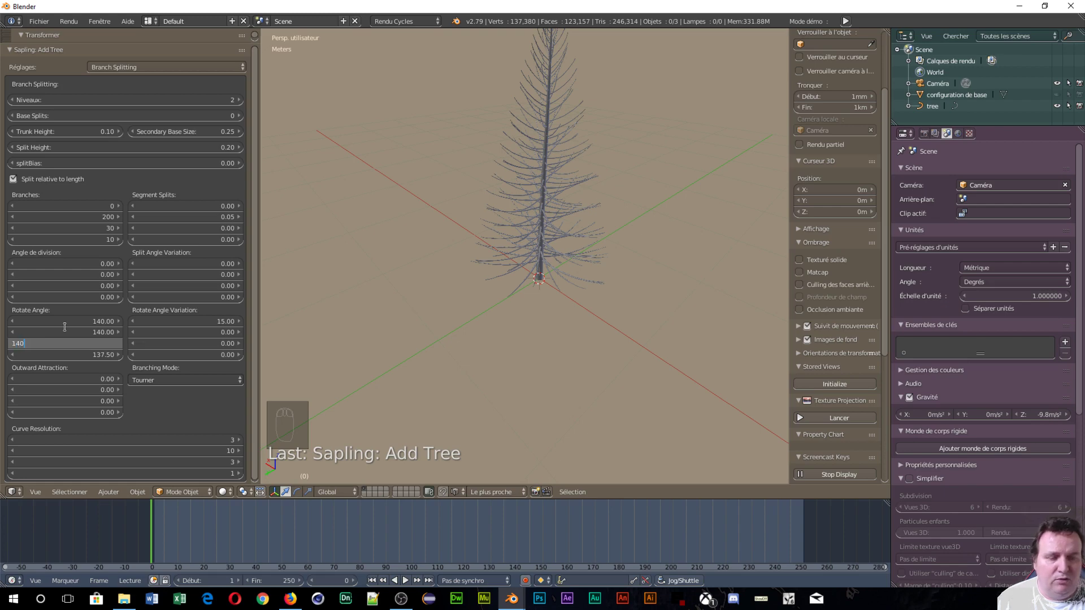
pyautogui.press('Tab')
pyautogui.write('77')
pyautogui.press('Tab')
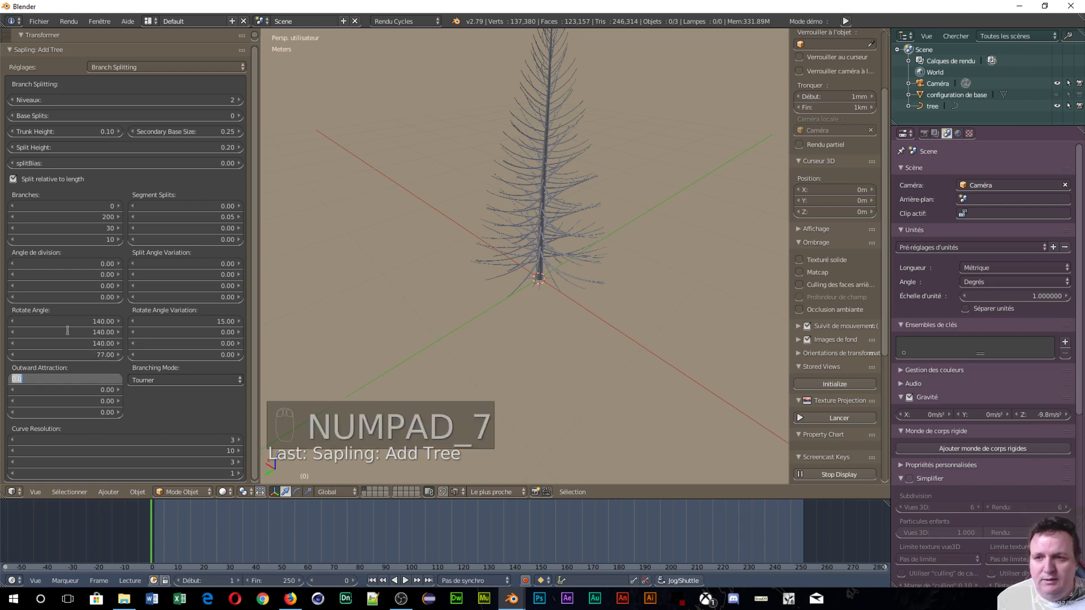
pyautogui.click(169, 420)
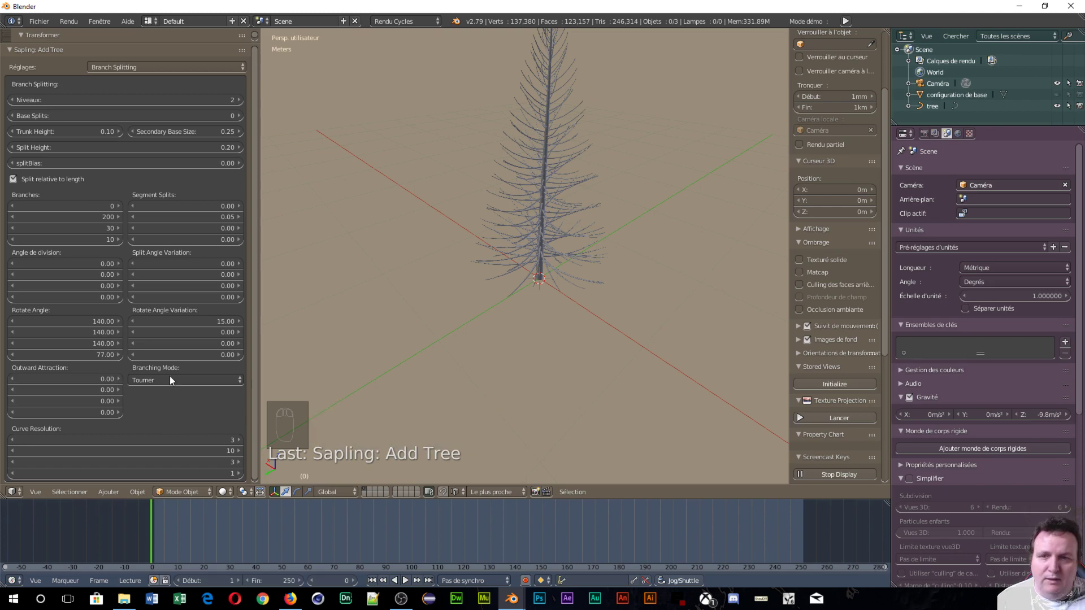
# - Set the four Rotate Angle Variation values to 0, 50, 10 and 10
pyautogui.click(168, 320)
pyautogui.write('0')
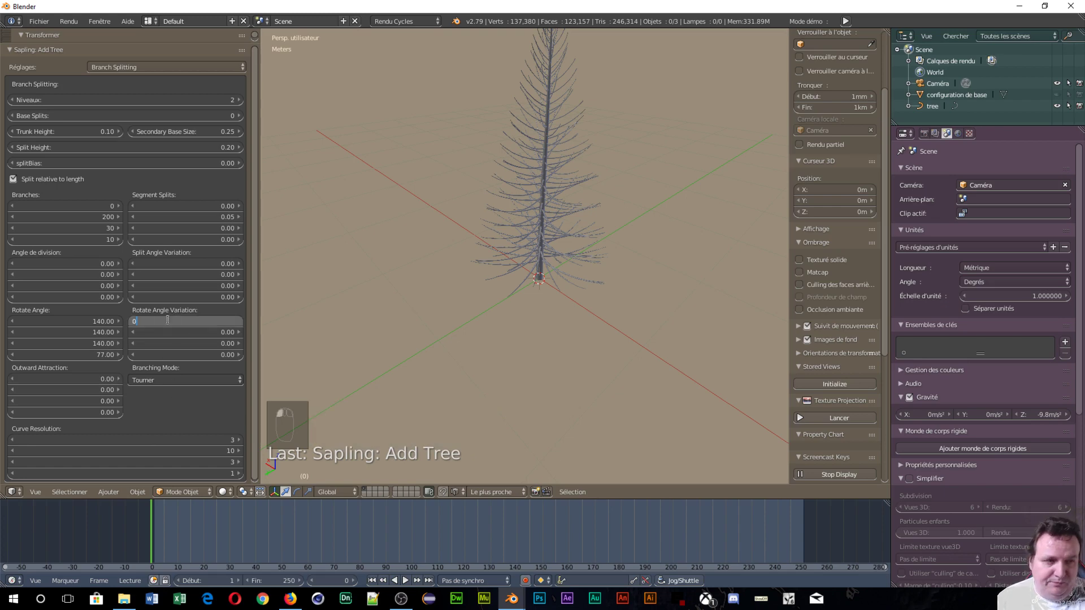
pyautogui.press('Return')
pyautogui.click(201, 328)
pyautogui.write('50')
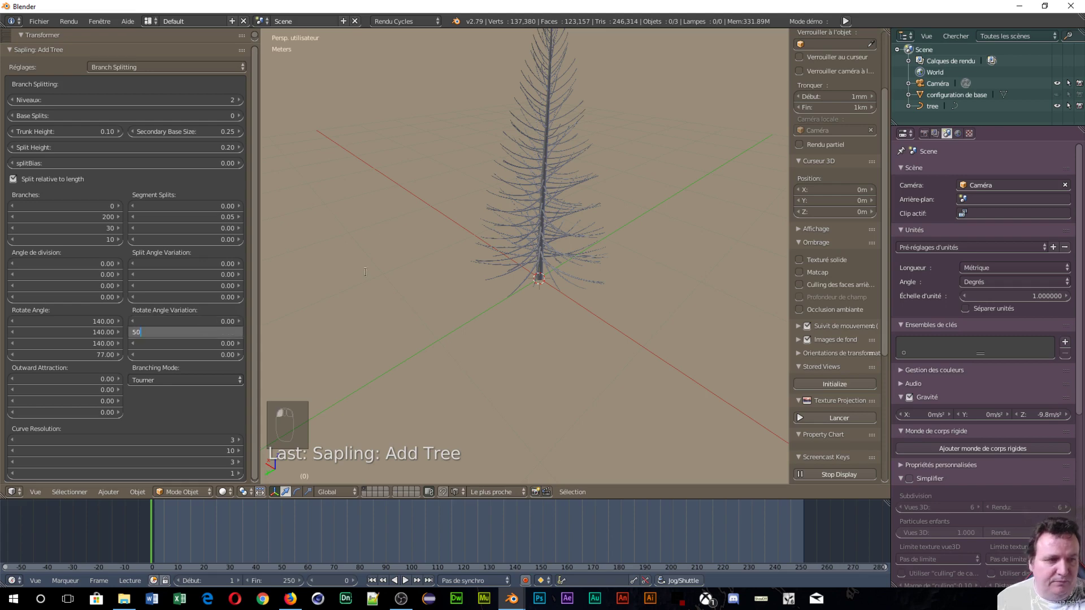
pyautogui.press('Tab')
pyautogui.write('10')
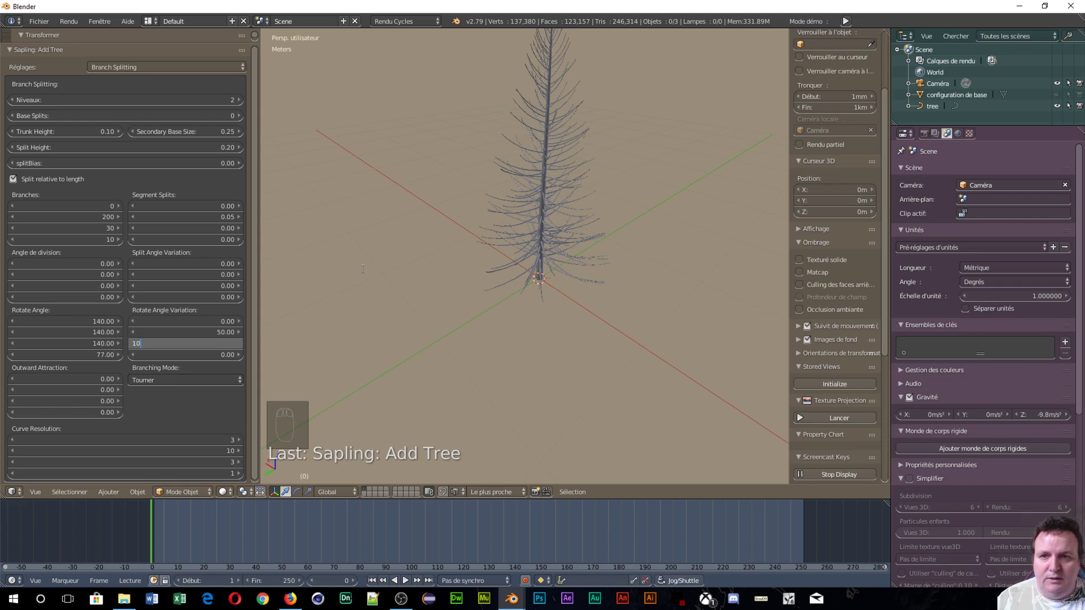
pyautogui.press('Tab')
pyautogui.write('10')
pyautogui.press('Tab')
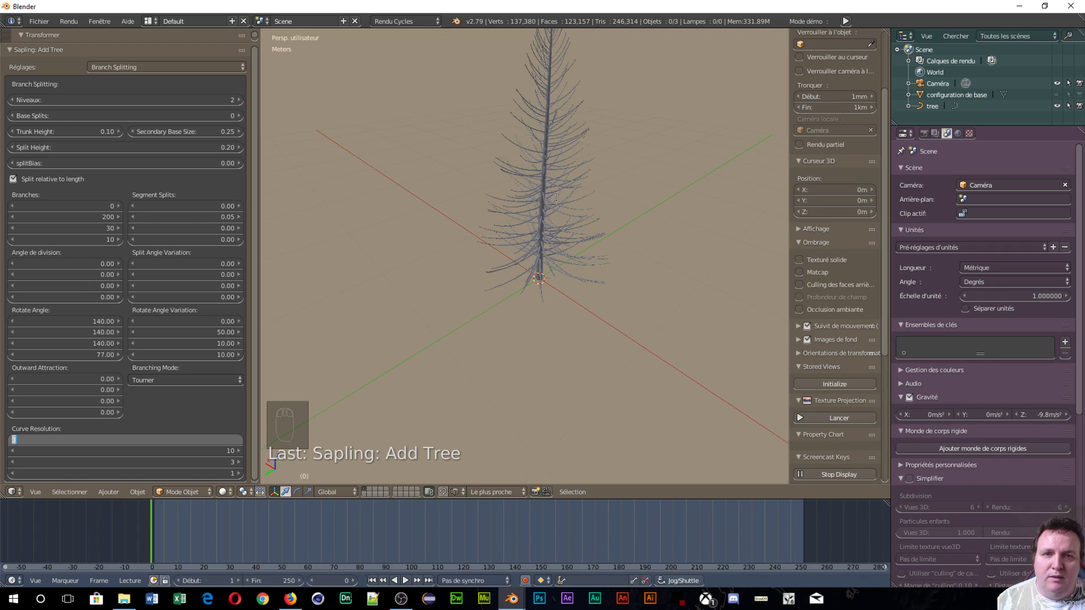
# - Show the Branch Growth settings and frame the tree in the front orthographic view
pyautogui.click(143, 69)
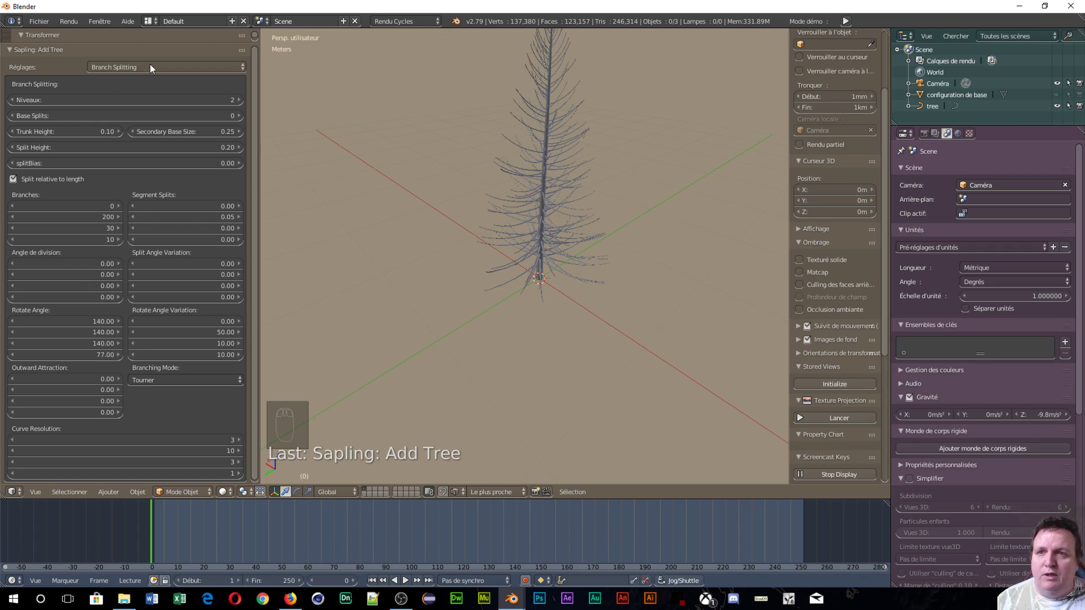
pyautogui.click(151, 67)
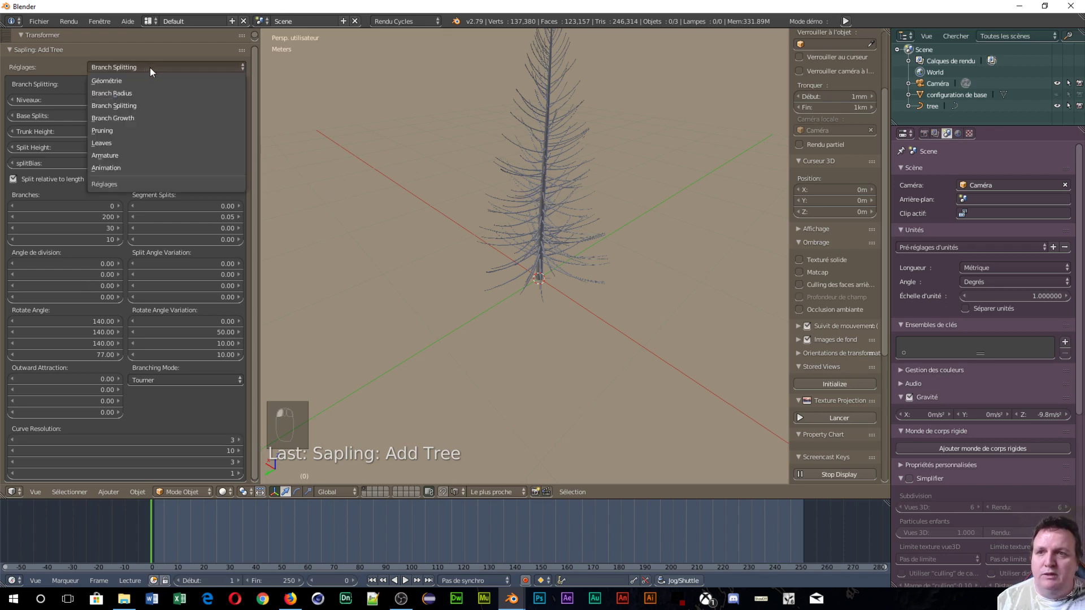
pyautogui.click(135, 118)
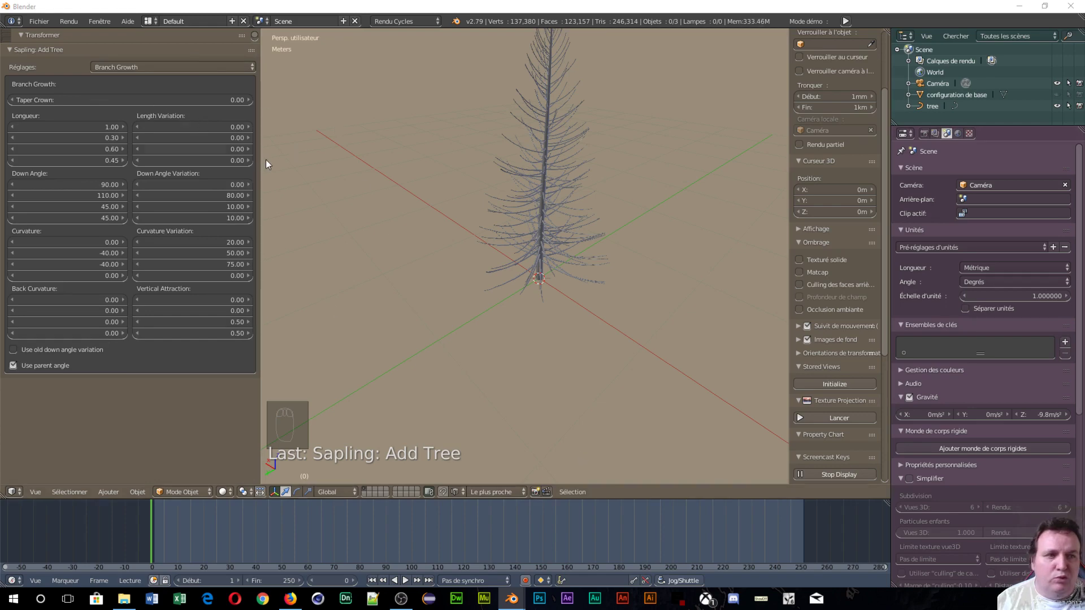
pyautogui.scroll(10, 537, 211)
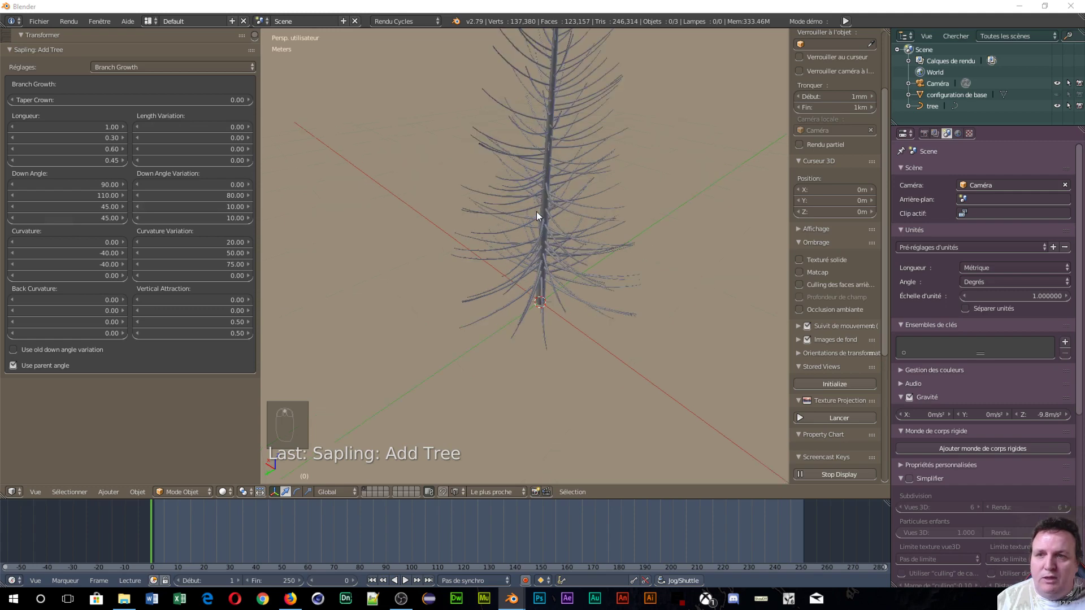
pyautogui.moveTo(551, 135); pyautogui.dragTo(525, 175, button='middle')
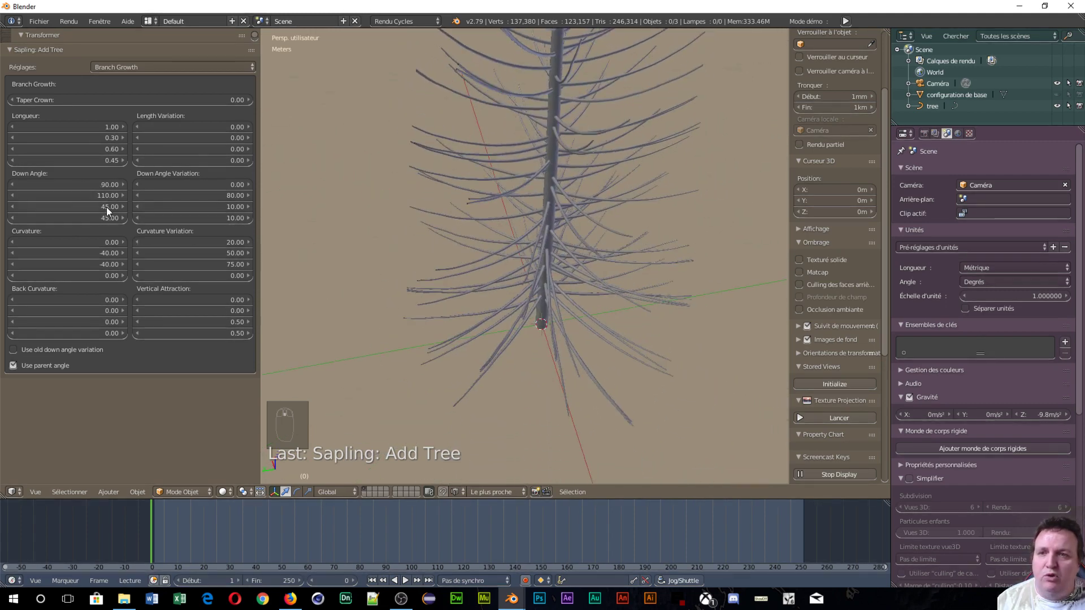
pyautogui.moveTo(460, 175); pyautogui.dragTo(512, 155, button='middle')
pyautogui.press('KP_5')
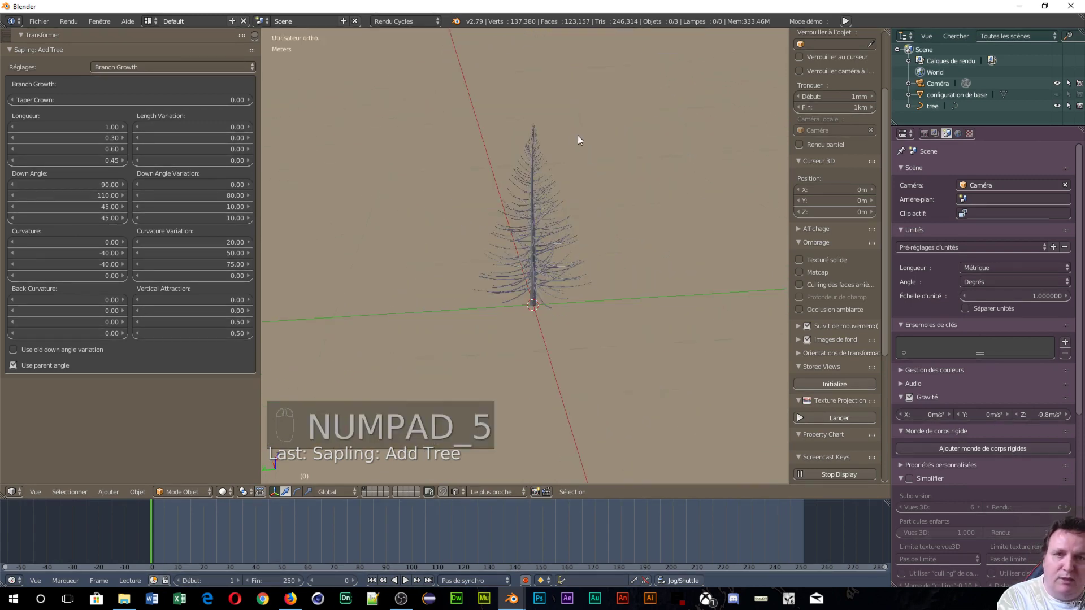
pyautogui.press('KP_1')
pyautogui.keyDown('shift'); pyautogui.moveTo(382, 164); pyautogui.dragTo(635, 247, button='middle'); pyautogui.keyUp('shift')
pyautogui.scroll(3, 628, 267)
pyautogui.keyDown('shift'); pyautogui.moveTo(589, 179); pyautogui.dragTo(593, 242, button='middle'); pyautogui.keyUp('shift')
pyautogui.scroll(1, 585, 254)
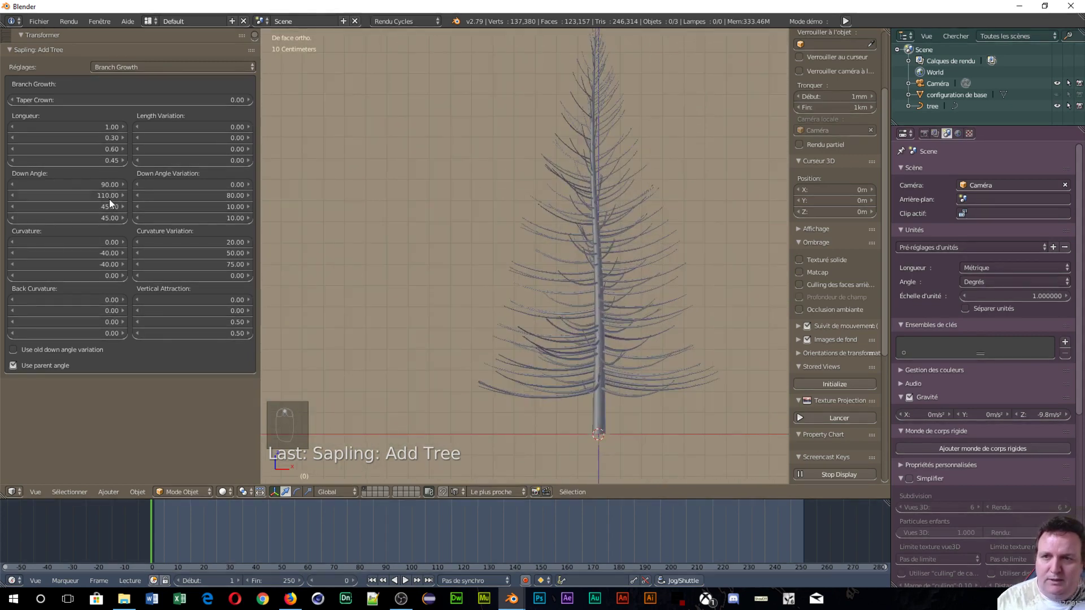
# - Try second Down Angle values of about 101.93, 8.27 and 190.76, examining how the branches tilt along the trunk
pyautogui.moveTo(116, 197)
pyautogui.mouseDown()
pyautogui.moveTo(134, 196)
pyautogui.moveTo(30, 196)
pyautogui.moveTo(118, 197)
pyautogui.mouseUp()
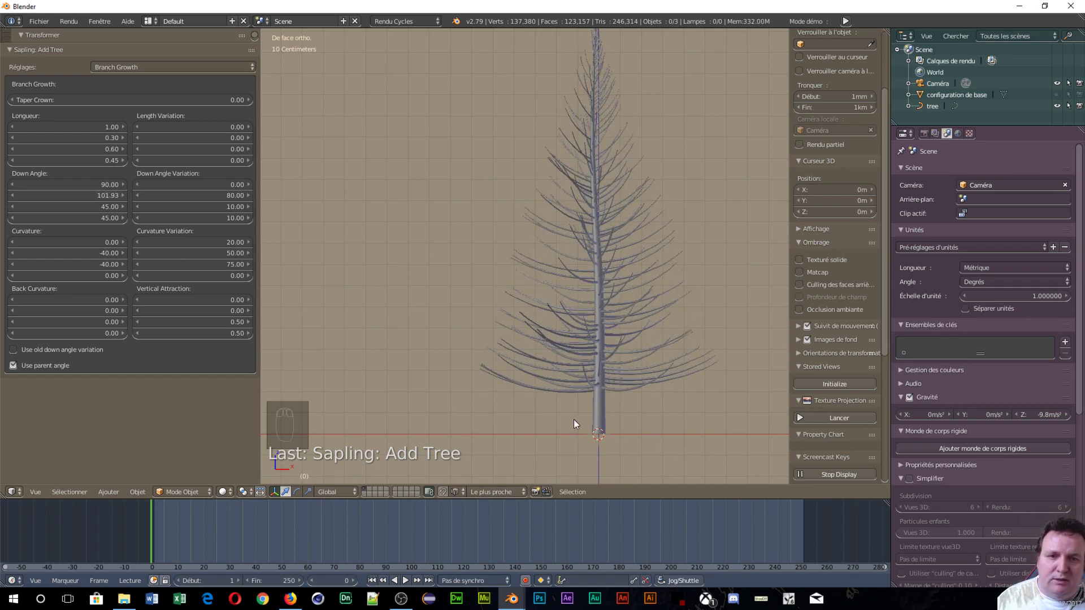
pyautogui.scroll(4, 612, 419)
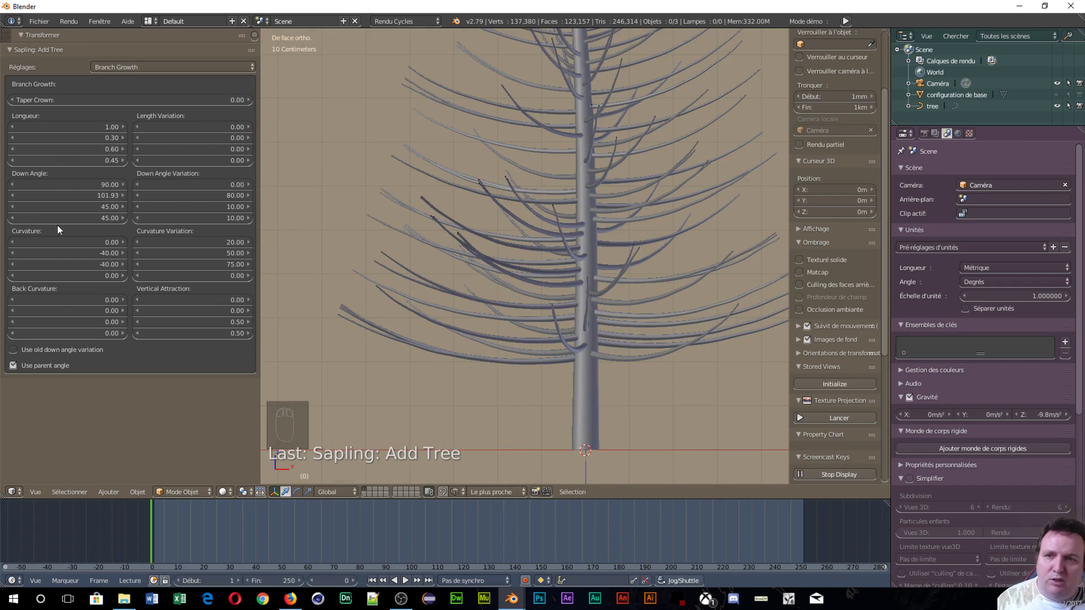
pyautogui.moveTo(110, 195); pyautogui.dragTo(51, 195)
pyautogui.scroll(-3, 712, 85)
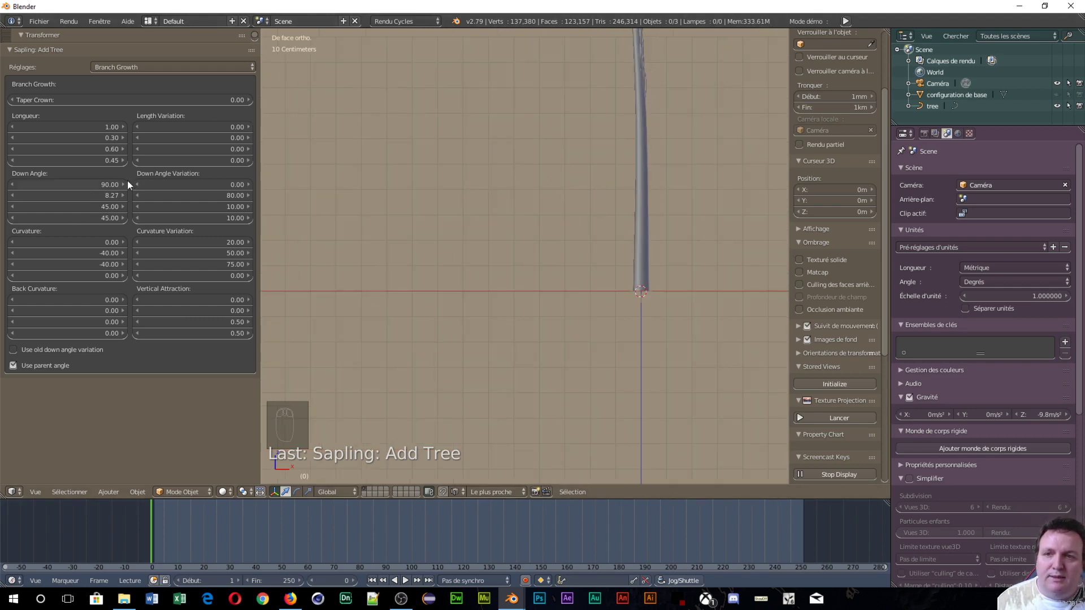
pyautogui.moveTo(65, 195); pyautogui.dragTo(215, 195)
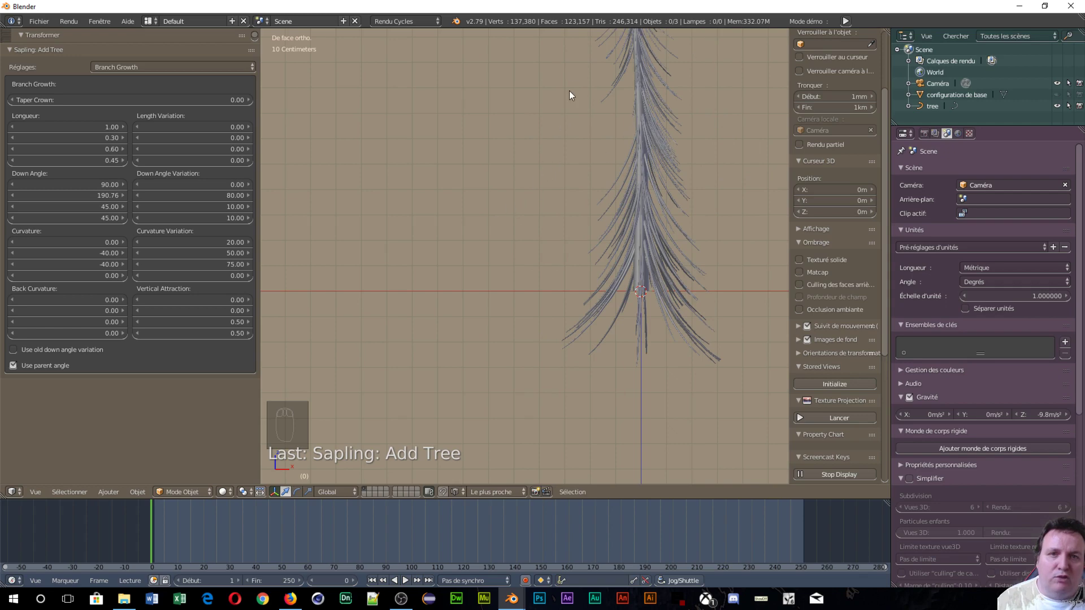
pyautogui.scroll(2, 625, 165)
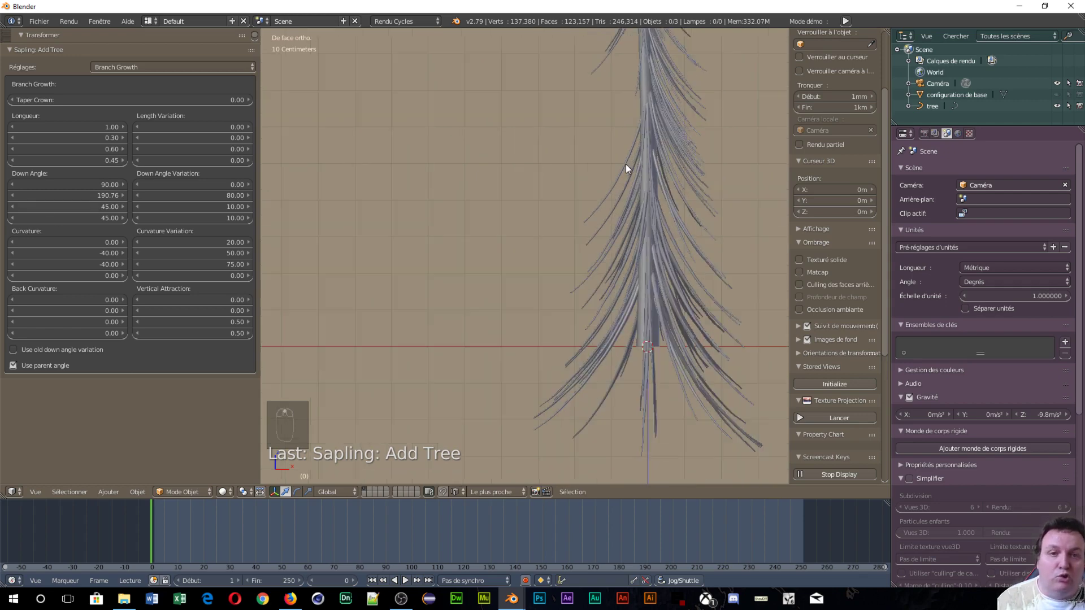
pyautogui.scroll(1, 625, 164)
pyautogui.keyDown('shift'); pyautogui.moveTo(699, 100); pyautogui.dragTo(607, 256, button='middle'); pyautogui.keyUp('shift')
pyautogui.scroll(2, 601, 242)
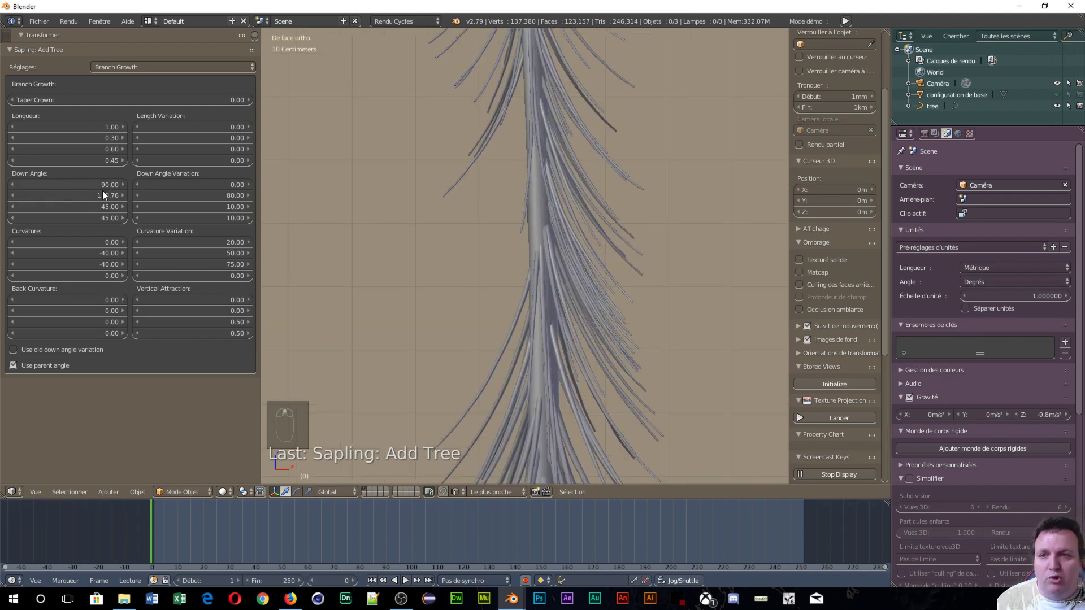
# - Set the second Down Angle value to 70 so the main branches point upward
pyautogui.moveTo(118, 198); pyautogui.dragTo(87, 192)
pyautogui.click(86, 193)
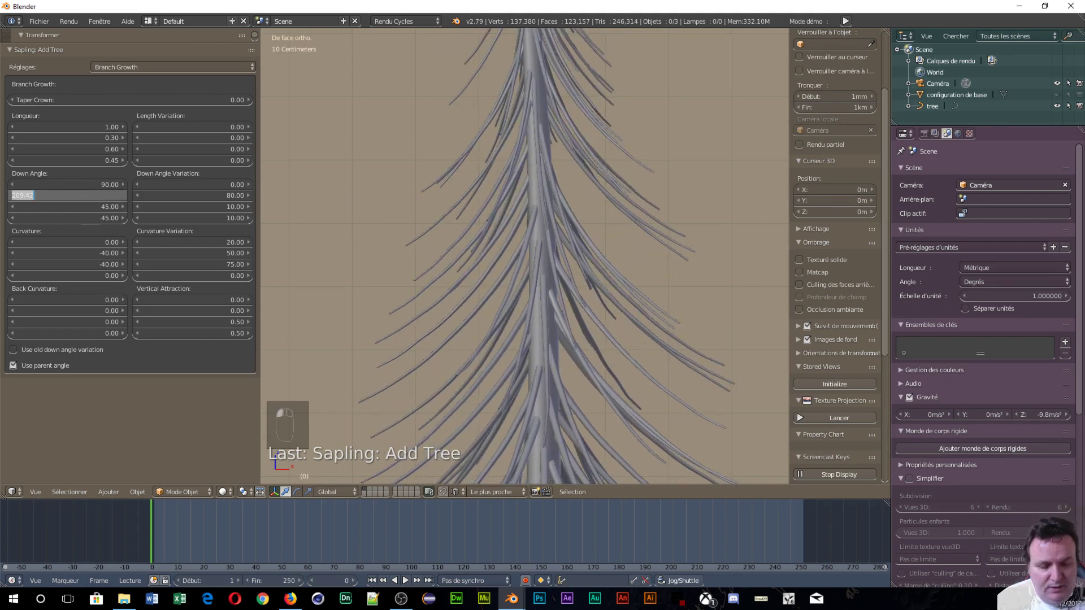
pyautogui.write('70')
pyautogui.press('Return')
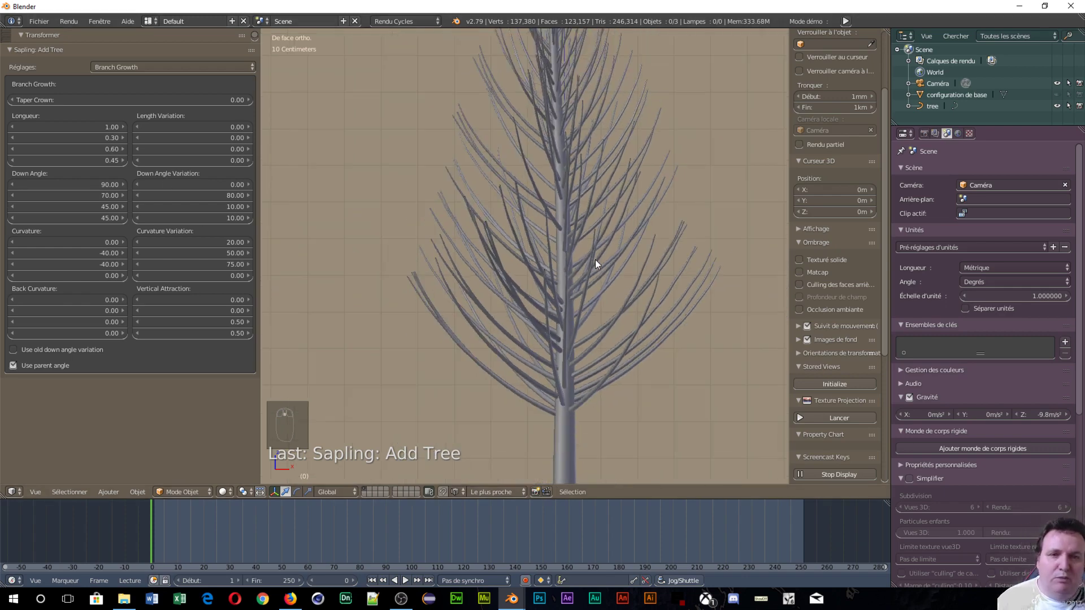
# - Try a second Down Angle Variation of about -66.73 and examine the branches from several sides
pyautogui.click(229, 195)
pyautogui.moveTo(230, 195); pyautogui.dragTo(180, 195)
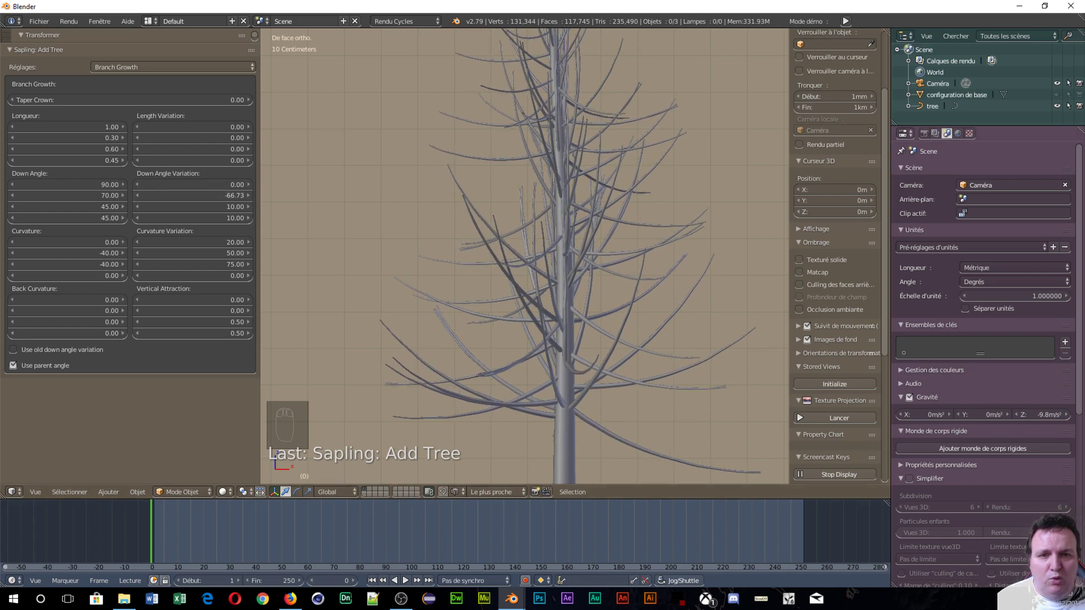
pyautogui.moveTo(623, 382); pyautogui.dragTo(752, 392, button='middle')
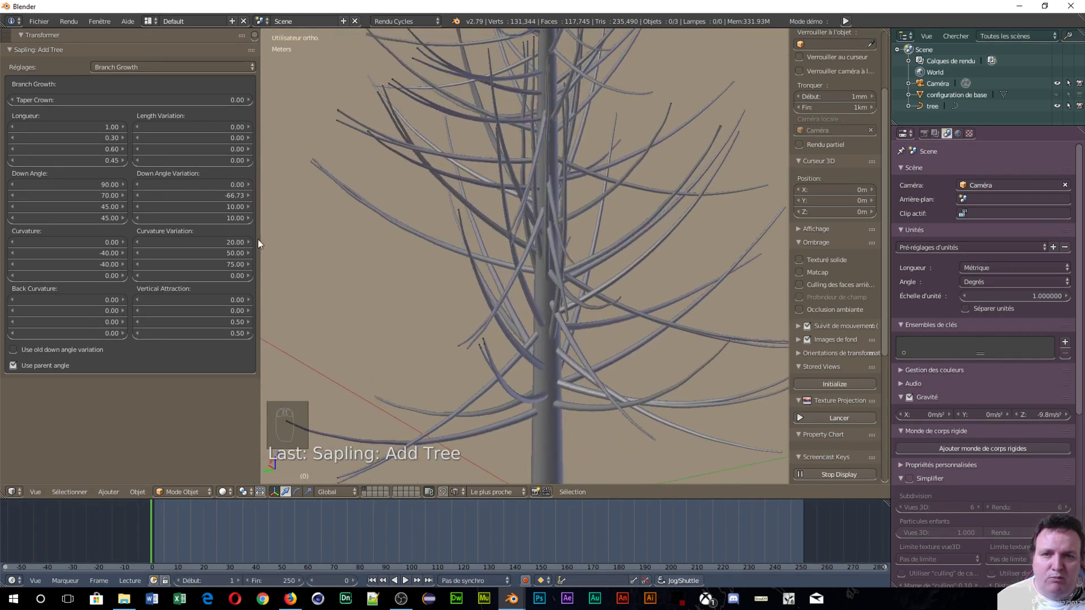
pyautogui.moveTo(678, 317); pyautogui.dragTo(538, 299, button='middle')
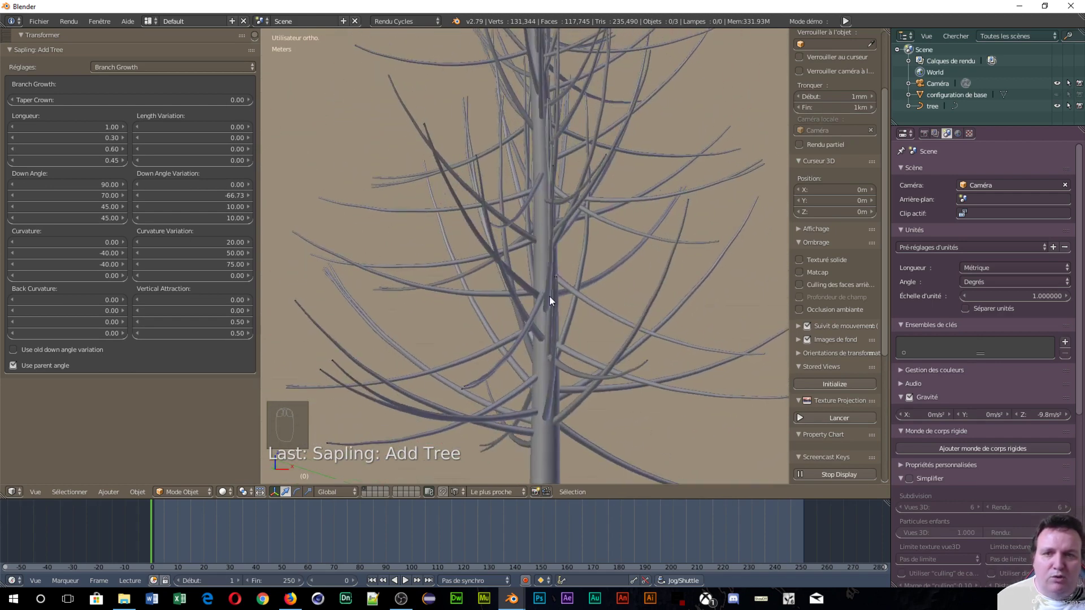
pyautogui.moveTo(537, 303); pyautogui.dragTo(428, 309, button='middle')
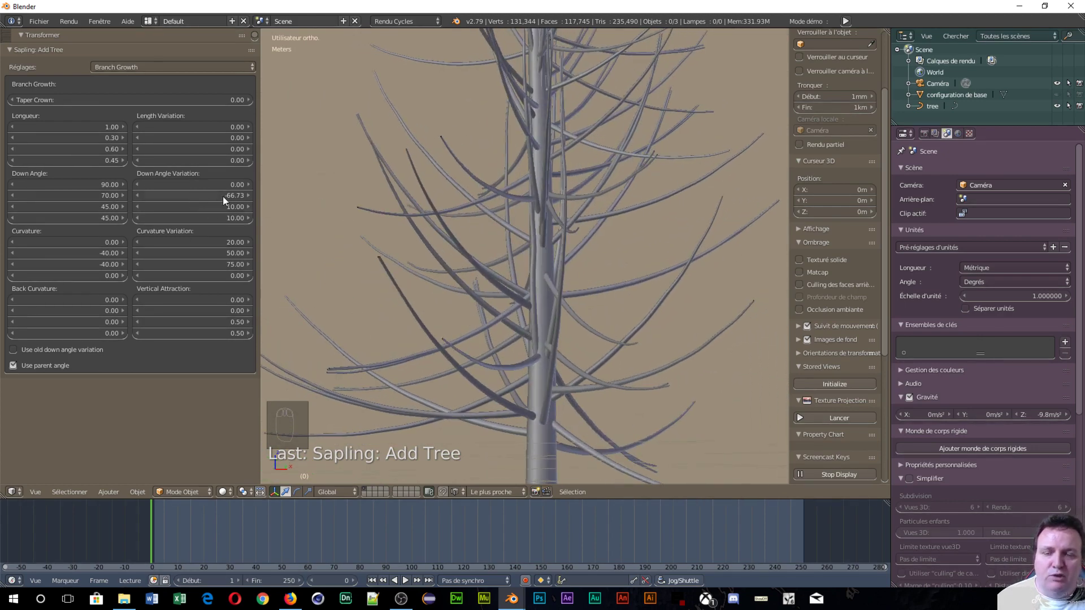
pyautogui.scroll(-2, 568, 266)
pyautogui.moveTo(544, 240); pyautogui.dragTo(642, 181, button='middle')
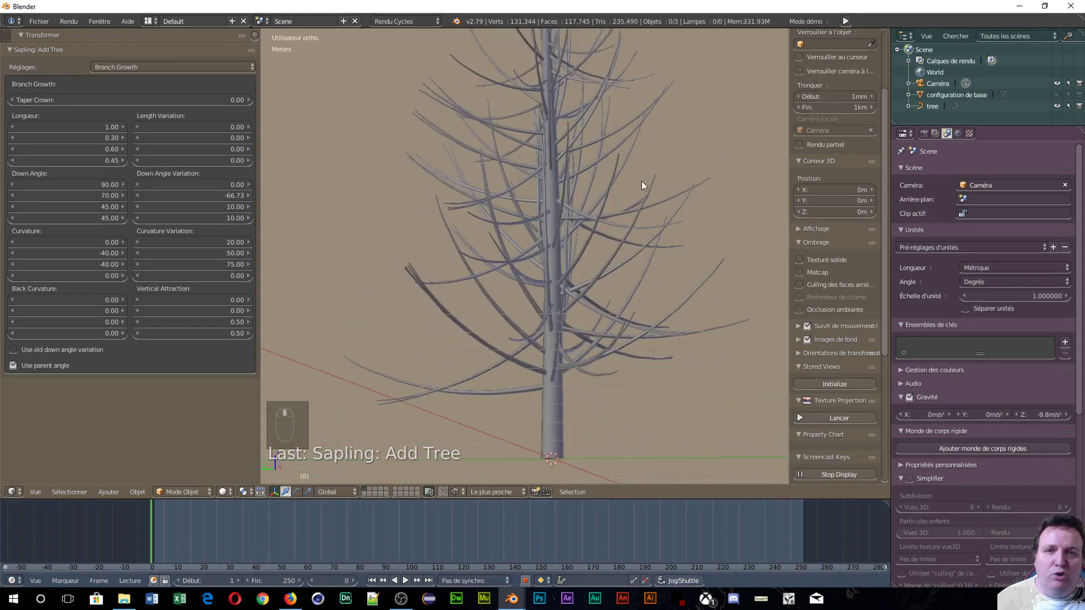
pyautogui.scroll(-3, 605, 162)
pyautogui.moveTo(581, 118); pyautogui.dragTo(382, 290, button='middle')
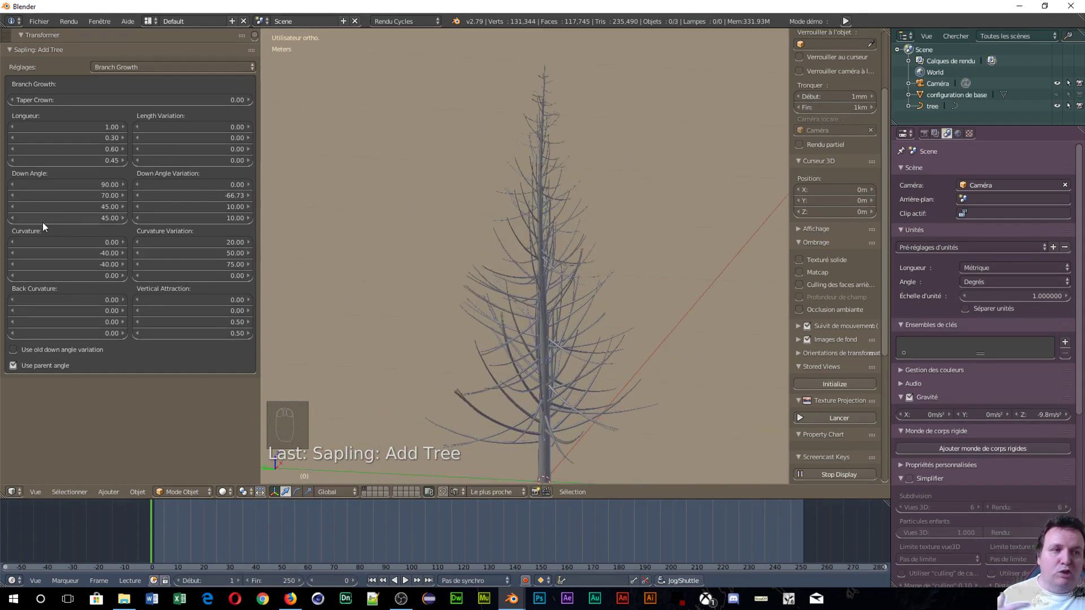
# - Set the second Down Angle Variation to -20 and view the whole tree from another angle
pyautogui.click(179, 195)
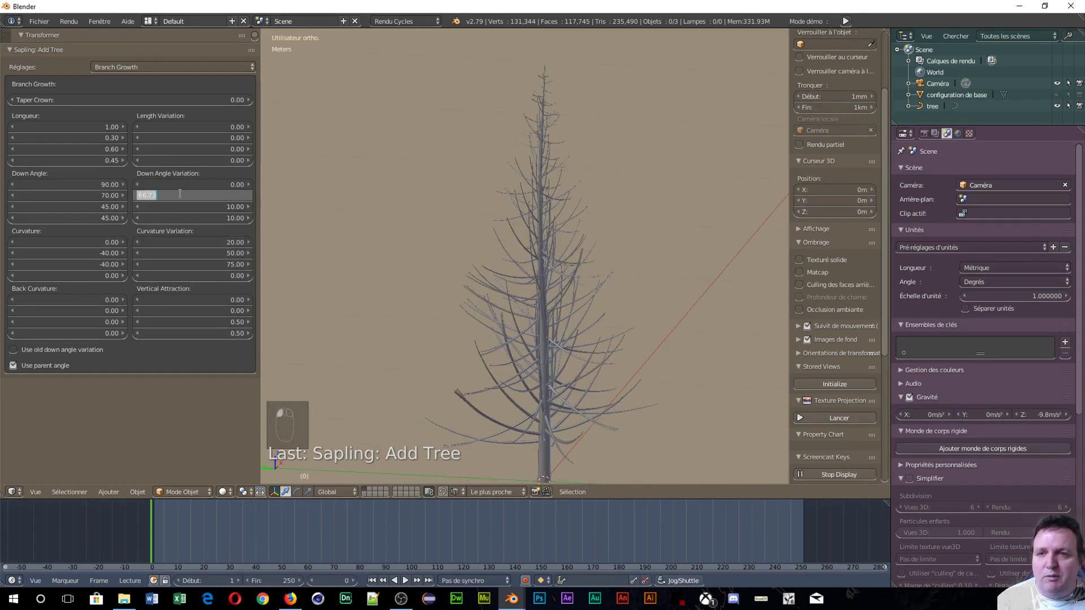
pyautogui.write('-20')
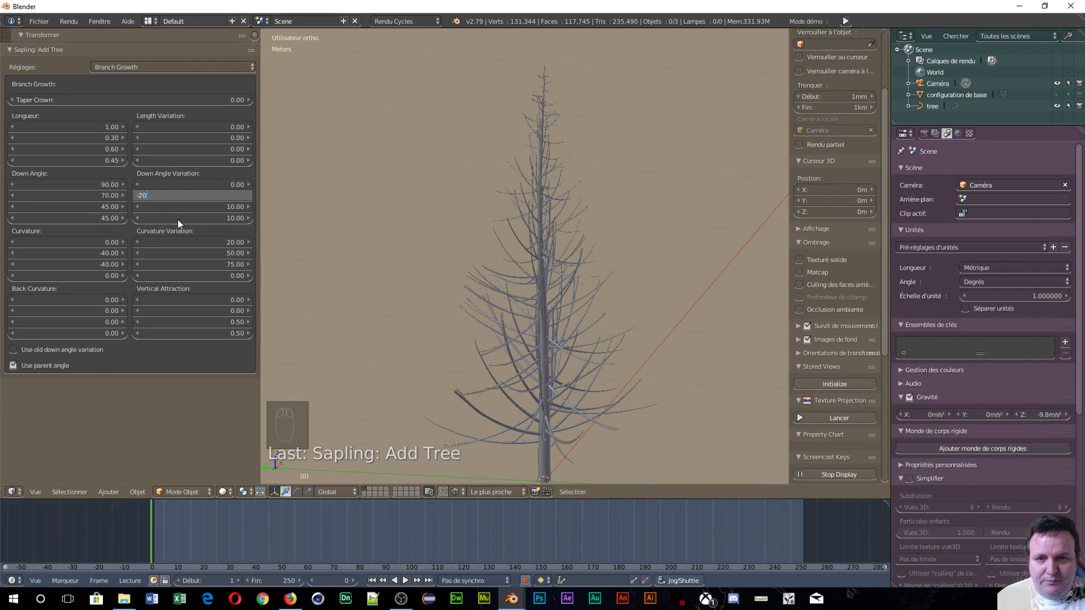
pyautogui.press('Return')
pyautogui.moveTo(593, 334); pyautogui.dragTo(525, 371, button='middle')
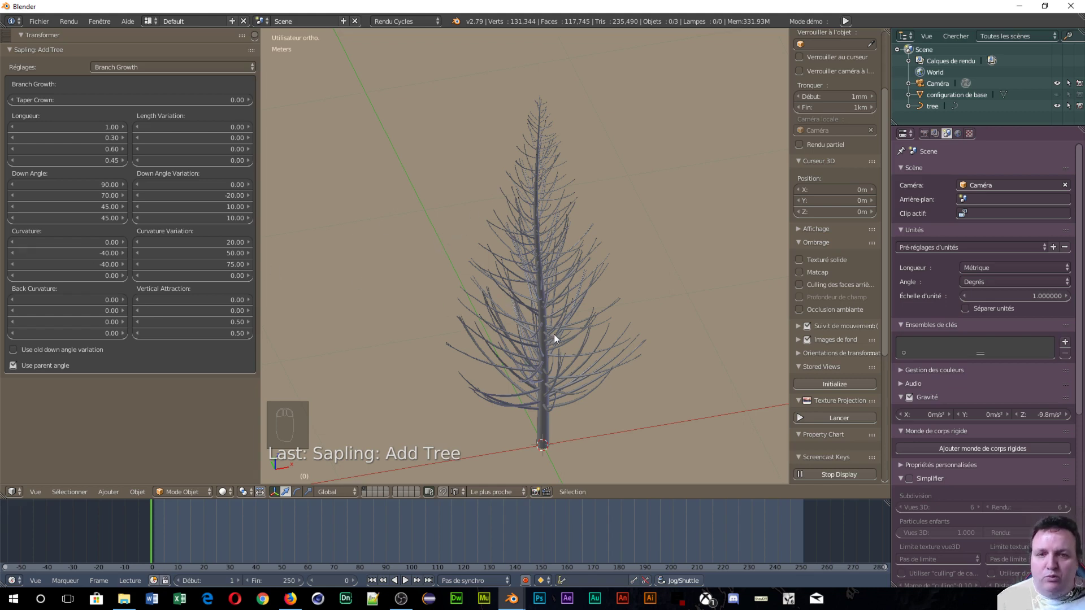
pyautogui.moveTo(554, 335); pyautogui.dragTo(628, 312, button='middle')
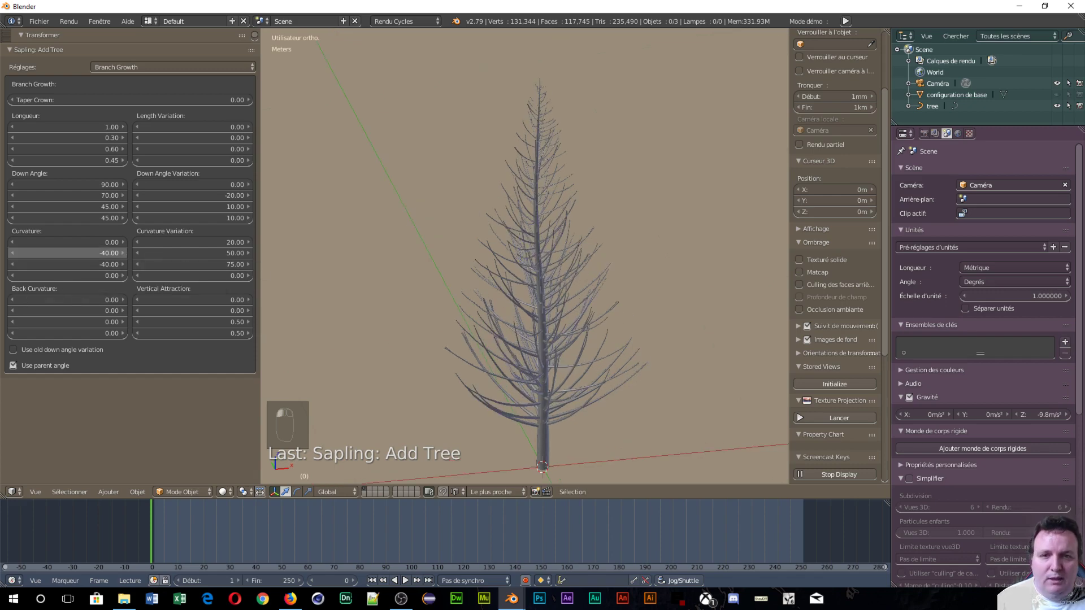
# - Try a second Curvature value of about -14.92 and examine the lower branches up close
pyautogui.moveTo(68, 252); pyautogui.dragTo(112, 252)
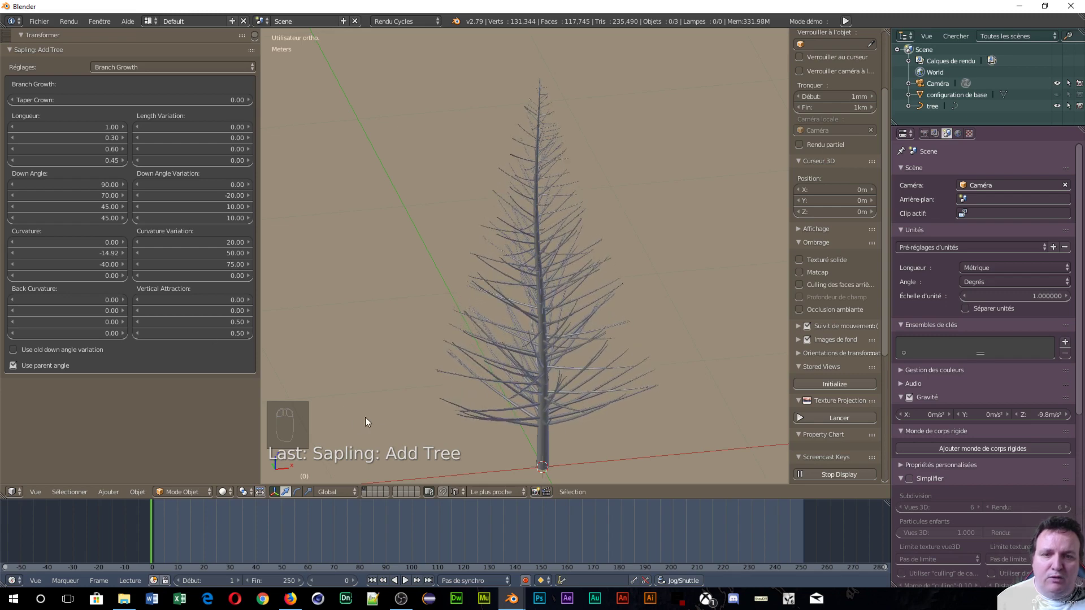
pyautogui.scroll(6, 585, 301)
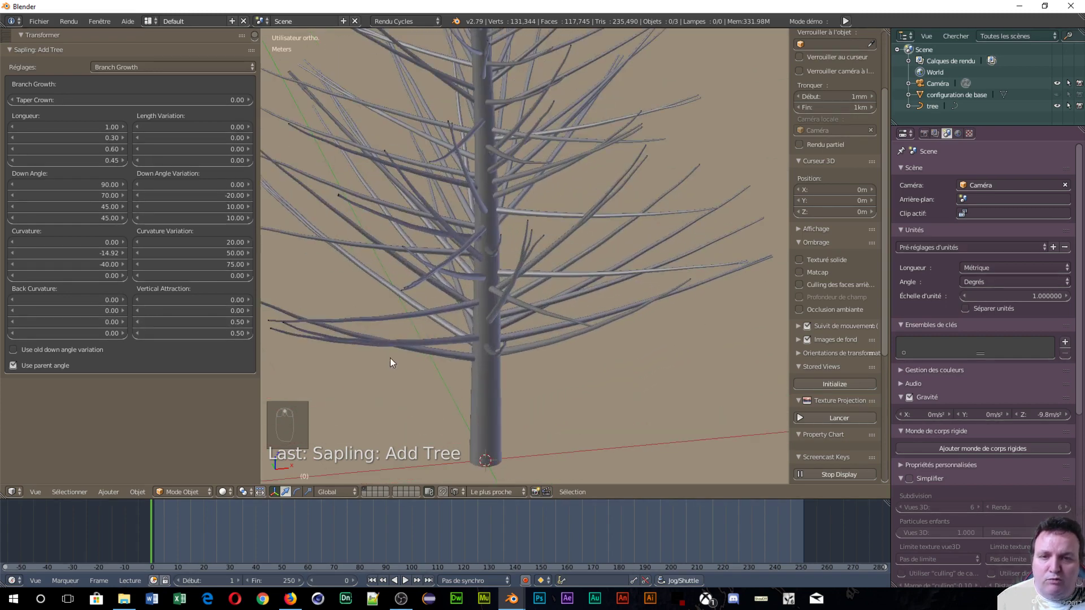
pyautogui.scroll(5, 390, 358)
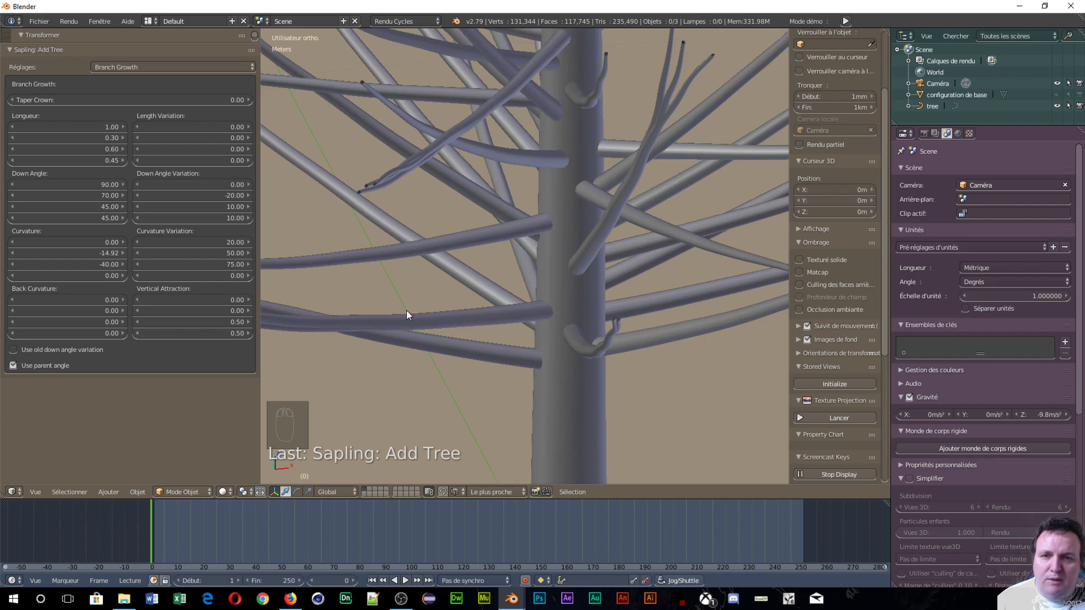
pyautogui.scroll(-3, 406, 310)
pyautogui.keyDown('shift'); pyautogui.moveTo(425, 306); pyautogui.dragTo(578, 328, button='middle'); pyautogui.keyUp('shift')
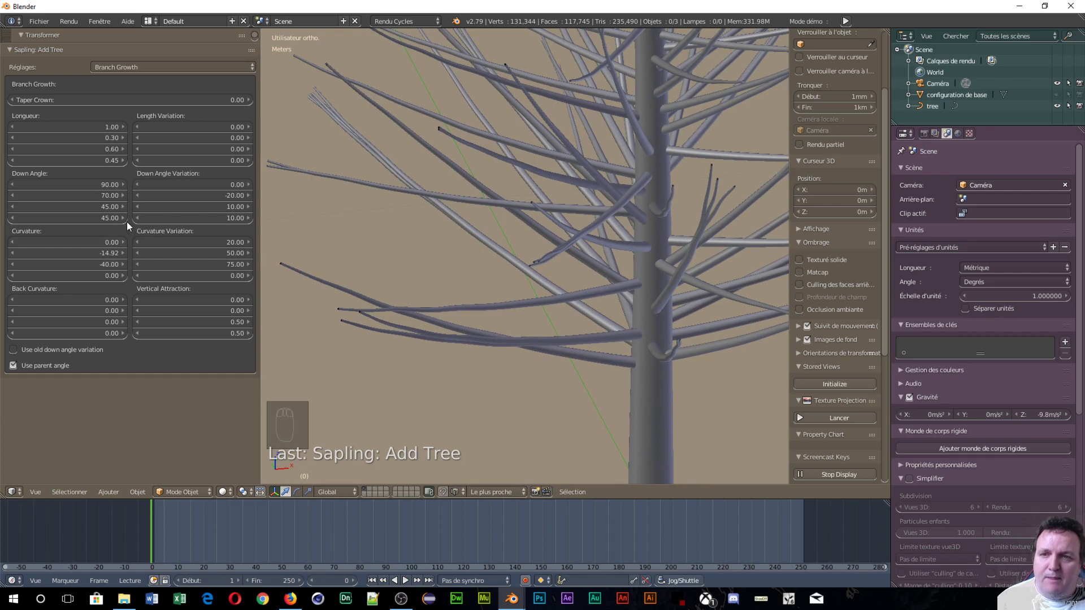
# - Set the second Curvature value to -20 for the main branches
pyautogui.moveTo(119, 253)
pyautogui.mouseDown()
pyautogui.moveTo(186, 253)
pyautogui.moveTo(114, 255)
pyautogui.mouseUp()
pyautogui.click(107, 255)
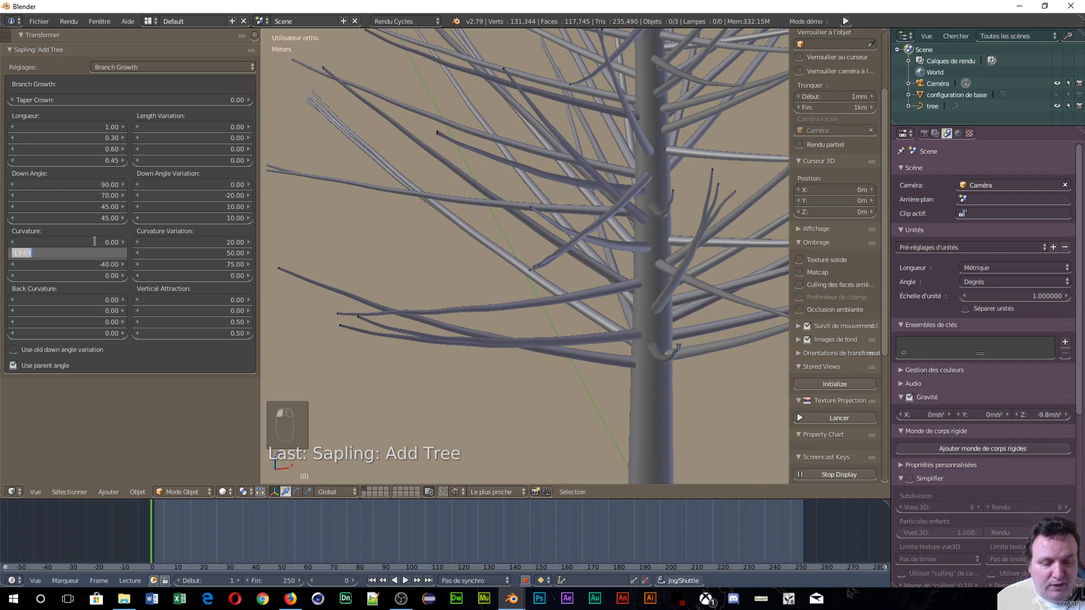
pyautogui.write('-20')
pyautogui.press('Return')
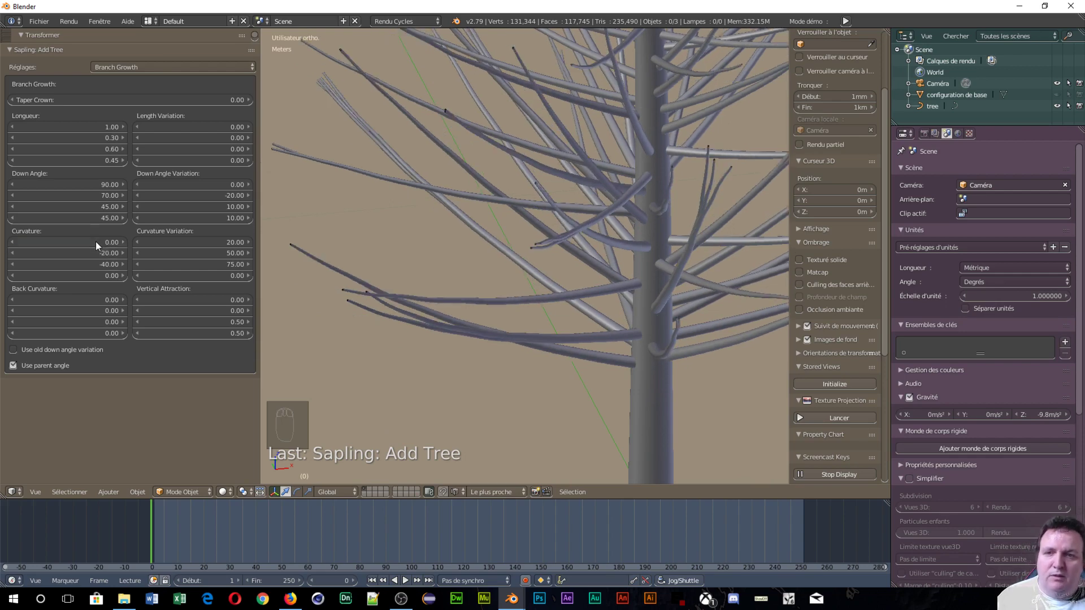
# - Try a second Curvature value of about -12.71 and view the whole tree
pyautogui.moveTo(90, 253); pyautogui.dragTo(113, 254)
pyautogui.scroll(-6, 483, 165)
pyautogui.scroll(-3, 532, 169)
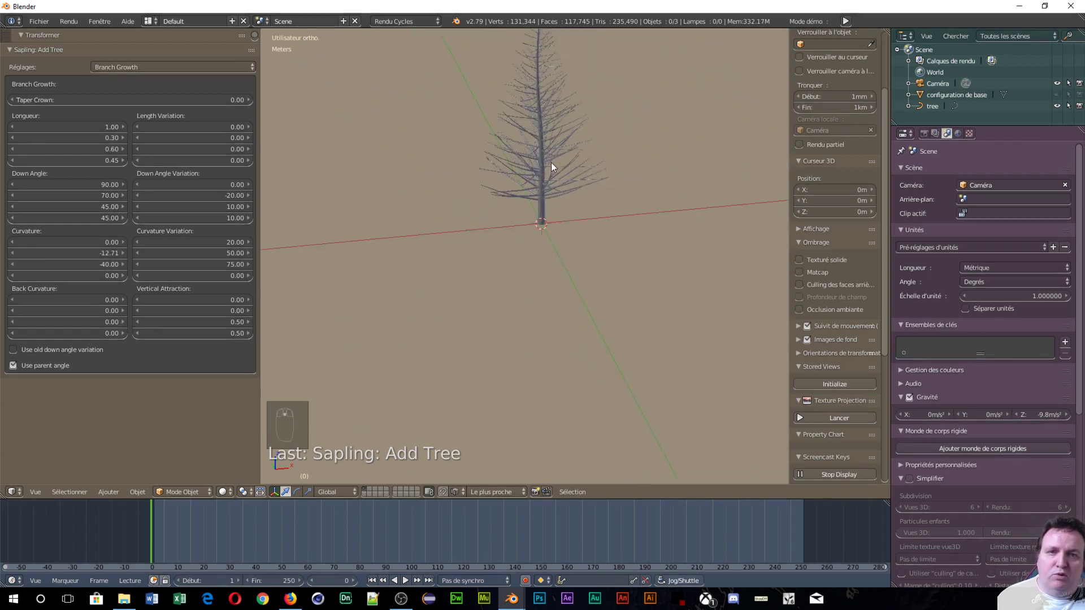
pyautogui.keyDown('shift'); pyautogui.moveTo(547, 121); pyautogui.dragTo(562, 228, button='middle'); pyautogui.keyUp('shift')
pyautogui.scroll(5, 562, 228)
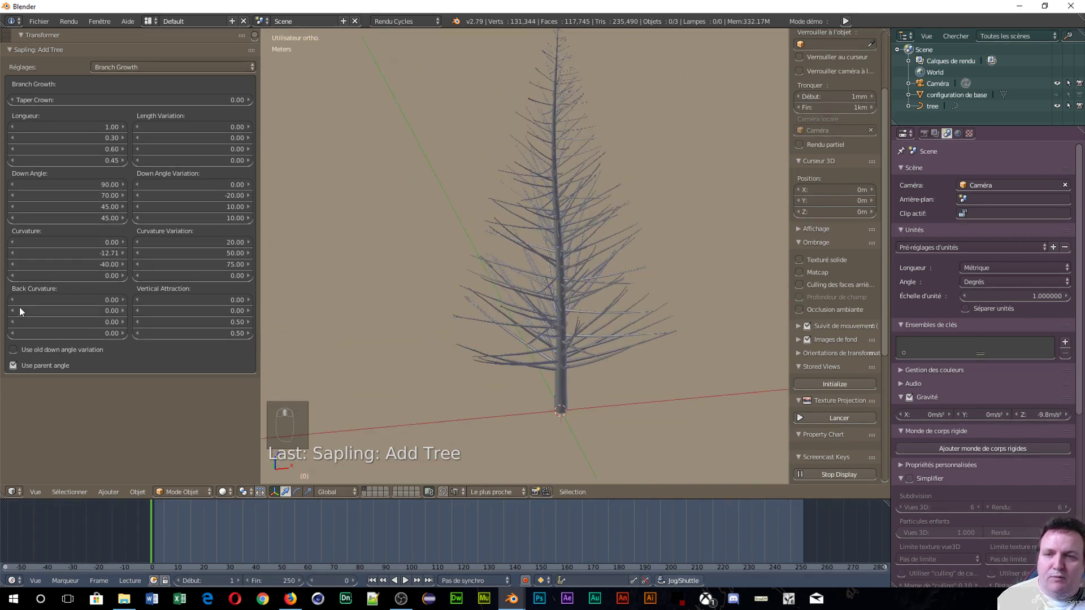
# - Examine the shape of the lower branches up close and from slightly different angles
pyautogui.scroll(5, 436, 307)
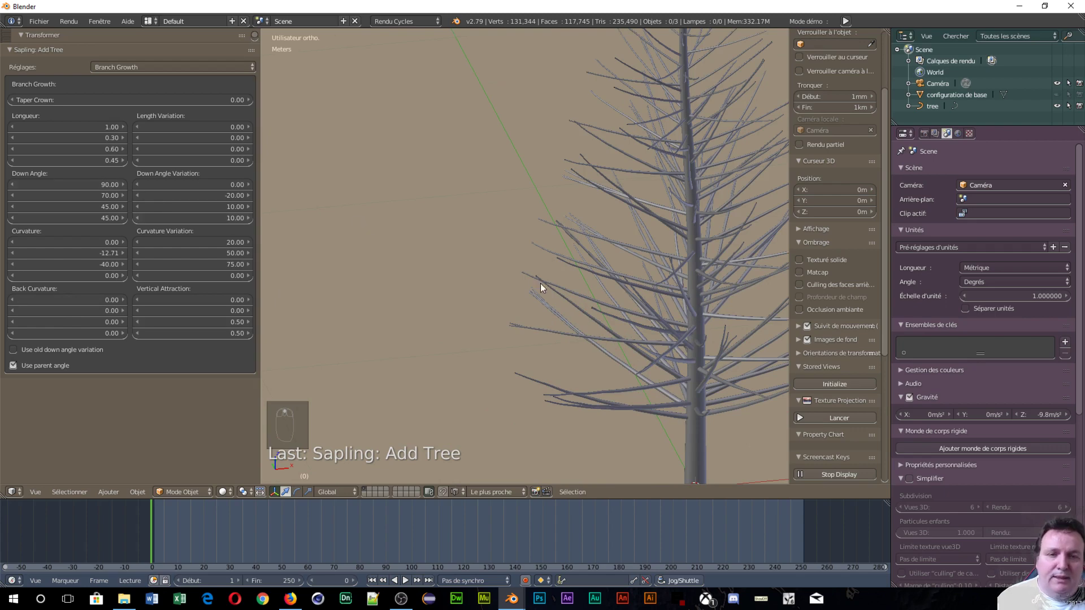
pyautogui.keyDown('shift'); pyautogui.moveTo(541, 283); pyautogui.dragTo(373, 239, button='middle'); pyautogui.keyUp('shift')
pyautogui.scroll(2, 516, 238)
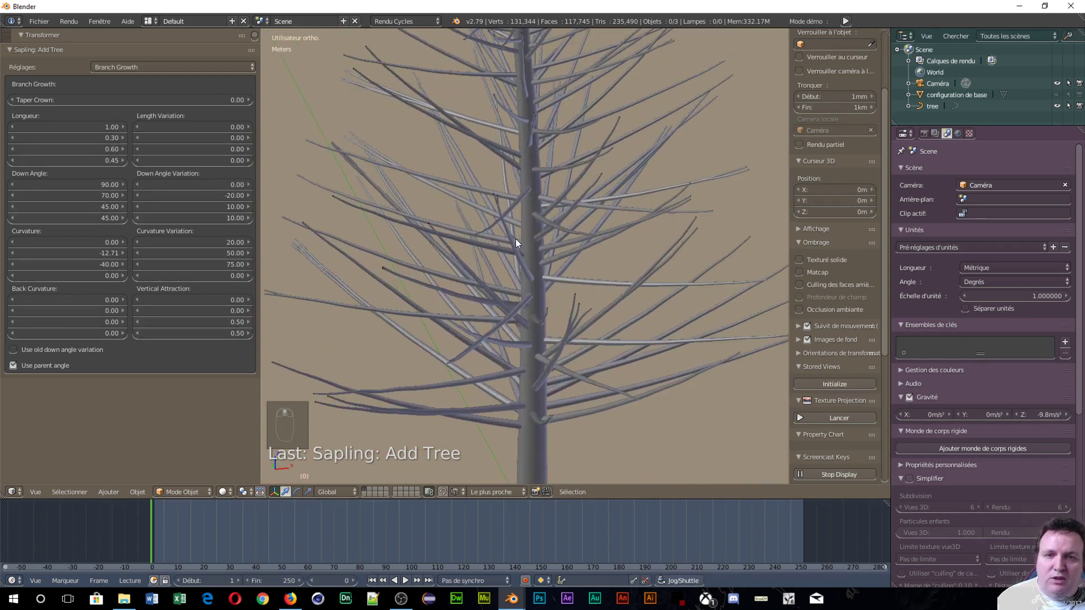
pyautogui.scroll(3, 507, 246)
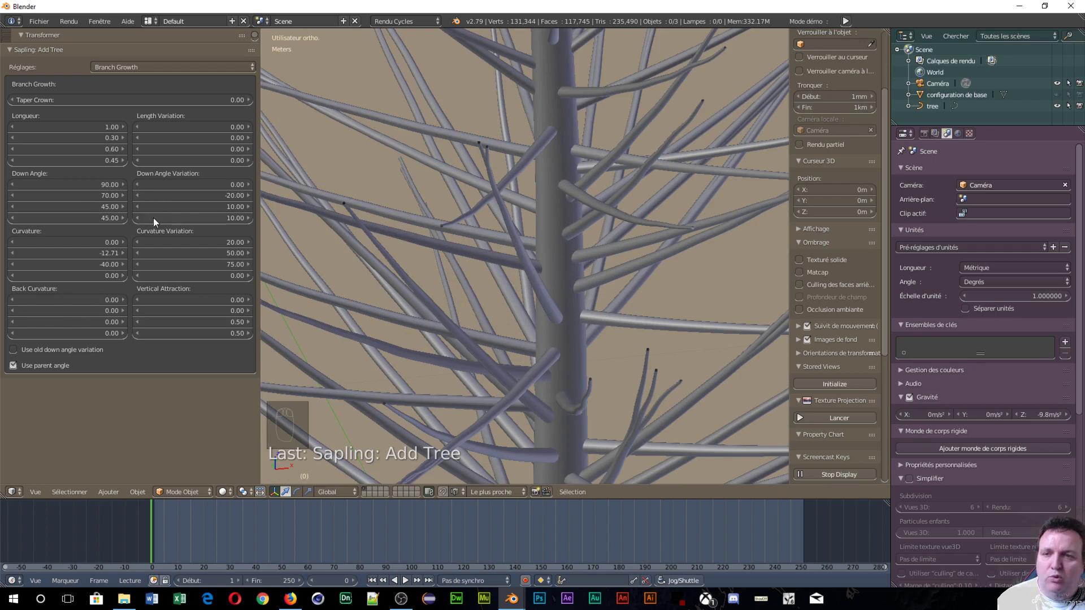
pyautogui.scroll(-6, 484, 311)
pyautogui.scroll(4, 480, 280)
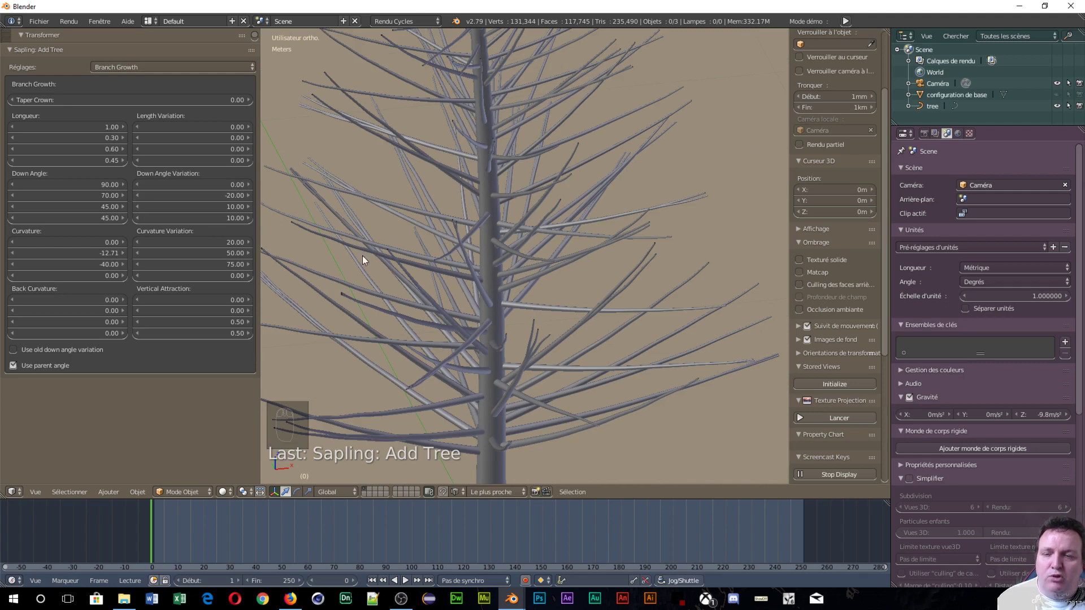
pyautogui.moveTo(362, 255); pyautogui.dragTo(178, 294, button='middle')
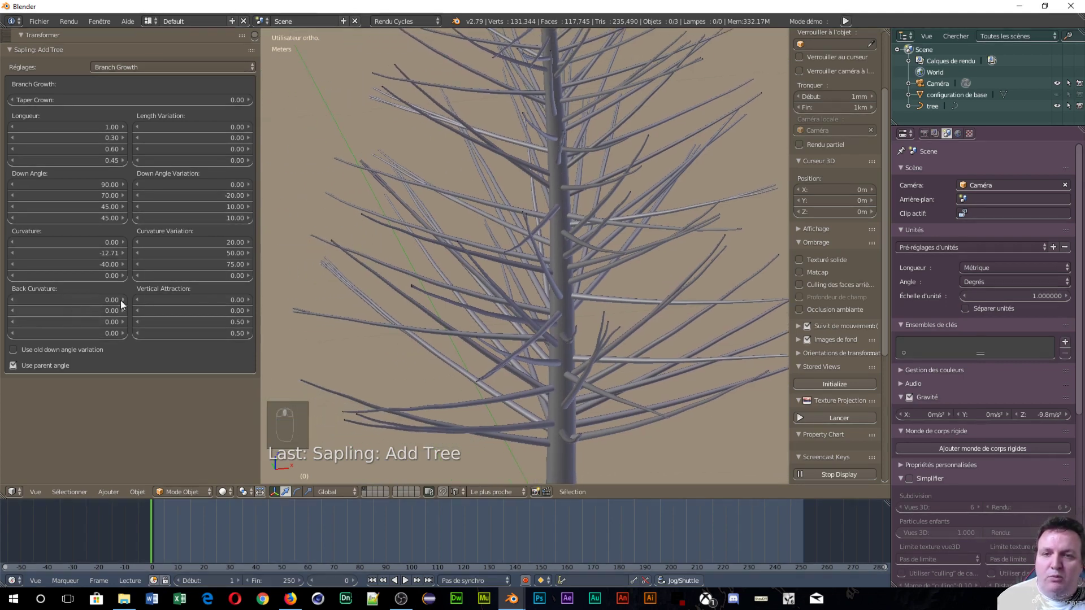
pyautogui.moveTo(364, 306); pyautogui.dragTo(180, 259, button='middle')
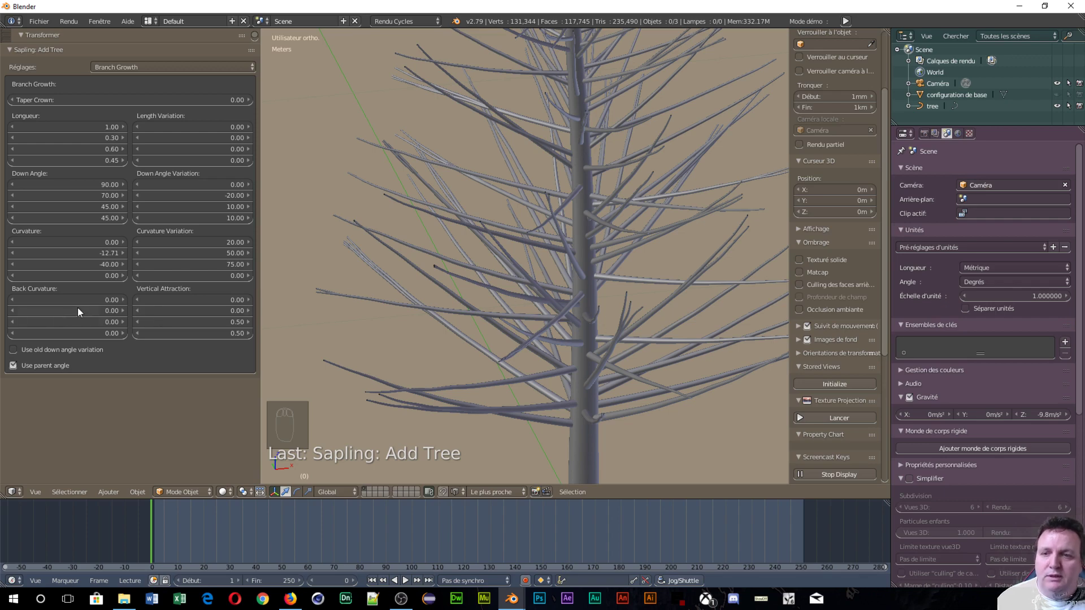
# - Set the second Curvature value to about -13.70 and the second Back Curvature value to 20, then inspect the branches
pyautogui.moveTo(90, 310); pyautogui.dragTo(169, 311)
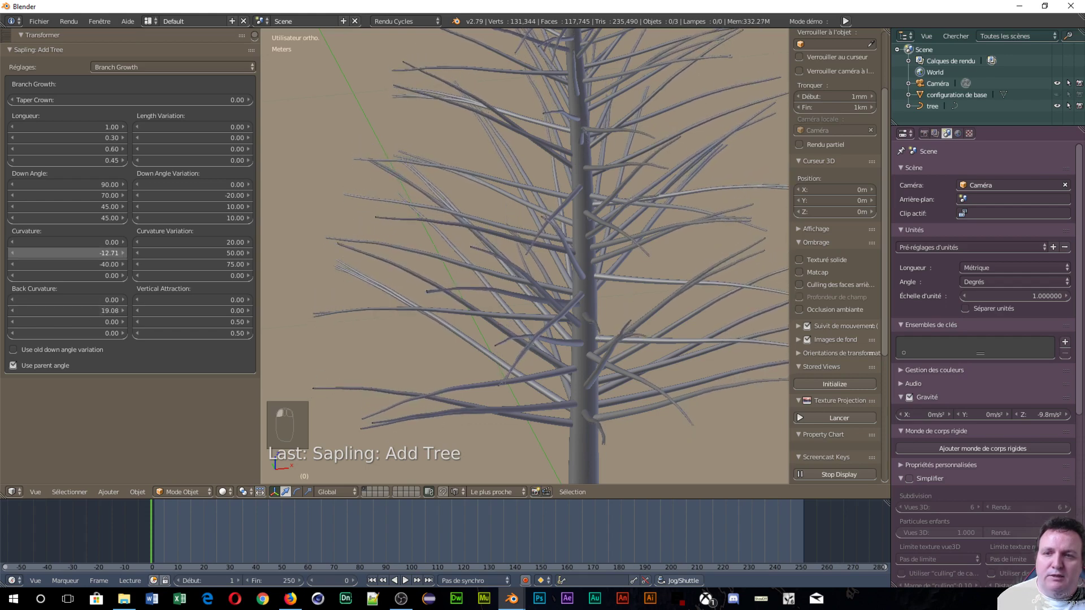
pyautogui.moveTo(110, 253)
pyautogui.mouseDown()
pyautogui.moveTo(226, 252)
pyautogui.moveTo(120, 252)
pyautogui.mouseUp()
pyautogui.click(115, 311)
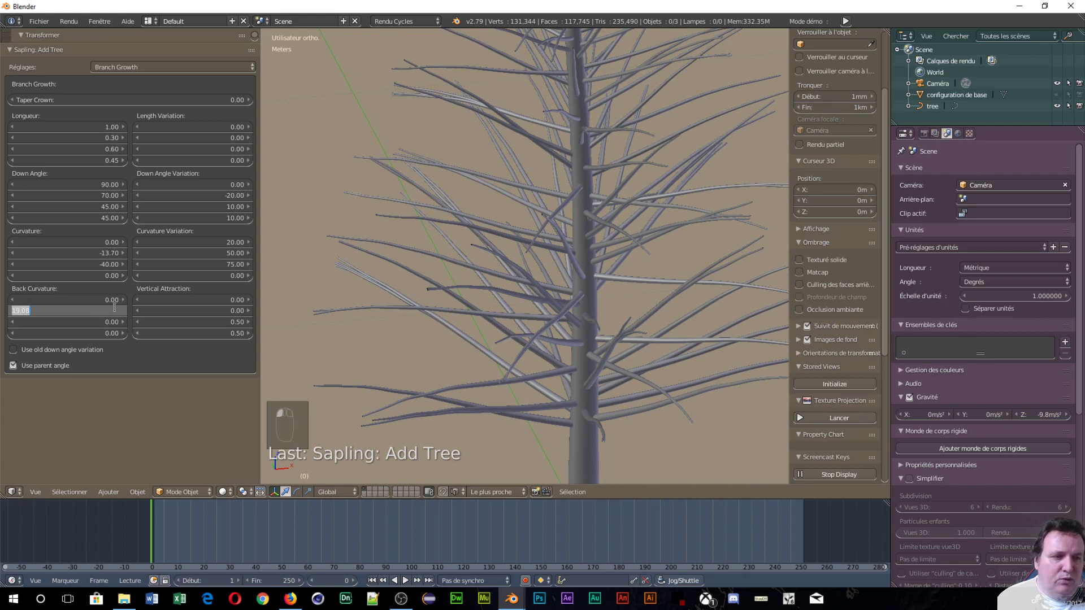
pyautogui.write('20')
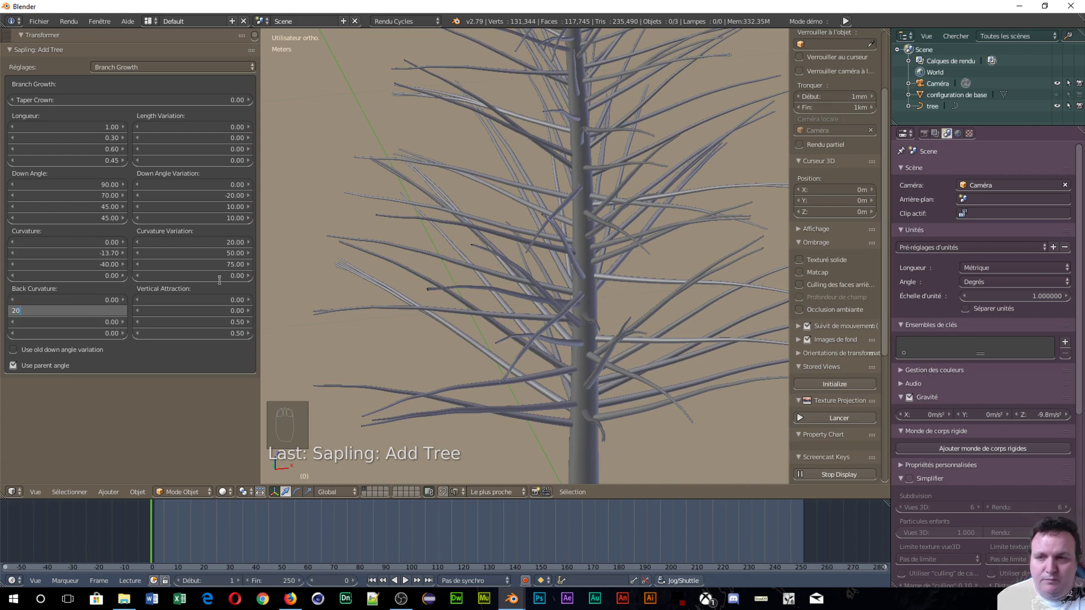
pyautogui.press('Return')
pyautogui.scroll(-4, 571, 202)
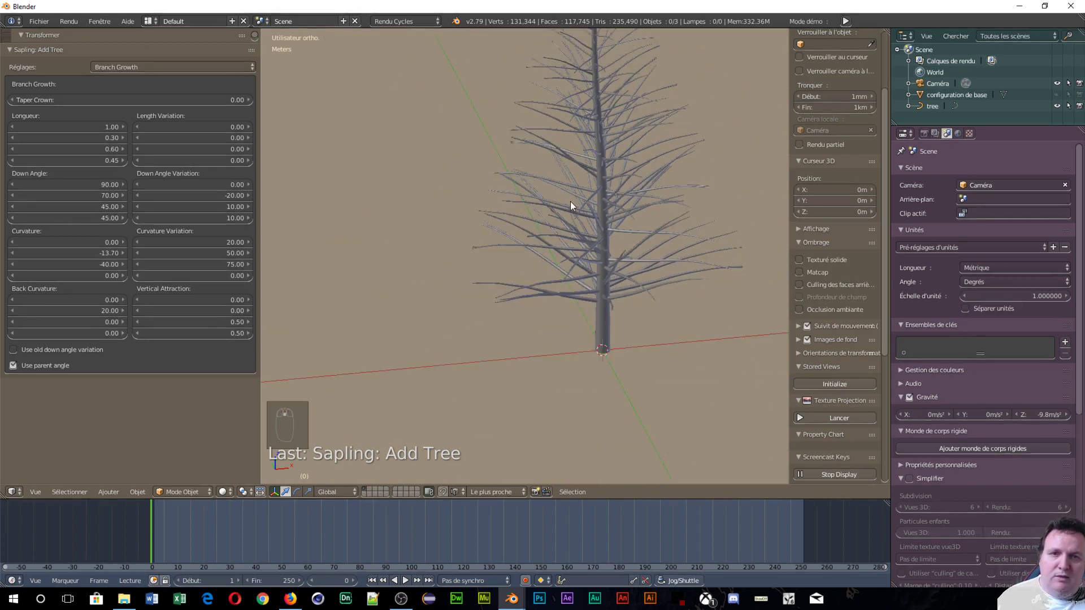
pyautogui.moveTo(571, 204); pyautogui.dragTo(650, 112, button='middle')
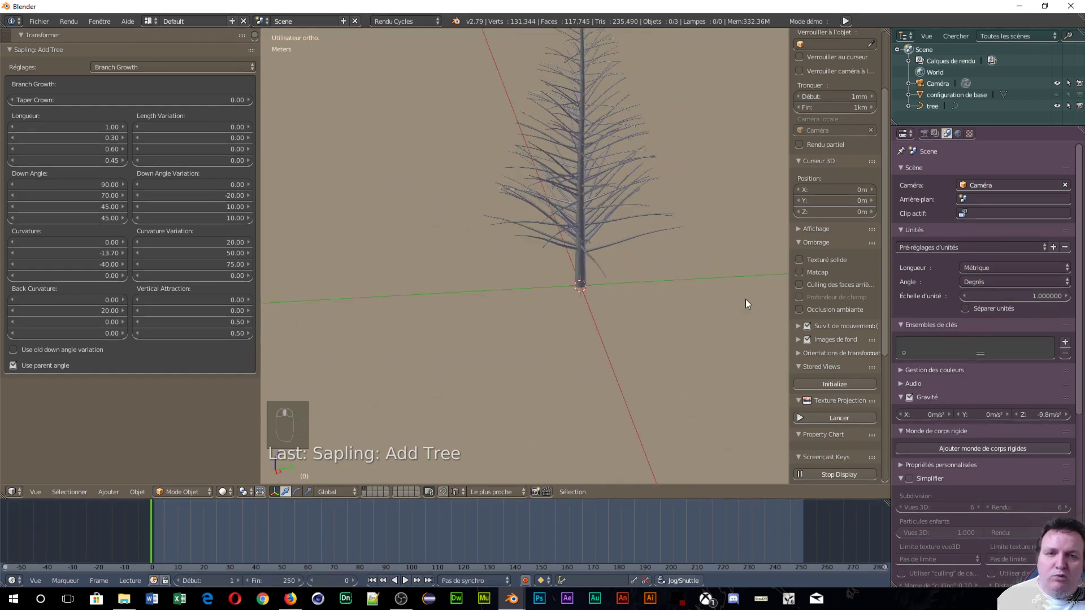
pyautogui.scroll(6, 745, 299)
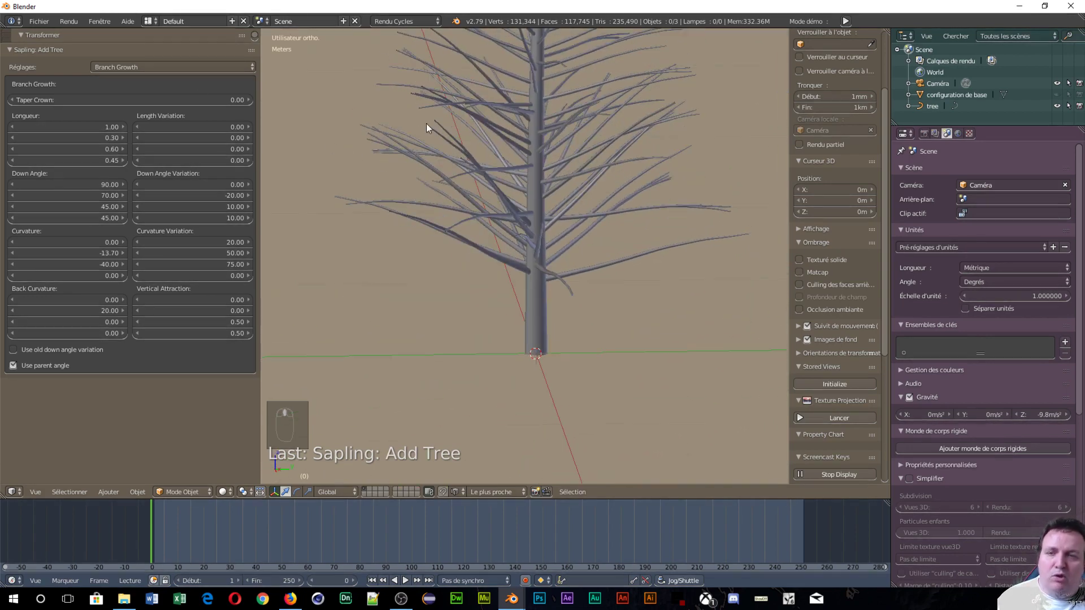
# - Set the Trunk Height to 0.05 in the Branch Splitting settings and check the tree from several sides
pyautogui.click(175, 66)
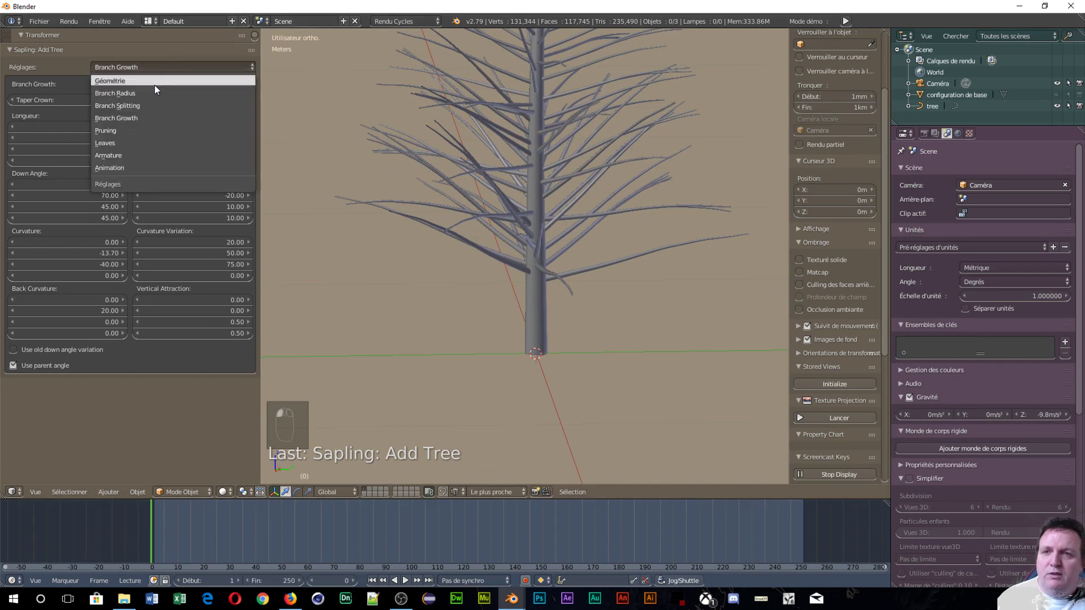
pyautogui.click(152, 103)
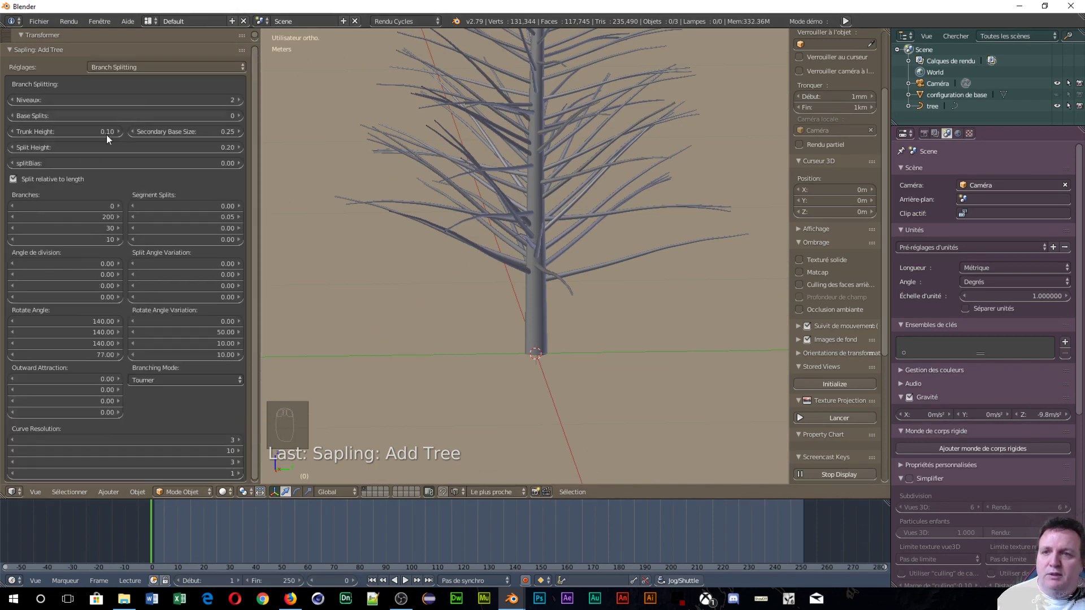
pyautogui.click(45, 131)
pyautogui.write('0')
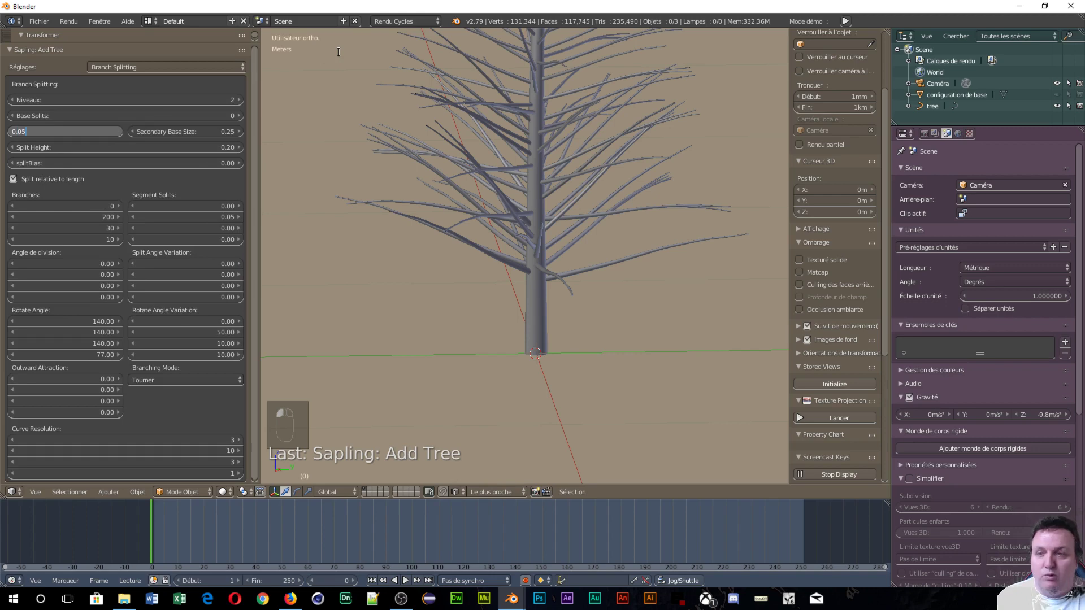
pyautogui.write('.05')
pyautogui.press('Return')
pyautogui.scroll(-3, 684, 167)
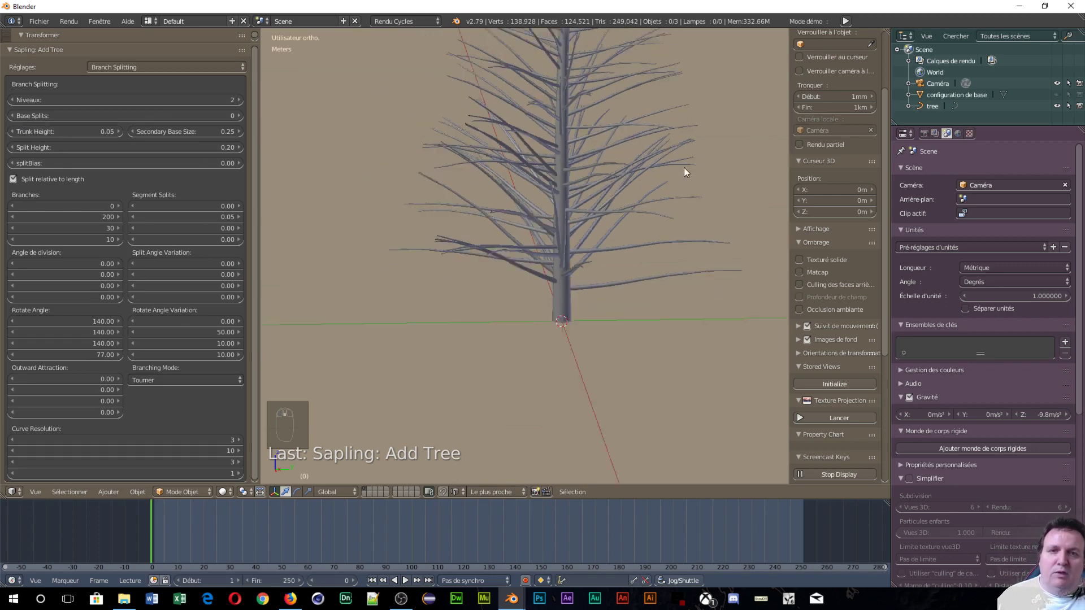
pyautogui.moveTo(640, 177); pyautogui.dragTo(615, 59, button='middle')
pyautogui.scroll(-6, 594, 104)
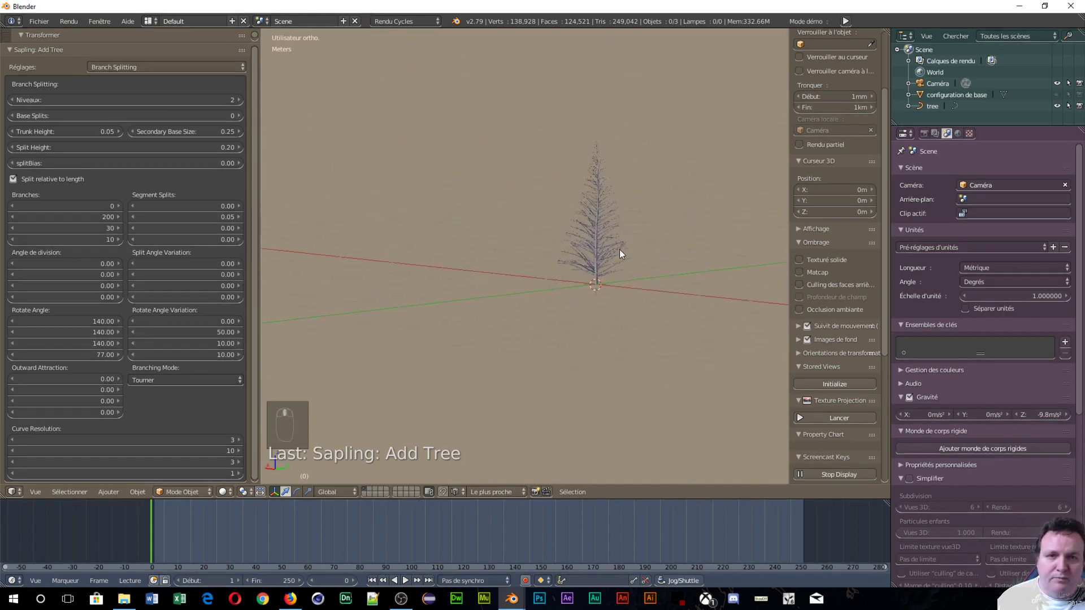
pyautogui.scroll(6, 620, 249)
pyautogui.moveTo(611, 193); pyautogui.dragTo(509, 316, button='middle')
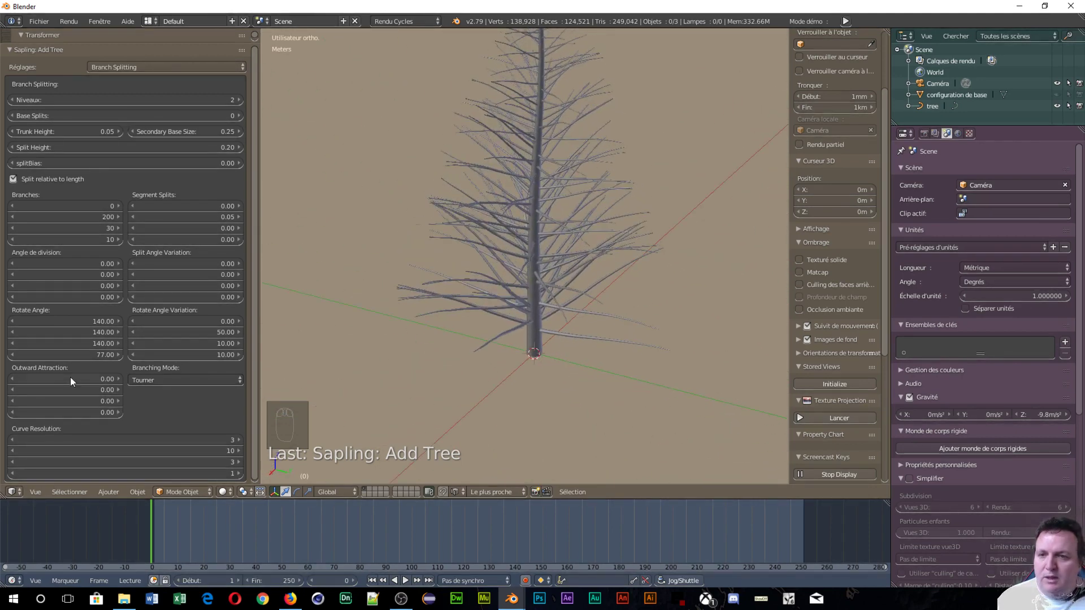
# - Review the Branch Growth values, leaving the second Curvature value as is, and view the whole tree from another angle
pyautogui.click(161, 69)
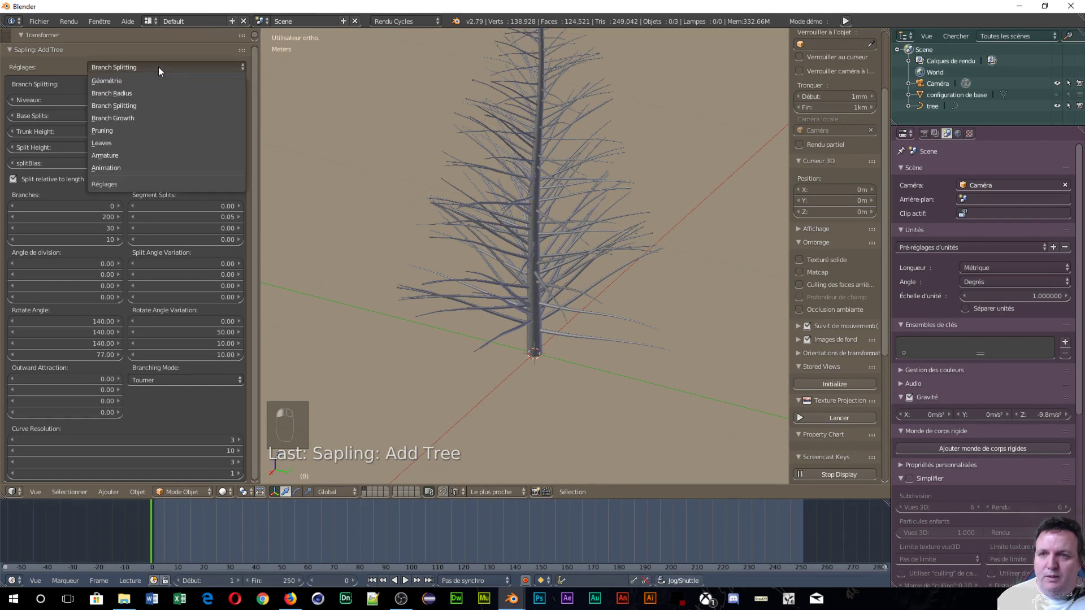
pyautogui.click(137, 114)
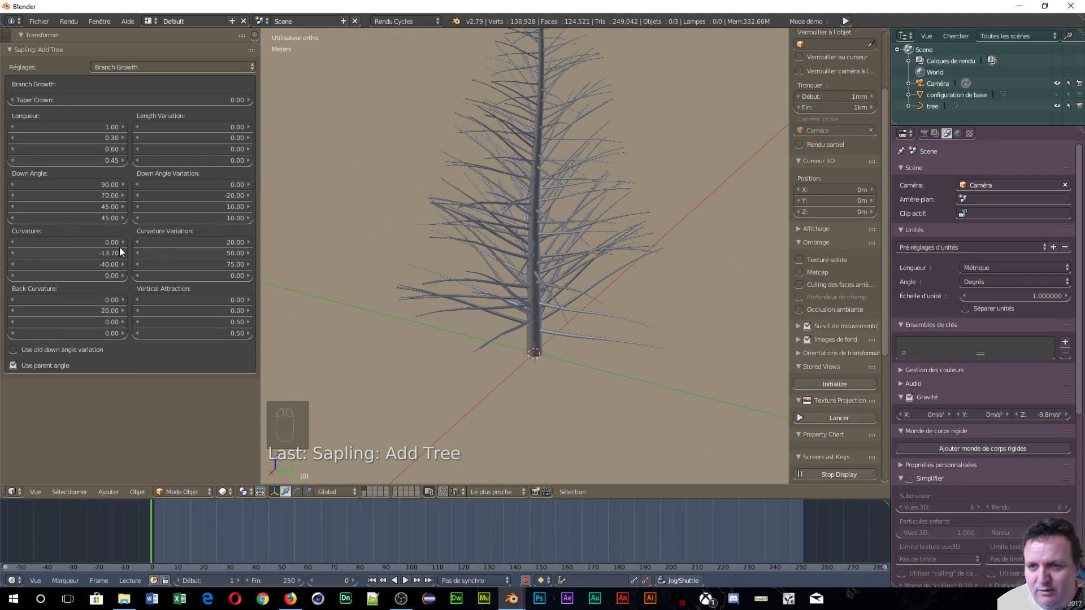
pyautogui.click(89, 252)
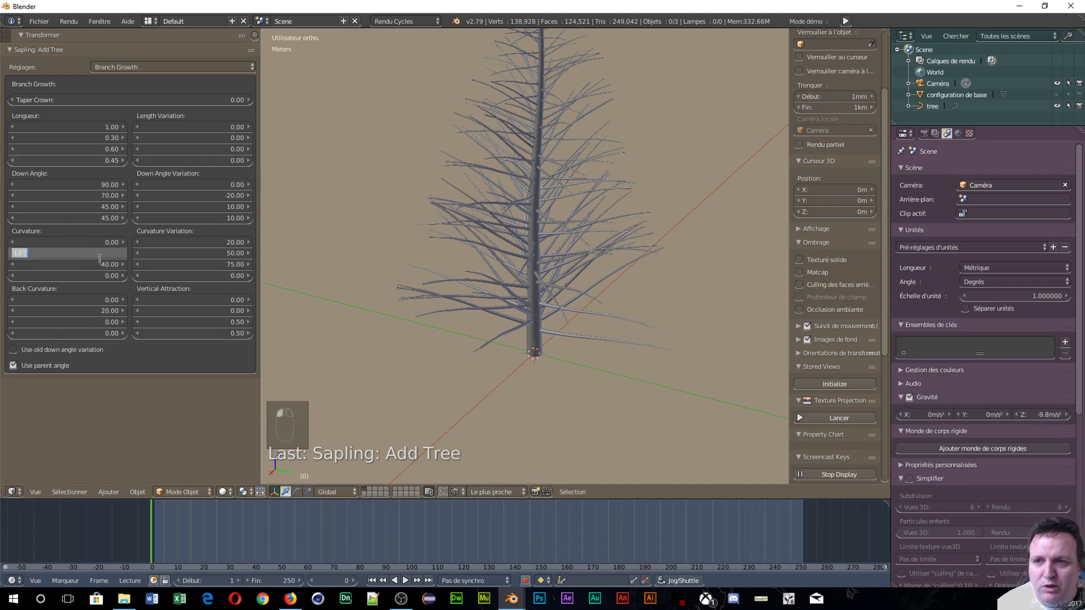
pyautogui.click(314, 273)
pyautogui.moveTo(314, 273); pyautogui.dragTo(563, 191, button='middle')
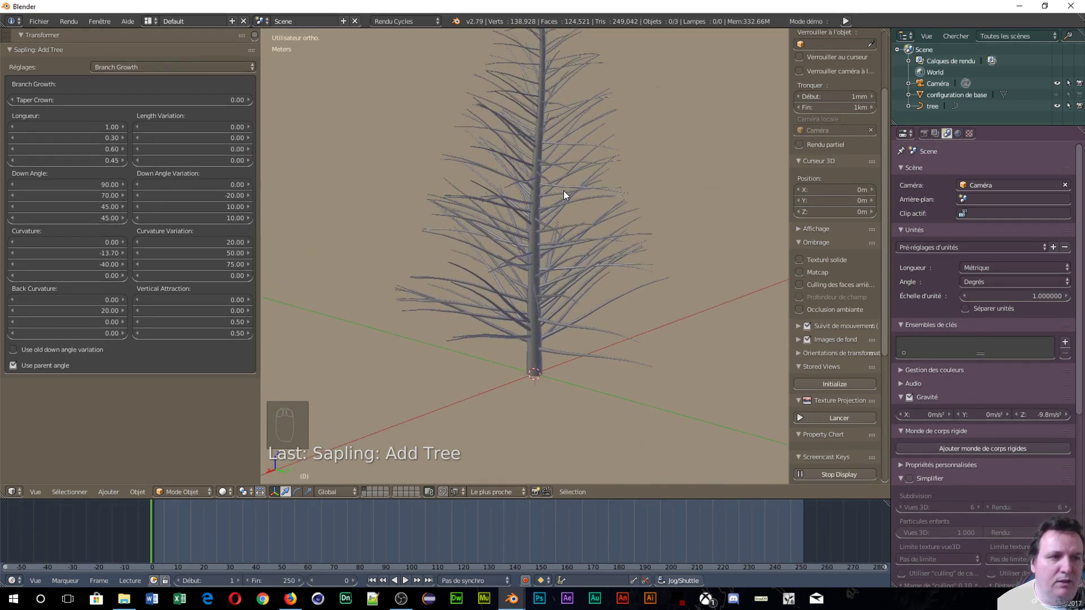
pyautogui.scroll(-2, 546, 176)
pyautogui.keyDown('shift'); pyautogui.moveTo(528, 153); pyautogui.dragTo(529, 126); pyautogui.keyUp('shift')
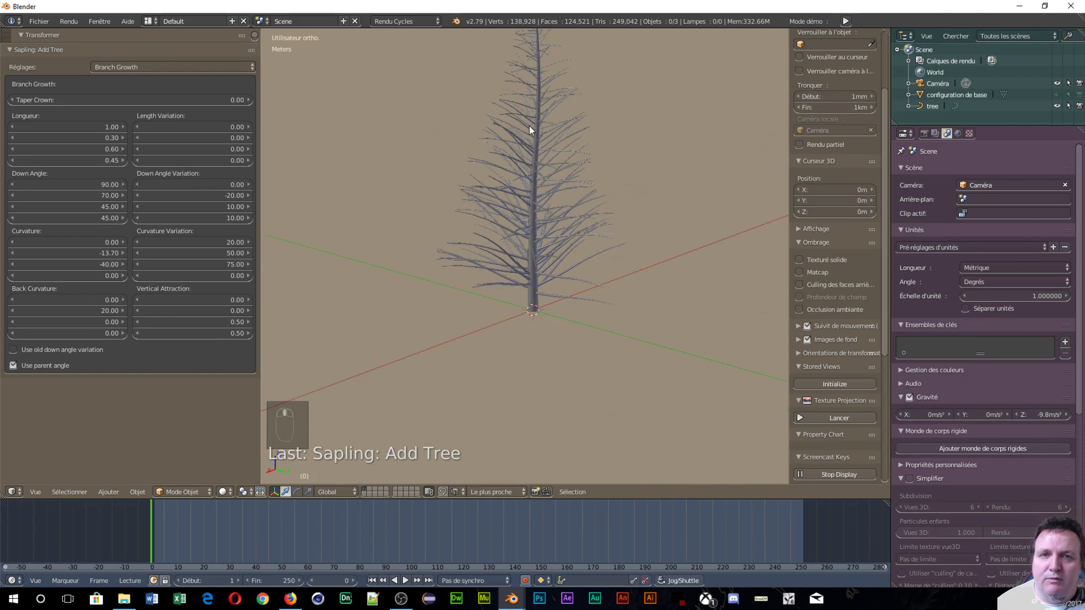
pyautogui.keyDown('shift'); pyautogui.moveTo(529, 126); pyautogui.dragTo(494, 223, button='middle'); pyautogui.keyUp('shift')
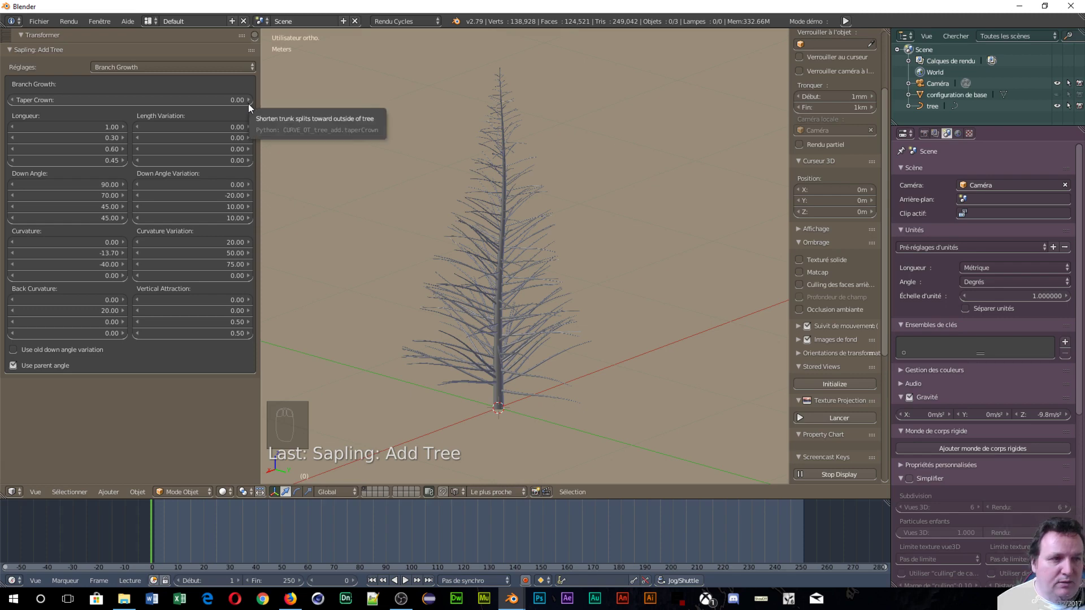
# - Raise the branching levels (Niveaux) to 3 in the Branch Splitting settings and inspect the denser tree
pyautogui.click(162, 64)
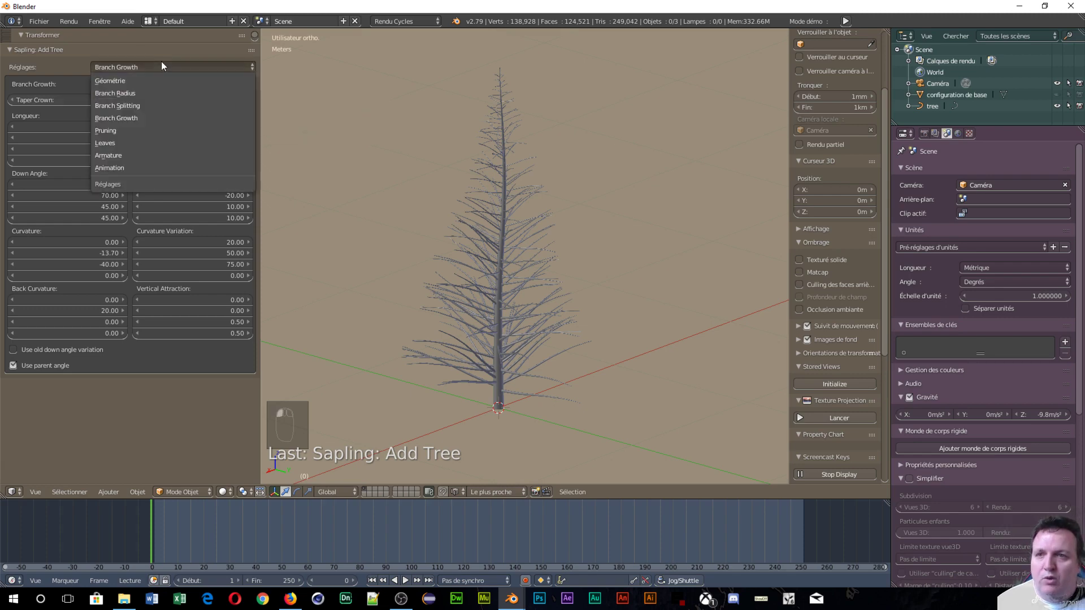
pyautogui.click(146, 106)
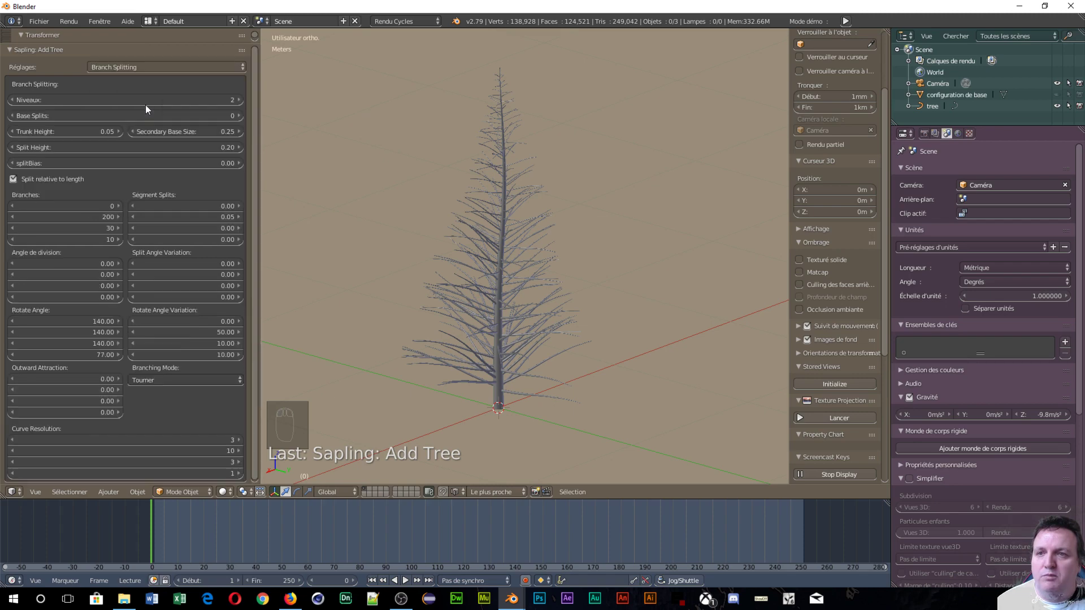
pyautogui.click(240, 100)
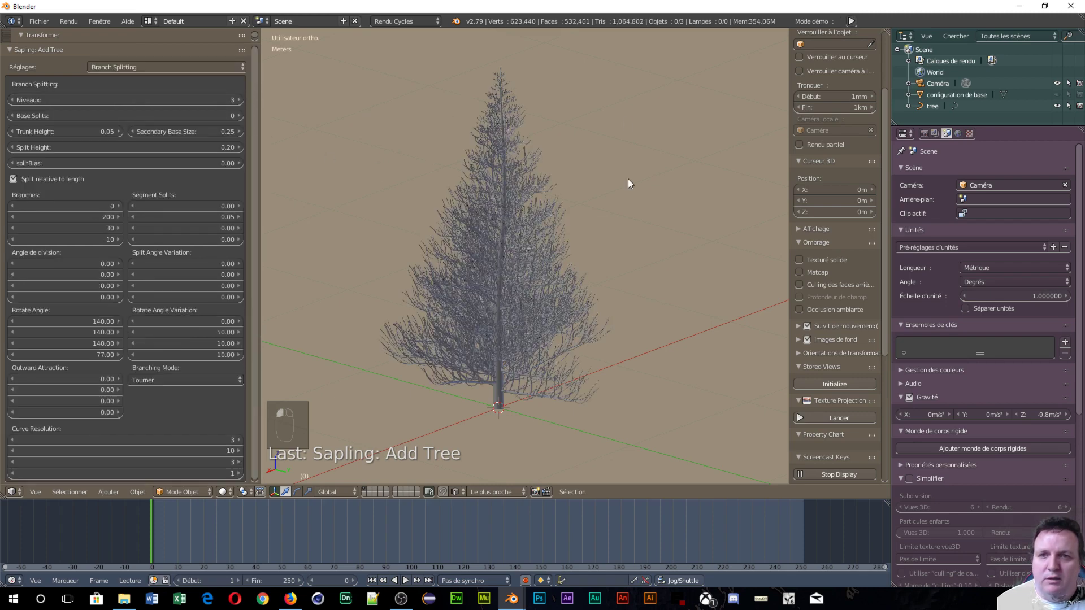
pyautogui.scroll(5, 537, 300)
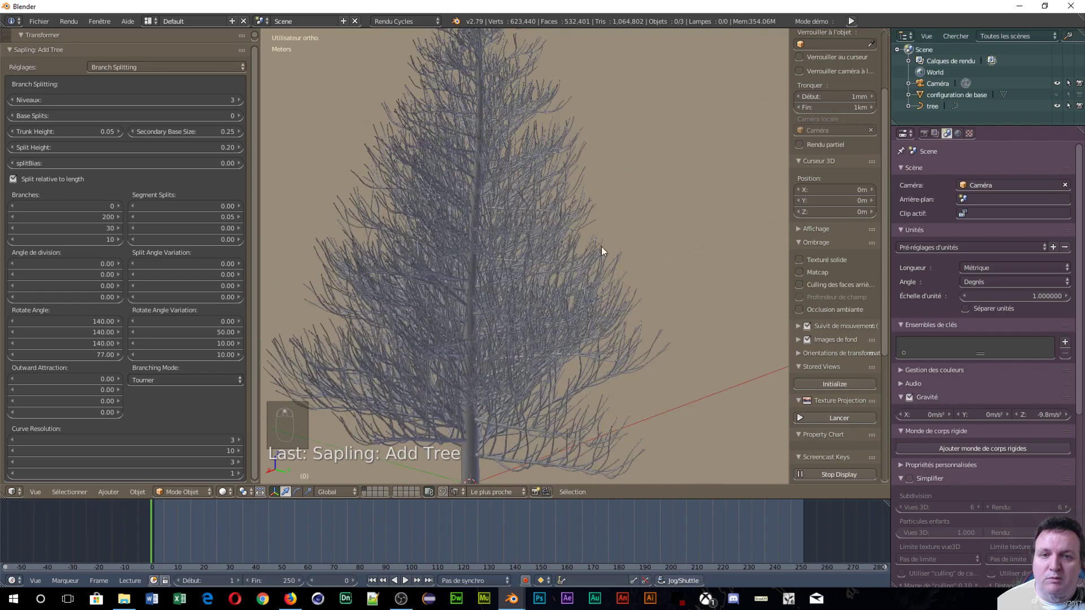
pyautogui.scroll(-5, 426, 191)
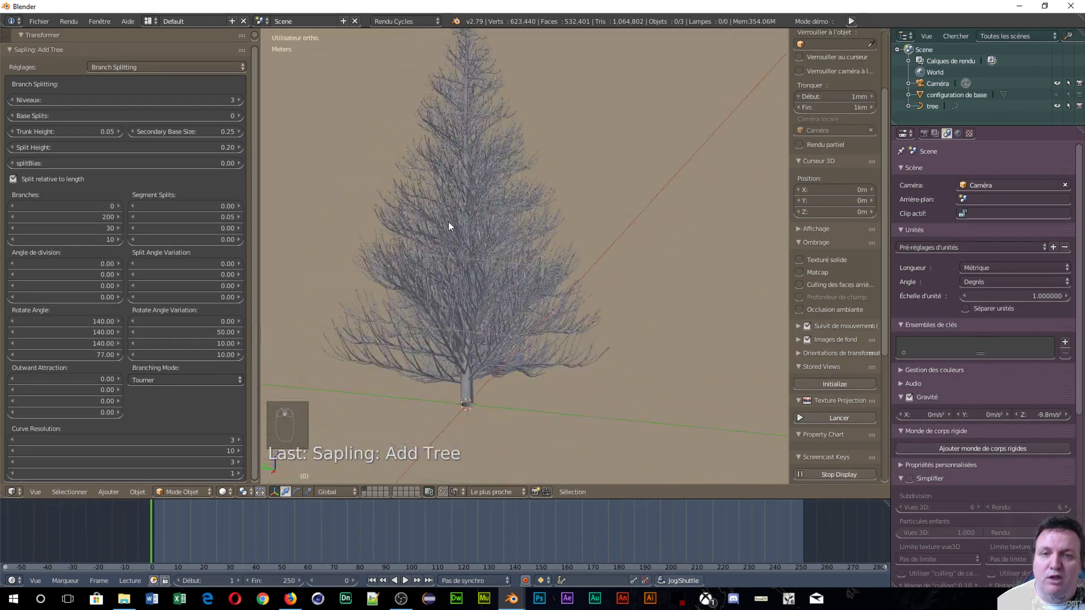
pyautogui.moveTo(467, 224); pyautogui.dragTo(332, 287, button='middle')
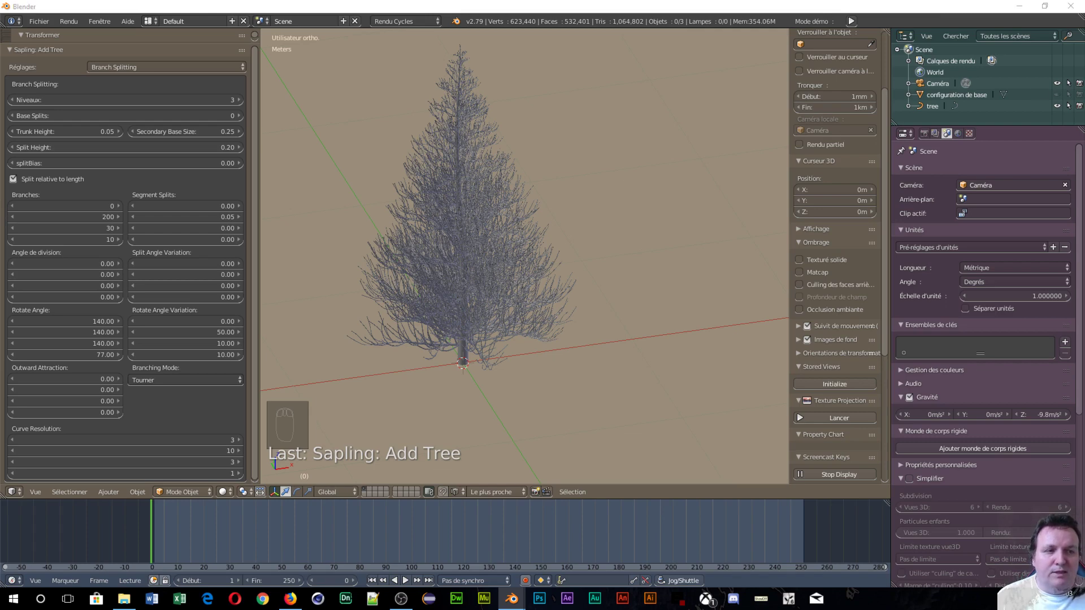
# - Set the third Branches value to 60 in the Branch Splitting settings and inspect the branches up close
pyautogui.click(101, 226)
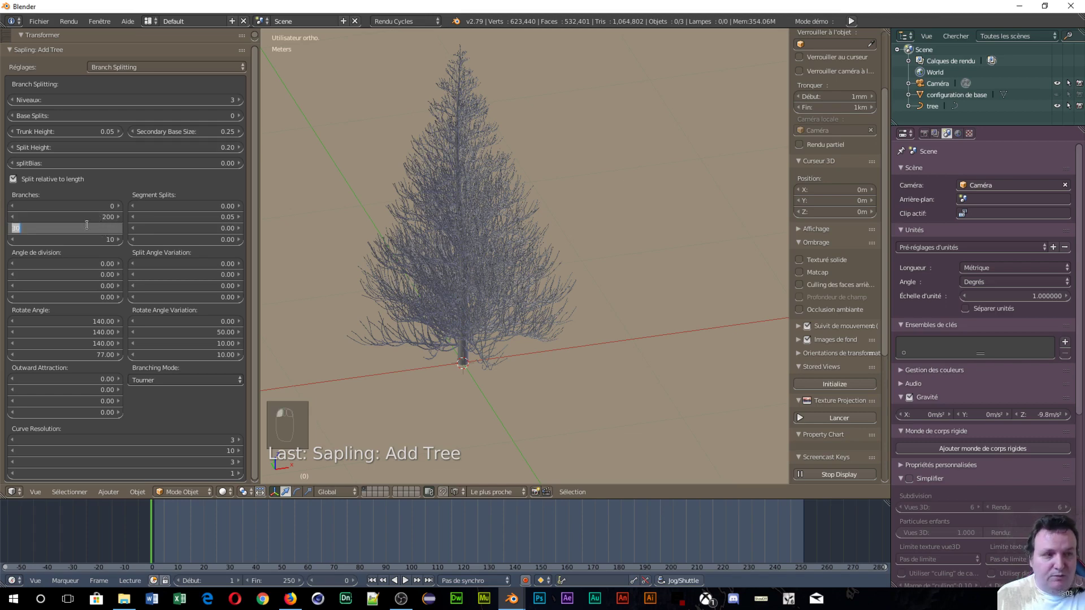
pyautogui.write('60')
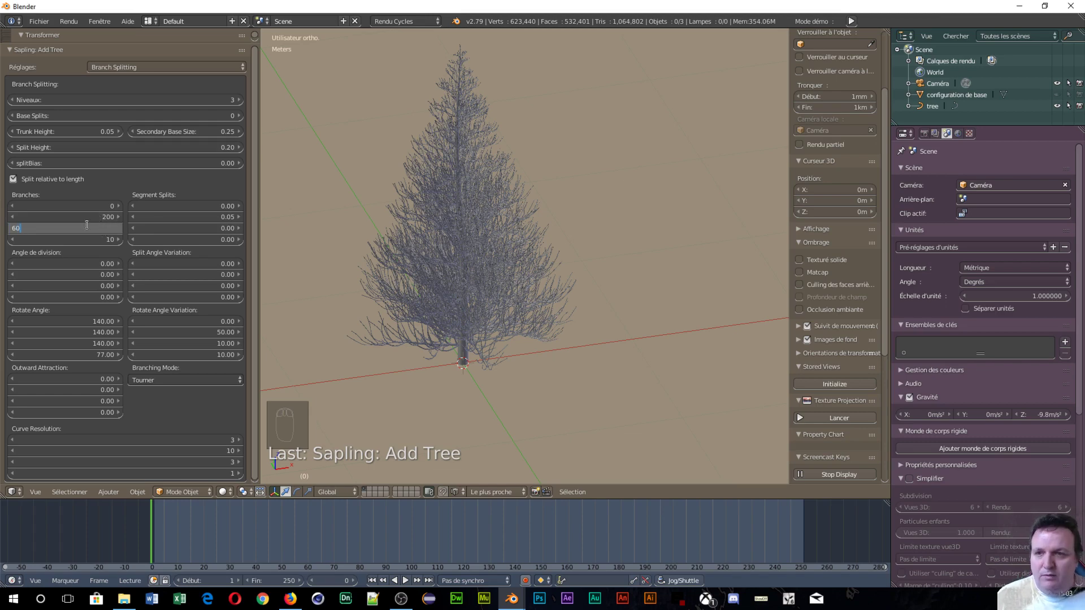
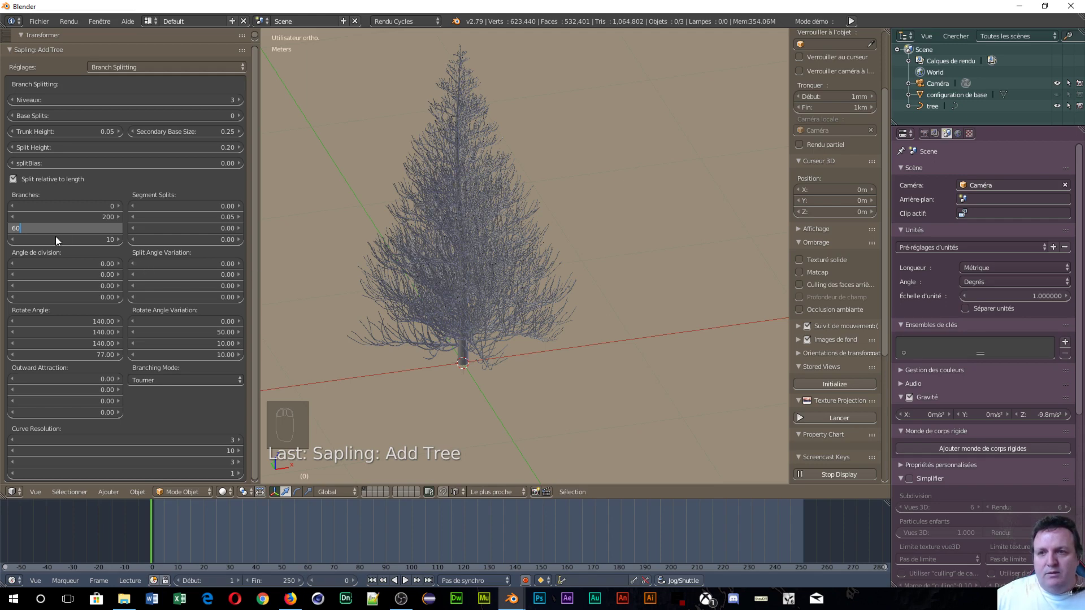
pyautogui.press('Return')
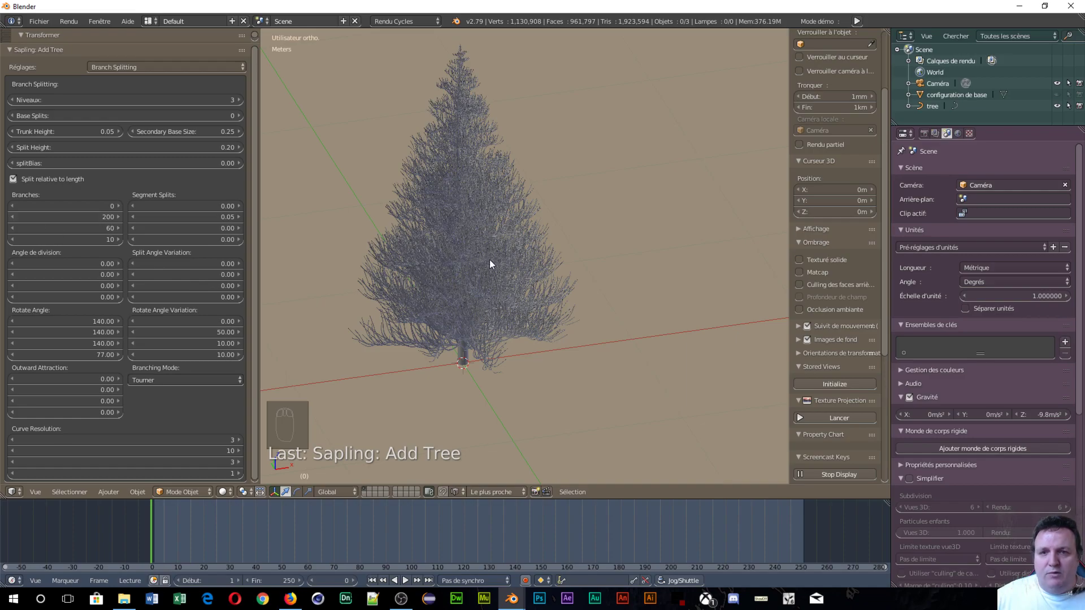
pyautogui.scroll(8, 489, 260)
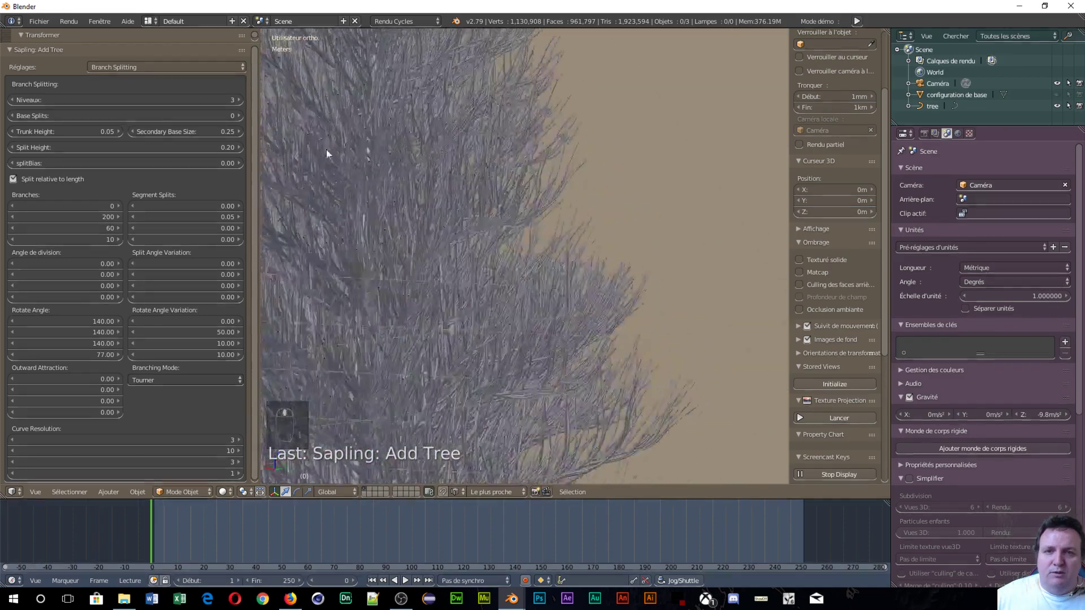
pyautogui.moveTo(327, 150); pyautogui.dragTo(433, 219, button='middle')
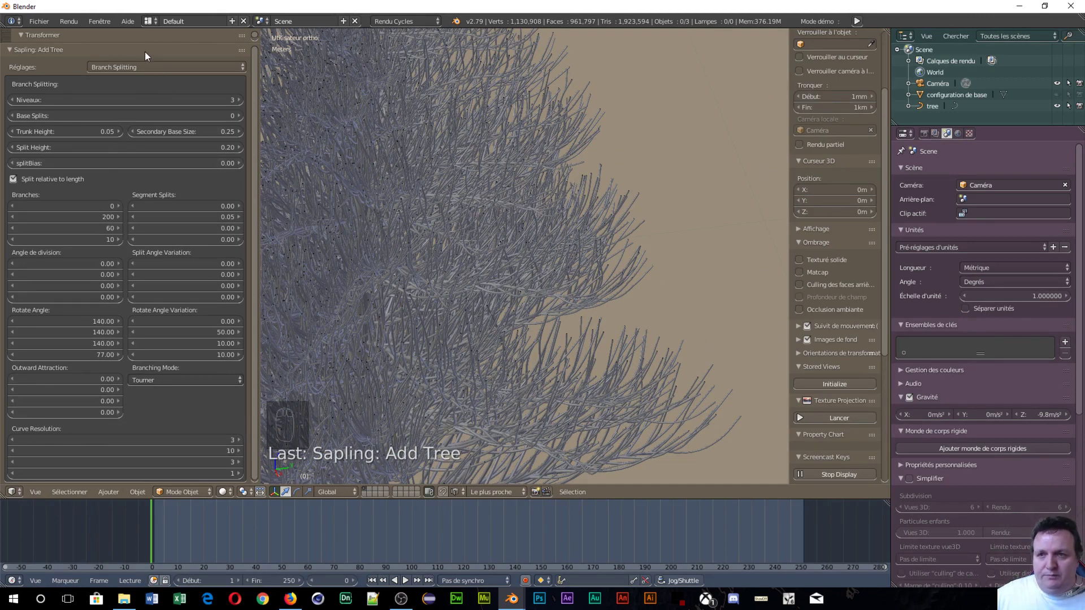
# - Set the third Length (Longueur) value to 0.3 in the Branch Growth settings and check the tree's shape
pyautogui.click(158, 66)
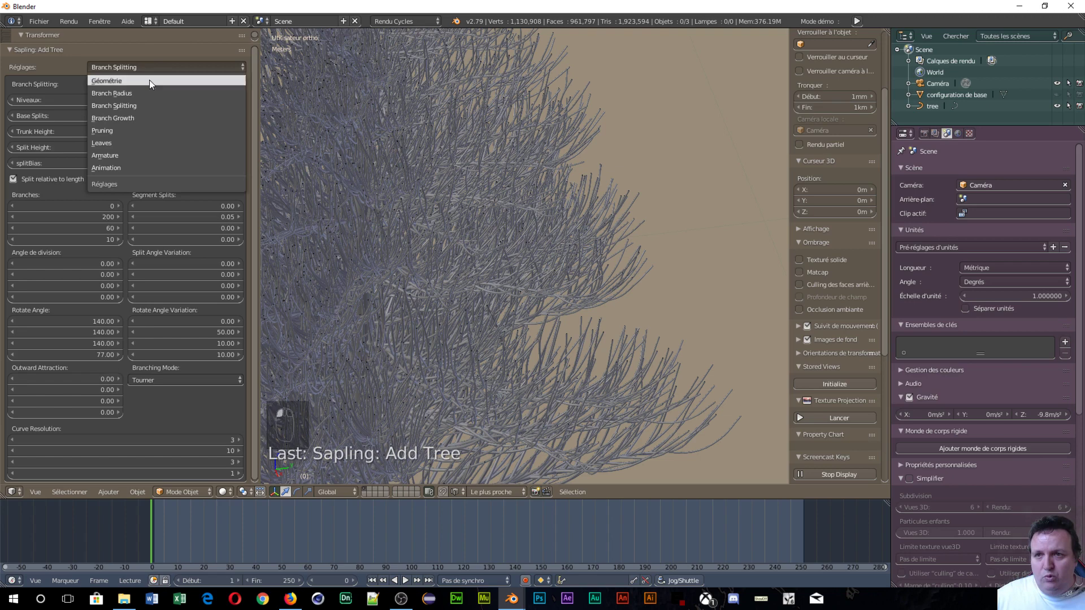
pyautogui.click(145, 117)
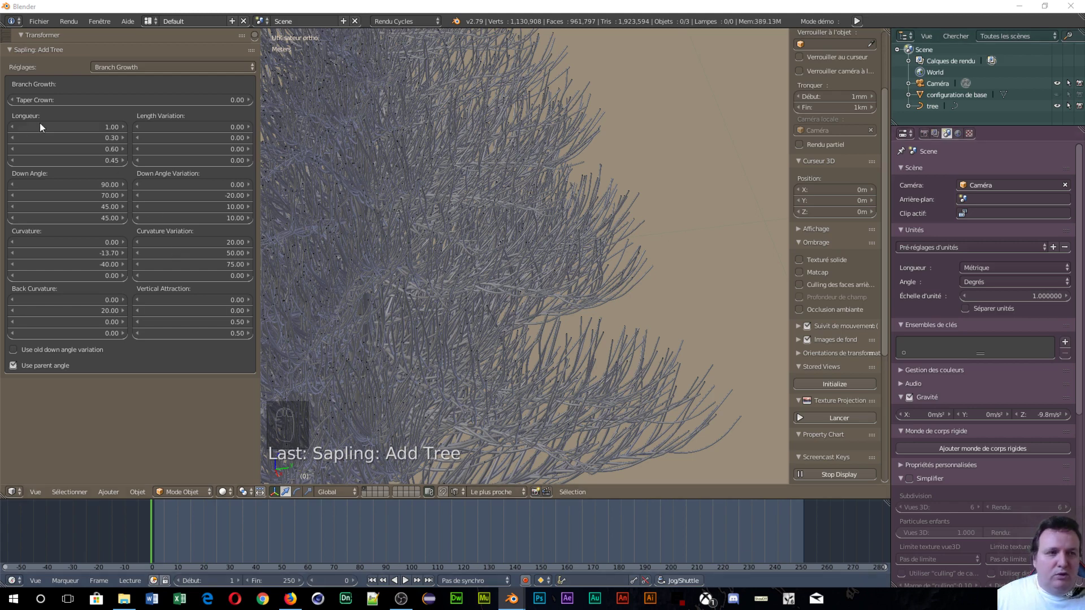
pyautogui.click(74, 149)
pyautogui.write('0.3')
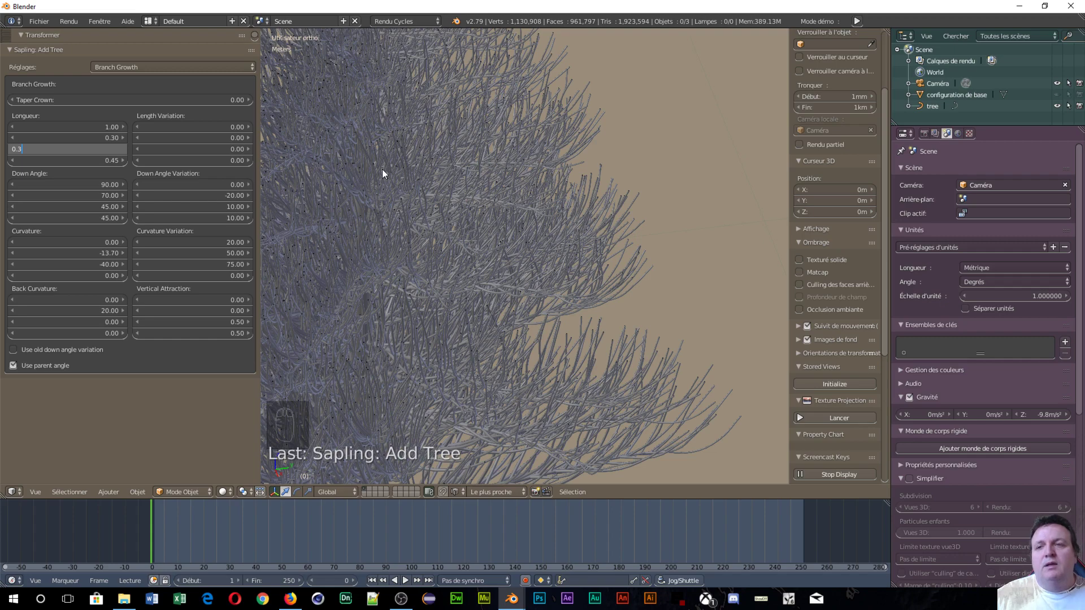
pyautogui.press('Return')
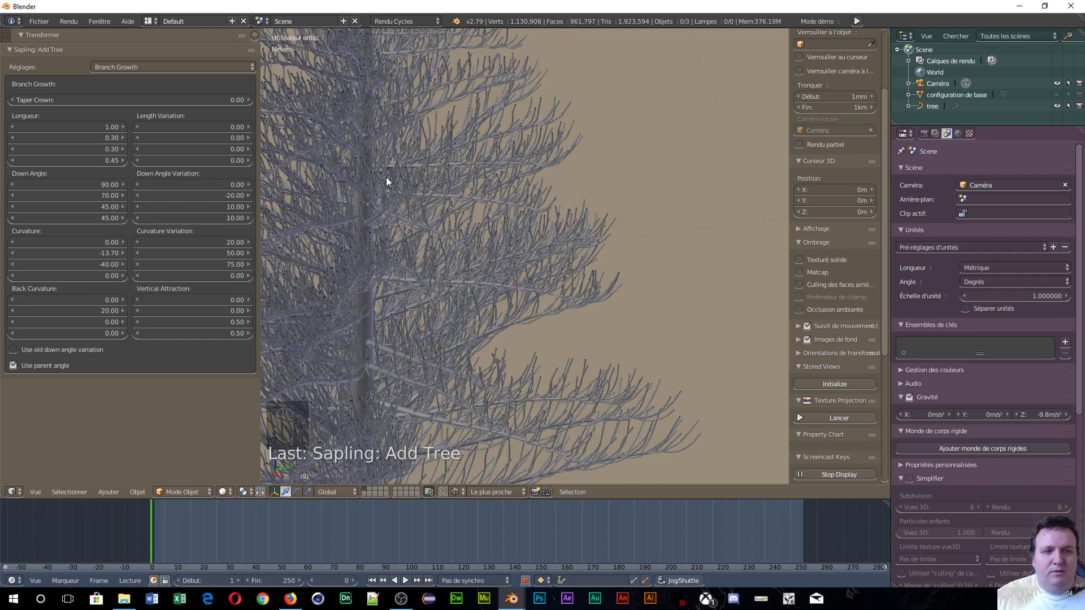
pyautogui.scroll(-6, 385, 177)
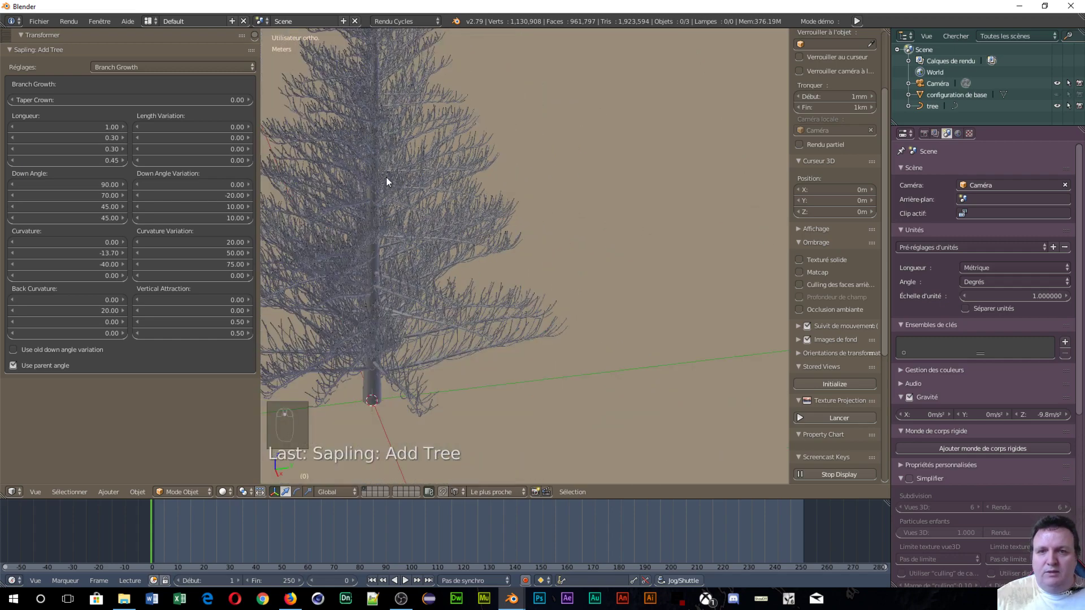
pyautogui.moveTo(529, 105); pyautogui.dragTo(470, 134, button='middle')
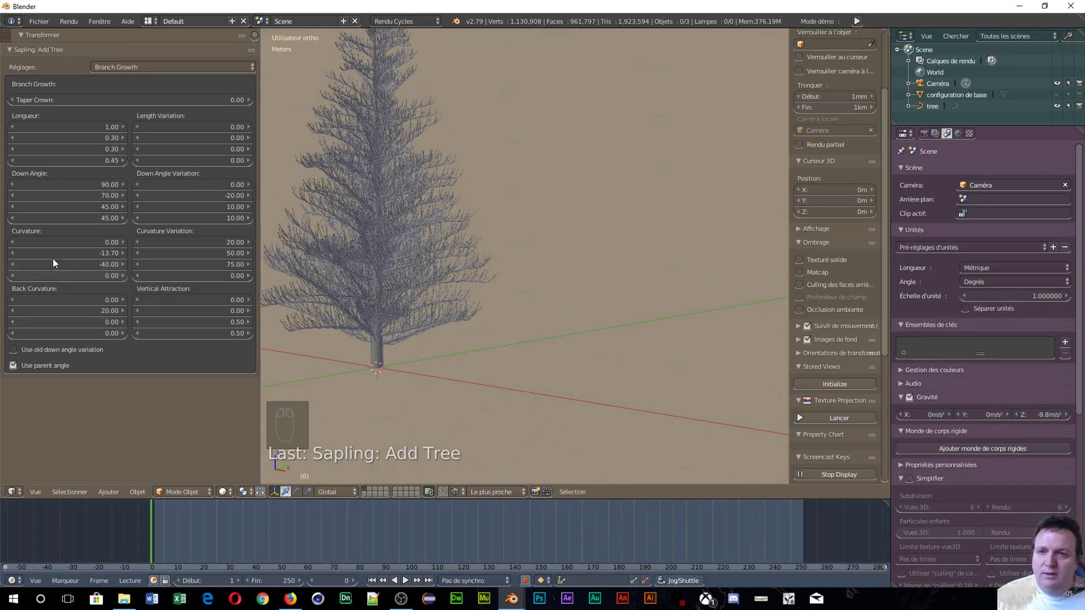
# - Inspect the branches up close and adjust the third Down Angle value to about 47.19
pyautogui.scroll(1, 442, 260)
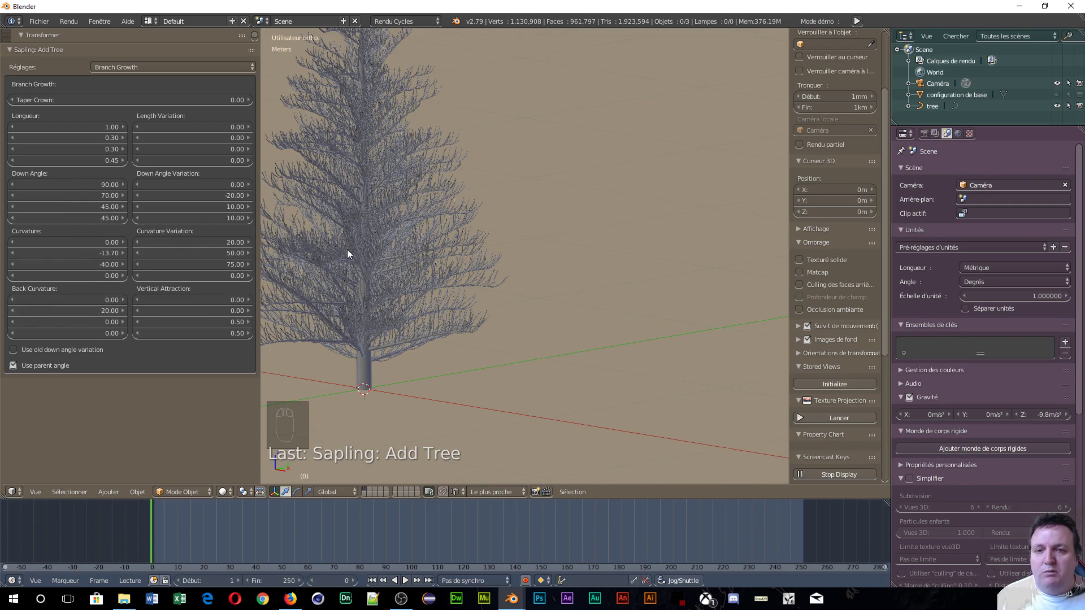
pyautogui.scroll(8, 483, 250)
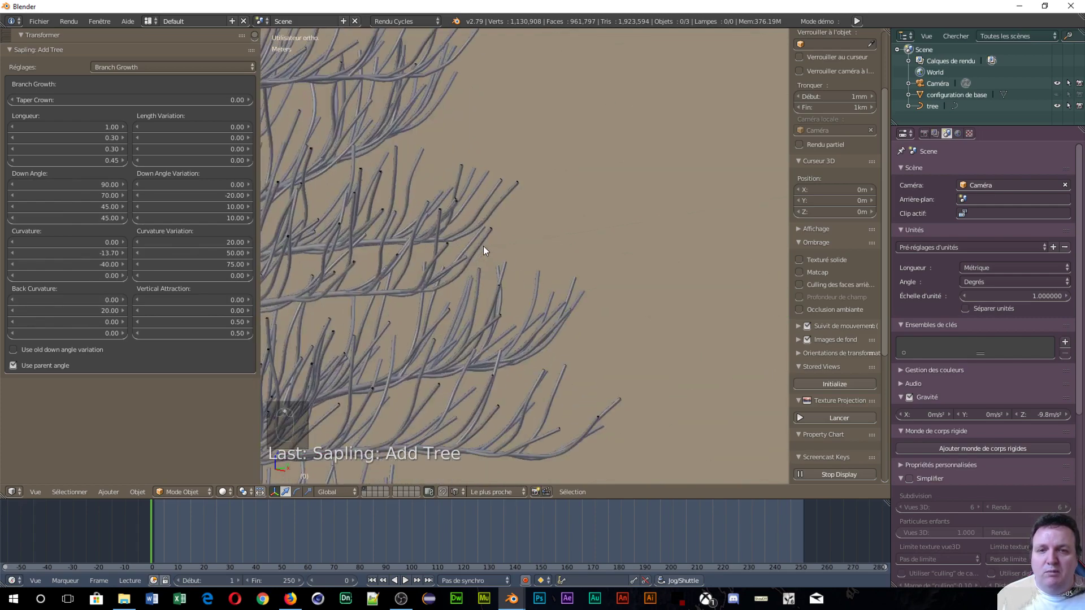
pyautogui.scroll(3, 484, 246)
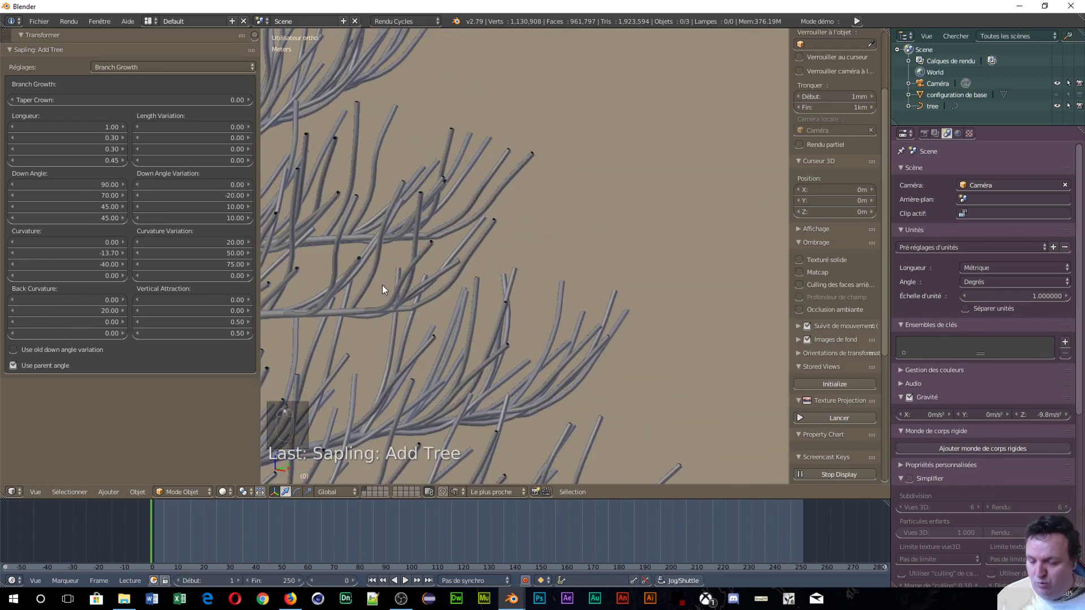
pyautogui.moveTo(382, 285); pyautogui.dragTo(468, 321, button='middle')
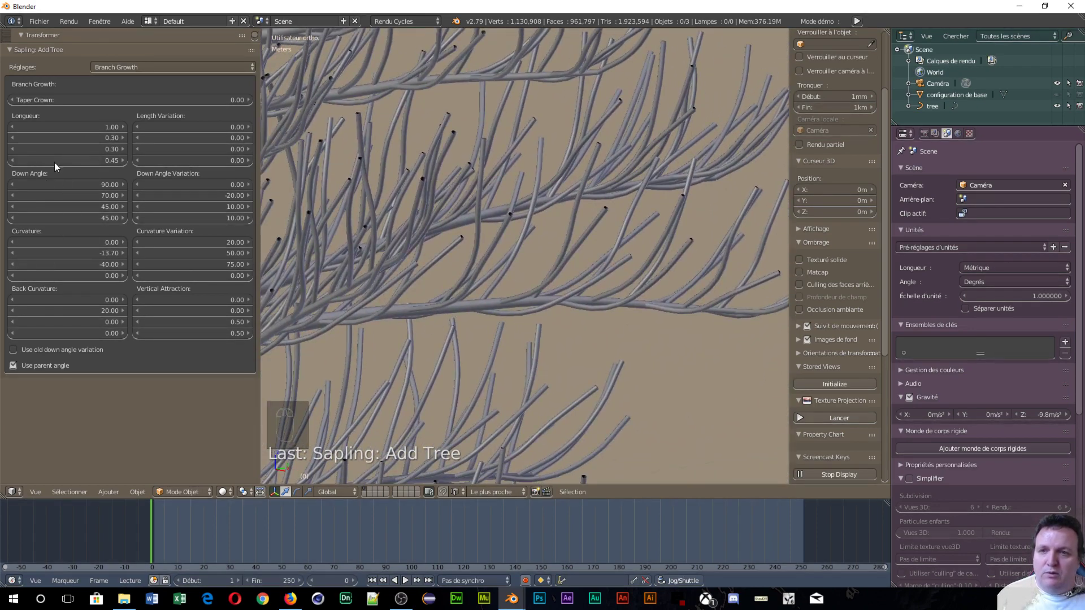
pyautogui.moveTo(36, 207); pyautogui.dragTo(35, 207)
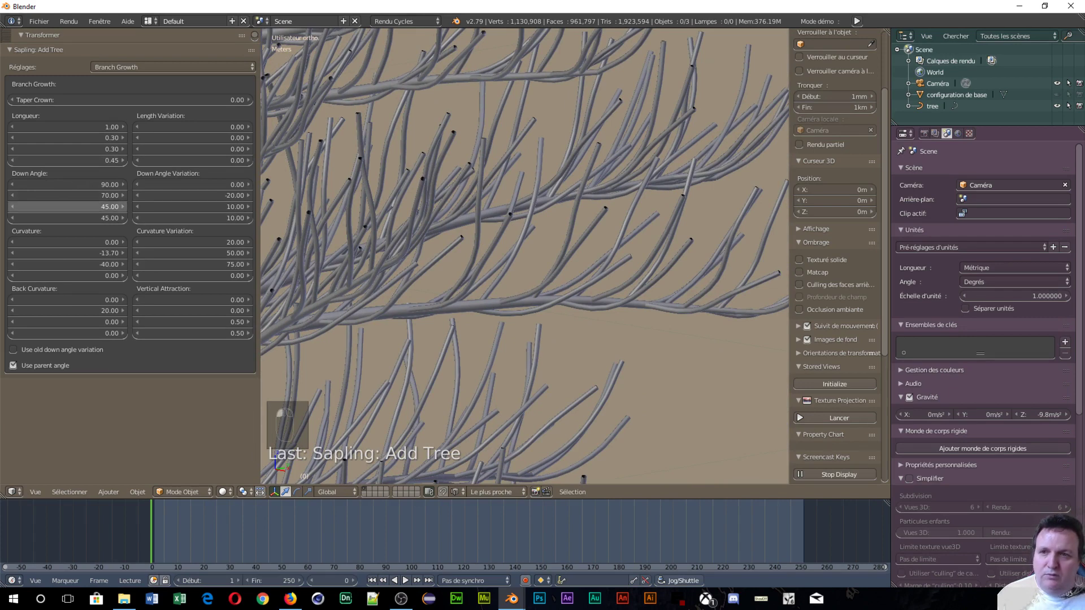
pyautogui.moveTo(35, 206); pyautogui.dragTo(37, 207)
pyautogui.moveTo(37, 207); pyautogui.dragTo(74, 207)
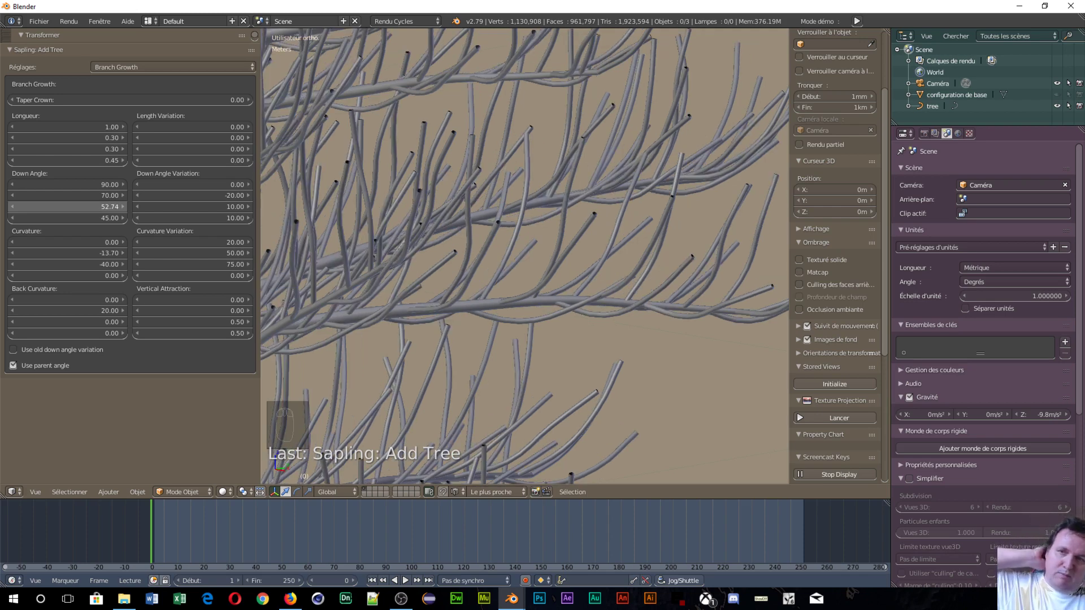
pyautogui.moveTo(73, 207); pyautogui.dragTo(51, 207)
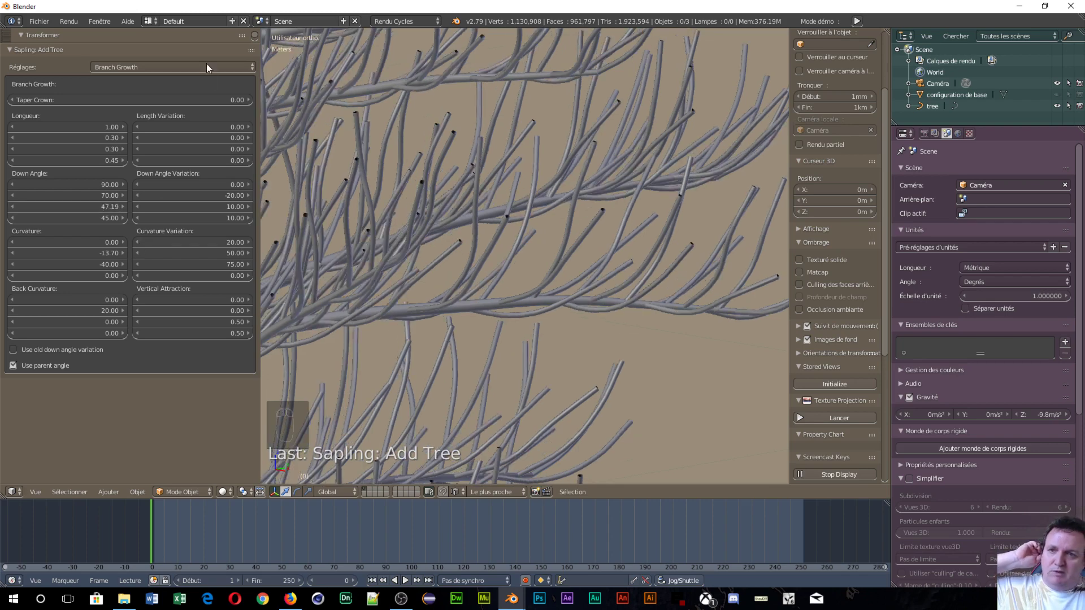
# - Set the third Branches value to 30 in the Branch Splitting settings
pyautogui.click(165, 69)
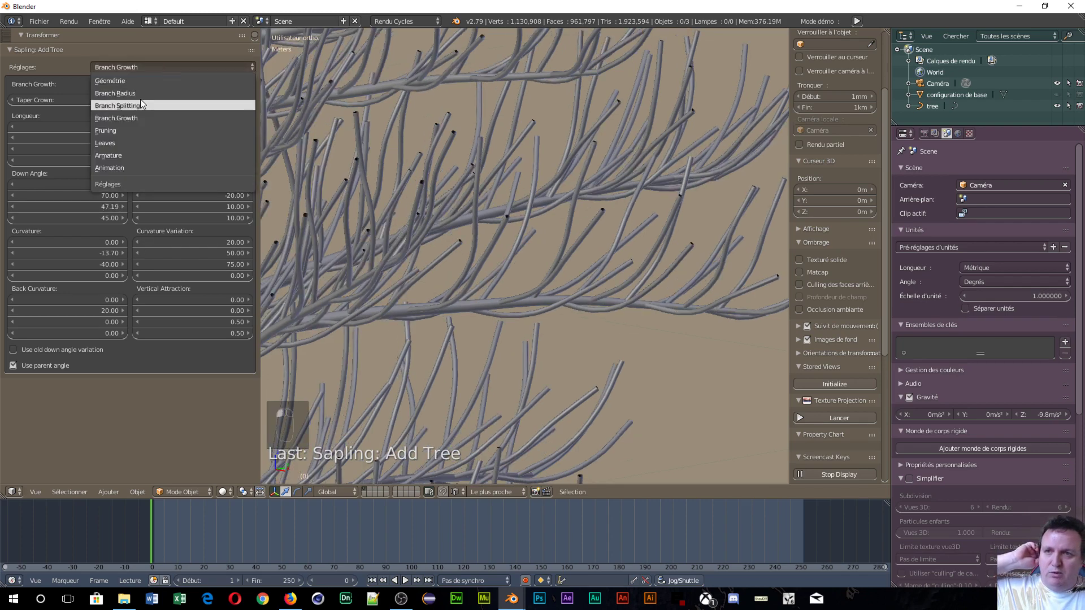
pyautogui.click(131, 105)
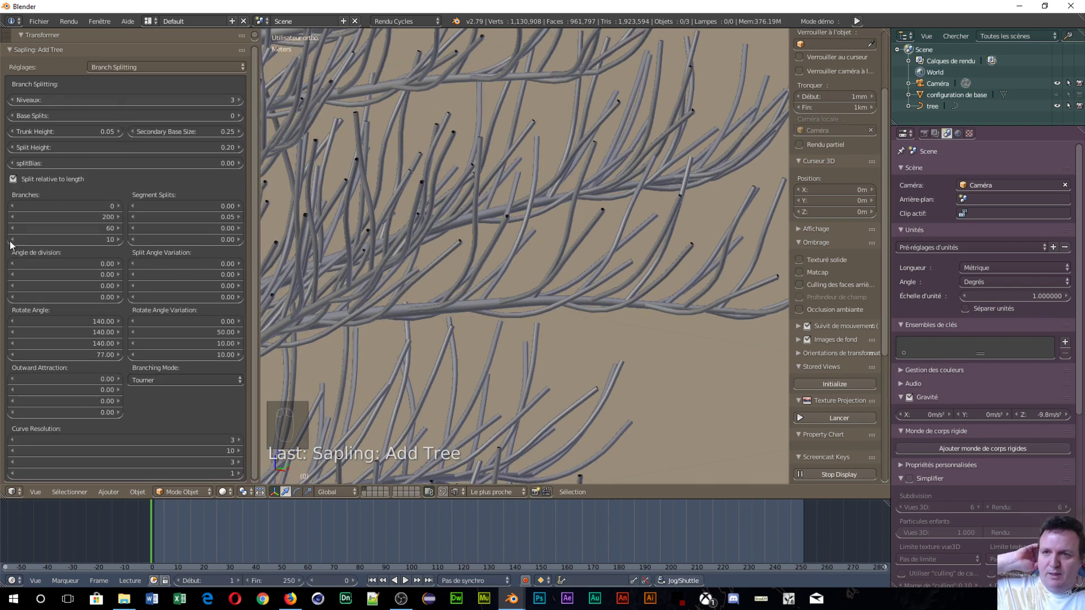
pyautogui.click(50, 232)
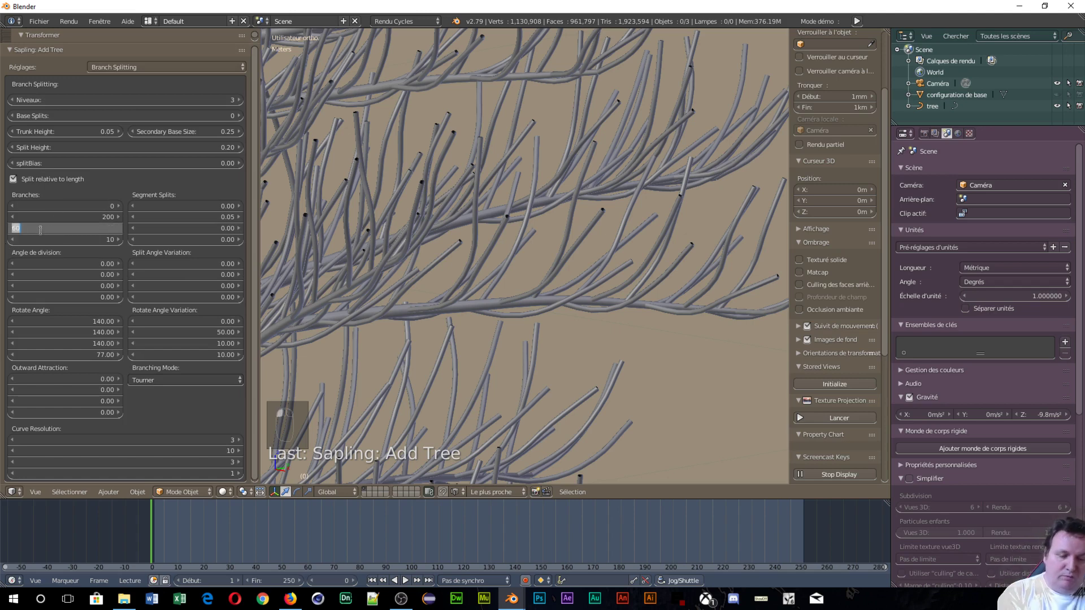
pyautogui.write('30')
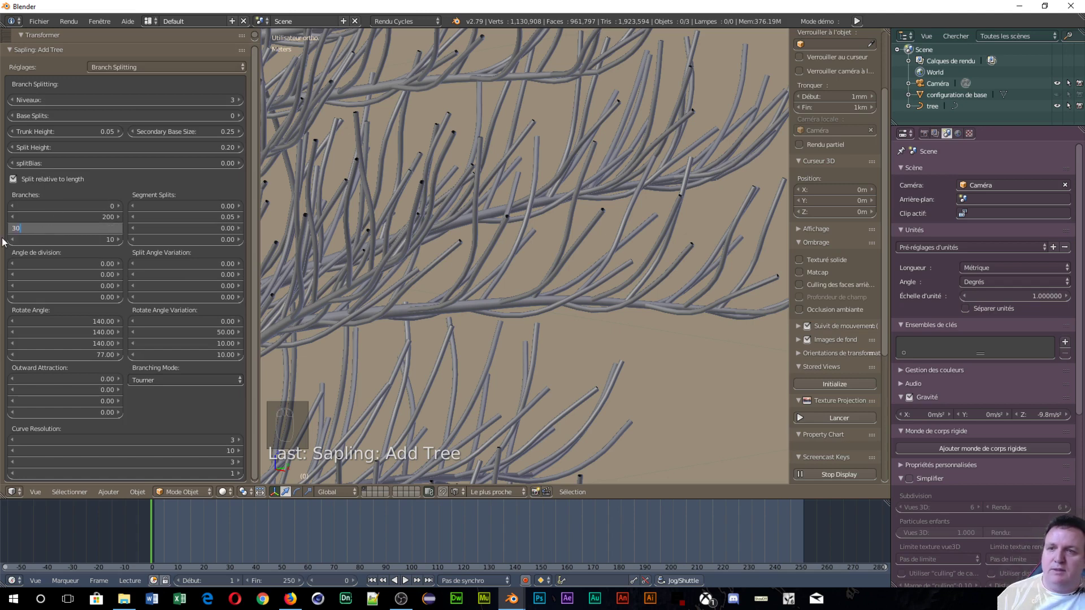
pyautogui.press('Return')
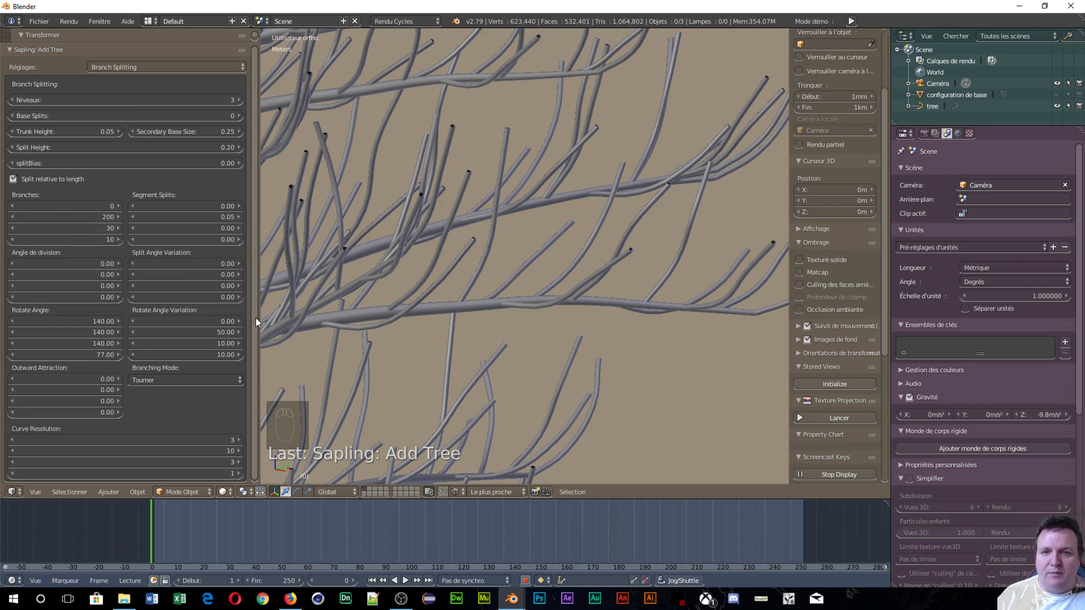
# - Try a stronger third Curvature value in the Branch Growth settings, and set it to -30
pyautogui.click(187, 66)
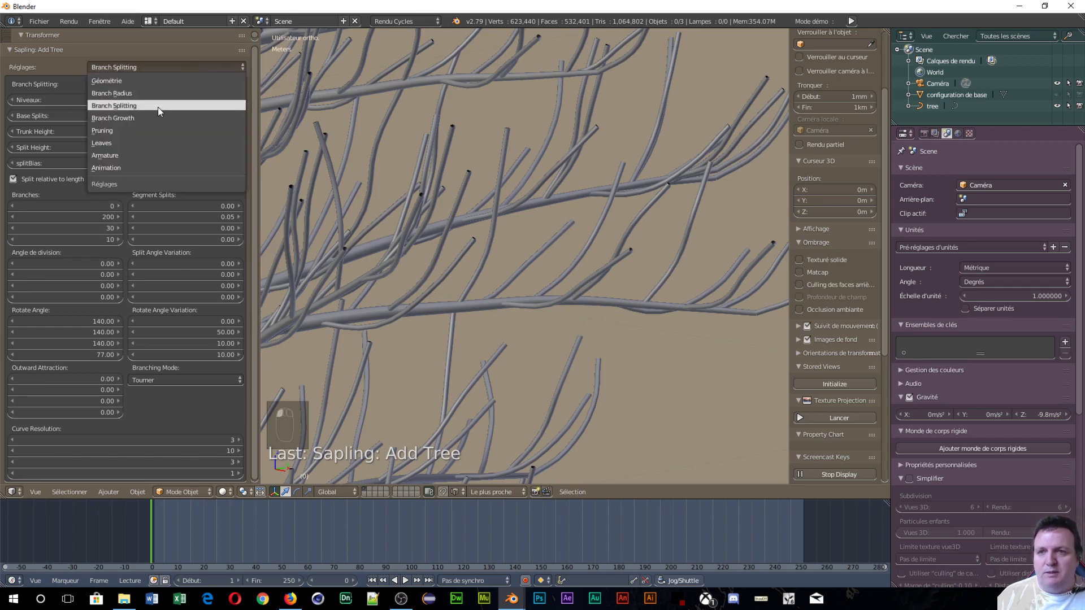
pyautogui.click(147, 118)
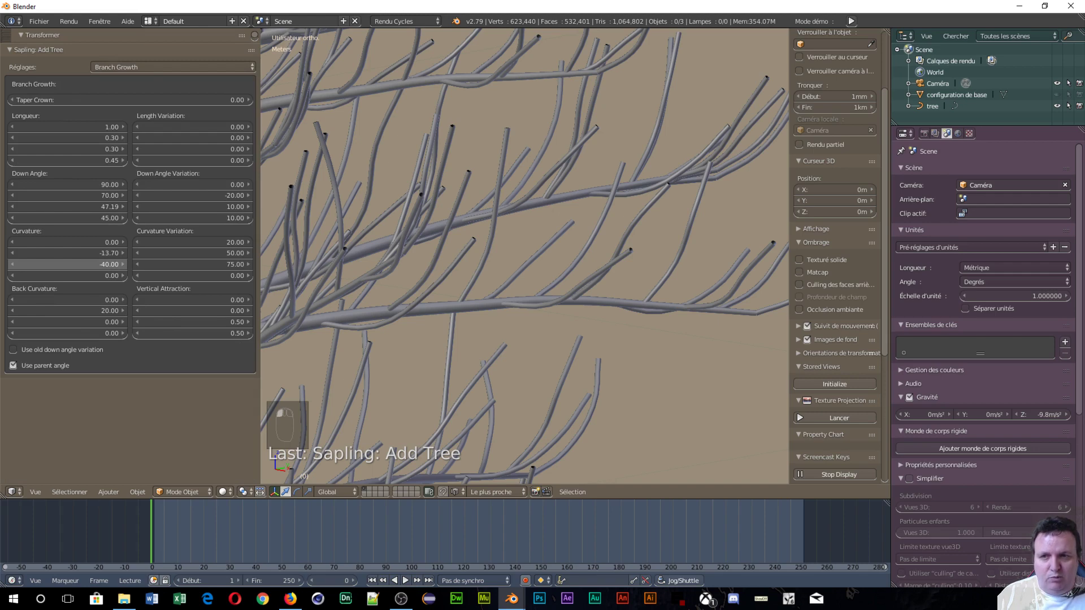
pyautogui.moveTo(66, 264); pyautogui.dragTo(44, 269)
pyautogui.click(60, 264)
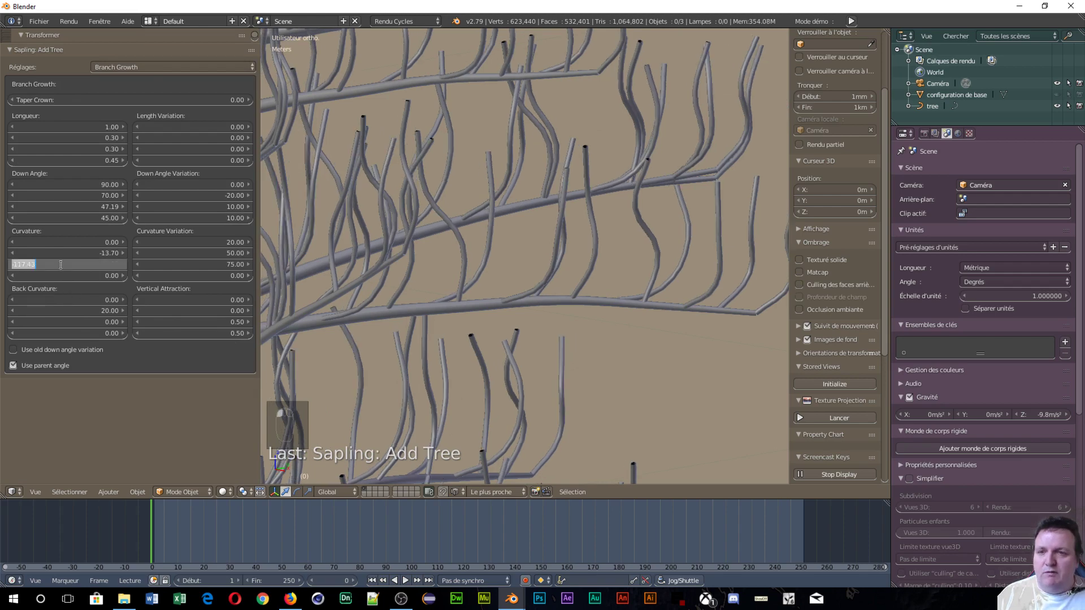
pyautogui.write('-30')
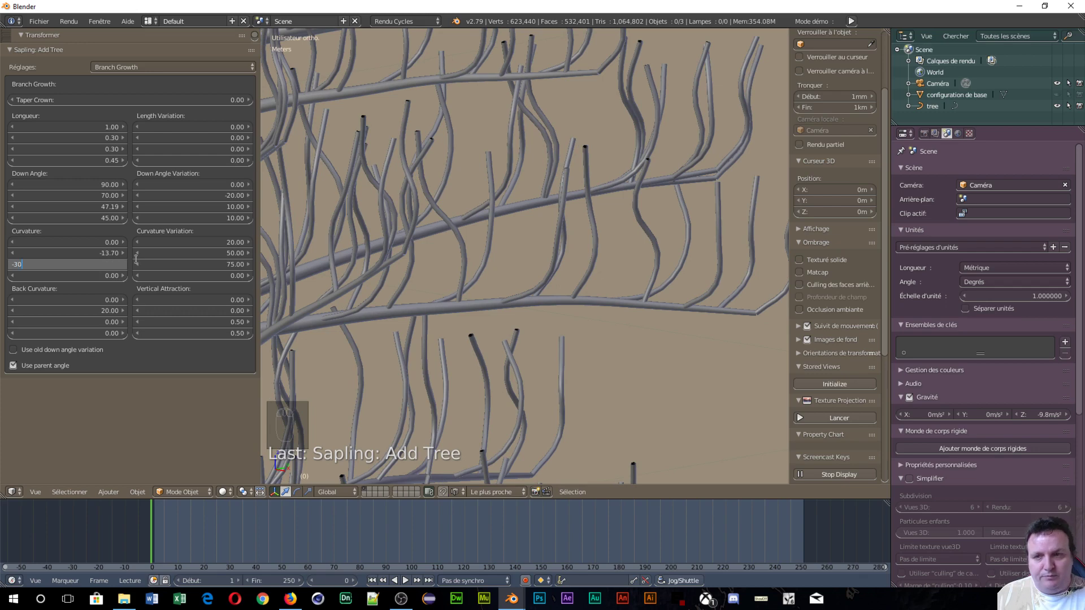
pyautogui.press('Return')
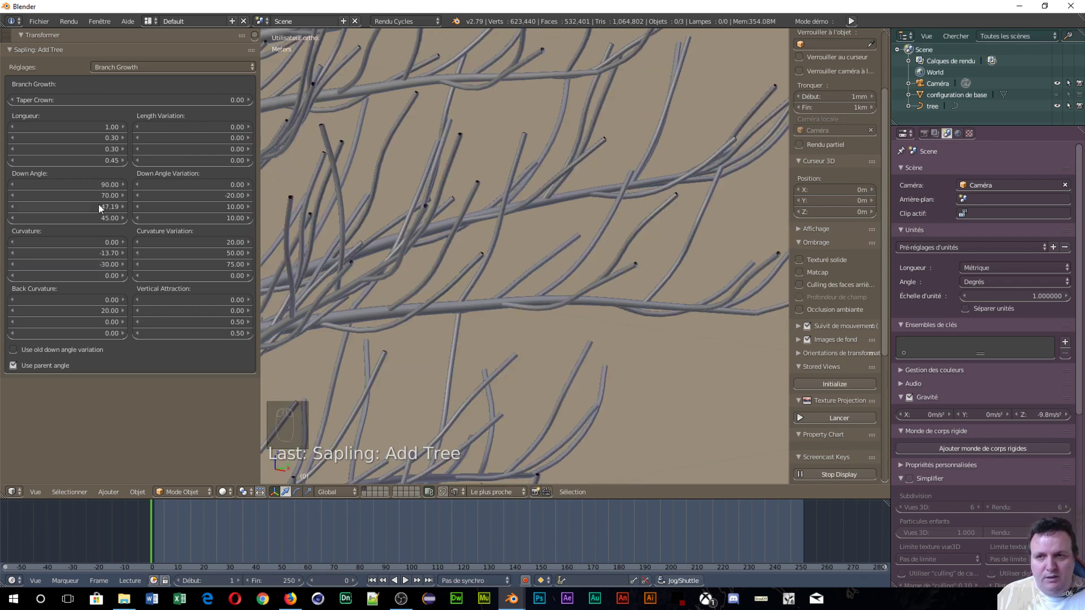
# - Set the third Down Angle value to 45 and view the whole tree
pyautogui.click(93, 208)
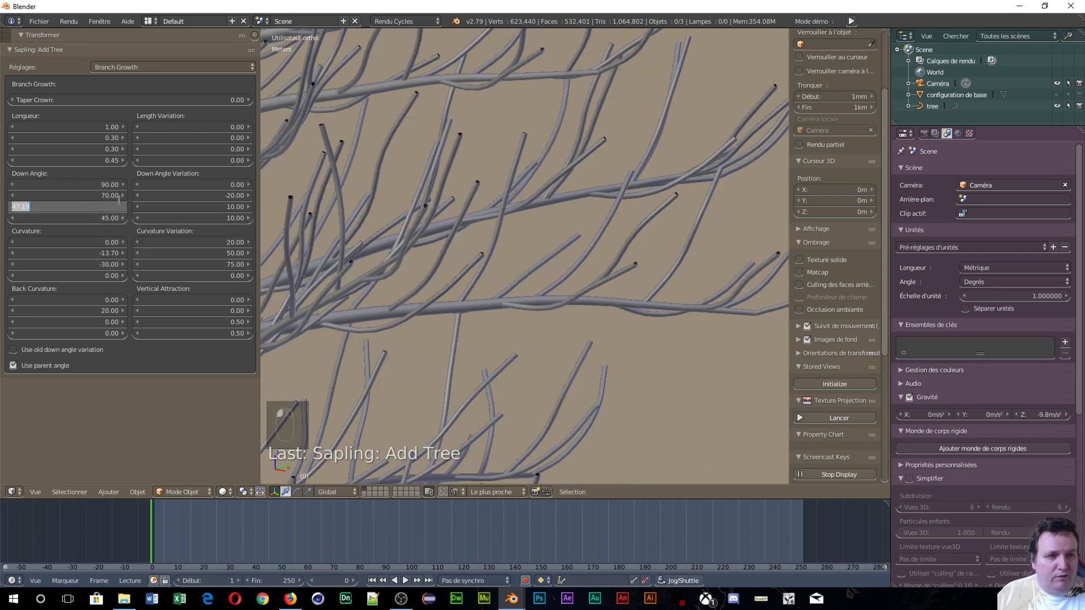
pyautogui.write('45')
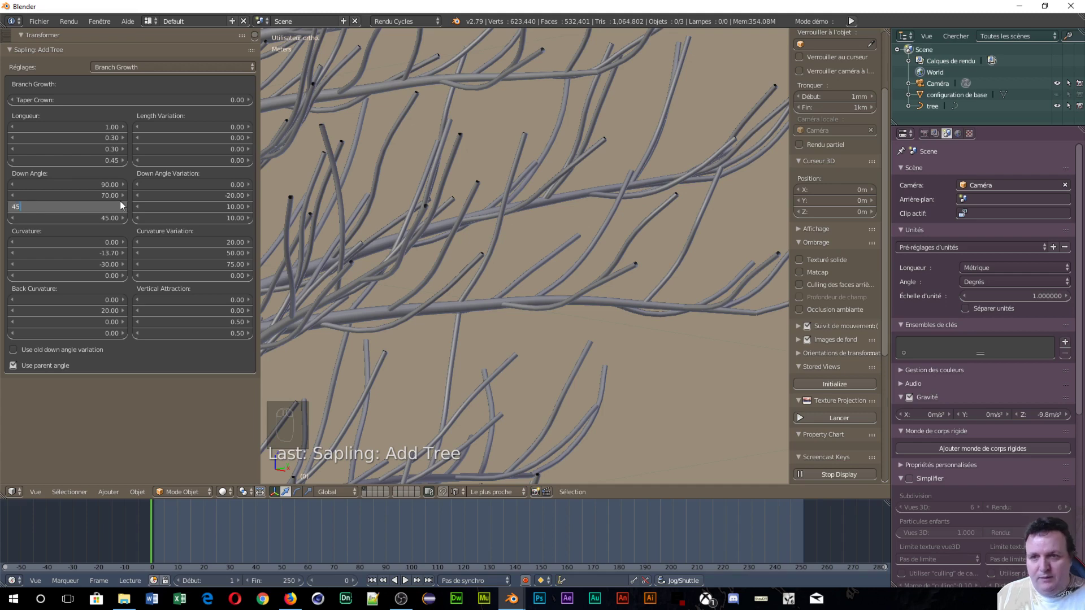
pyautogui.press('Return')
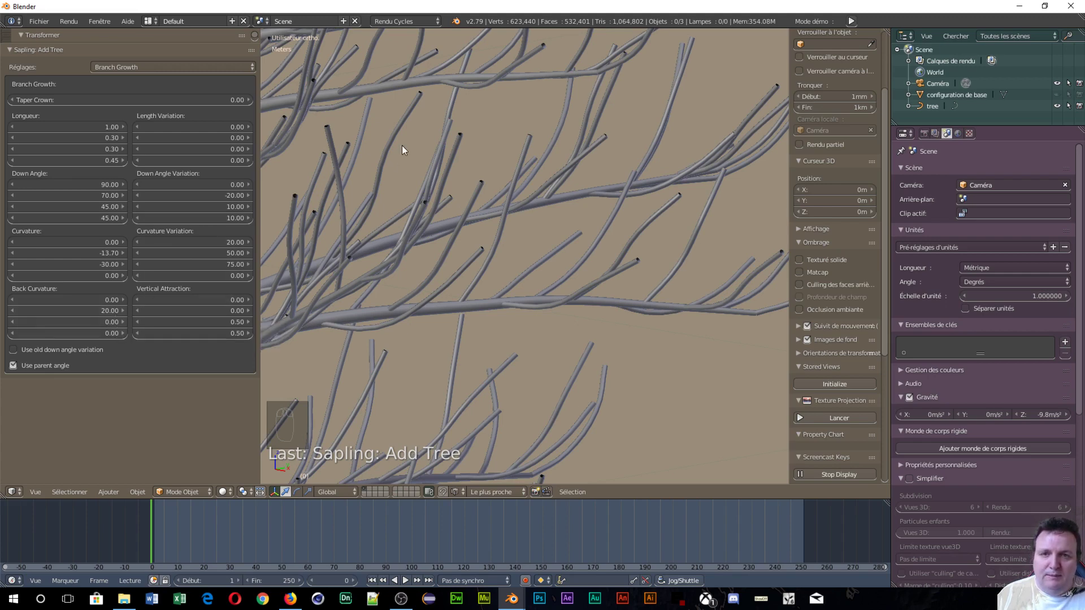
pyautogui.scroll(-10, 406, 146)
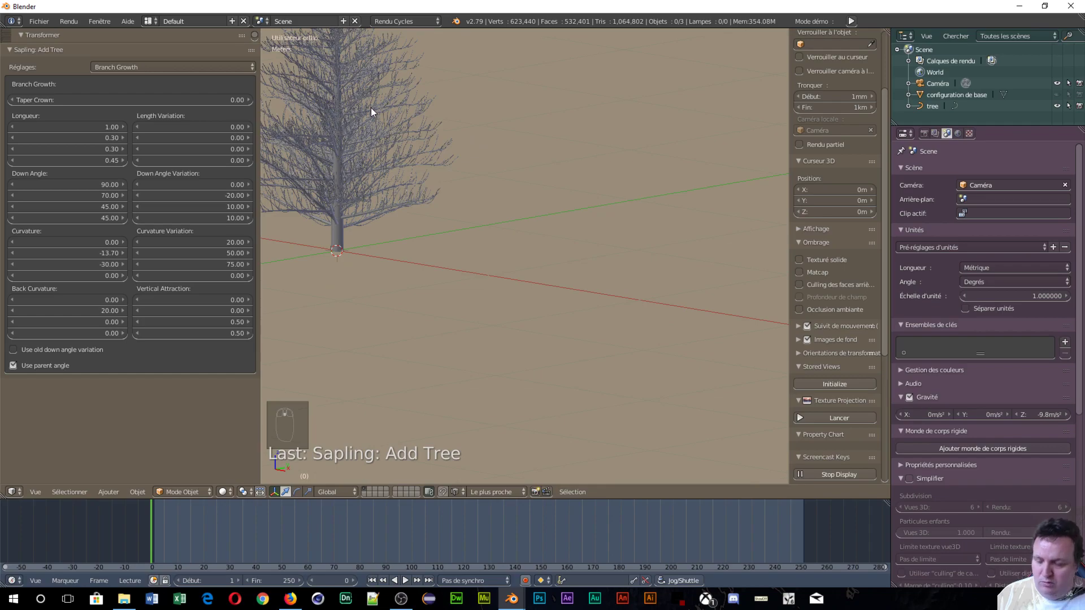
pyautogui.moveTo(371, 107); pyautogui.dragTo(571, 255, button='middle')
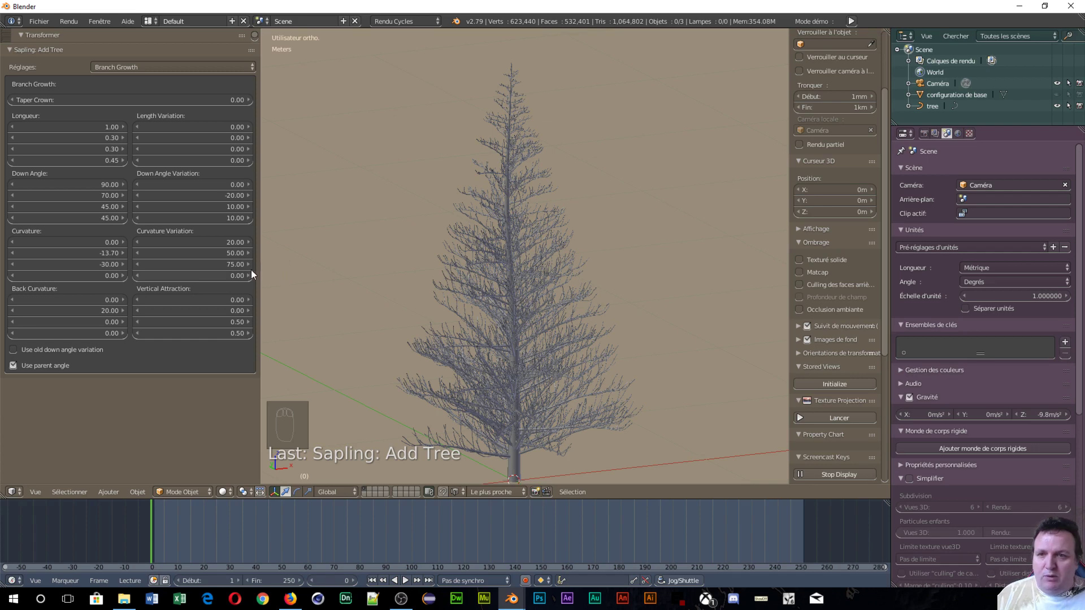
# - Set the third Curvature Variation value to 50 in the Branch Growth settings
pyautogui.click(208, 267)
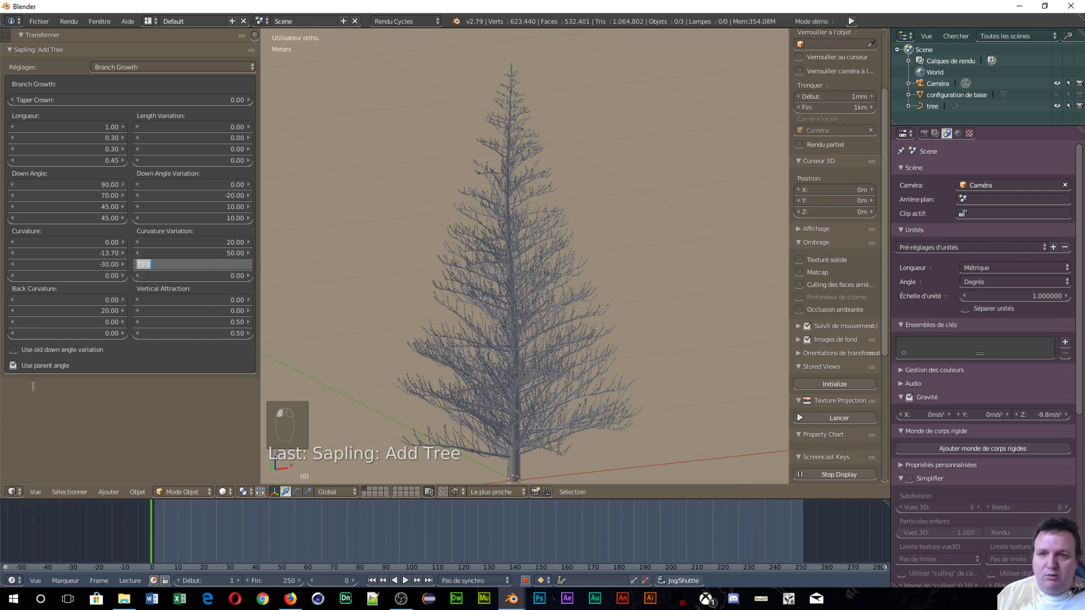
pyautogui.write('50')
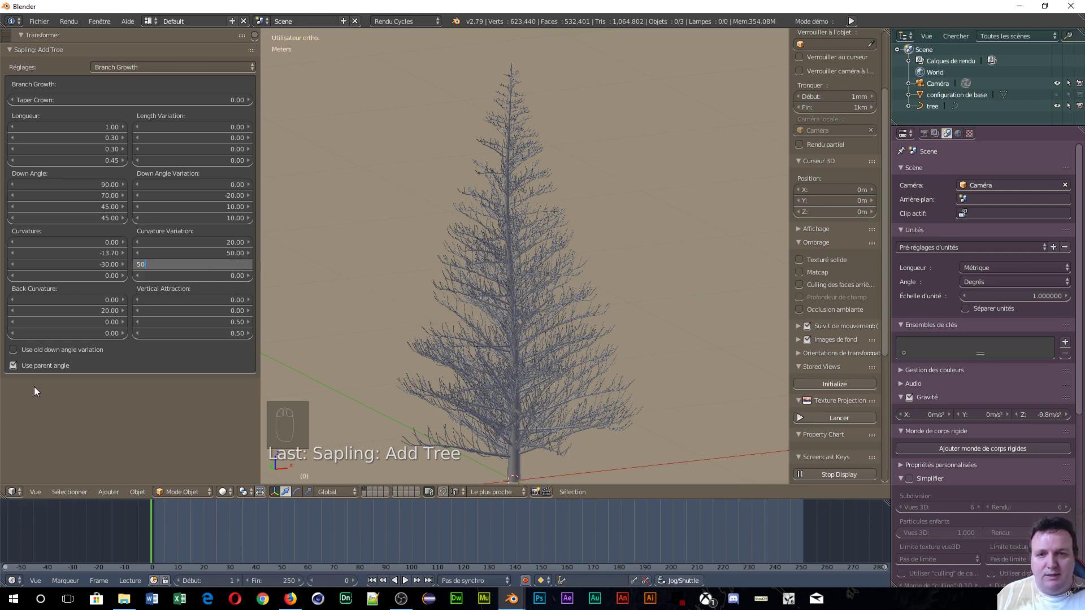
pyautogui.press('Return')
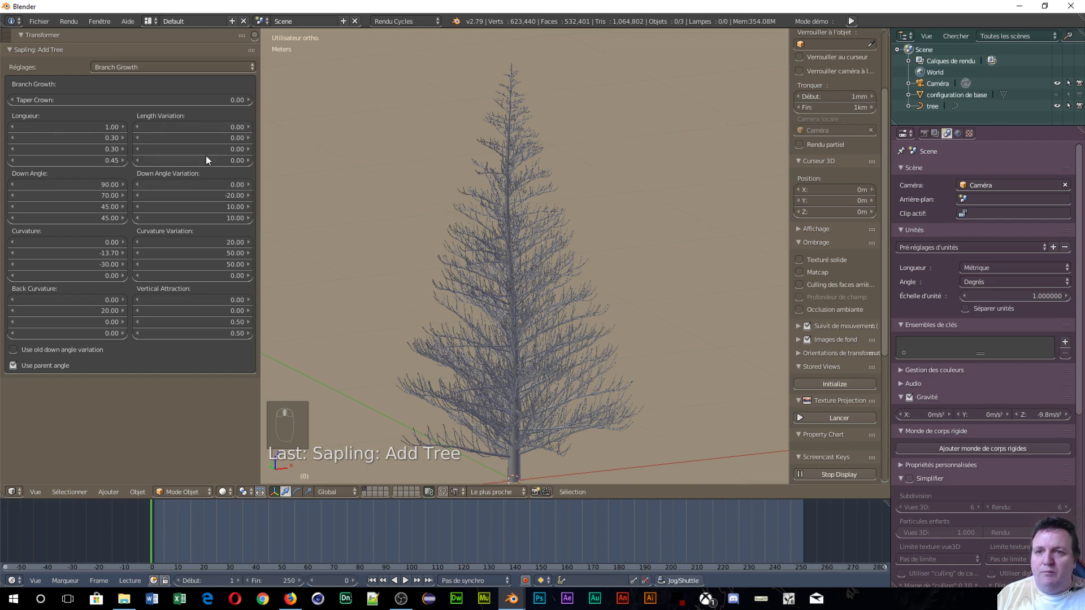
# - Set the second and third Length Variation values to 0.08
pyautogui.click(198, 136)
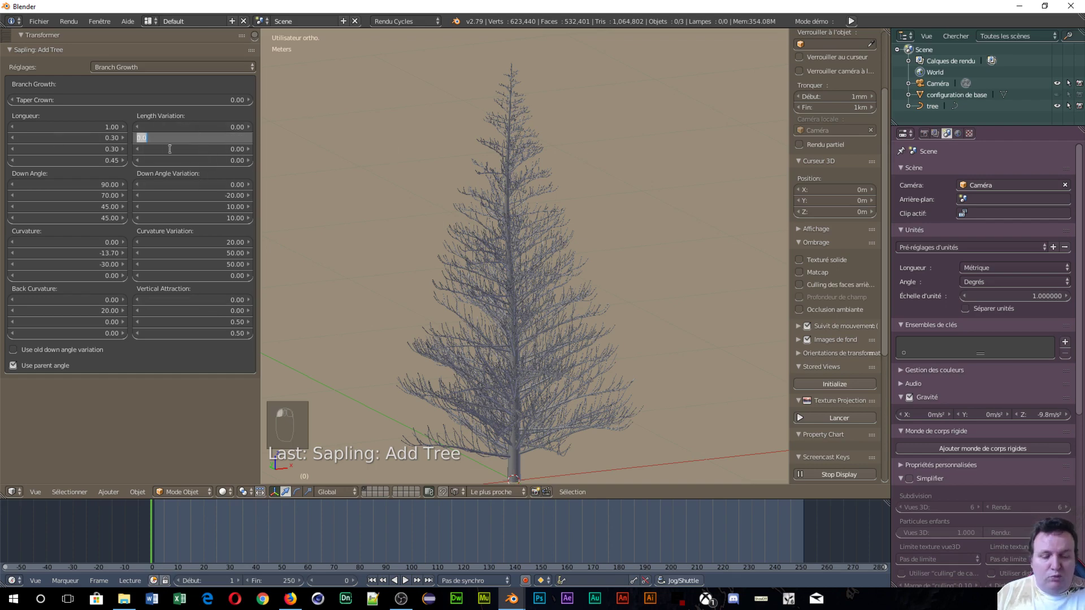
pyautogui.write('.0')
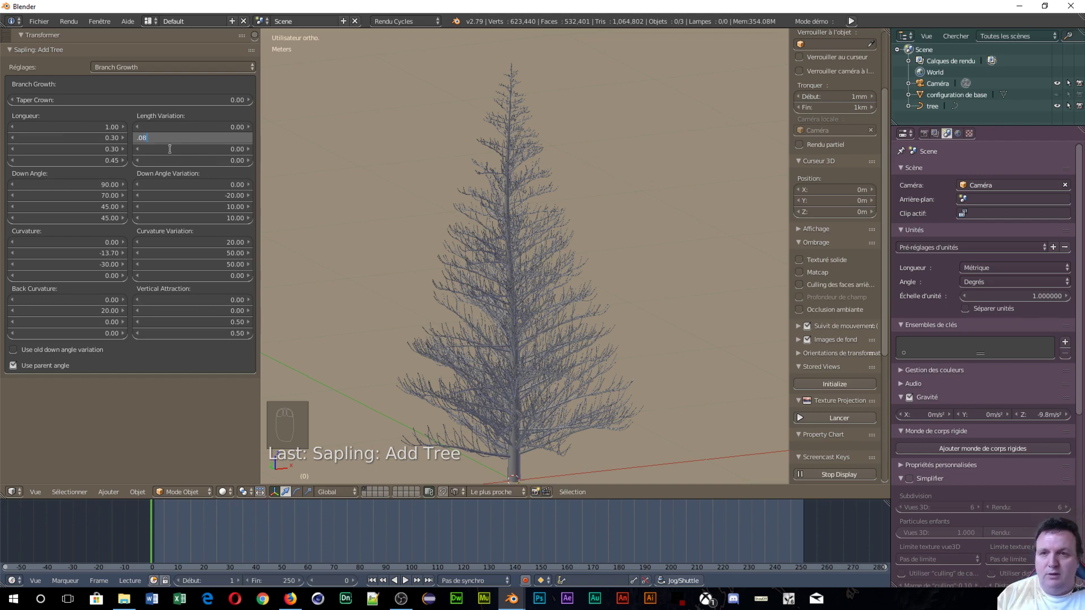
pyautogui.press('Tab')
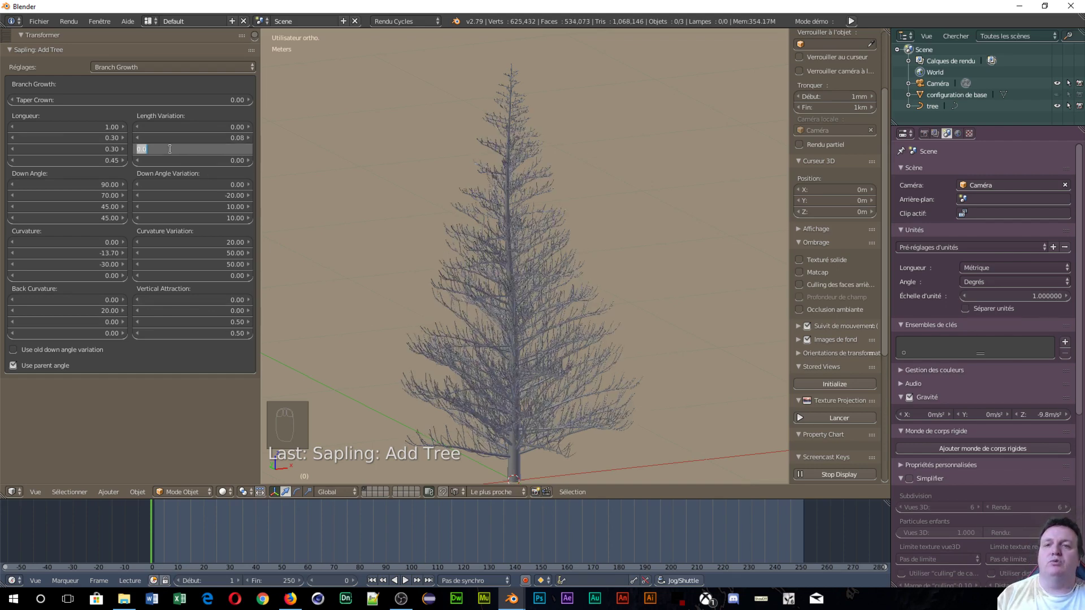
pyautogui.write('.088')
pyautogui.press('BackSpace')
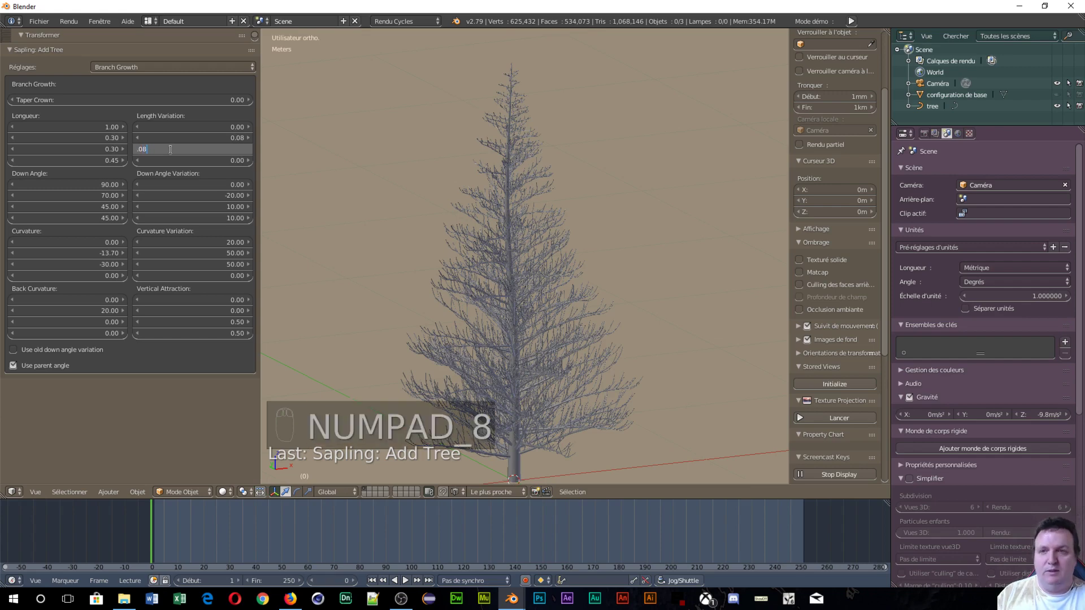
pyautogui.press('Return')
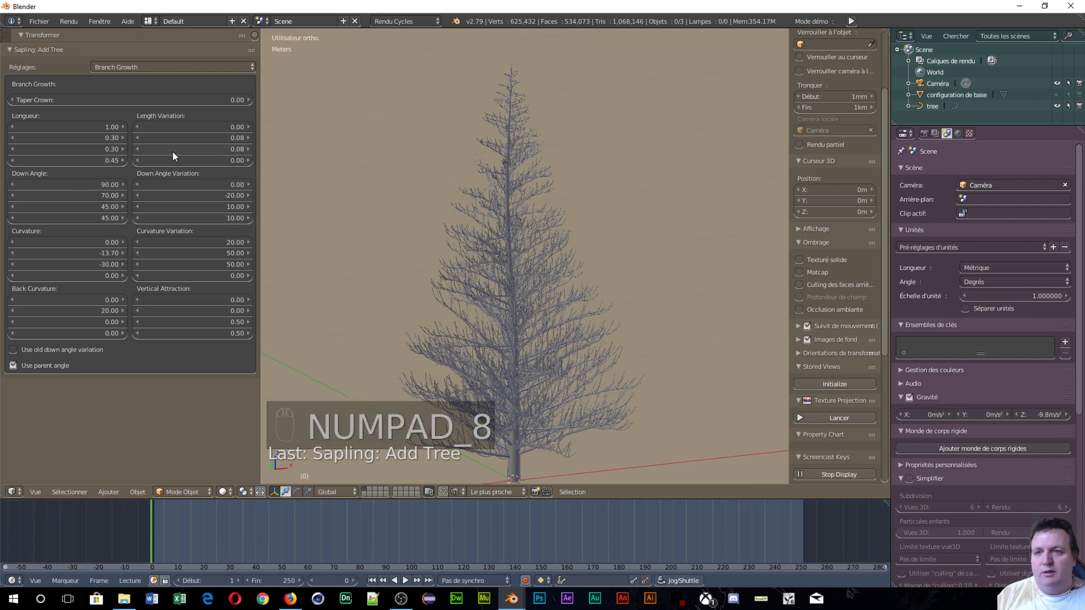
# - Set the third Branches value to 40 in the Branch Splitting settings and check the tree's density
pyautogui.click(158, 66)
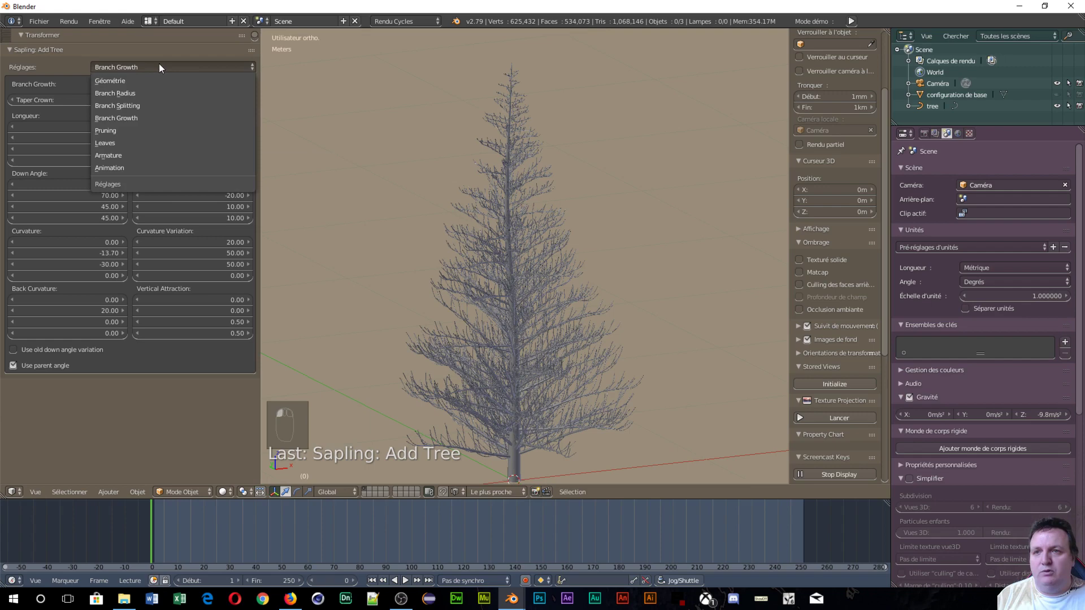
pyautogui.click(144, 105)
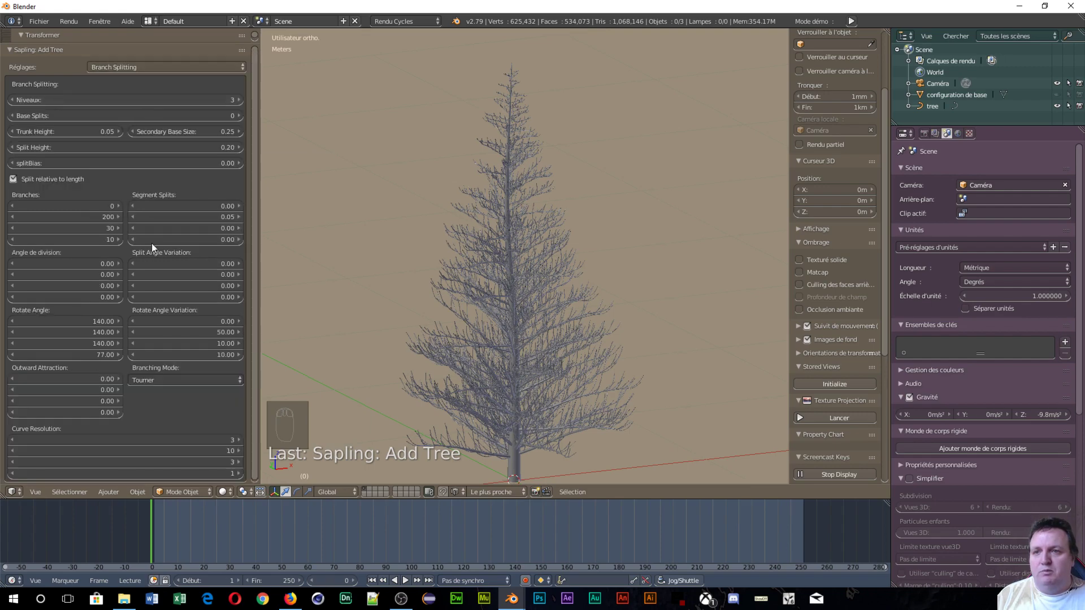
pyautogui.click(82, 228)
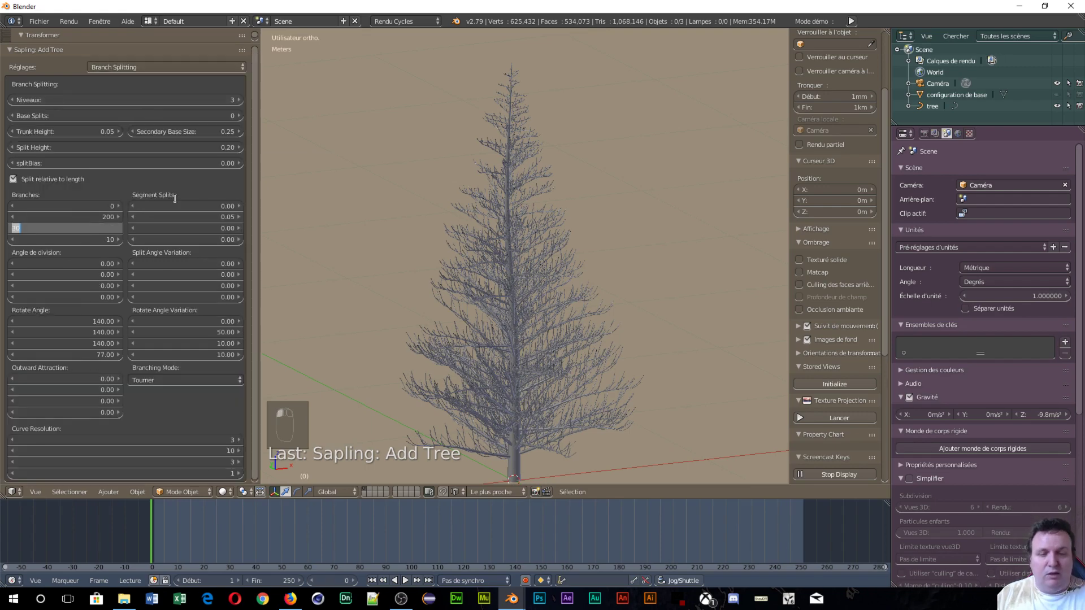
pyautogui.write('40')
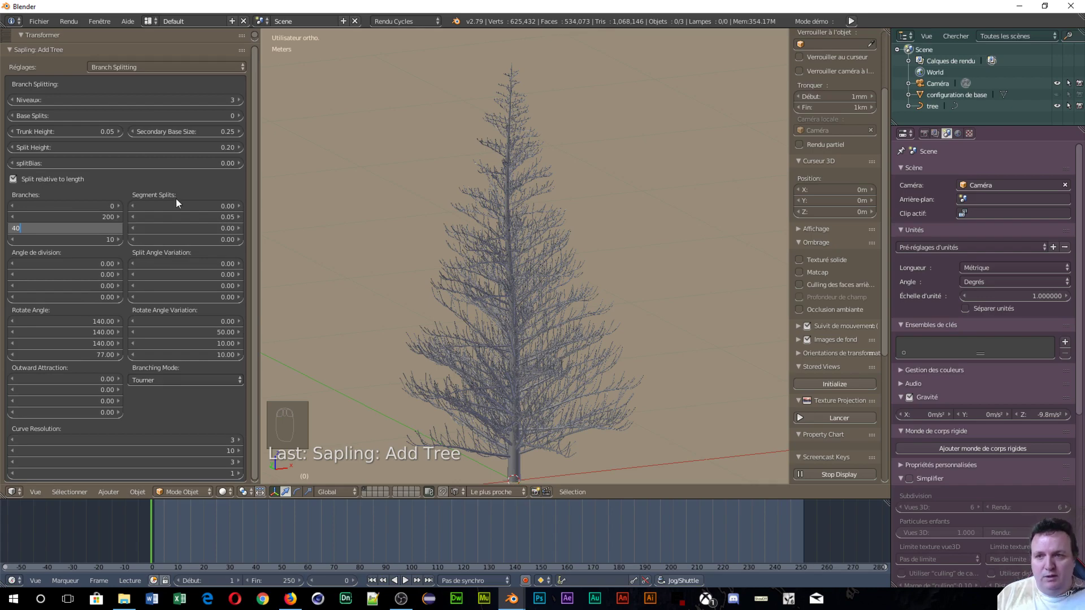
pyautogui.press('Return')
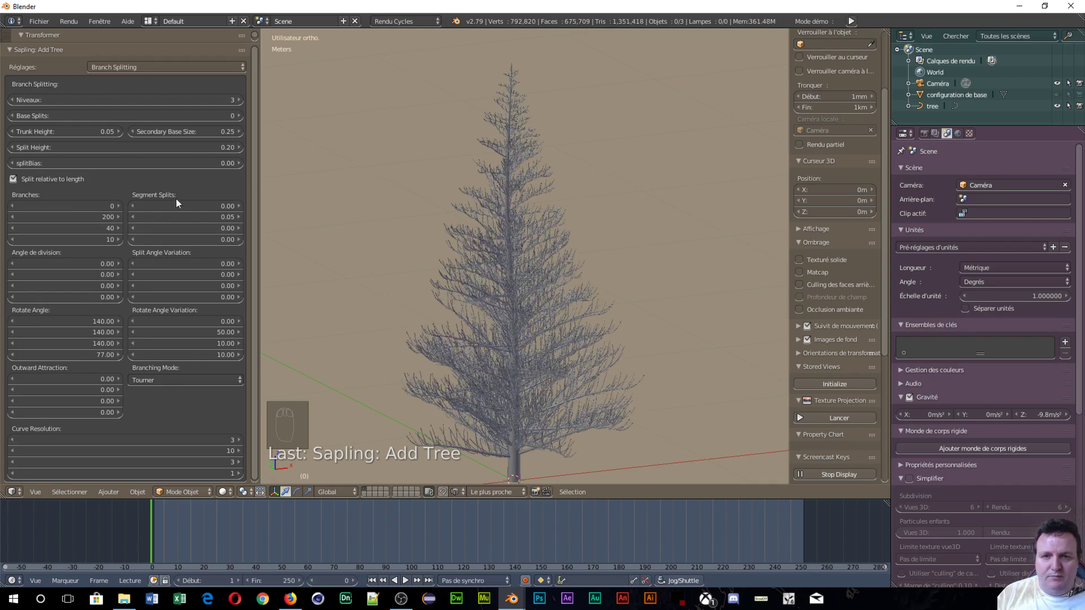
pyautogui.moveTo(485, 312); pyautogui.dragTo(224, 243, button='middle')
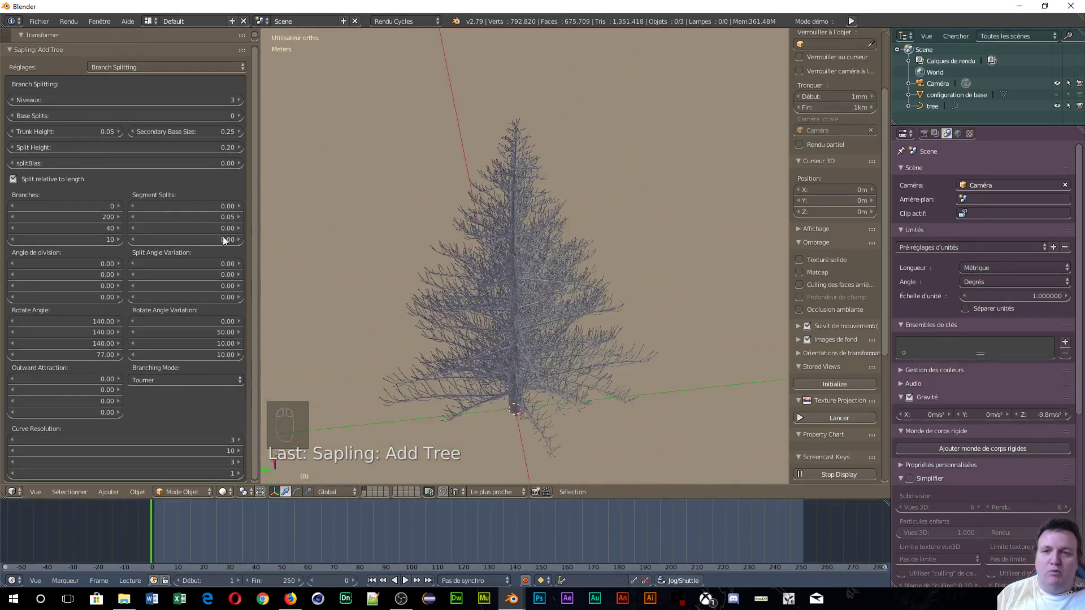
# - Set the third Curve Resolution value to 6 in the Branch Splitting settings to smooth the small branches
pyautogui.scroll(-1, 110, 309)
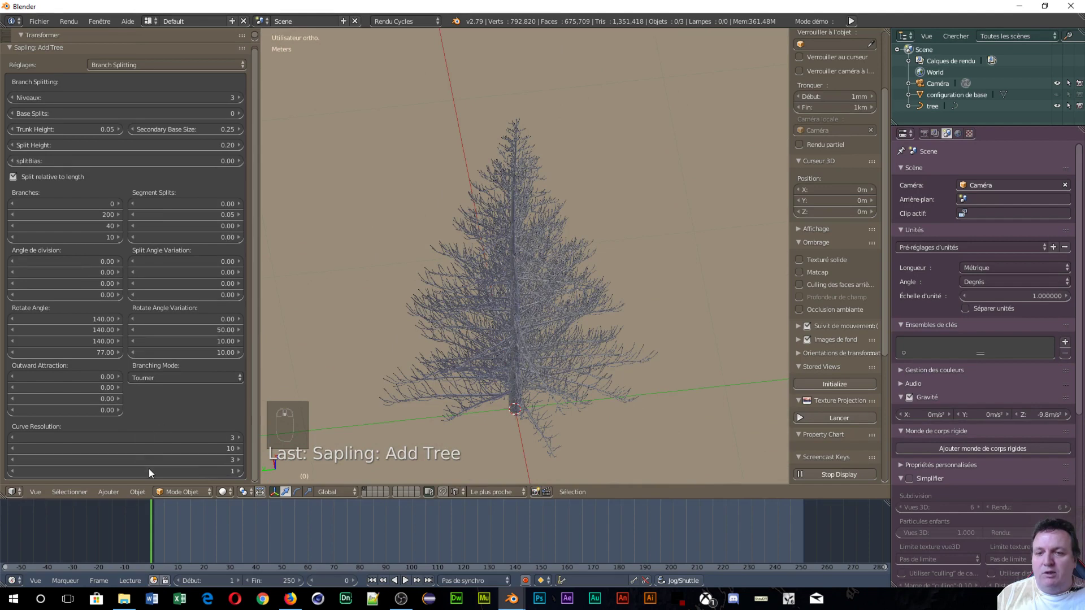
pyautogui.click(192, 459)
pyautogui.write('6')
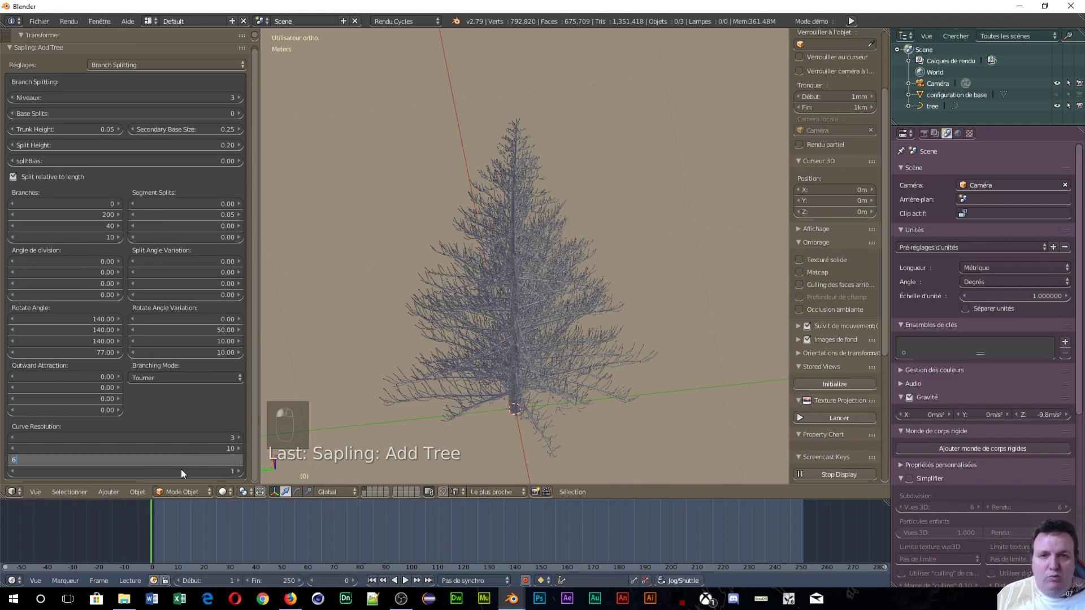
pyautogui.press('Return')
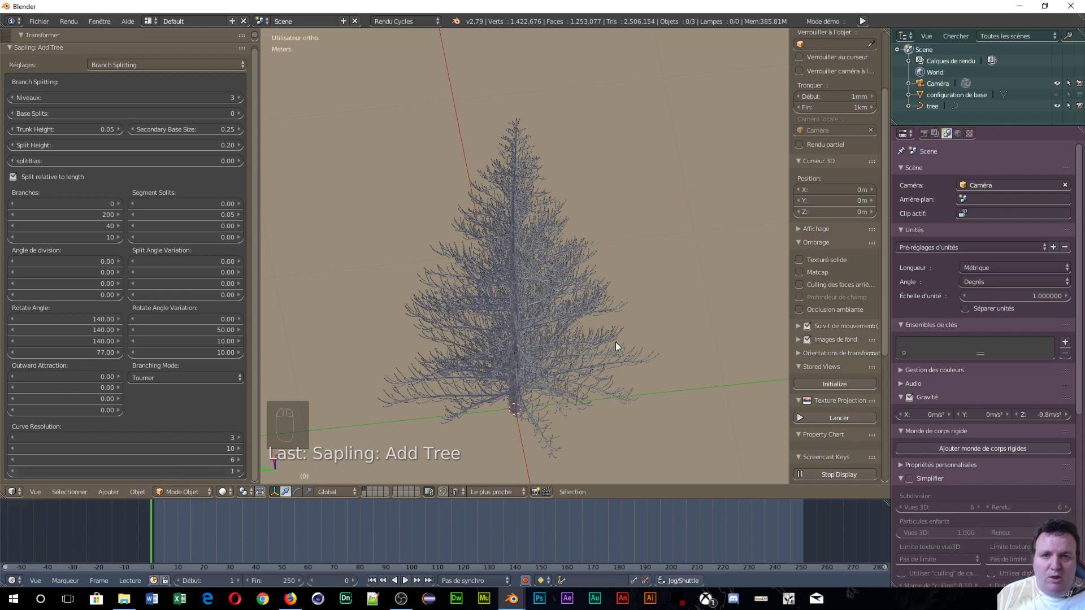
pyautogui.moveTo(615, 342); pyautogui.dragTo(511, 316, button='middle')
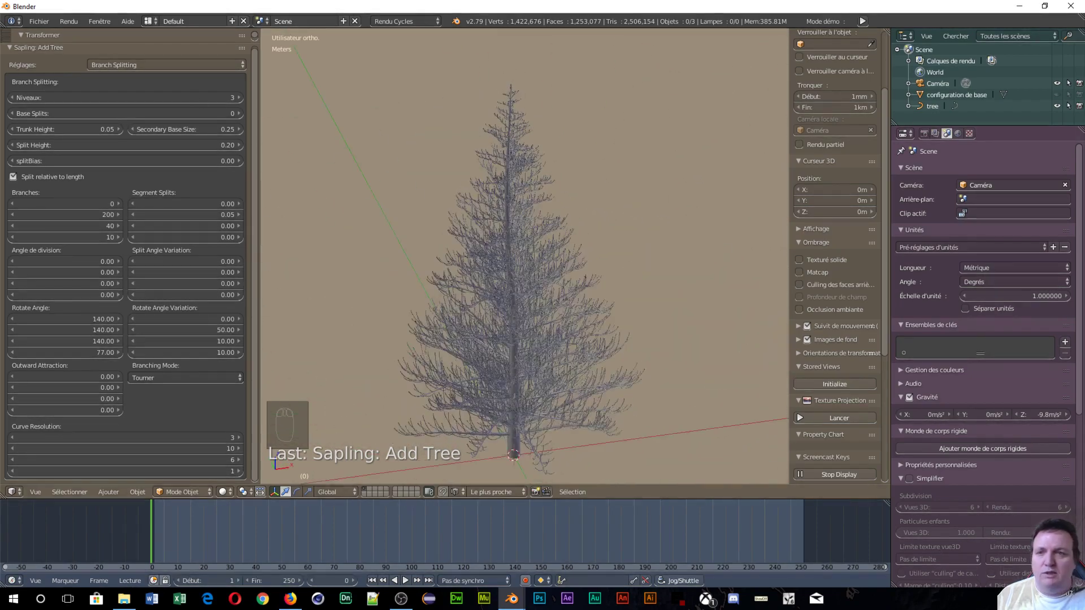
# - Export the tree's settings from the Geometry settings as a preset named "Sapin de Noël"
pyautogui.click(146, 67)
pyautogui.click(143, 81)
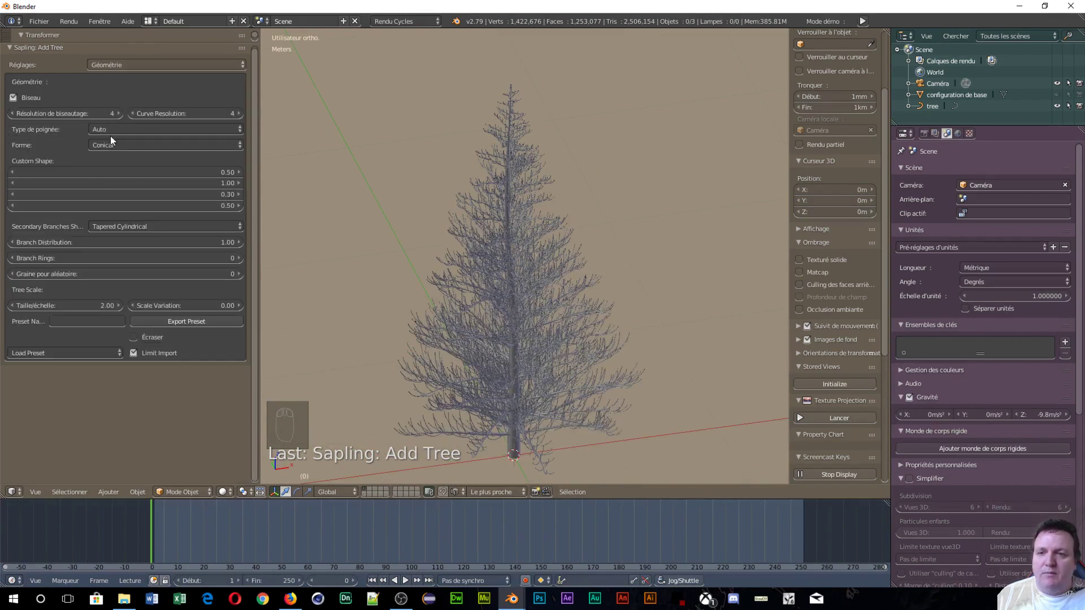
pyautogui.click(94, 353)
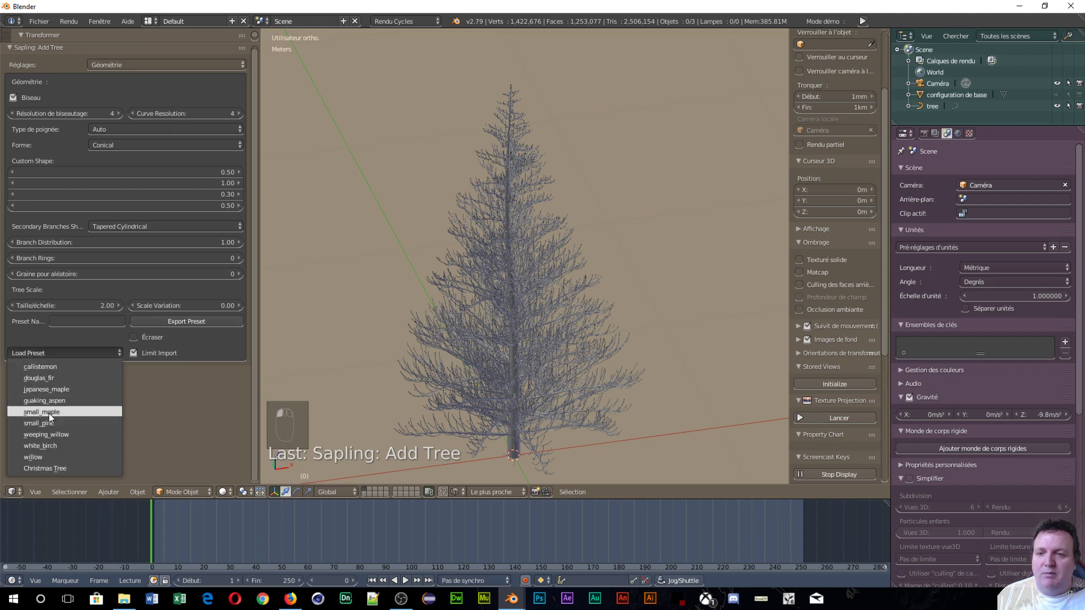
pyautogui.click(67, 321)
pyautogui.write('S&ap')
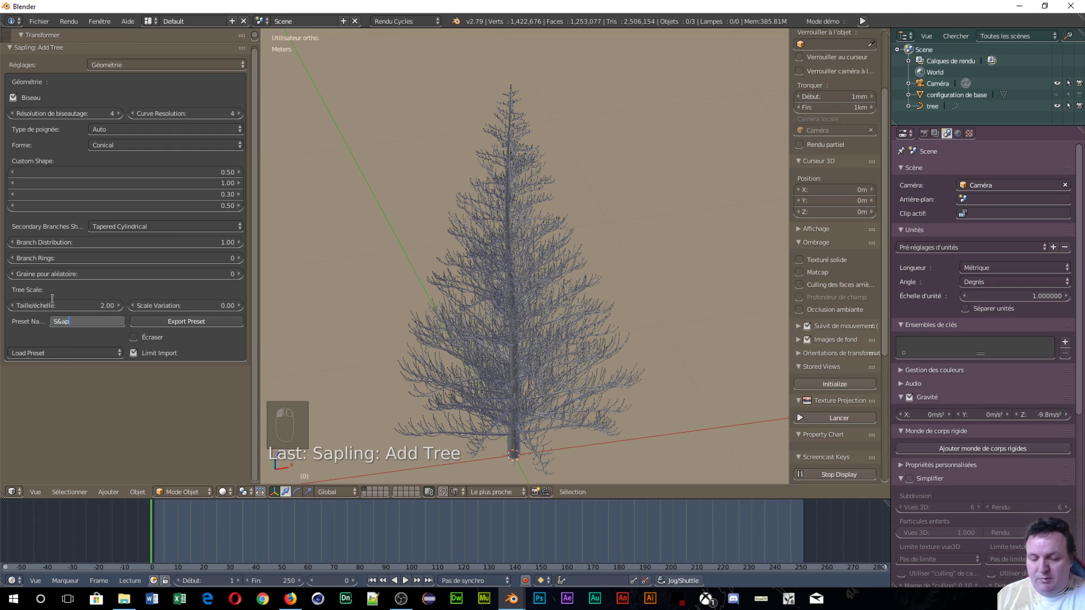
pyautogui.press('BackSpace')
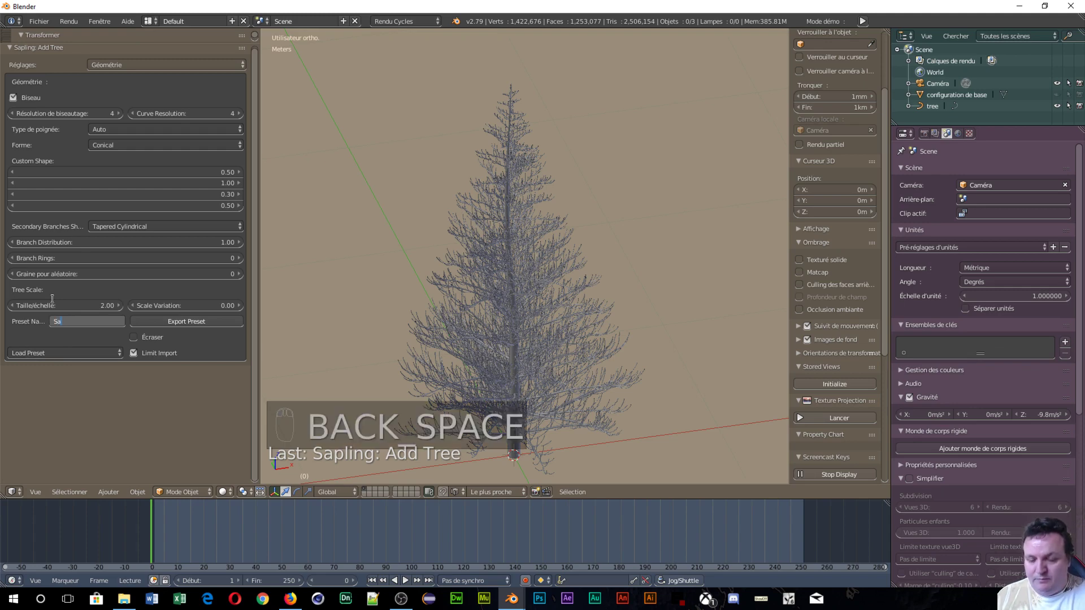
pyautogui.write('pin de No')
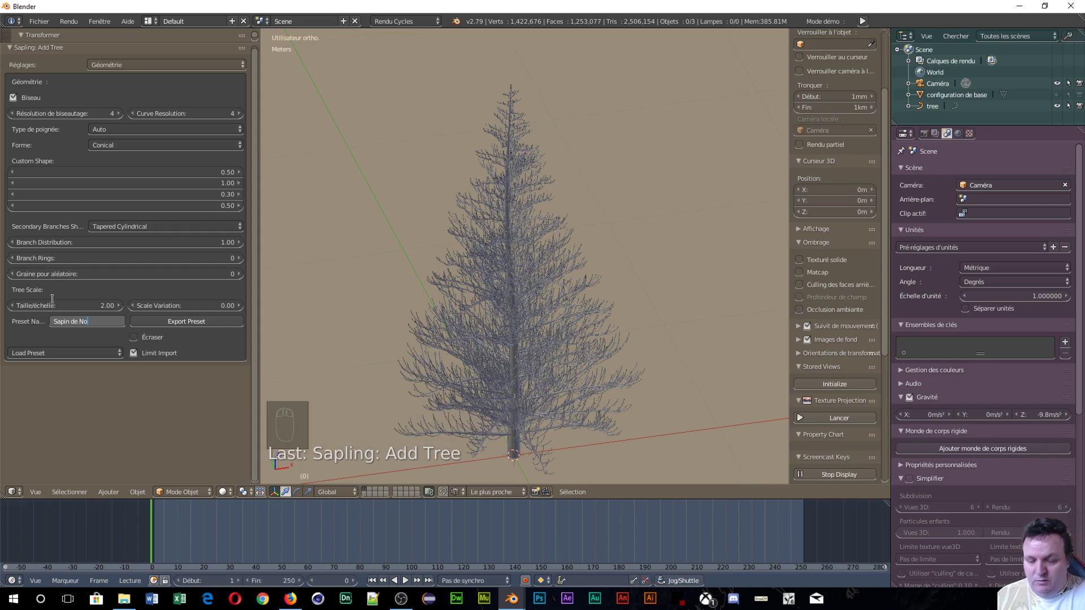
pyautogui.write('ël')
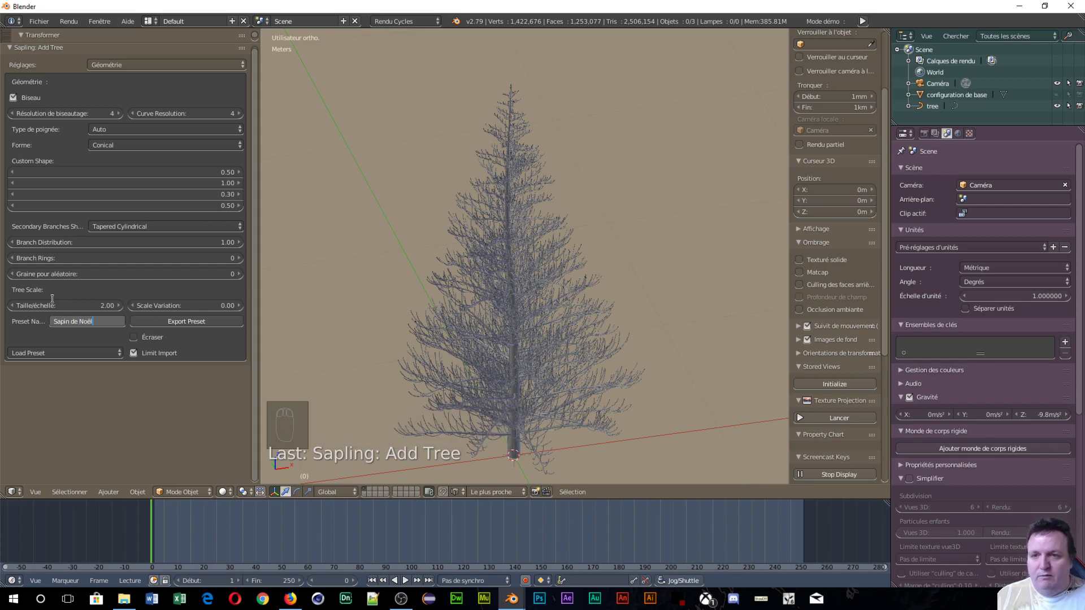
pyautogui.click(185, 349)
pyautogui.click(191, 324)
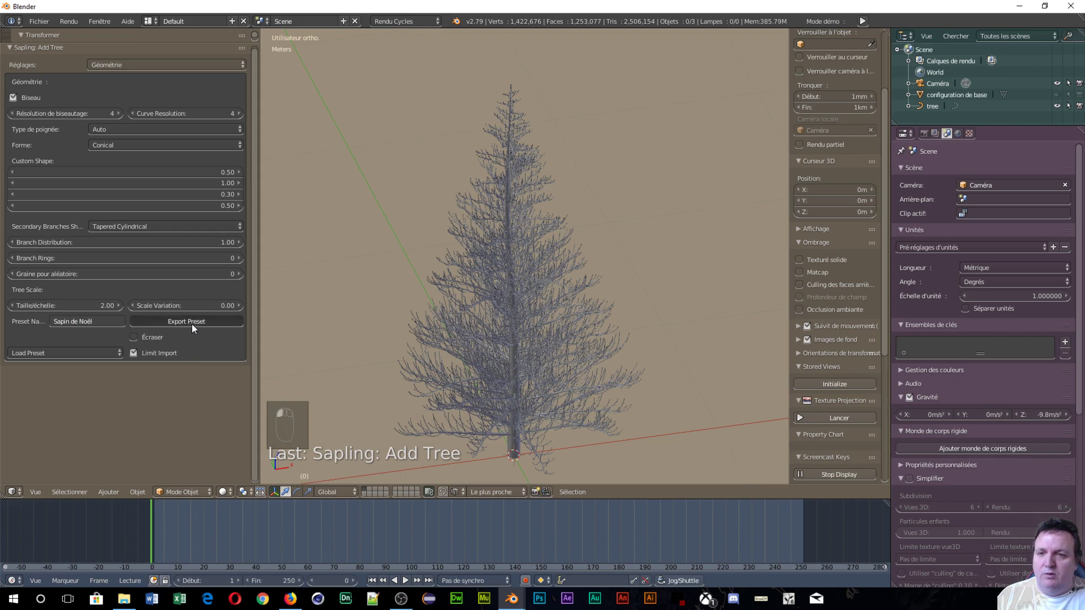
pyautogui.click(114, 354)
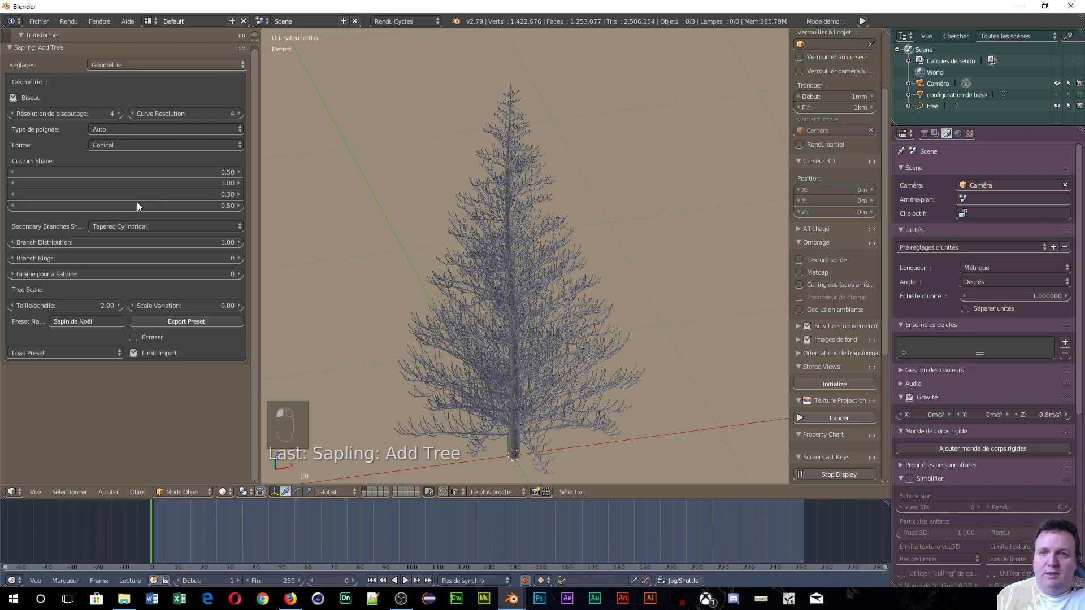
# - Start a new scene from the default startup file and add a Sapling Tree Gen curve
pyautogui.click(39, 21)
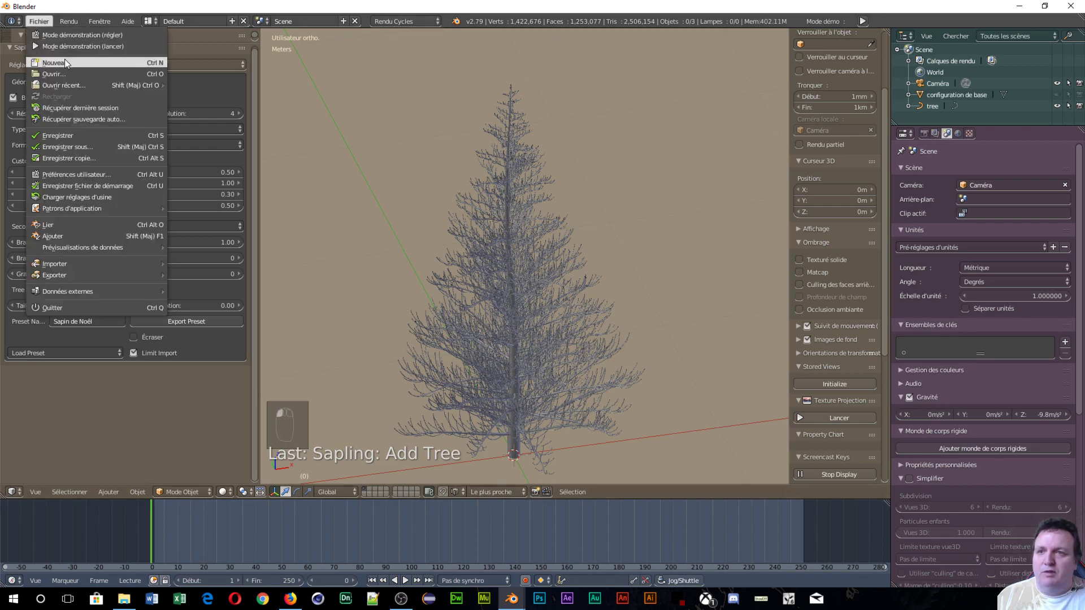
pyautogui.click(64, 62)
pyautogui.click(65, 59)
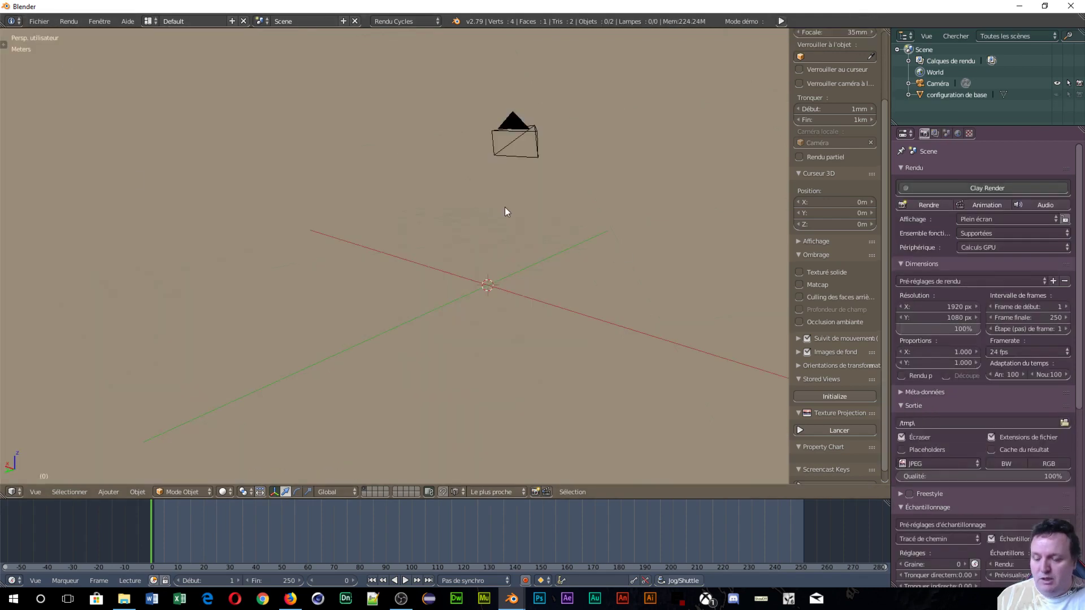
pyautogui.hotkey('shift', 'a')
pyautogui.moveTo(483, 207)
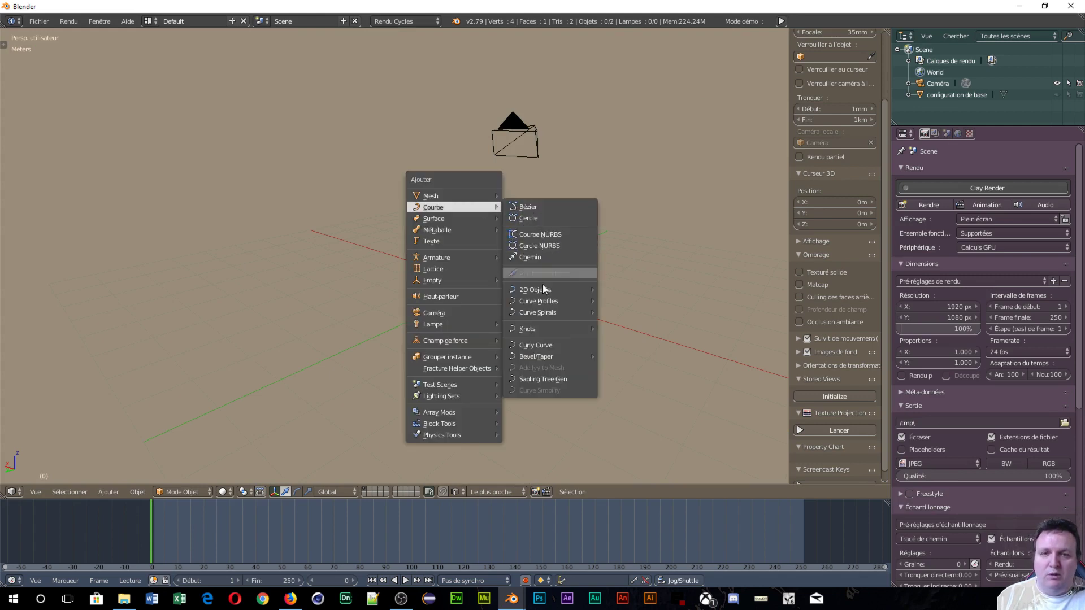
pyautogui.click(568, 381)
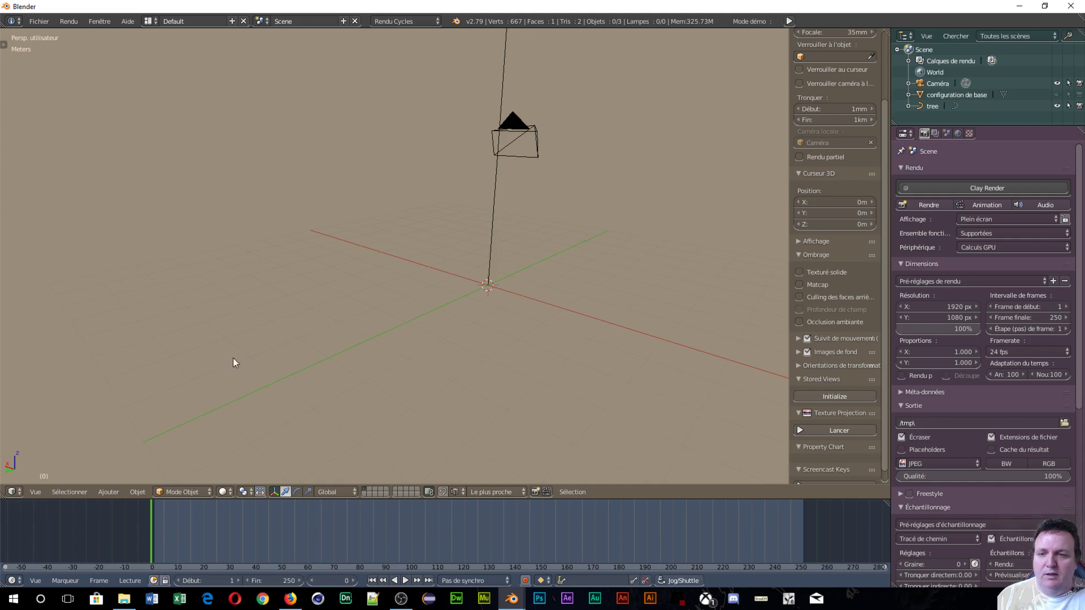
# - Reveal and enlarge the new tree's Geometry settings and open the list of presets that can be loaded
pyautogui.press('t')
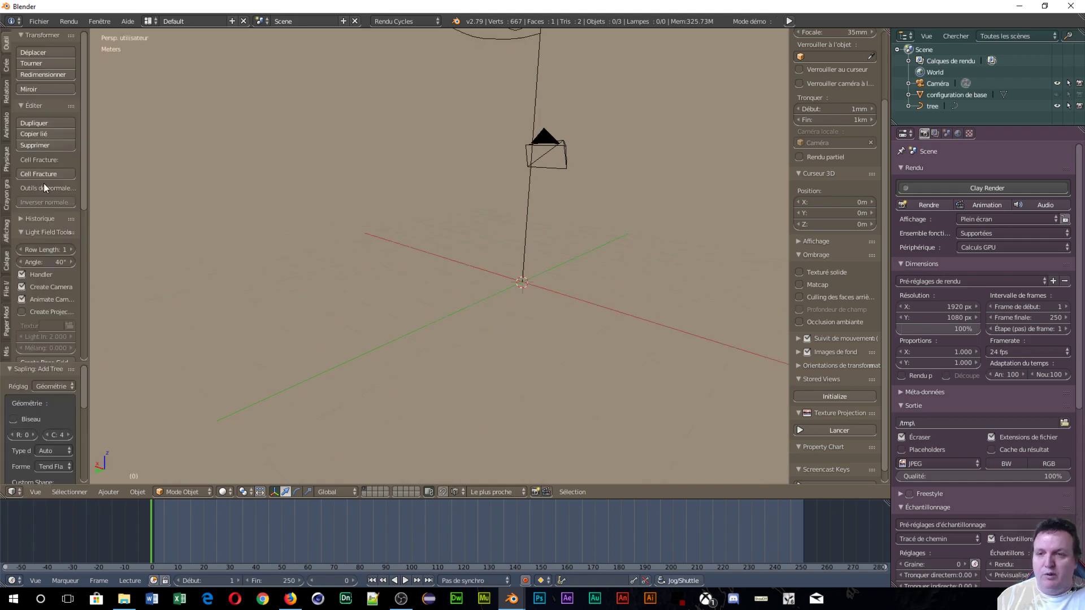
pyautogui.moveTo(89, 346); pyautogui.dragTo(210, 348)
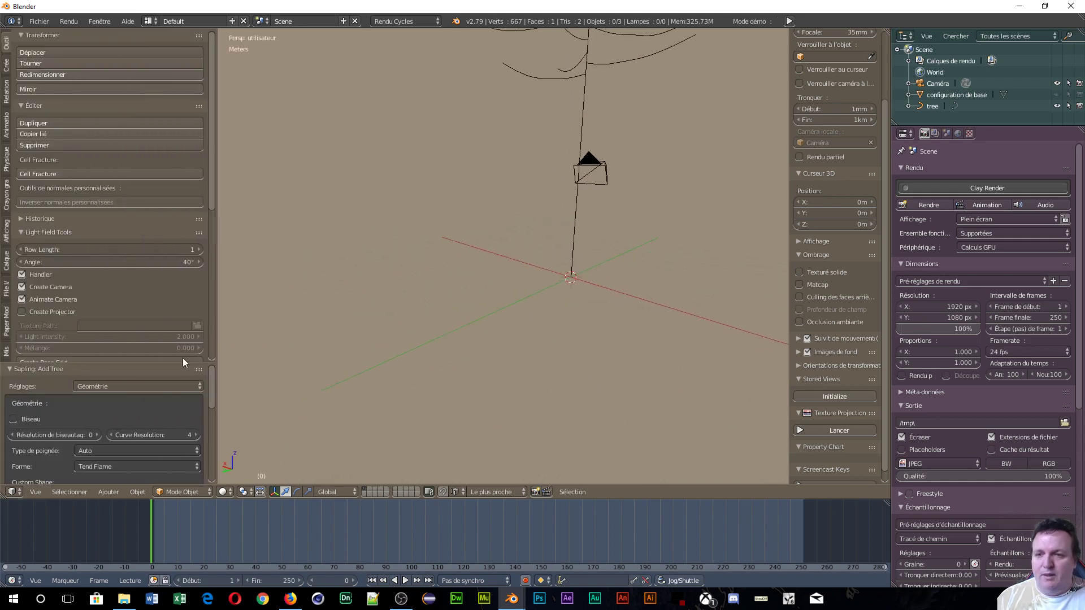
pyautogui.scroll(-4, 122, 369)
pyautogui.scroll(-2, 117, 338)
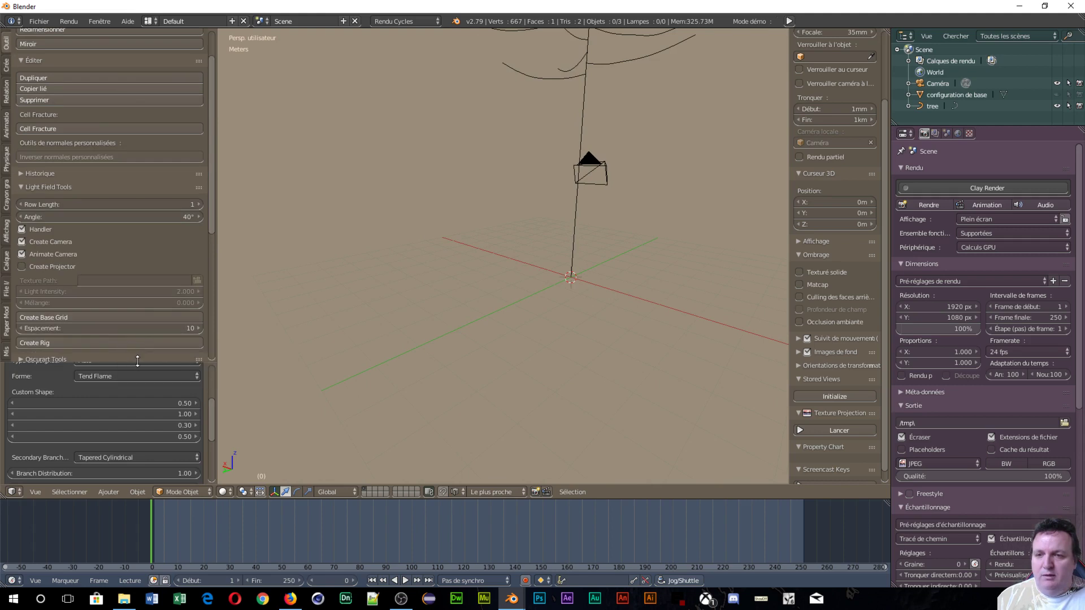
pyautogui.moveTo(137, 362); pyautogui.dragTo(150, 191)
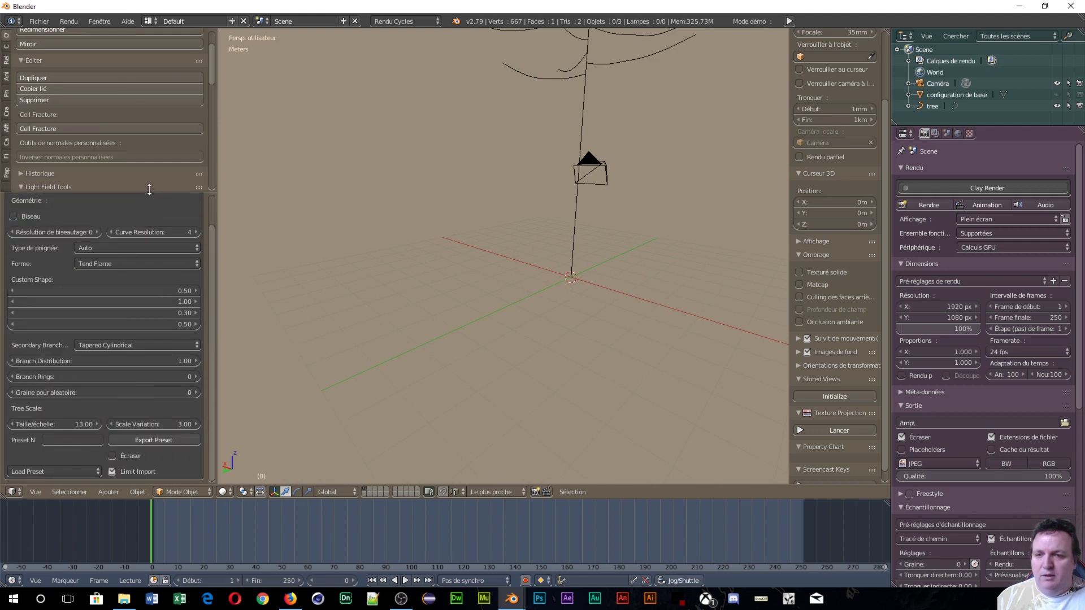
pyautogui.click(84, 473)
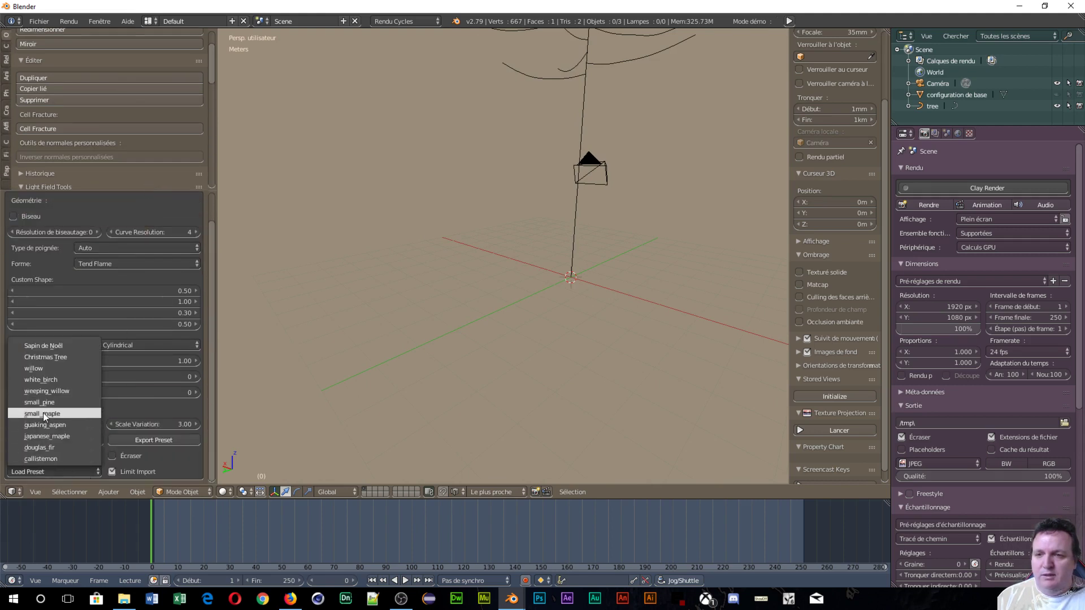
# - Load the Sapin de Noël preset into the Sapling tree generator
pyautogui.click(43, 347)
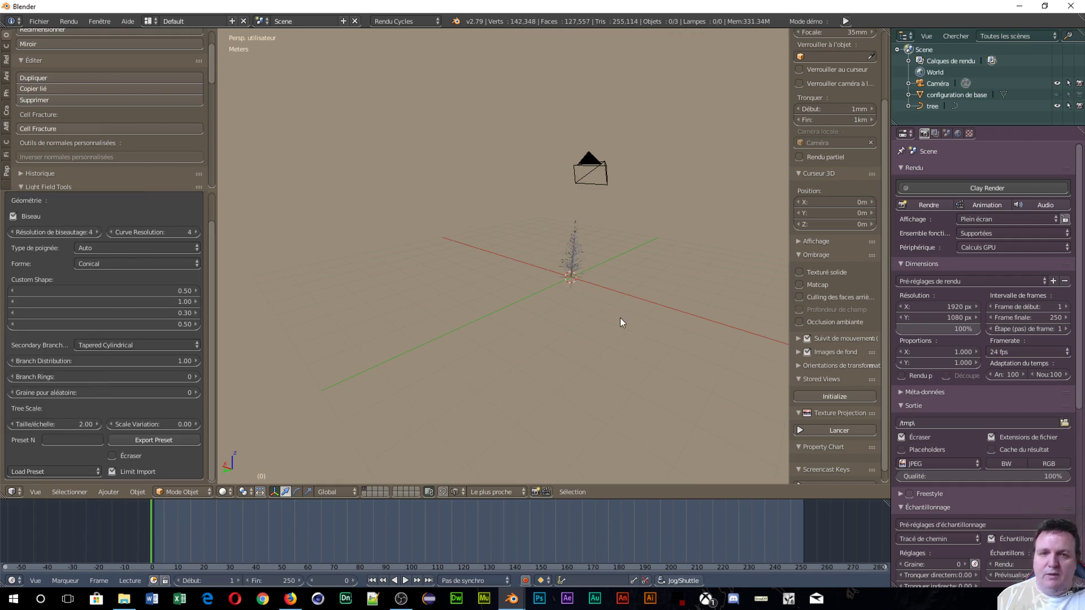
pyautogui.scroll(5, 620, 317)
pyautogui.keyDown('shift'); pyautogui.moveTo(446, 93); pyautogui.dragTo(474, 174, button='middle'); pyautogui.keyUp('shift')
pyautogui.scroll(6, 564, 283)
pyautogui.scroll(-5, 439, 158)
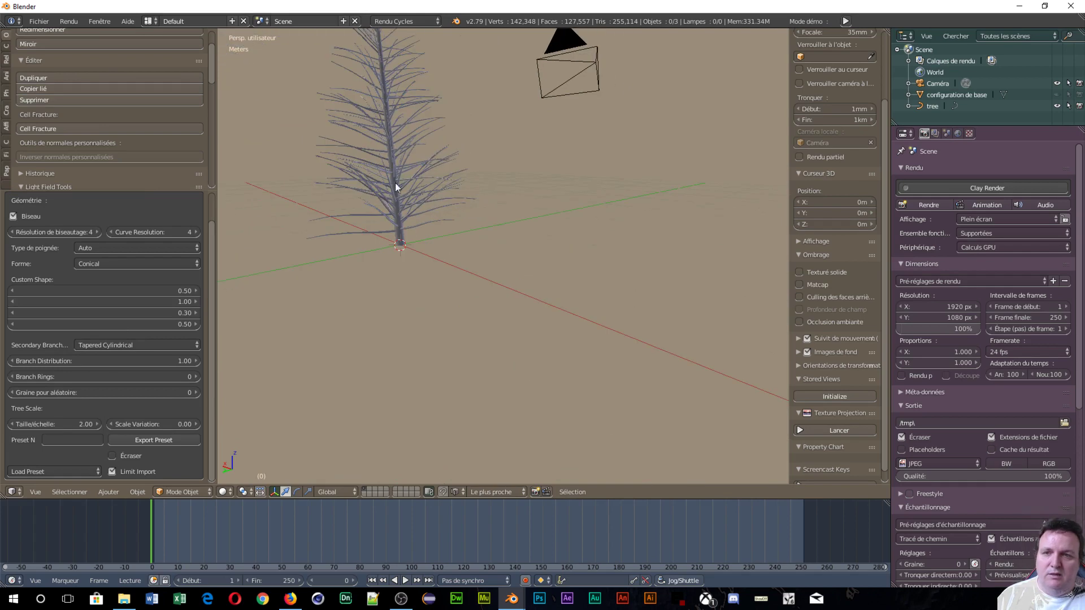
# - Show the tree's Branch Splitting settings and set the branching levels (Niveaux) to 3
pyautogui.scroll(2, 133, 222)
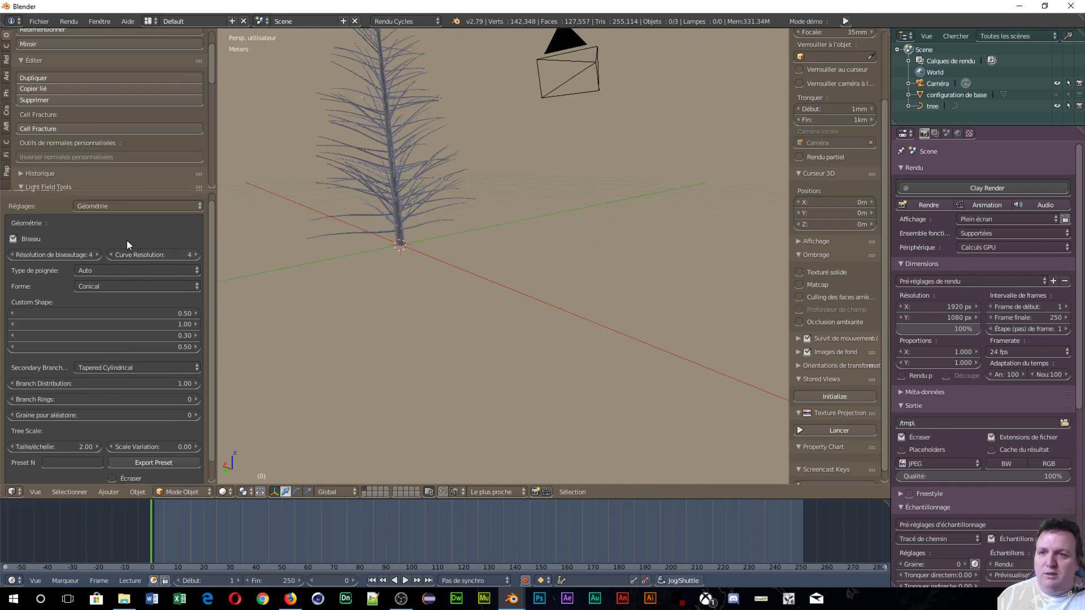
pyautogui.click(148, 211)
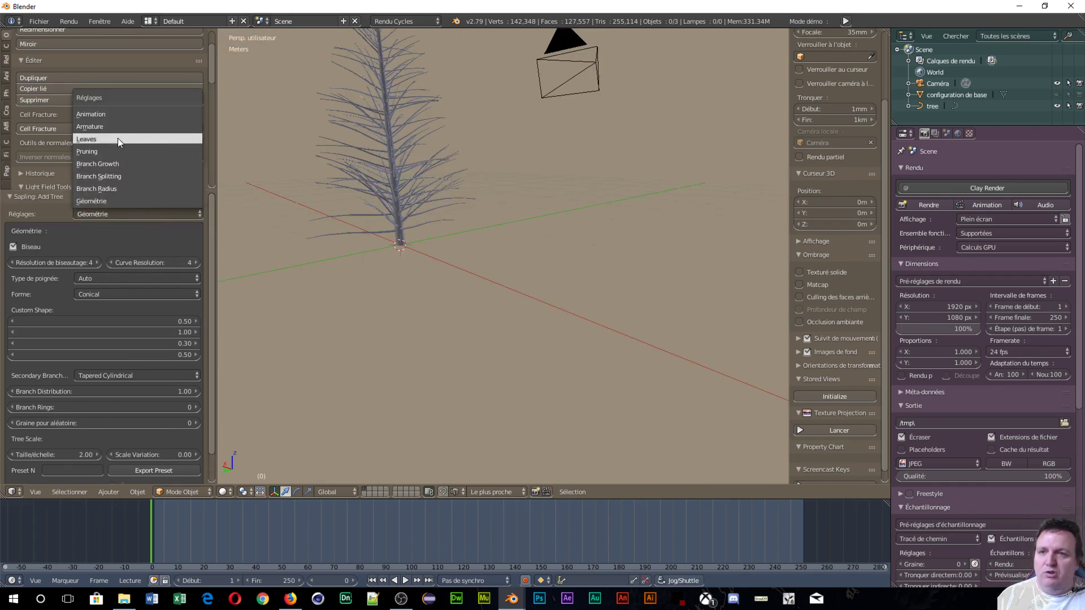
pyautogui.click(131, 175)
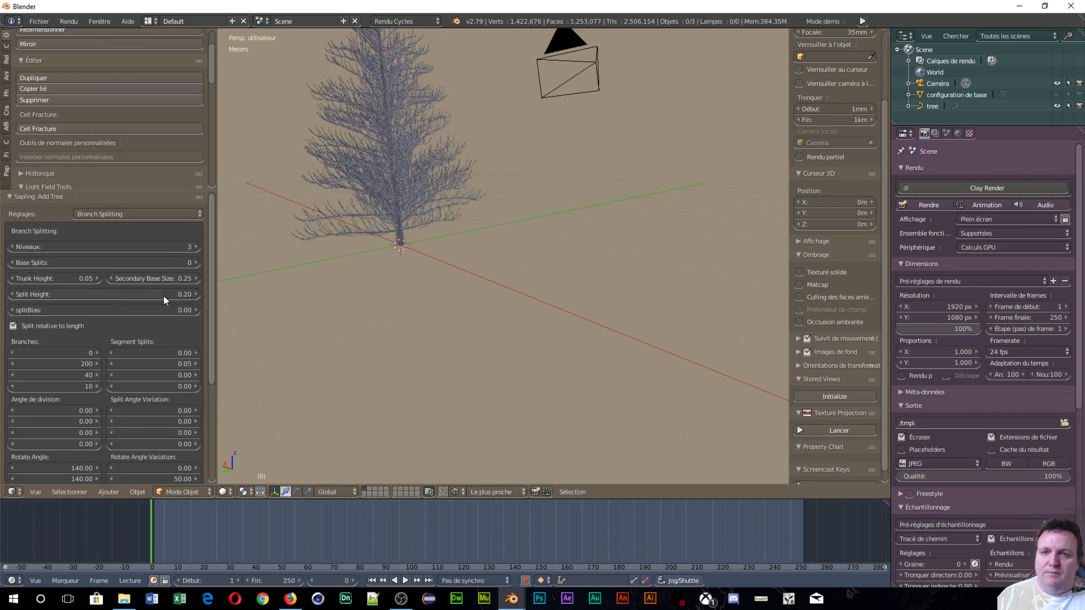
# - Examine the generated fir tree's full height and branches from several angles and distances
pyautogui.moveTo(431, 85); pyautogui.dragTo(492, 205, button='middle')
pyautogui.scroll(-5, 398, 133)
pyautogui.scroll(7, 475, 276)
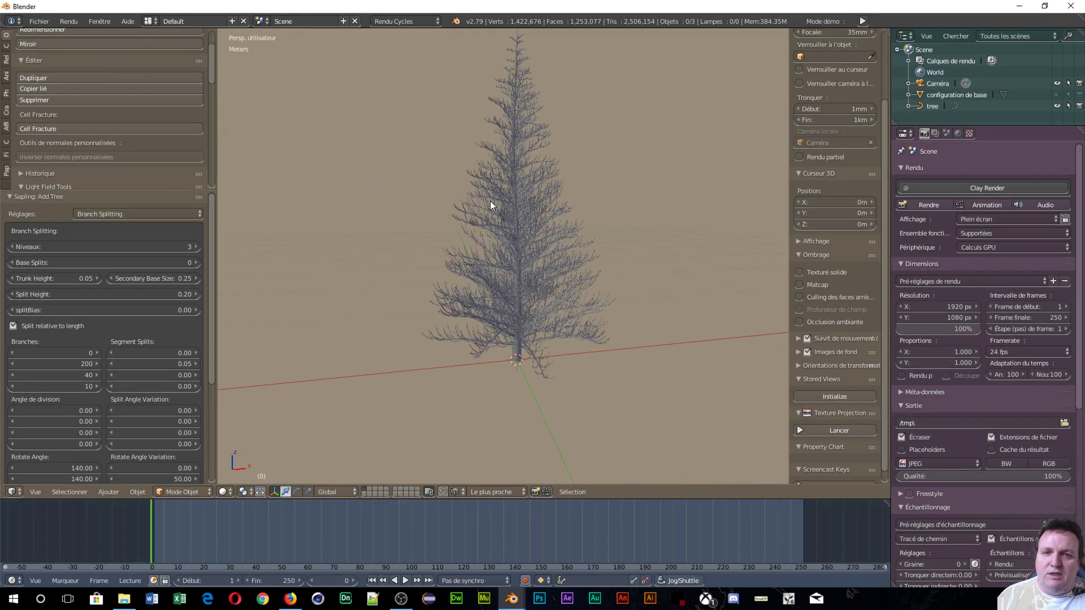
pyautogui.moveTo(562, 269); pyautogui.dragTo(503, 276, button='middle')
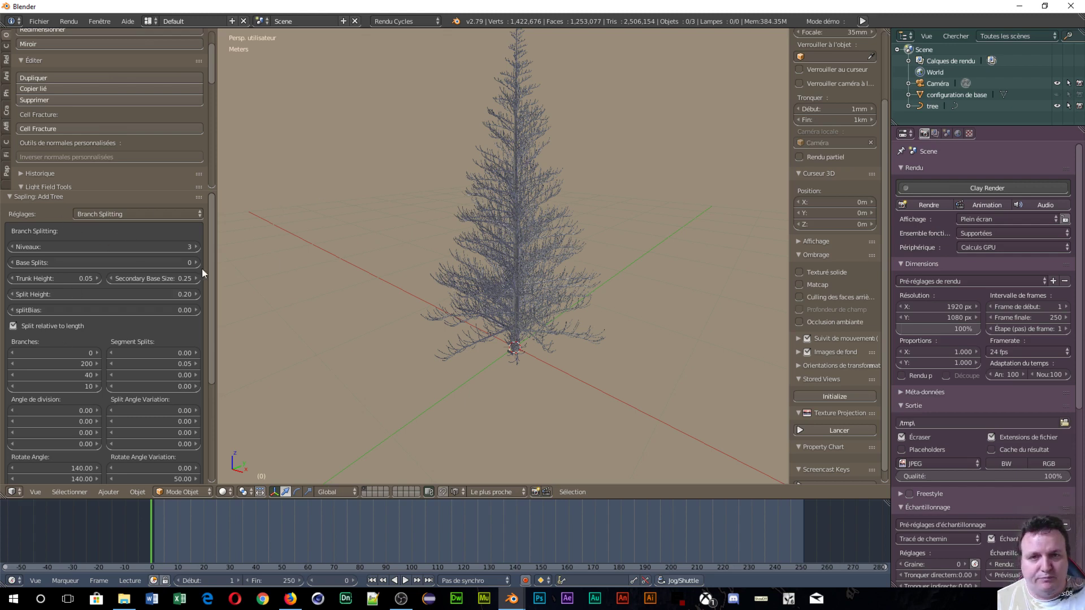
pyautogui.scroll(-2, 451, 190)
pyautogui.scroll(2, 516, 230)
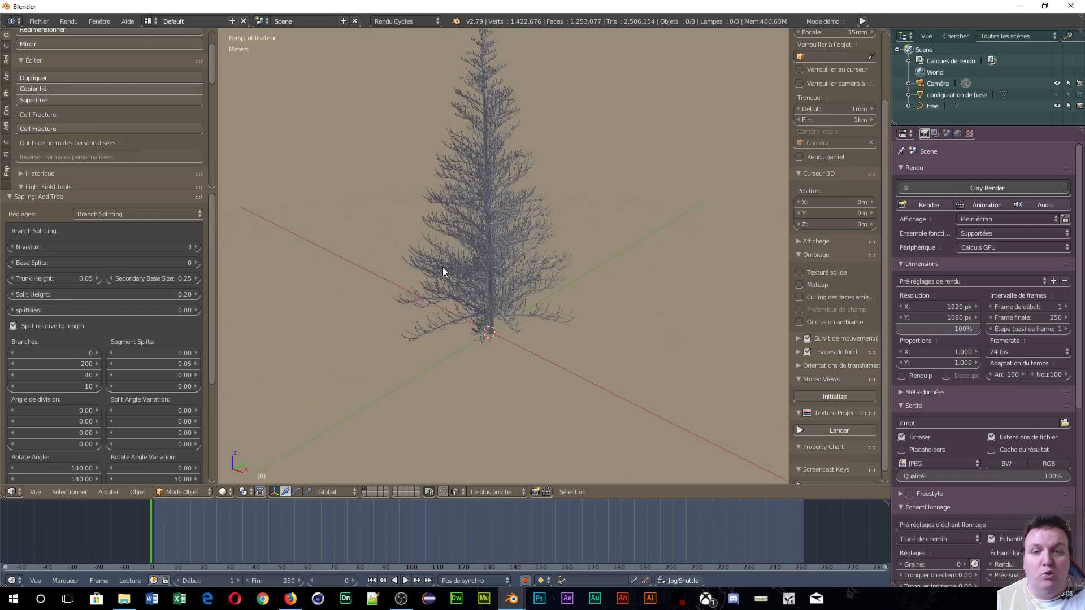
pyautogui.scroll(5, 429, 335)
pyautogui.scroll(-5, 430, 336)
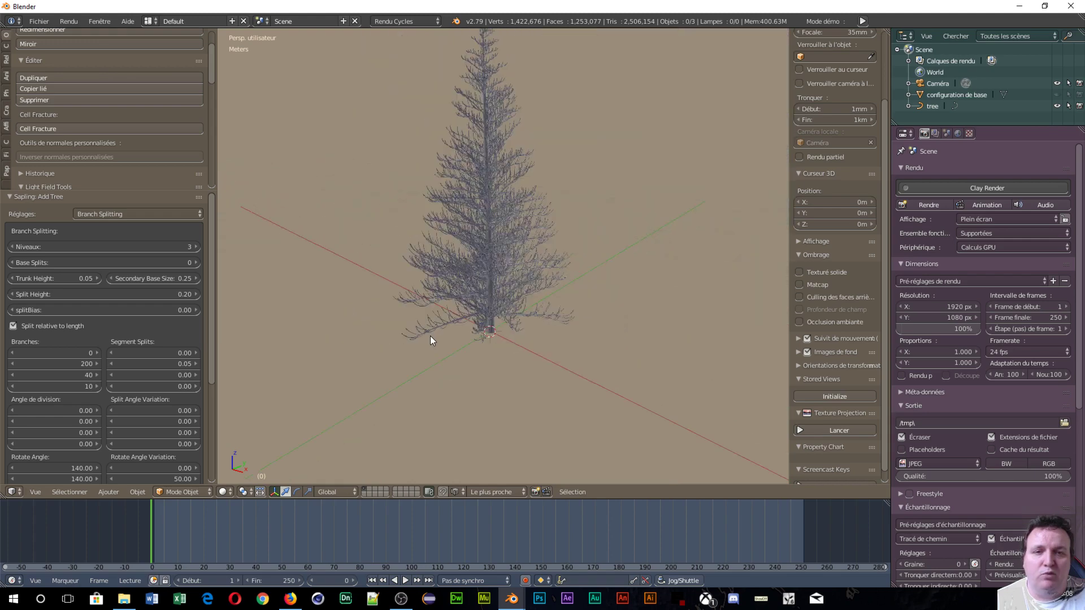
# - Select the fir tree object and enter Edit Mode on its curves, with the trunk base in view
pyautogui.rightClick(486, 234)
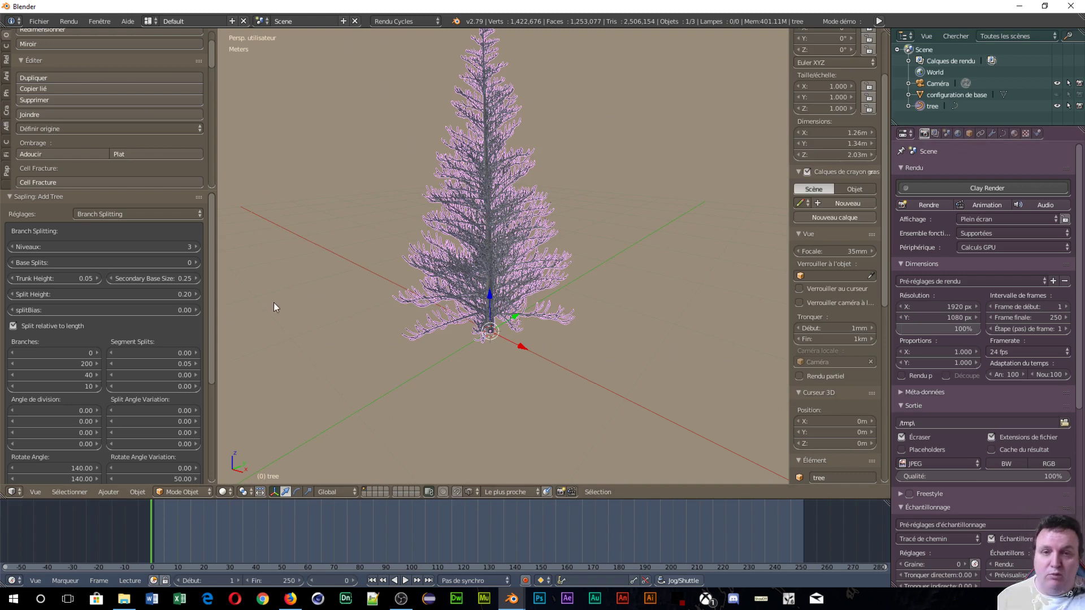
pyautogui.press('Tab')
pyautogui.scroll(3, 496, 331)
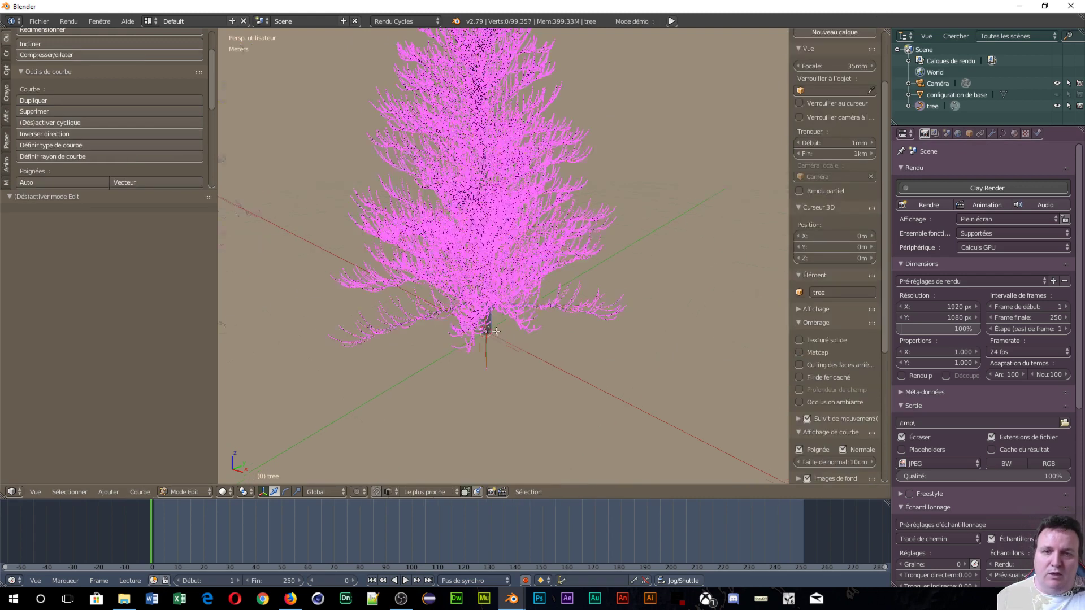
pyautogui.scroll(5, 496, 331)
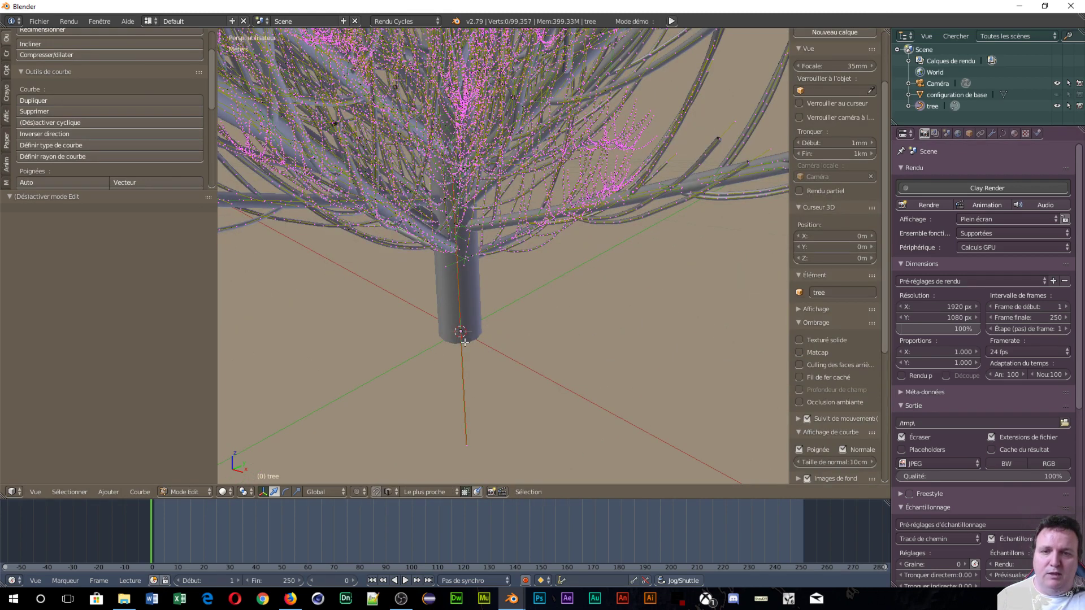
# - Try to isolate the trunk by selecting linked curve points and moving them along the X axis, and undo the move
pyautogui.rightClick(464, 342)
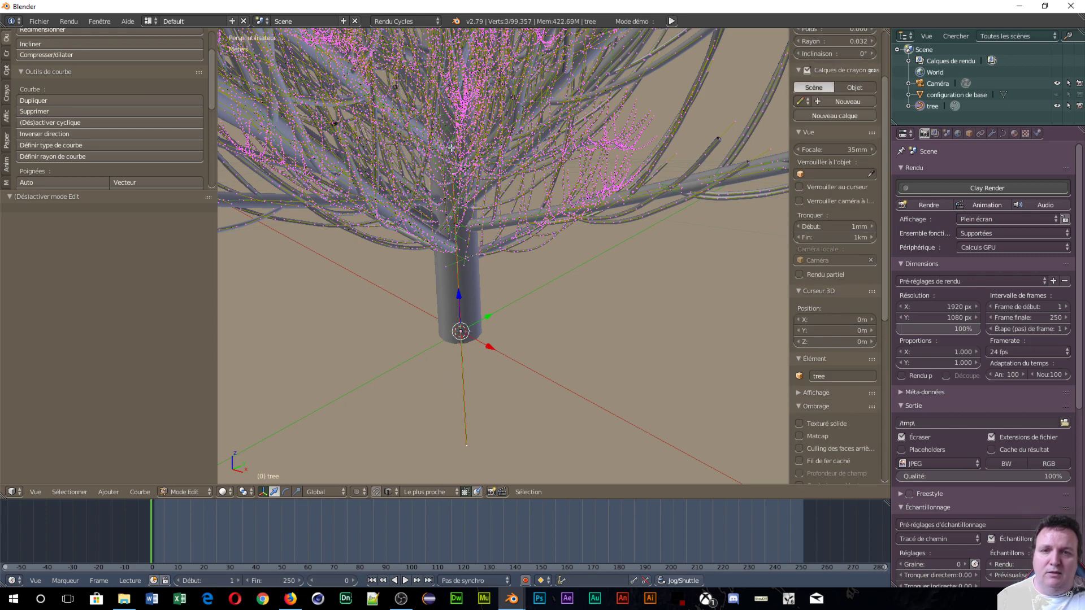
pyautogui.scroll(-6, 452, 147)
pyautogui.scroll(-2, 449, 142)
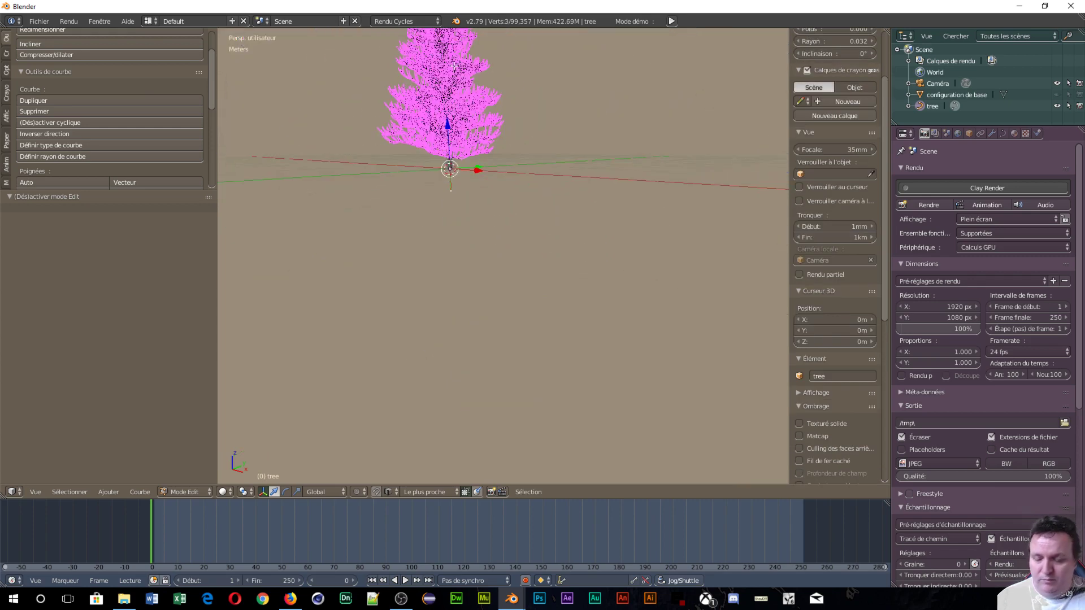
pyautogui.moveTo(454, 67); pyautogui.dragTo(463, 165, button='middle')
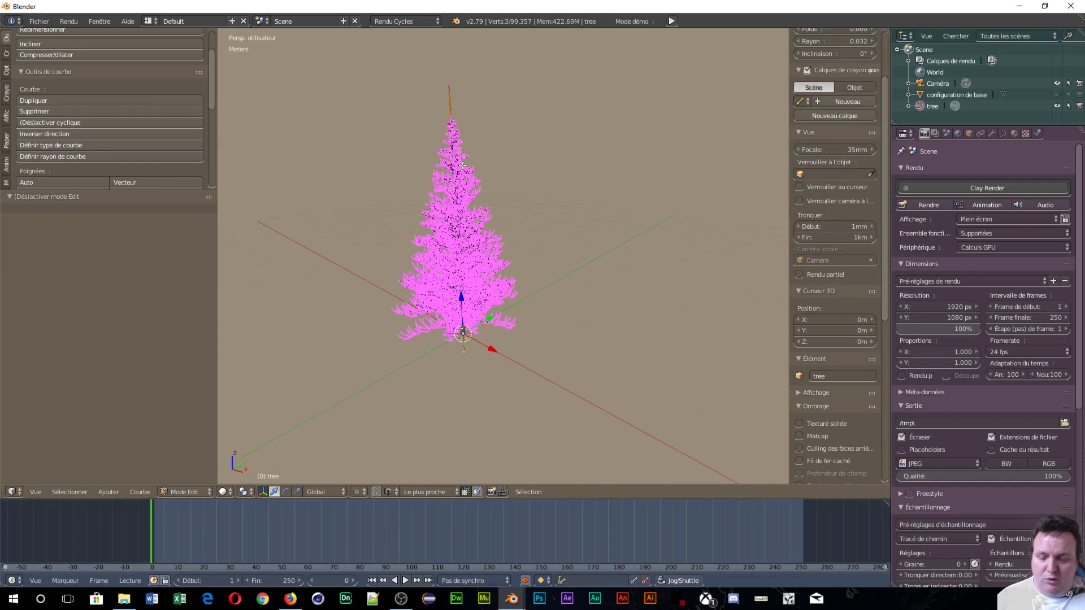
pyautogui.press('l')
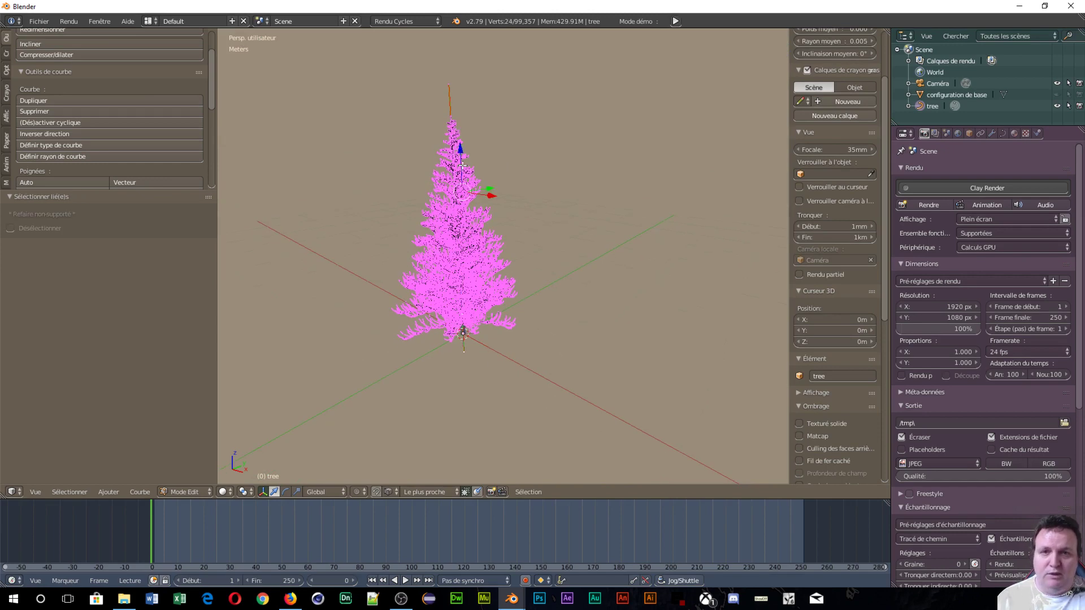
pyautogui.moveTo(497, 165); pyautogui.dragTo(498, 204, button='middle')
pyautogui.press('g')
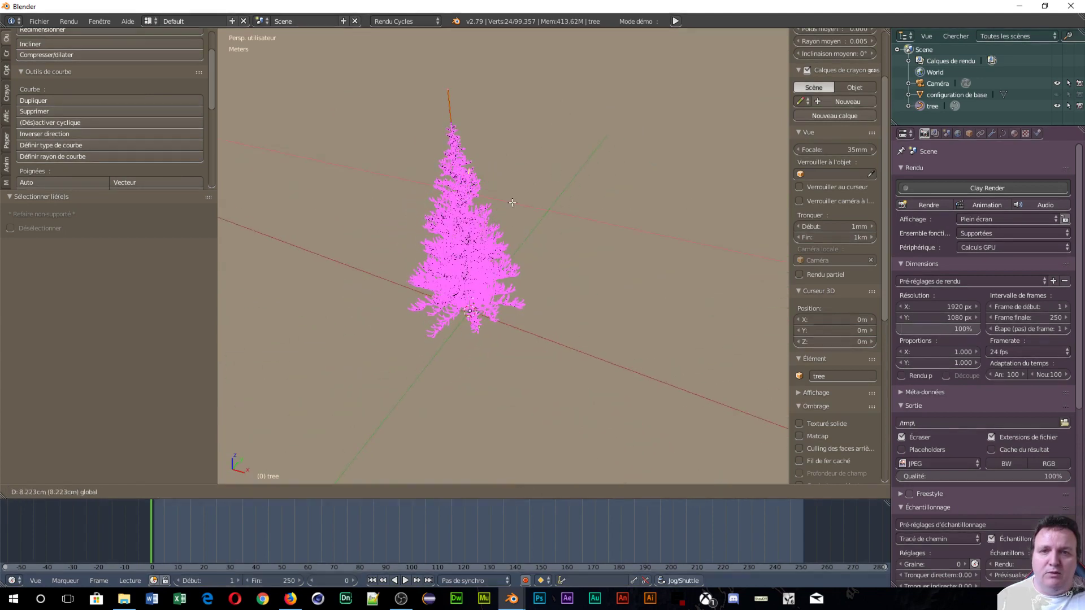
pyautogui.press('x')
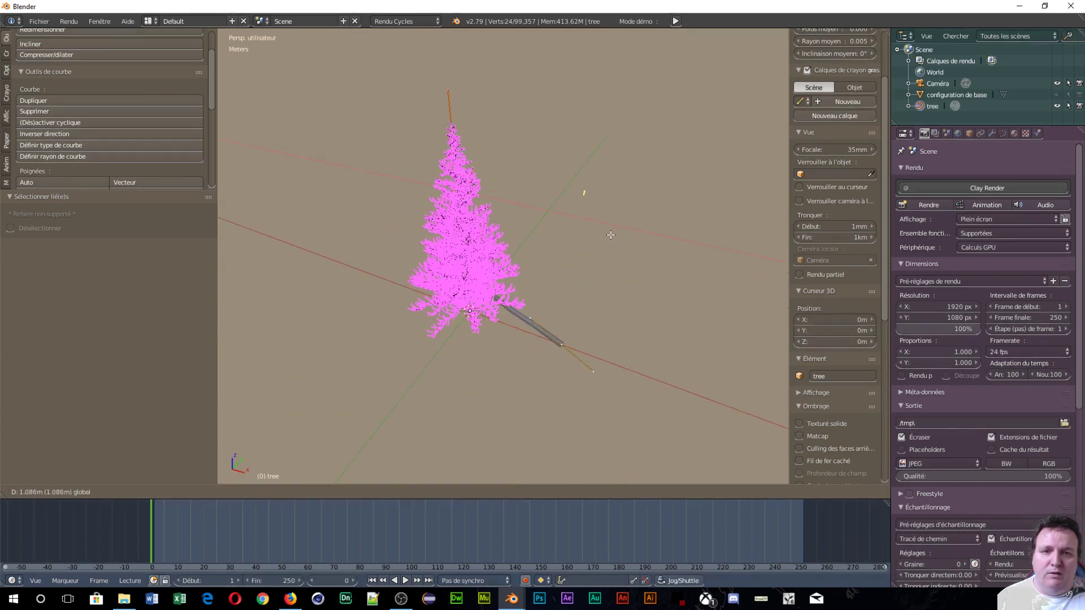
pyautogui.click(609, 235)
pyautogui.hotkey('ctrl', 'z')
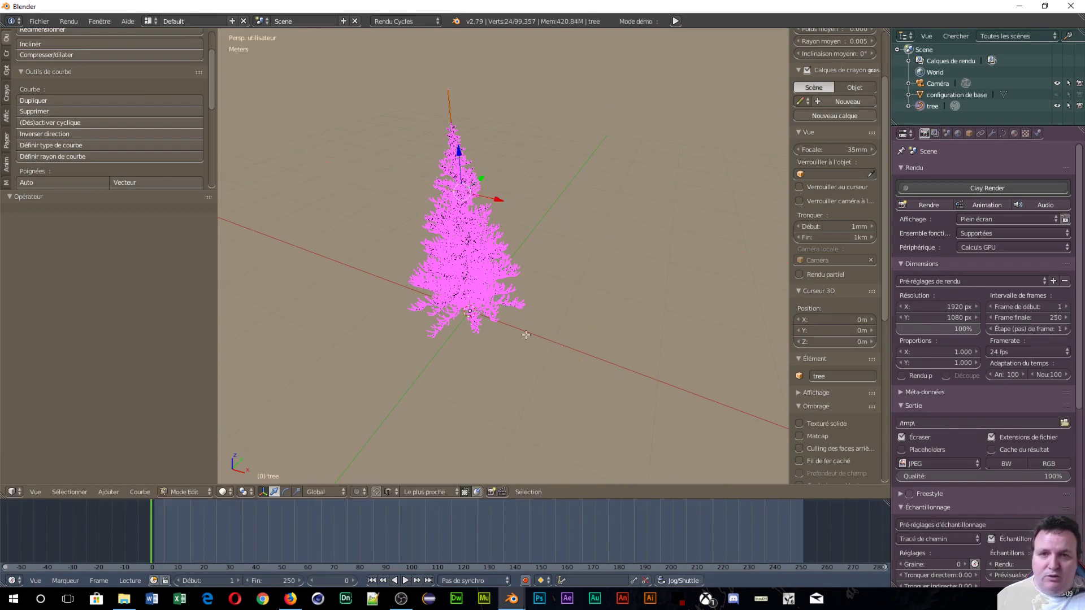
# - Try to pick the trunk curve by its control point near the treetop
pyautogui.scroll(6, 525, 335)
pyautogui.moveTo(490, 219); pyautogui.dragTo(440, 187, button='middle')
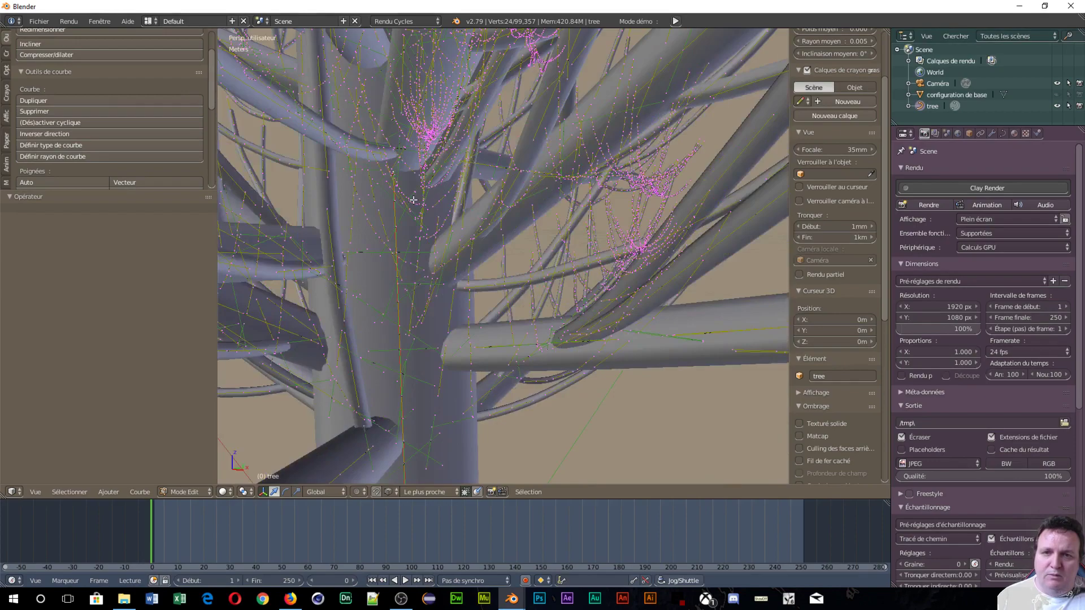
pyautogui.scroll(-6, 412, 198)
pyautogui.scroll(6, 407, 192)
pyautogui.scroll(-6, 396, 152)
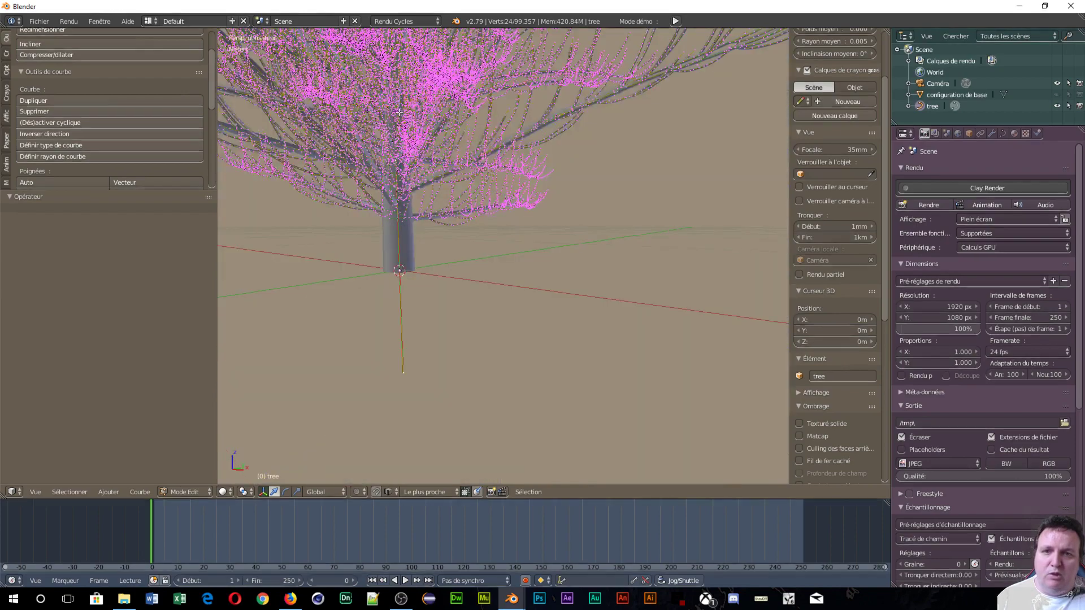
pyautogui.moveTo(399, 112); pyautogui.dragTo(407, 292, button='middle')
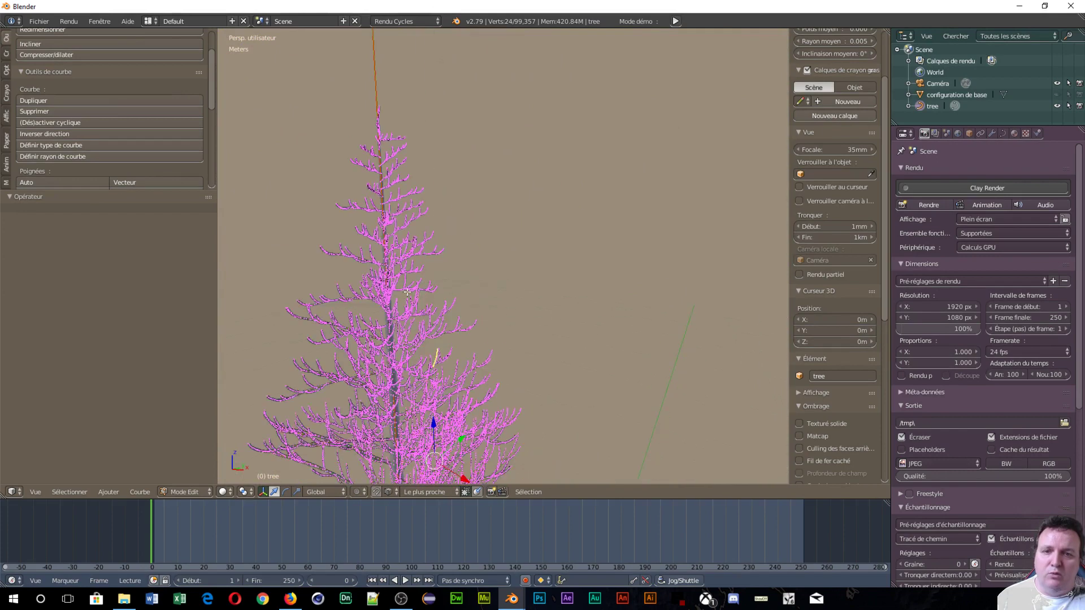
pyautogui.scroll(-3, 406, 254)
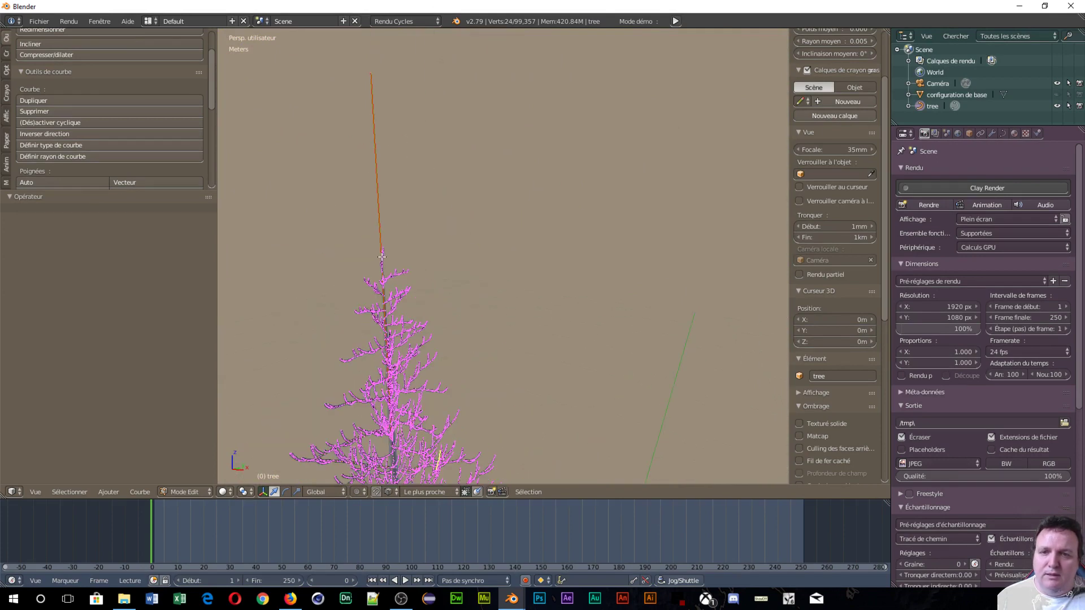
pyautogui.rightClick(382, 258)
pyautogui.scroll(-5, 451, 211)
pyautogui.scroll(5, 499, 283)
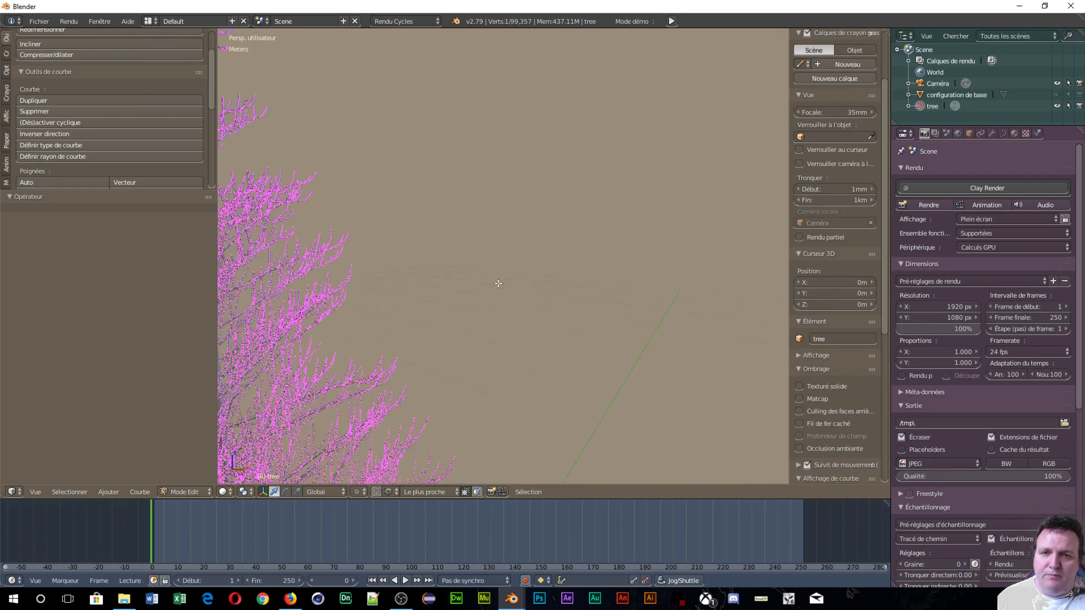
# - Select the control point at the base of the trunk and switch the viewport shading to wireframe (Fil de fer)
pyautogui.keyDown('shift'); pyautogui.moveTo(448, 255); pyautogui.dragTo(501, 89, button='middle'); pyautogui.keyUp('shift')
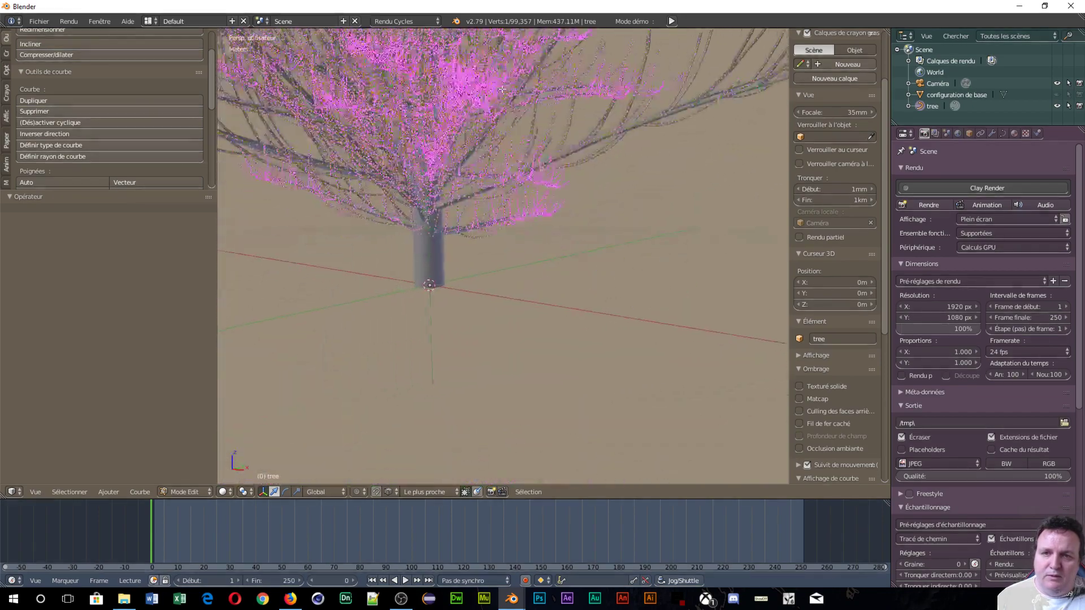
pyautogui.rightClick(432, 284)
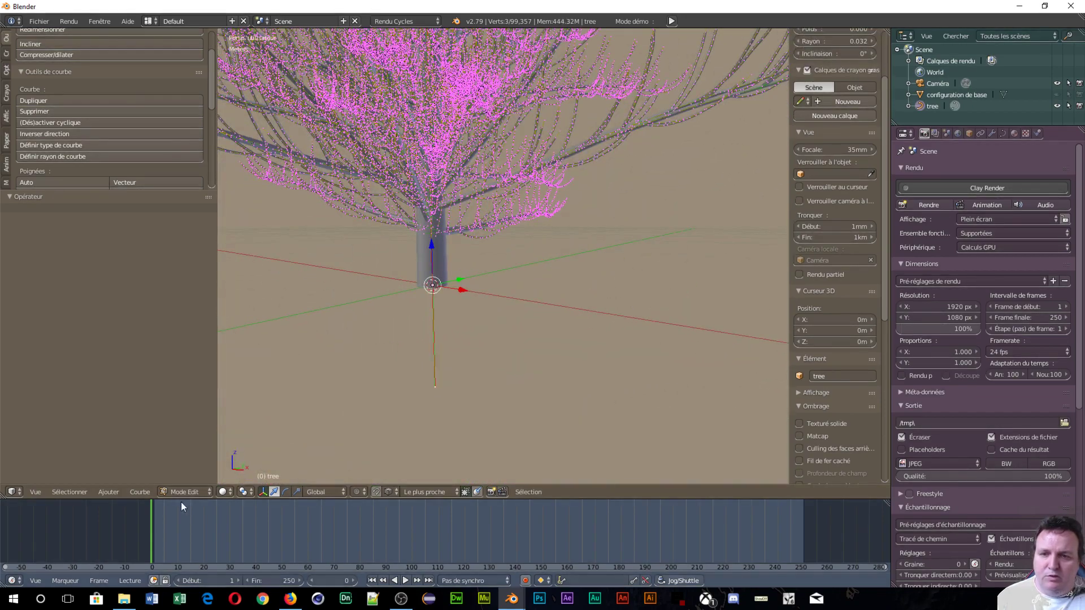
pyautogui.click(224, 492)
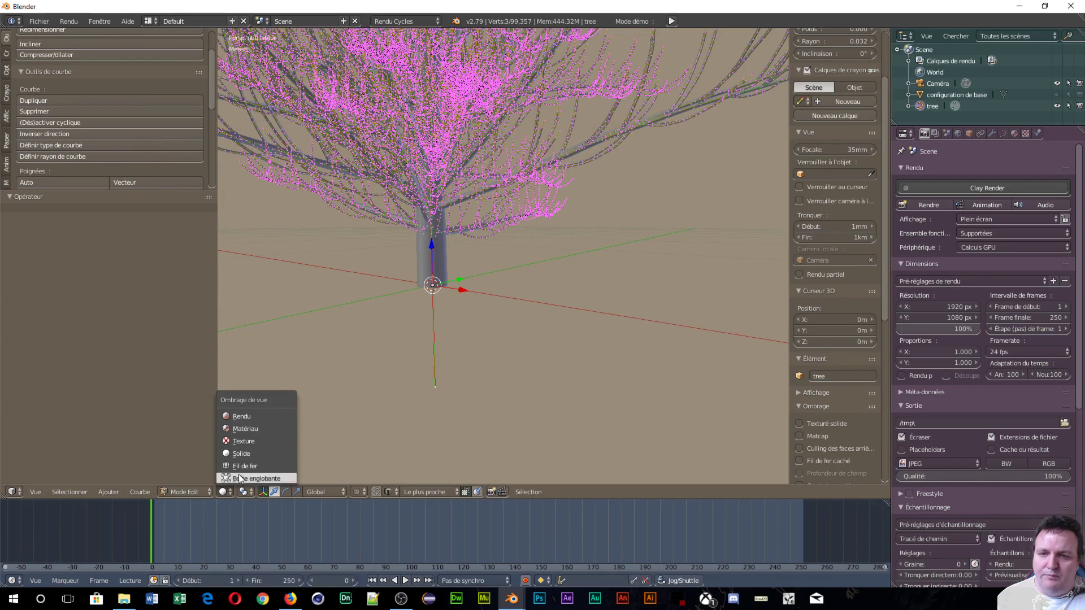
pyautogui.click(244, 466)
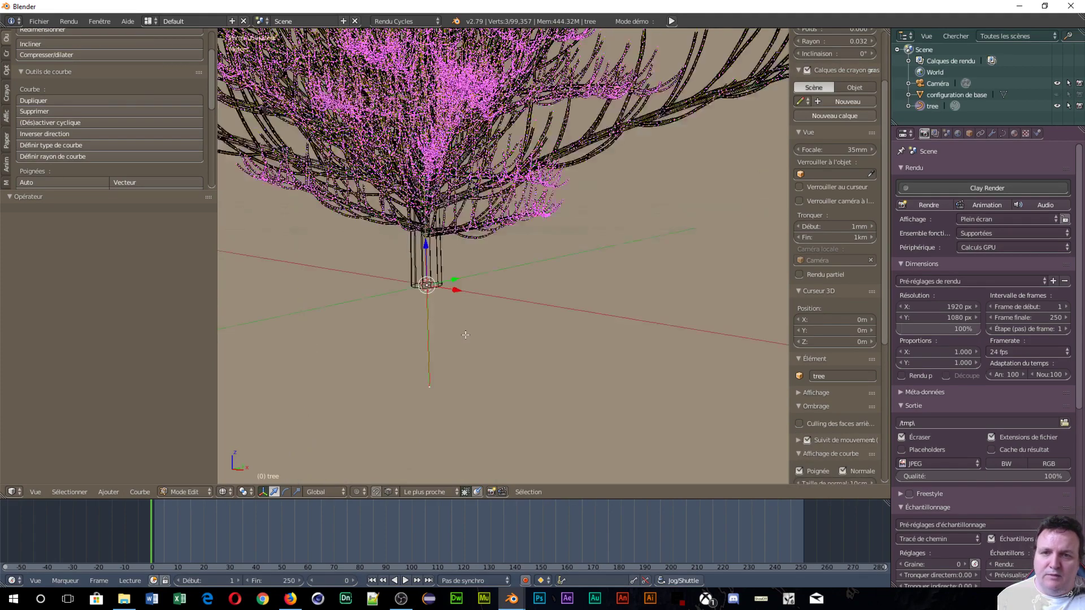
pyautogui.moveTo(465, 335); pyautogui.dragTo(460, 296, button='middle')
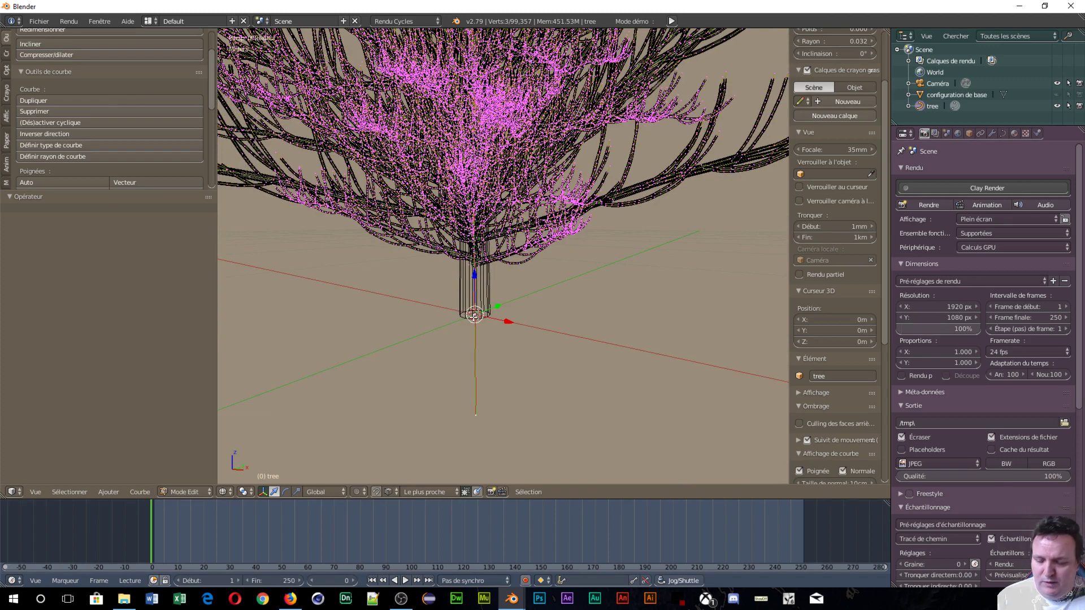
# - Select all points linked to the trunk curve and separate them from the branches into a new object
pyautogui.press('l')
pyautogui.scroll(-5, 475, 315)
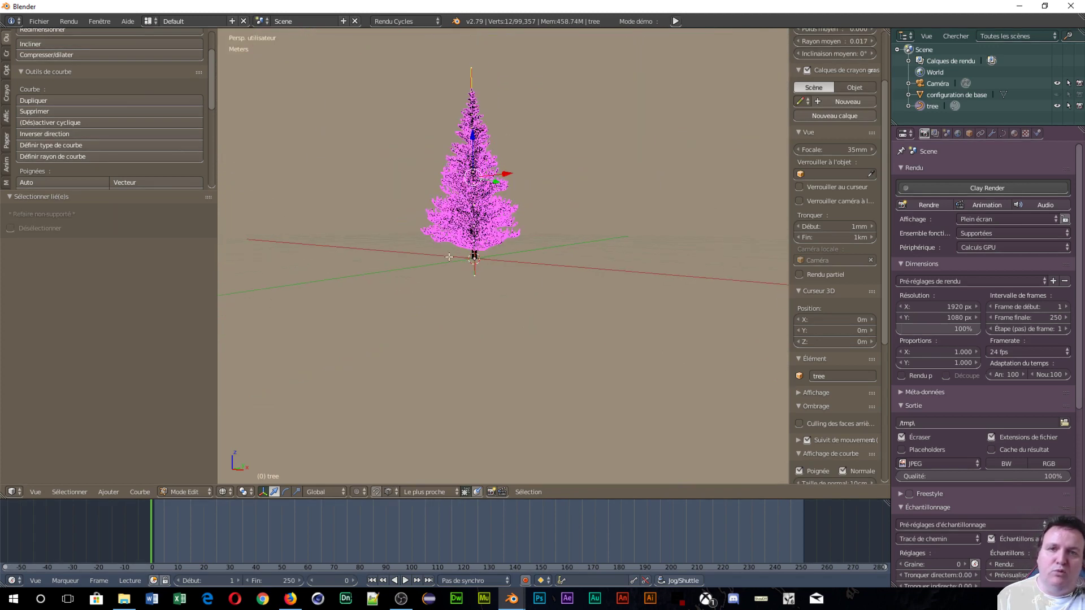
pyautogui.press('p')
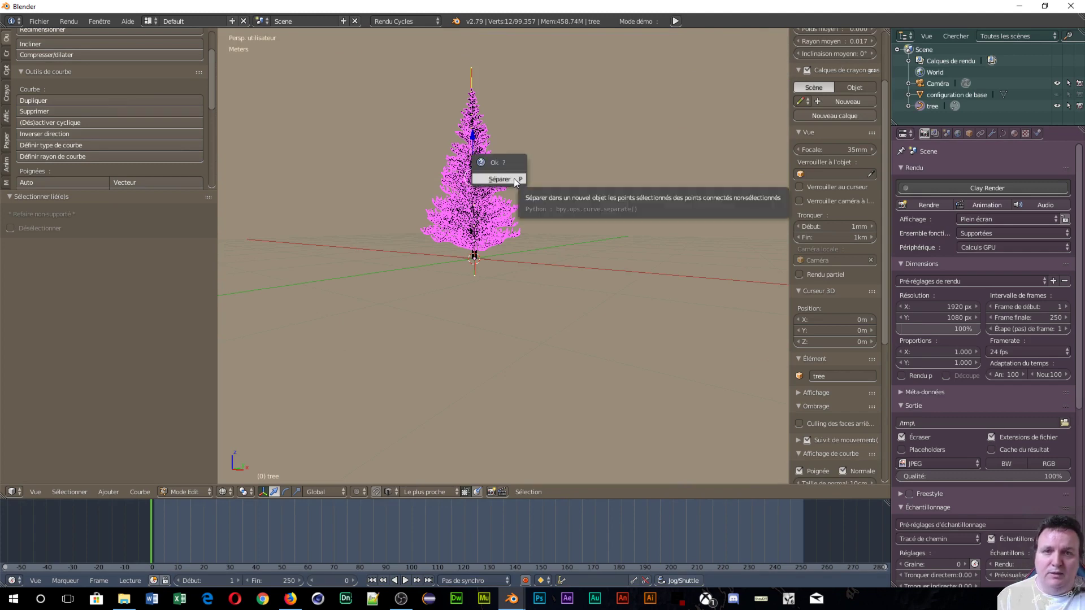
pyautogui.click(512, 180)
pyautogui.scroll(8, 502, 206)
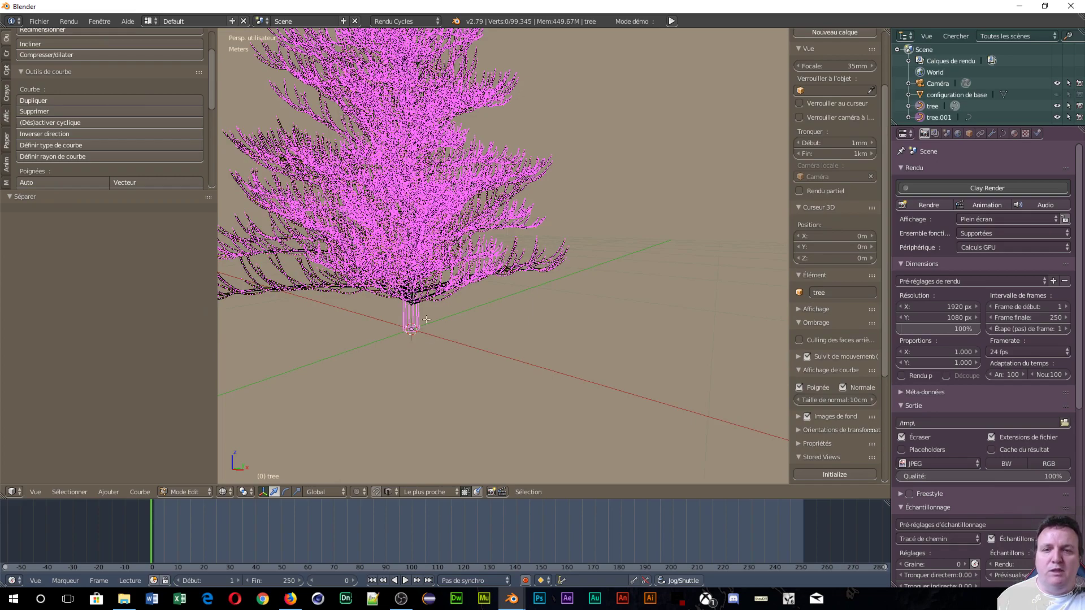
pyautogui.scroll(4, 426, 320)
pyautogui.scroll(3, 403, 279)
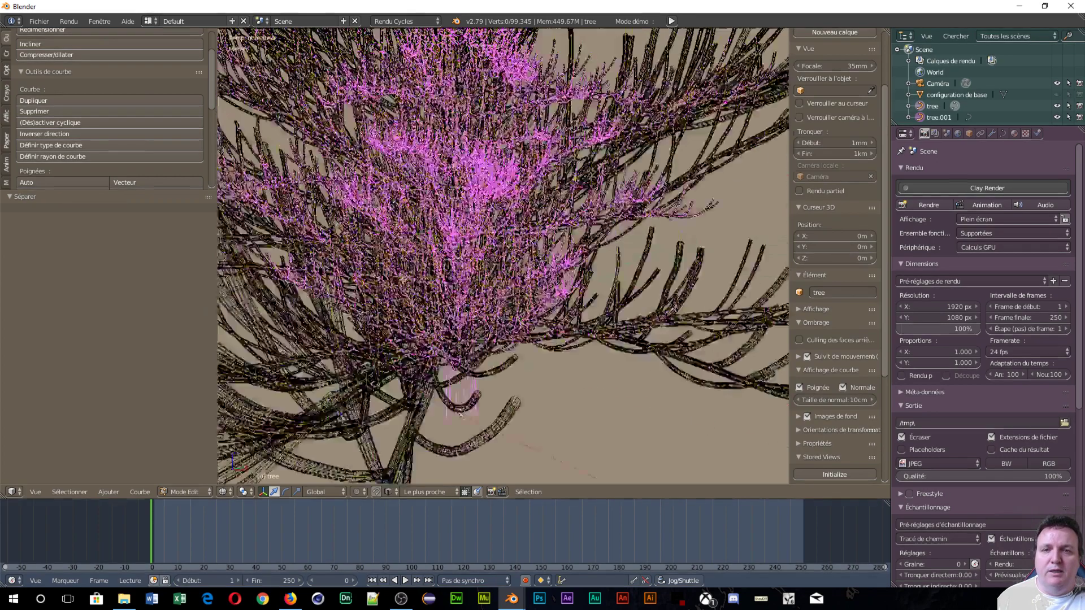
pyautogui.scroll(-10, 403, 280)
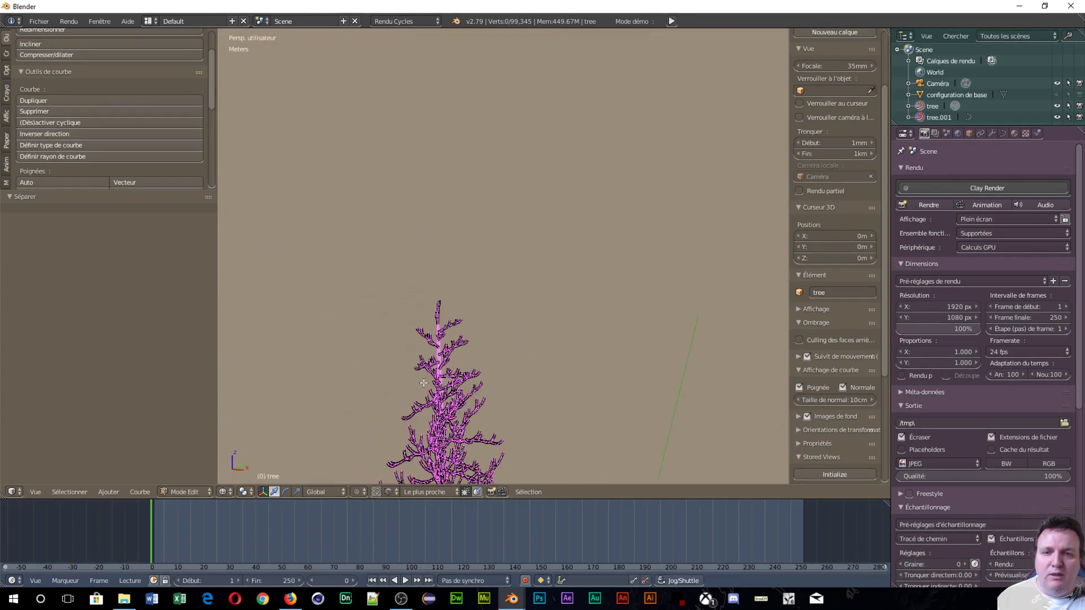
pyautogui.scroll(-3, 458, 386)
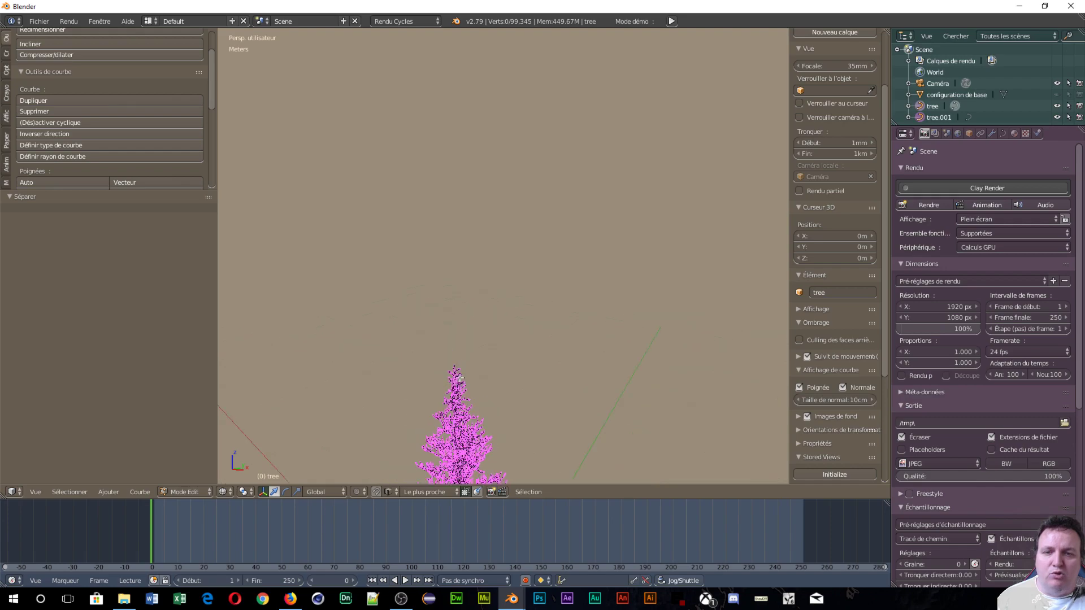
# - Return to Object Mode and select the separated trunk object, examining it from several angles inside the branches
pyautogui.keyDown('shift'); pyautogui.moveTo(461, 378); pyautogui.dragTo(435, 271, button='middle'); pyautogui.keyUp('shift')
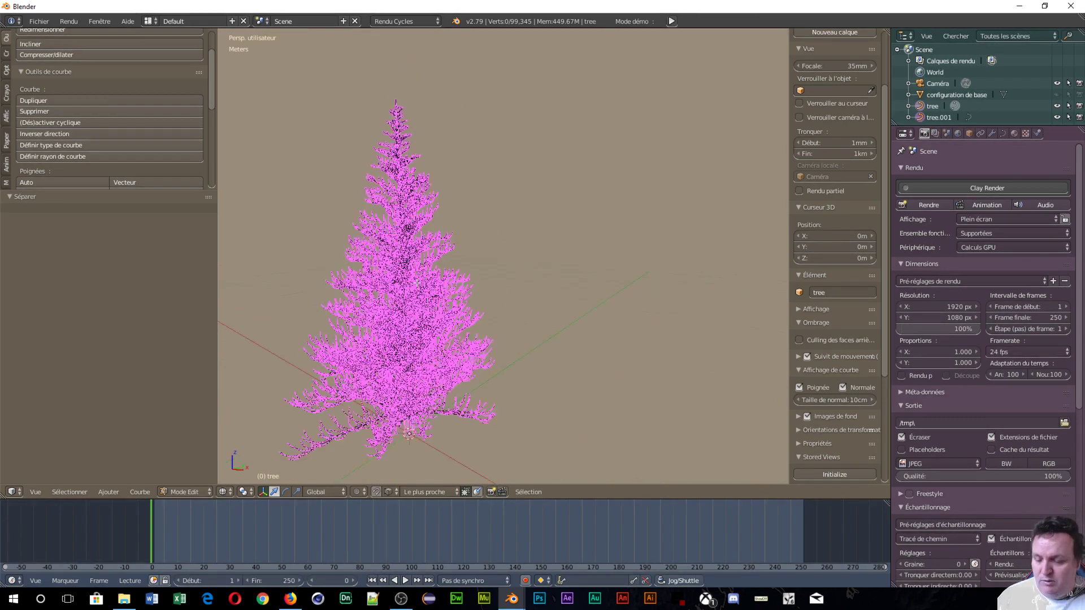
pyautogui.press('Tab')
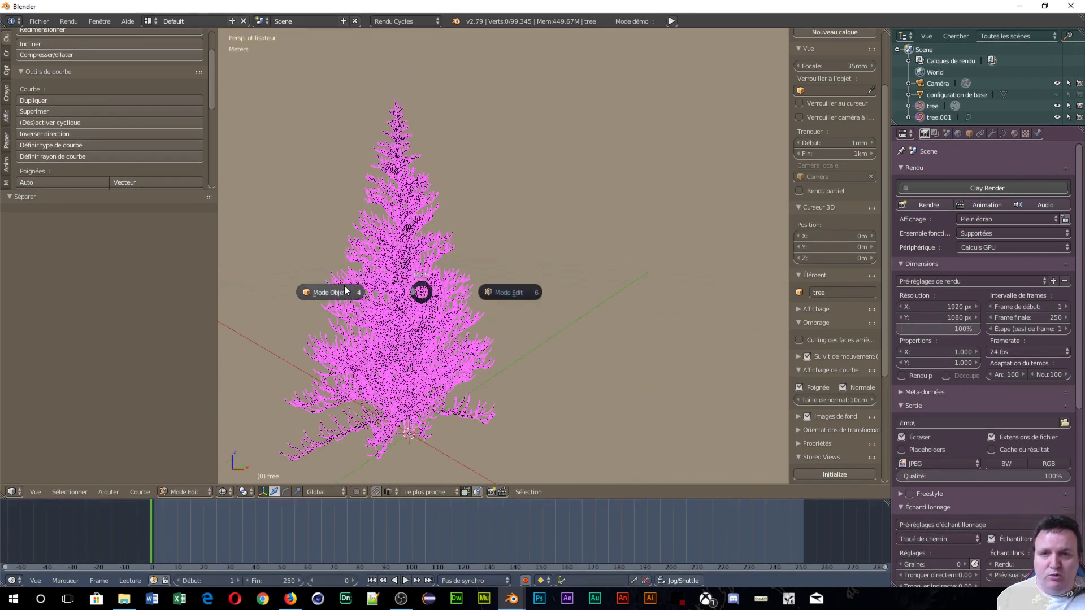
pyautogui.click(345, 291)
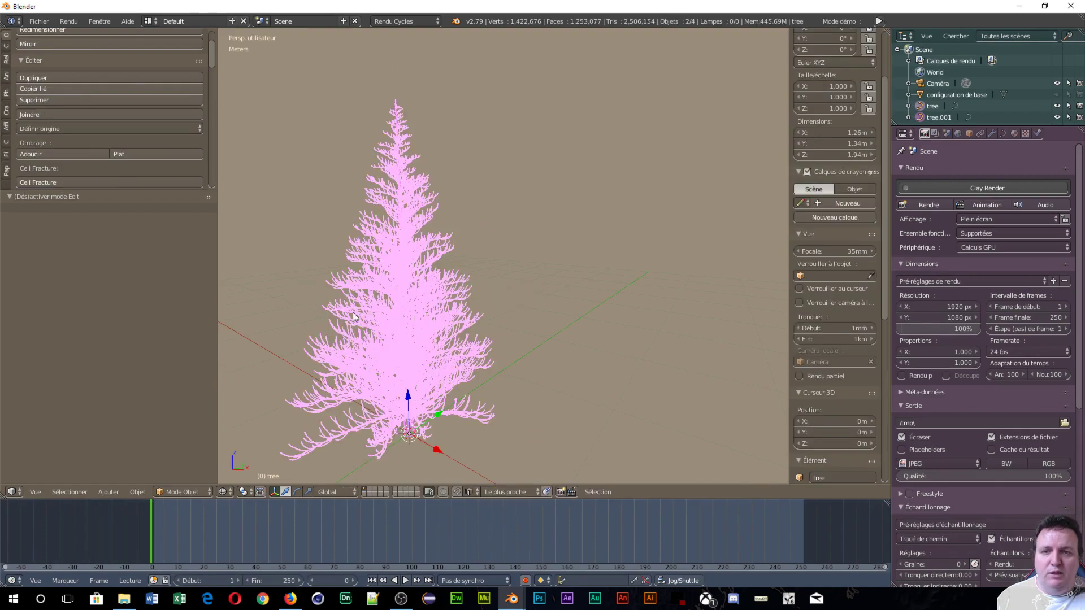
pyautogui.rightClick(412, 330)
pyautogui.moveTo(411, 330); pyautogui.dragTo(536, 324, button='middle')
pyautogui.scroll(5, 462, 370)
pyautogui.scroll(-5, 460, 369)
pyautogui.scroll(5, 421, 327)
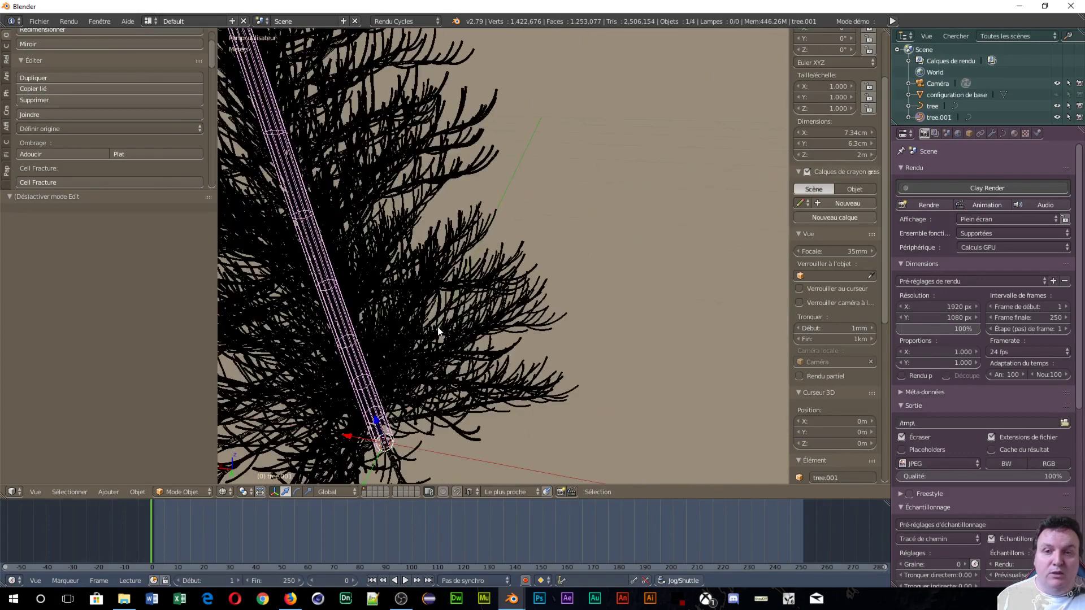
pyautogui.scroll(-5, 436, 305)
pyautogui.moveTo(449, 295); pyautogui.dragTo(348, 287, button='middle')
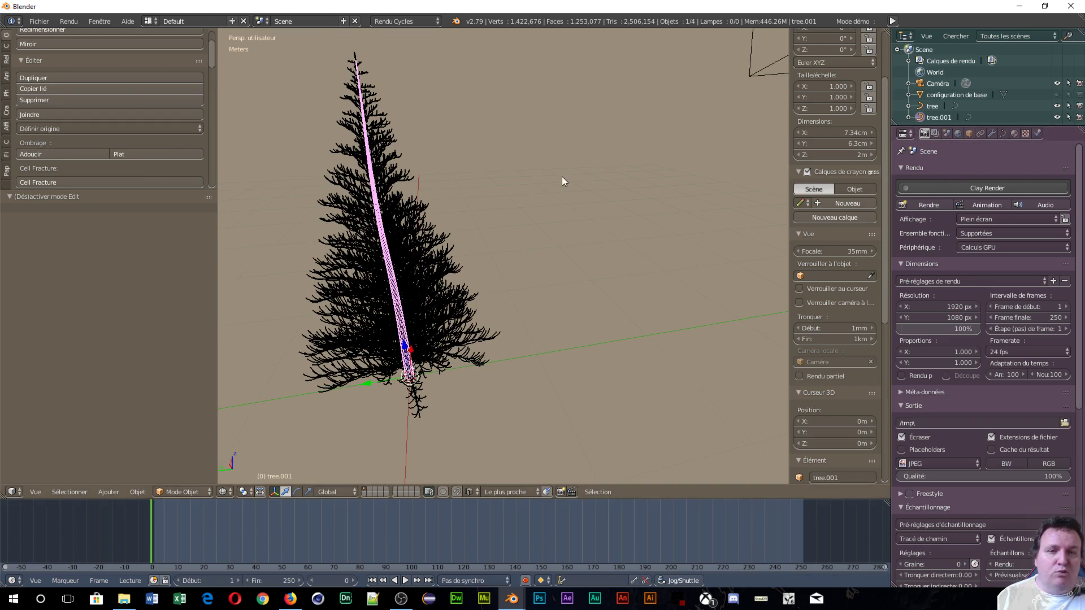
# - Select the branches object and convert it to a mesh (Mesh à partir de courbe/méta/surface/texte)
pyautogui.rightClick(419, 287)
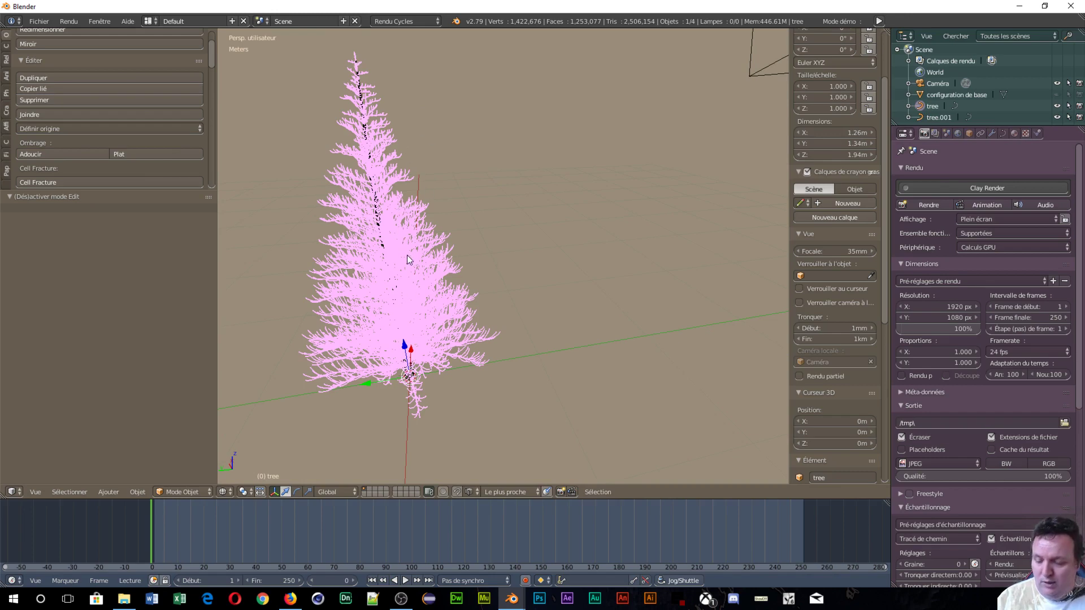
pyautogui.hotkey('alt', 'c')
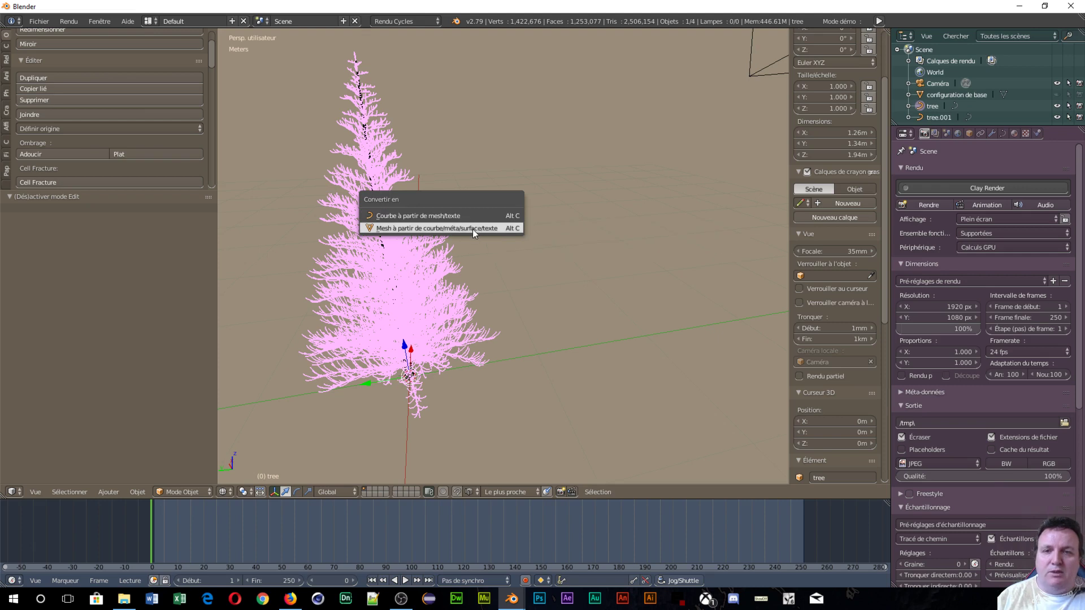
pyautogui.click(472, 229)
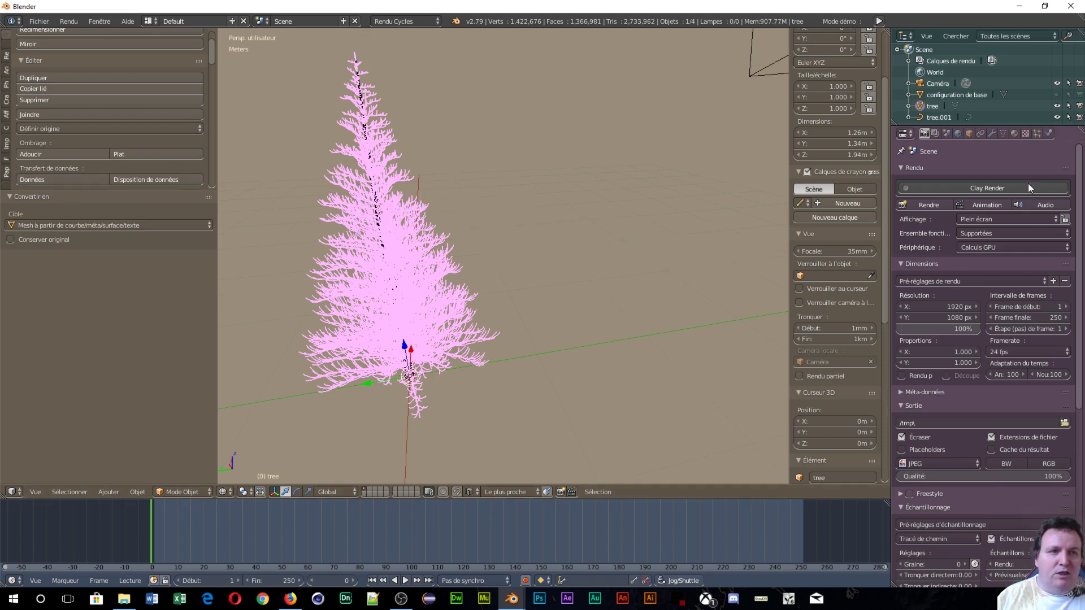
# - Start the Screencast Keys display and narrow the tool shelf to enlarge the 3D view
pyautogui.scroll(-10, 812, 362)
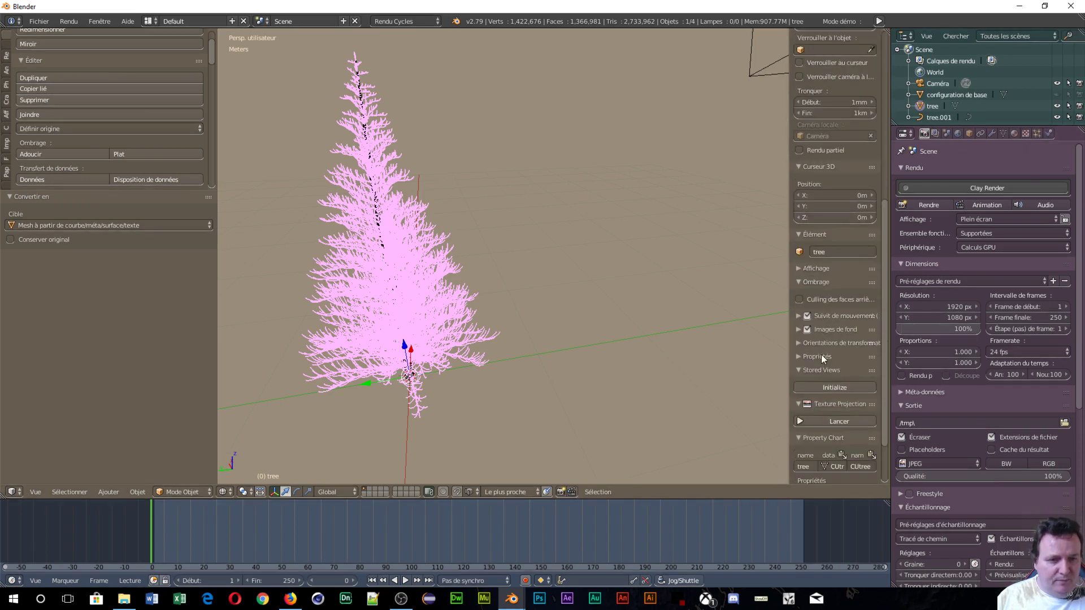
pyautogui.click(813, 473)
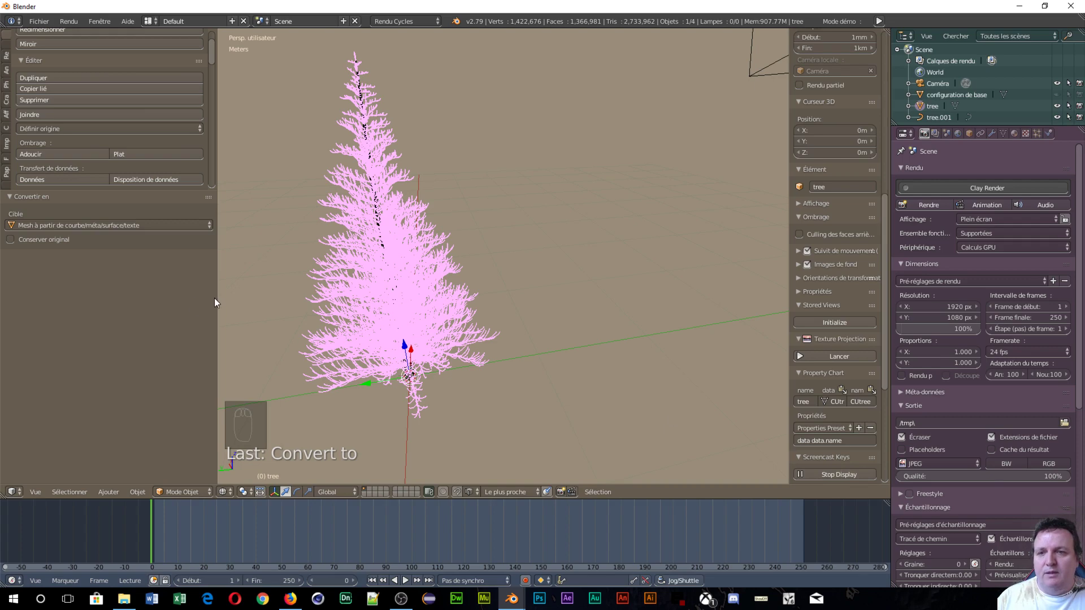
pyautogui.moveTo(214, 297); pyautogui.dragTo(133, 297)
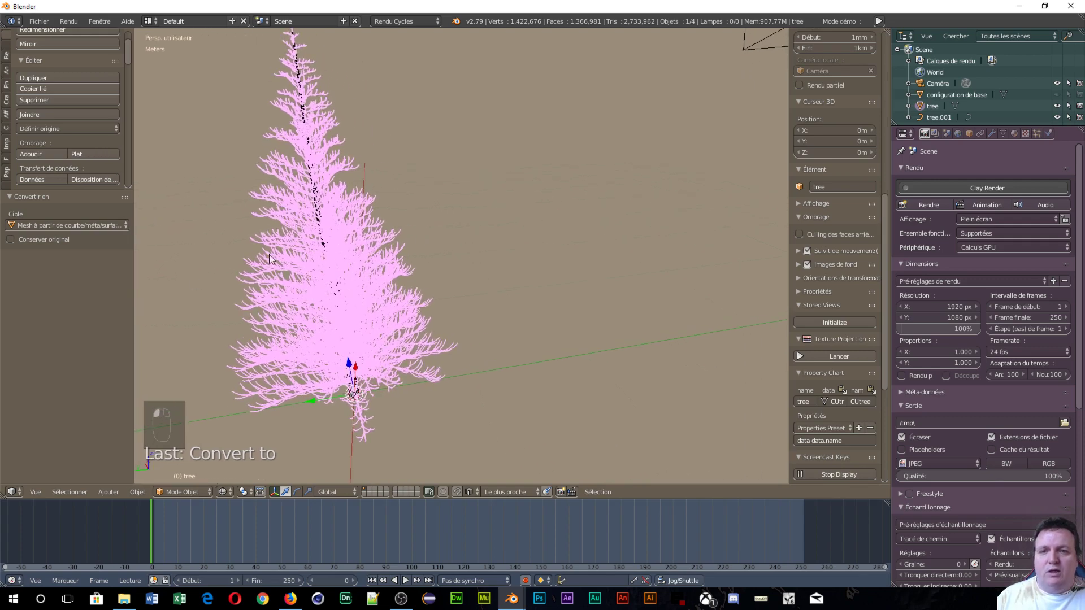
pyautogui.scroll(2, 355, 251)
pyautogui.scroll(-2, 360, 253)
pyautogui.scroll(-3, 452, 228)
pyautogui.scroll(3, 479, 232)
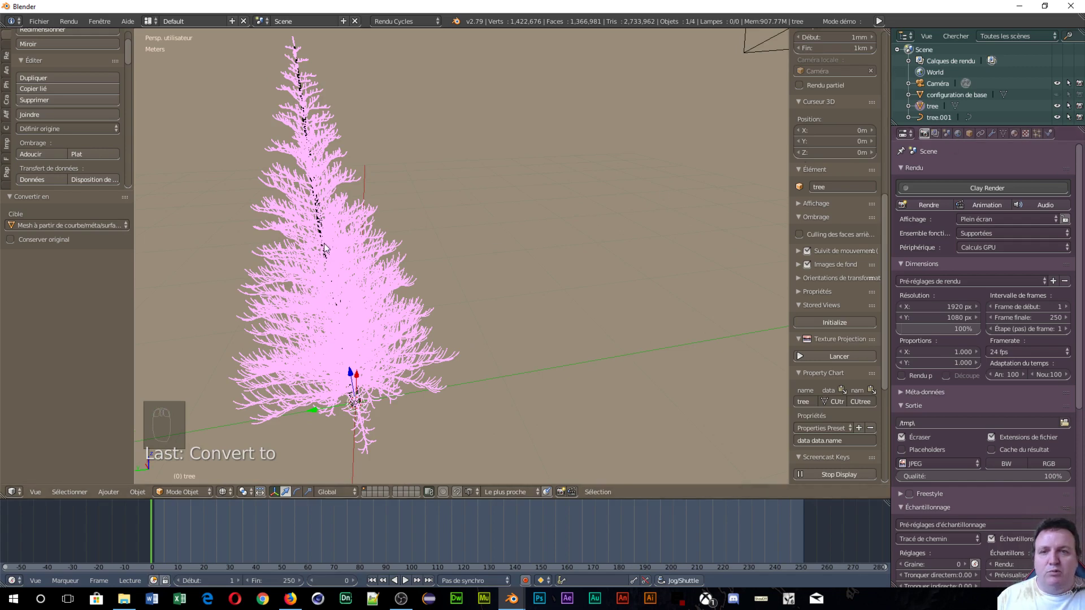
# - Add a new material to the branches mesh and set its BSDF diffus color to a dark brown
pyautogui.click(1015, 133)
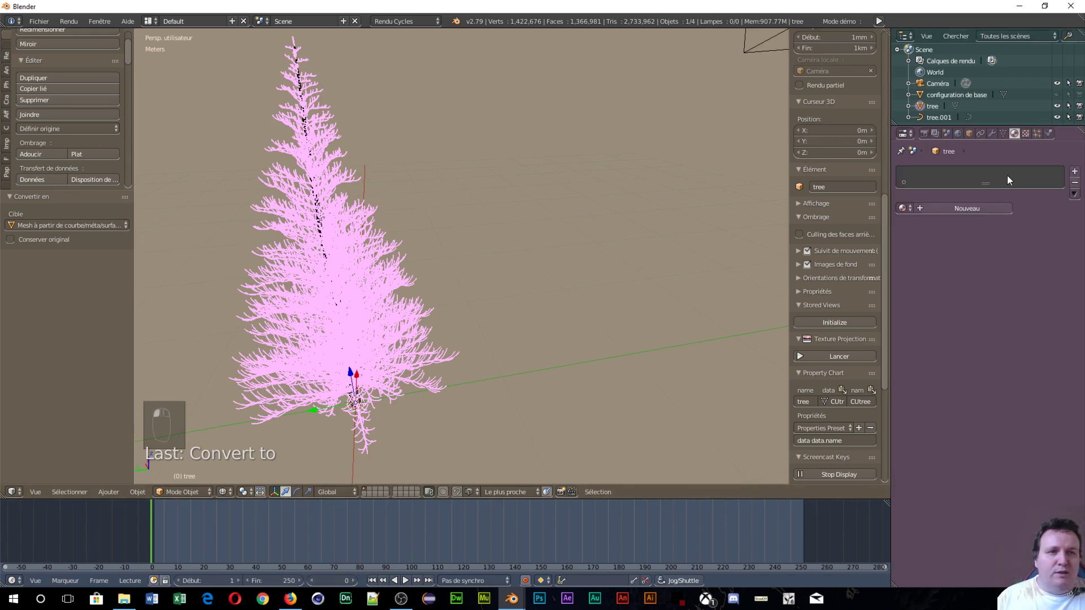
pyautogui.click(927, 209)
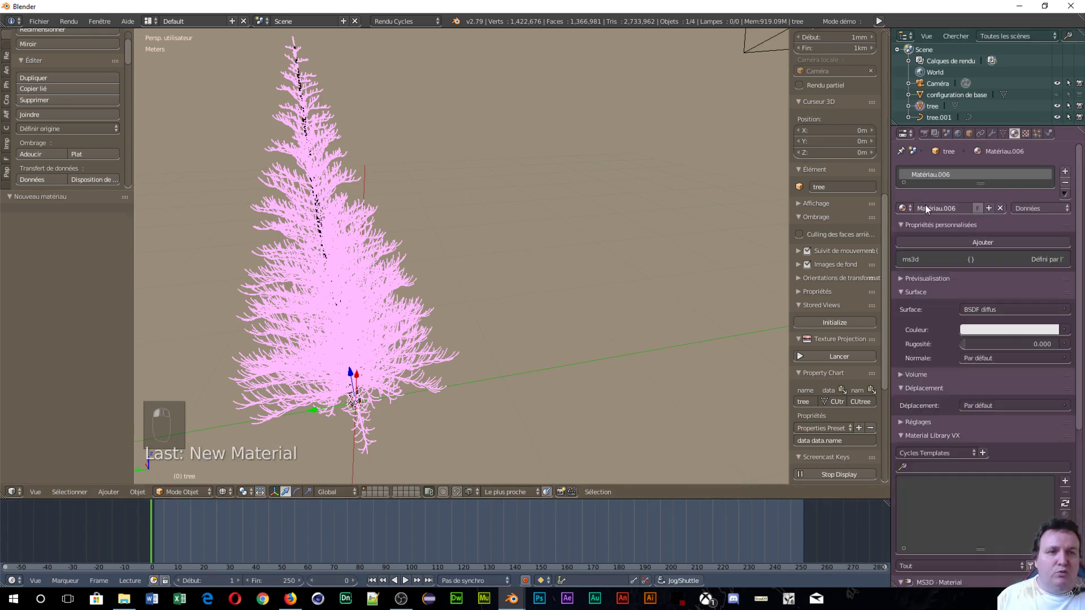
pyautogui.click(1010, 331)
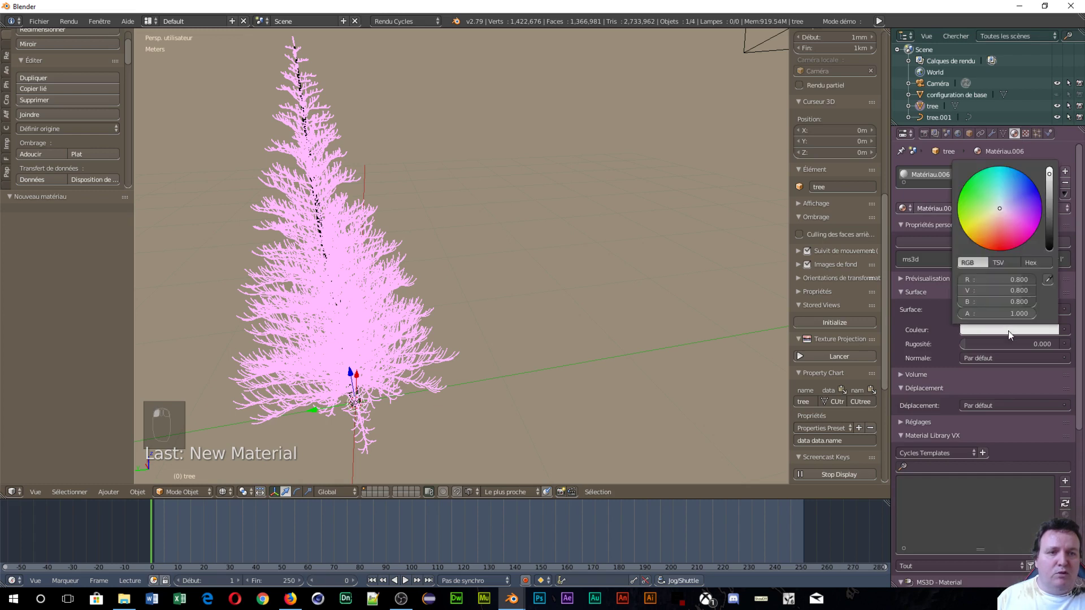
pyautogui.moveTo(995, 226); pyautogui.dragTo(976, 243)
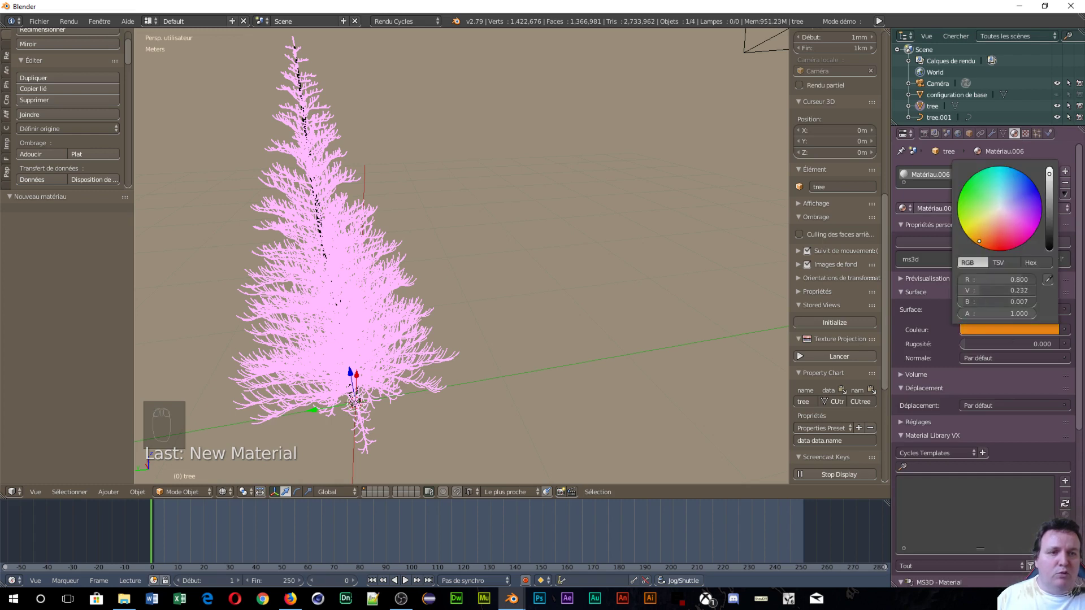
pyautogui.moveTo(1050, 204); pyautogui.dragTo(1050, 232)
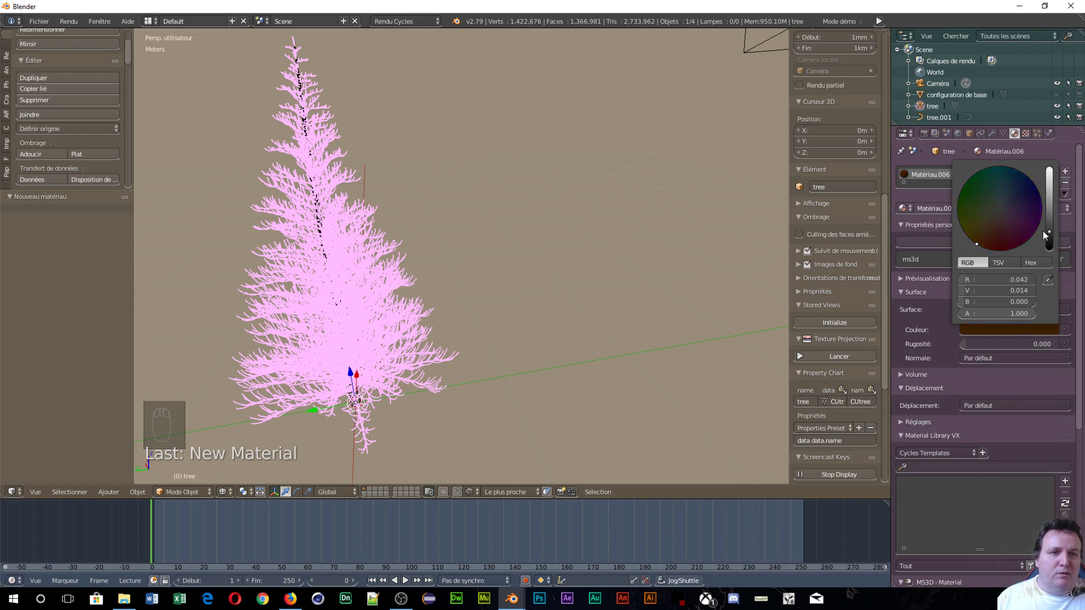
pyautogui.click(979, 242)
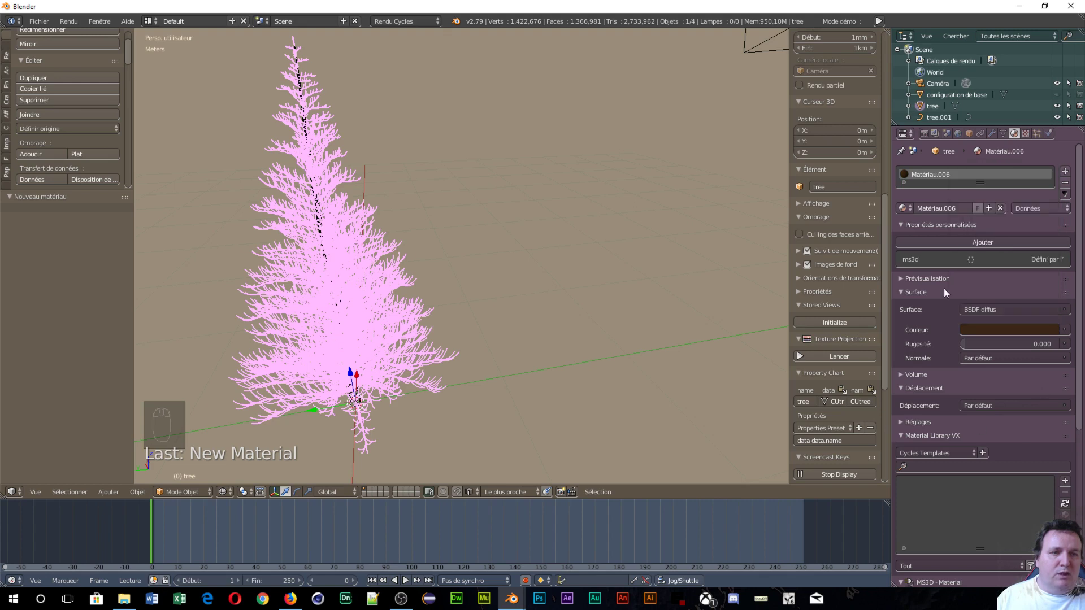
# - Rename the brown material as branche
pyautogui.click(954, 208)
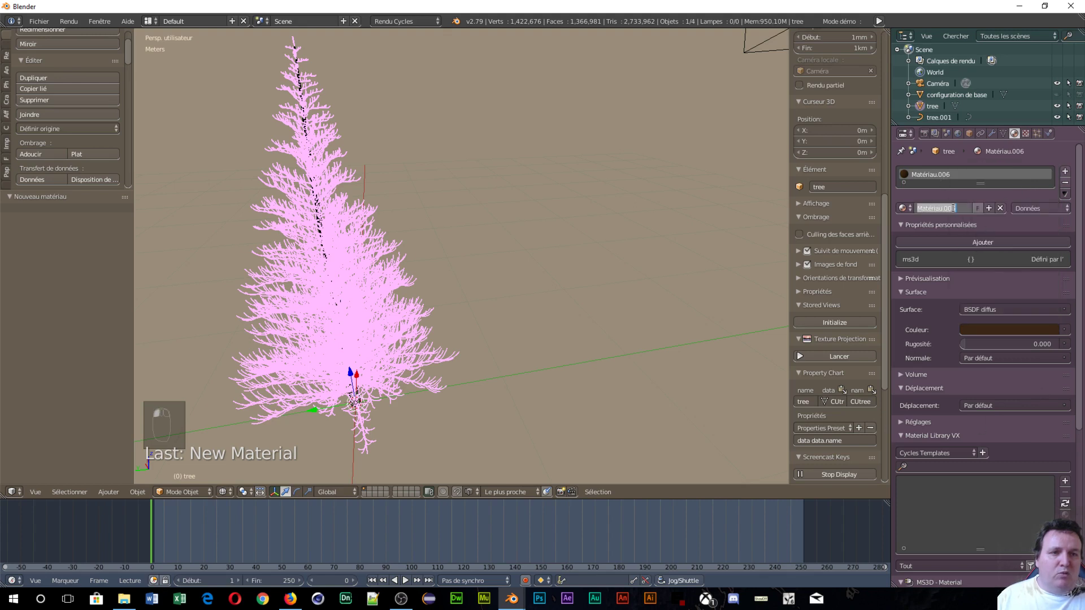
pyautogui.write('b')
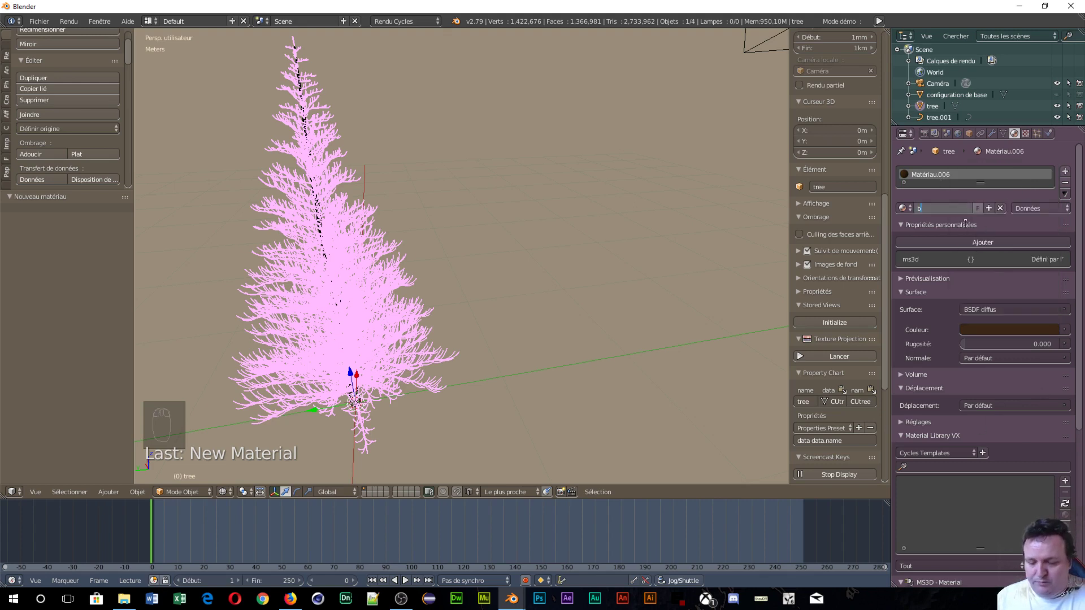
pyautogui.write('ranche')
pyautogui.press('Return')
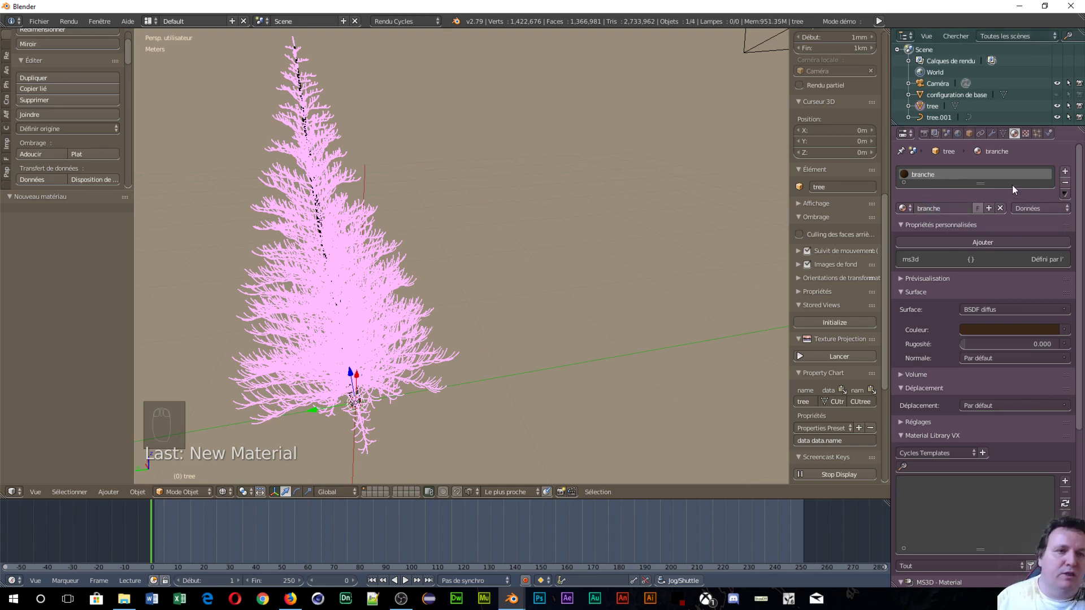
# - Add a second material slot with a new material and set its diffuse color to a dark olive green
pyautogui.click(1065, 173)
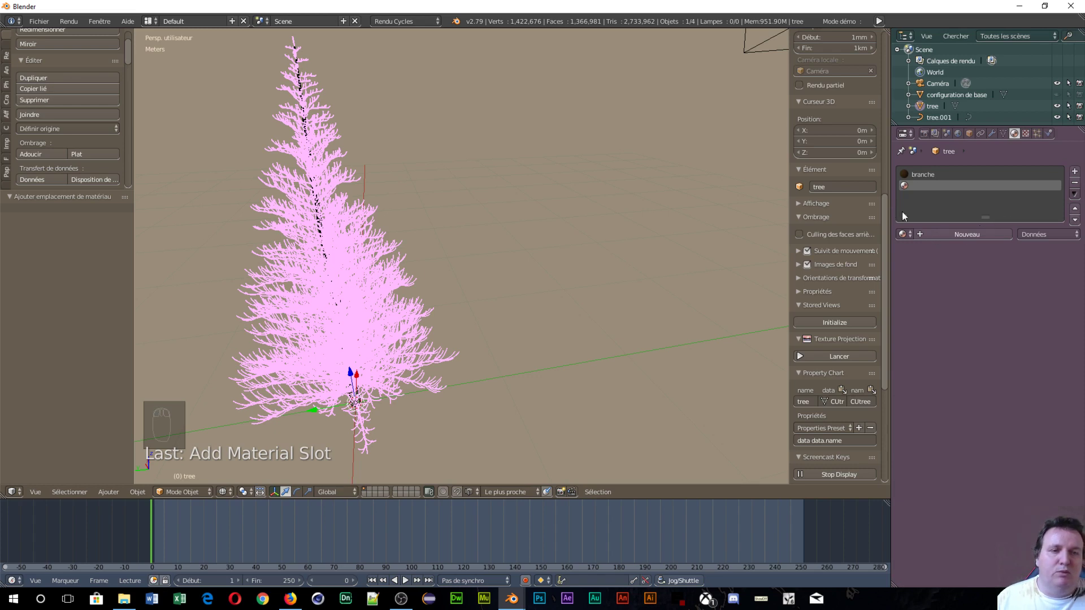
pyautogui.click(937, 239)
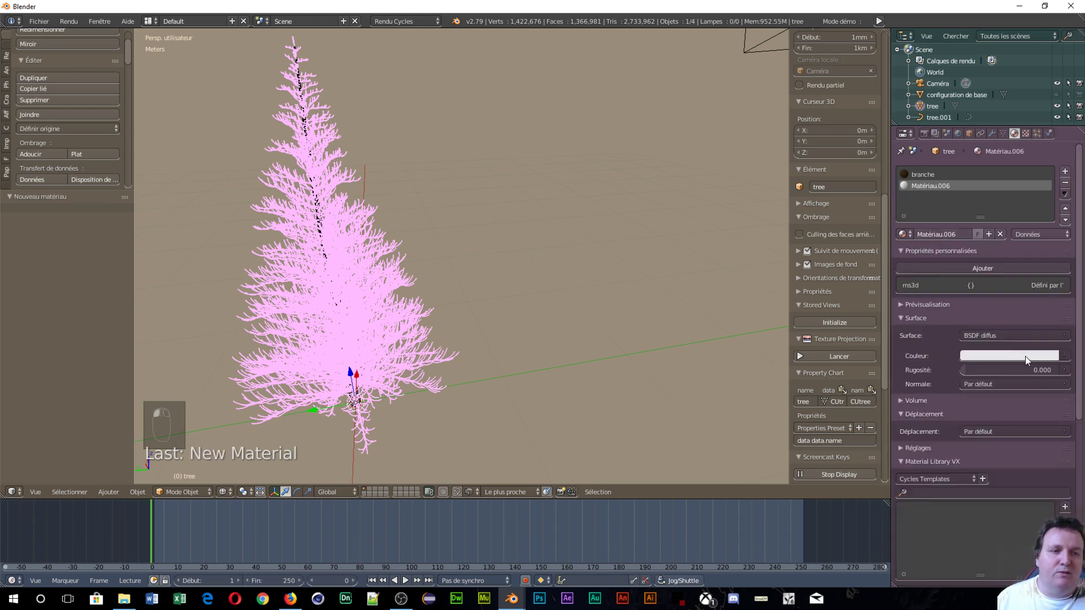
pyautogui.click(1027, 356)
pyautogui.click(992, 238)
pyautogui.moveTo(992, 237); pyautogui.dragTo(972, 230)
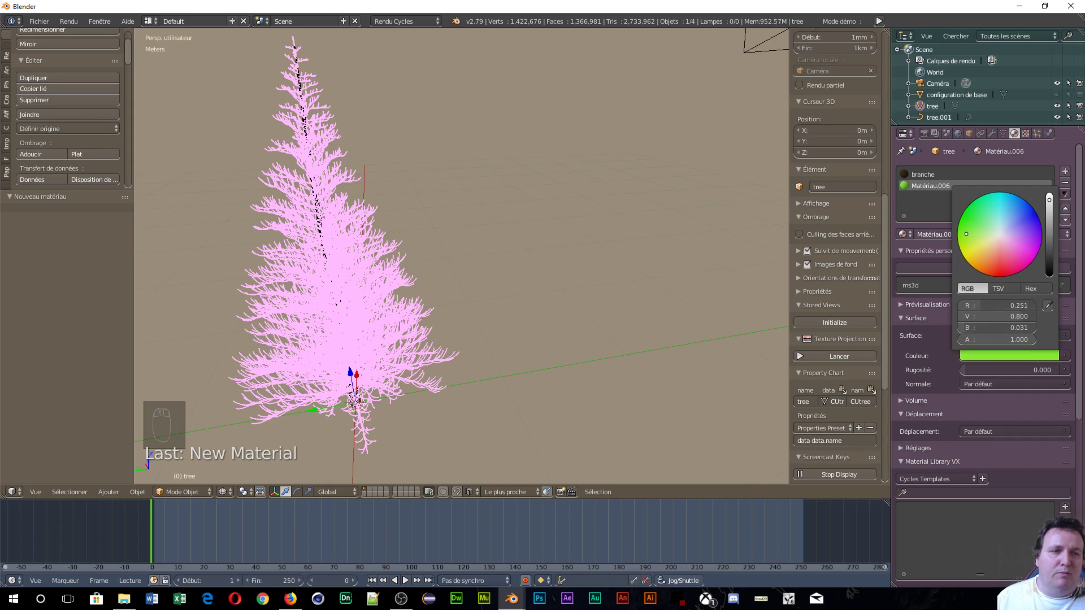
pyautogui.moveTo(1049, 227); pyautogui.dragTo(1050, 258)
pyautogui.moveTo(987, 243); pyautogui.dragTo(977, 234)
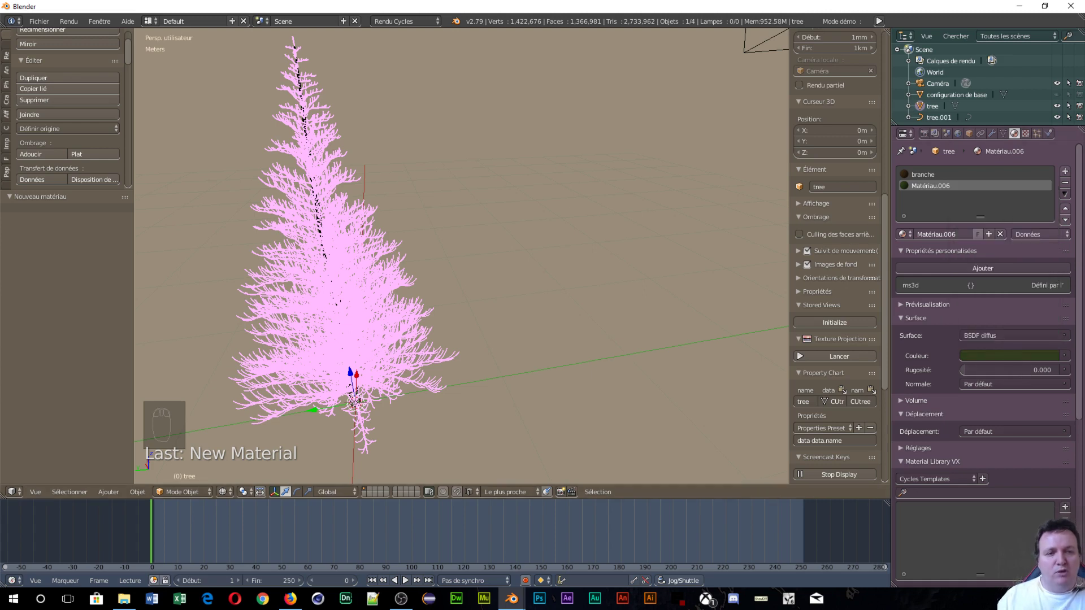
pyautogui.click(1018, 357)
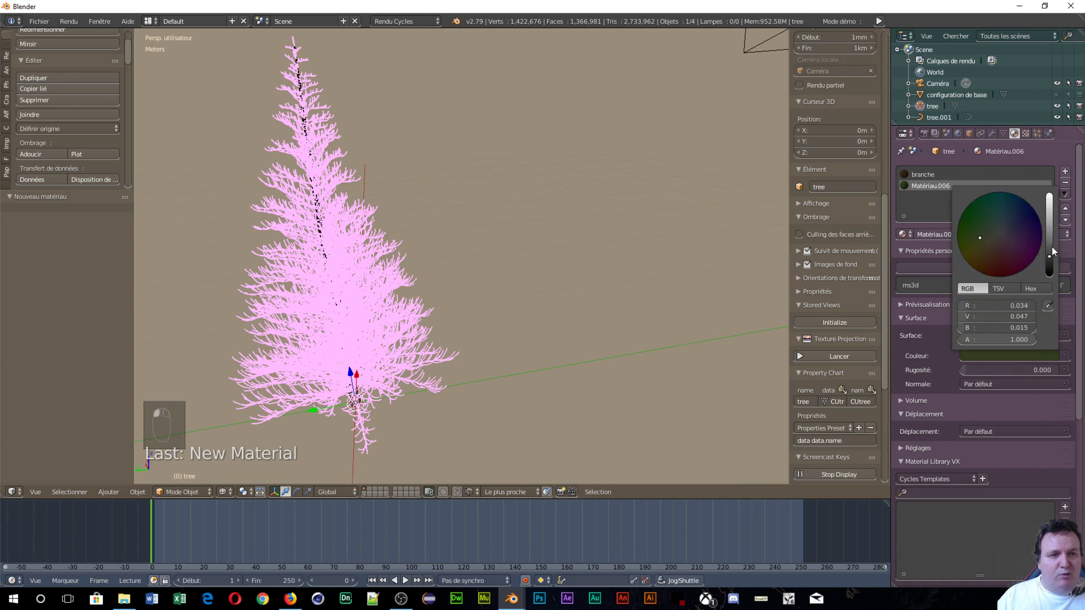
pyautogui.moveTo(1053, 251); pyautogui.dragTo(1050, 249)
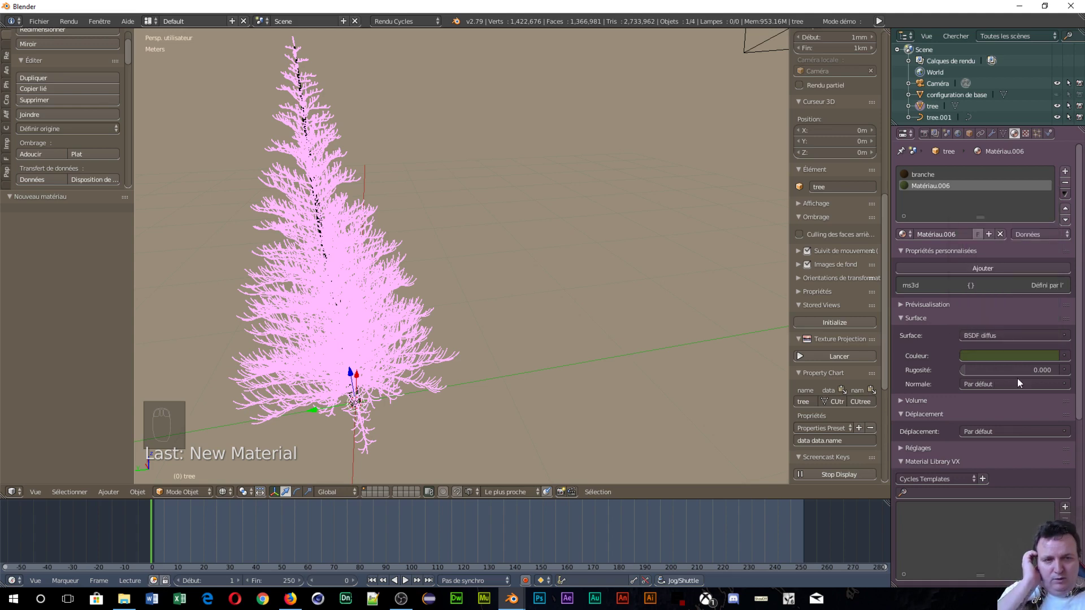
# - Rename the green material as aiguille
pyautogui.click(941, 238)
pyautogui.write('ai')
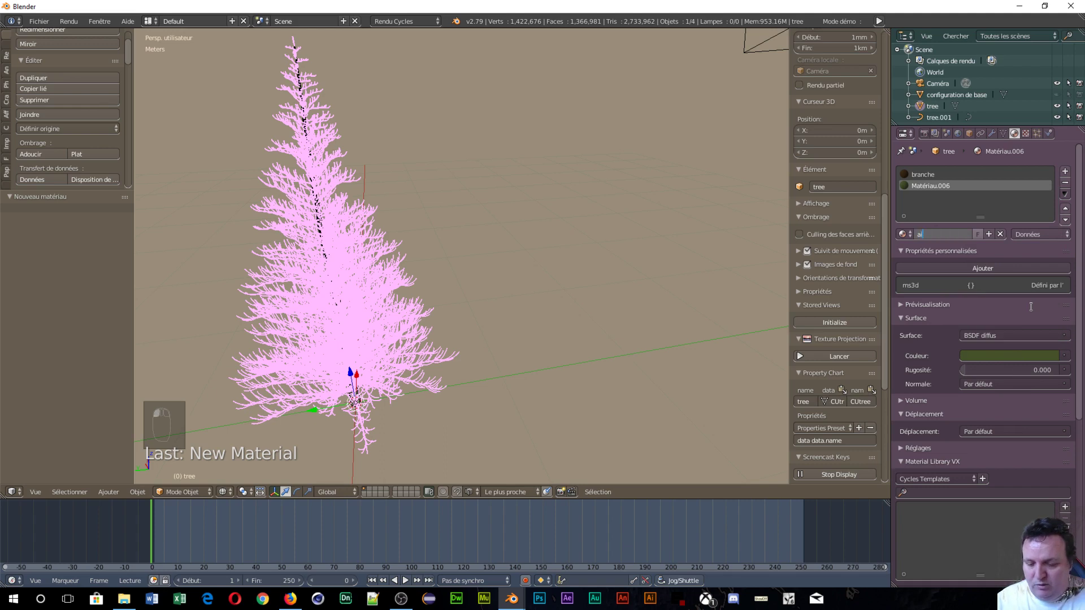
pyautogui.write('guille')
pyautogui.press('Return')
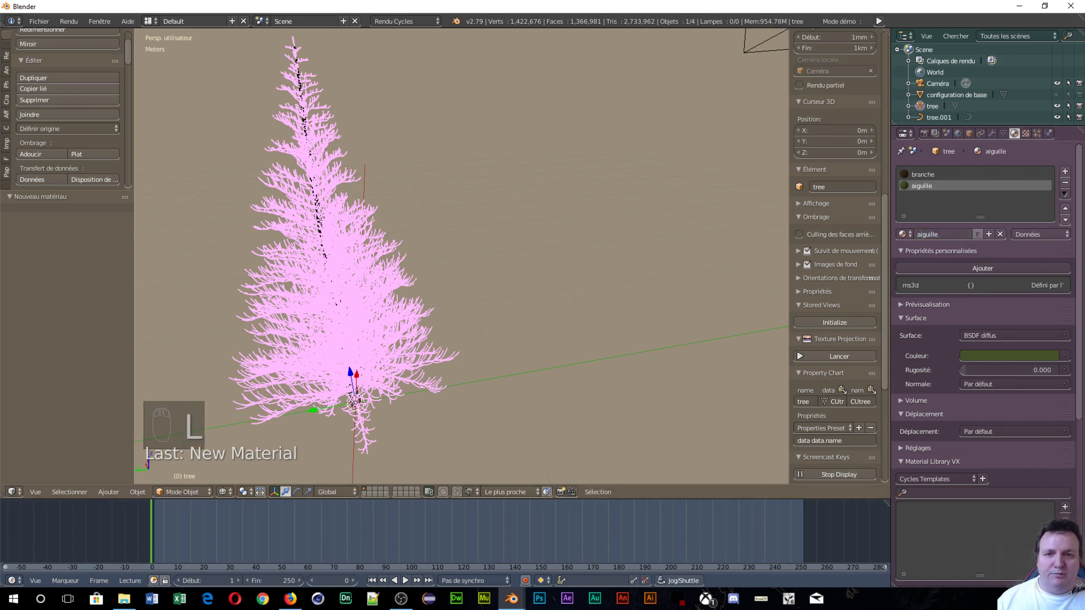
# - Switch the viewport to rendered shading and examine the branches mesh up close
pyautogui.rightClick(321, 318)
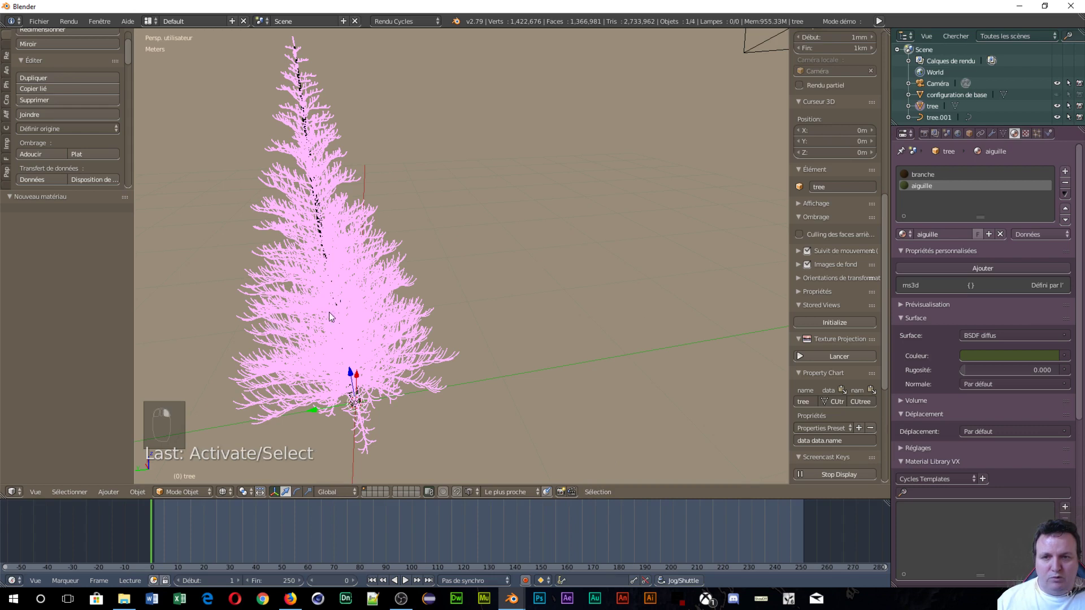
pyautogui.hotkey('shift', 'z')
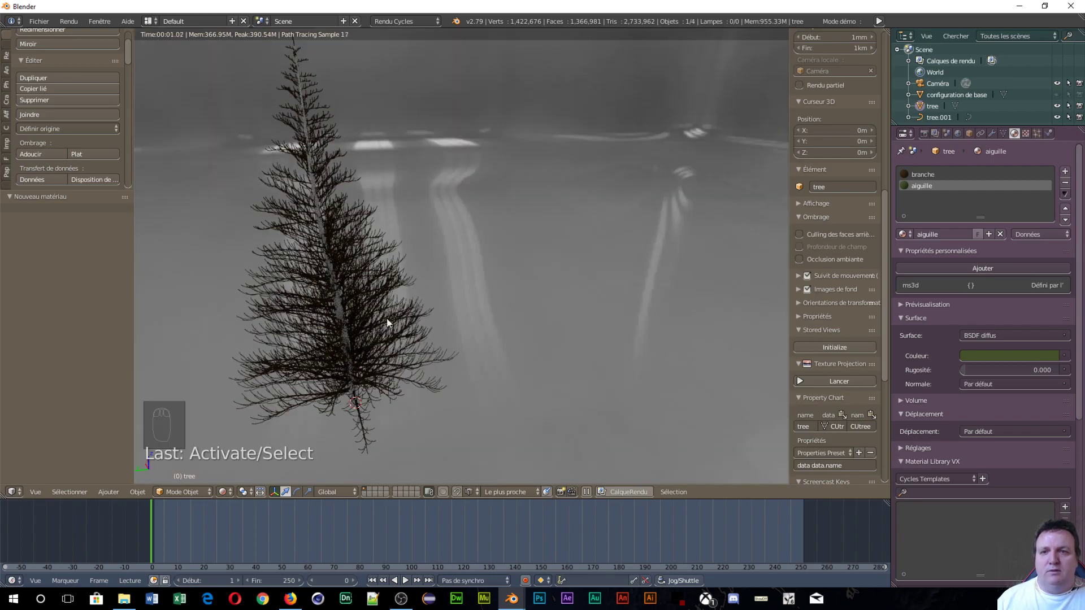
pyautogui.scroll(3, 387, 319)
pyautogui.moveTo(389, 321); pyautogui.dragTo(277, 271, button='middle')
pyautogui.scroll(3, 263, 285)
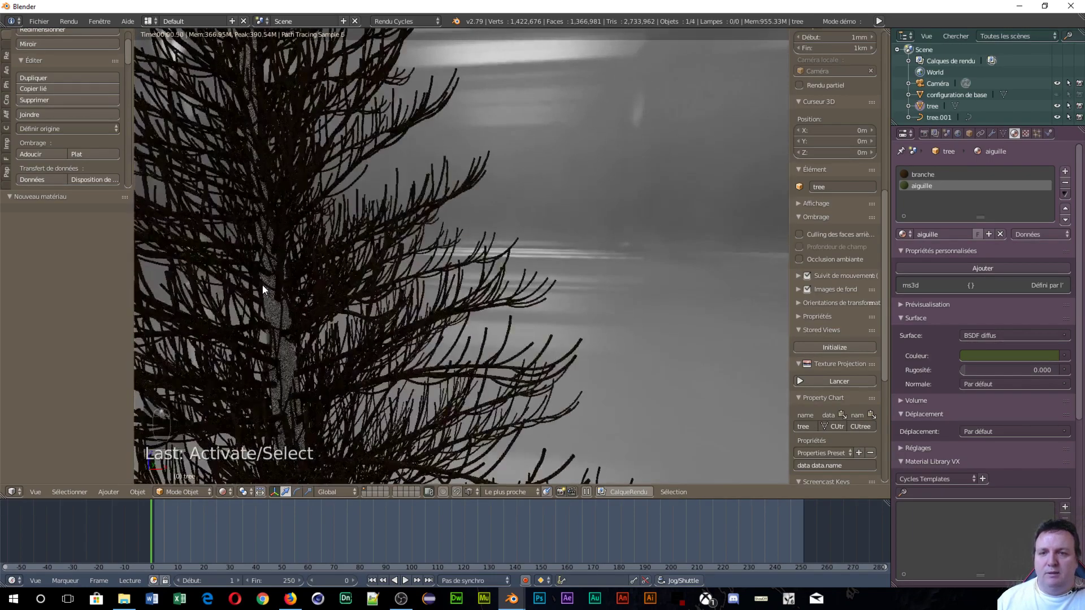
pyautogui.scroll(4, 262, 285)
pyautogui.scroll(-6, 378, 290)
pyautogui.scroll(3, 377, 290)
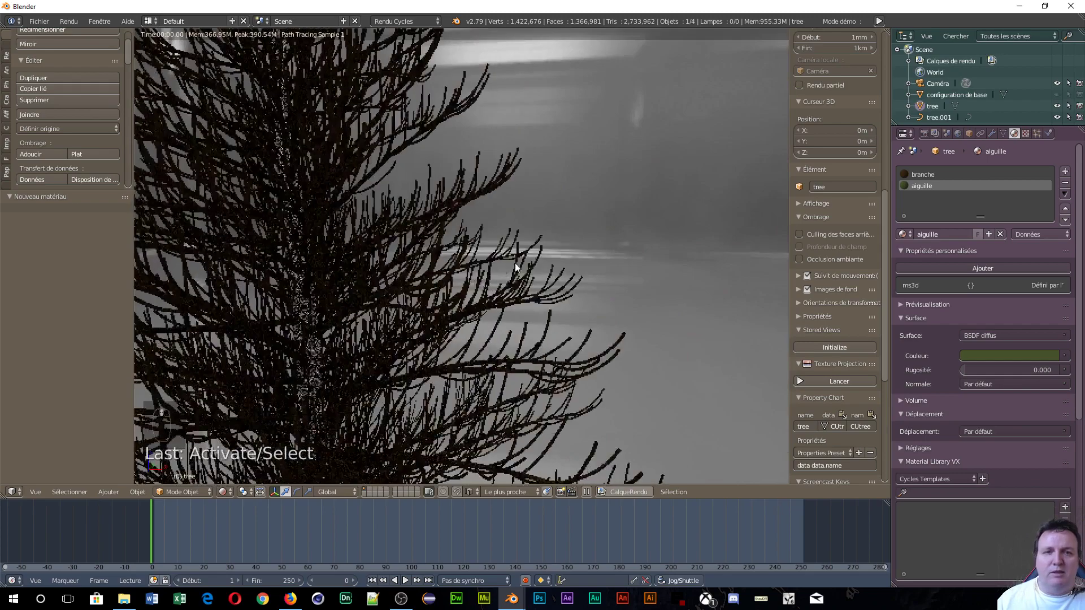
# - Select the branche material slot and inspect how its brown color renders on the branches
pyautogui.click(935, 174)
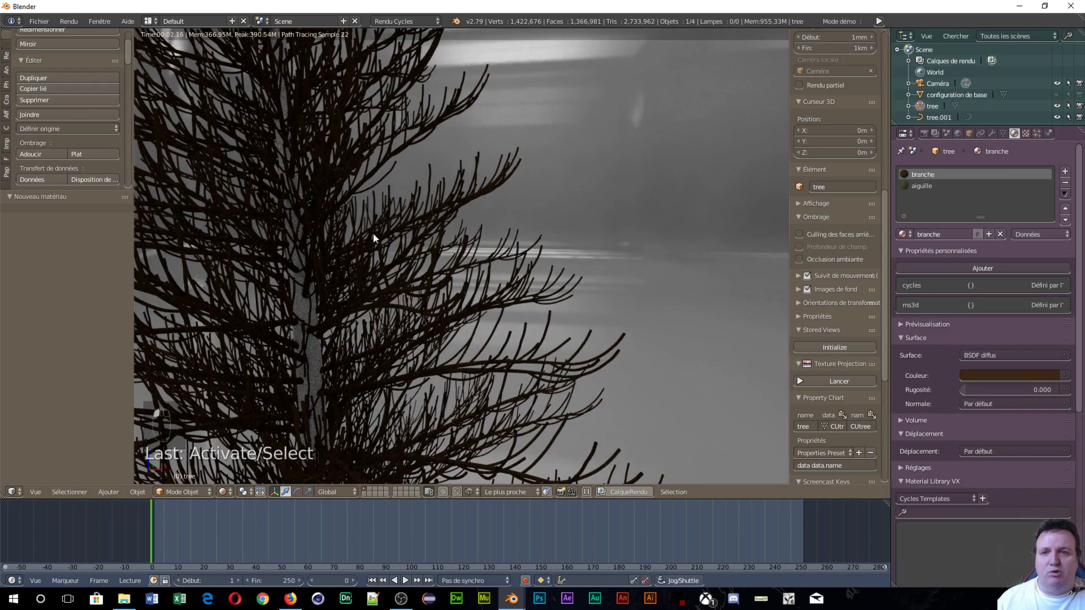
pyautogui.scroll(-4, 373, 233)
pyautogui.moveTo(373, 233); pyautogui.dragTo(376, 266, button='middle')
pyautogui.scroll(3, 361, 260)
pyautogui.scroll(1, 379, 240)
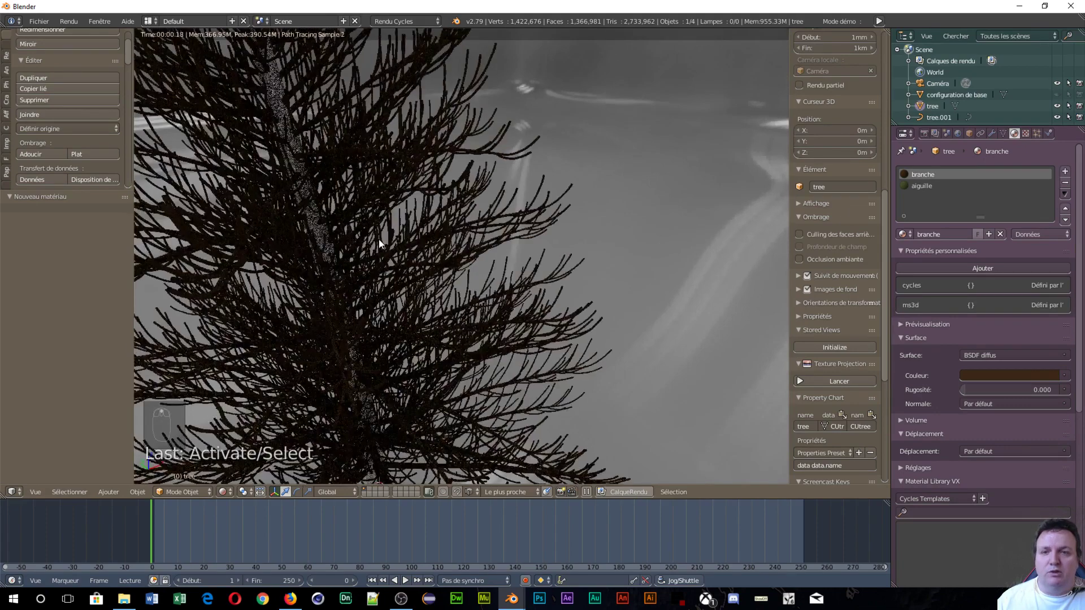
# - Leave rendered shading and add a particle system of type Cheveux (hair) to the branches mesh
pyautogui.scroll(-5, 387, 240)
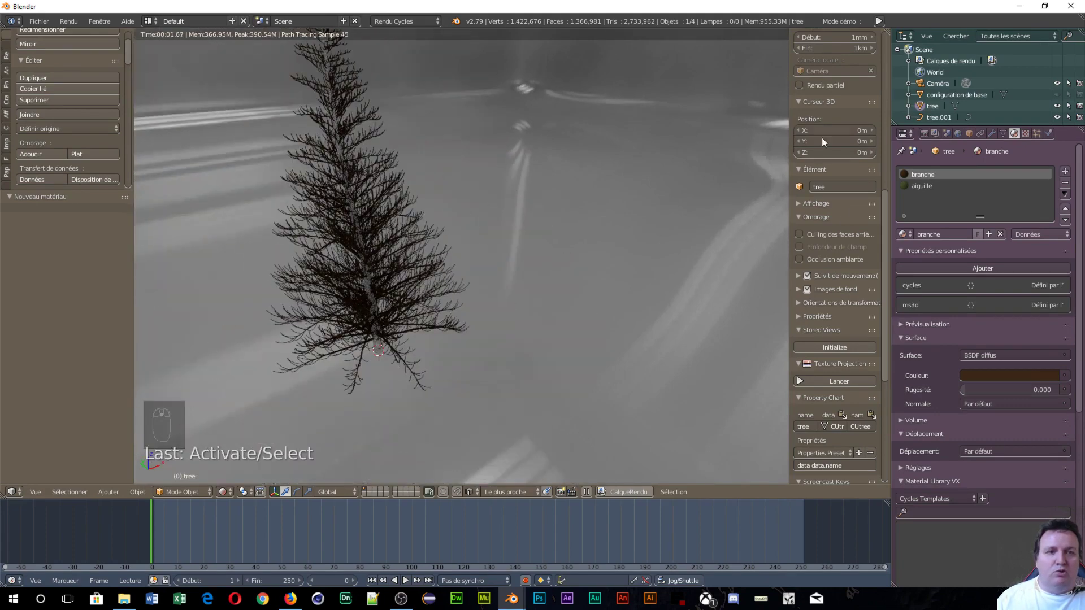
pyautogui.hotkey('shift', 'z')
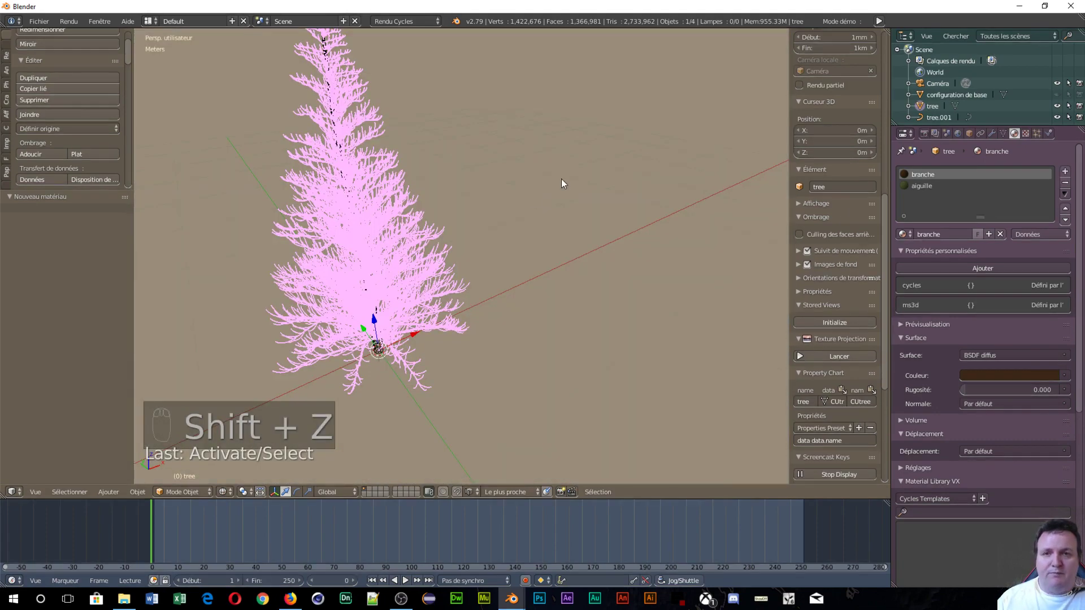
pyautogui.click(1038, 133)
pyautogui.click(927, 205)
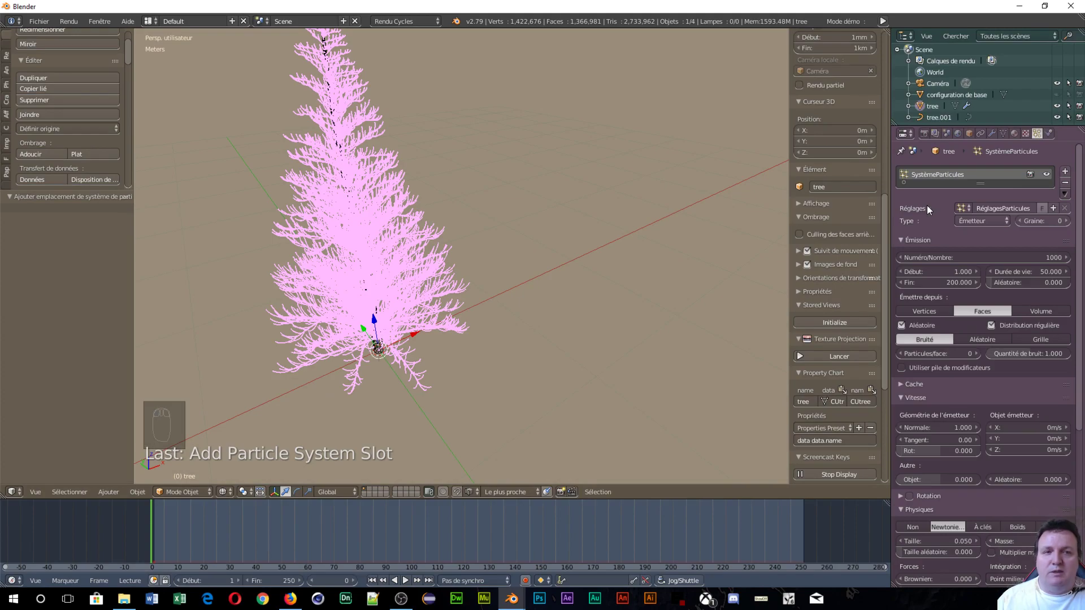
pyautogui.click(998, 222)
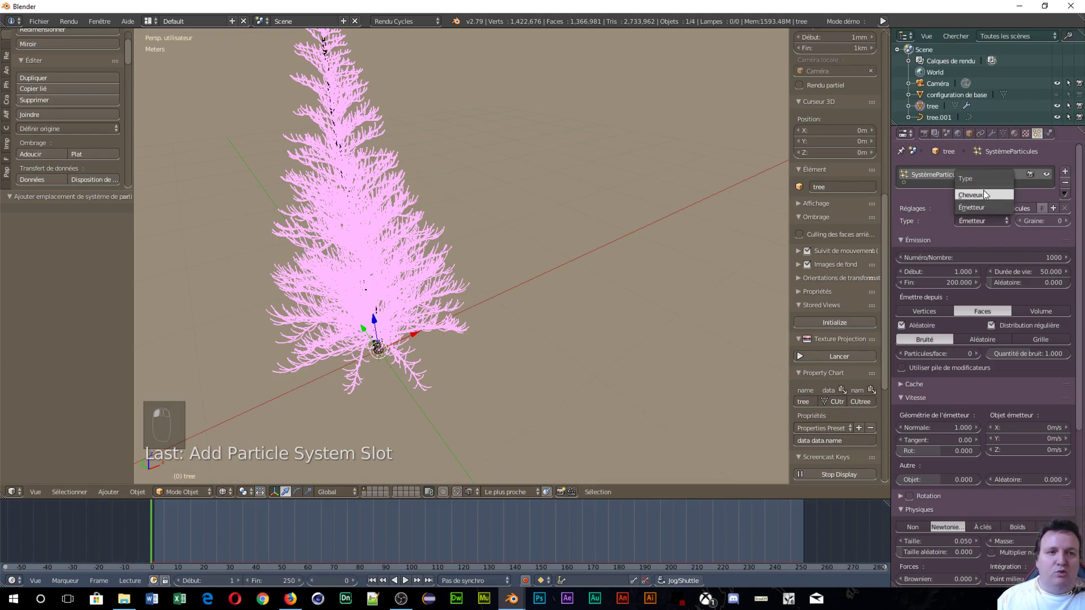
pyautogui.click(984, 195)
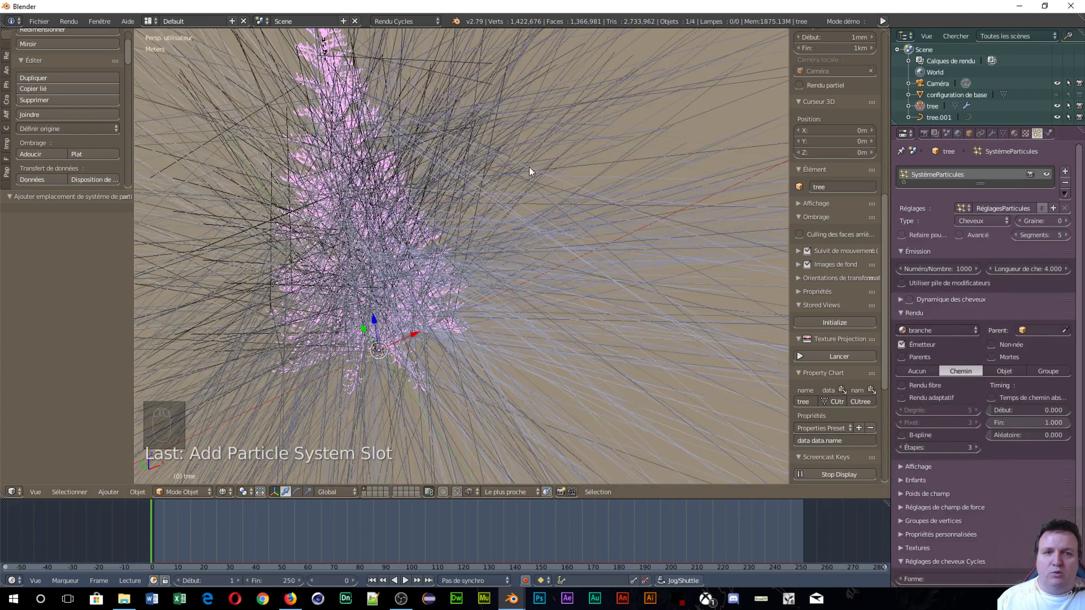
# - Reduce the share of hair particles displayed in the viewport to 10%
pyautogui.moveTo(469, 161); pyautogui.dragTo(415, 172, button='middle')
pyautogui.scroll(-5, 415, 172)
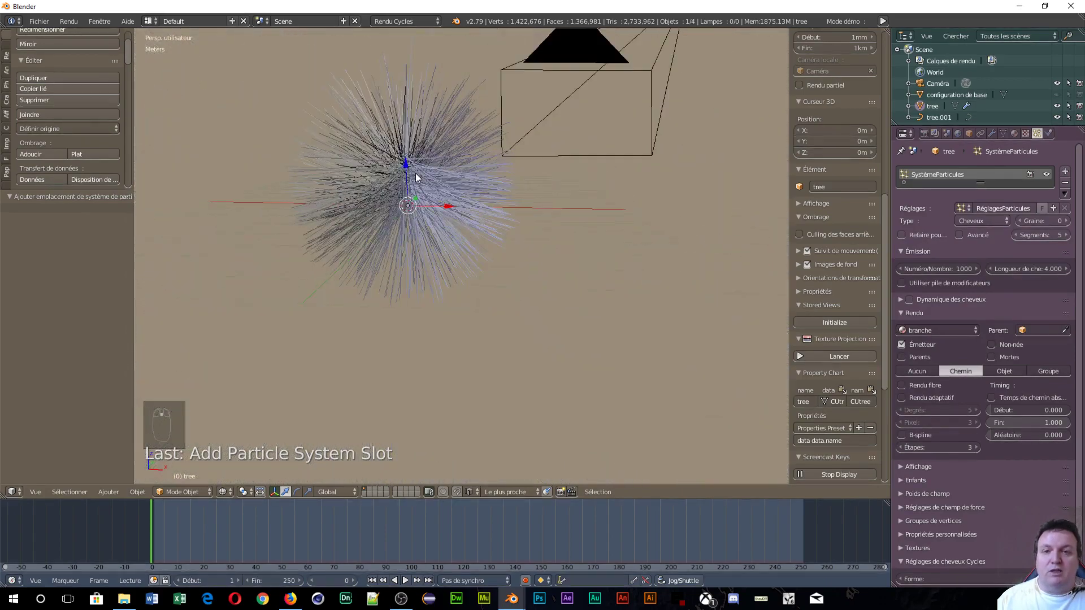
pyautogui.scroll(3, 416, 173)
pyautogui.scroll(5, 416, 175)
pyautogui.scroll(-2, 409, 192)
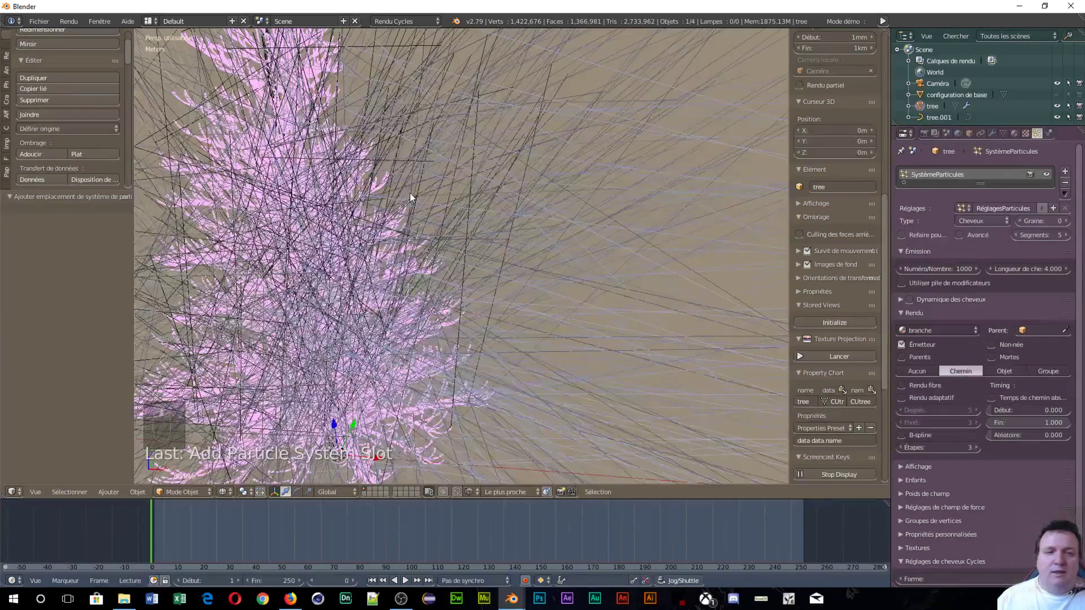
pyautogui.scroll(-2, 1000, 286)
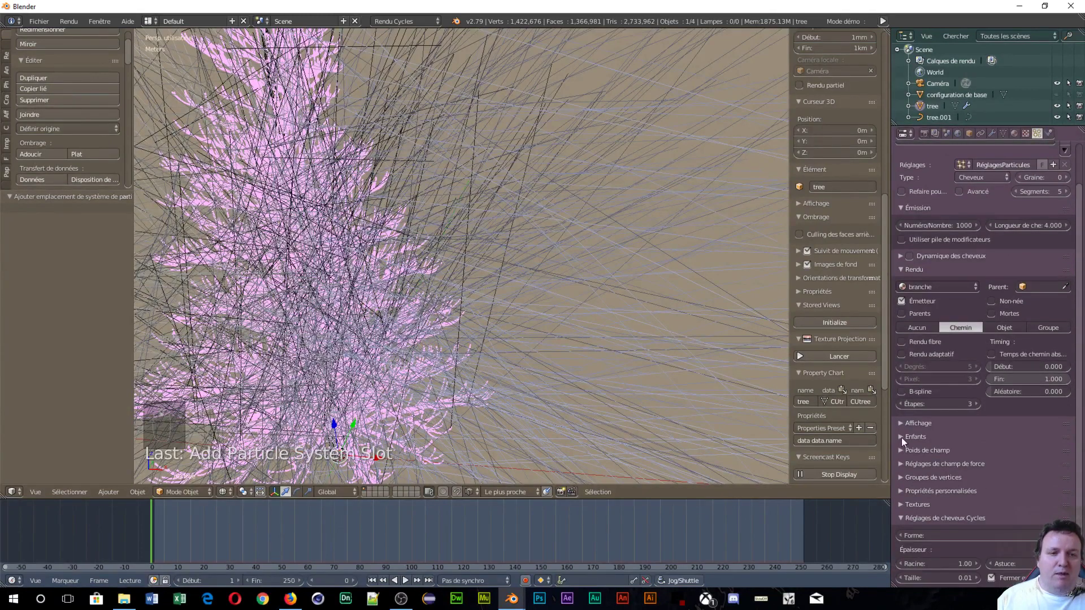
pyautogui.click(910, 424)
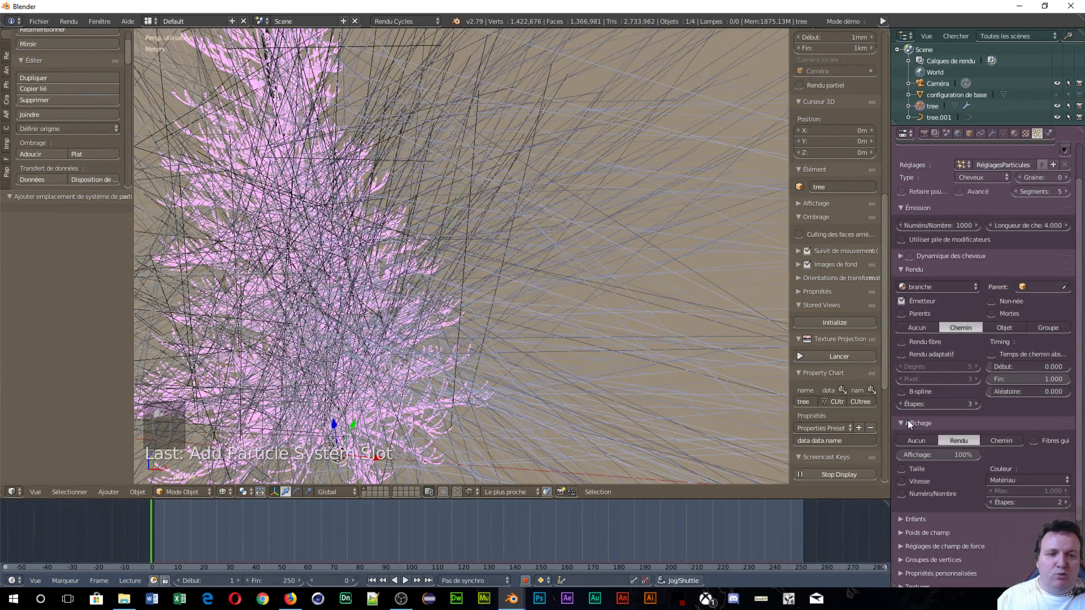
pyautogui.click(932, 454)
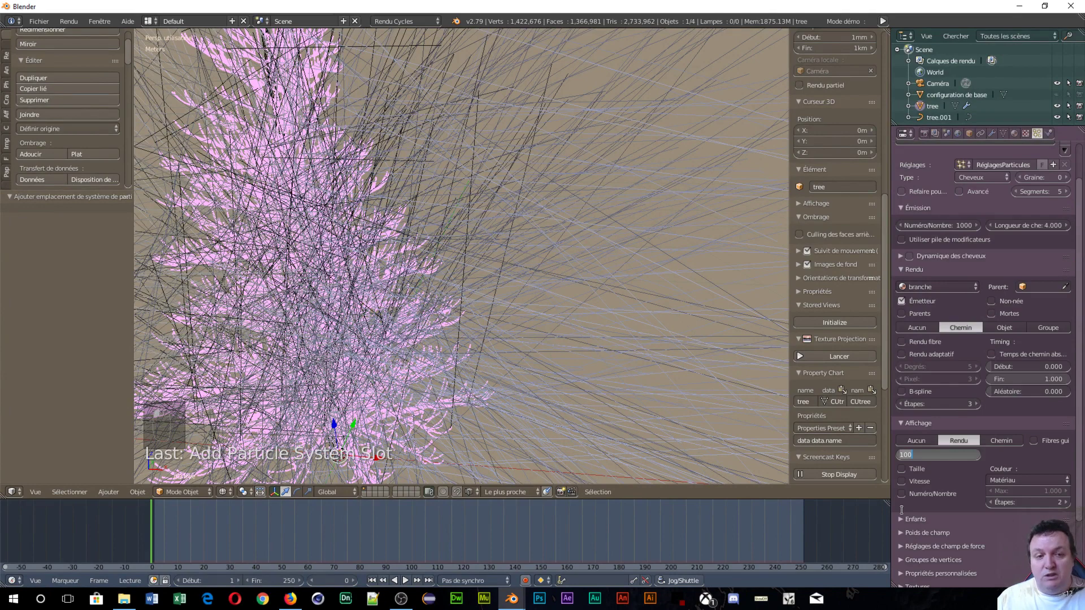
pyautogui.write('10')
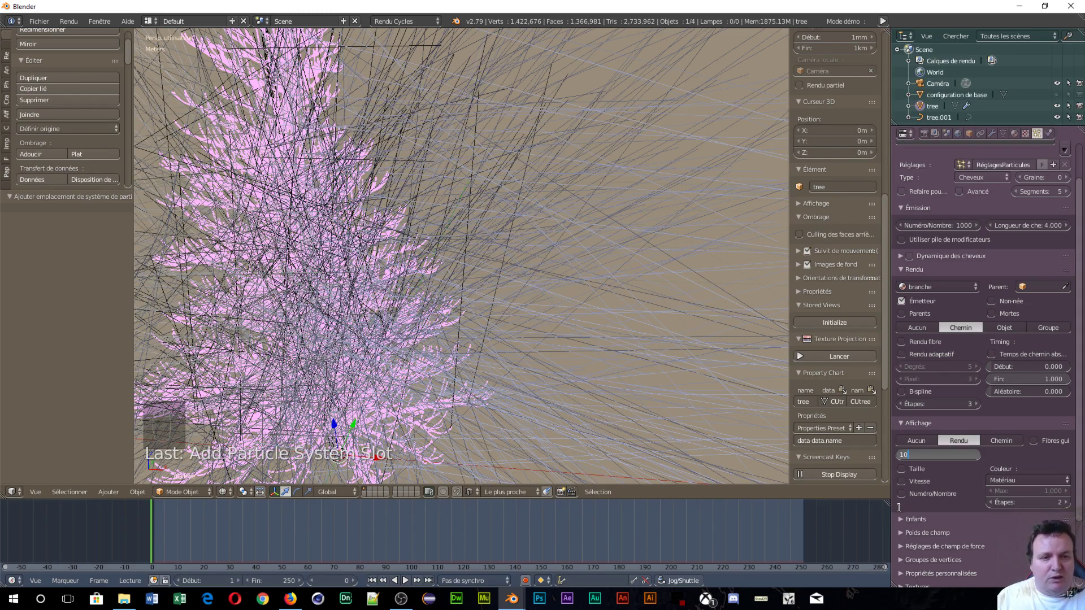
pyautogui.press('Return')
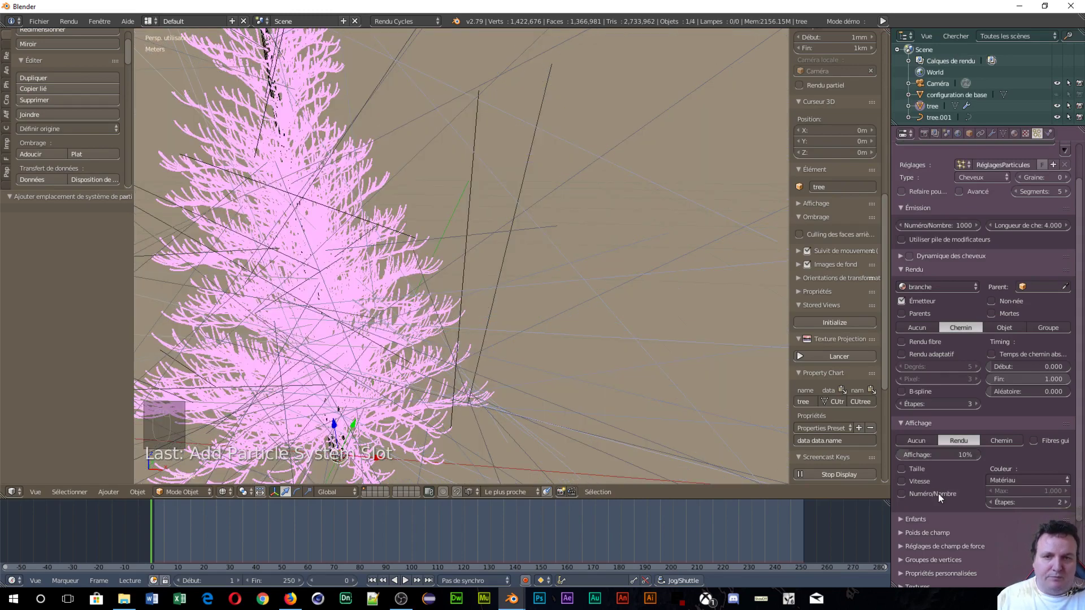
# - Set the number of emitted hairs to 900000
pyautogui.scroll(-4, 315, 242)
pyautogui.moveTo(315, 241); pyautogui.dragTo(249, 250, button='middle')
pyautogui.click(938, 225)
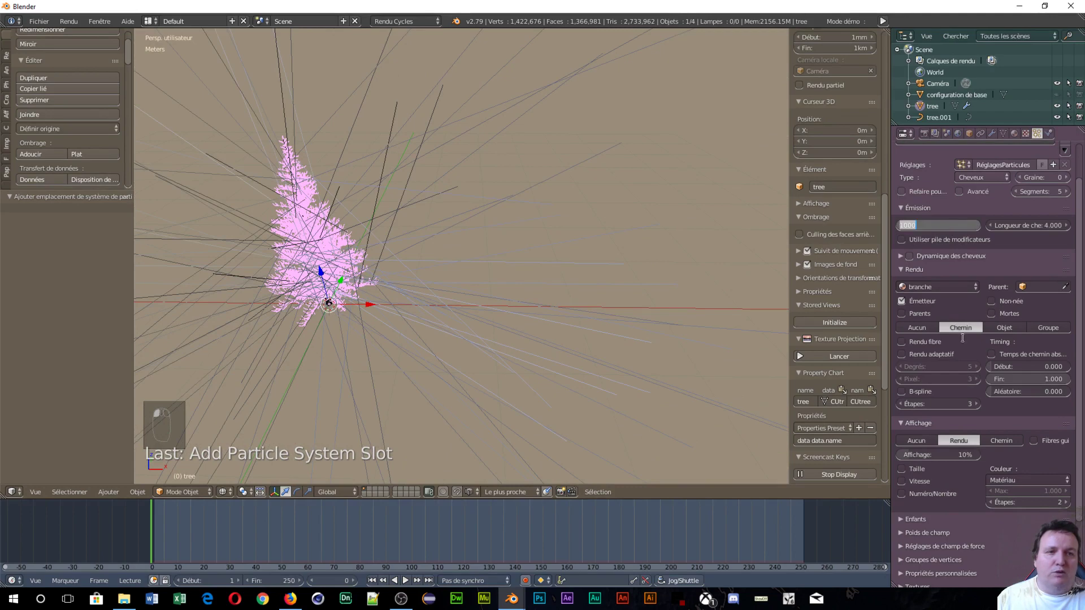
pyautogui.write('900000')
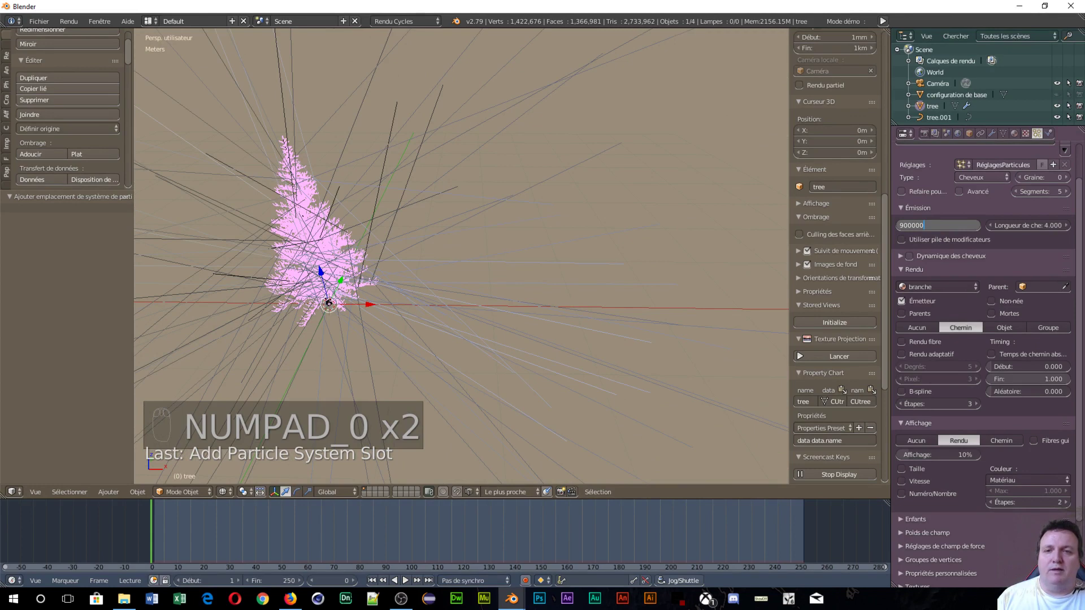
pyautogui.press('Return')
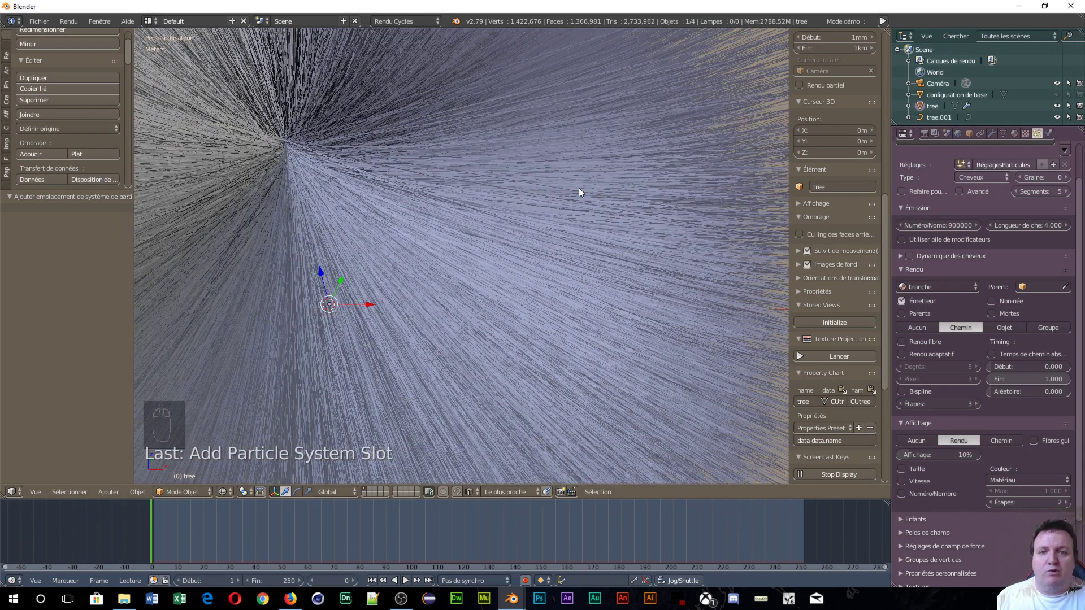
# - Set the hair length to 0.003
pyautogui.moveTo(578, 188); pyautogui.dragTo(954, 424, button='middle')
pyautogui.scroll(-8, 331, 96)
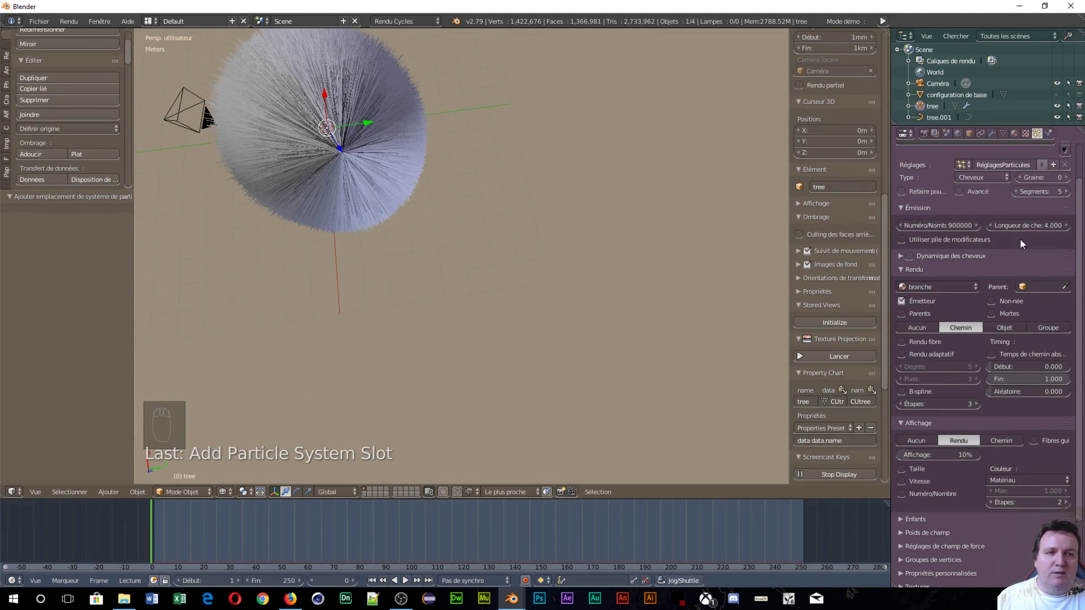
pyautogui.click(1030, 227)
pyautogui.write('0.0')
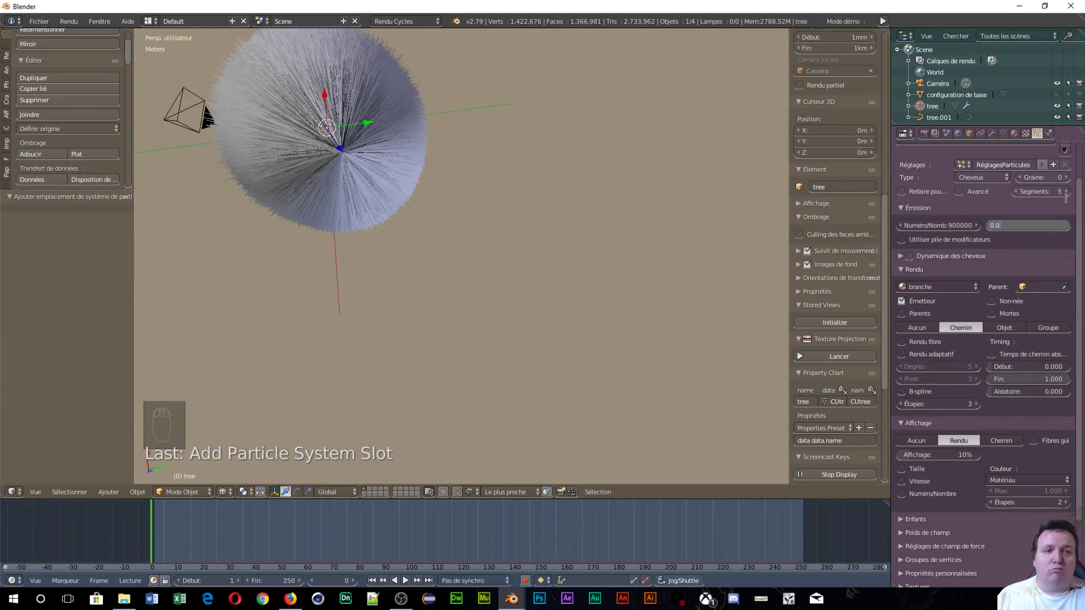
pyautogui.write('03')
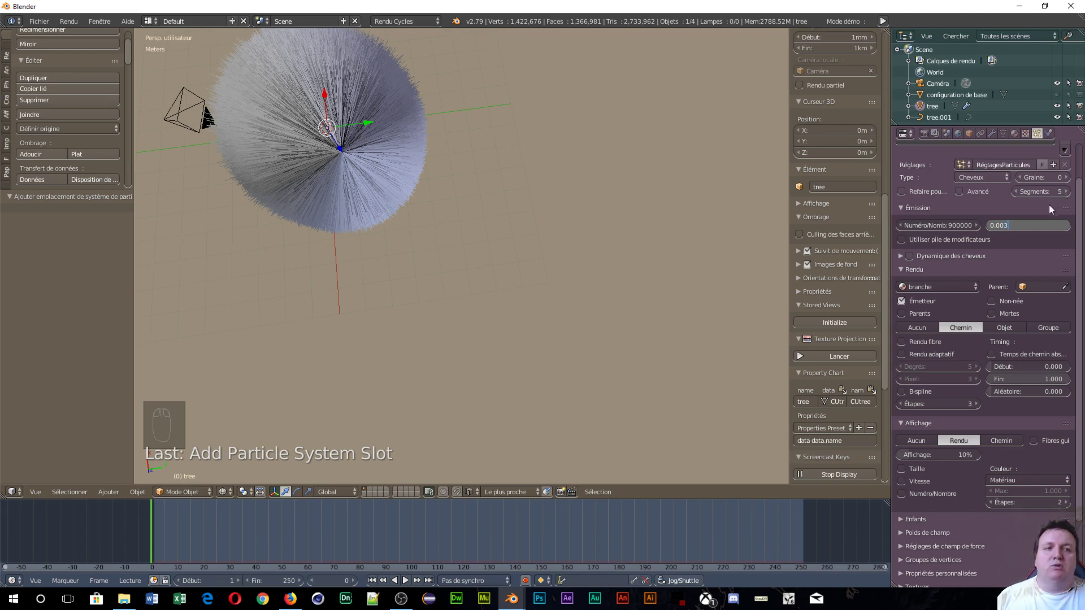
pyautogui.press('Return')
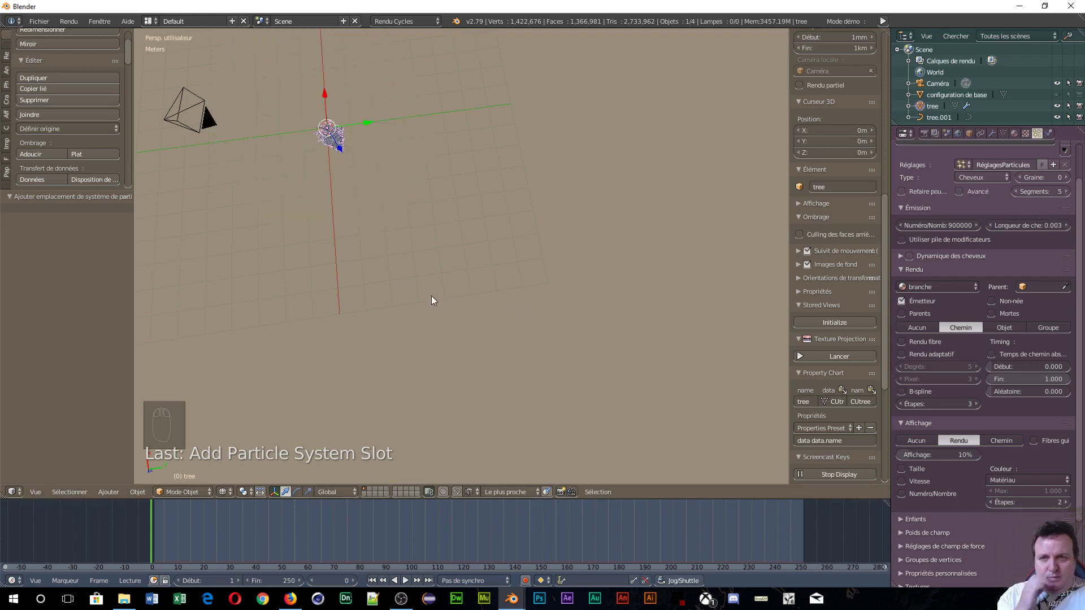
# - Examine the length and density of the hairs along the branches from close up and from a distance
pyautogui.scroll(5, 326, 155)
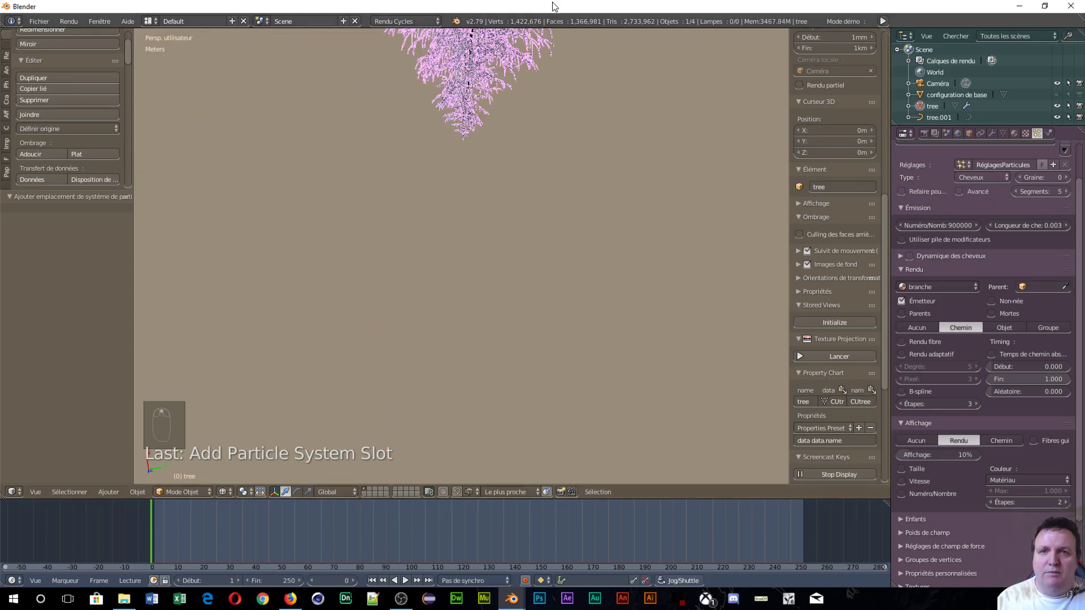
pyautogui.scroll(5, 530, 165)
pyautogui.scroll(-6, 530, 165)
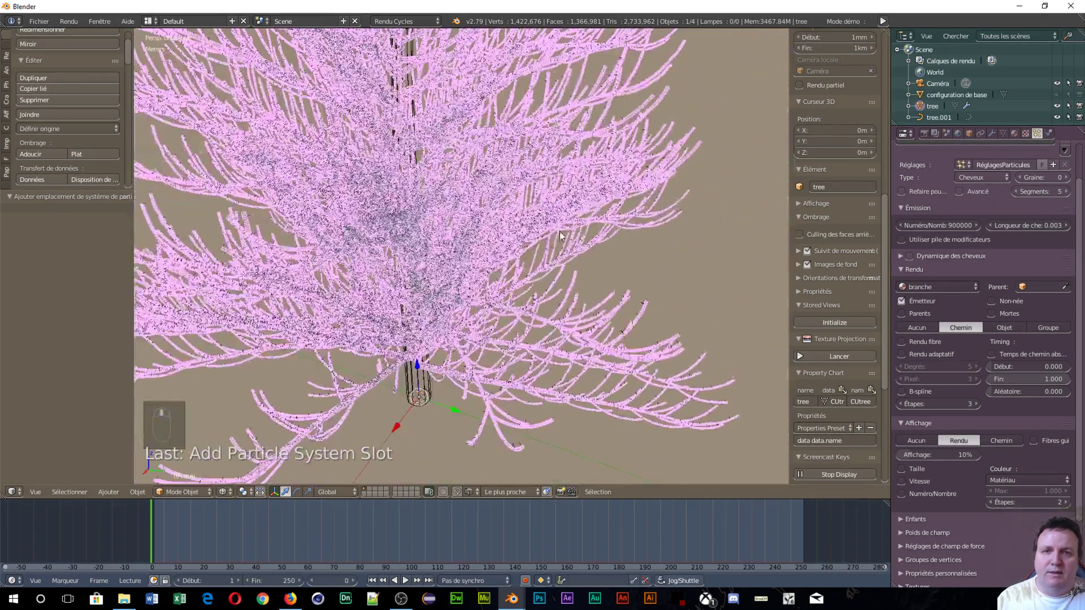
pyautogui.scroll(5, 559, 238)
pyautogui.scroll(5, 560, 232)
pyautogui.scroll(-5, 560, 233)
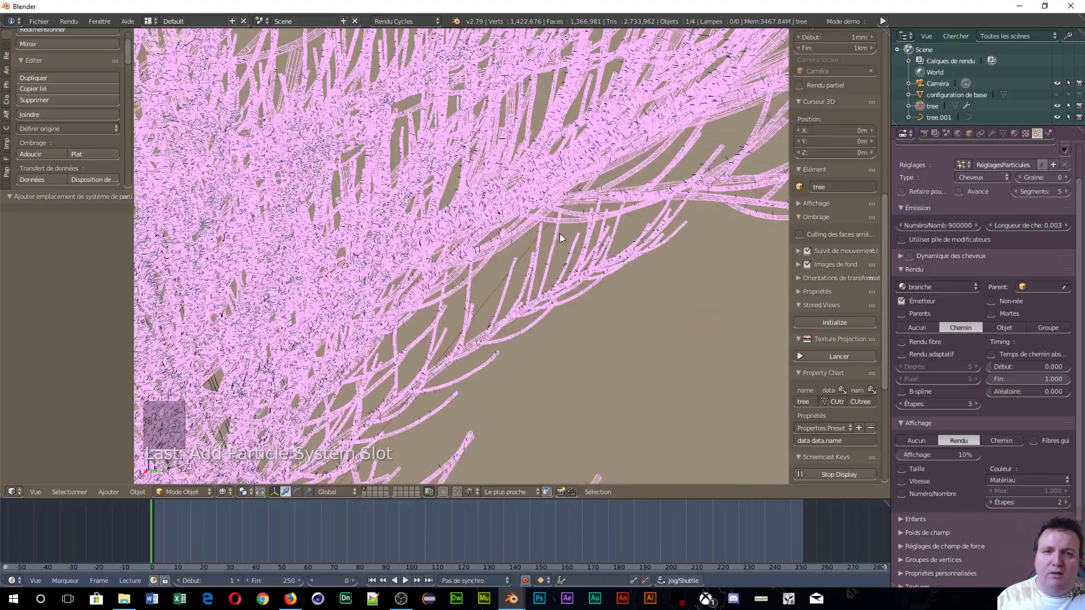
pyautogui.scroll(-4, 478, 194)
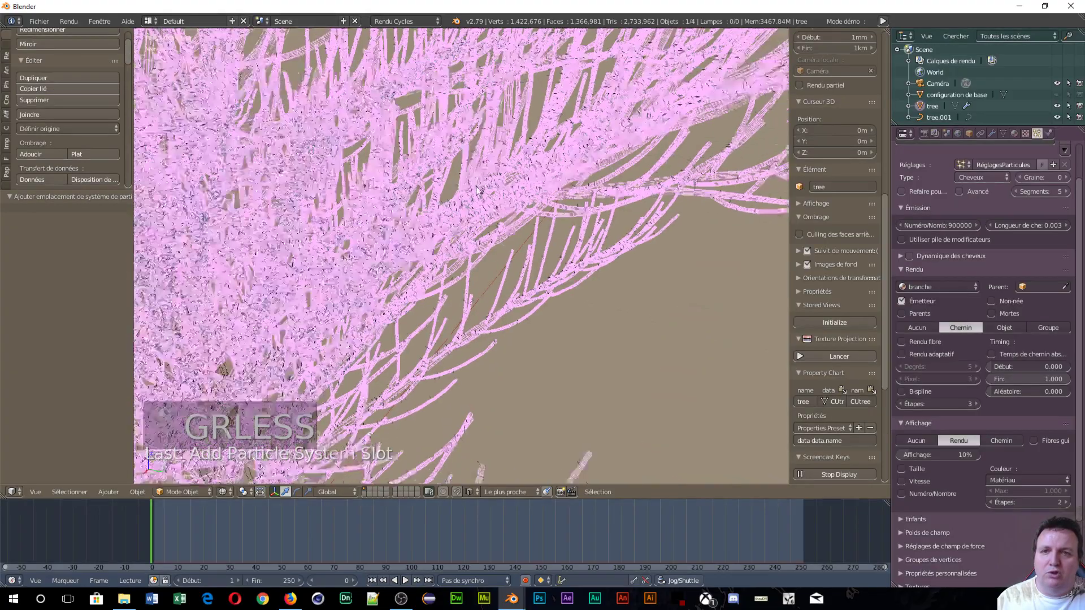
pyautogui.scroll(6, 446, 174)
pyautogui.moveTo(447, 174)
pyautogui.mouseDown(button='middle')
pyautogui.moveTo(430, 186)
pyautogui.moveTo(464, 185)
pyautogui.mouseUp(button='middle')
pyautogui.scroll(-6, 465, 185)
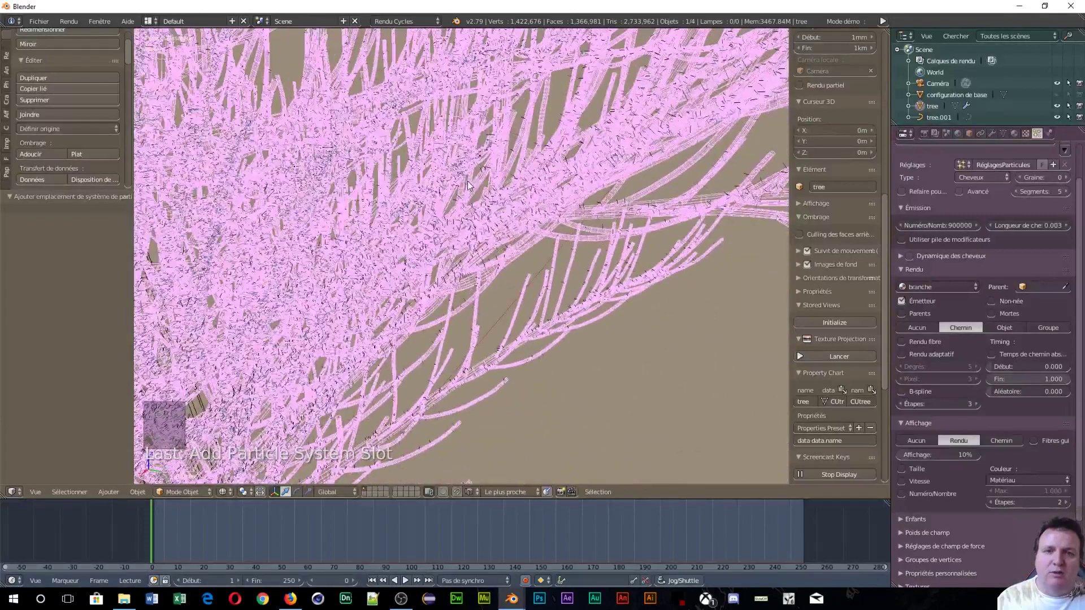
pyautogui.scroll(3, 469, 186)
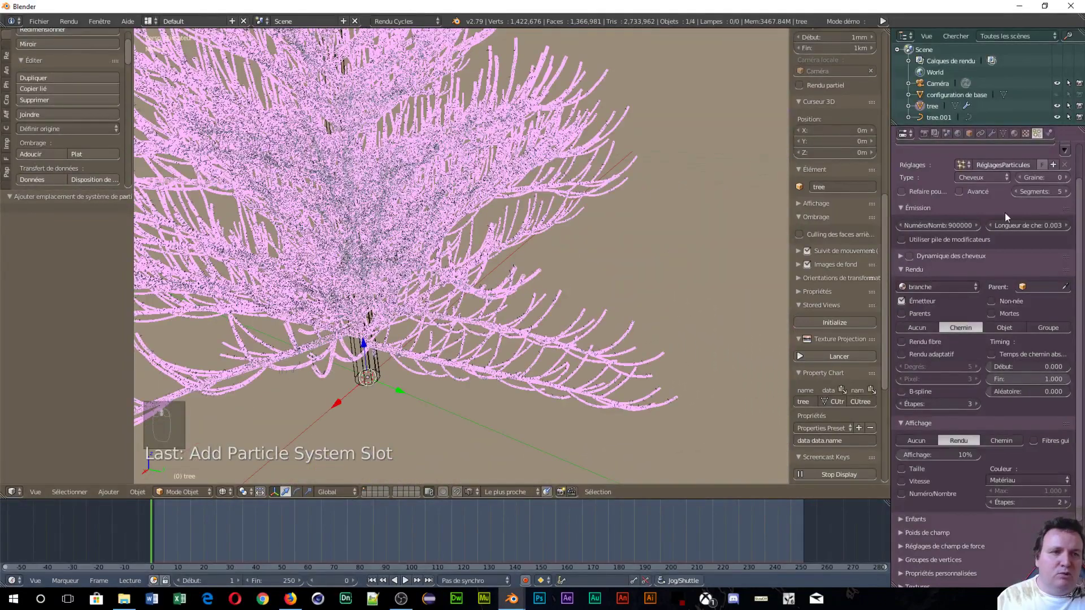
# - Set the hair length to 0.03 and check the needles across the whole tree
pyautogui.click(1039, 222)
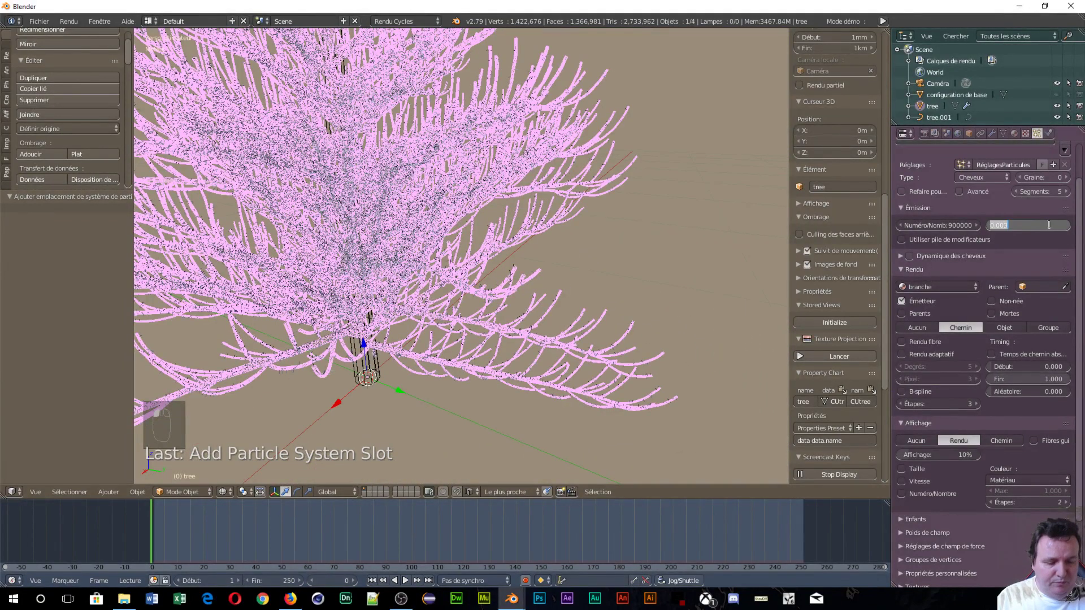
pyautogui.write('0.03')
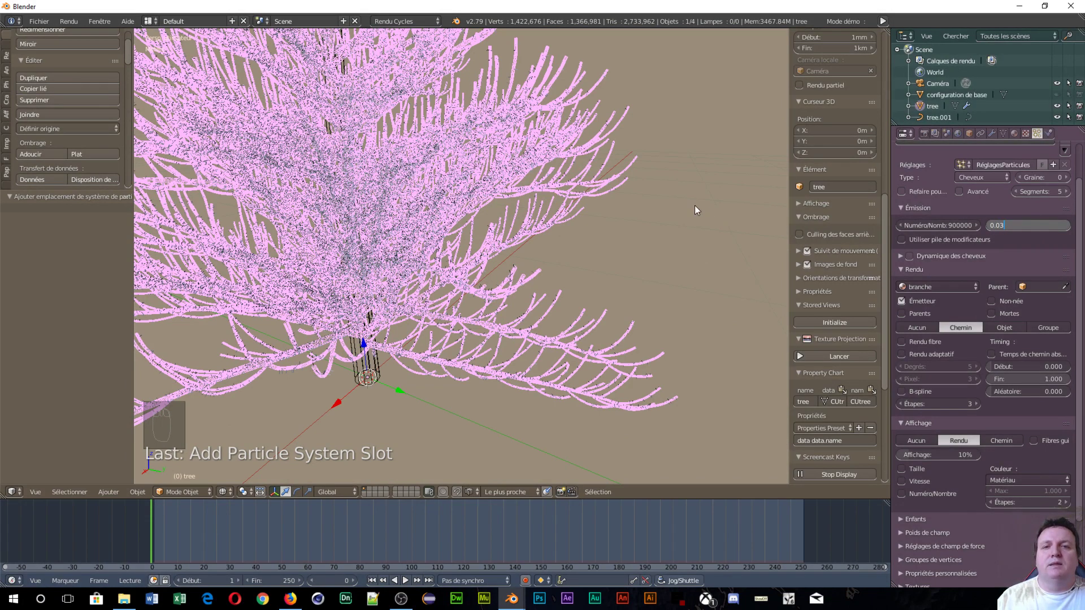
pyautogui.press('Return')
pyautogui.scroll(5, 517, 182)
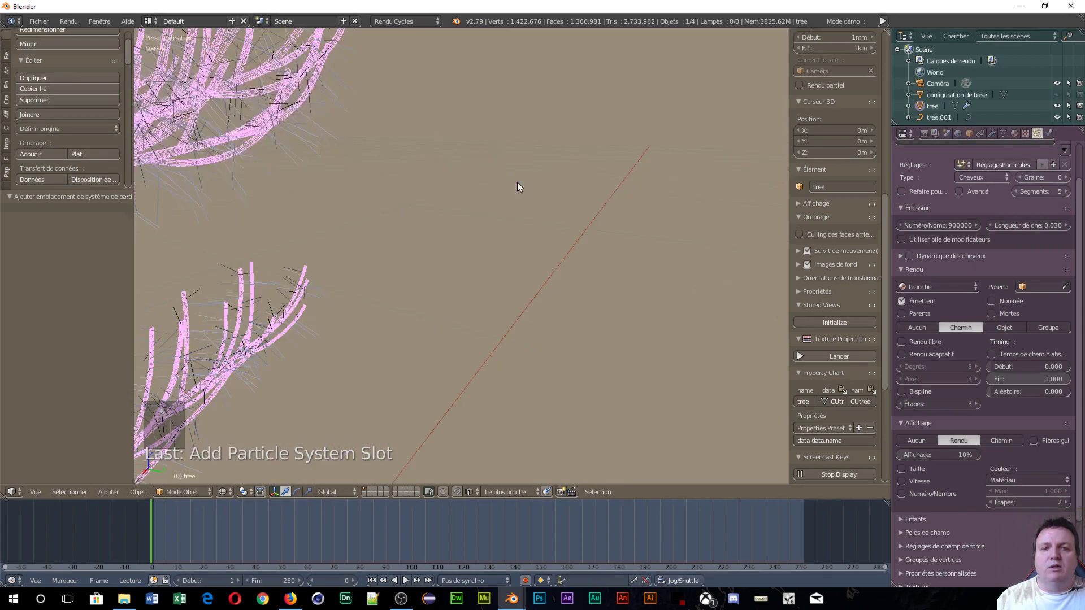
pyautogui.scroll(-5, 376, 150)
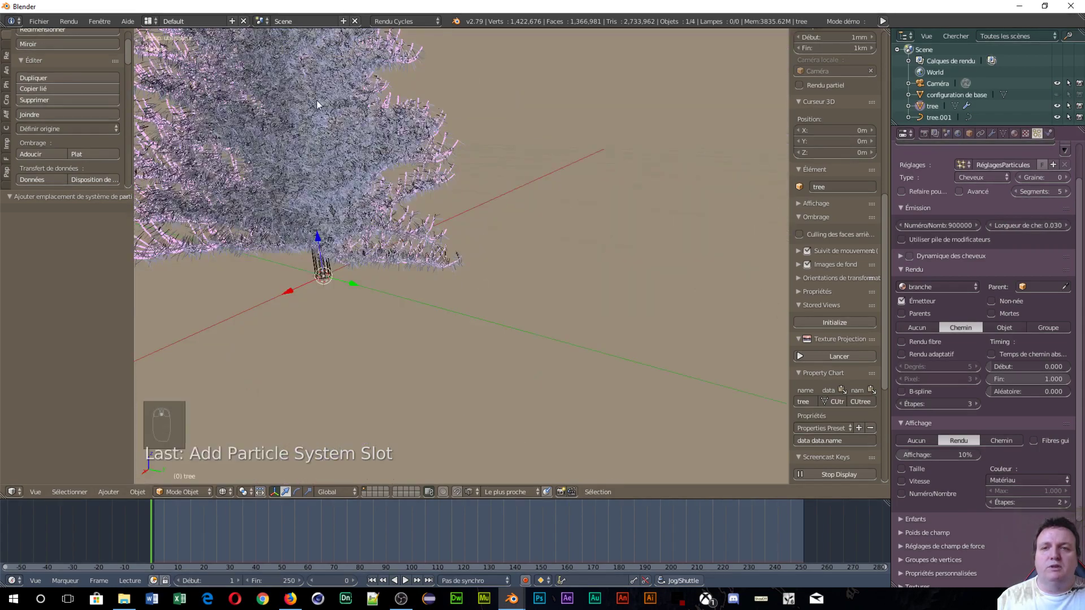
pyautogui.moveTo(316, 100); pyautogui.dragTo(424, 177, button='middle')
pyautogui.scroll(-5, 394, 185)
pyautogui.scroll(5, 446, 276)
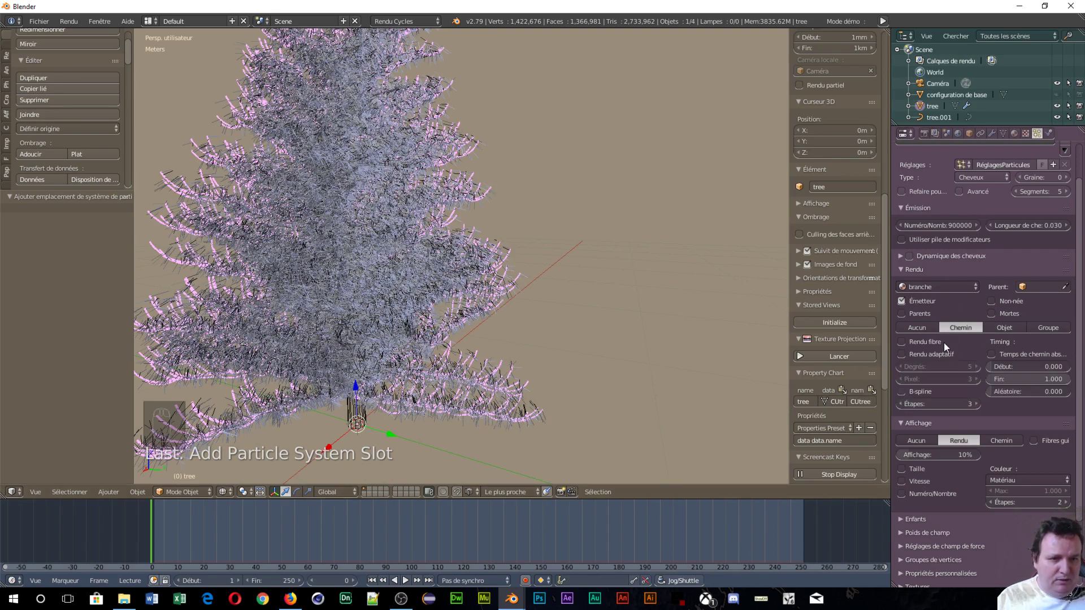
# - Enable the advanced hair settings and set the particle distribution on the faces to Aléatoire (random)
pyautogui.keyDown('shift'); pyautogui.moveTo(944, 341); pyautogui.dragTo(941, 279, button='middle'); pyautogui.keyUp('shift')
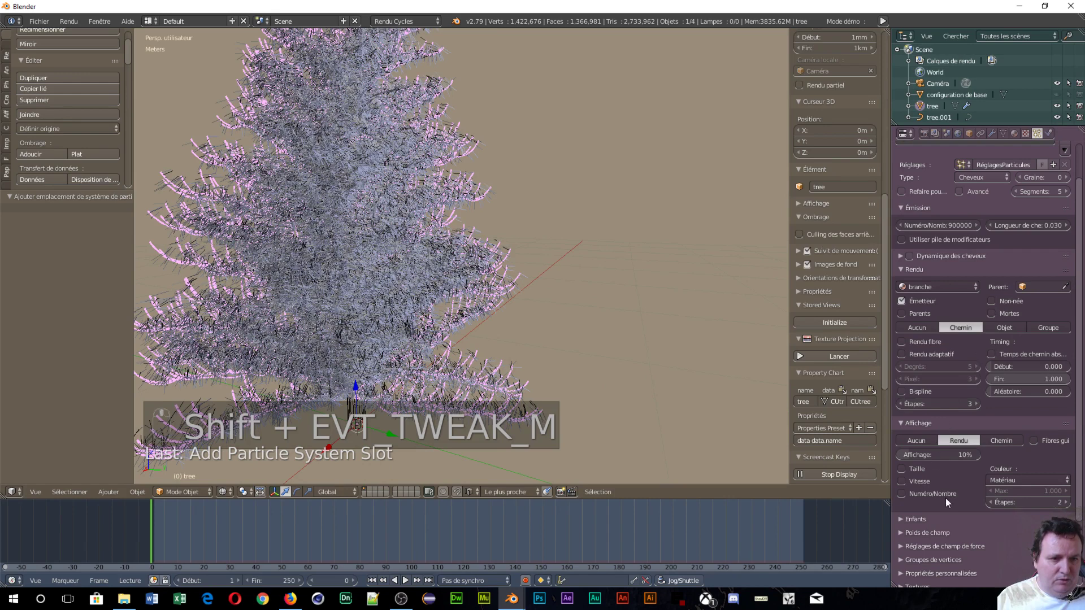
pyautogui.click(961, 191)
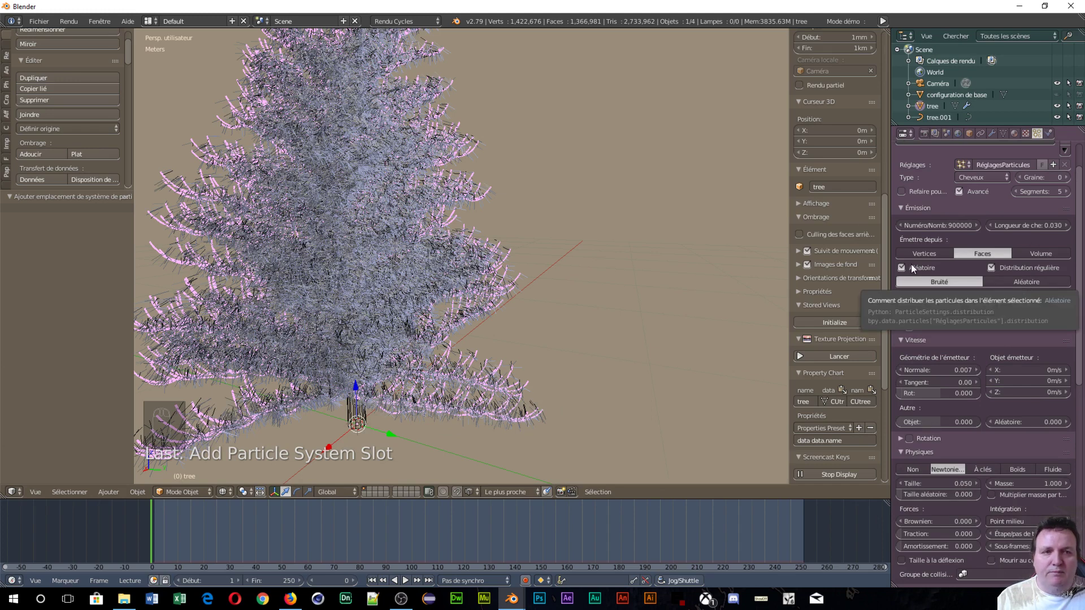
pyautogui.click(1026, 282)
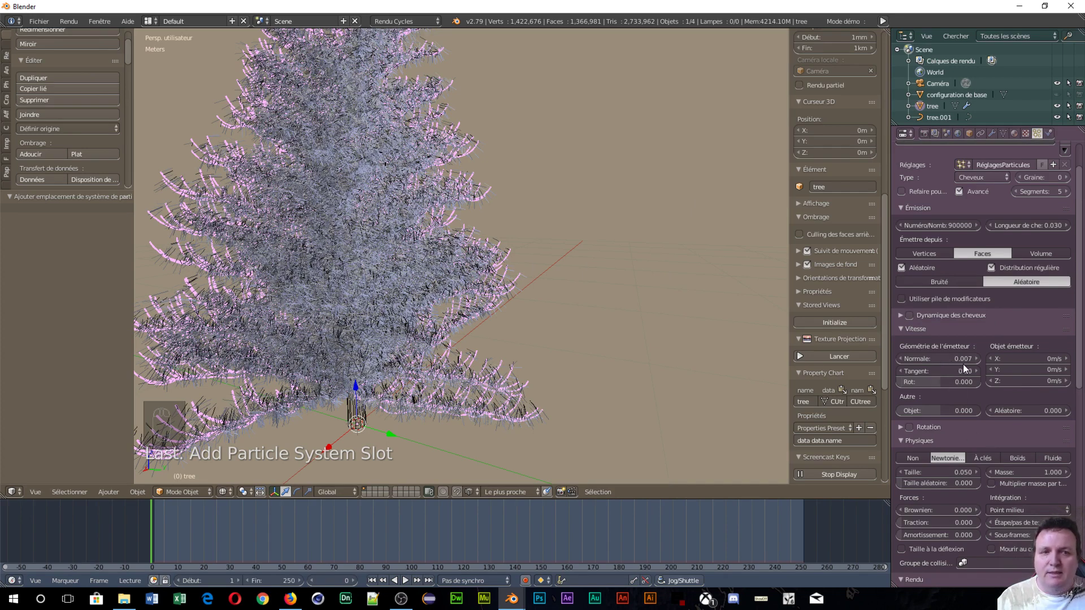
# - Set the hair particles' Brownian force to 0.001 and check the needles from close up and across the whole tree
pyautogui.keyDown('shift'); pyautogui.moveTo(973, 436); pyautogui.dragTo(974, 415, button='middle'); pyautogui.keyUp('shift')
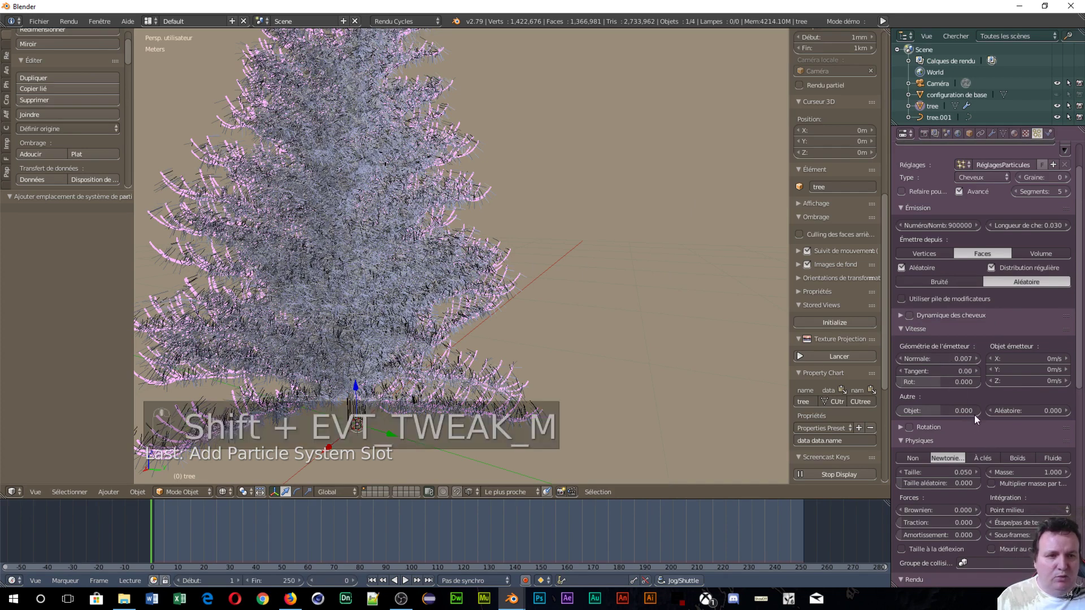
pyautogui.click(936, 510)
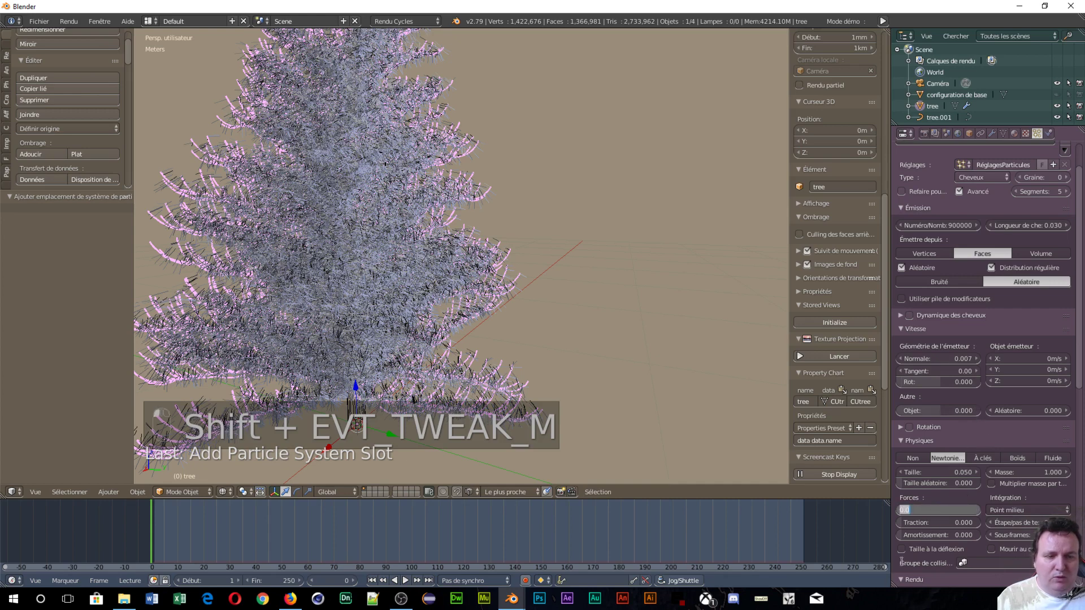
pyautogui.write('0.0')
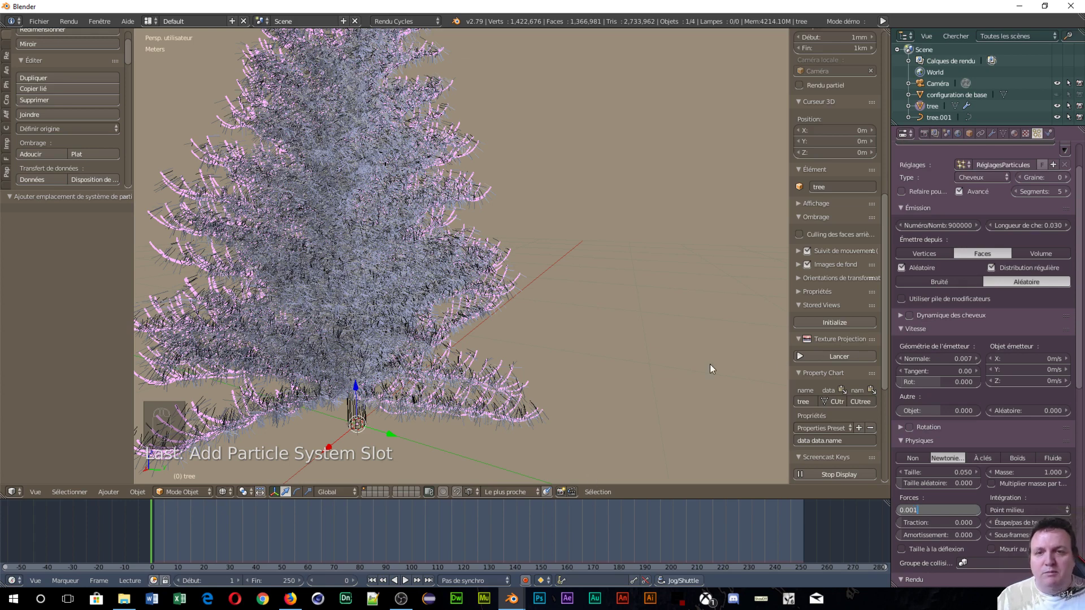
pyautogui.press('Return')
pyautogui.scroll(3, 306, 196)
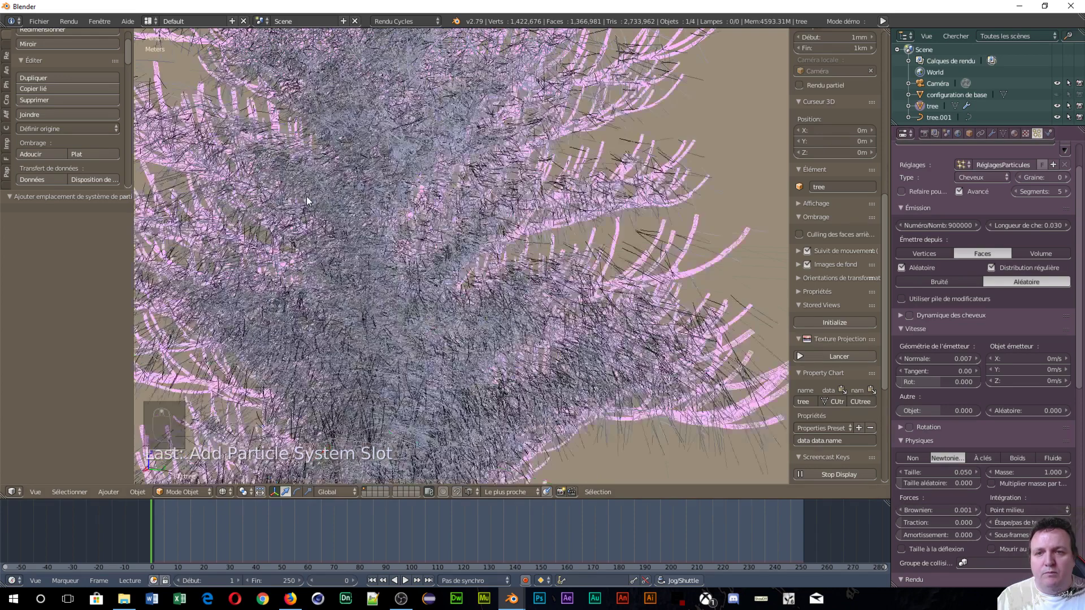
pyautogui.scroll(3, 304, 205)
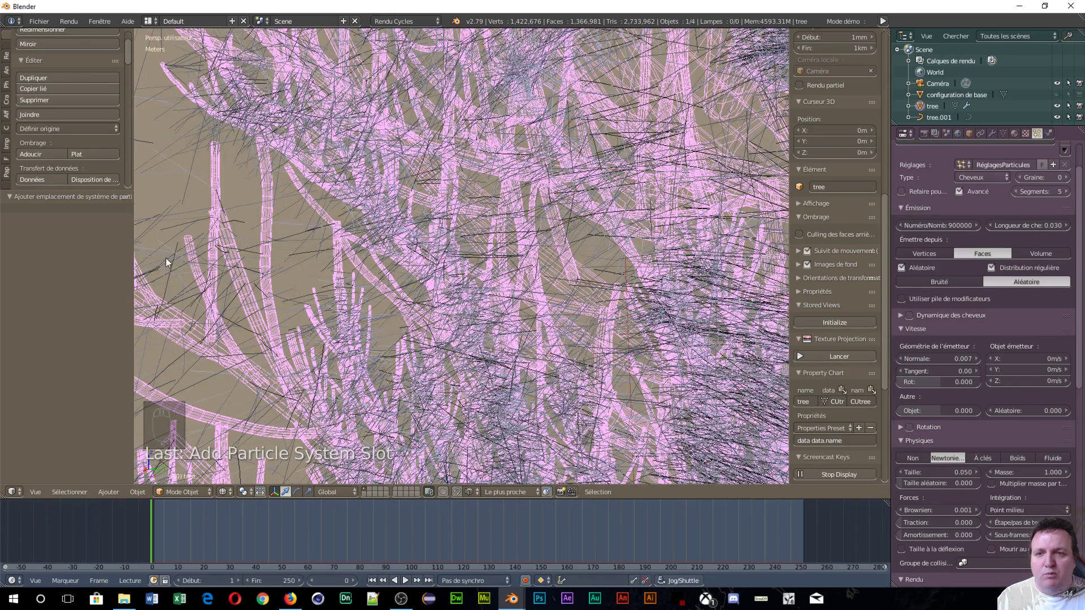
pyautogui.scroll(-6, 280, 220)
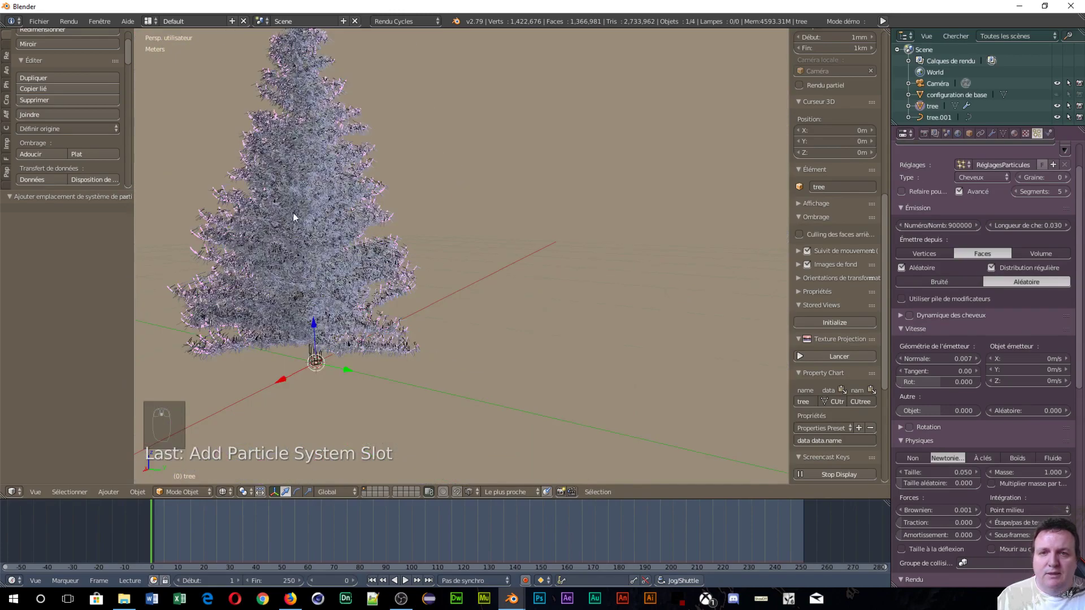
pyautogui.moveTo(293, 213); pyautogui.dragTo(395, 215, button='middle')
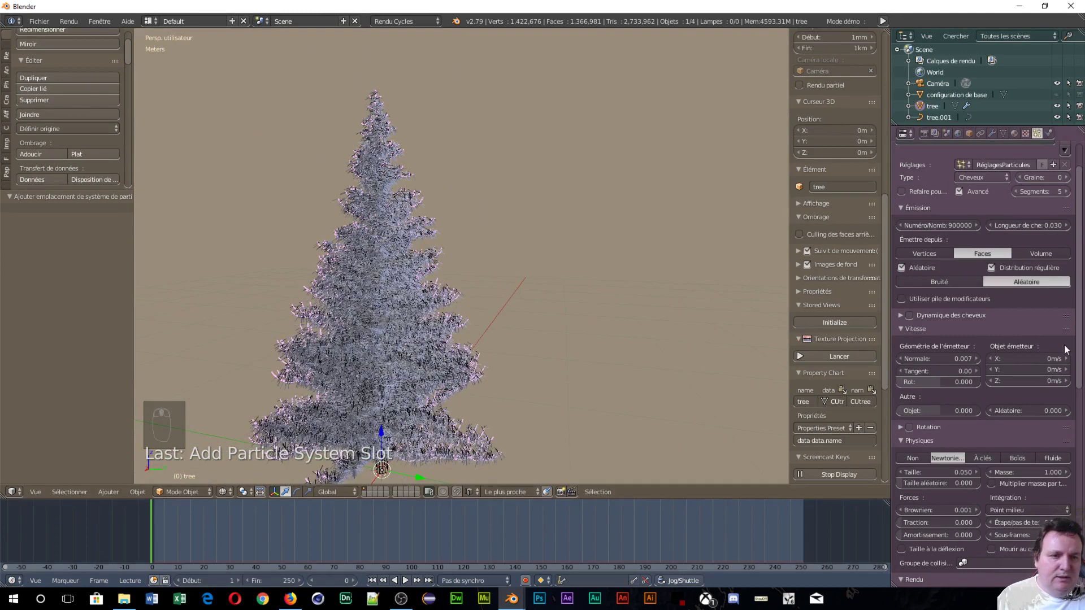
# - Set the Cycles hair thickness to 0.1 at the root and 0.1 at the tip
pyautogui.scroll(-12, 1008, 364)
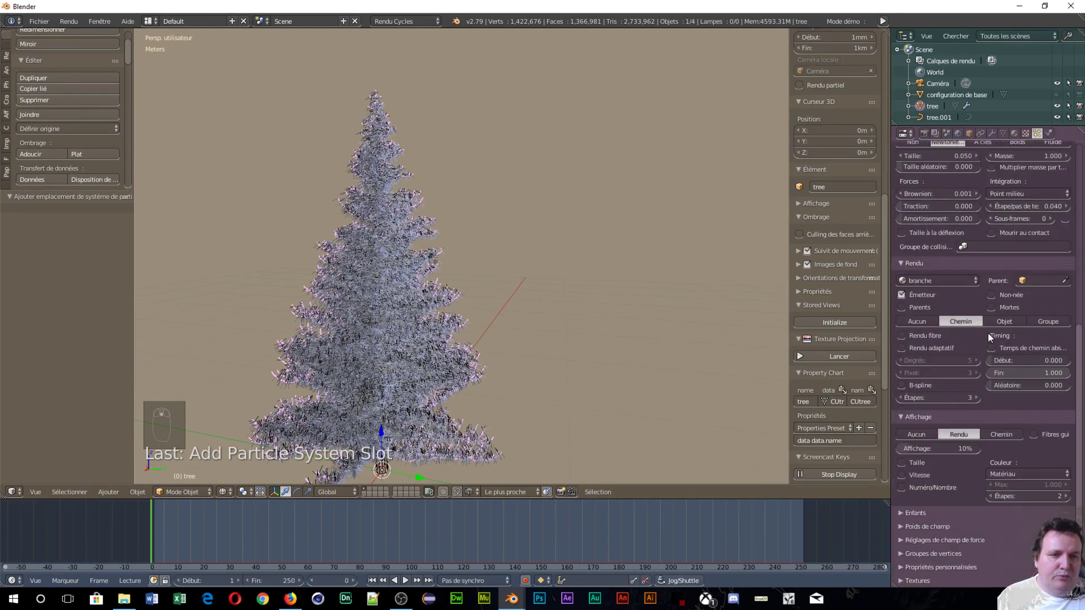
pyautogui.scroll(-3, 986, 334)
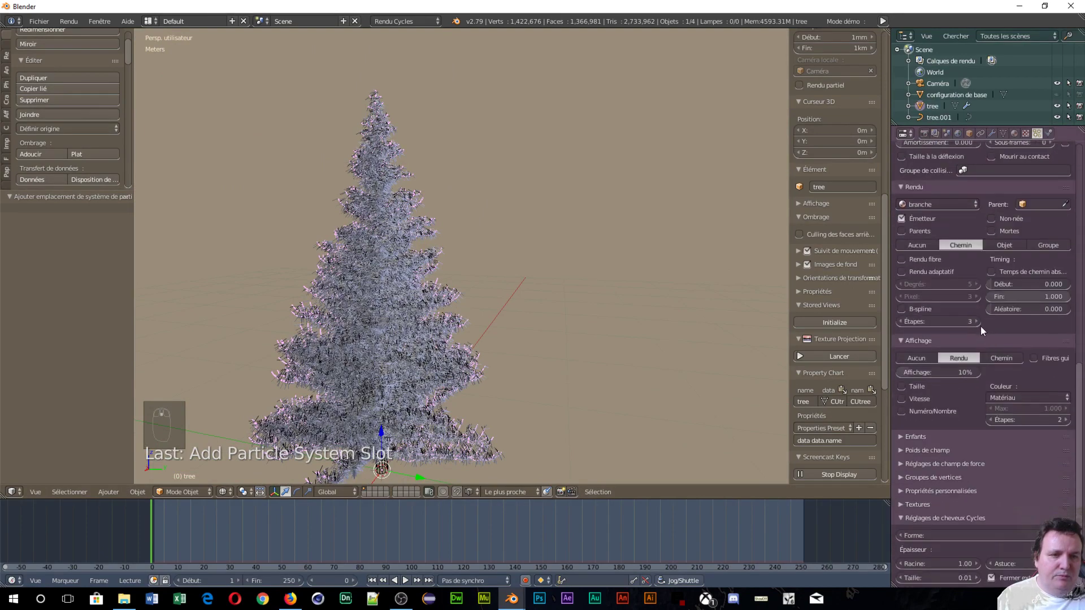
pyautogui.click(950, 562)
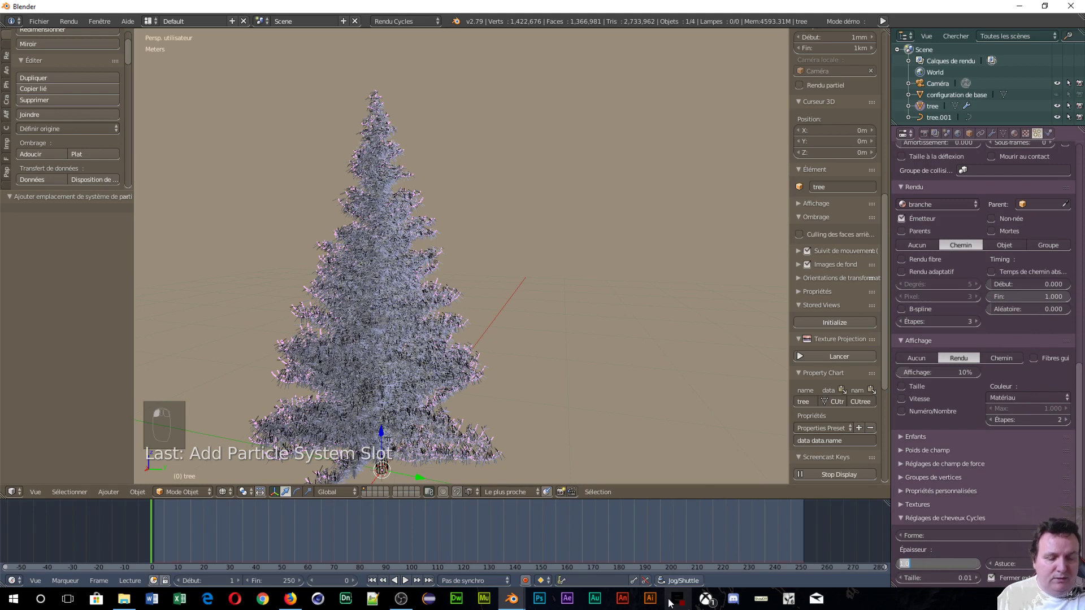
pyautogui.write('.1')
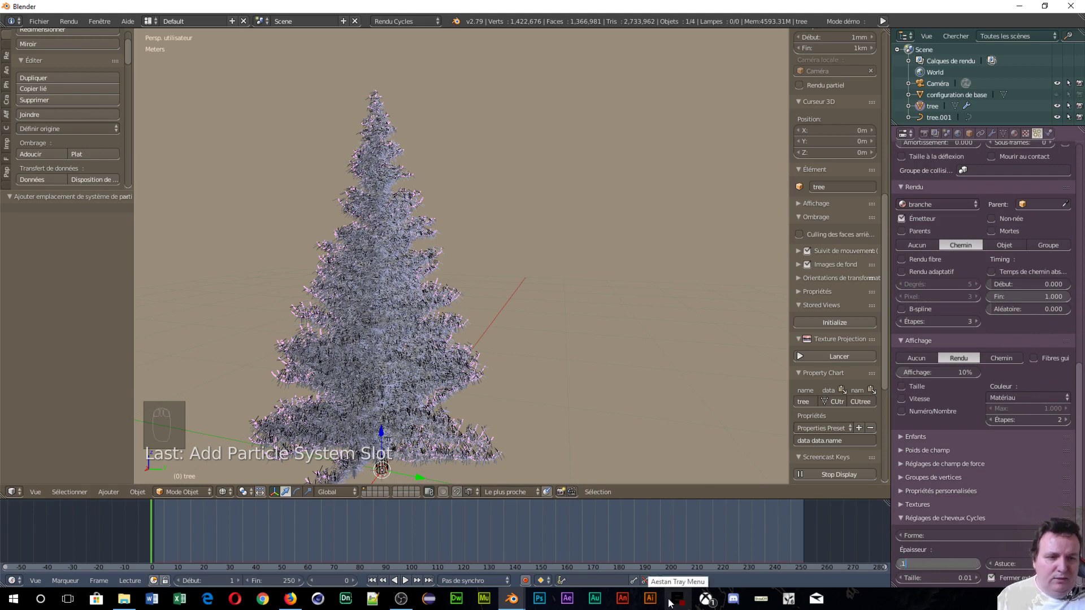
pyautogui.click(1027, 565)
pyautogui.write('0.')
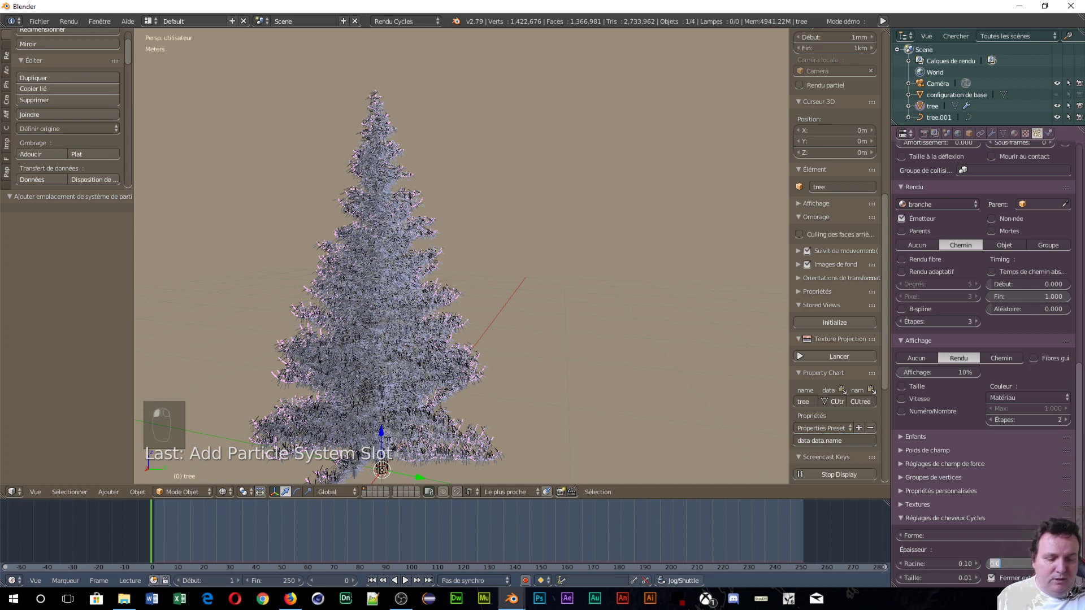
pyautogui.write('1')
pyautogui.press('Return')
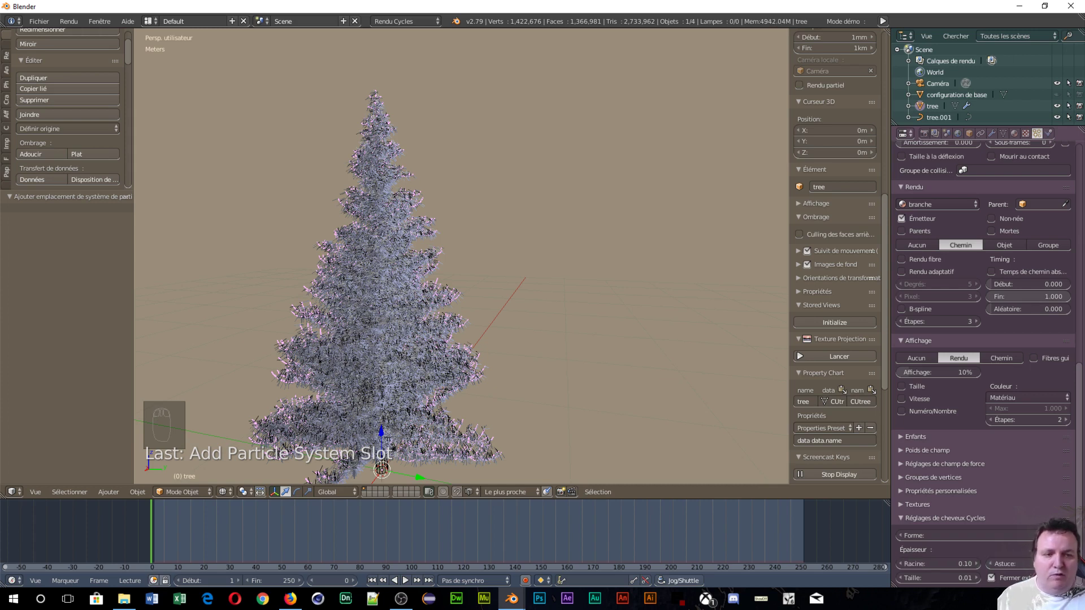
# - Assign the aiguille material to the rendered hairs and leave the Parents render option off
pyautogui.scroll(8, 421, 311)
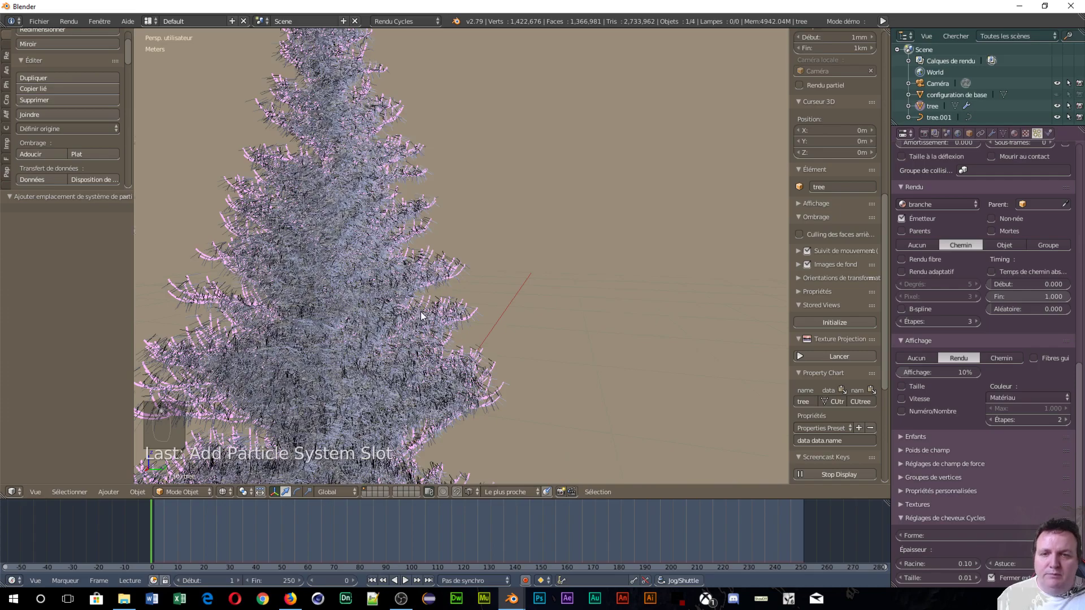
pyautogui.scroll(-3, 421, 311)
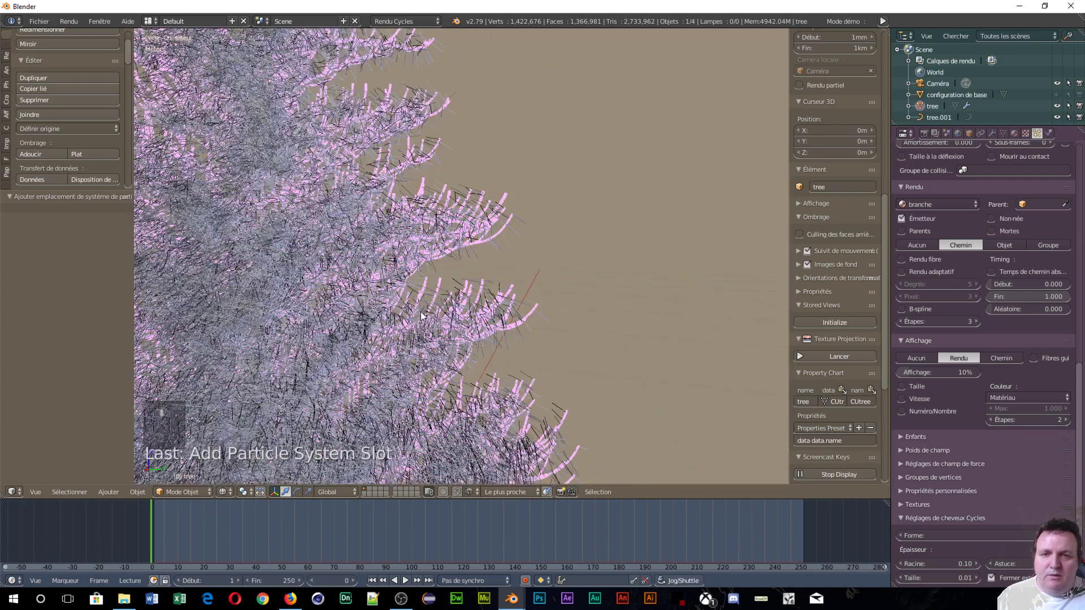
pyautogui.scroll(-4, 420, 312)
pyautogui.moveTo(338, 255); pyautogui.dragTo(350, 170, button='middle')
pyautogui.scroll(-2, 355, 210)
pyautogui.scroll(-2, 348, 203)
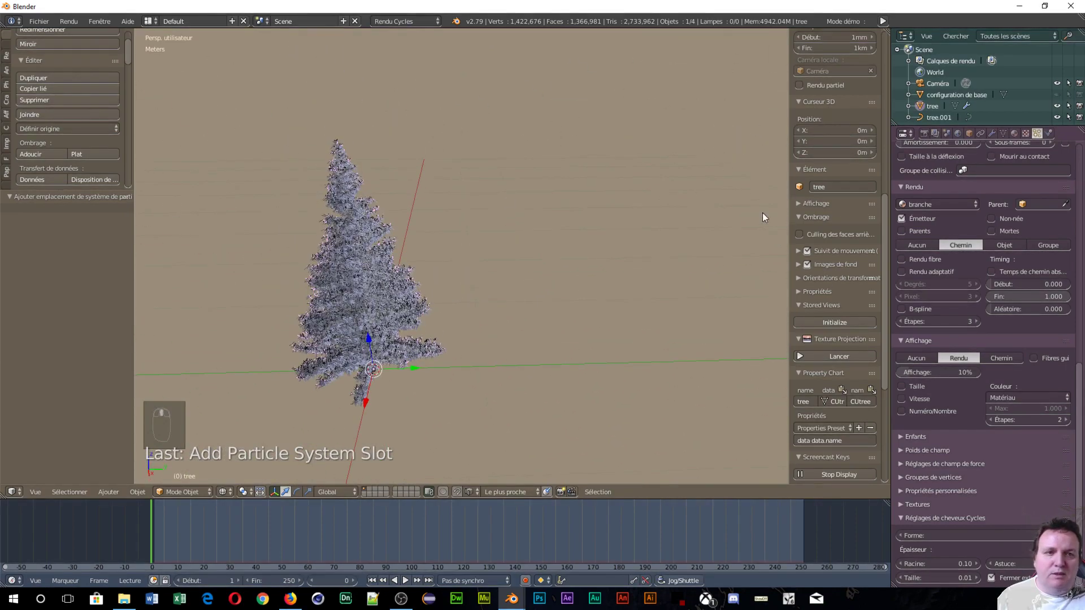
pyautogui.click(968, 207)
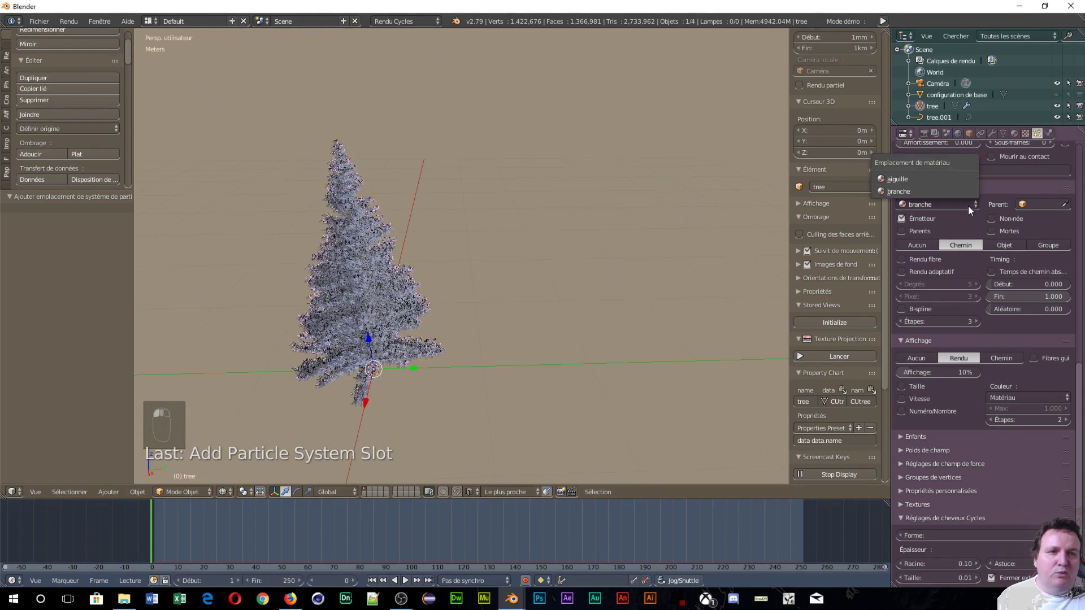
pyautogui.click(924, 178)
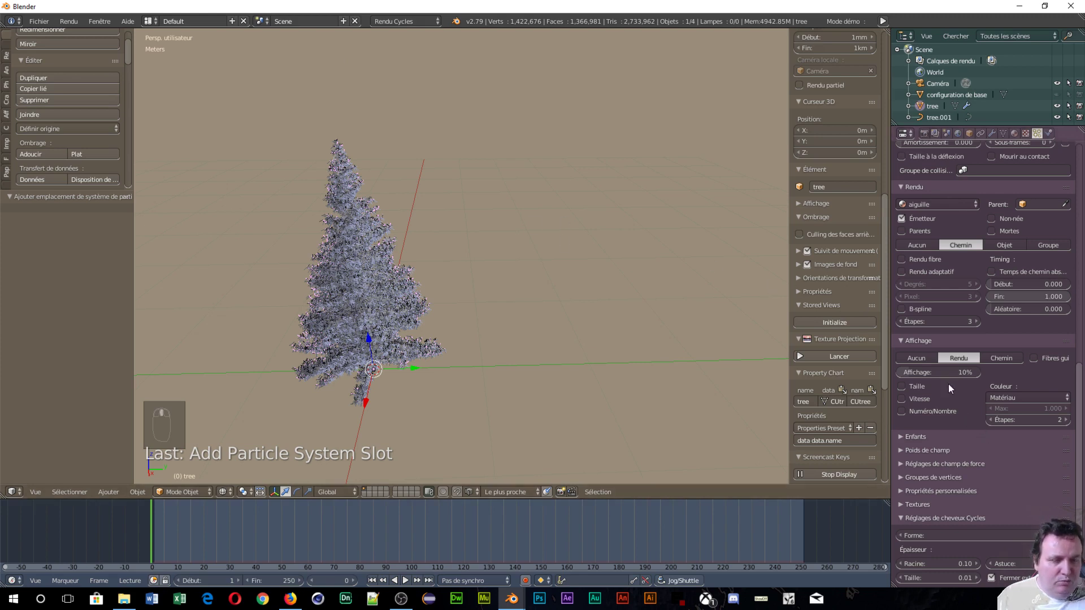
pyautogui.click(949, 230)
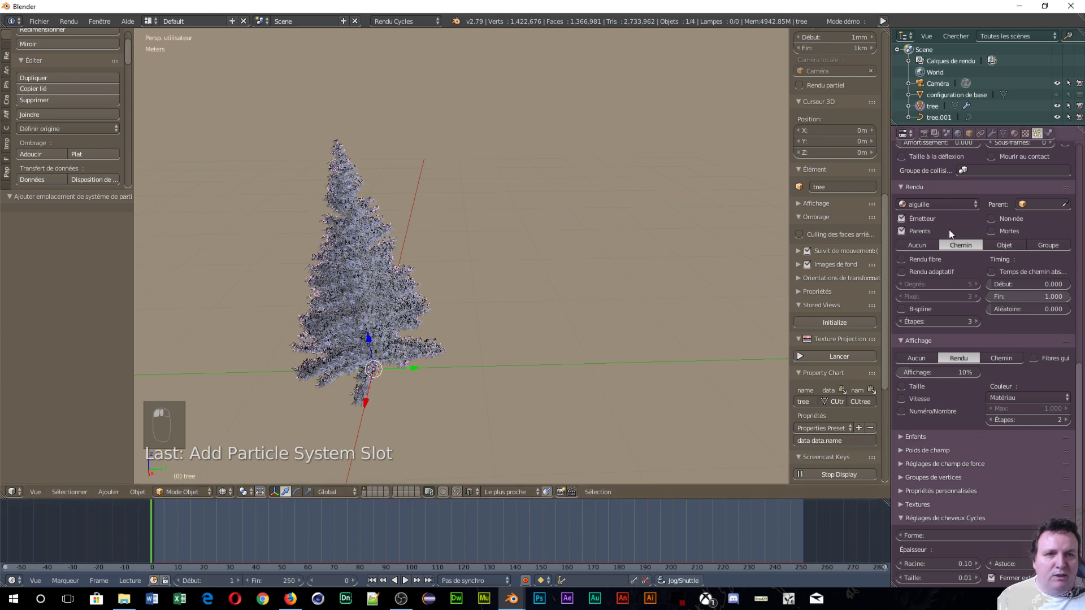
pyautogui.click(902, 230)
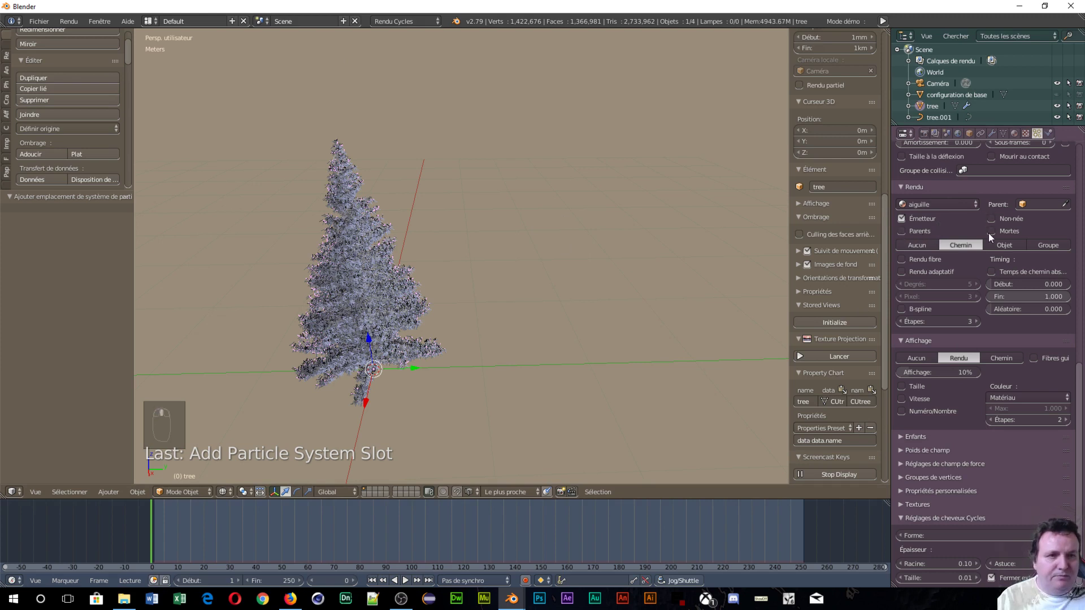
# - Review the hair particle's render, physics, velocity and emission settings, and view the whole tree from a distance
pyautogui.scroll(6, 992, 264)
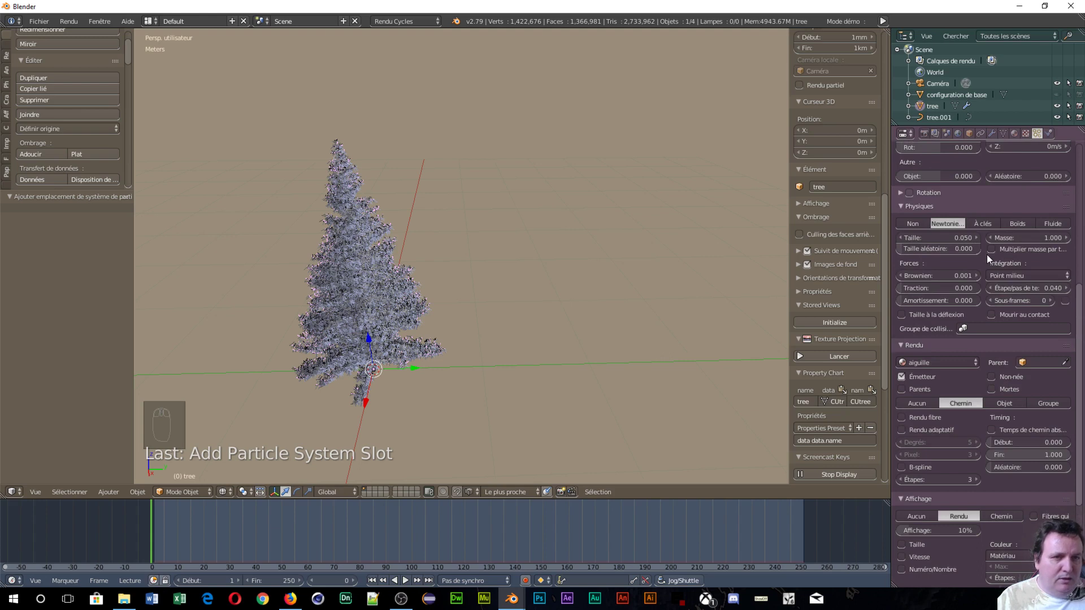
pyautogui.scroll(2, 987, 254)
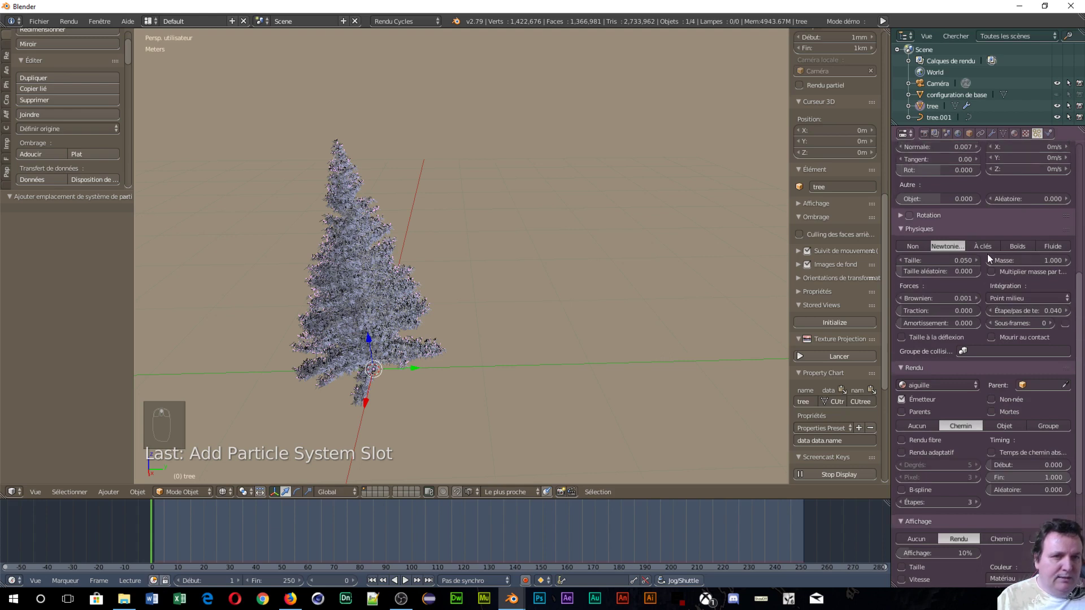
pyautogui.scroll(2, 988, 257)
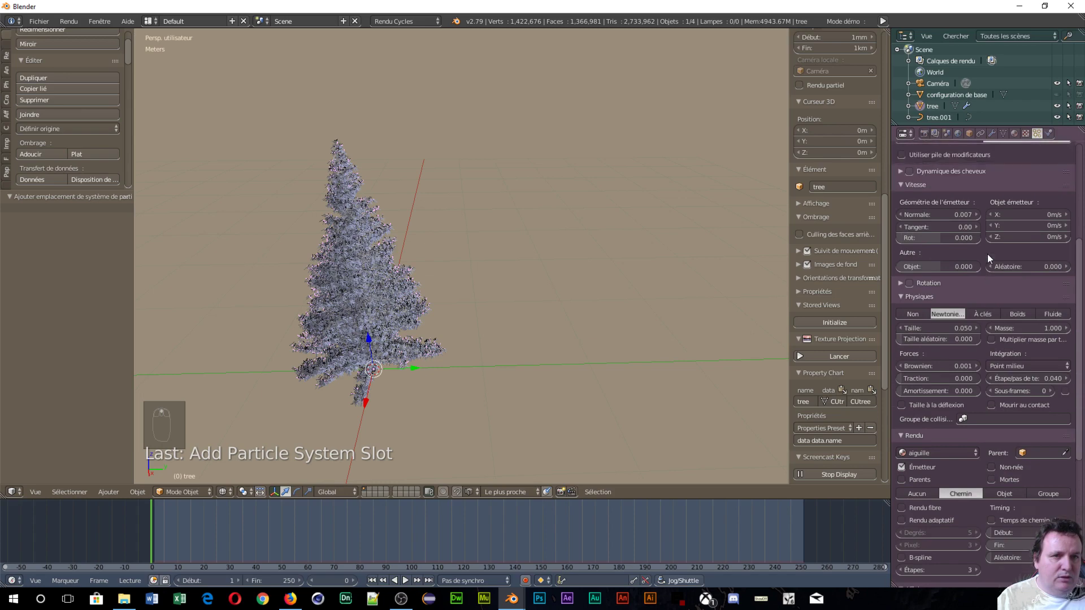
pyautogui.scroll(6, 988, 259)
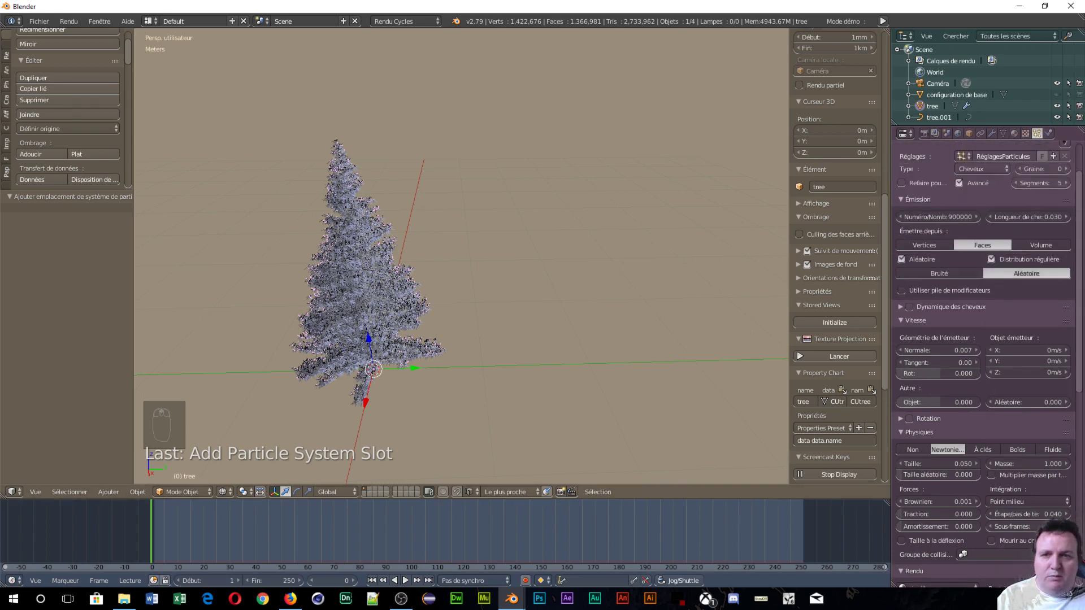
pyautogui.scroll(4, 171, 344)
pyautogui.scroll(-2, 186, 344)
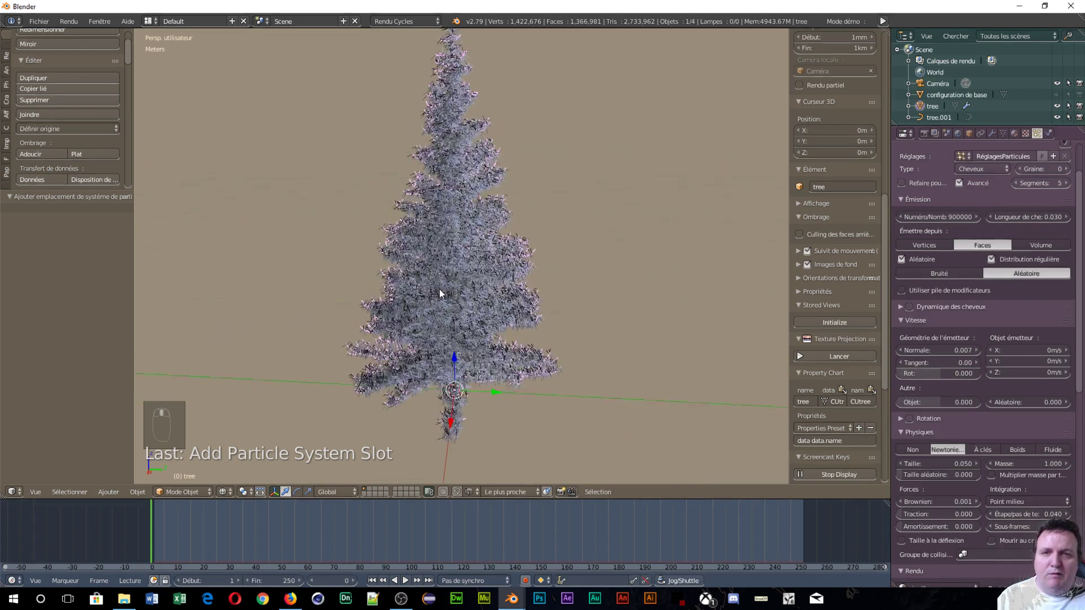
pyautogui.scroll(-5, 444, 283)
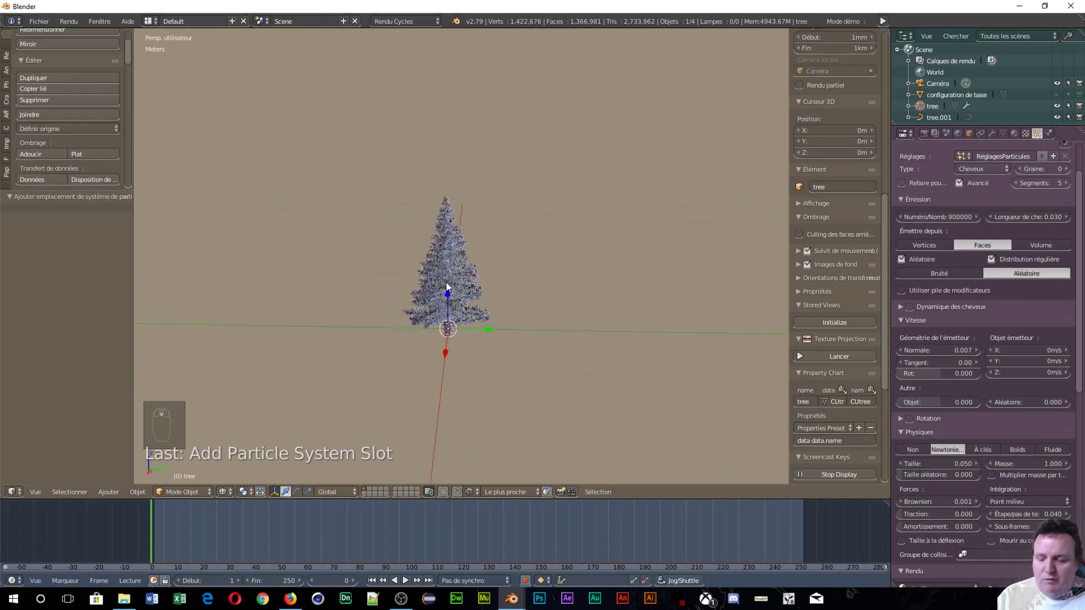
# - Select the trunk curve tree.001 at the base of the tree
pyautogui.scroll(8, 430, 328)
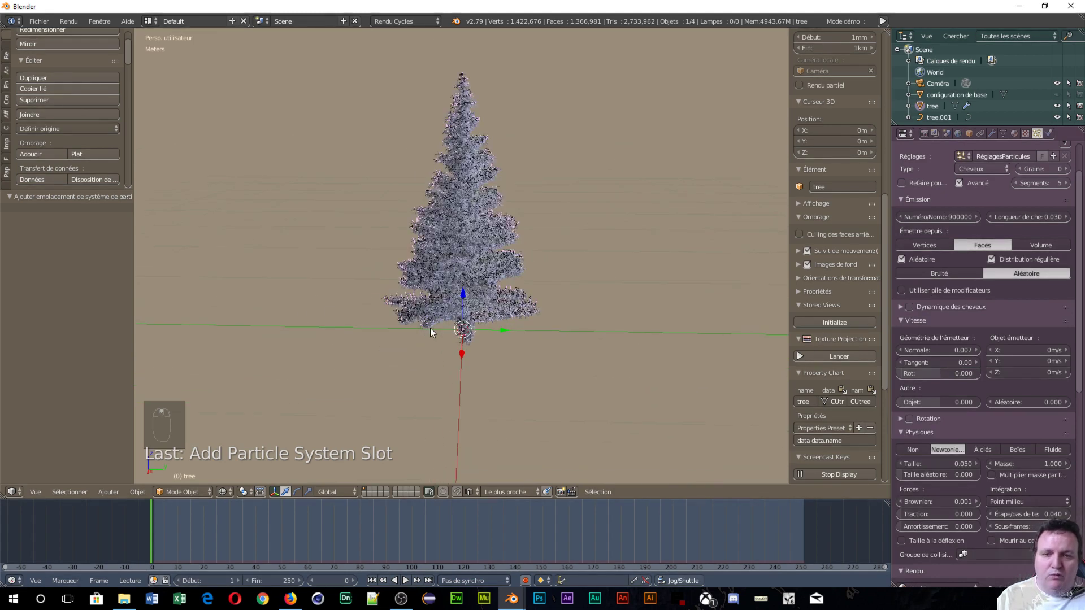
pyautogui.moveTo(469, 324)
pyautogui.mouseDown(button='middle')
pyautogui.moveTo(497, 310)
pyautogui.moveTo(465, 317)
pyautogui.mouseUp(button='middle')
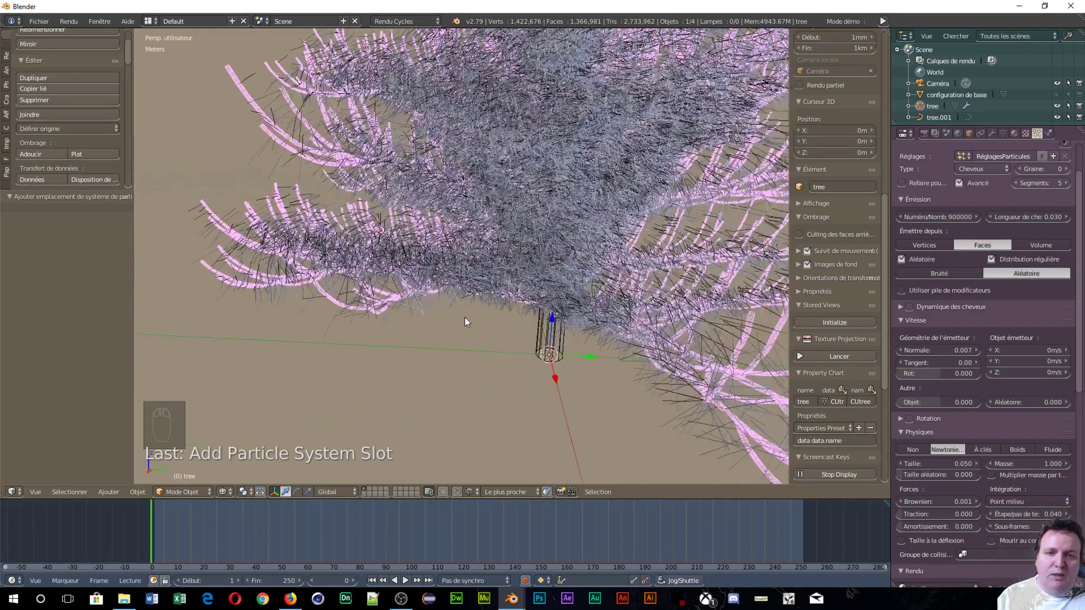
pyautogui.rightClick(551, 360)
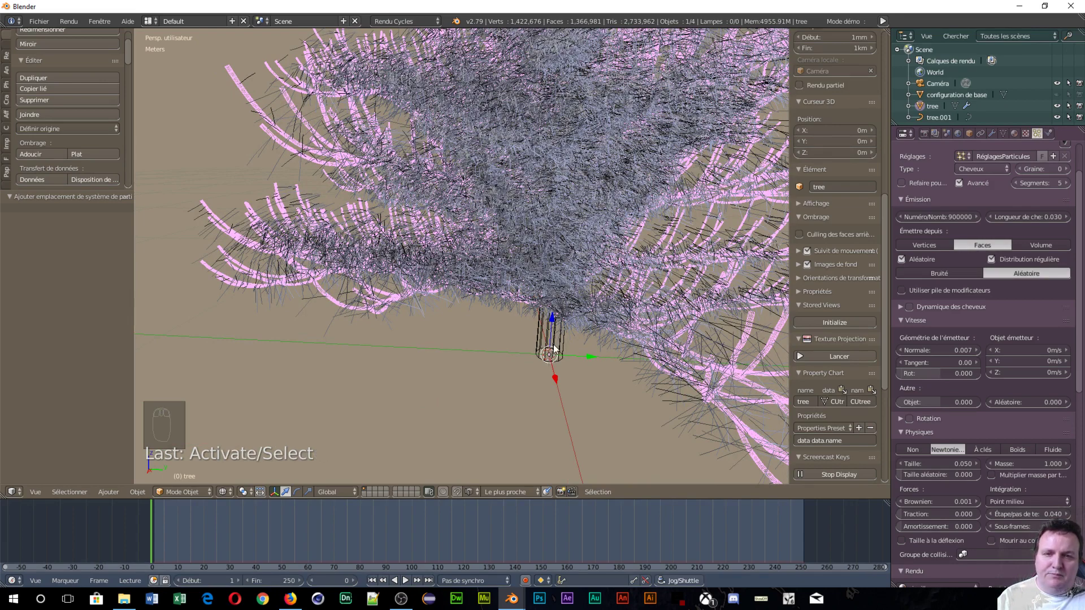
pyautogui.rightClick(555, 349)
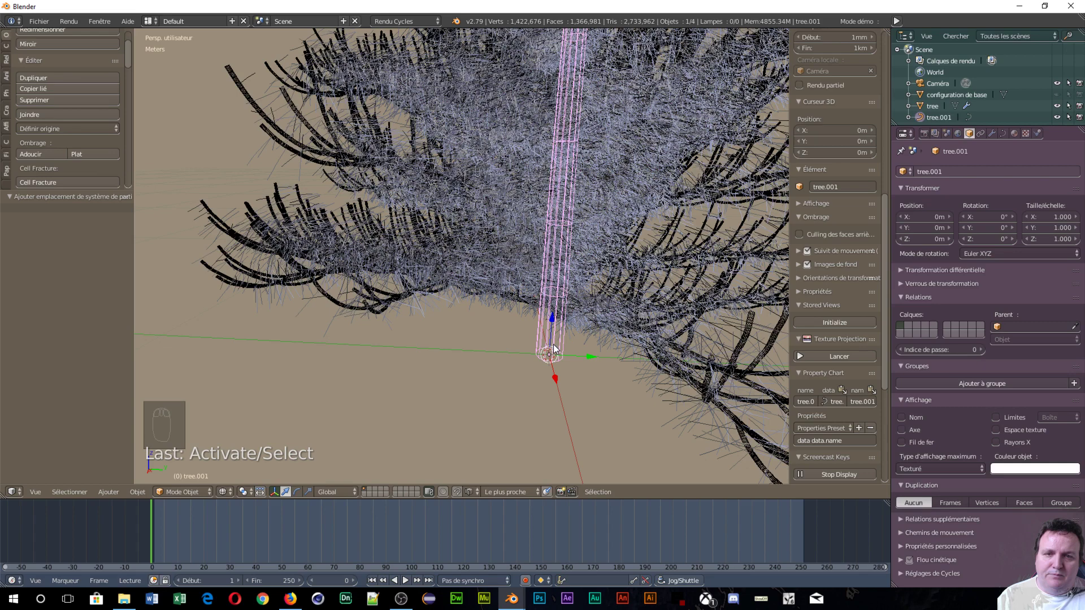
pyautogui.scroll(-6, 488, 315)
pyautogui.moveTo(487, 316); pyautogui.dragTo(517, 338, button='middle')
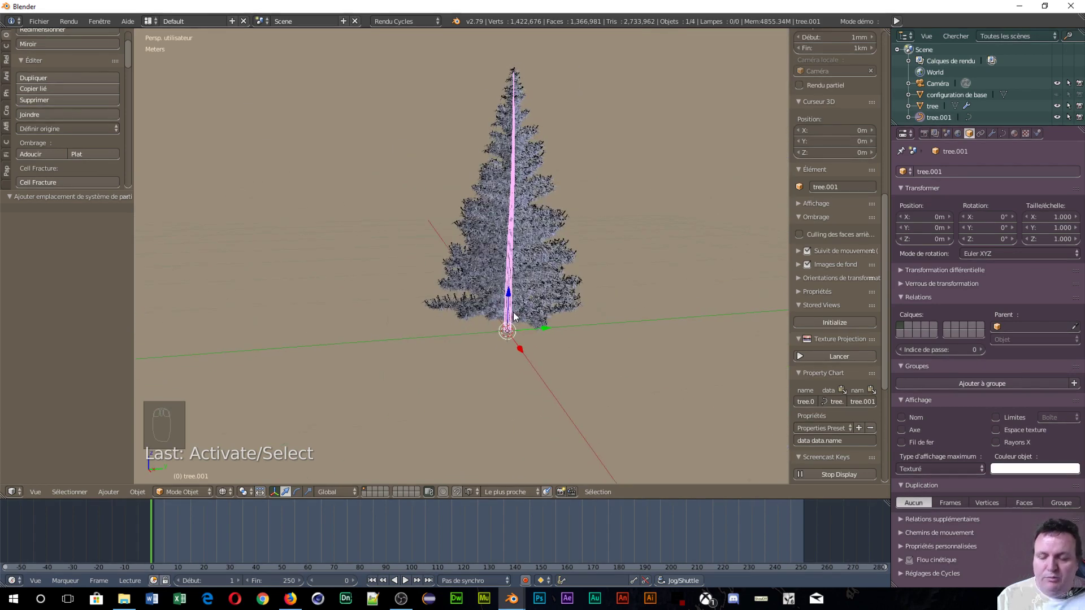
pyautogui.press('Tab')
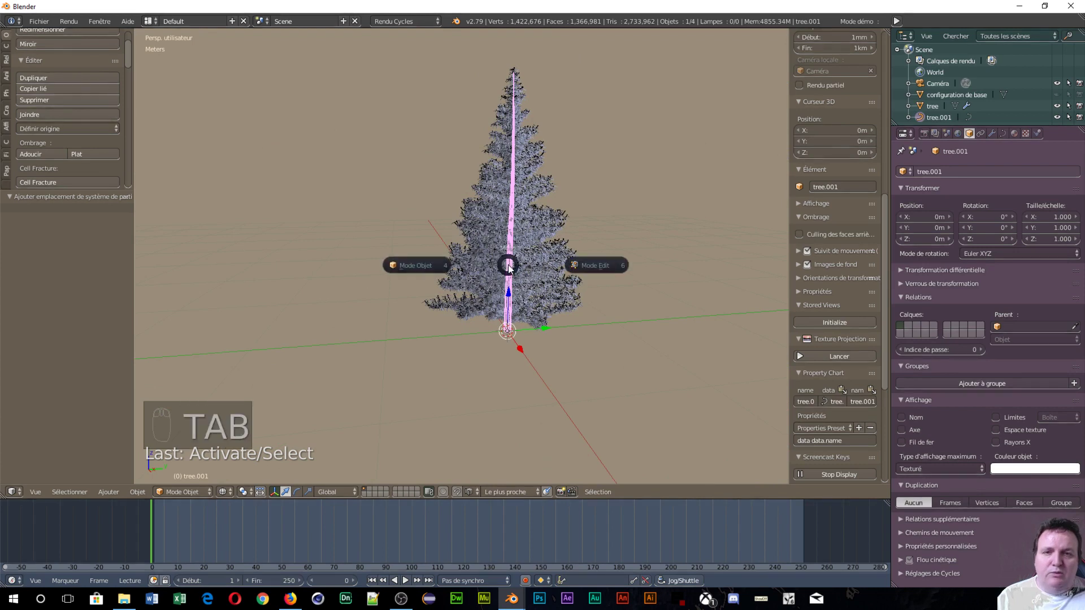
pyautogui.click(581, 266)
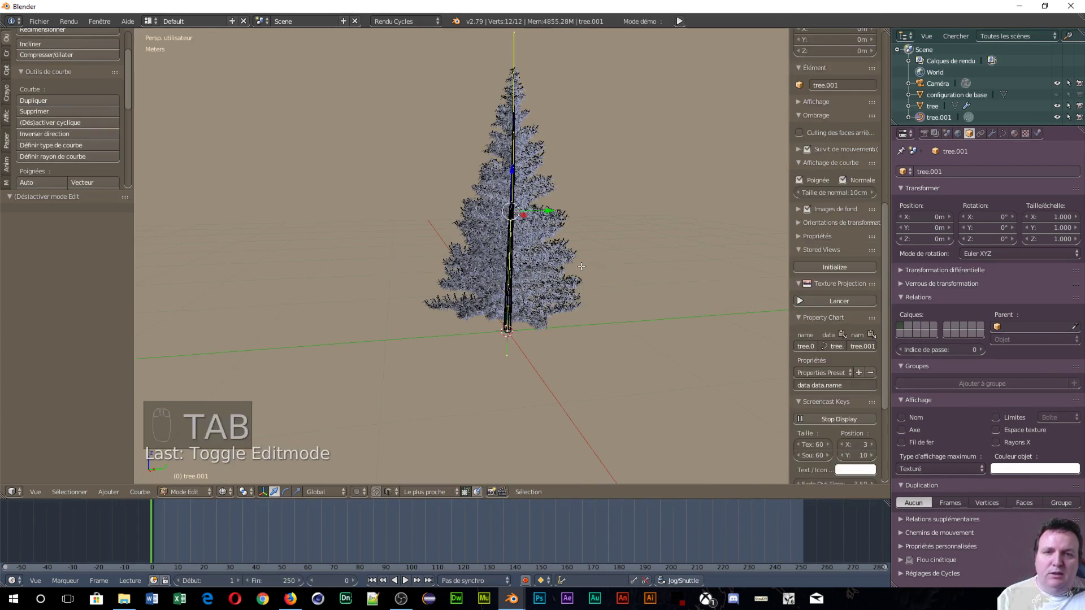
pyautogui.press('Tab')
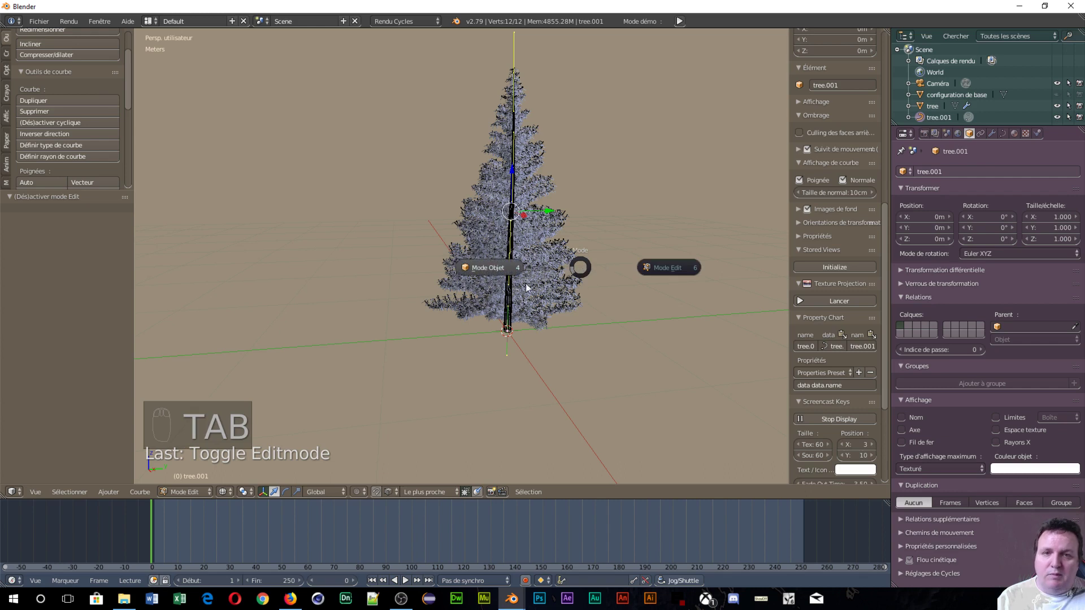
pyautogui.click(479, 272)
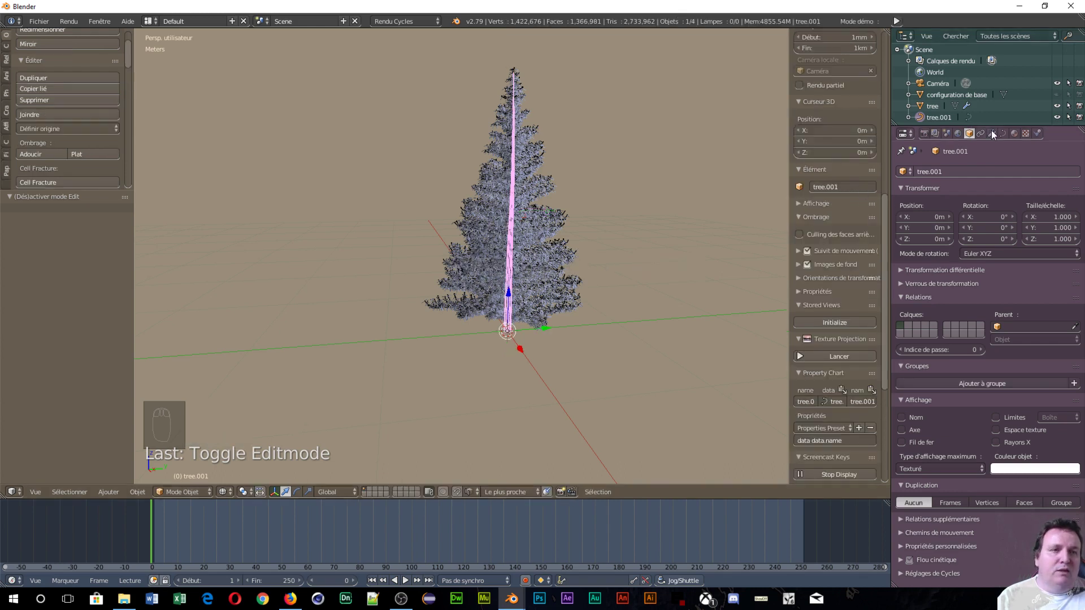
# - Convert the trunk curve tree.001 to a mesh and add a new particle system to it
pyautogui.hotkey('alt', 'c')
pyautogui.click(521, 168)
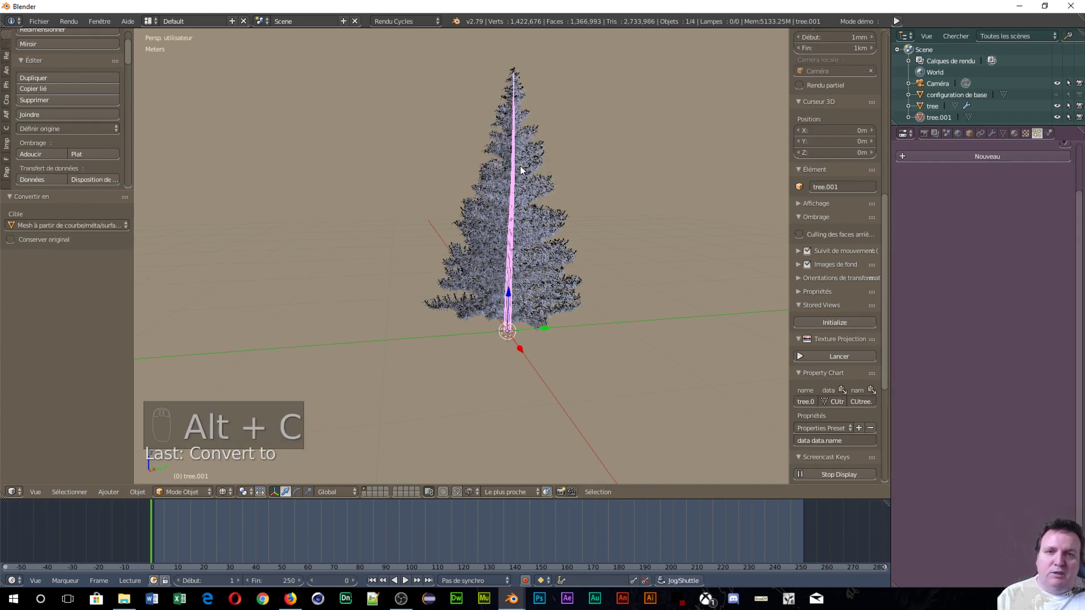
pyautogui.click(915, 157)
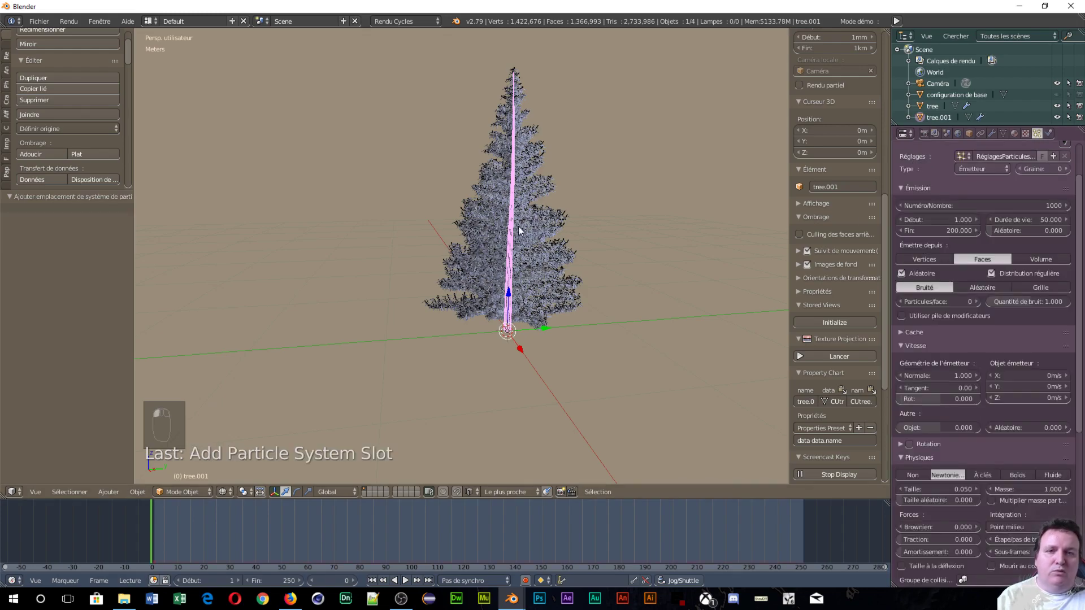
# - Select the trunk's entire mesh in Edit Mode and unwrap it with a cylinder projection
pyautogui.scroll(8, 515, 238)
pyautogui.scroll(-5, 514, 239)
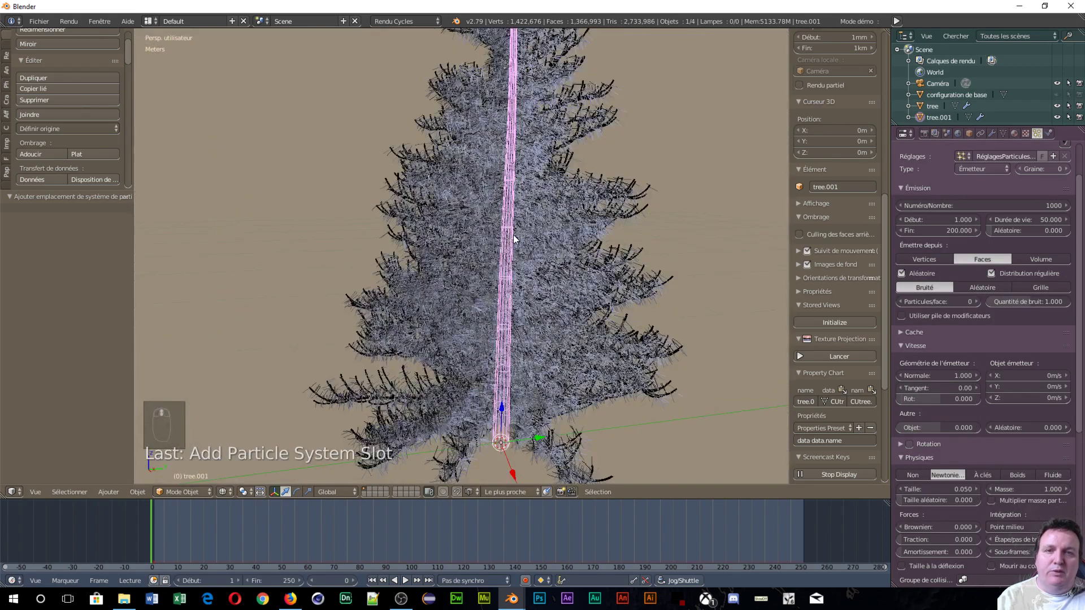
pyautogui.scroll(-4, 513, 238)
pyautogui.scroll(2, 509, 229)
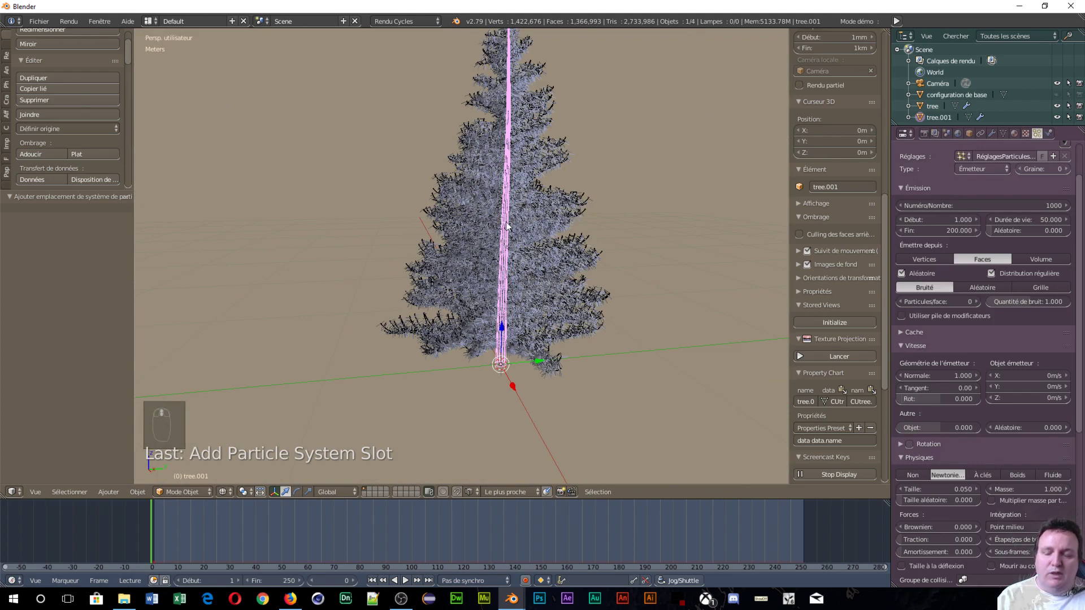
pyautogui.press('Tab')
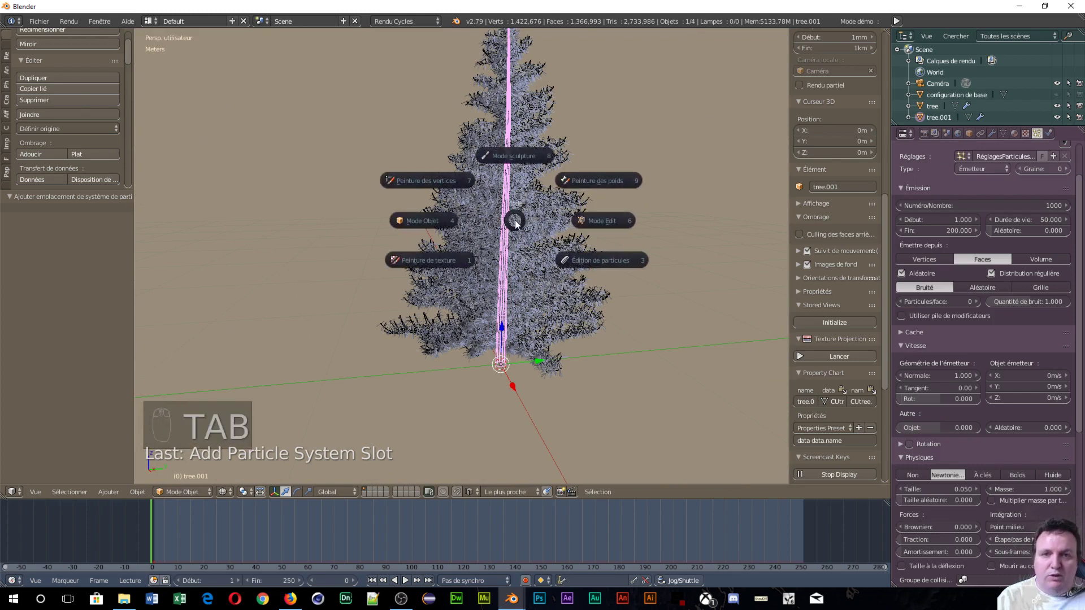
pyautogui.click(603, 220)
pyautogui.press('a')
pyautogui.press('a')
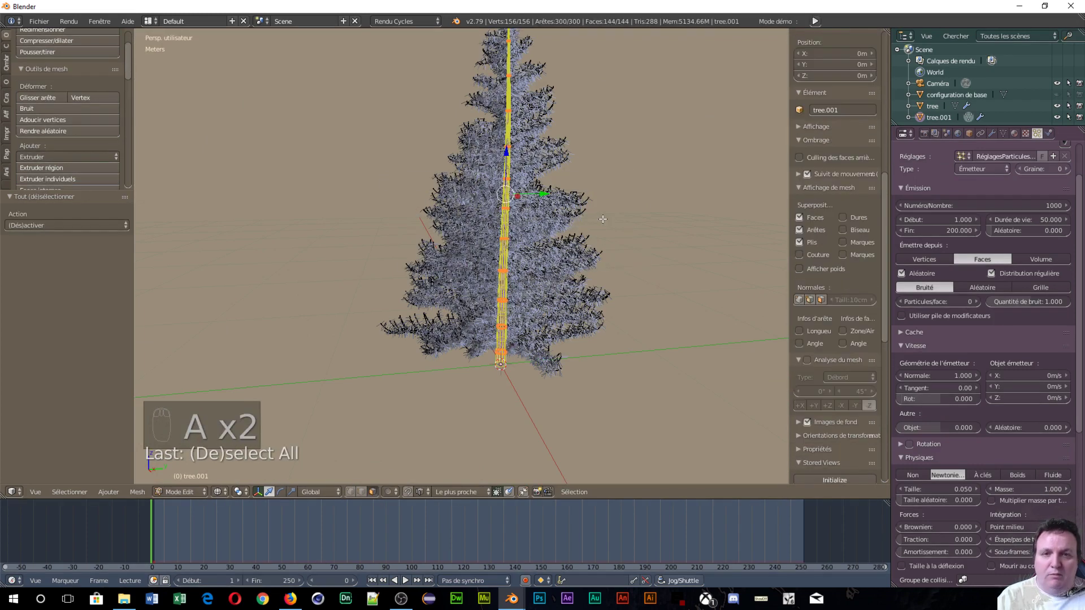
pyautogui.press('u')
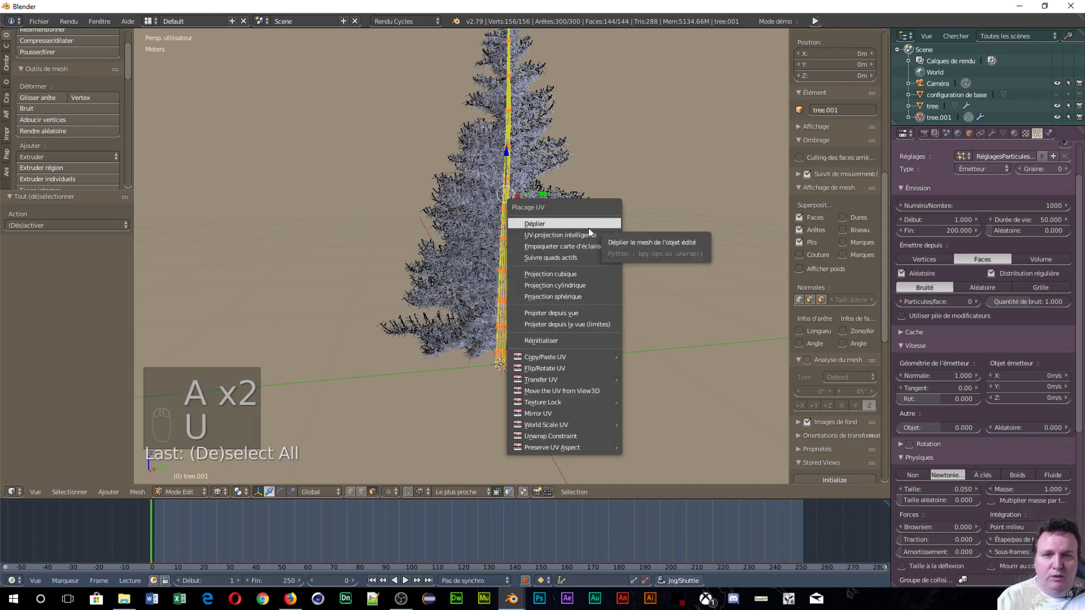
pyautogui.click(571, 285)
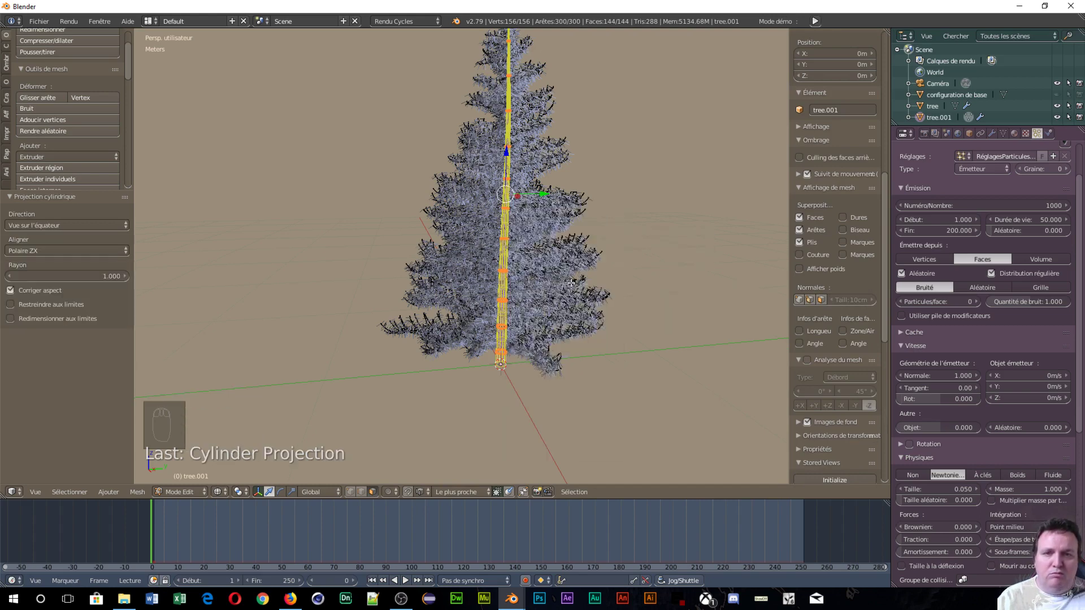
# - Examine the upper end of the trunk mesh among the top branches, and the tree as a whole
pyautogui.scroll(-4, 570, 284)
pyautogui.scroll(4, 570, 284)
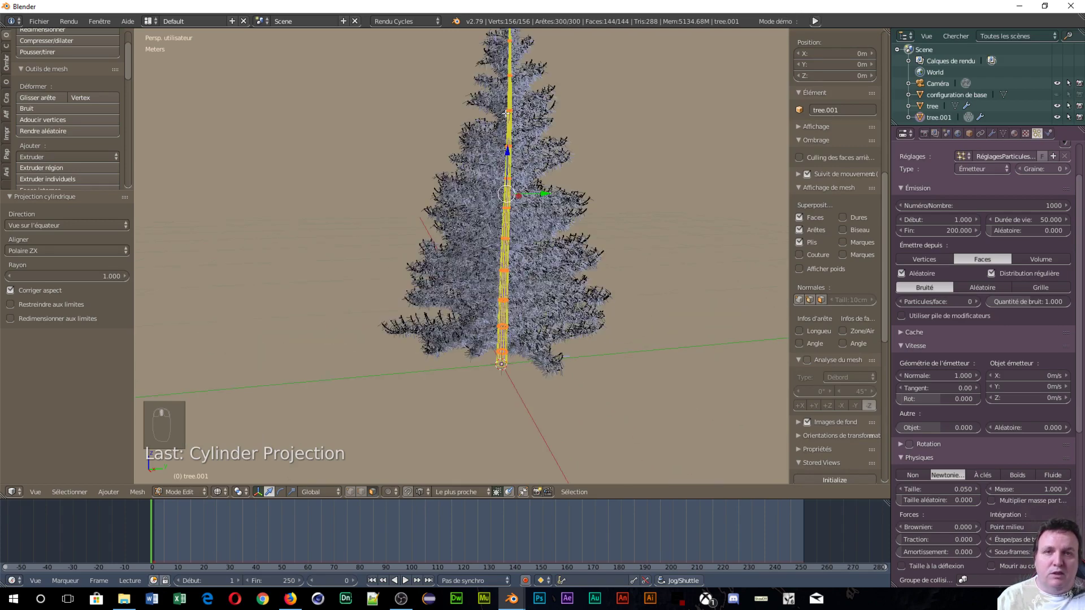
pyautogui.moveTo(506, 113); pyautogui.dragTo(487, 216, button='middle')
pyautogui.scroll(2, 437, 277)
pyautogui.scroll(-2, 438, 277)
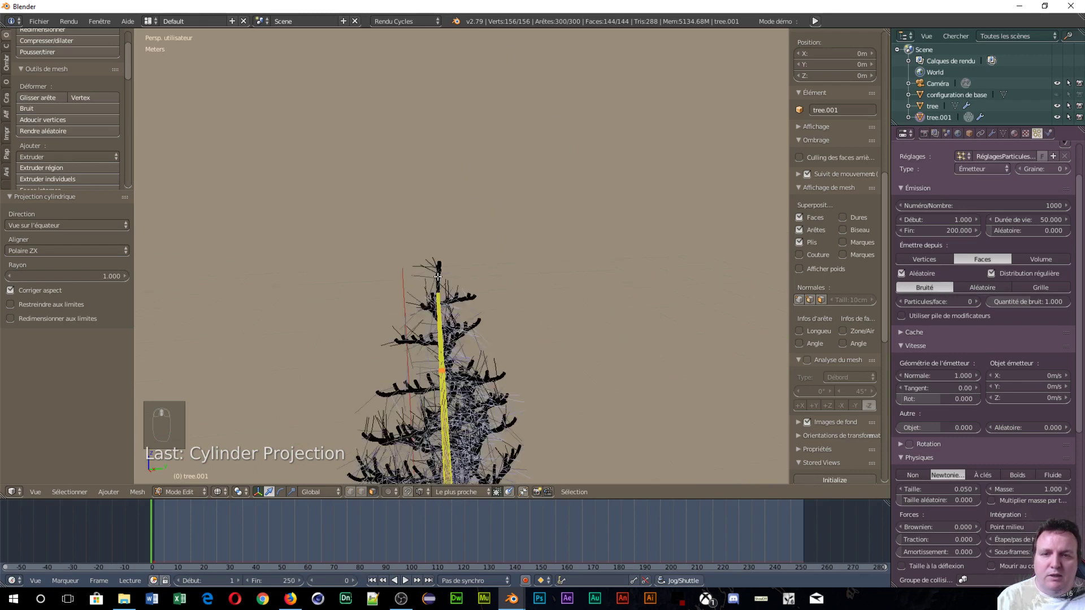
pyautogui.moveTo(442, 318); pyautogui.dragTo(455, 312, button='middle')
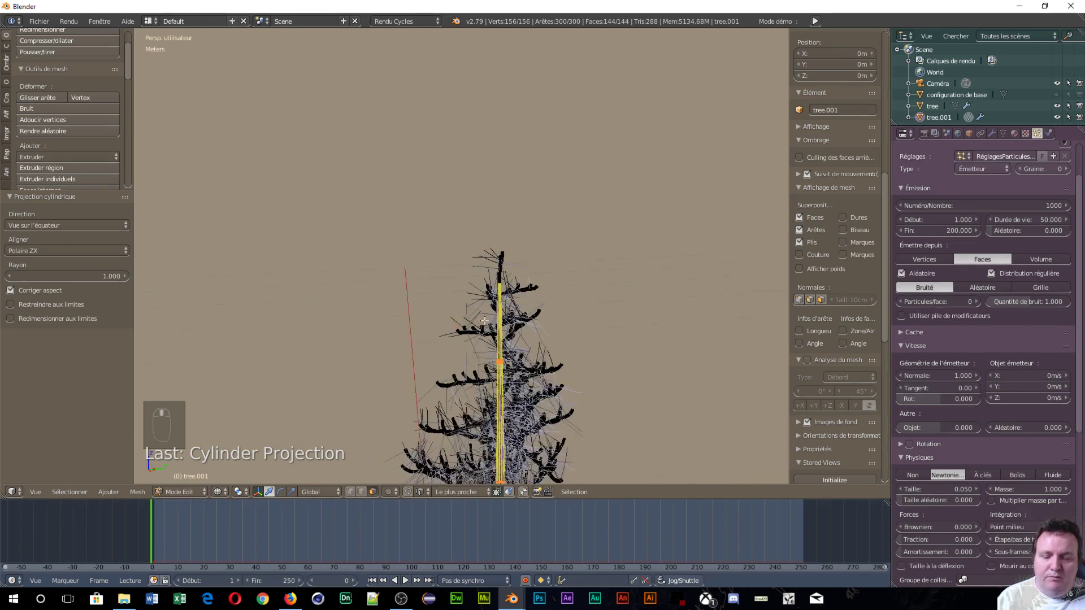
pyautogui.scroll(5, 485, 320)
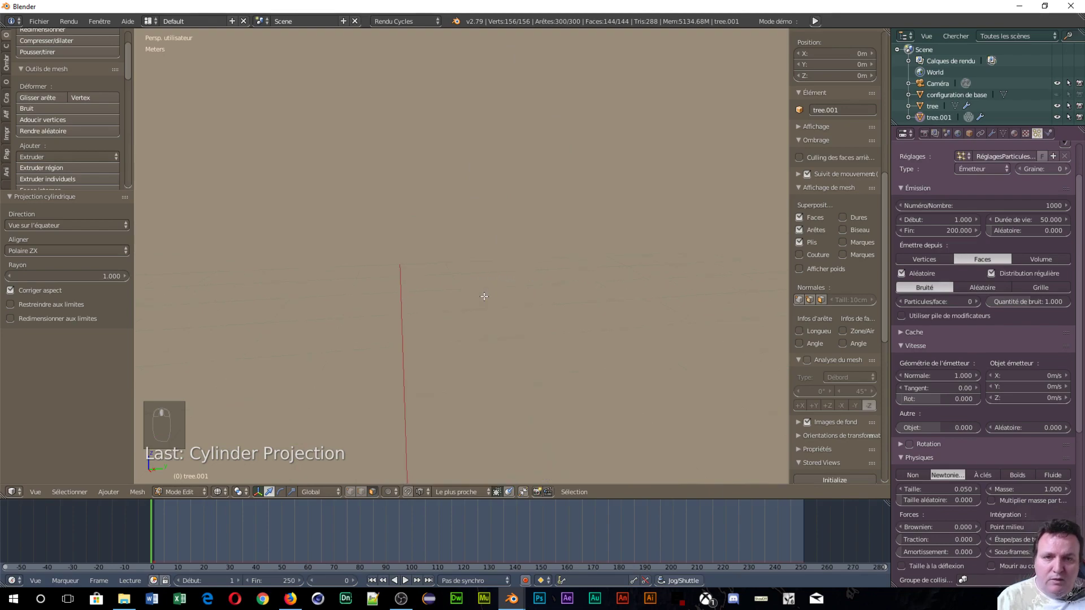
pyautogui.scroll(-2, 489, 307)
pyautogui.scroll(-3, 490, 306)
pyautogui.scroll(3, 540, 263)
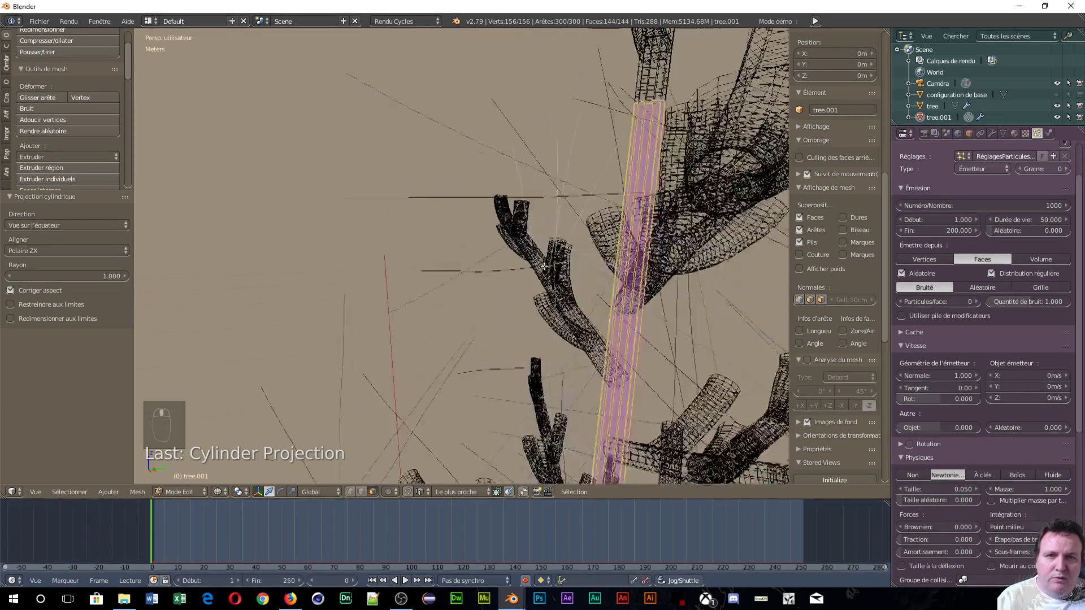
pyautogui.scroll(-8, 685, 97)
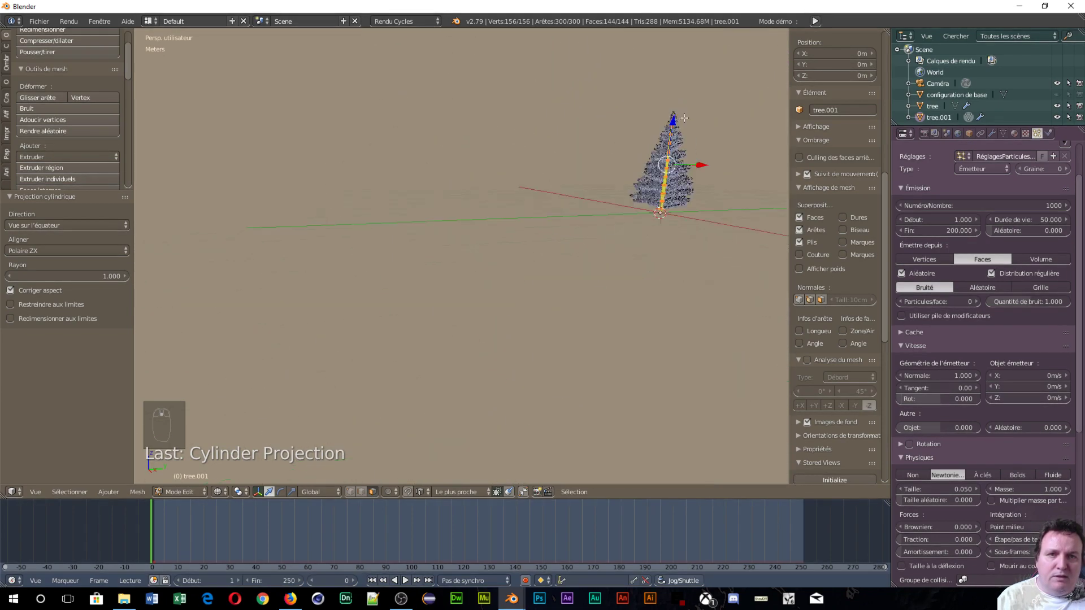
pyautogui.scroll(5, 665, 138)
pyautogui.moveTo(666, 138); pyautogui.dragTo(426, 213, button='middle')
pyautogui.moveTo(338, 120); pyautogui.dragTo(355, 154, button='middle')
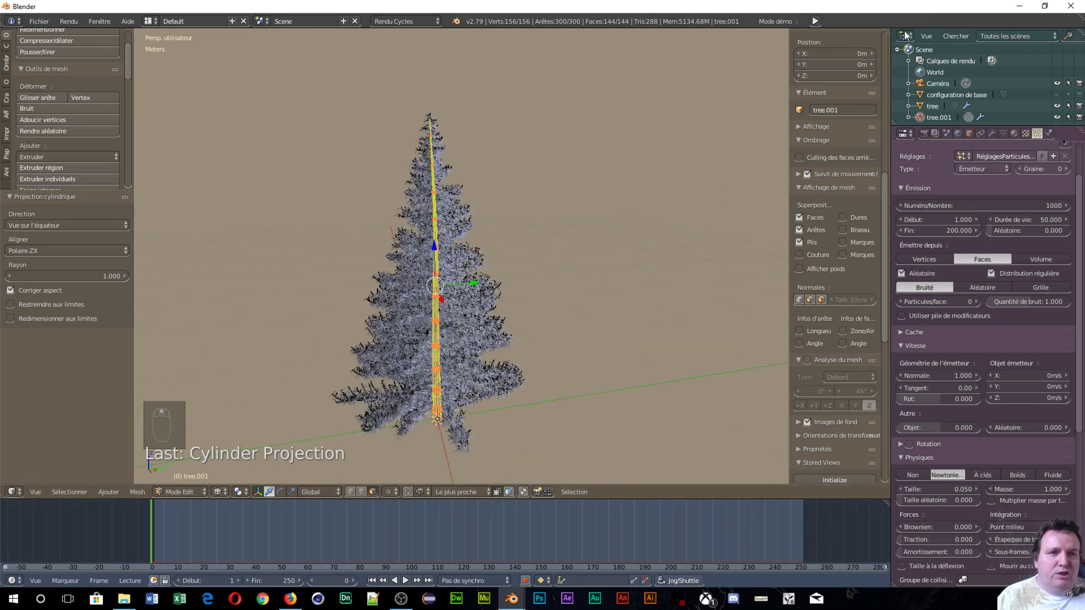
# - Open a node editor beside the 3D view and create a new node material for the trunk
pyautogui.moveTo(885, 29); pyautogui.dragTo(380, 480)
pyautogui.click(394, 491)
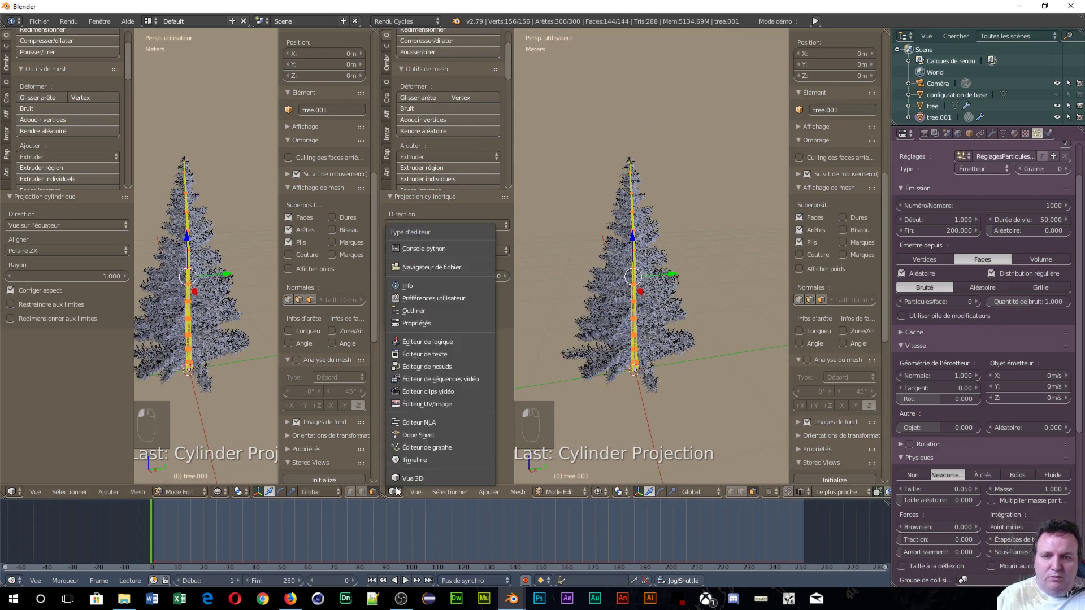
pyautogui.click(421, 368)
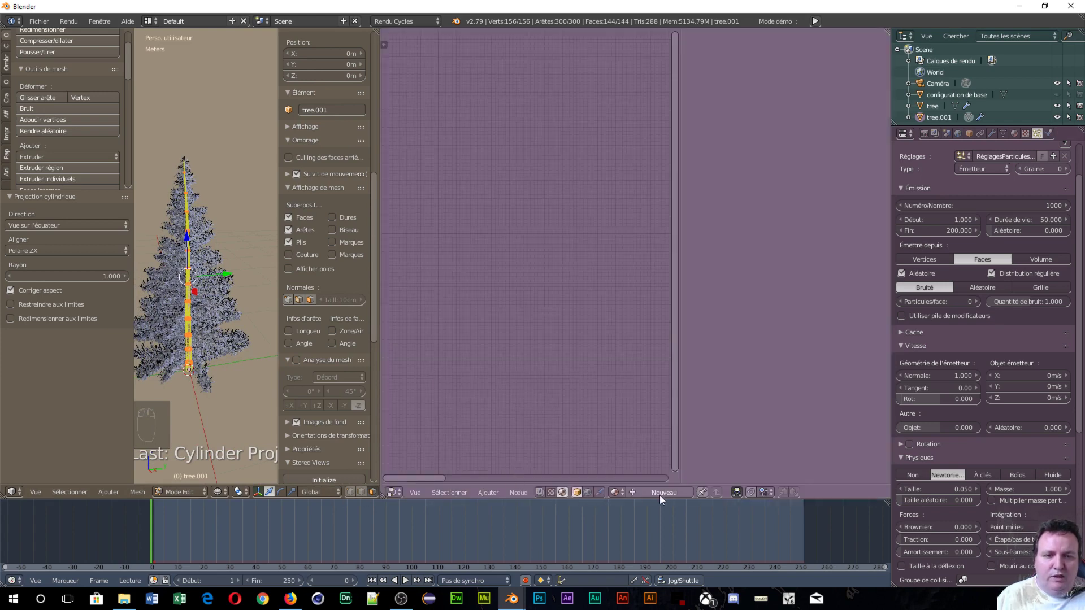
pyautogui.click(639, 493)
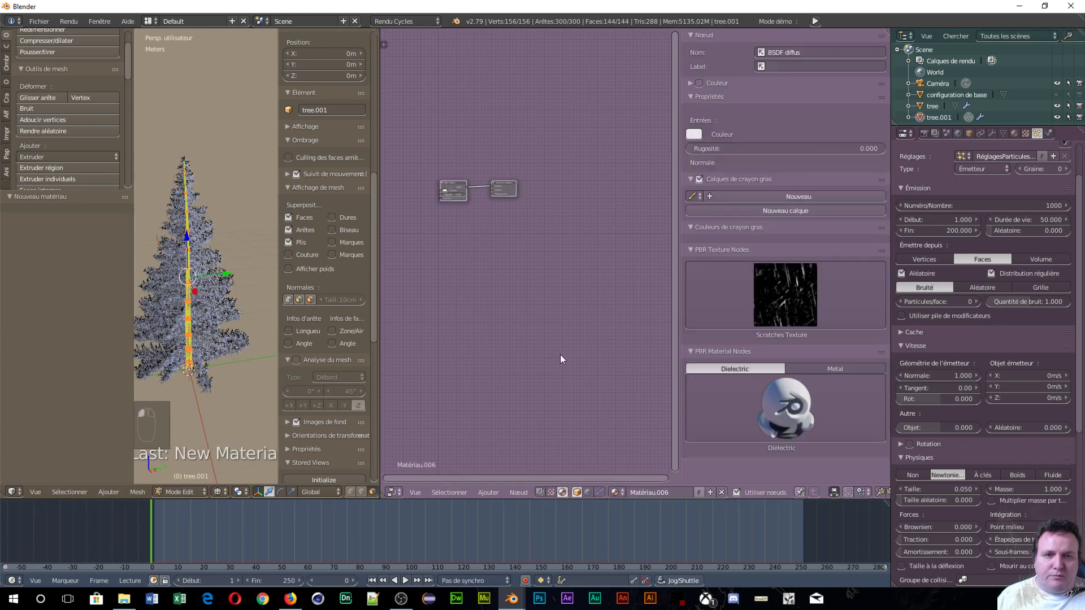
pyautogui.press('n')
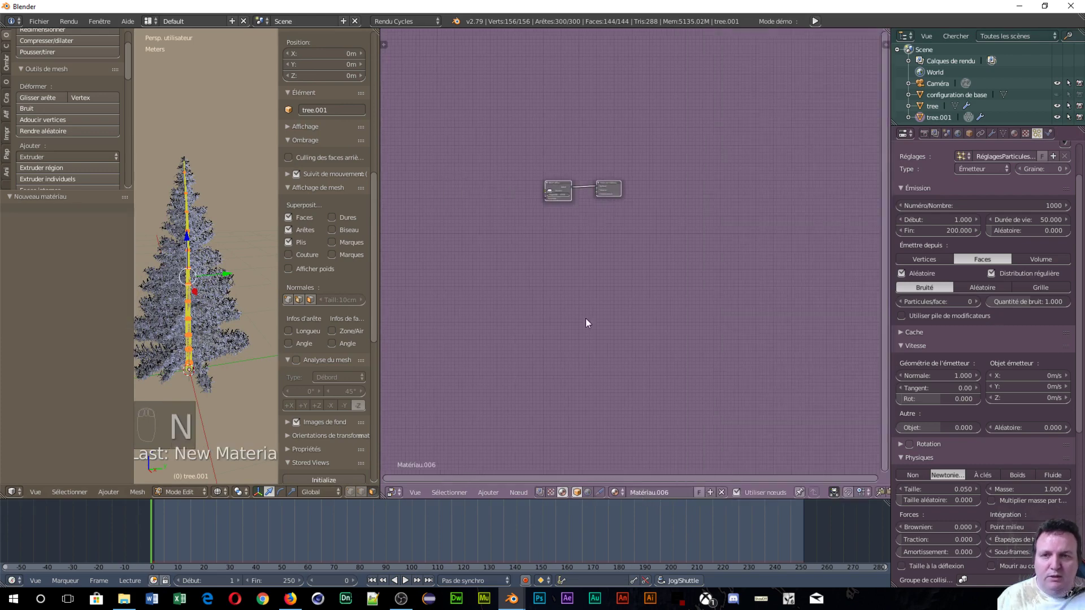
# - Add an Image Texture node and connect its color output to the Diffuse BSDF's color input
pyautogui.scroll(4, 586, 317)
pyautogui.moveTo(560, 256); pyautogui.dragTo(671, 334, button='middle')
pyautogui.hotkey('shift', 'a')
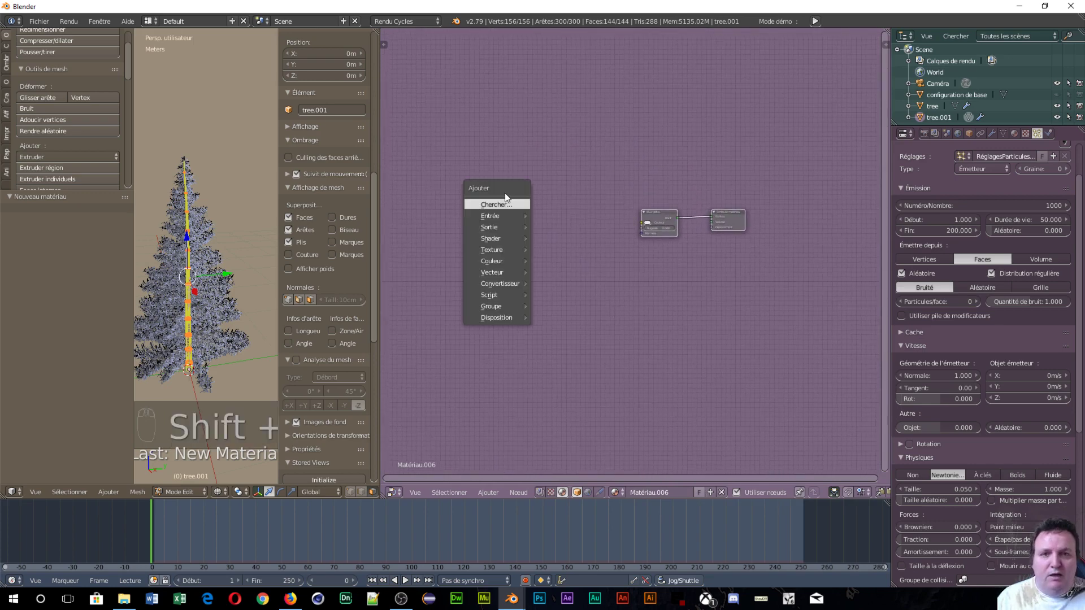
pyautogui.moveTo(499, 253)
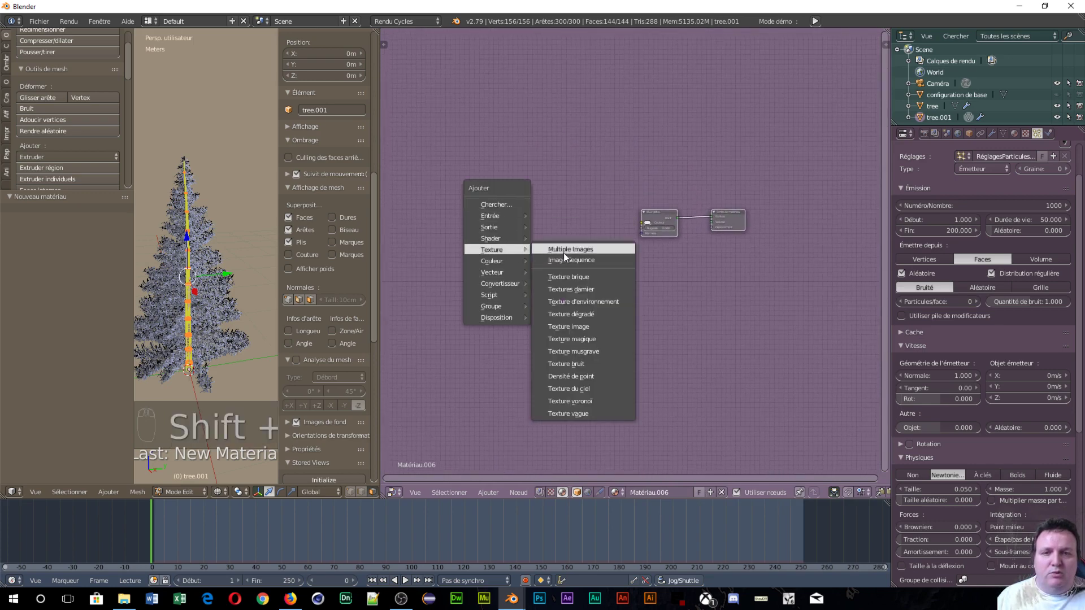
pyautogui.click(575, 324)
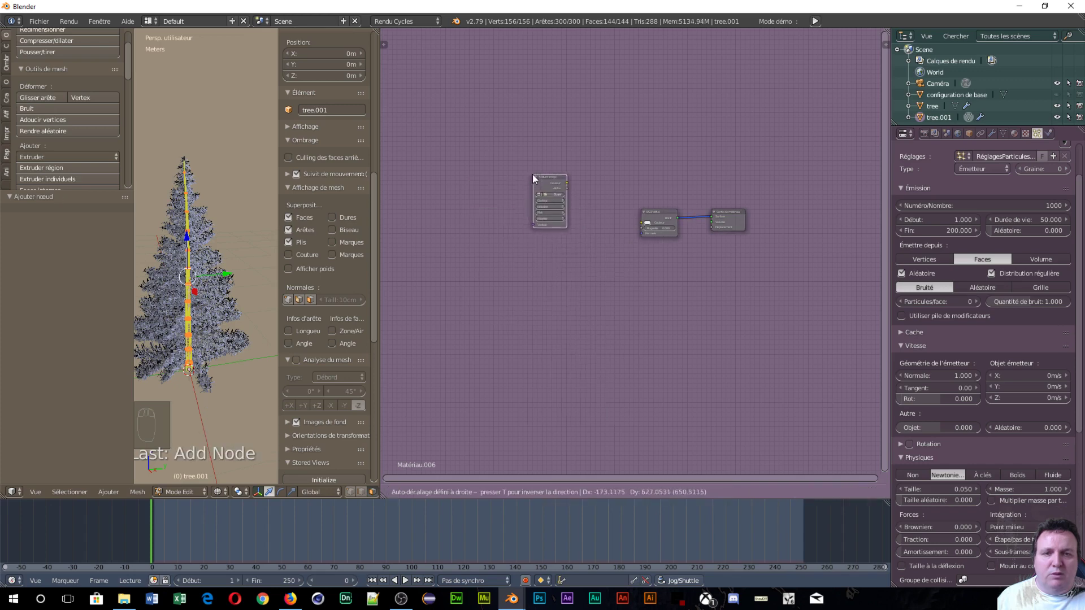
pyautogui.click(532, 174)
pyautogui.scroll(2, 560, 207)
pyautogui.scroll(2, 560, 206)
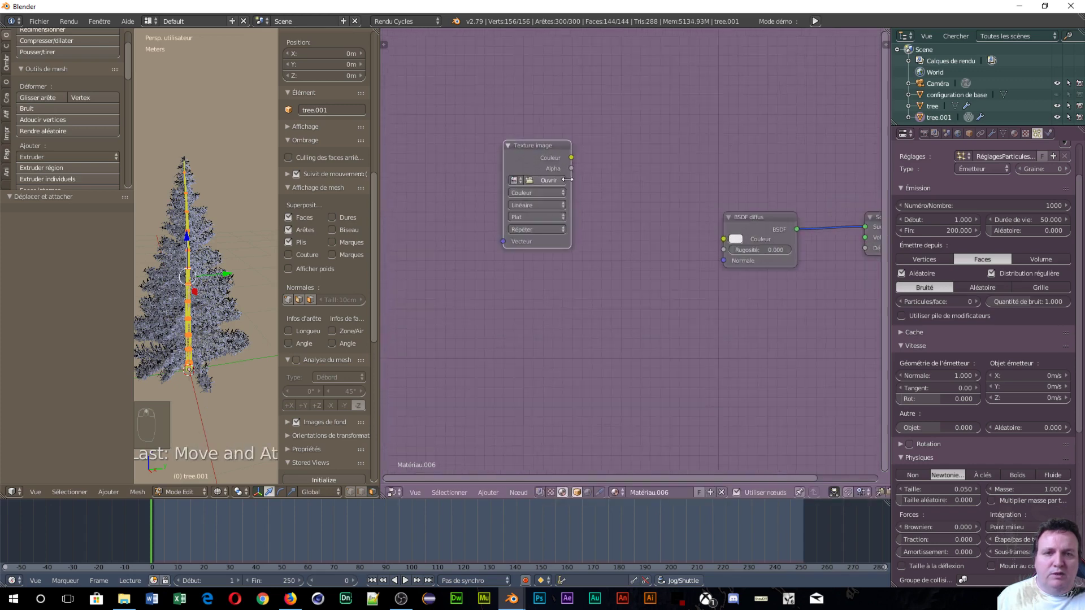
pyautogui.moveTo(572, 158); pyautogui.dragTo(720, 239)
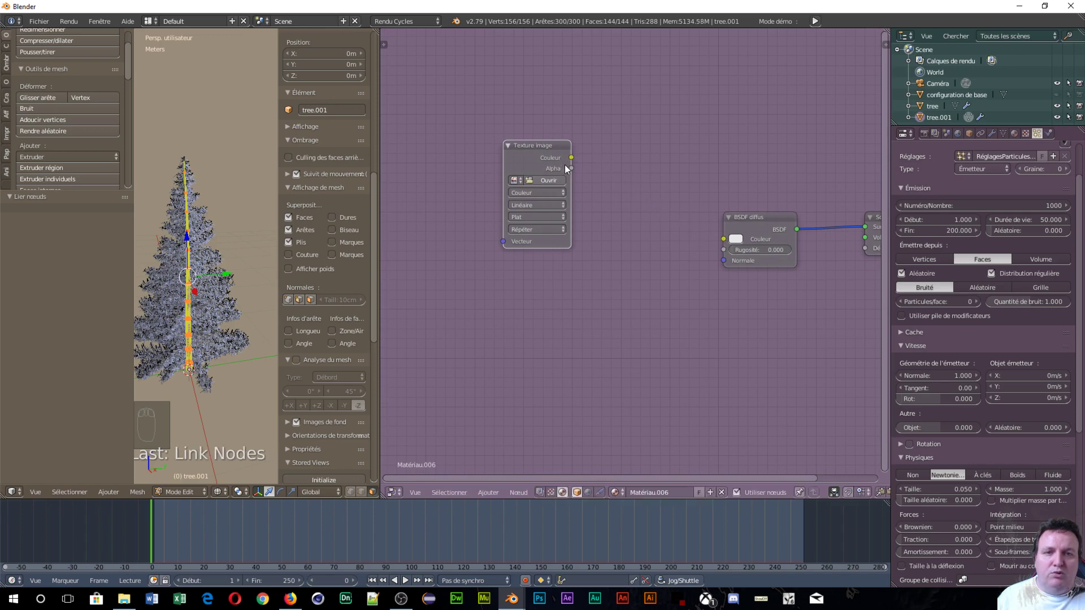
pyautogui.moveTo(571, 158); pyautogui.dragTo(724, 239)
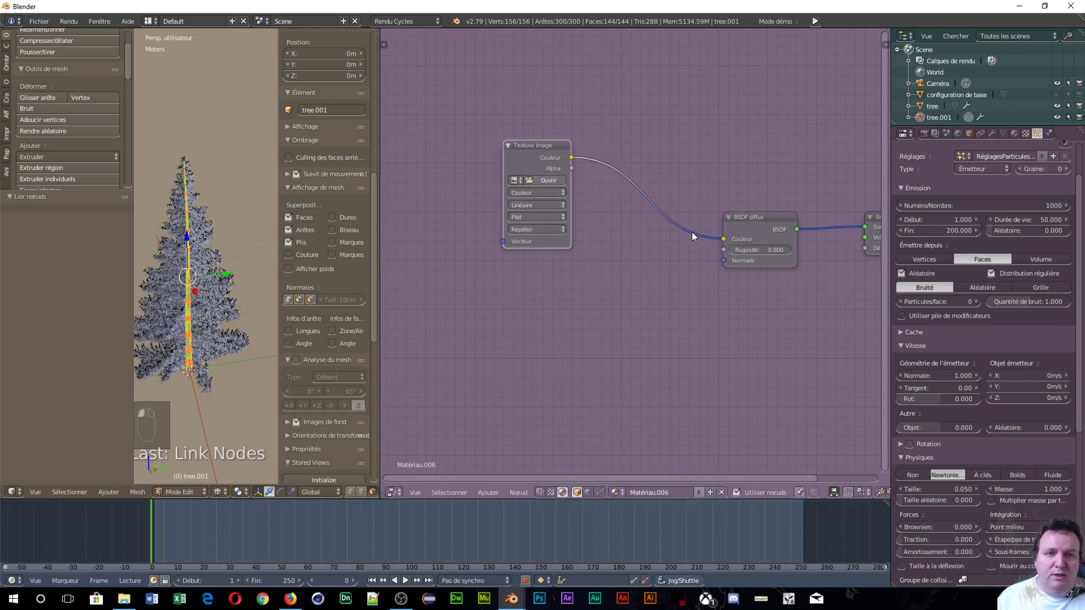
# - Load black_rough-mlej.jpg from the tuto Noël folder into the Image Texture node
pyautogui.click(536, 180)
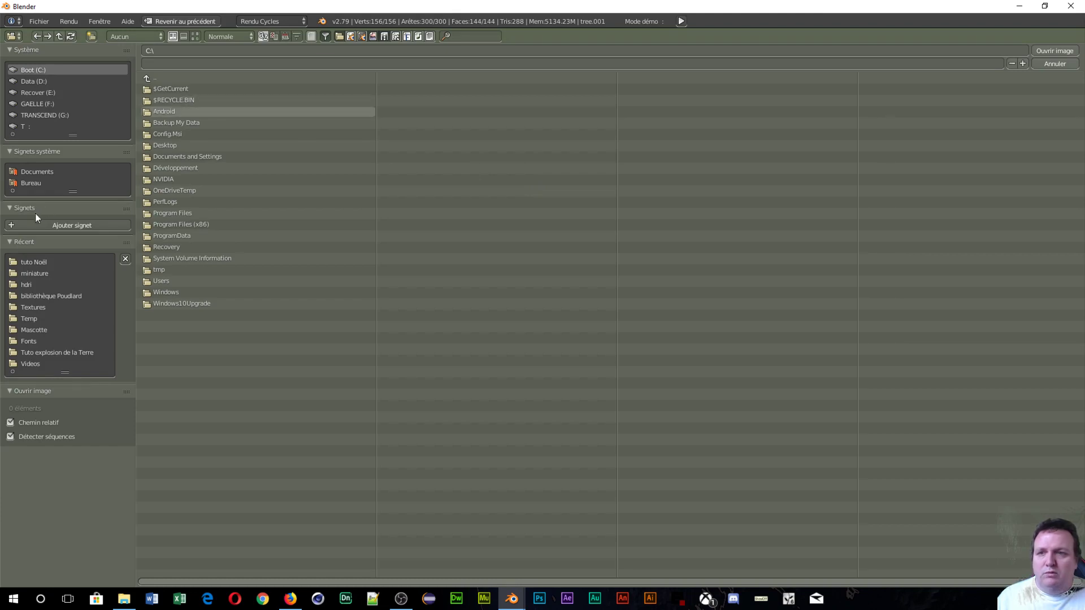
pyautogui.click(35, 262)
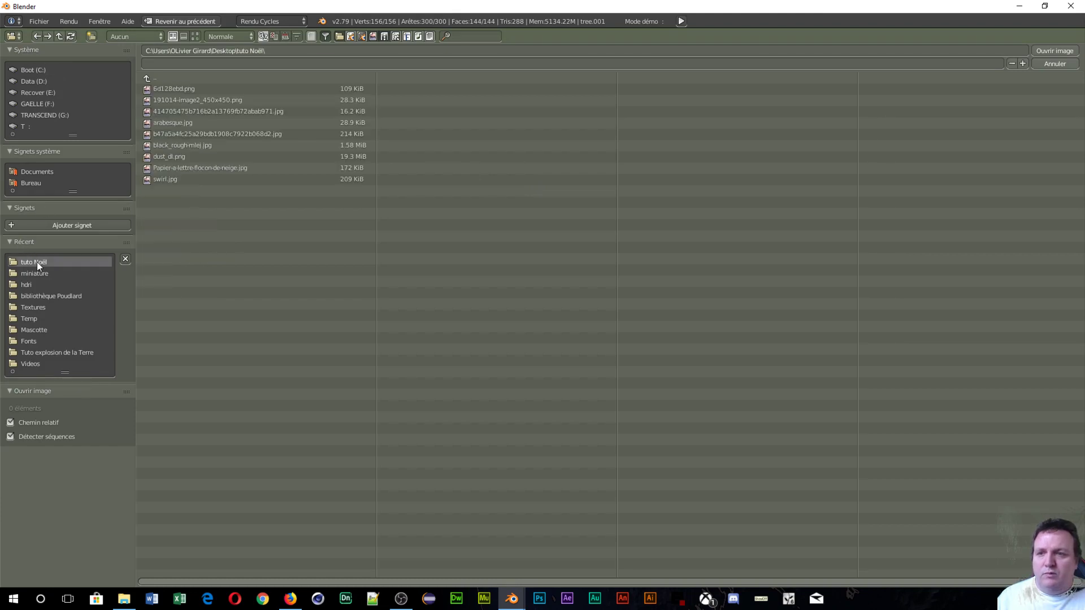
pyautogui.click(196, 36)
pyautogui.click(696, 116)
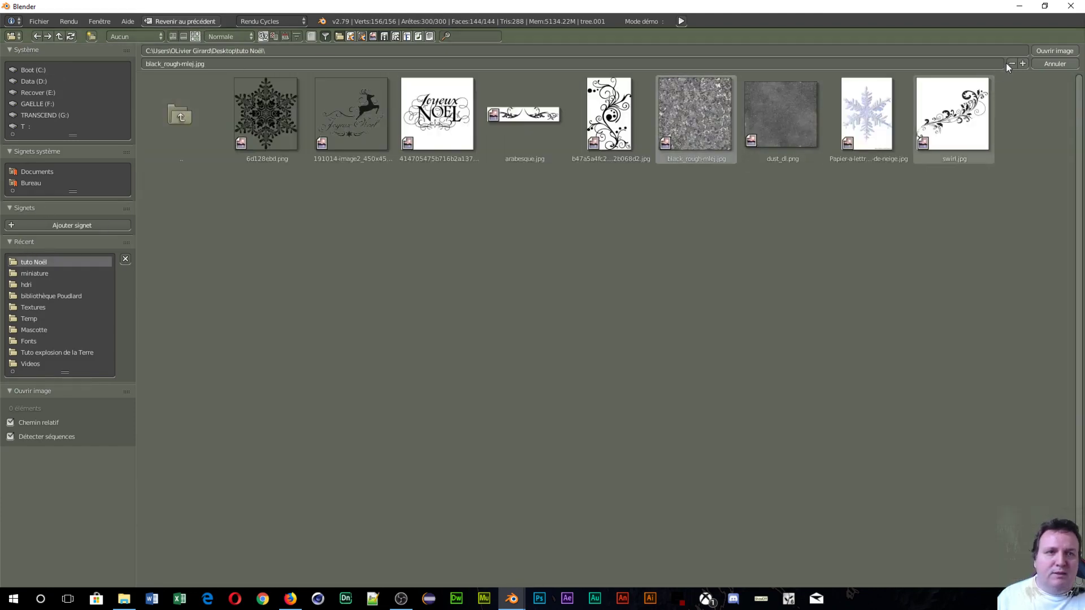
pyautogui.click(1056, 51)
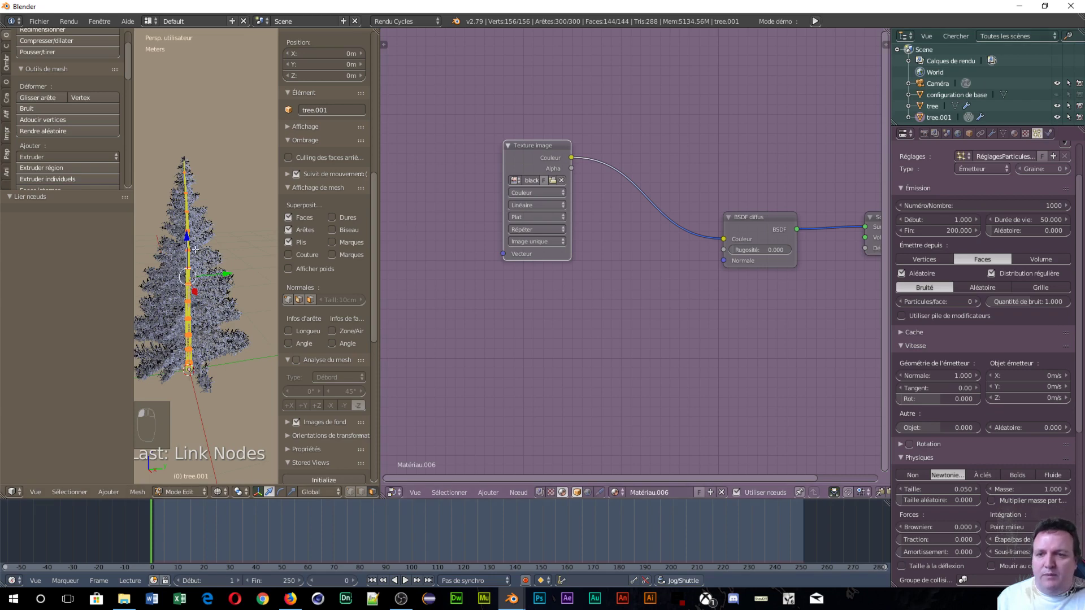
# - Return the trunk to Object Mode, isolate it in local view and hide the 3D view's side panels
pyautogui.scroll(2, 195, 249)
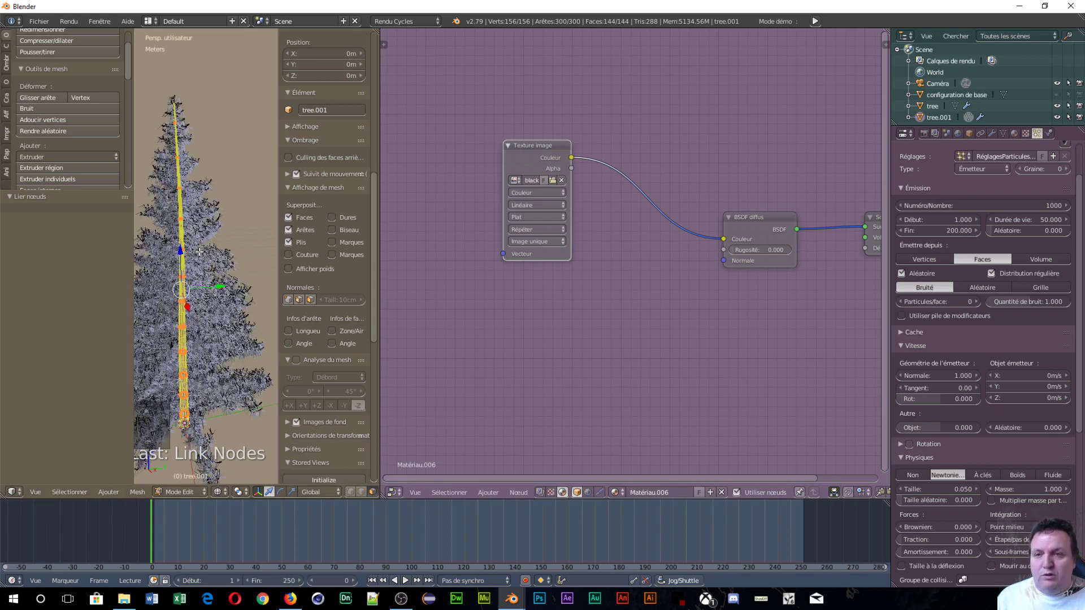
pyautogui.press('Tab')
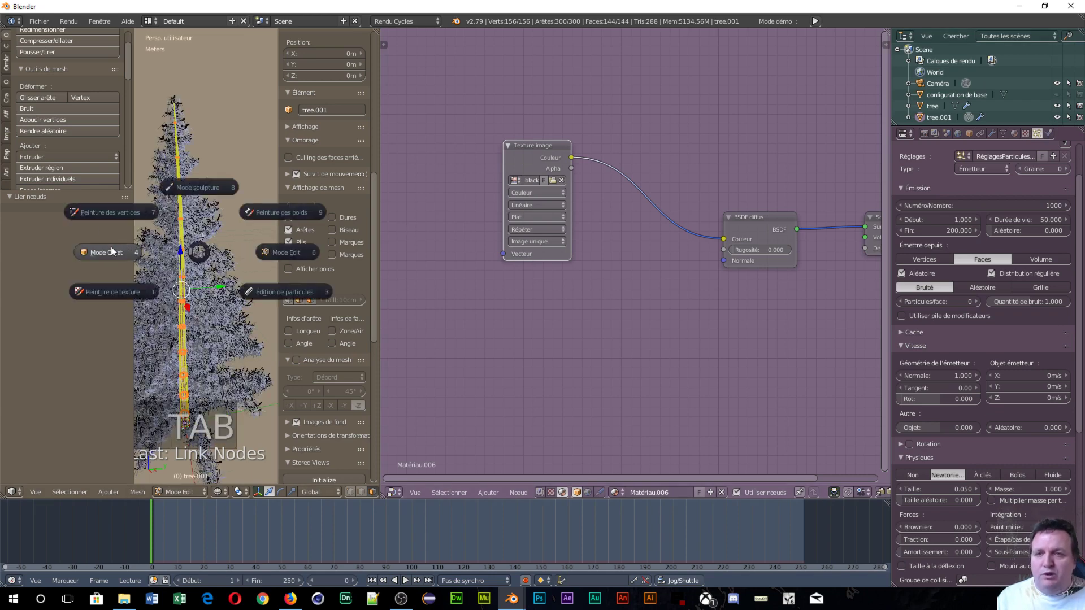
pyautogui.click(111, 250)
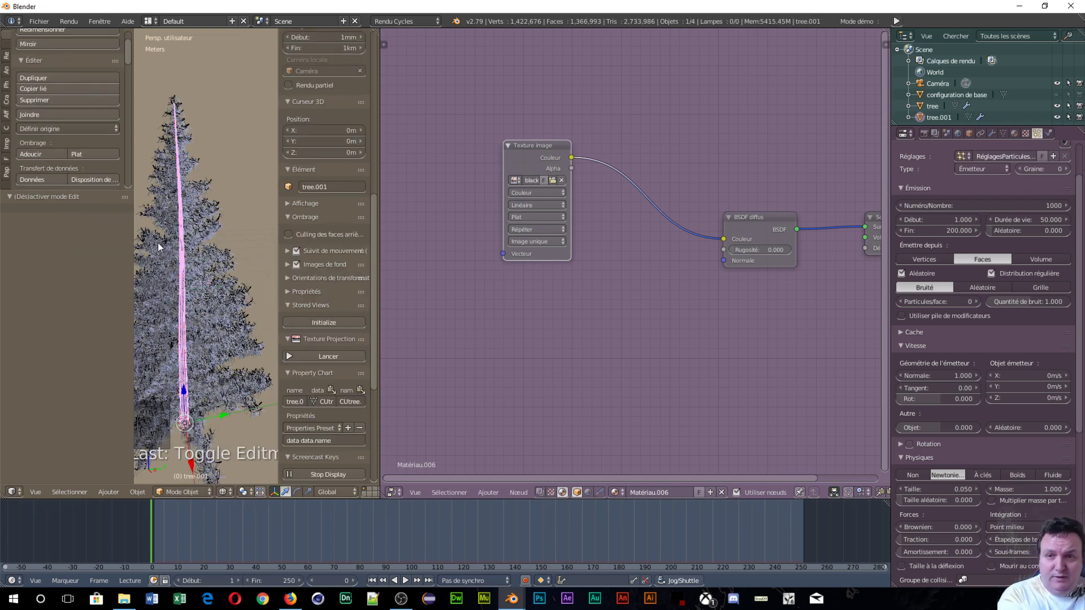
pyautogui.press('KP_Divide')
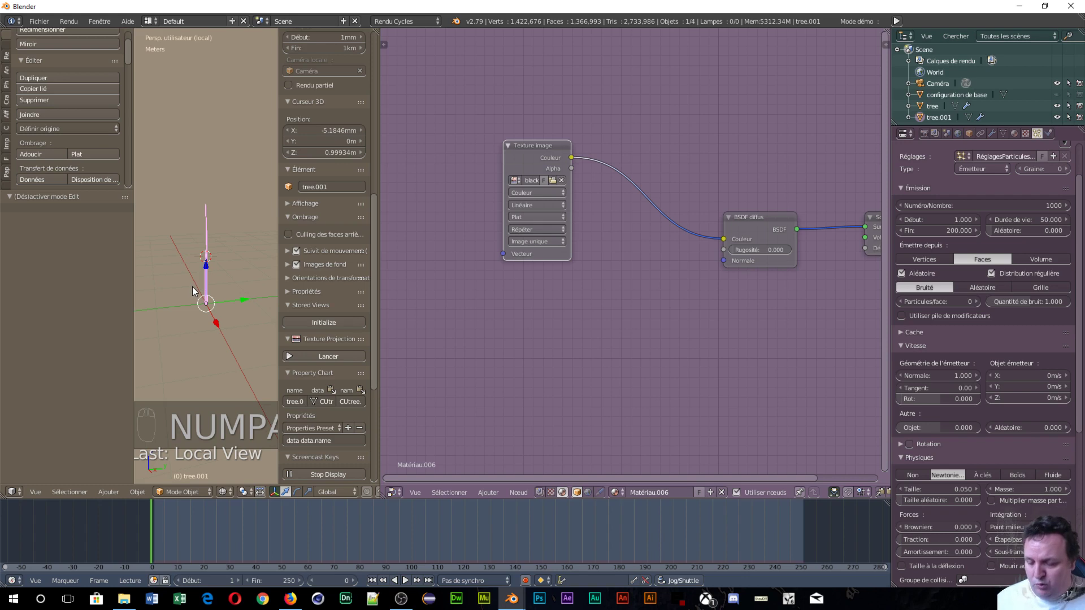
pyautogui.press('t')
pyautogui.press('n')
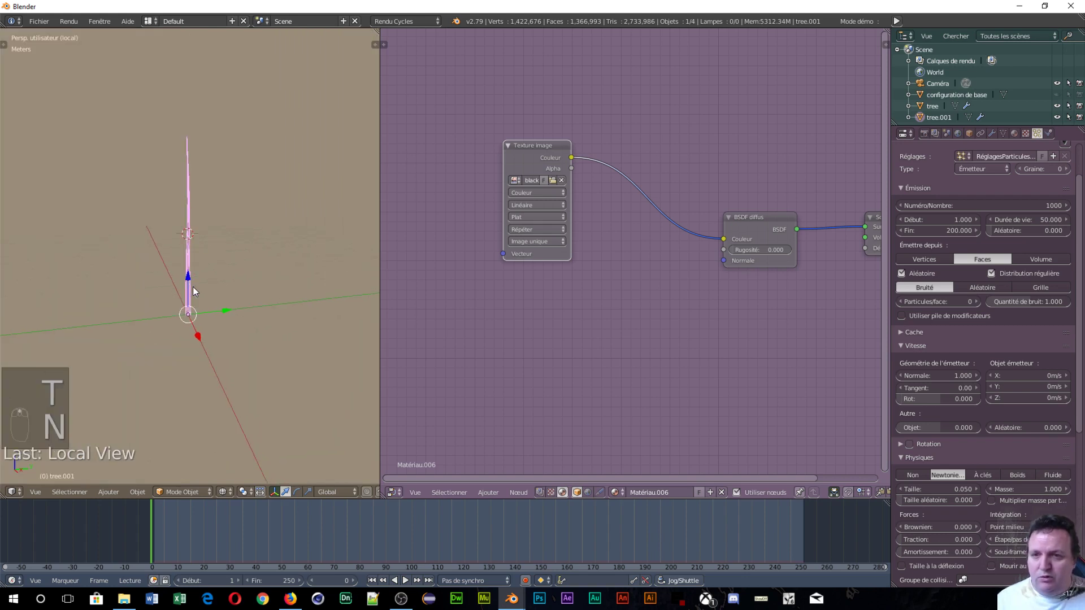
pyautogui.scroll(4, 192, 287)
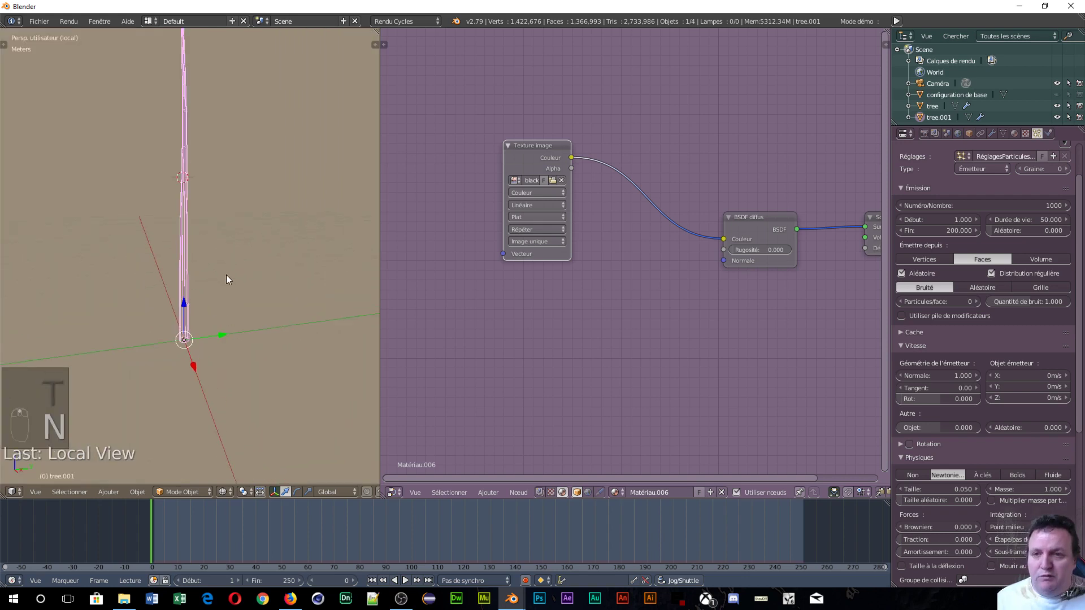
# - Preview the trunk in rendered shading and add linked Texture Coordinate and Mapping nodes ahead of its Image Texture node
pyautogui.hotkey('shift', 'z')
pyautogui.scroll(6, 226, 276)
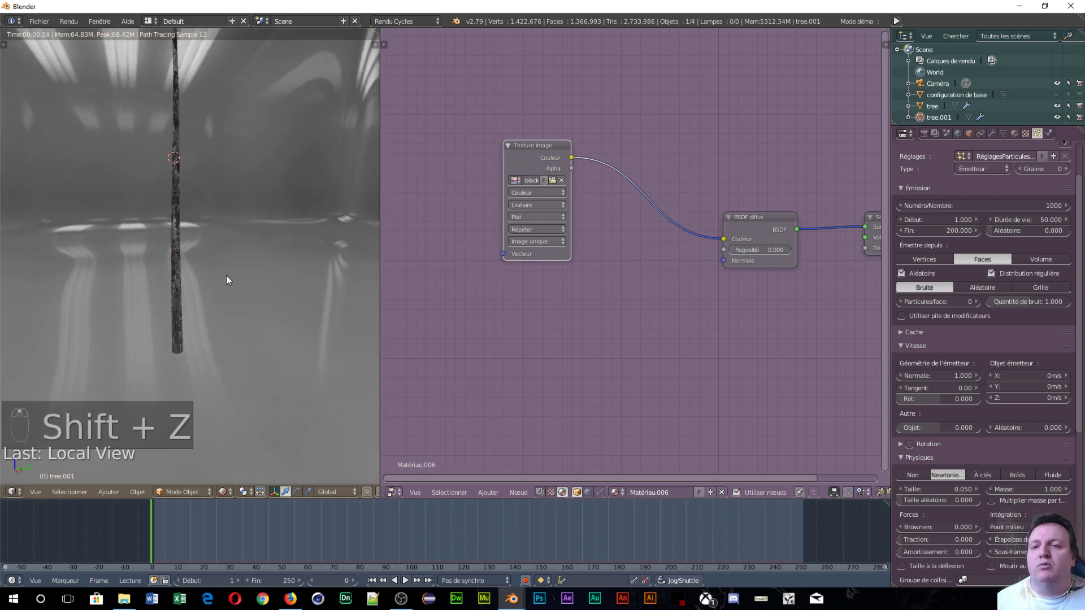
pyautogui.moveTo(195, 273); pyautogui.dragTo(254, 280, button='middle')
pyautogui.click(523, 152)
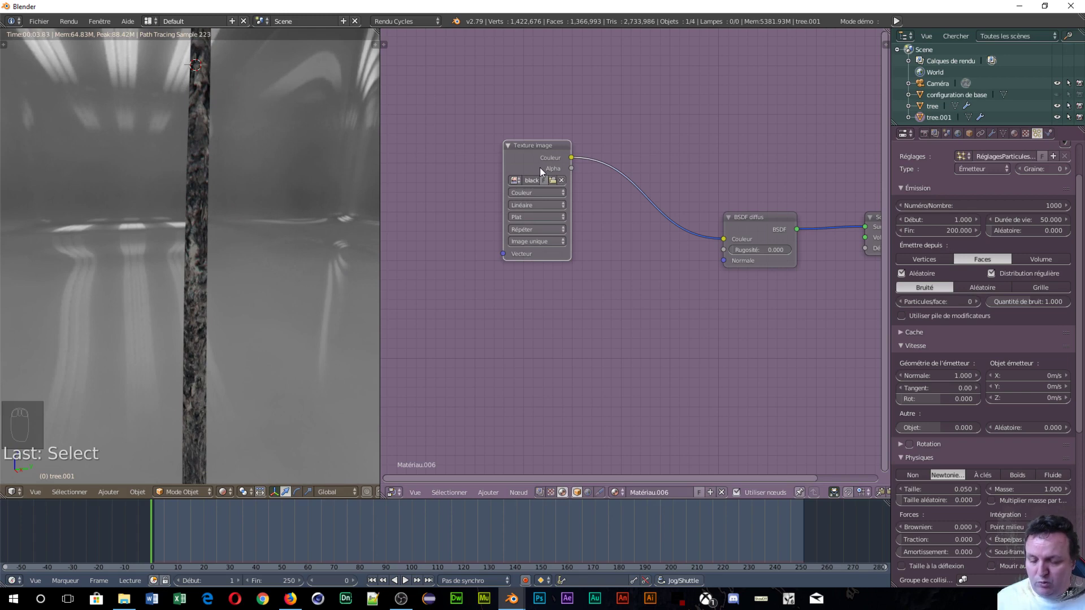
pyautogui.hotkey('ctrl', 't')
pyautogui.moveTo(408, 327); pyautogui.dragTo(626, 338, button='middle')
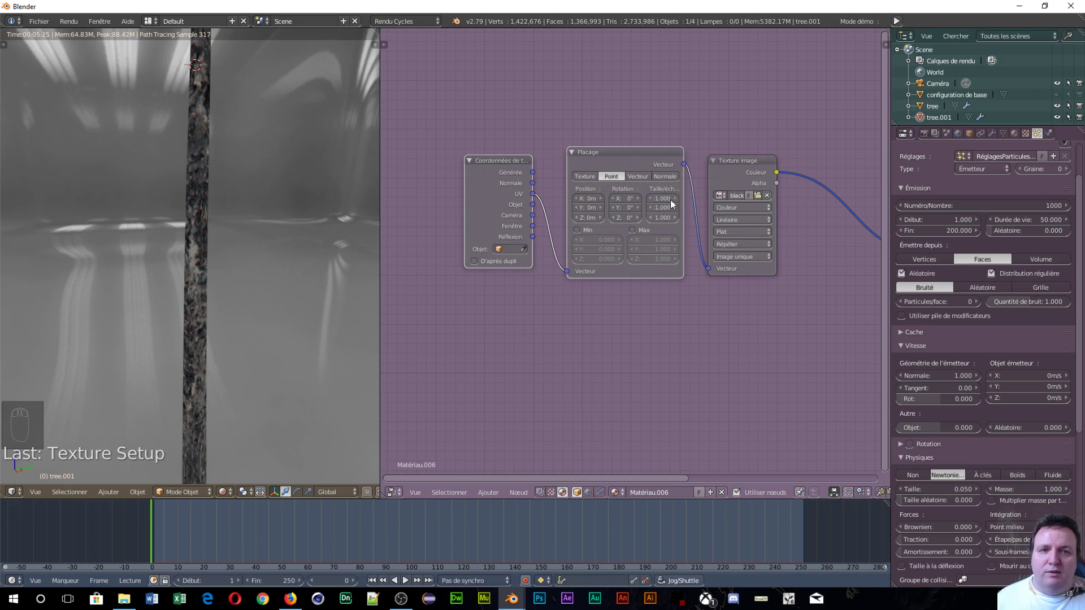
# - Set the Mapping node's scale to 5 on X and 6.8 on Y to tile the bark texture on the trunk
pyautogui.moveTo(661, 199); pyautogui.dragTo(694, 208)
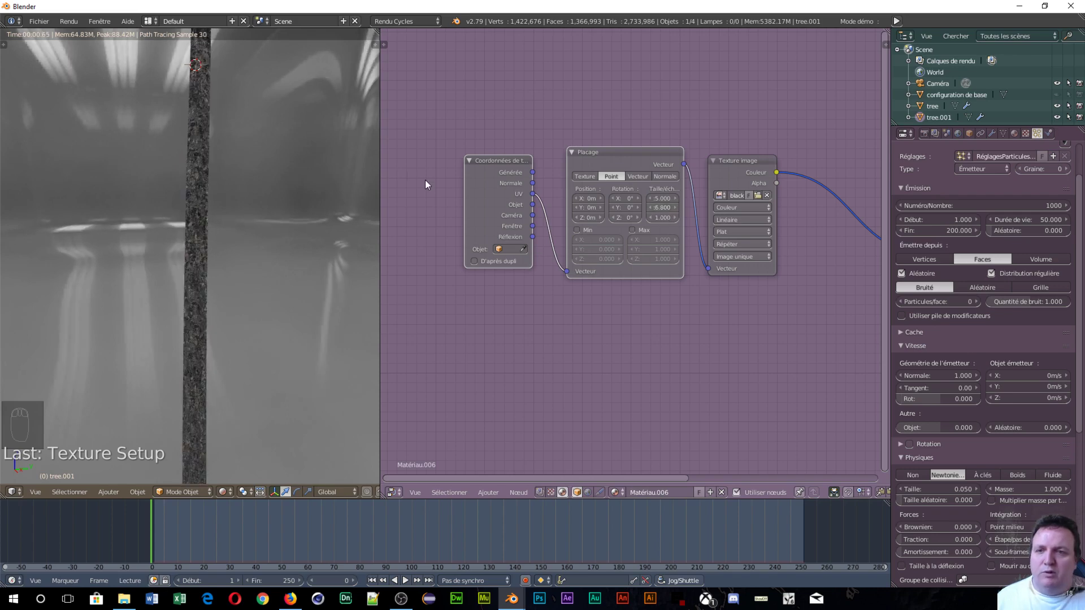
pyautogui.moveTo(339, 190); pyautogui.dragTo(120, 216, button='middle')
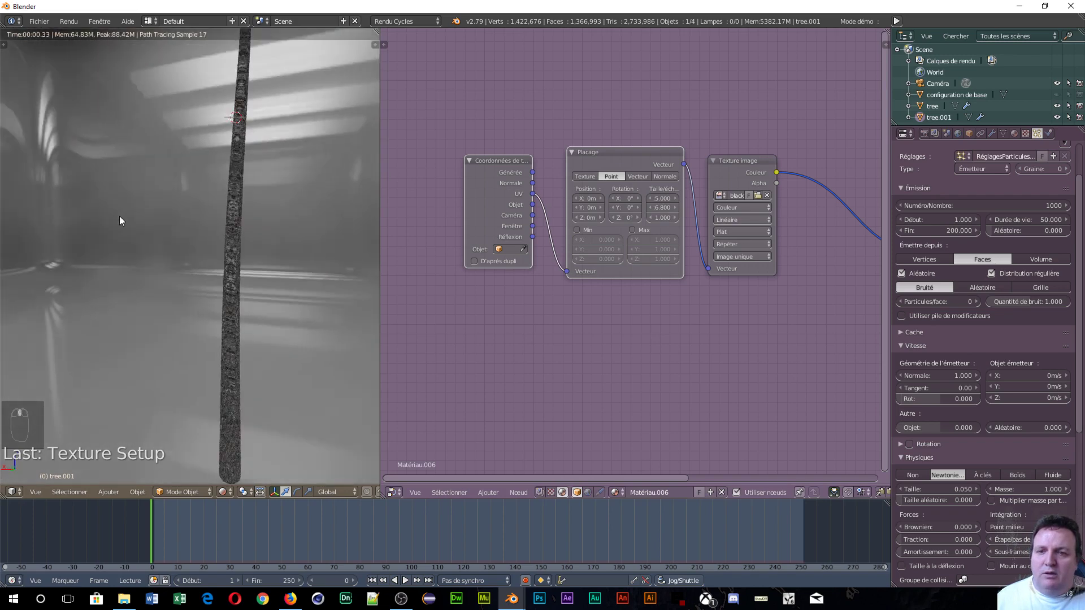
pyautogui.moveTo(223, 121)
pyautogui.mouseDown(button='middle')
pyautogui.moveTo(223, 182)
pyautogui.moveTo(243, 42)
pyautogui.moveTo(223, 393)
pyautogui.moveTo(195, 153)
pyautogui.moveTo(213, 106)
pyautogui.mouseUp(button='middle')
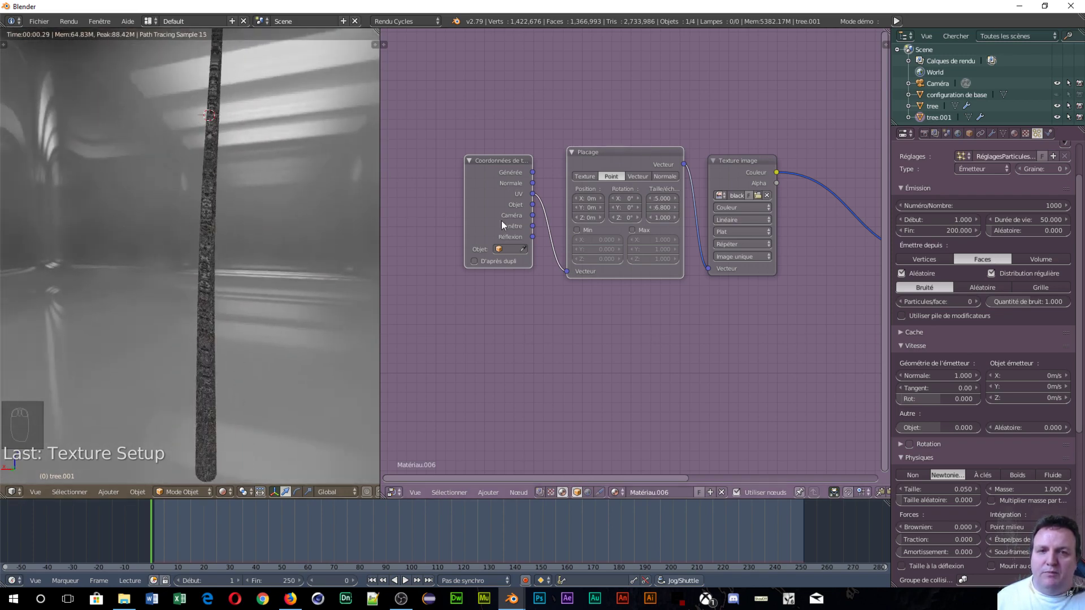
pyautogui.scroll(-2, 605, 218)
pyautogui.scroll(-3, 219, 267)
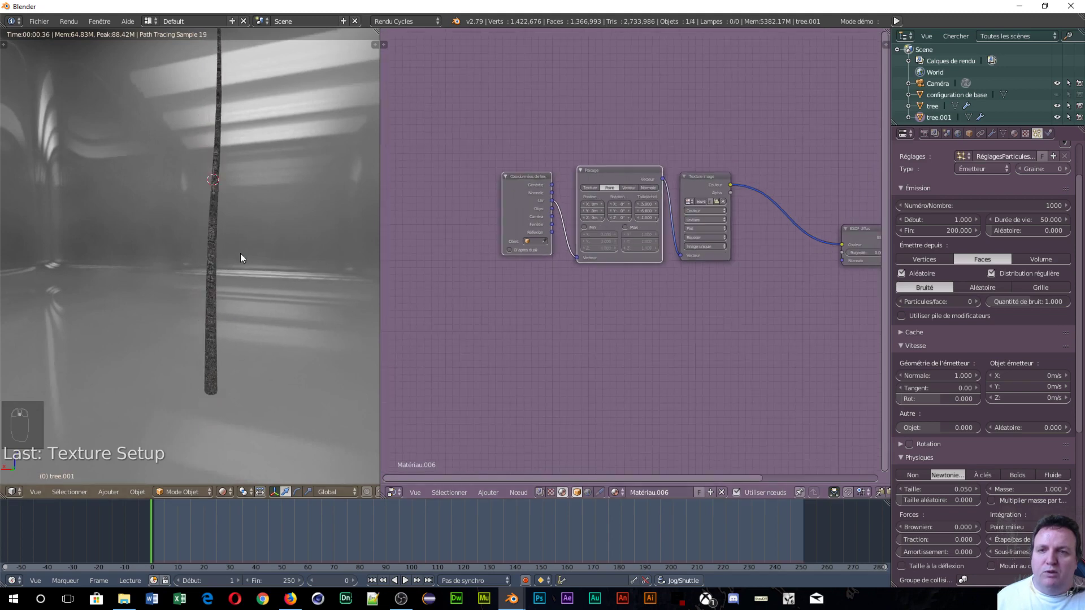
pyautogui.moveTo(239, 253); pyautogui.dragTo(262, 285, button='middle')
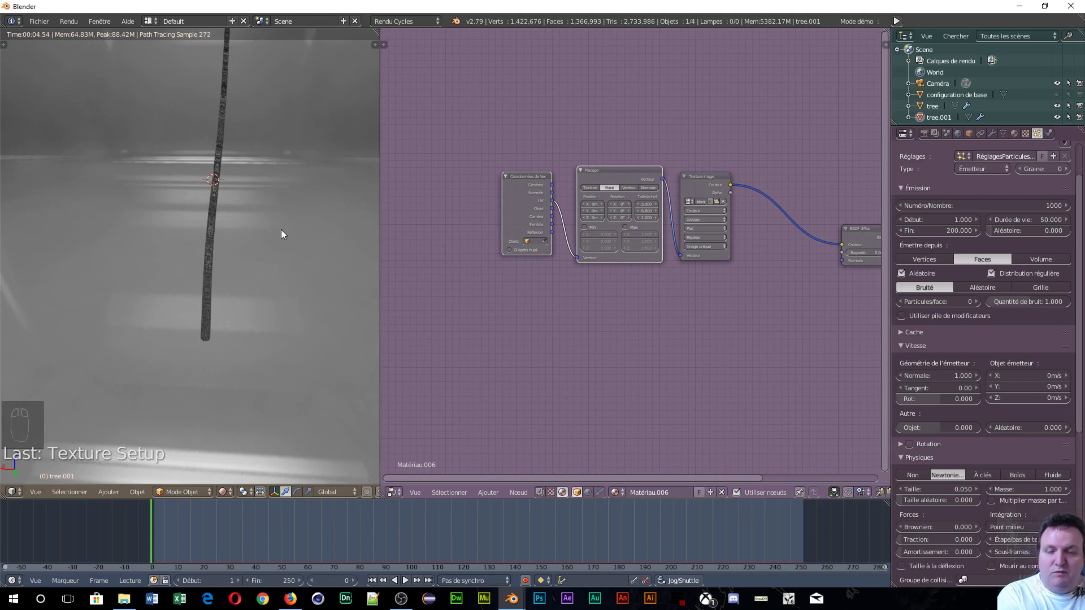
# - Leave local view, select the tree with the needles and open its aiguille material in the node editor
pyautogui.press('KP_Divide')
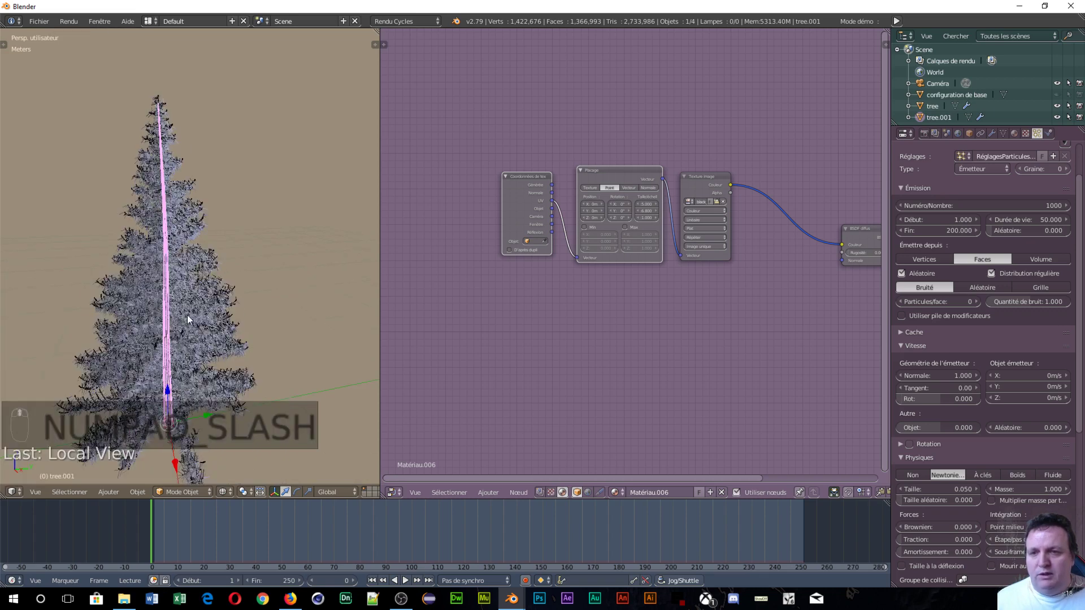
pyautogui.rightClick(188, 317)
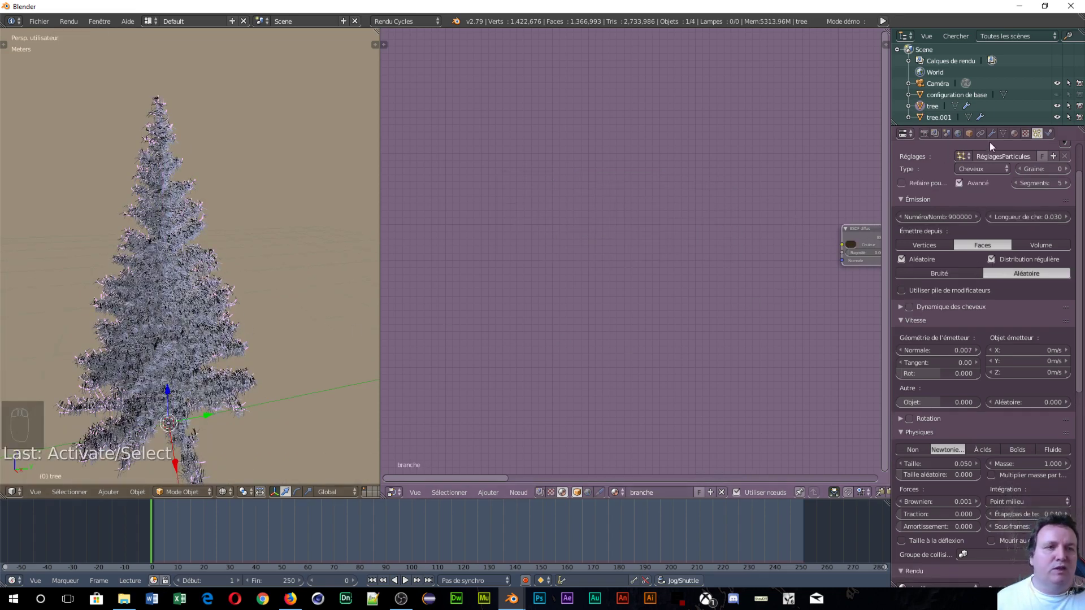
pyautogui.click(1015, 134)
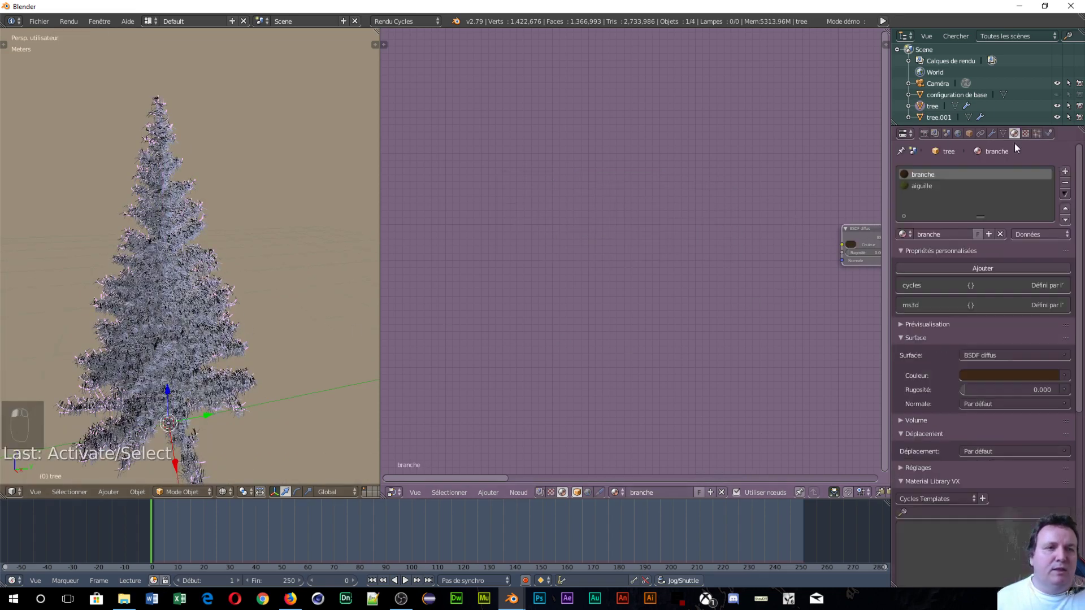
pyautogui.click(921, 184)
pyautogui.moveTo(821, 288); pyautogui.dragTo(499, 281, button='middle')
pyautogui.moveTo(598, 226); pyautogui.dragTo(750, 261, button='middle')
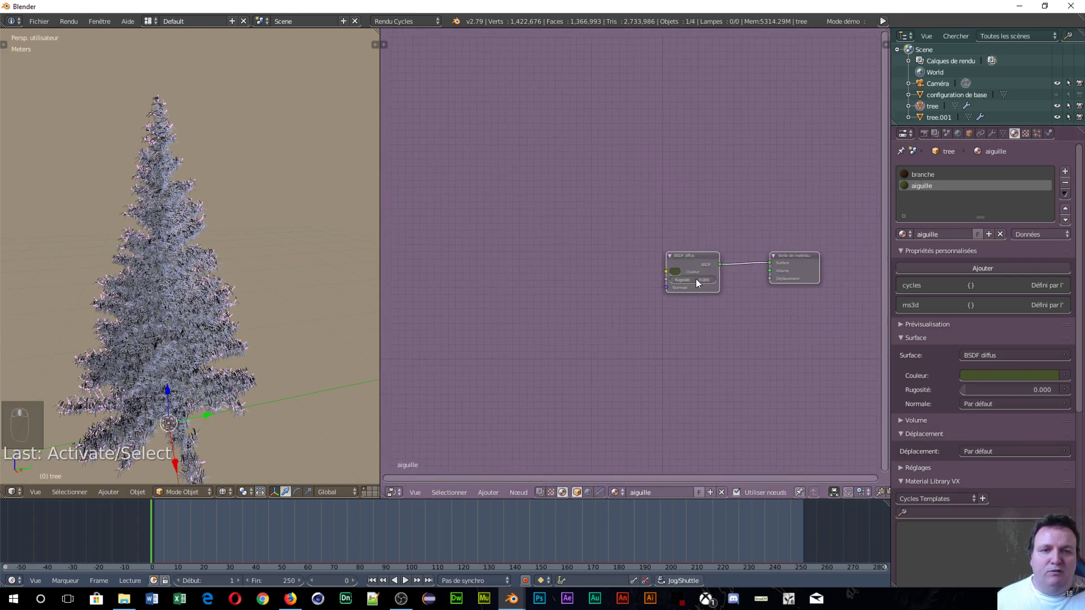
# - Move the Diffuse BSDF away from the output, add a Translucent BSDF below it and combine both in a Mix Shader
pyautogui.moveTo(695, 255); pyautogui.dragTo(495, 176)
pyautogui.scroll(6, 222, 318)
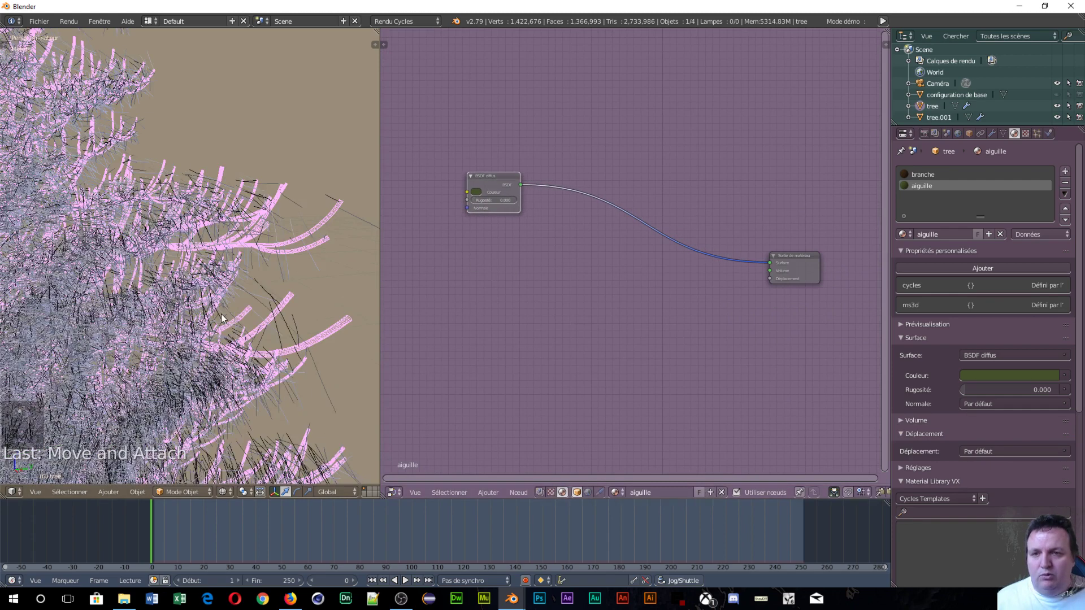
pyautogui.scroll(-6, 222, 318)
pyautogui.scroll(3, 222, 319)
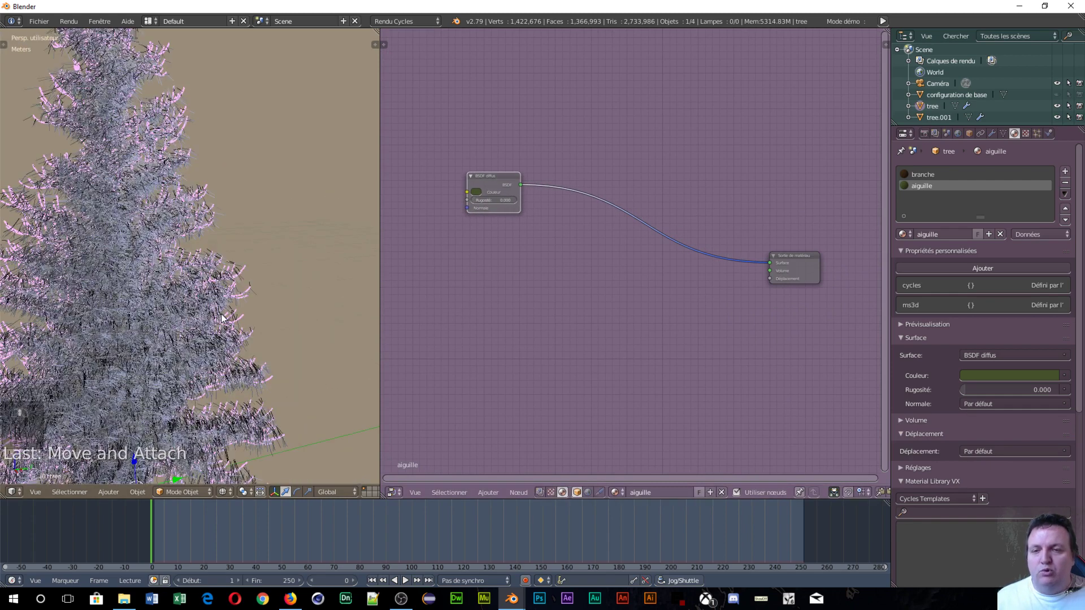
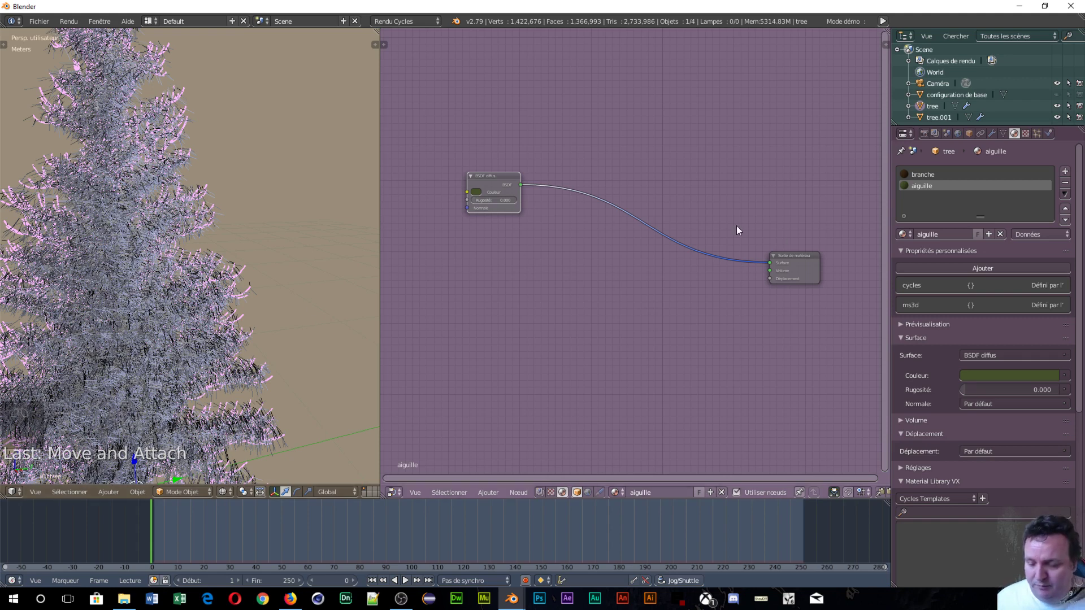
pyautogui.hotkey('shift', 'a')
pyautogui.moveTo(491, 250)
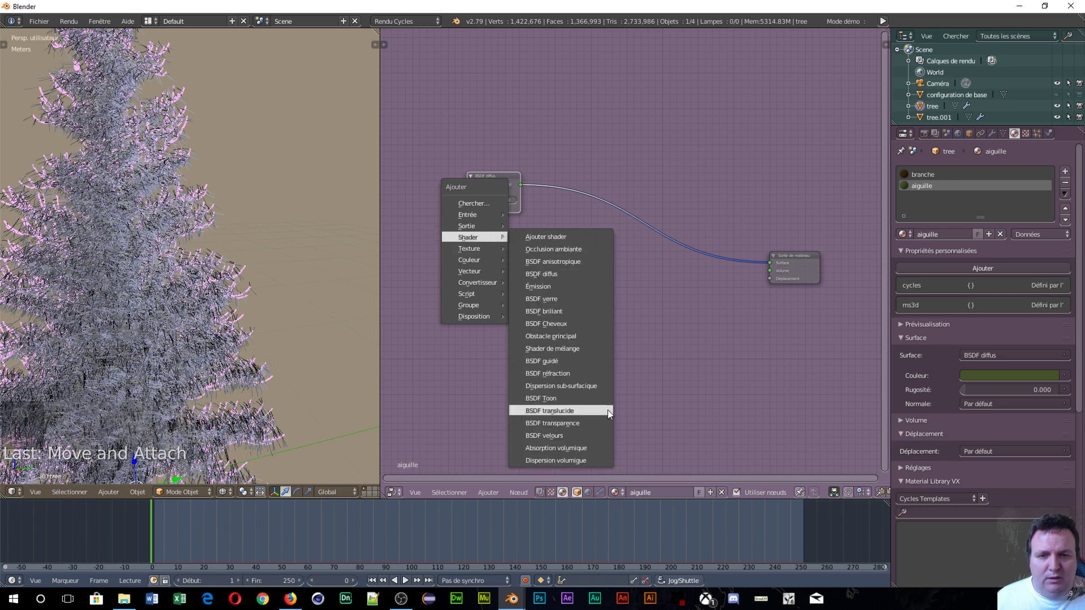
pyautogui.click(575, 413)
pyautogui.click(467, 277)
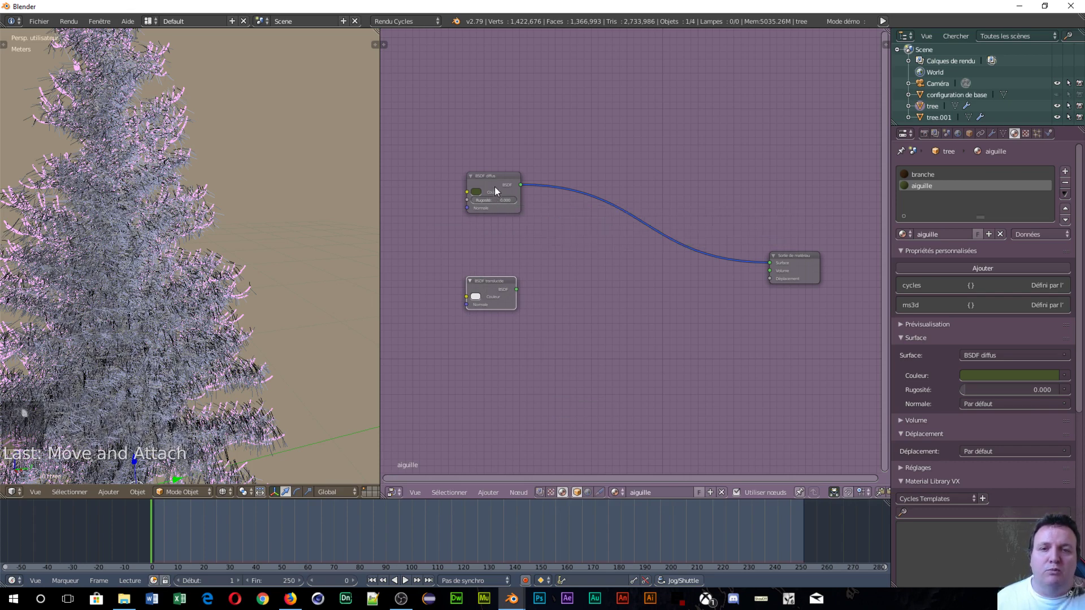
pyautogui.keyDown('alt'); pyautogui.moveTo(495, 191); pyautogui.dragTo(504, 291, button='right'); pyautogui.keyUp('alt')
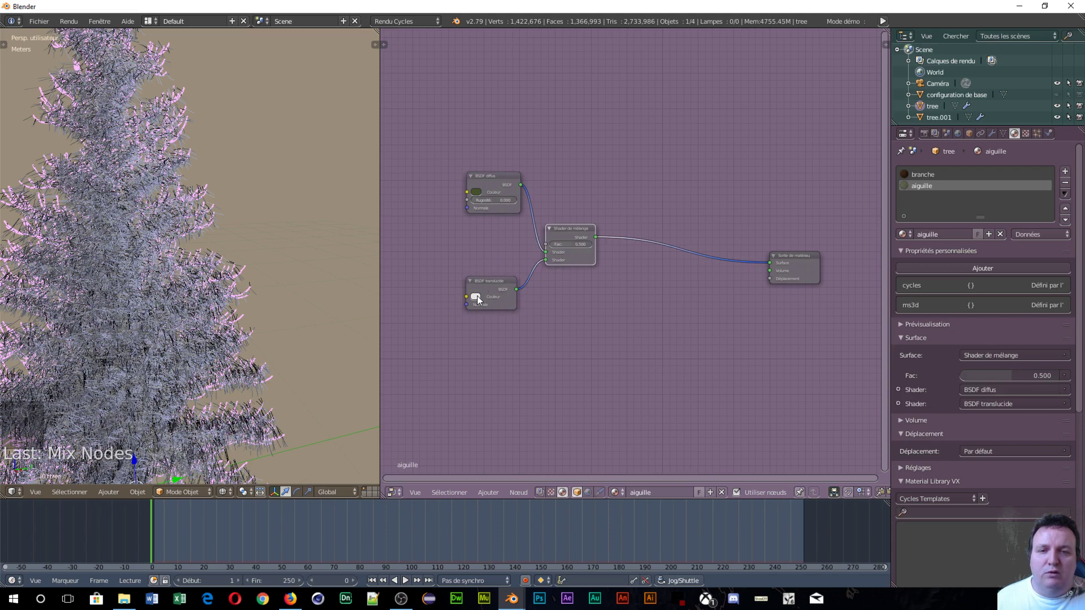
# - Sample the Diffuse BSDF's green as the Translucent BSDF's color and darken it slightly
pyautogui.click(476, 297)
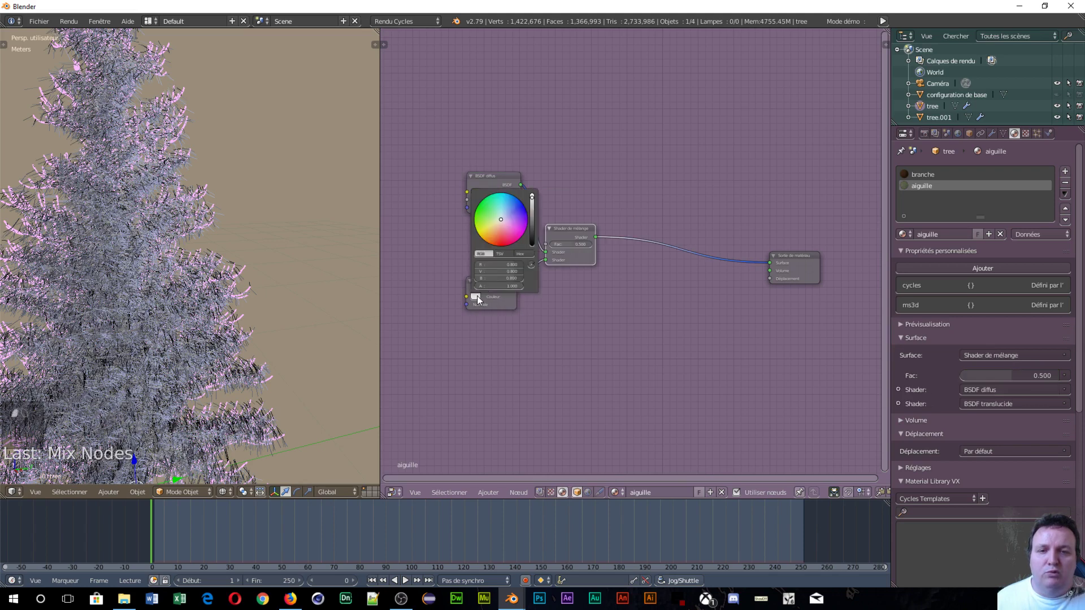
pyautogui.click(531, 264)
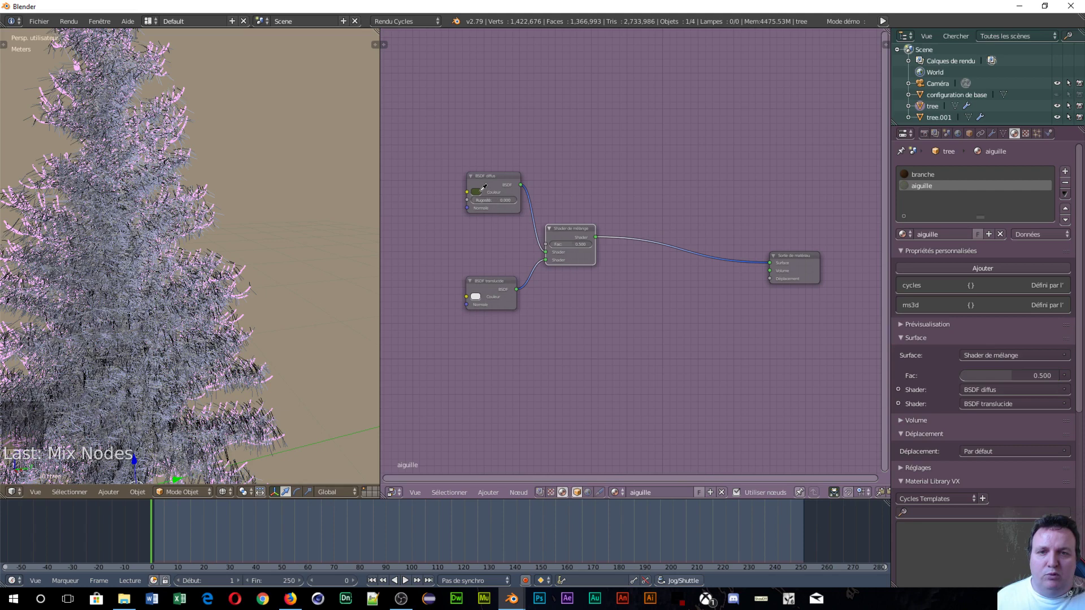
pyautogui.click(481, 190)
pyautogui.click(476, 298)
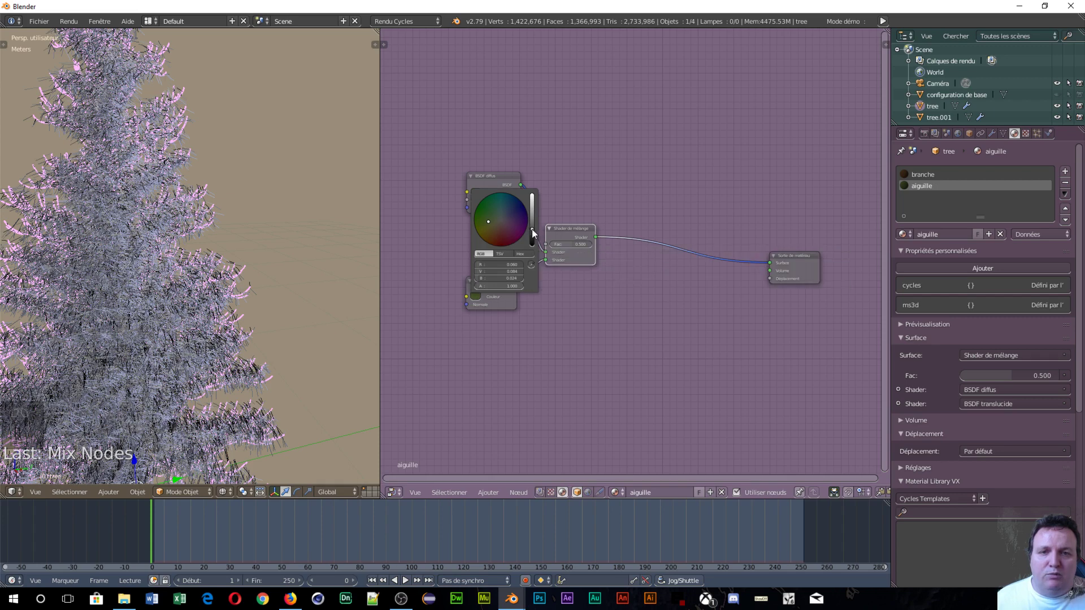
pyautogui.moveTo(531, 229); pyautogui.dragTo(532, 234)
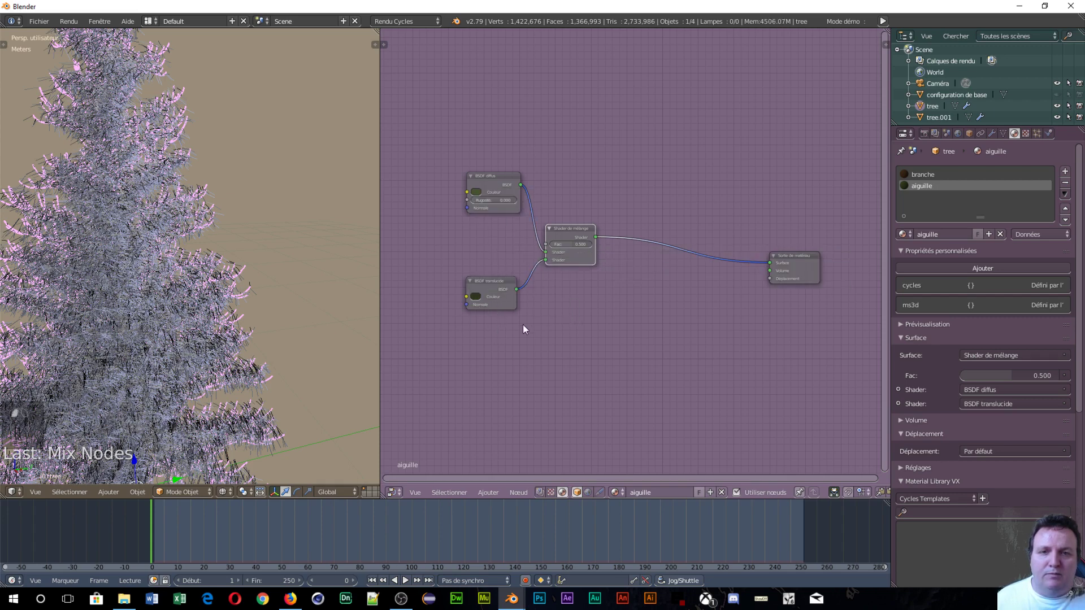
# - Add a Glossy BSDF below the Translucent BSDF and blend it with the existing Mix Shader through a second Mix Shader
pyautogui.scroll(2, 523, 325)
pyautogui.scroll(1, 556, 324)
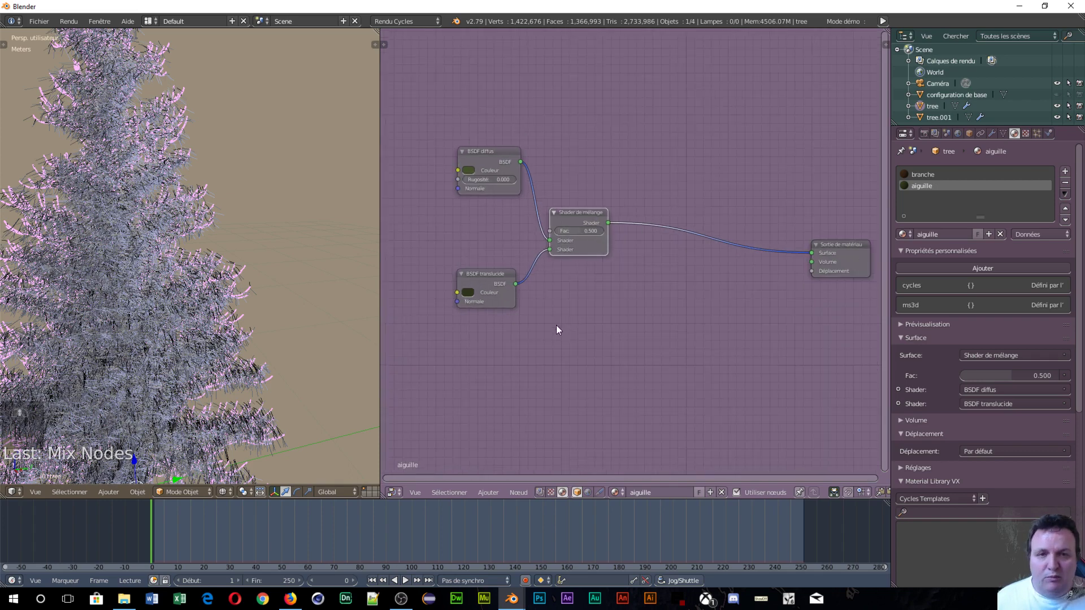
pyautogui.scroll(-1, 556, 324)
pyautogui.hotkey('shift', 'a')
pyautogui.moveTo(554, 326)
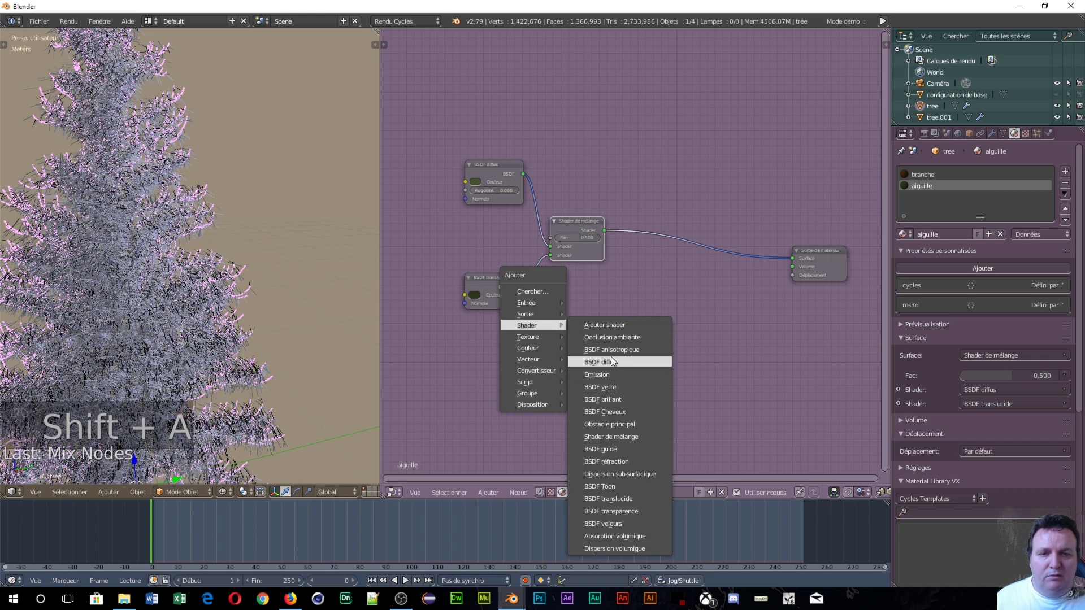
pyautogui.click(613, 403)
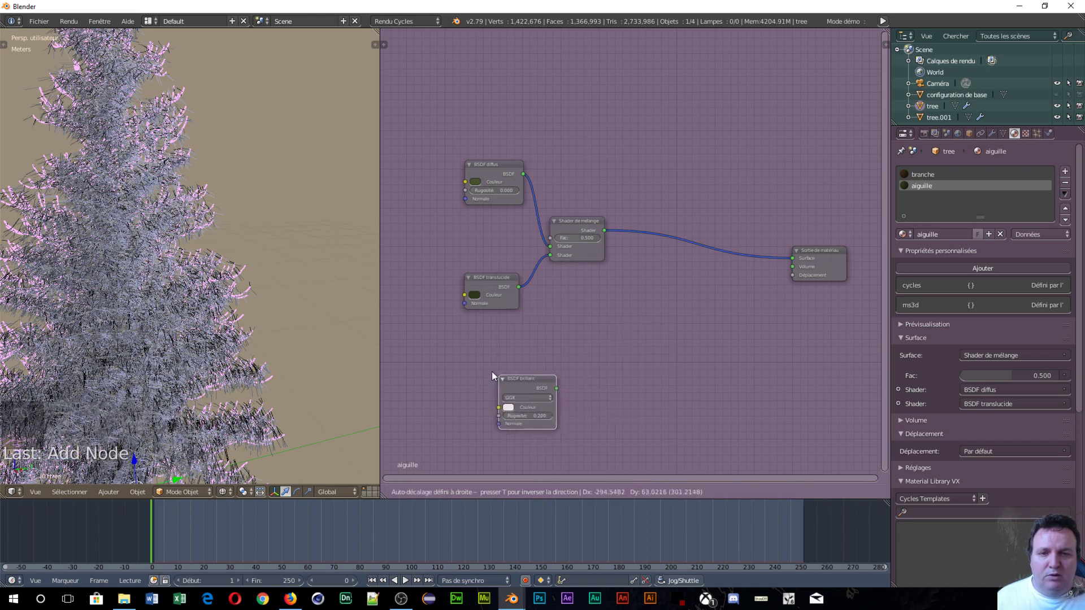
pyautogui.click(517, 366)
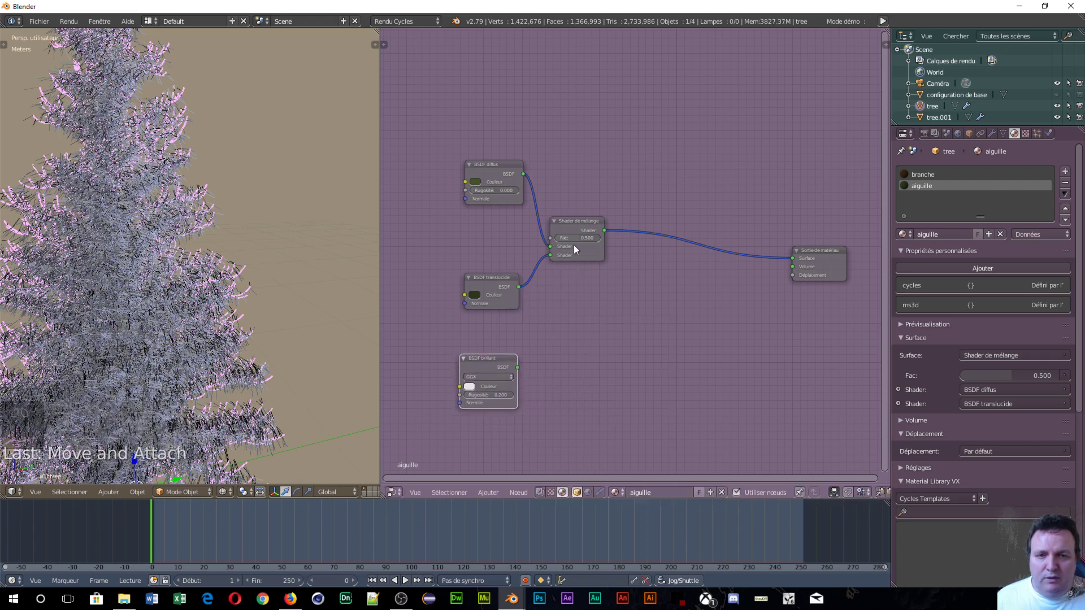
pyautogui.keyDown('alt'); pyautogui.moveTo(575, 229); pyautogui.dragTo(504, 376, button='right'); pyautogui.keyUp('alt')
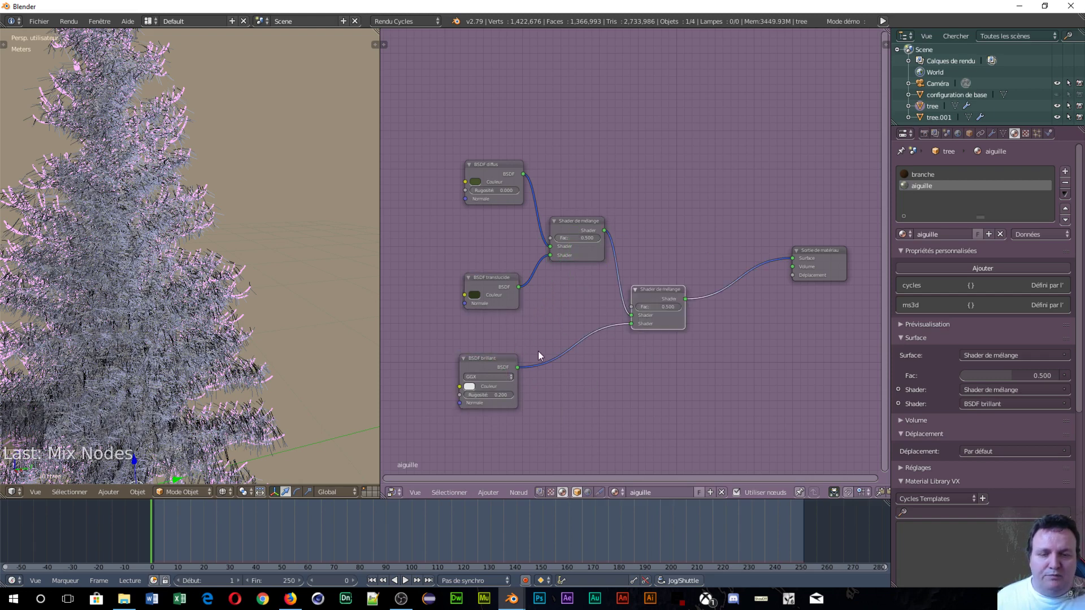
# - Set the Glossy BSDF's distribution to Beckmann and its roughness to 0.4
pyautogui.click(488, 377)
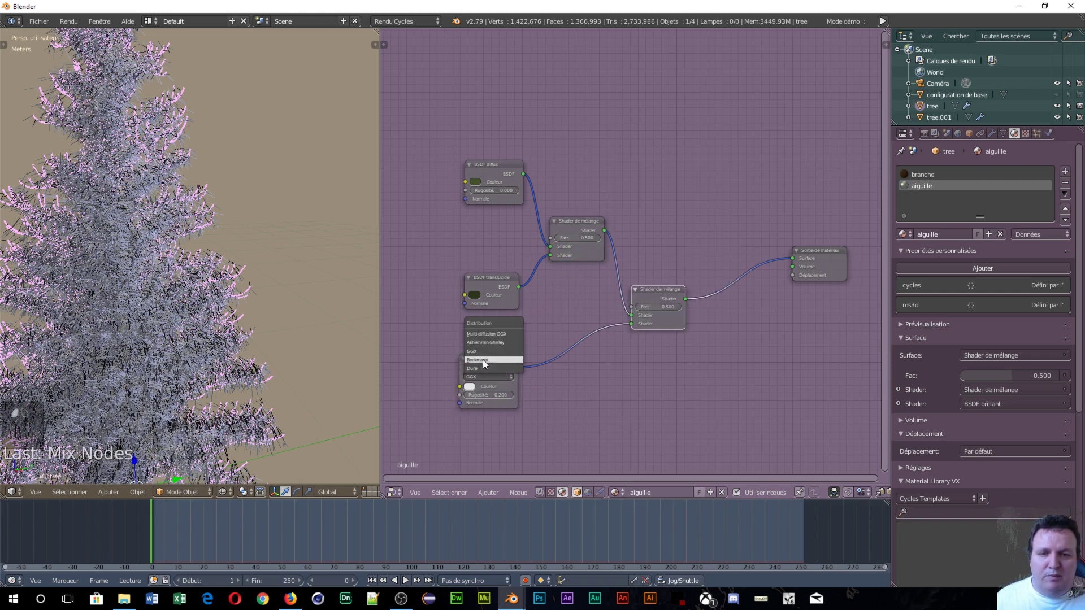
pyautogui.click(489, 365)
pyautogui.click(496, 395)
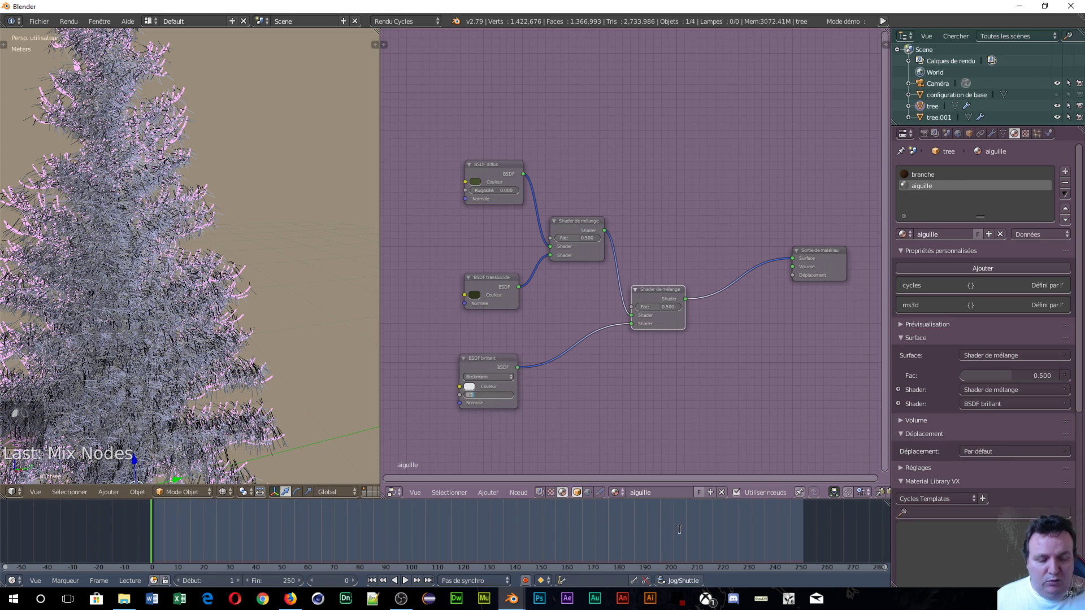
pyautogui.write('.4')
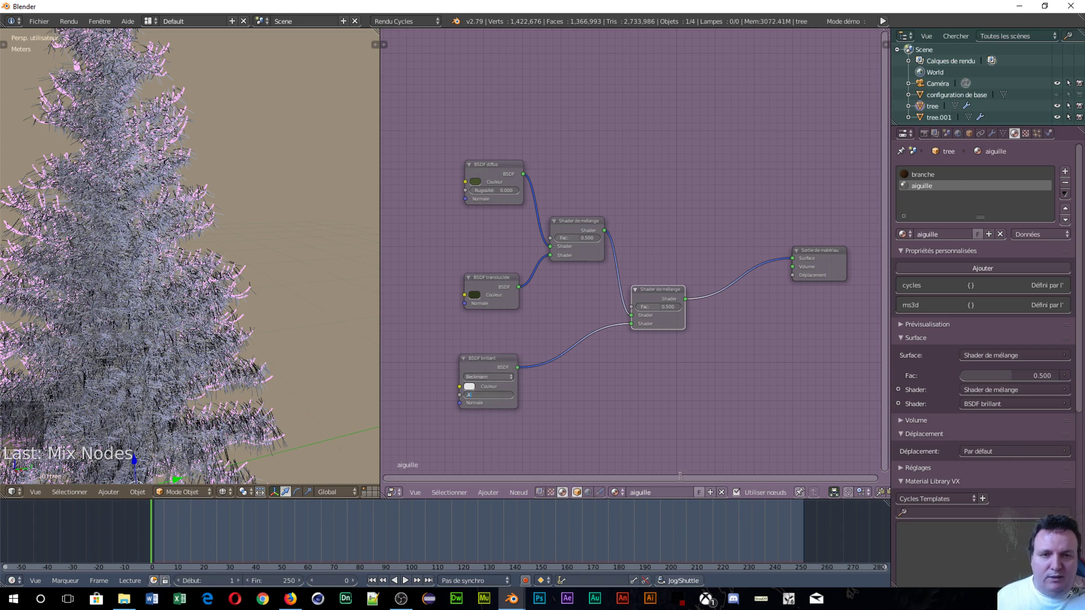
pyautogui.press('Return')
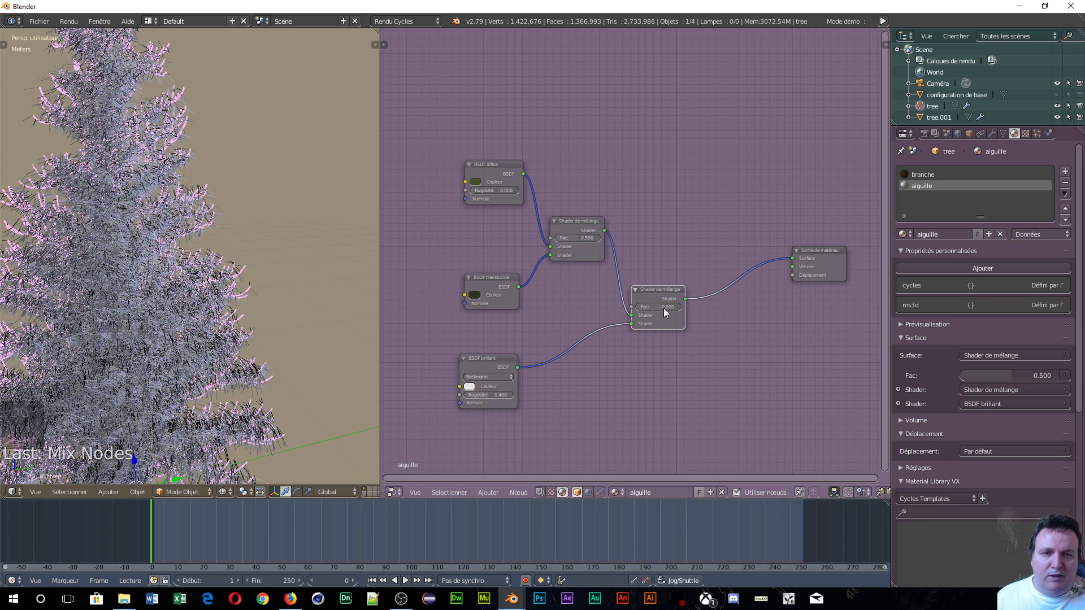
# - Set the factor to 0.1 on the glossy Mix Shader and 0.6 on the diffuse-translucent Mix Shader
pyautogui.click(663, 308)
pyautogui.write('.1')
pyautogui.press('Return')
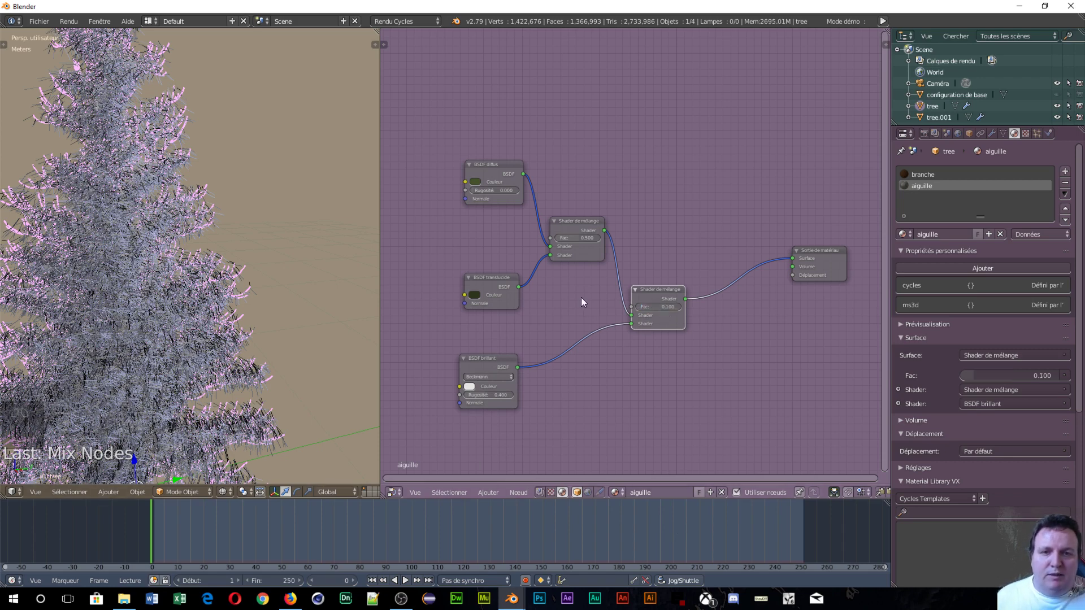
pyautogui.click(570, 238)
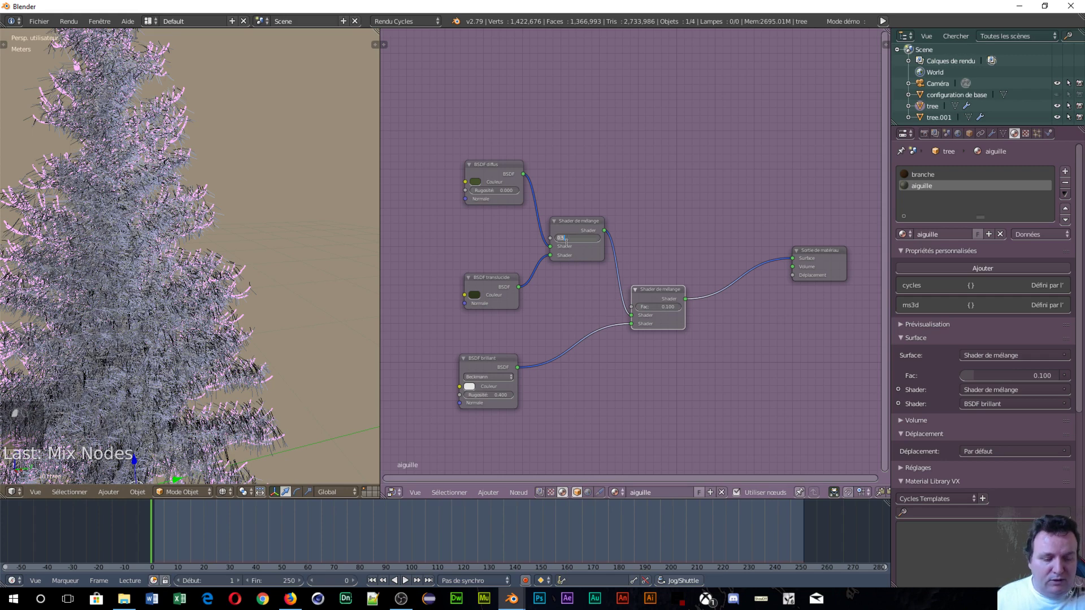
pyautogui.write('.6')
pyautogui.press('Return')
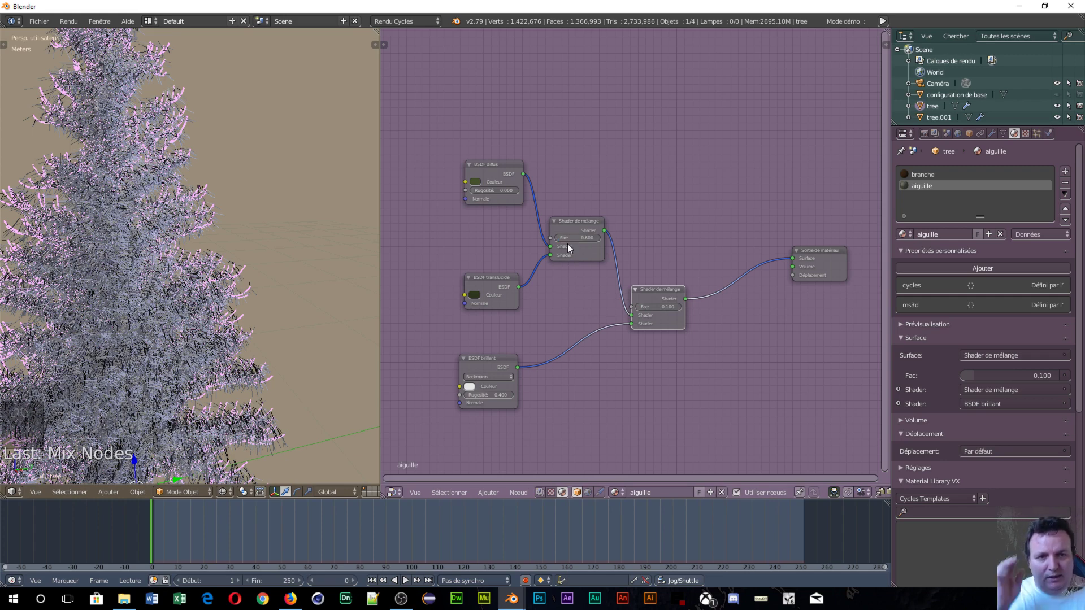
pyautogui.scroll(-8, 290, 237)
pyautogui.scroll(6, 242, 260)
pyautogui.scroll(-2, 239, 263)
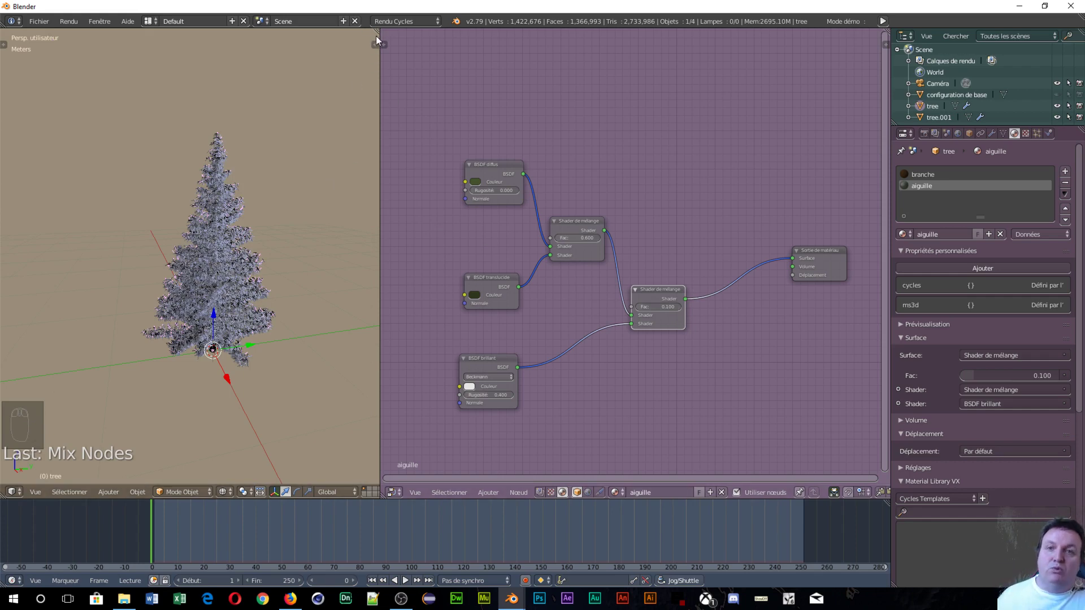
# - Merge the node editor area into the 3D view so the tree has the full workspace
pyautogui.moveTo(377, 40); pyautogui.dragTo(418, 61)
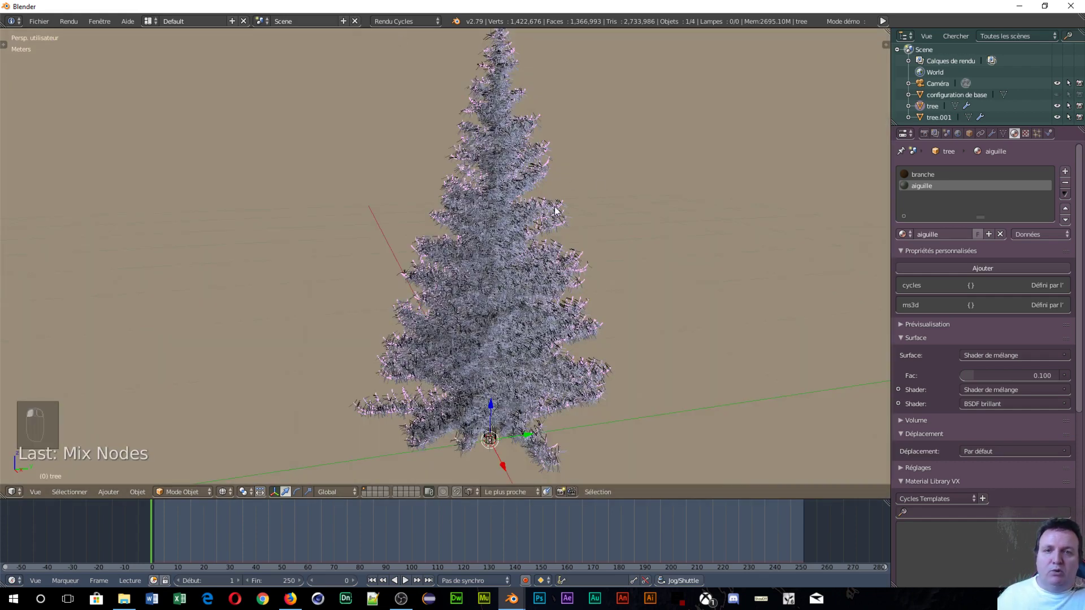
pyautogui.scroll(-3, 555, 211)
pyautogui.moveTo(847, 220); pyautogui.dragTo(560, 281, button='middle')
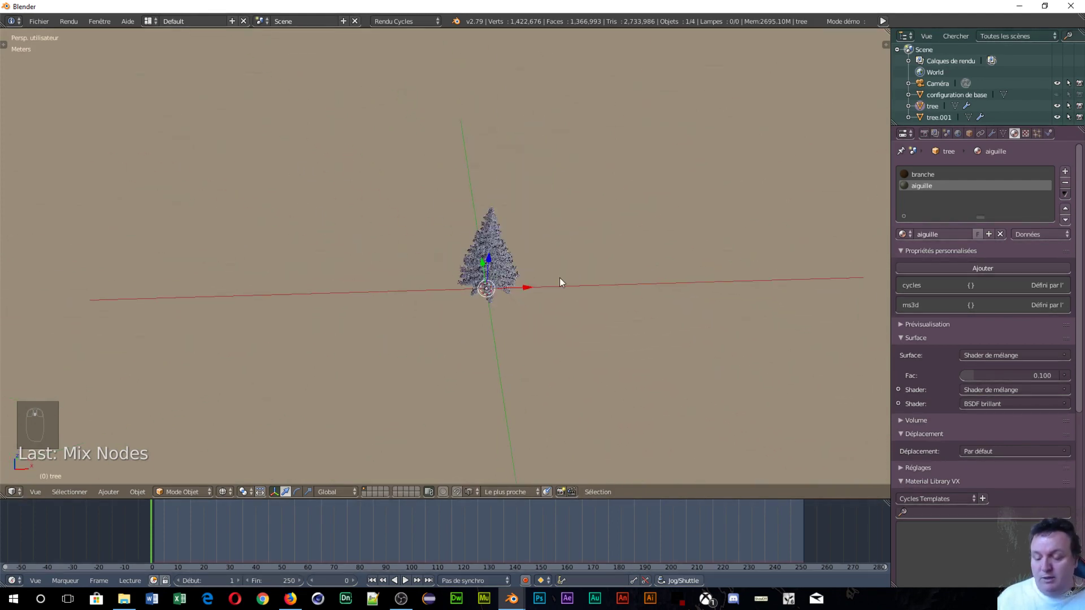
pyautogui.scroll(4, 547, 230)
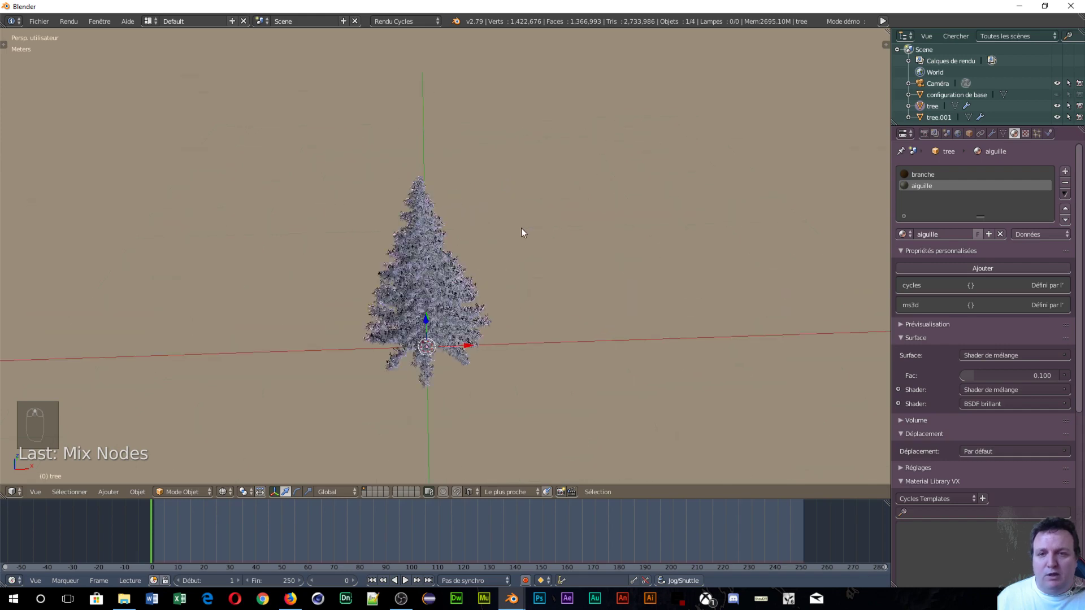
pyautogui.scroll(2, 562, 195)
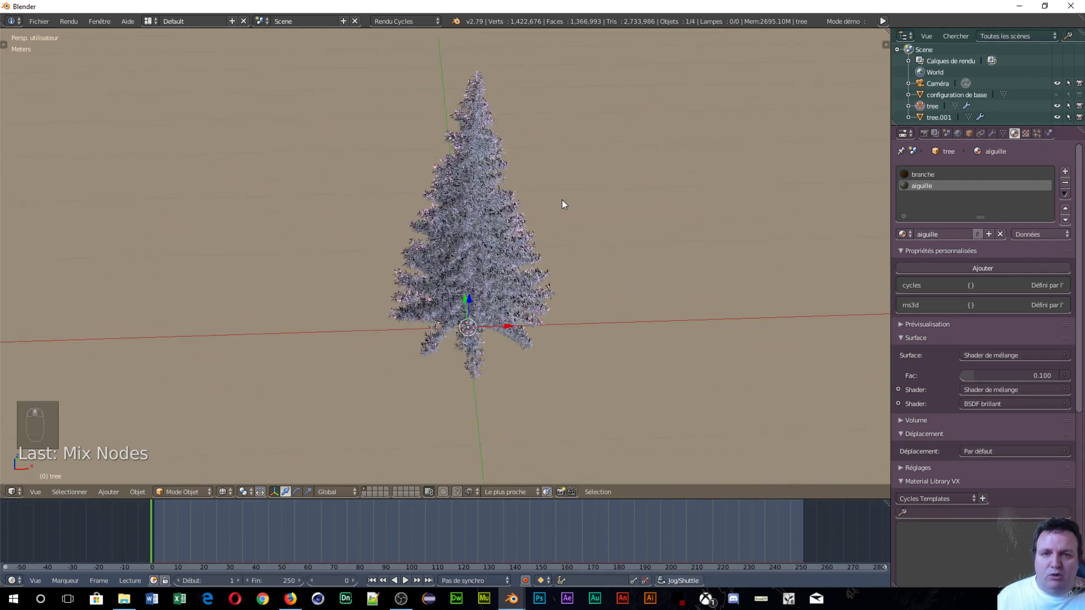
# - Add a plane mesh at the base of the tree
pyautogui.hotkey('shift', 'a')
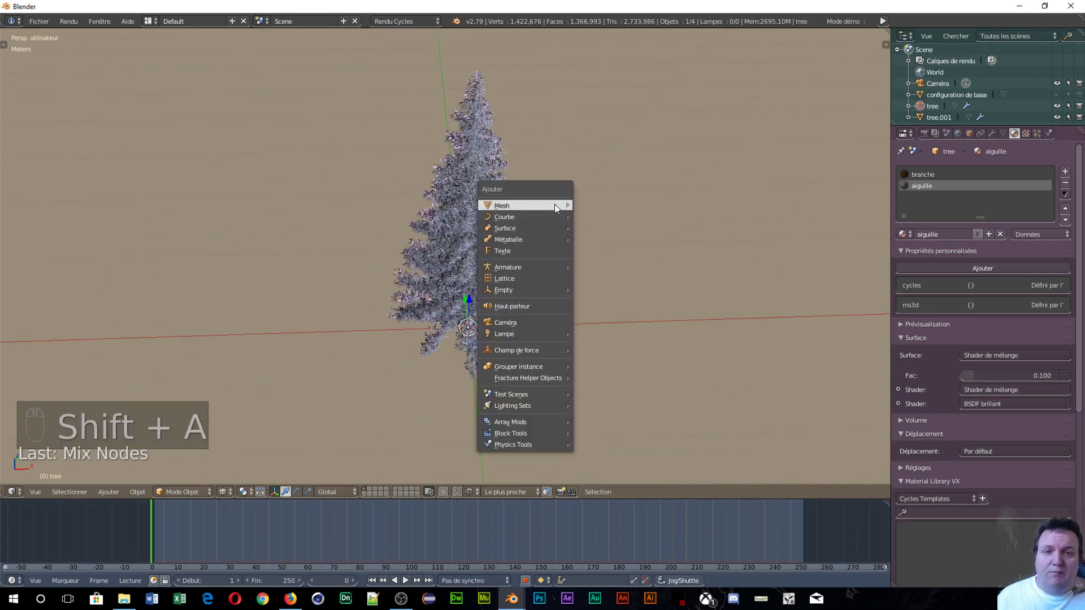
pyautogui.moveTo(557, 206)
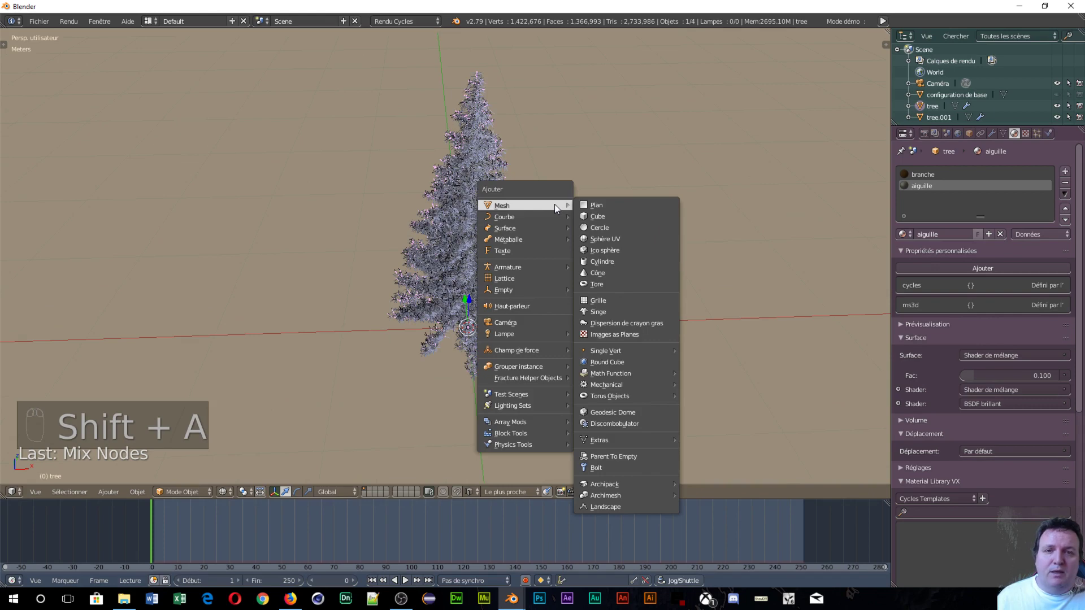
pyautogui.click(601, 204)
pyautogui.moveTo(647, 199); pyautogui.dragTo(565, 267, button='middle')
# - In edit mode with edge selection, move the plane's positive-Y edge outward along Y to lengthen the floor
pyautogui.press('Tab')
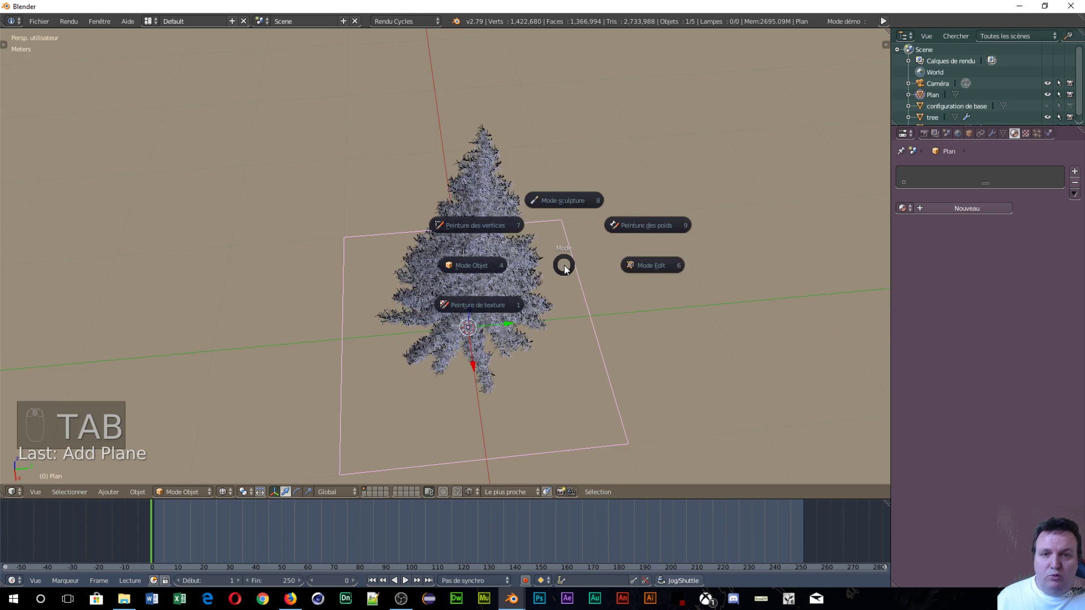
pyautogui.click(650, 265)
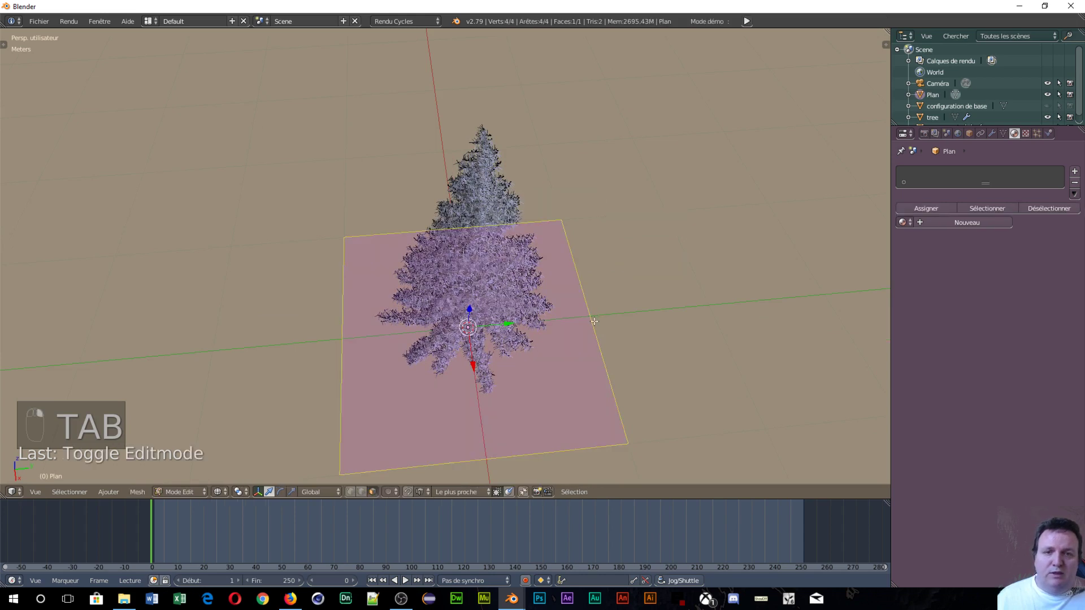
pyautogui.hotkey('ctrl', 'Tab')
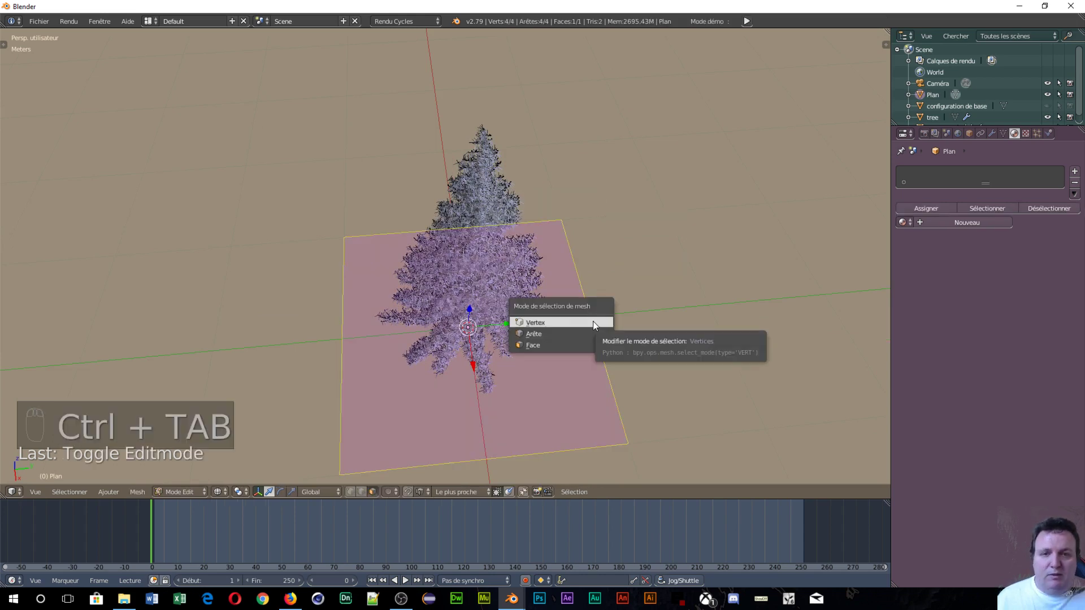
pyautogui.click(596, 333)
pyautogui.rightClick(590, 314)
pyautogui.scroll(-5, 607, 313)
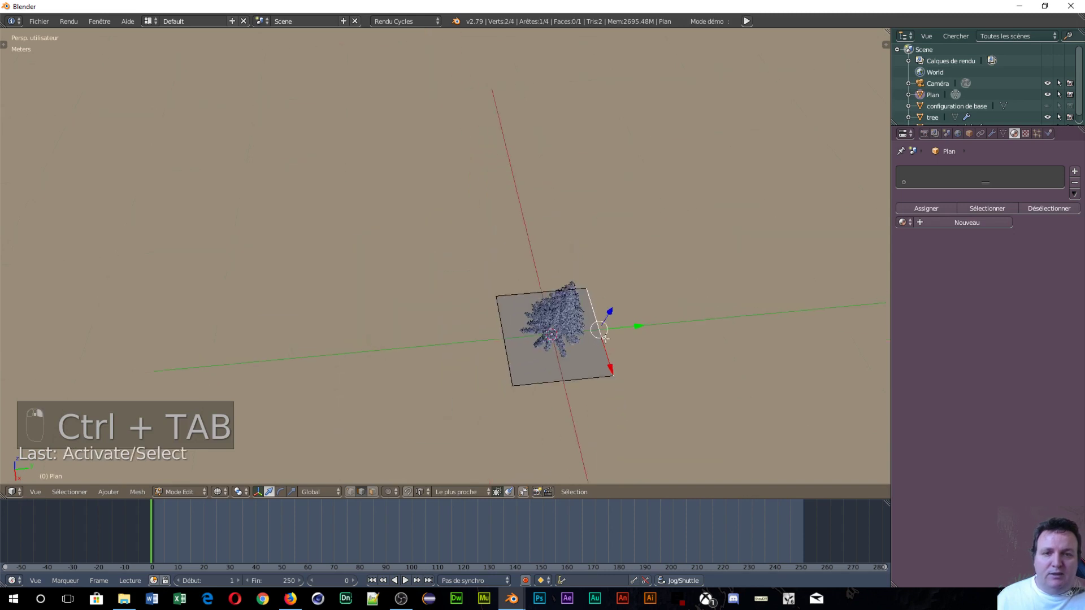
pyautogui.moveTo(633, 327); pyautogui.dragTo(718, 320)
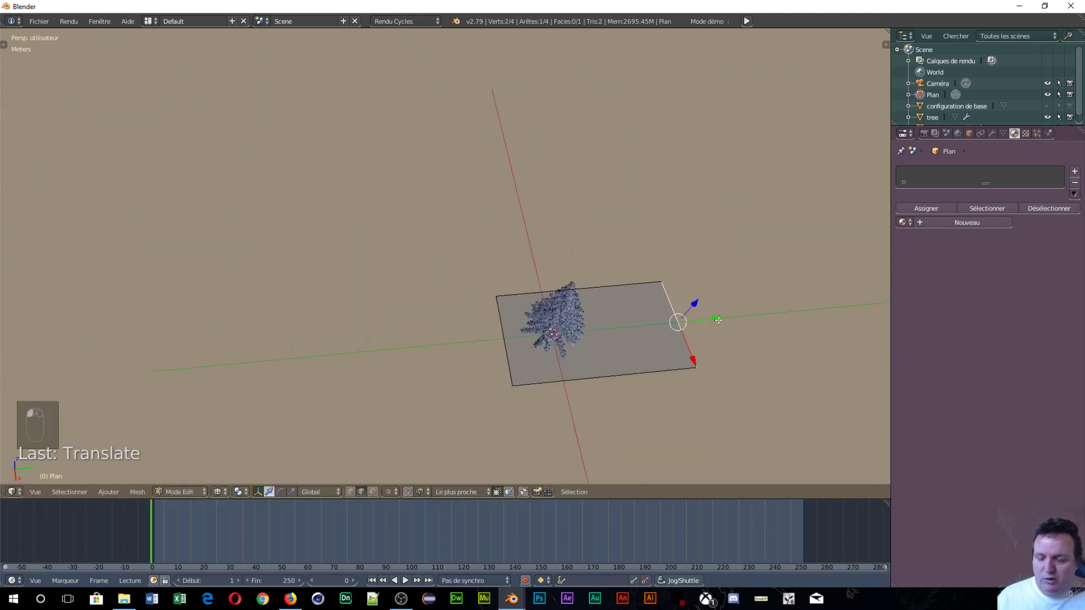
# - Extrude the moved edge up and backward as a backdrop wall, and scale the whole mesh by about 2.45 along X
pyautogui.press('e')
pyautogui.click(755, 177)
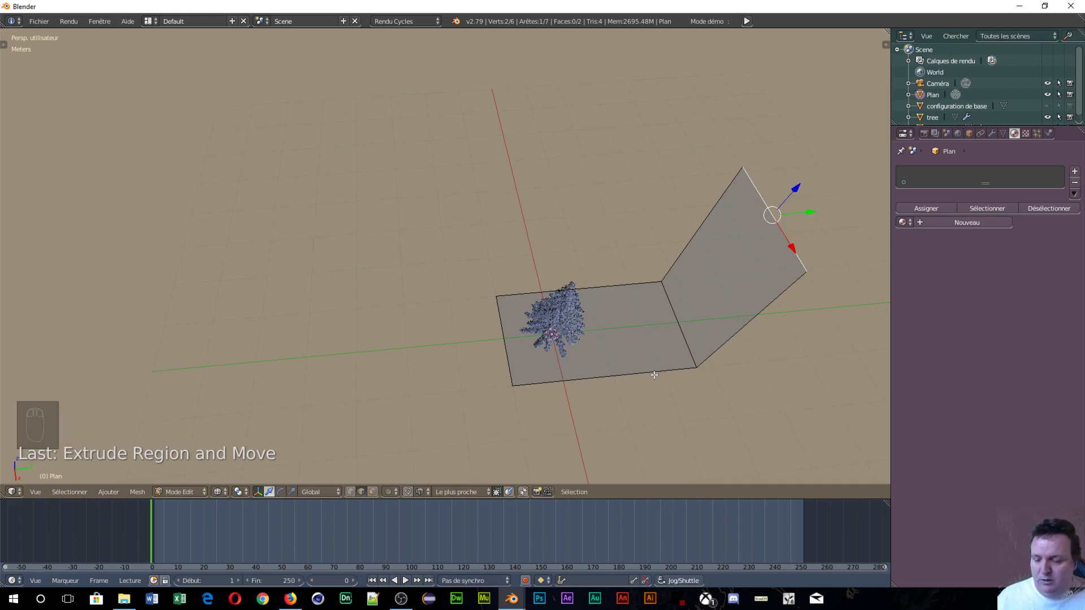
pyautogui.press('a')
pyautogui.press('a')
pyautogui.press('a')
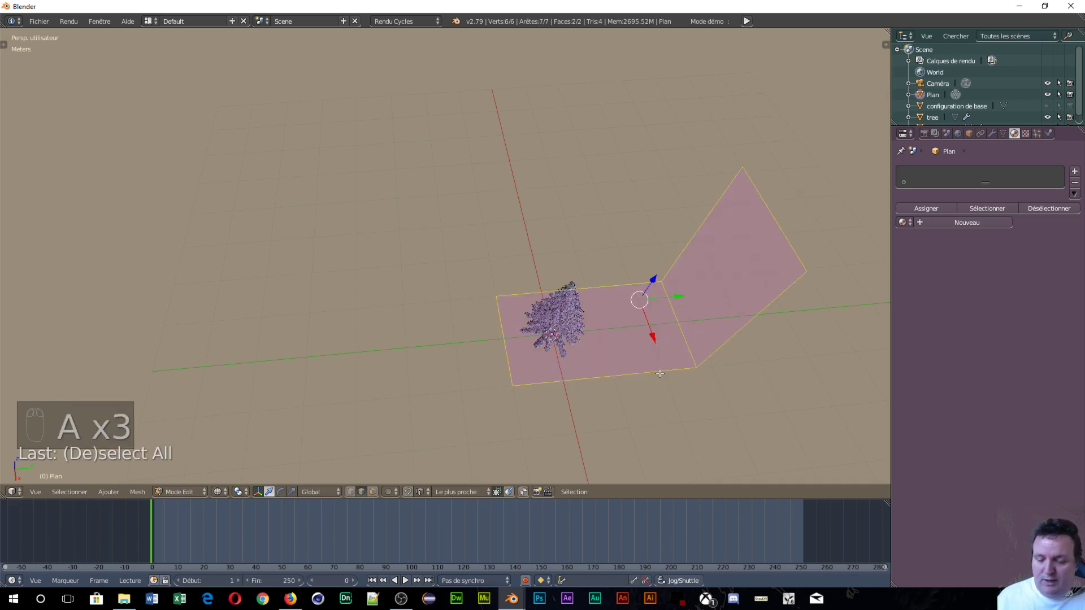
pyautogui.press('s')
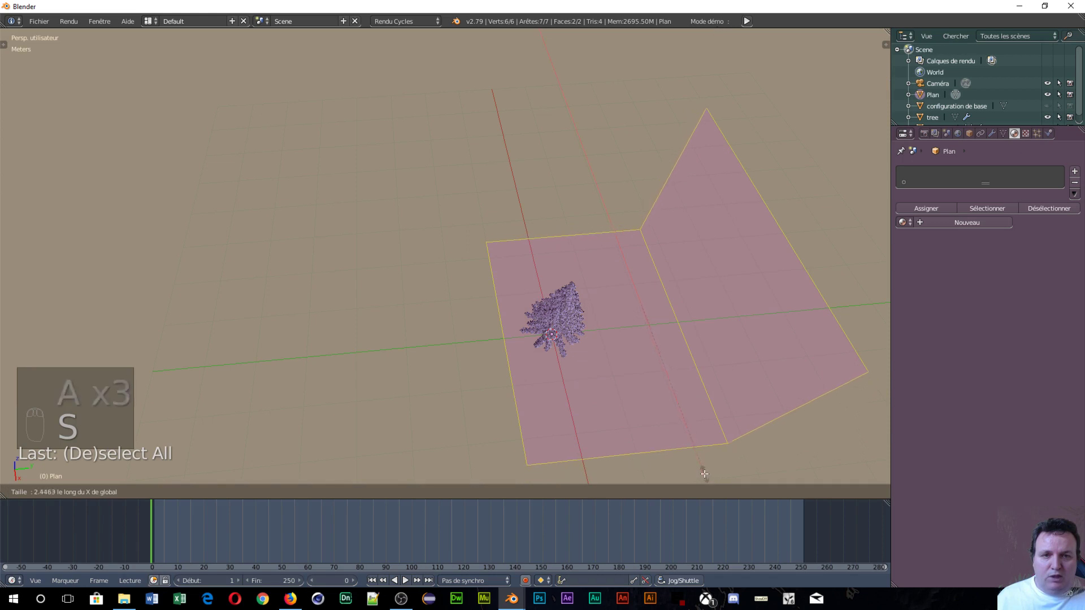
pyautogui.click(704, 473)
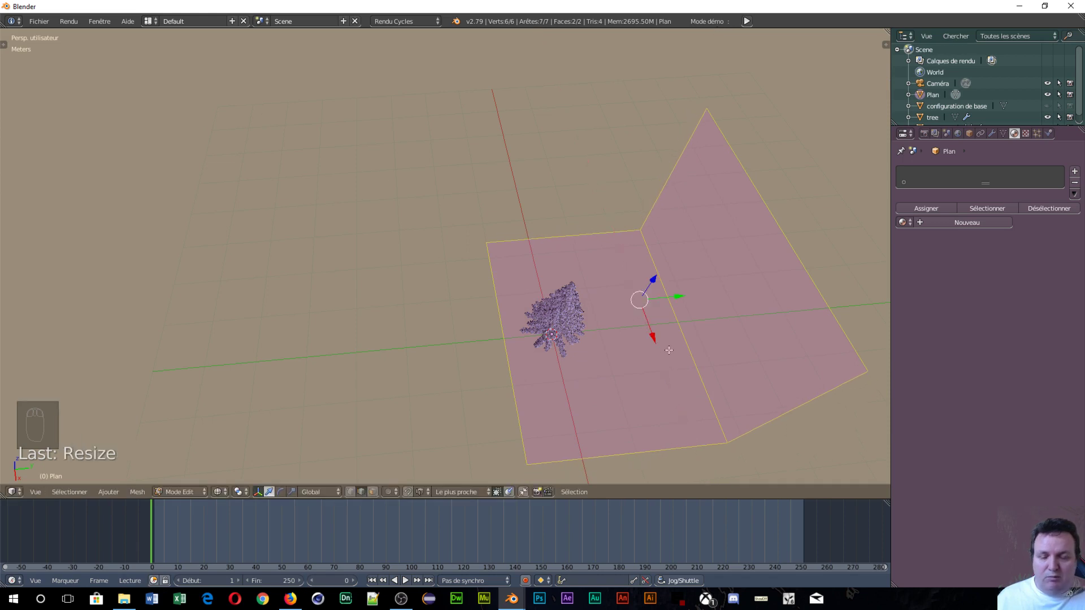
# - Add a Subdivision Surface modifier to the backdrop plane
pyautogui.click(992, 134)
pyautogui.click(933, 173)
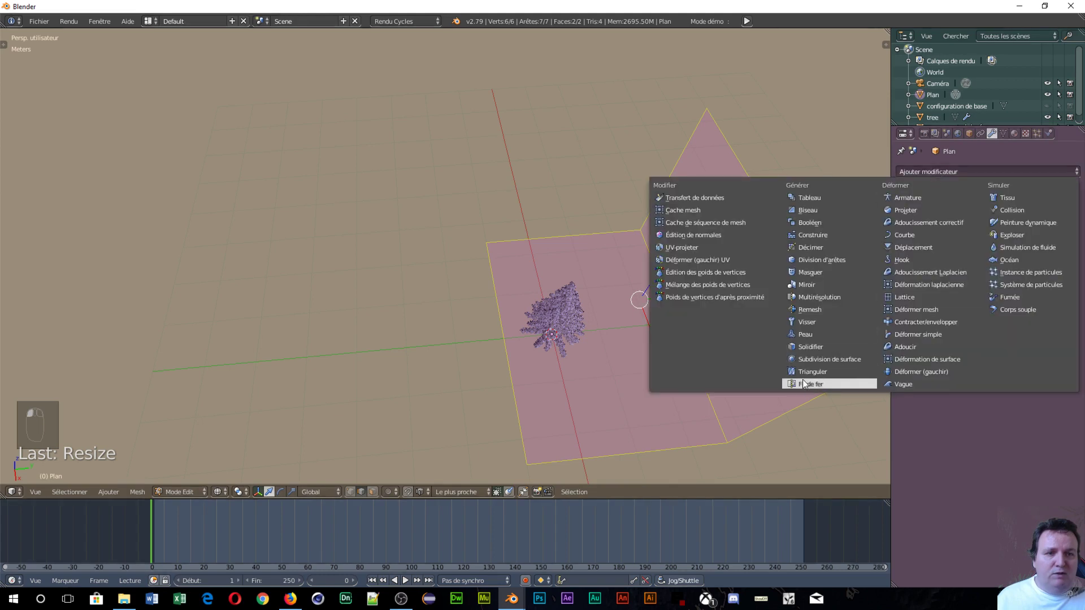
pyautogui.click(801, 359)
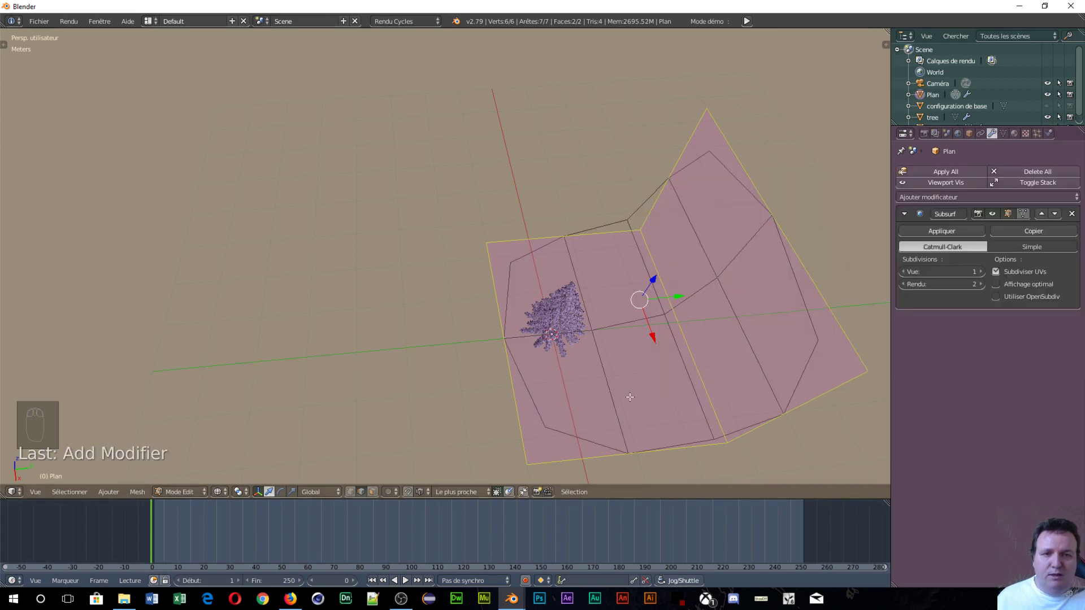
# - Add one loop cut across the floor and one across the wall, sliding each toward the fold between them
pyautogui.hotkey('ctrl', 'r')
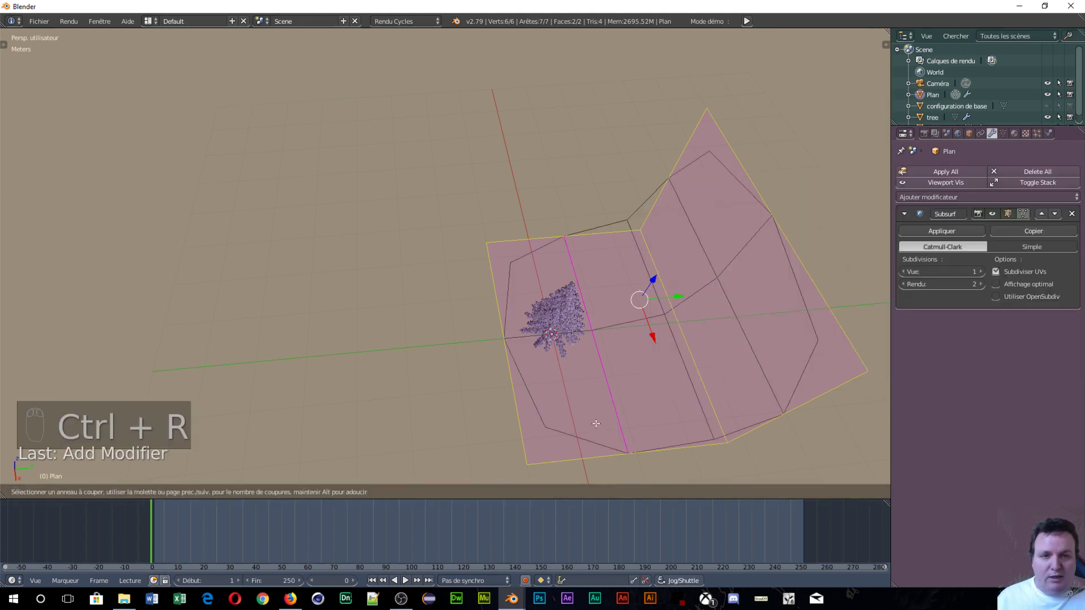
pyautogui.click(594, 425)
pyautogui.click(657, 415)
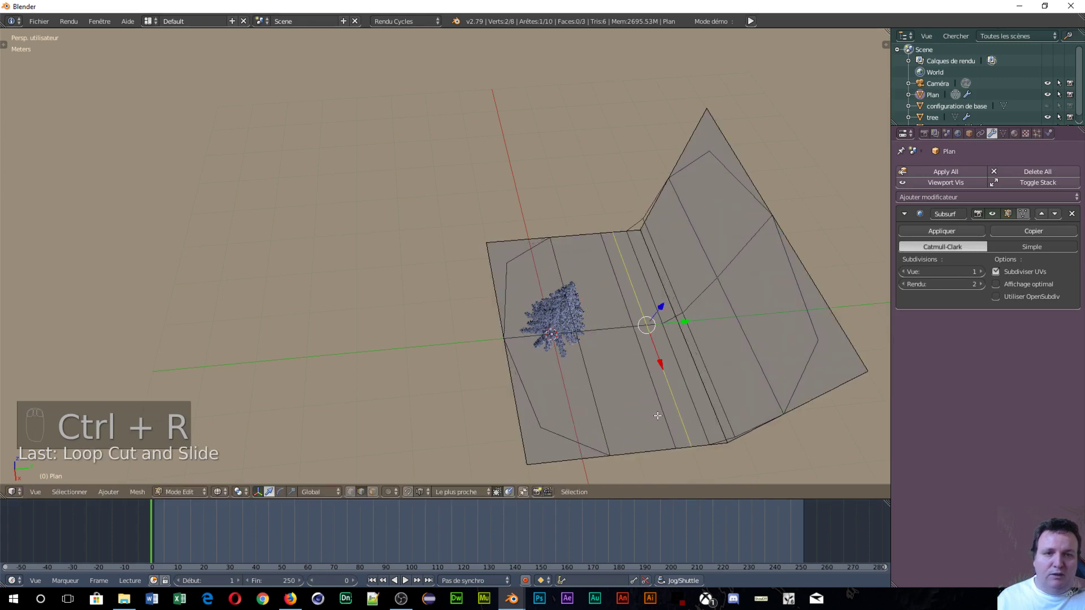
pyautogui.hotkey('ctrl', 'r')
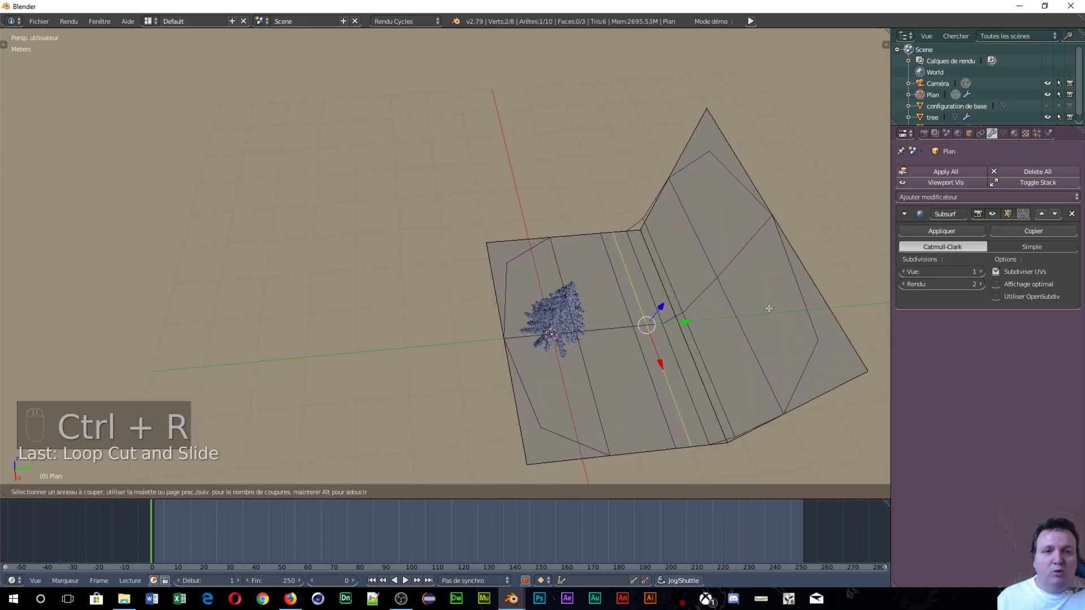
pyautogui.click(804, 390)
pyautogui.click(785, 394)
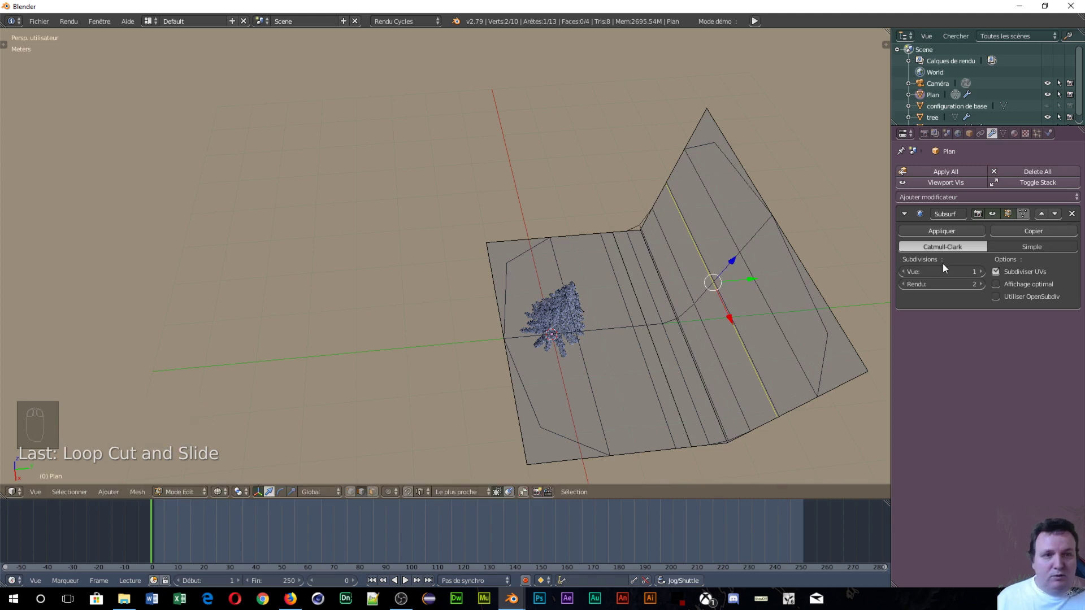
# - Set the modifier's view and render subdivisions to 3, and apply it to the backdrop in object mode
pyautogui.click(981, 271)
pyautogui.click(979, 271)
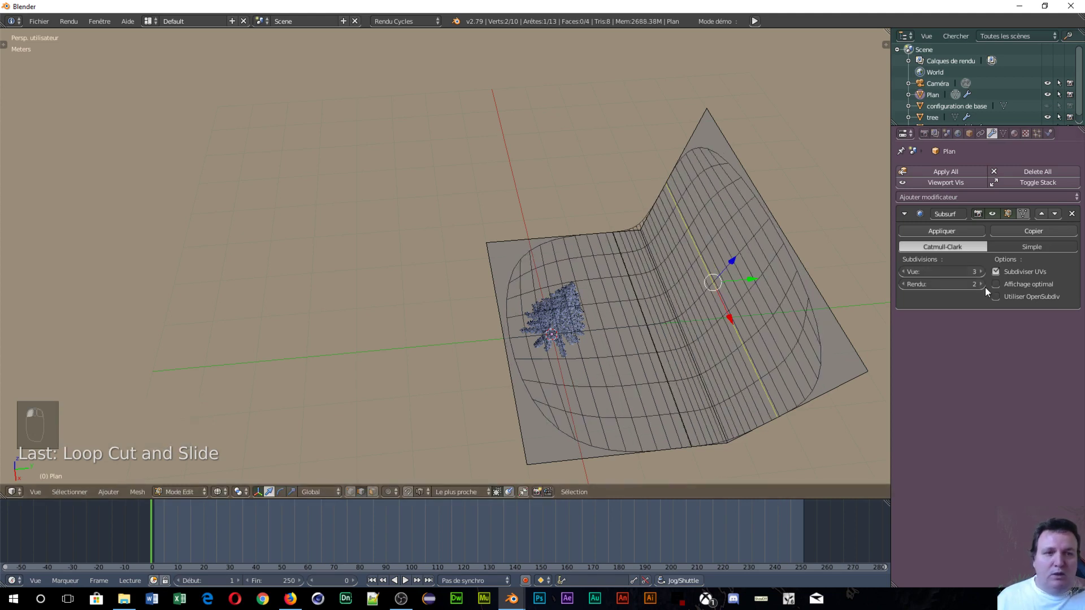
pyautogui.click(981, 284)
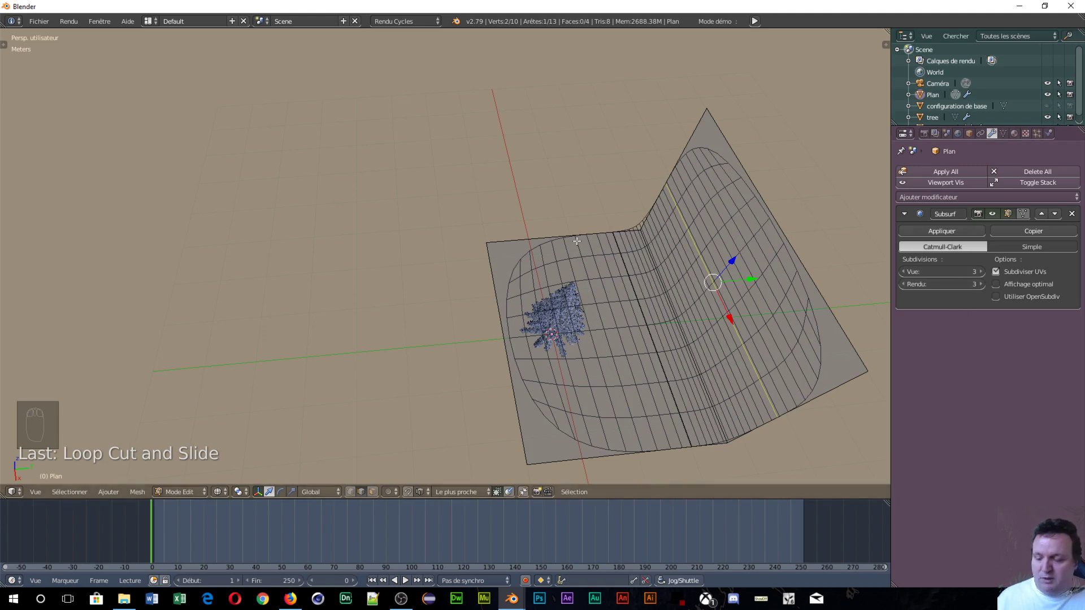
pyautogui.press('Tab')
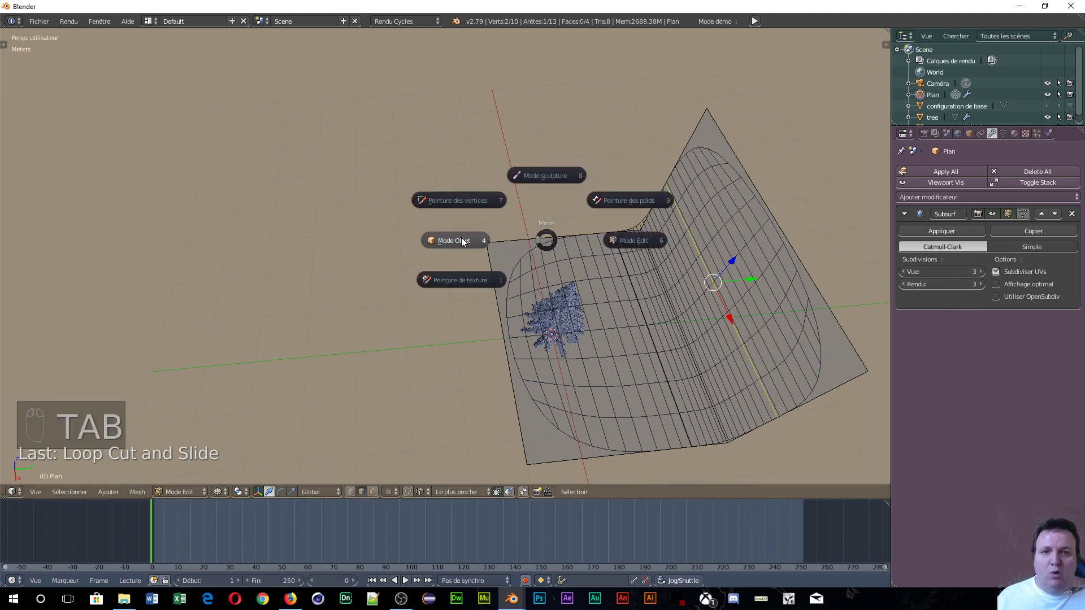
pyautogui.click(462, 240)
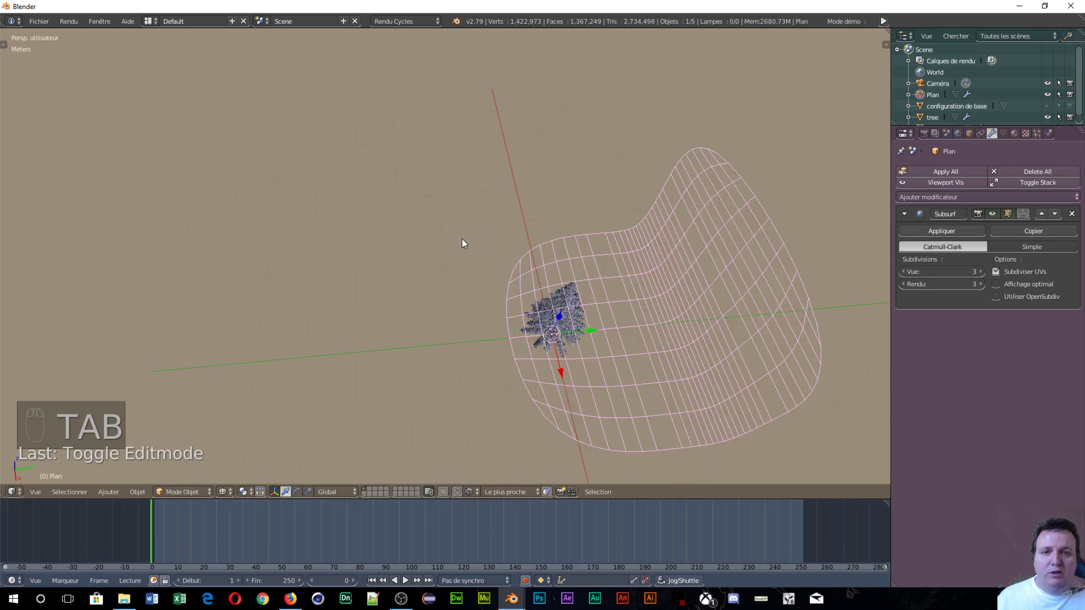
pyautogui.click(946, 231)
pyautogui.moveTo(711, 331); pyautogui.dragTo(825, 238, button='middle')
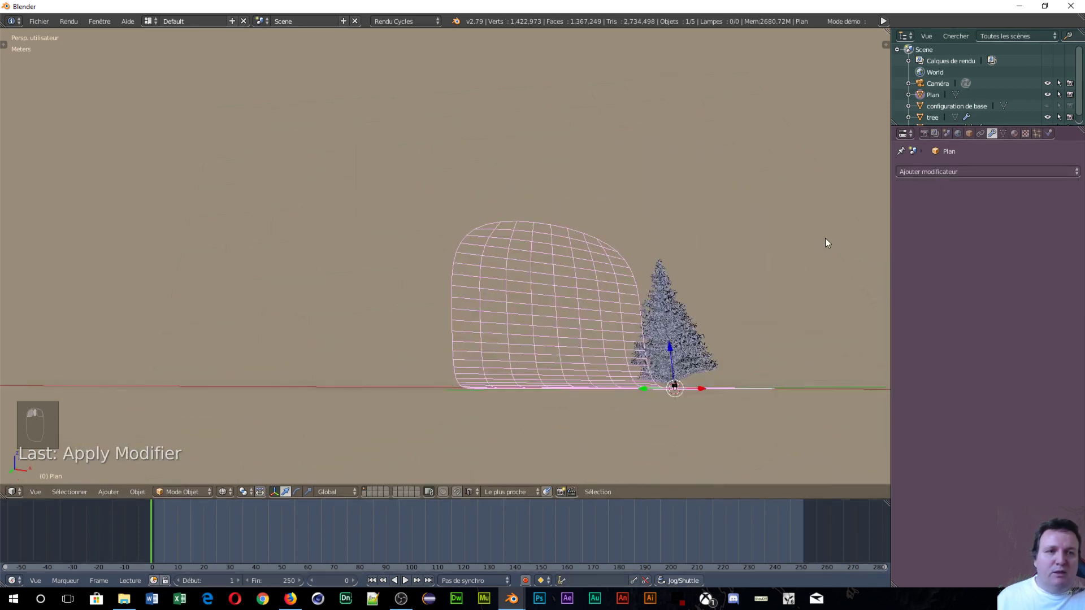
# - Create a new material for the backdrop with the default white Diffuse BSDF
pyautogui.click(1014, 134)
pyautogui.click(980, 209)
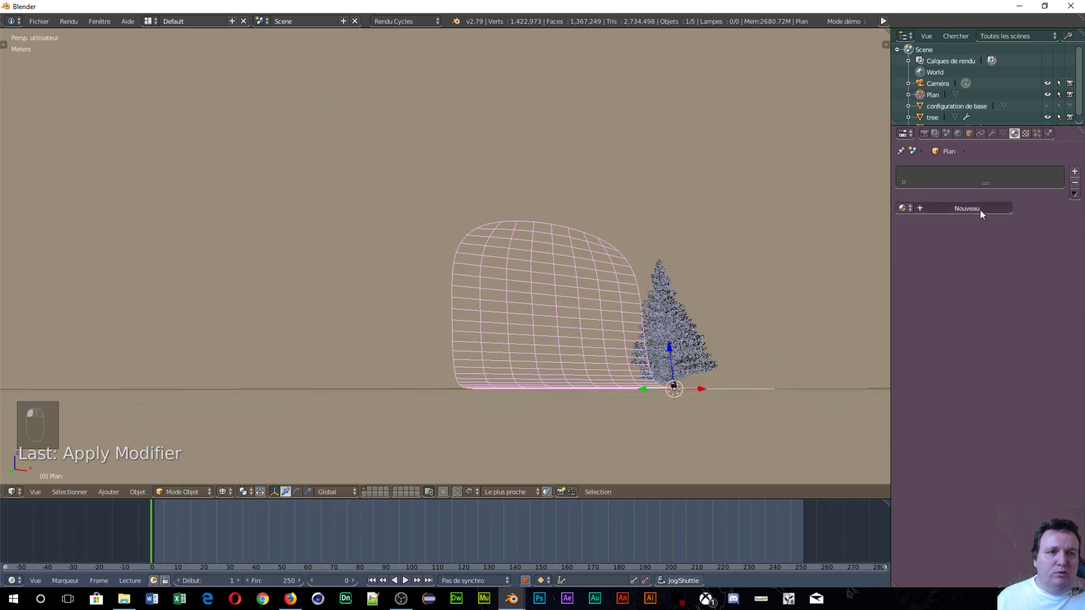
pyautogui.moveTo(706, 353)
pyautogui.mouseDown(button='middle')
pyautogui.moveTo(647, 424)
pyautogui.moveTo(647, 386)
pyautogui.moveTo(637, 447)
pyautogui.moveTo(701, 342)
pyautogui.moveTo(693, 310)
pyautogui.moveTo(654, 395)
pyautogui.moveTo(723, 353)
pyautogui.mouseUp(button='middle')
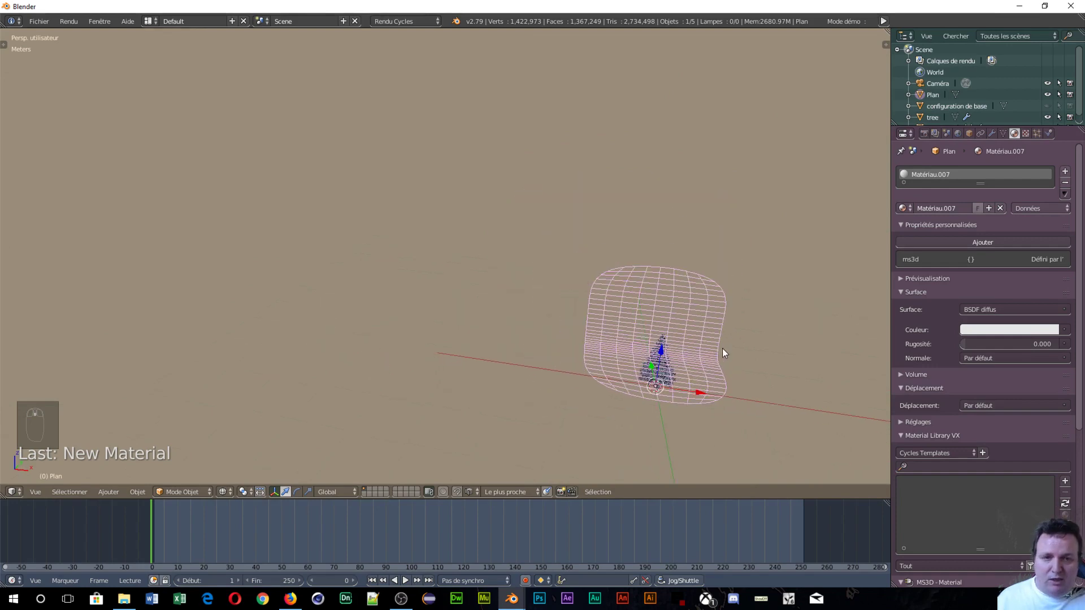
# - Add a Sun lamp and move it above the tree and out to the positive-X side of the backdrop
pyautogui.moveTo(791, 323); pyautogui.dragTo(590, 337, button='middle')
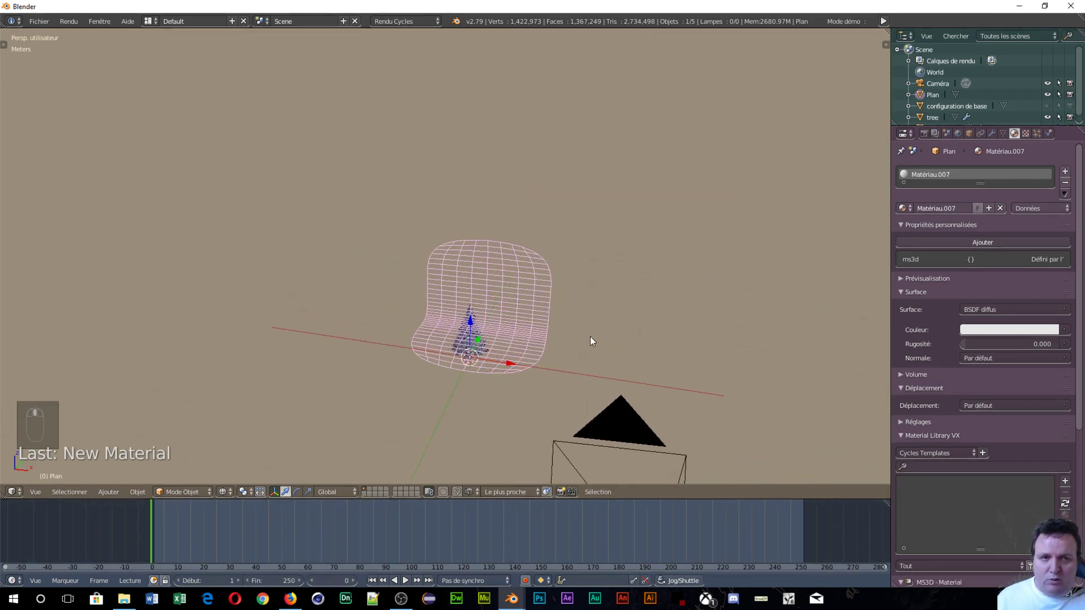
pyautogui.hotkey('shift', 'a')
pyautogui.moveTo(546, 464)
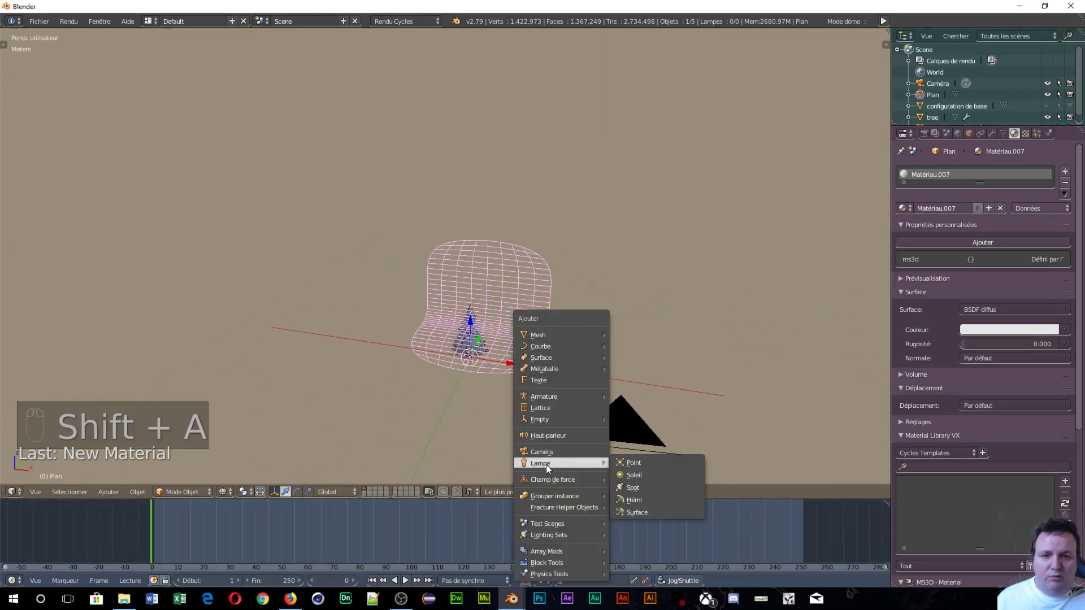
pyautogui.click(644, 476)
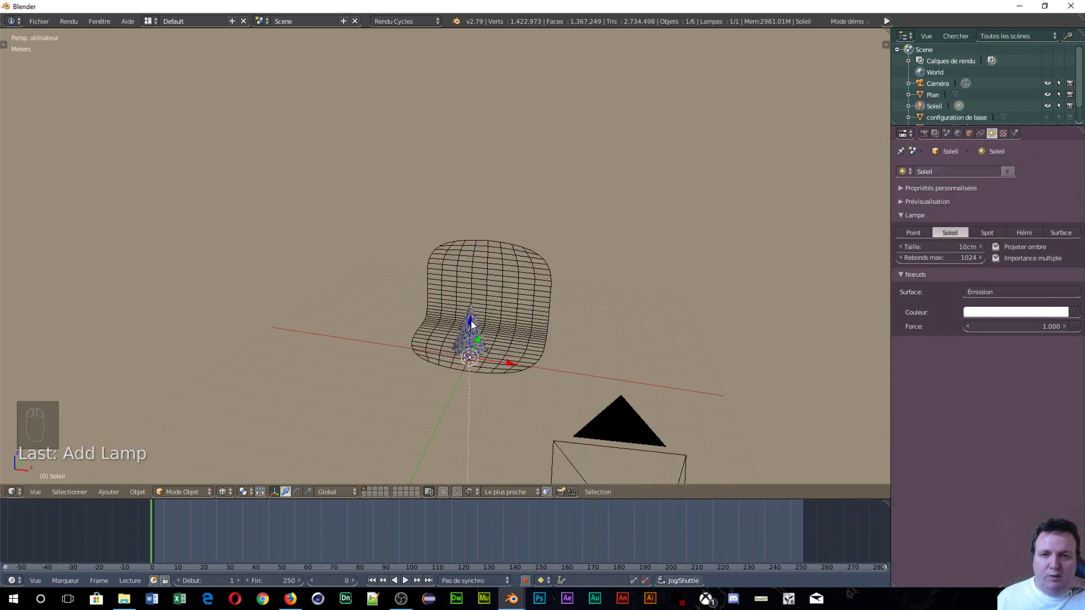
pyautogui.moveTo(471, 321); pyautogui.dragTo(663, 296)
# - In orthographic top view, move the Sun lamp along negative Y toward the camera, and switch to the front view
pyautogui.press('KP_5')
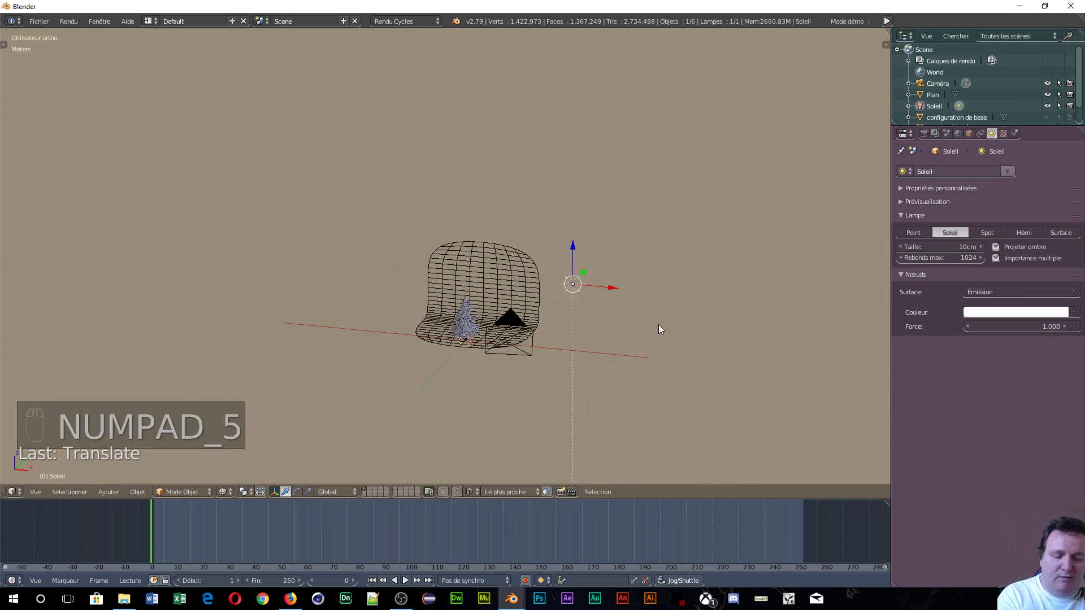
pyautogui.press('KP_7')
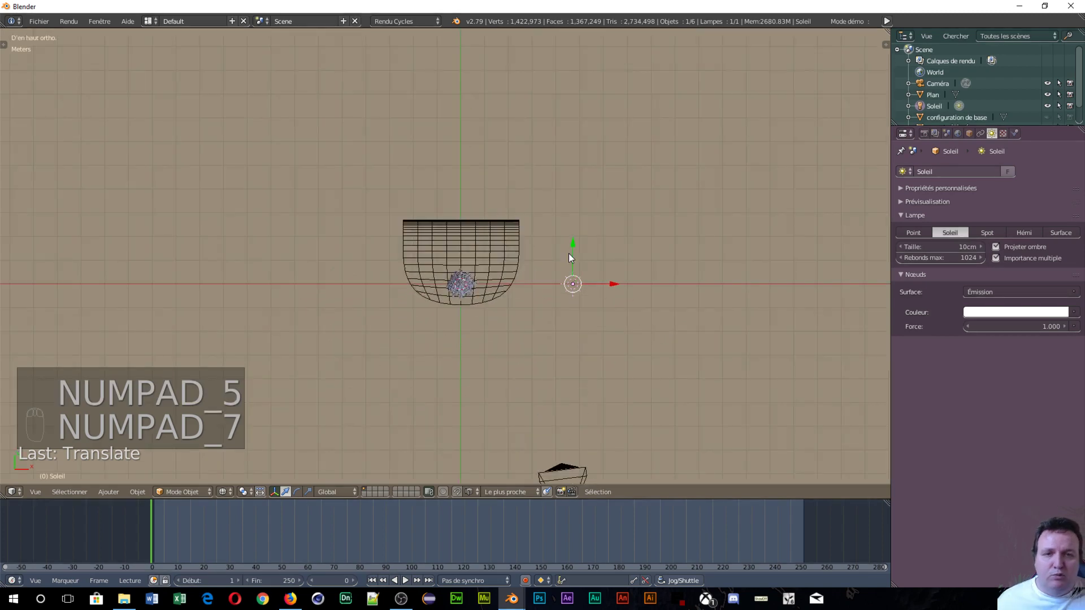
pyautogui.moveTo(572, 242); pyautogui.dragTo(572, 304)
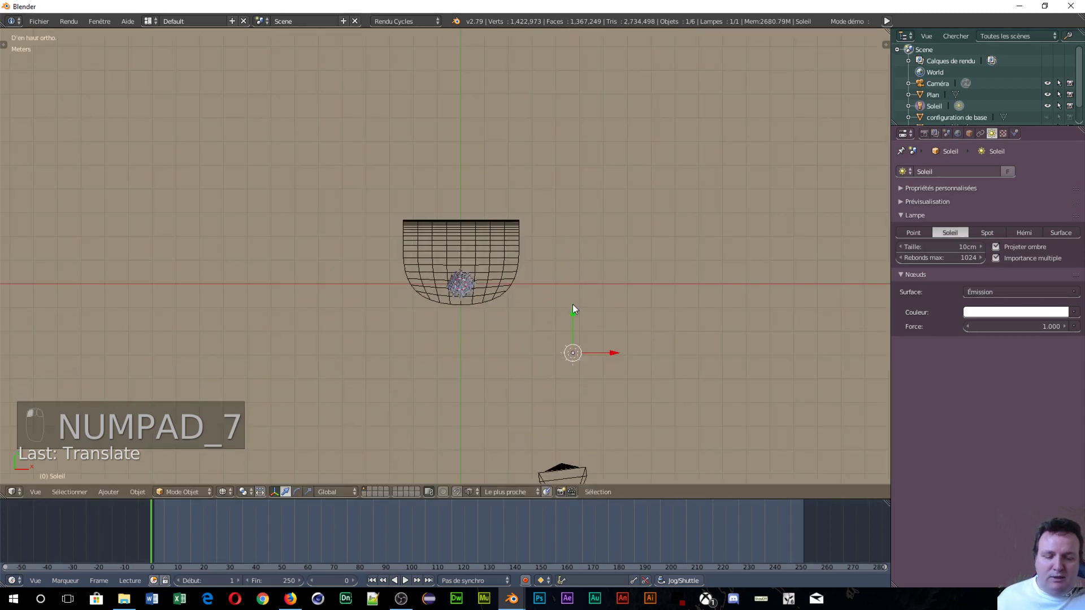
pyautogui.press('KP_1')
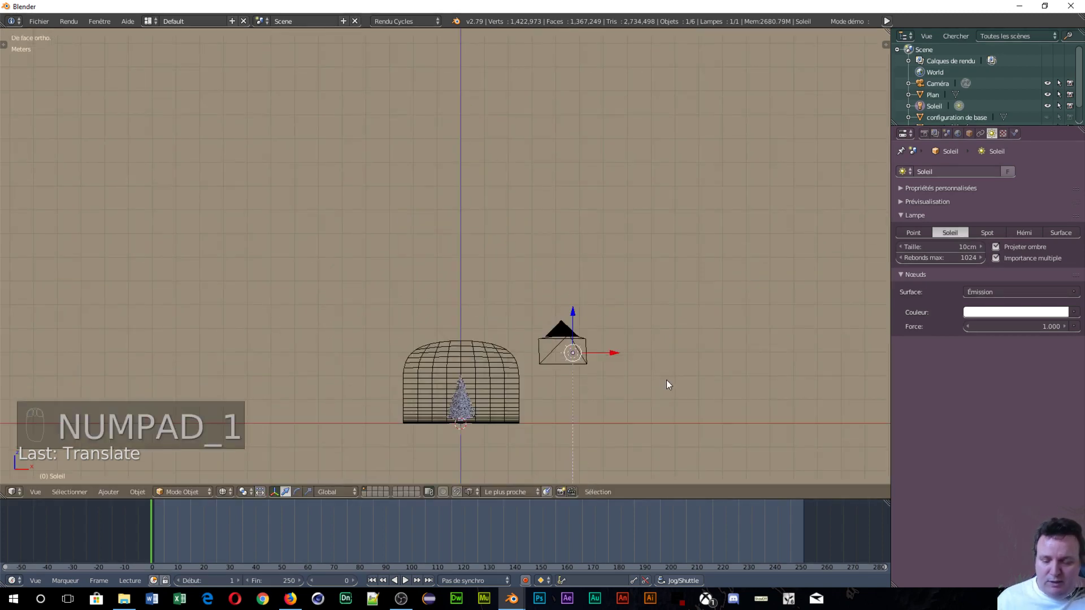
# - Rotate the Sun lamp in the front view and around X in the right view so it aims down toward the tree
pyautogui.press('r')
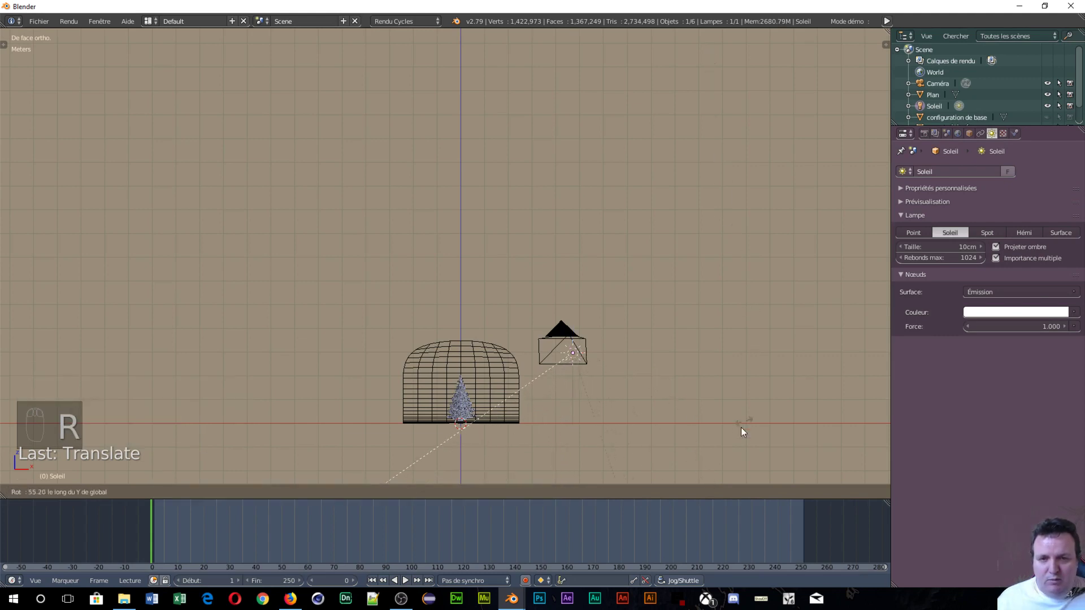
pyautogui.click(670, 208)
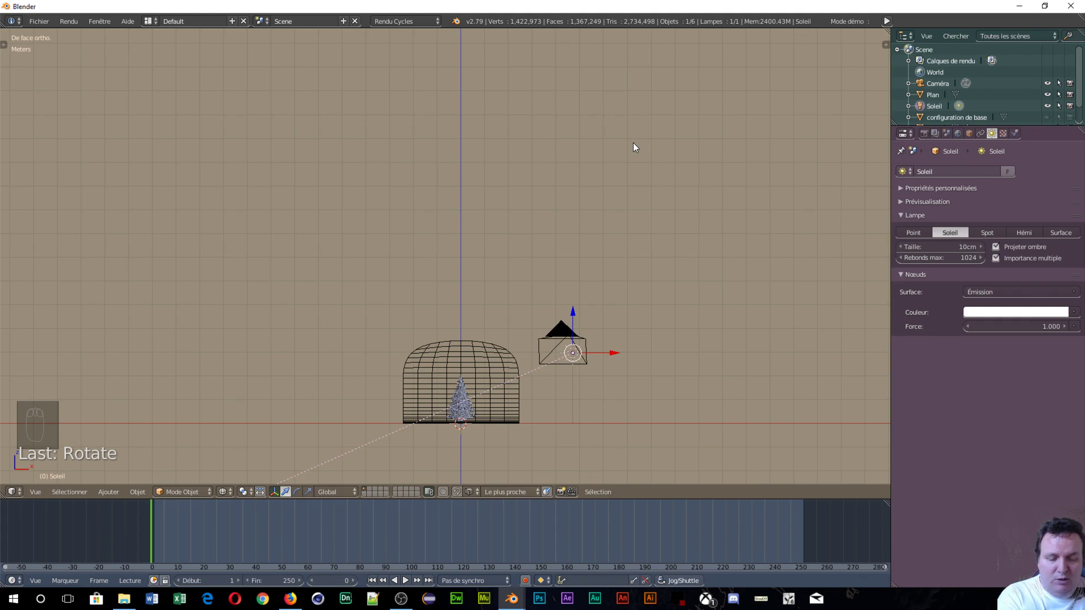
pyautogui.press('KP_3')
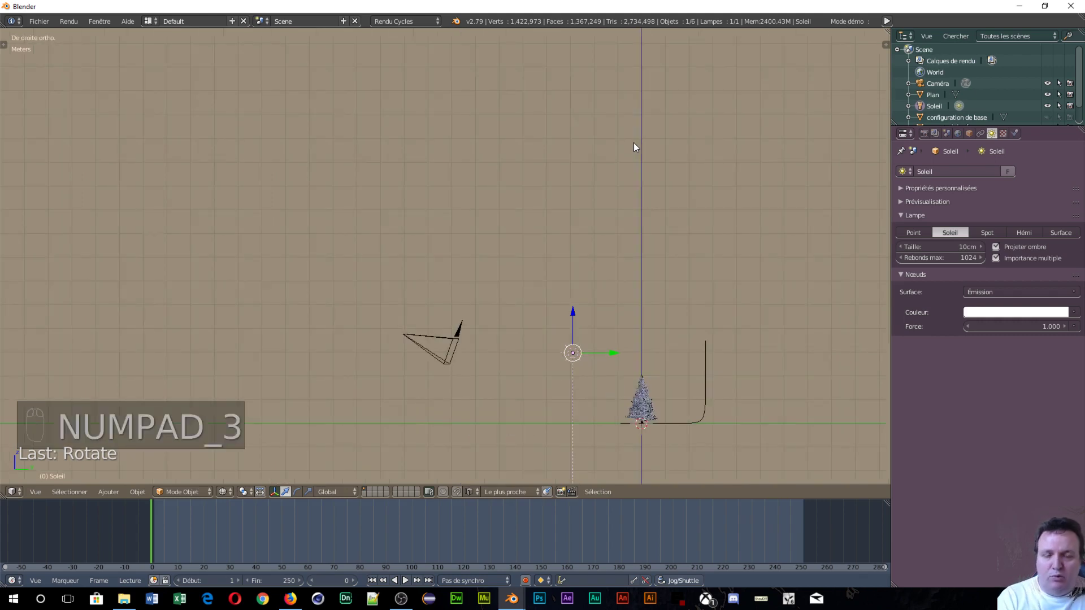
pyautogui.press('r')
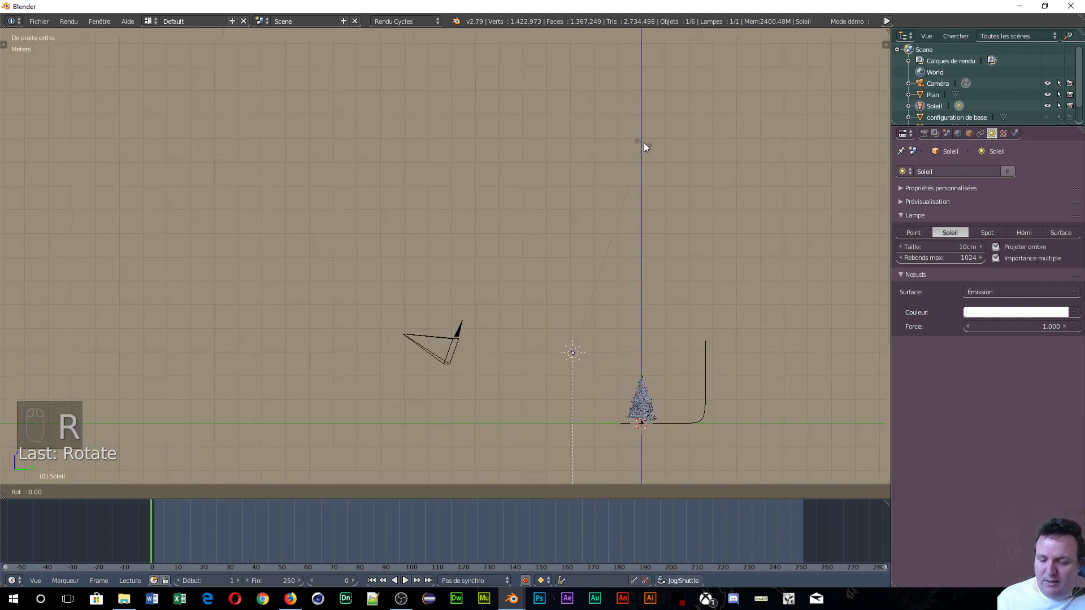
pyautogui.press('x')
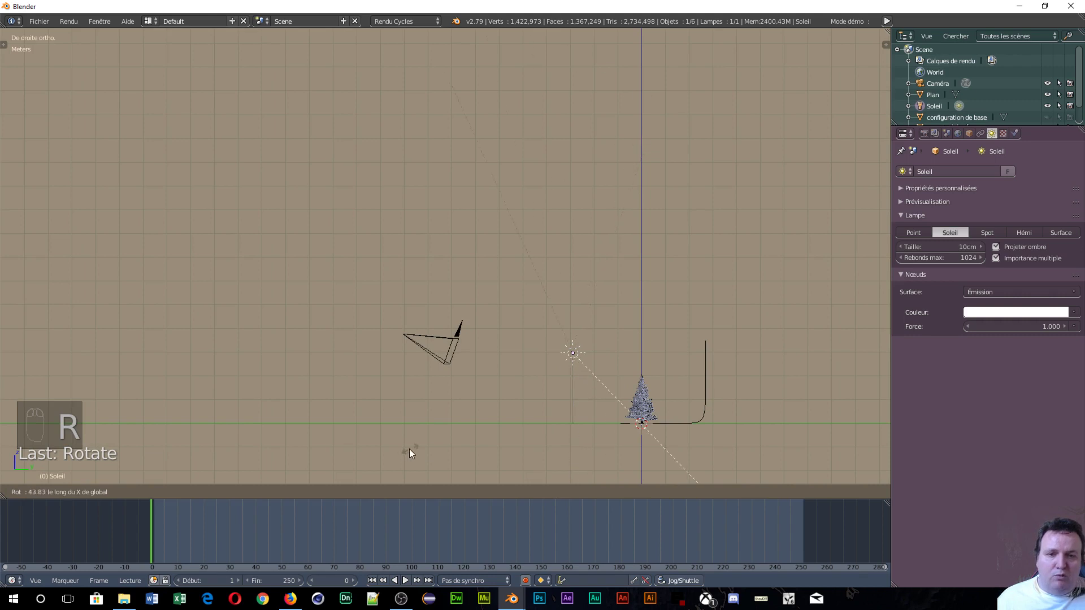
pyautogui.click(344, 33)
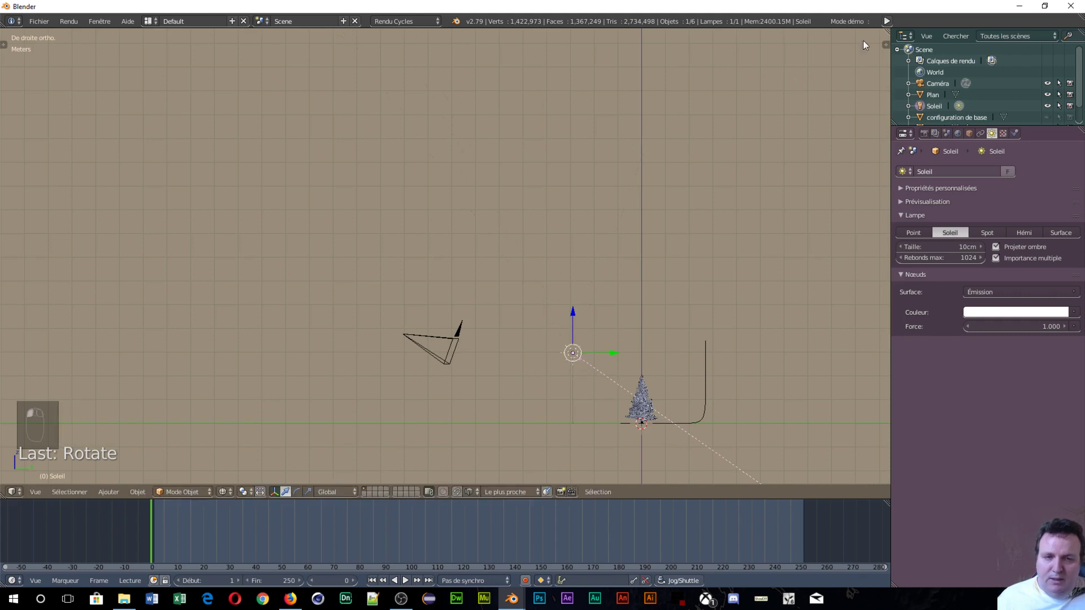
# - In the top view, rotate the Sun lamp so its direction line passes through the tree
pyautogui.press('KP_7')
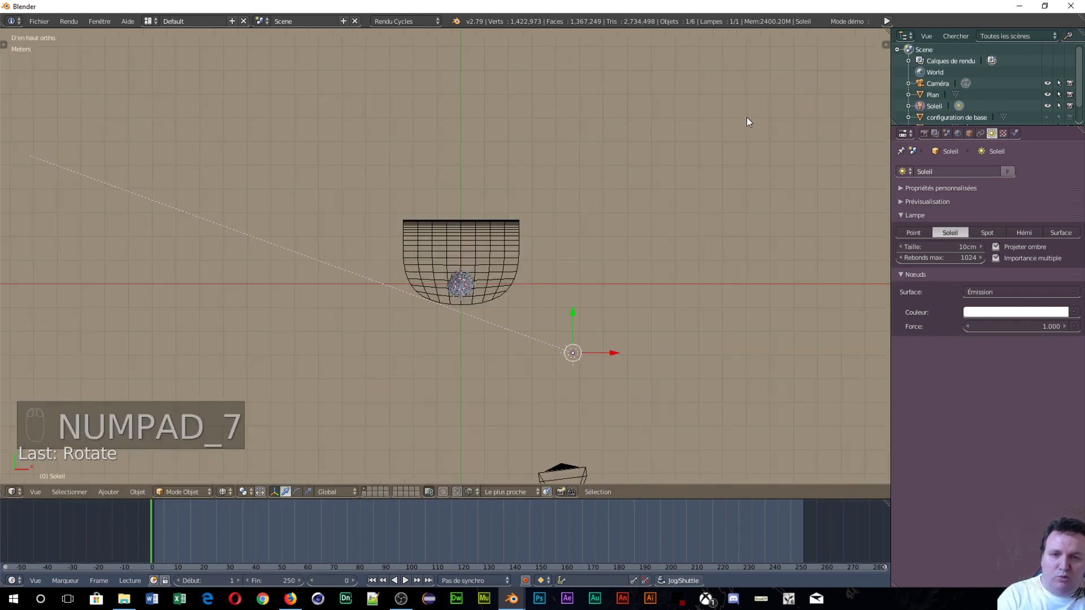
pyautogui.press('r')
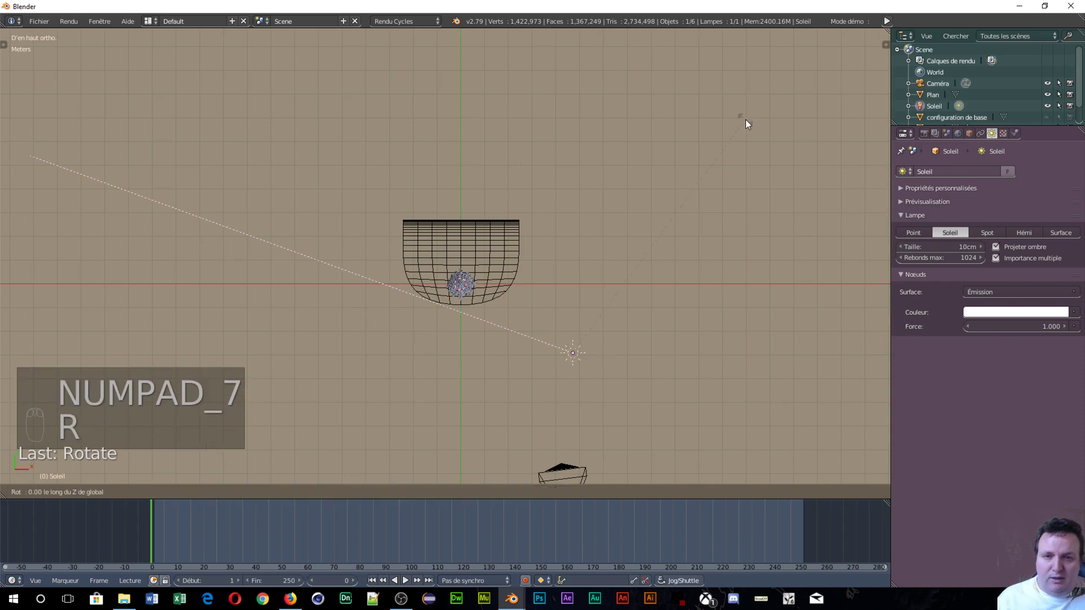
pyautogui.click(769, 174)
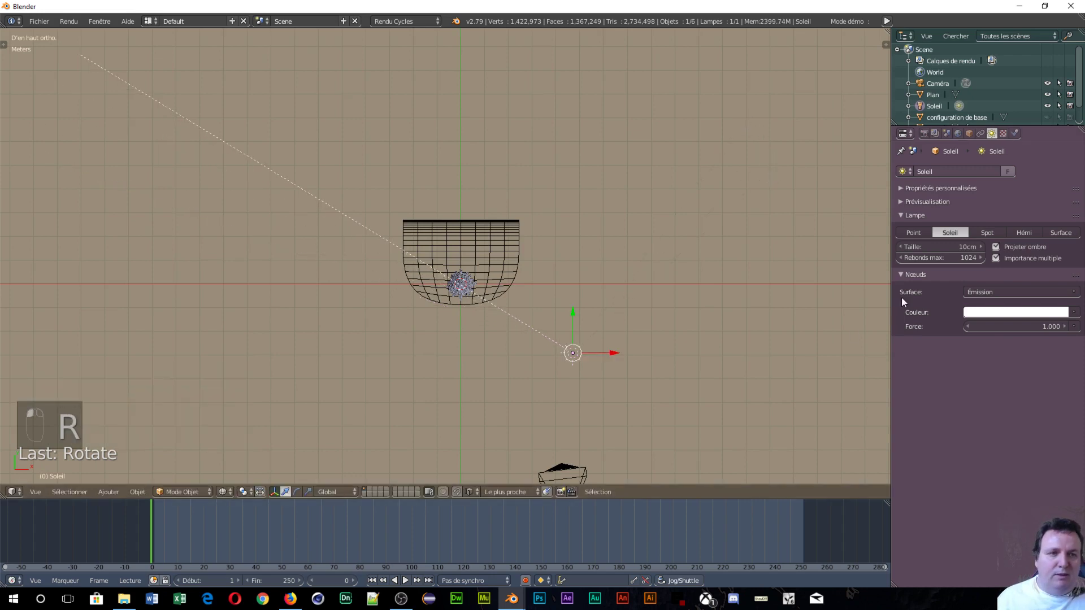
# - Set the Sun lamp's emission strength to 3
pyautogui.click(1020, 326)
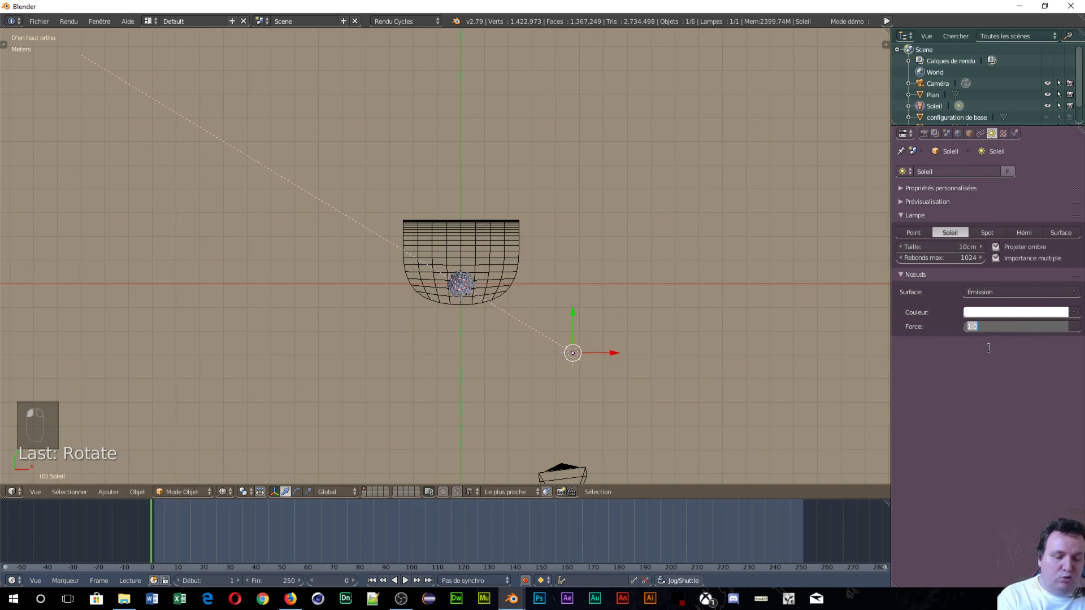
pyautogui.write('3')
pyautogui.press('Return')
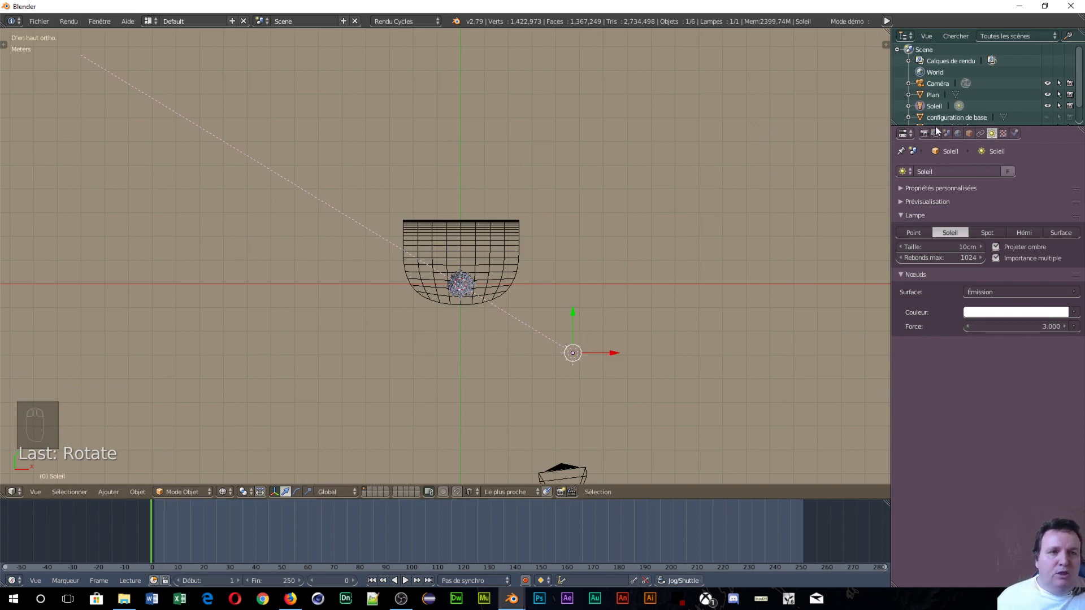
# - Enable ambient occlusion in the World settings, keeping the environment strength at 1
pyautogui.click(958, 133)
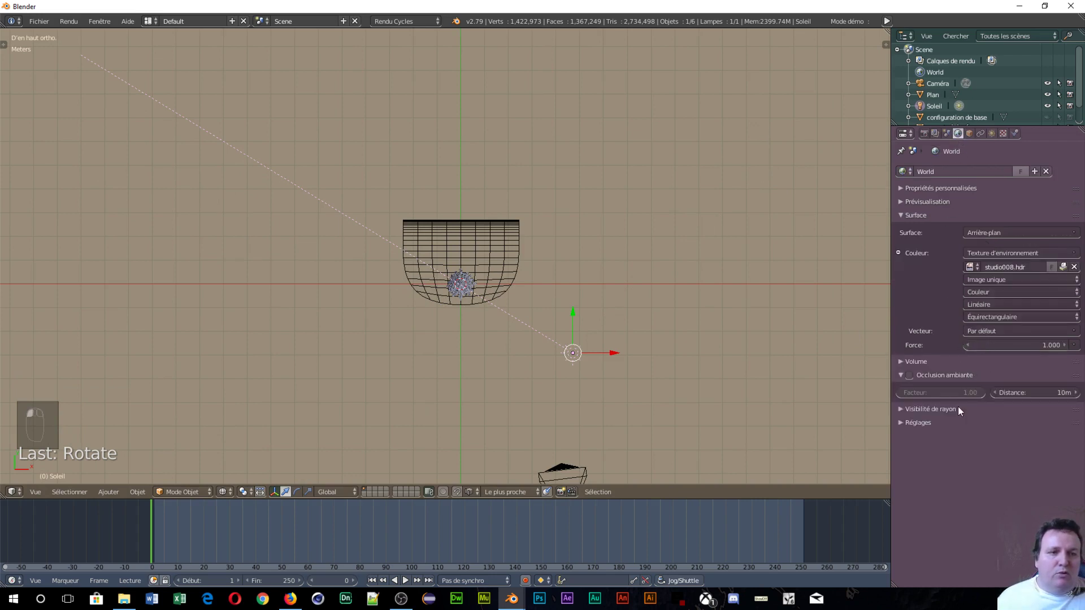
pyautogui.click(908, 375)
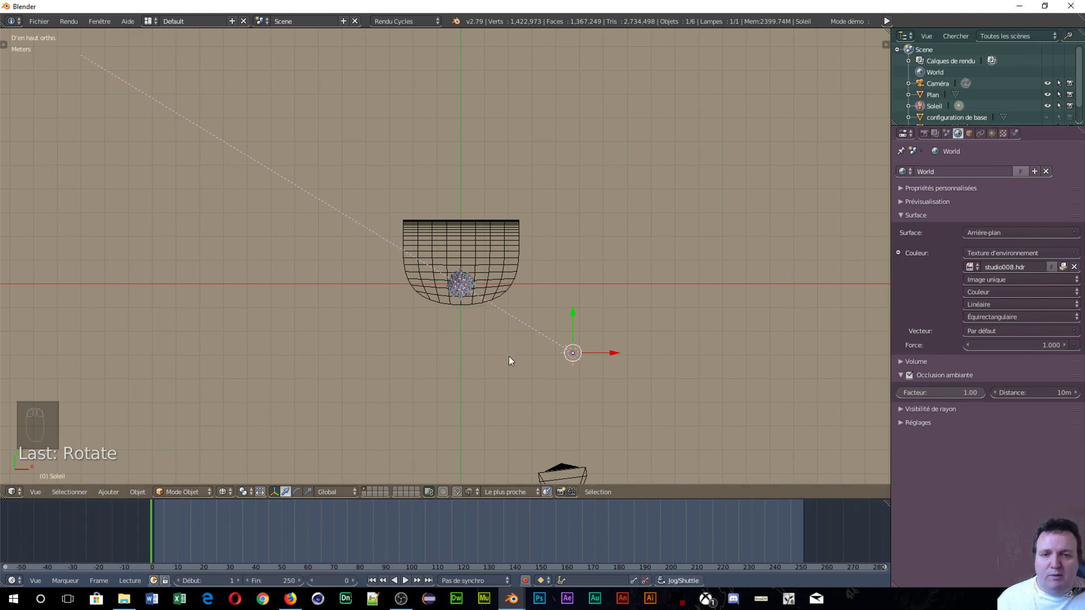
pyautogui.click(1003, 347)
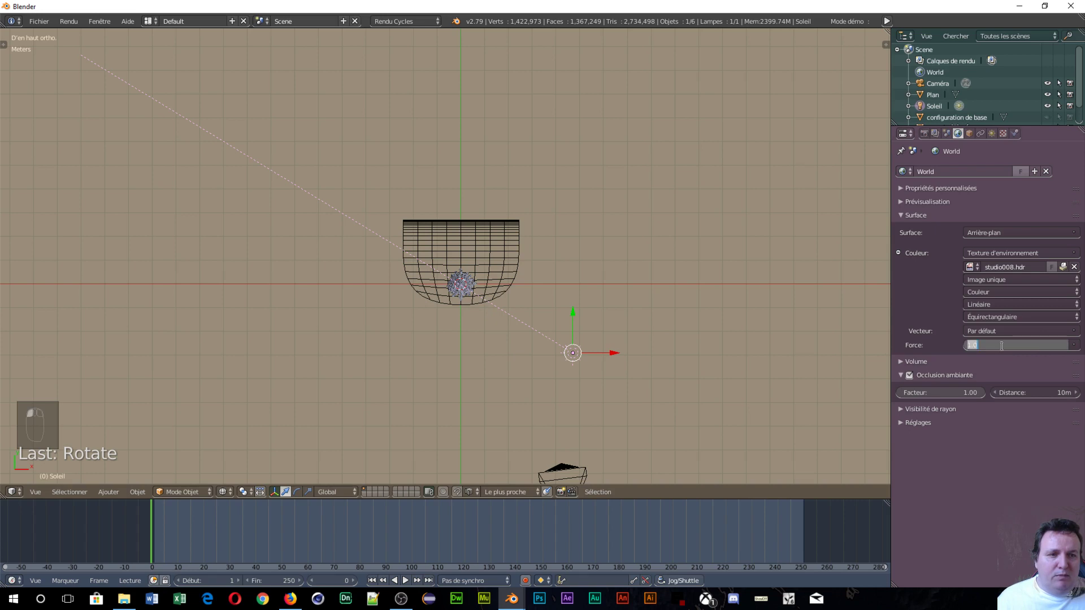
pyautogui.click(1016, 371)
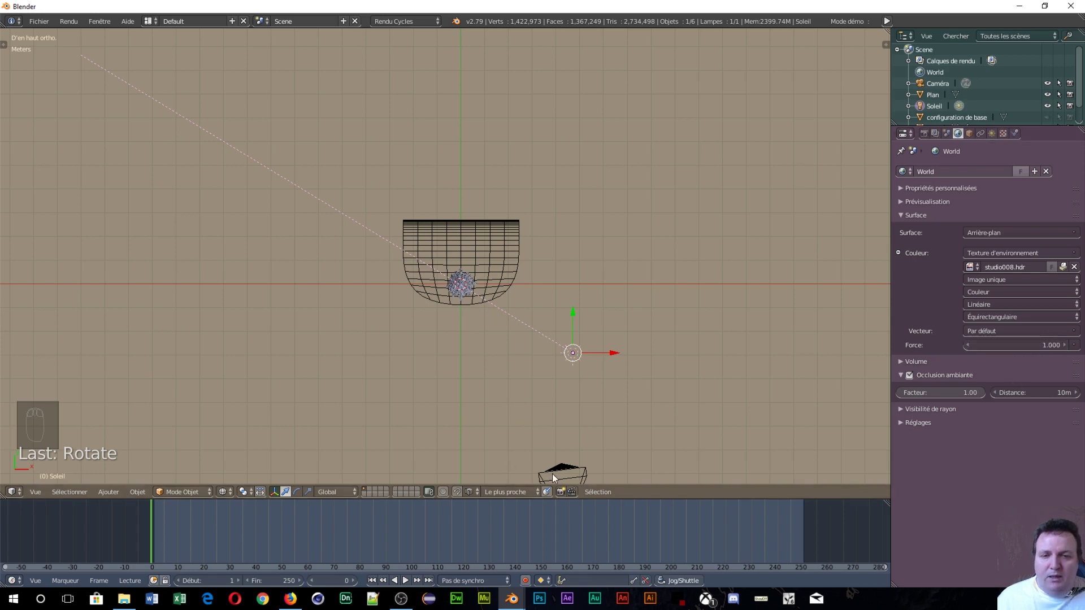
# - Centre the tree in a close front view and align the camera to that view
pyautogui.press('KP_1')
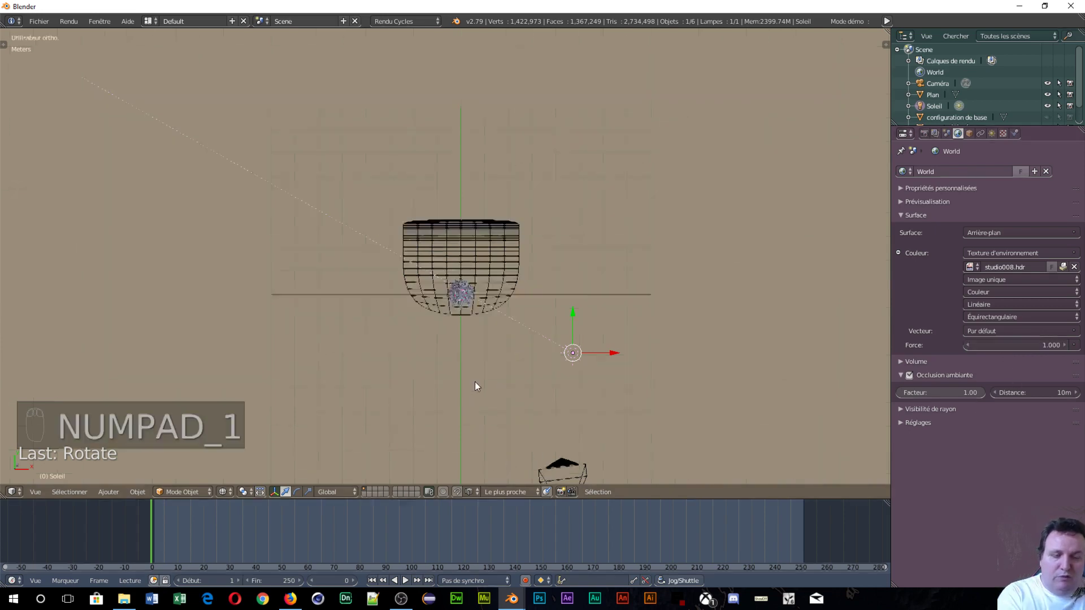
pyautogui.scroll(6, 462, 362)
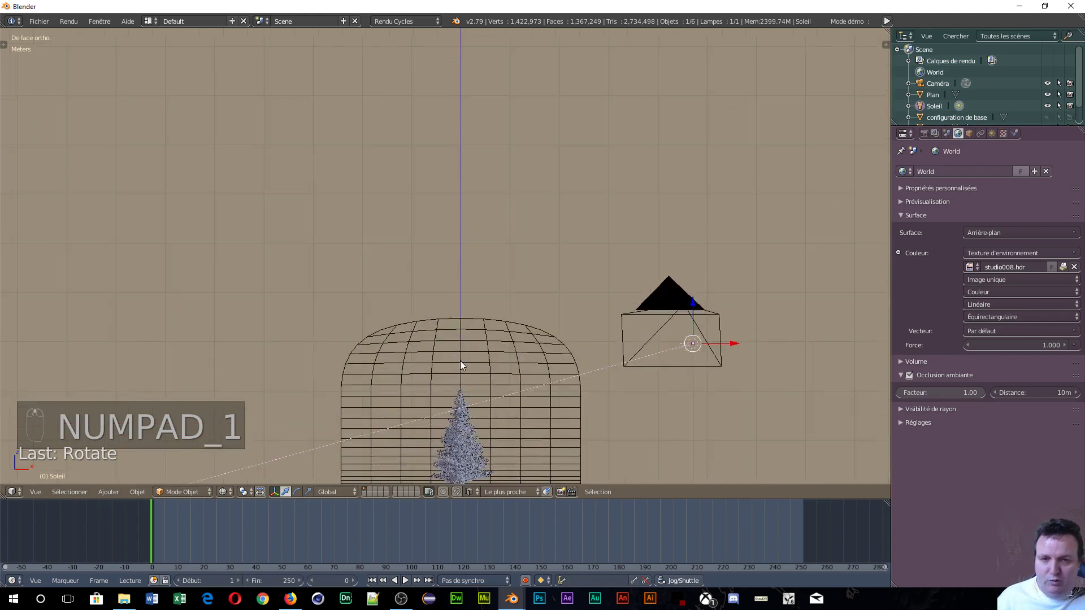
pyautogui.keyDown('shift'); pyautogui.moveTo(460, 329); pyautogui.dragTo(458, 101, button='middle'); pyautogui.keyUp('shift')
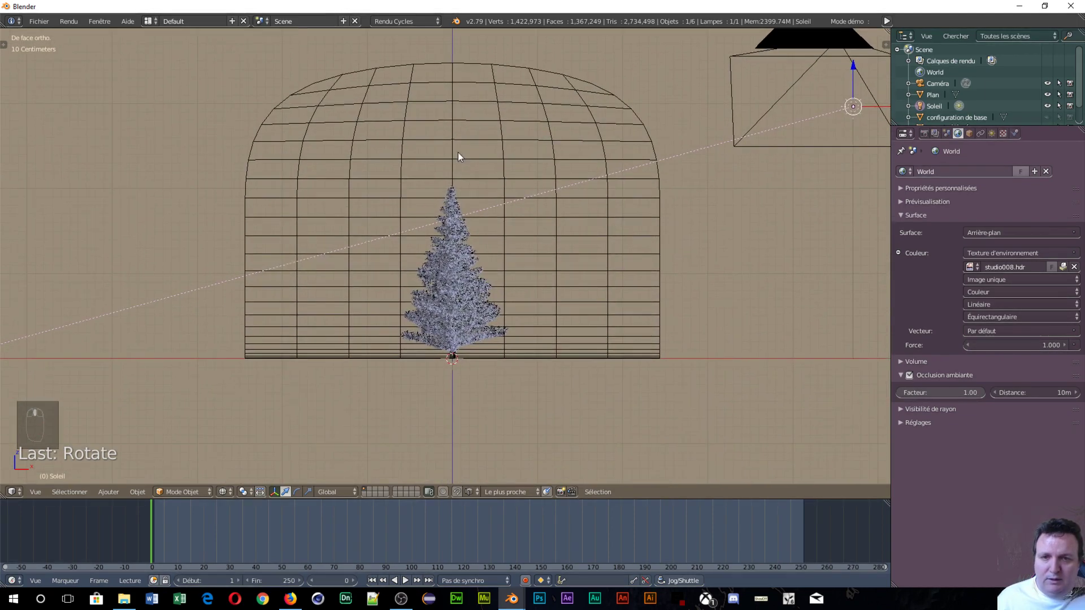
pyautogui.scroll(1, 467, 175)
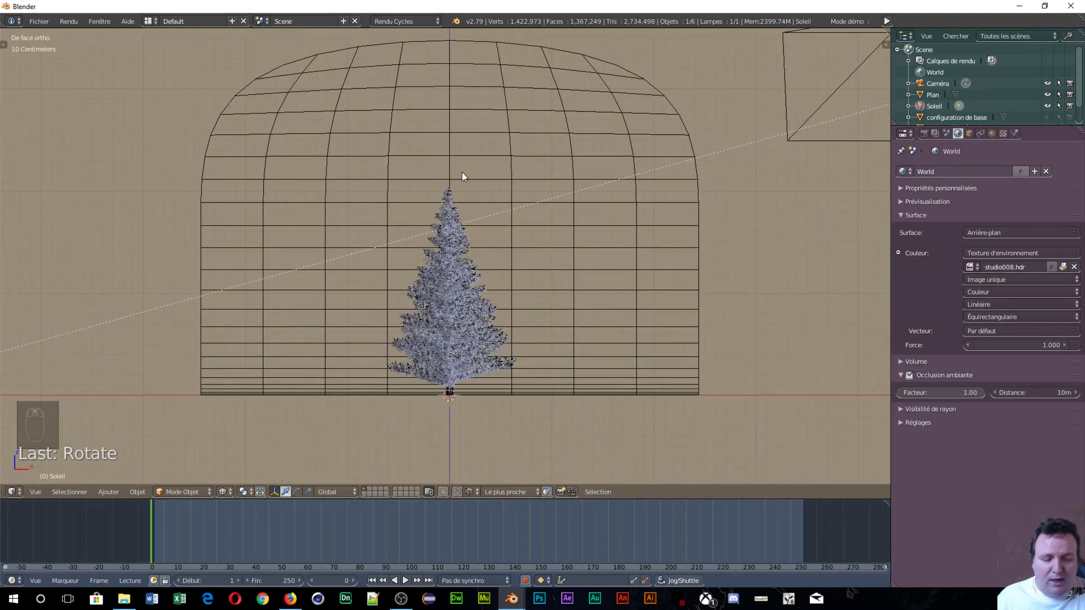
pyautogui.press('ctrl+alt+KP_0')
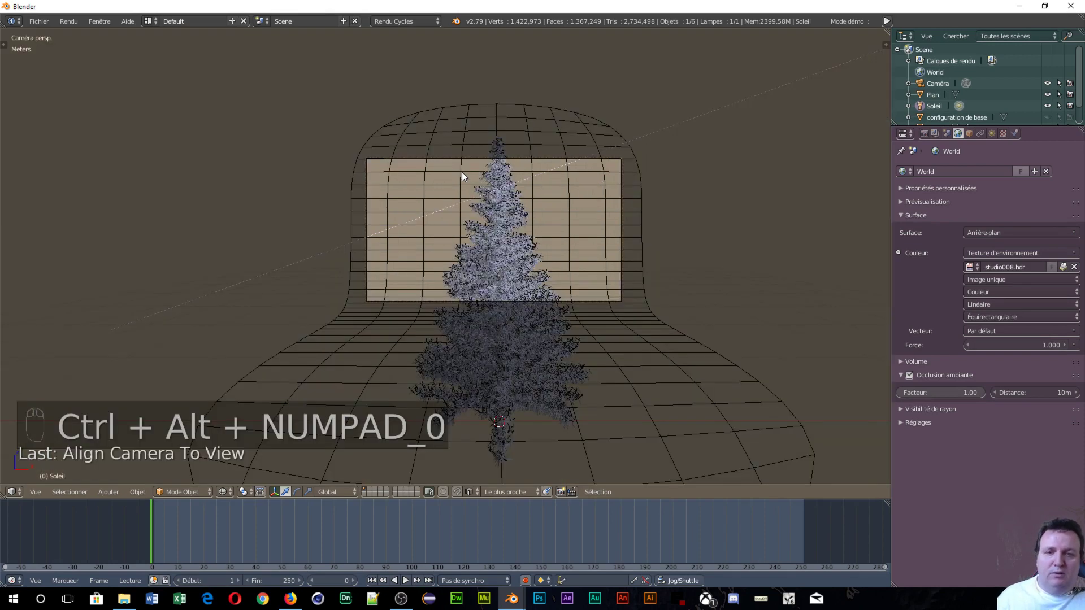
pyautogui.scroll(-1, 462, 171)
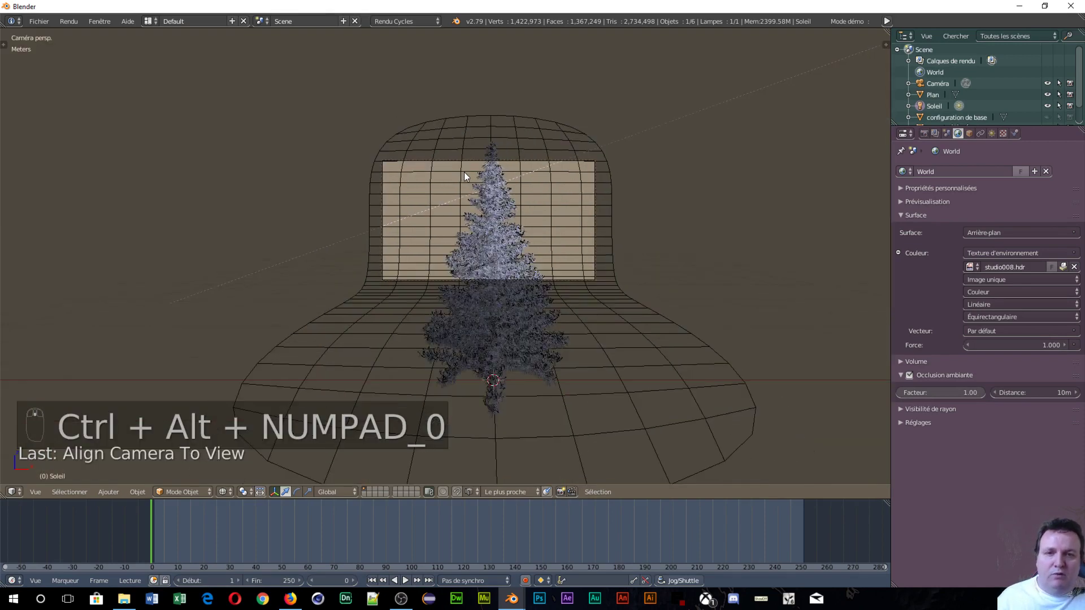
pyautogui.rightClick(514, 163)
pyautogui.rightClick(514, 164)
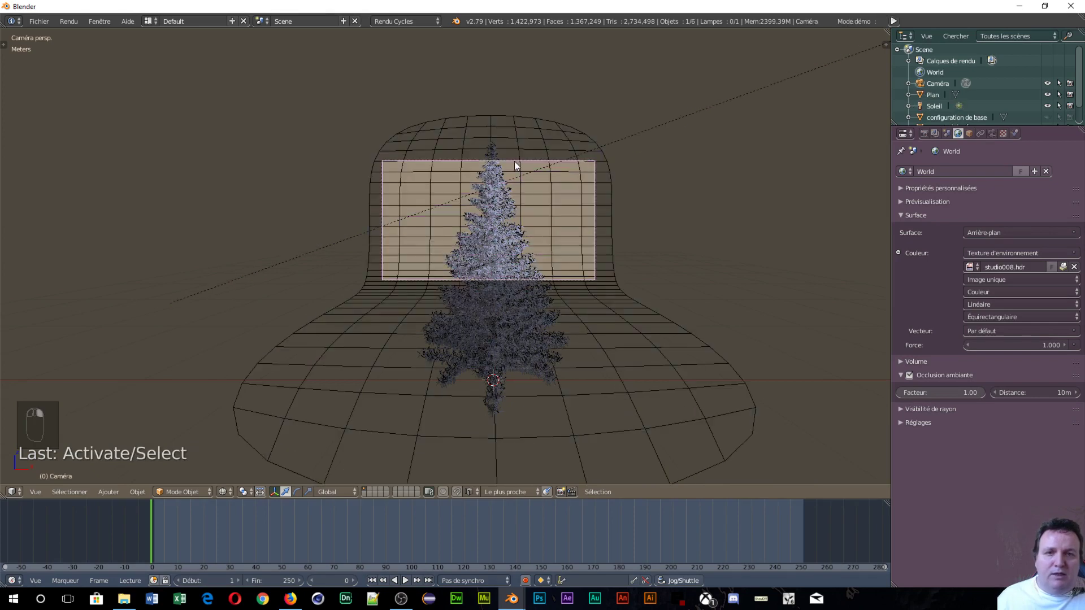
# - Set the render resolution to a portrait format of 1080 px in X and 1920 px in Y
pyautogui.click(926, 136)
pyautogui.click(929, 316)
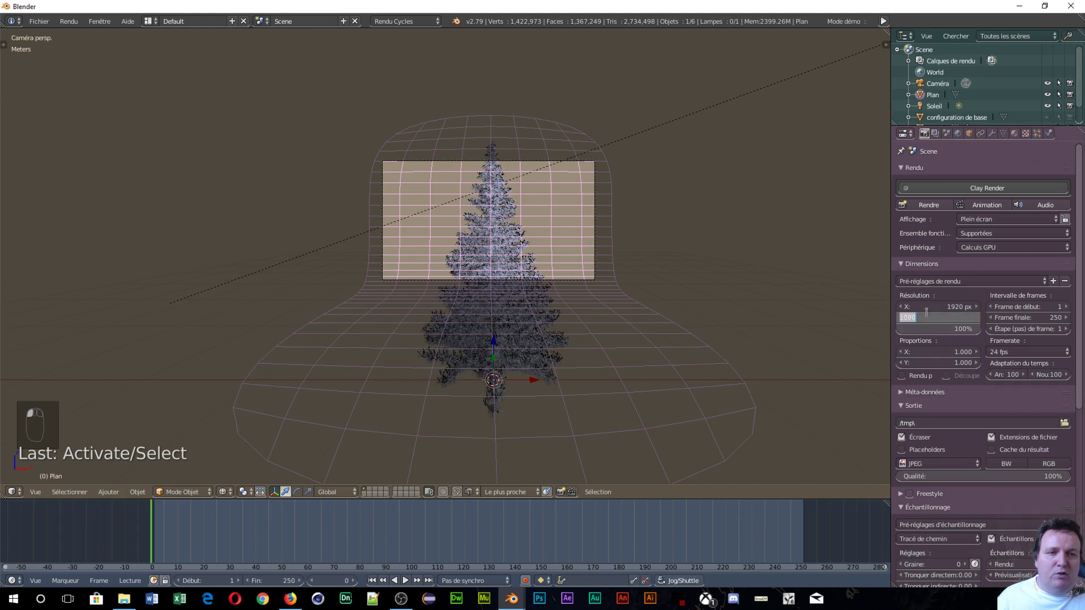
pyautogui.click(937, 306)
pyautogui.click(937, 305)
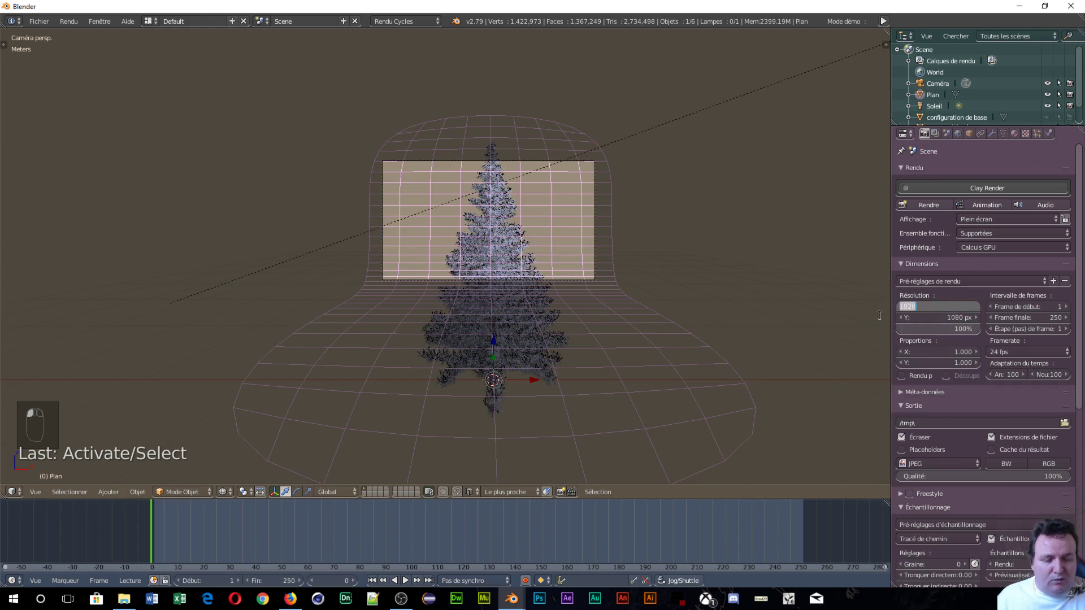
pyautogui.write('1080')
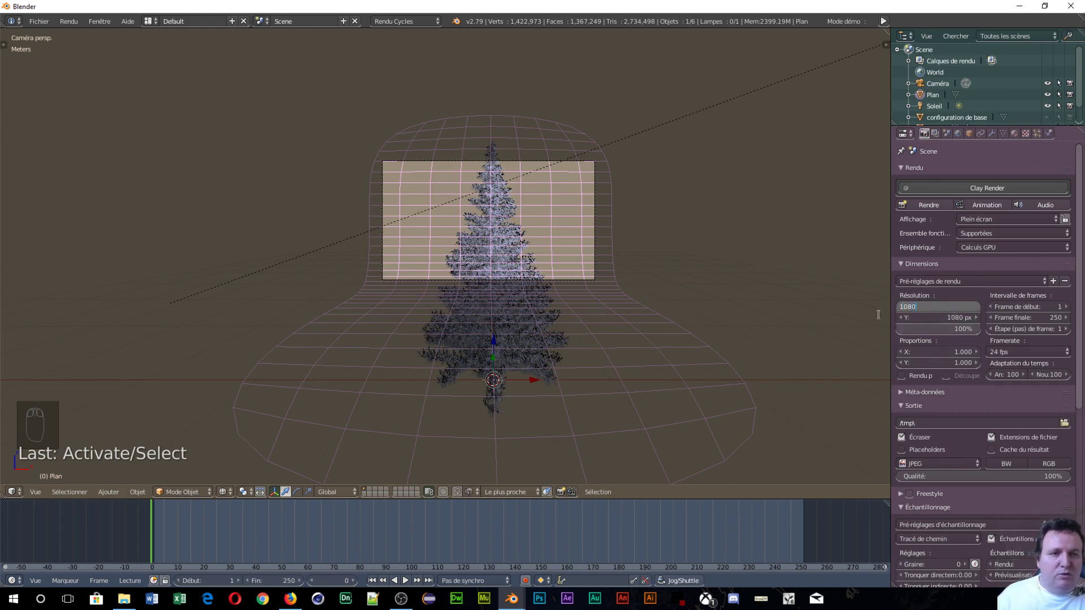
pyautogui.press('Tab')
pyautogui.write('192')
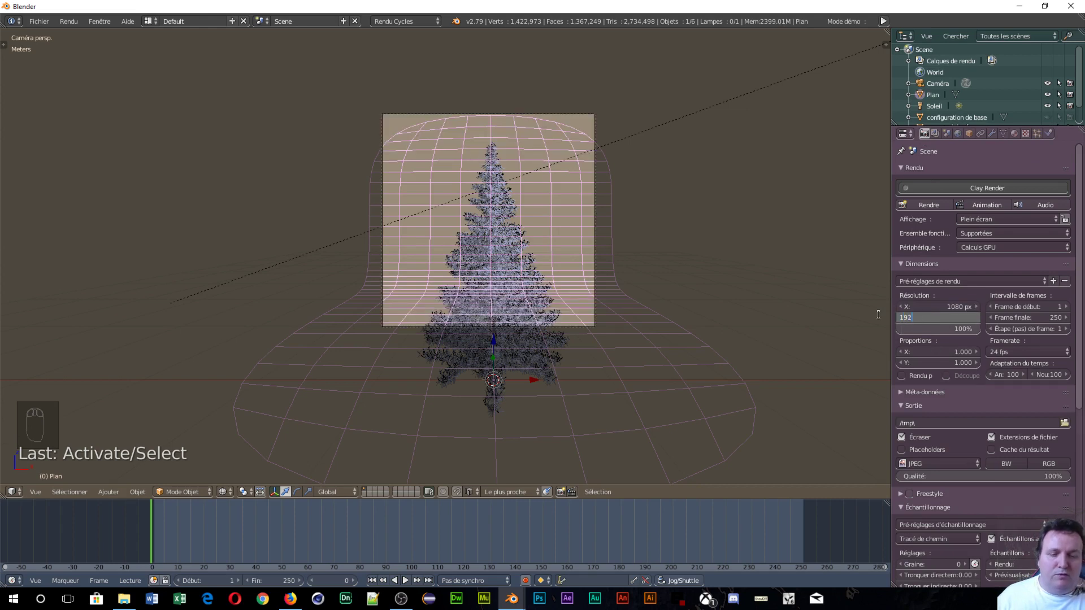
pyautogui.write('0')
pyautogui.press('Return')
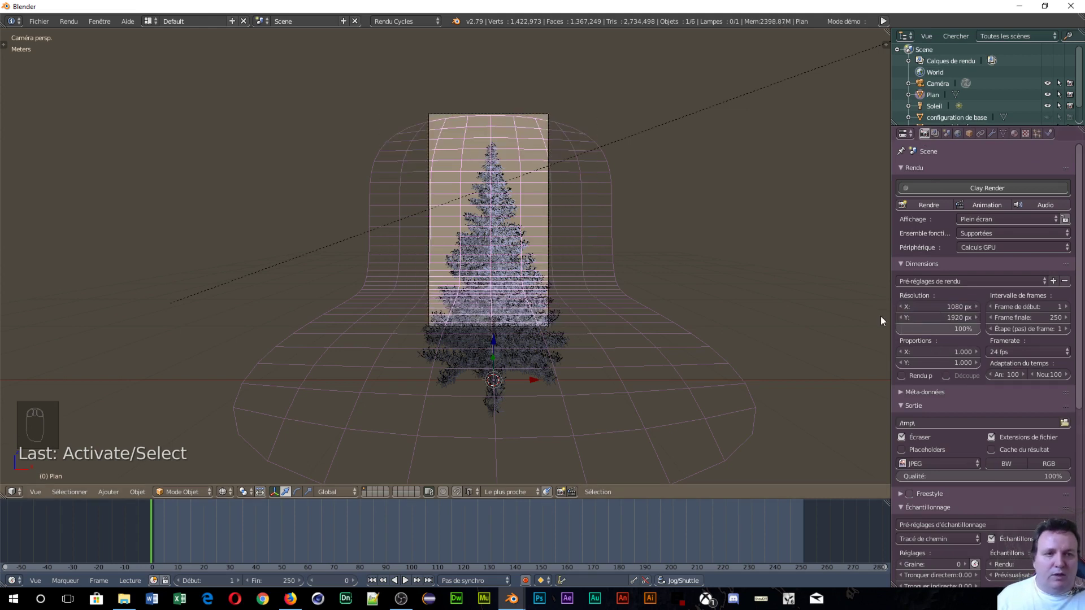
# - Lock the camera to the view, pull it back and reframe so the whole tree fits, and unlock the camera
pyautogui.press('n')
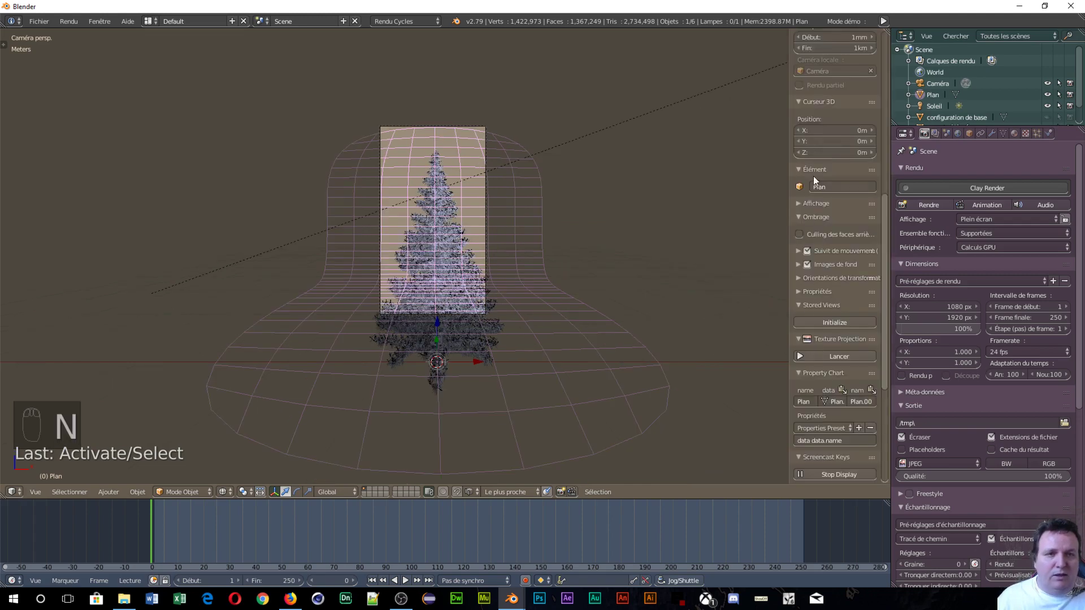
pyautogui.scroll(3, 813, 117)
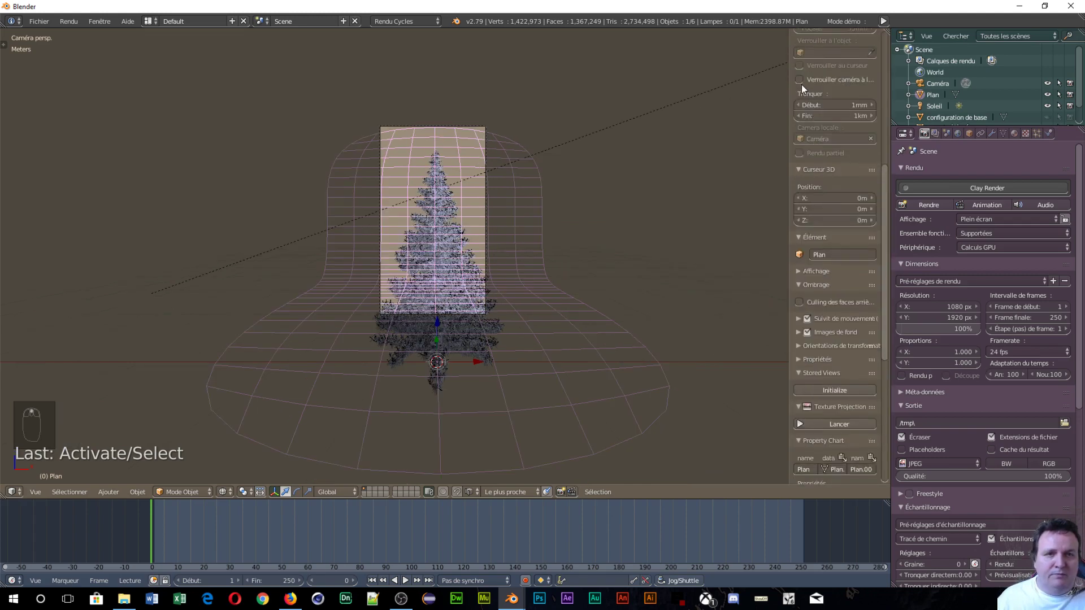
pyautogui.scroll(-2, 451, 261)
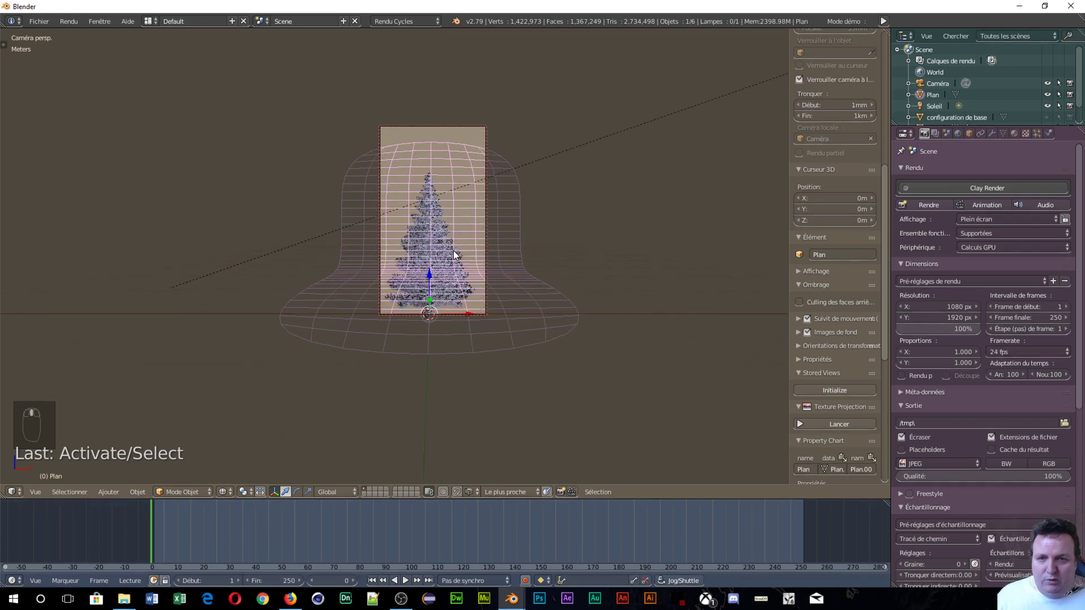
pyautogui.keyDown('shift'); pyautogui.moveTo(454, 251); pyautogui.dragTo(457, 238, button='middle'); pyautogui.keyUp('shift')
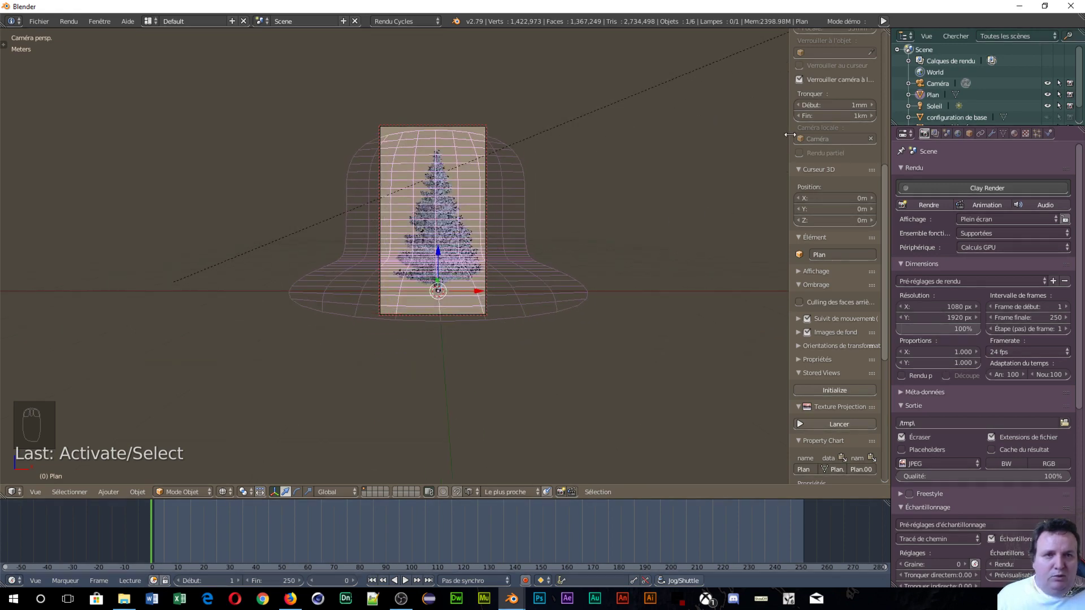
pyautogui.click(805, 80)
# - Scale the backdrop up slightly so it fills more of the area around the camera frame
pyautogui.scroll(5, 565, 286)
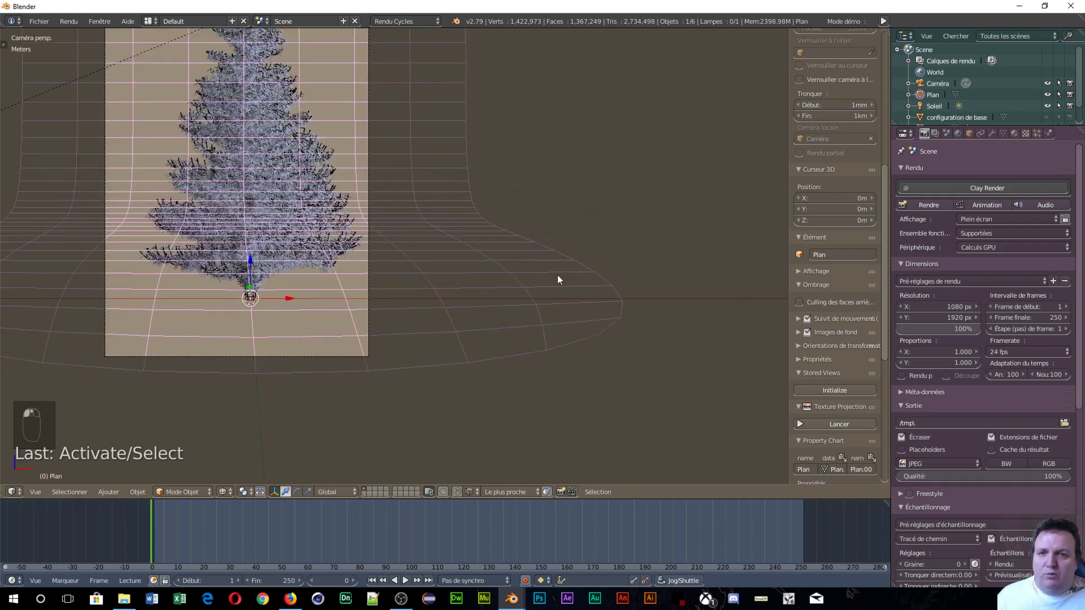
pyautogui.keyDown('shift'); pyautogui.moveTo(510, 191); pyautogui.dragTo(671, 315, button='middle'); pyautogui.keyUp('shift')
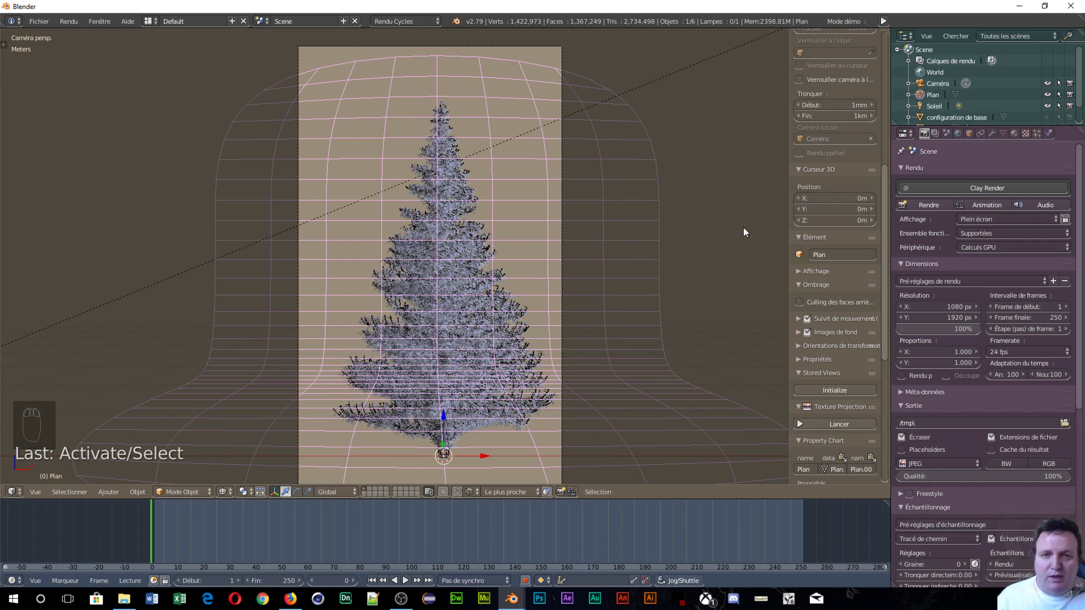
pyautogui.press('s')
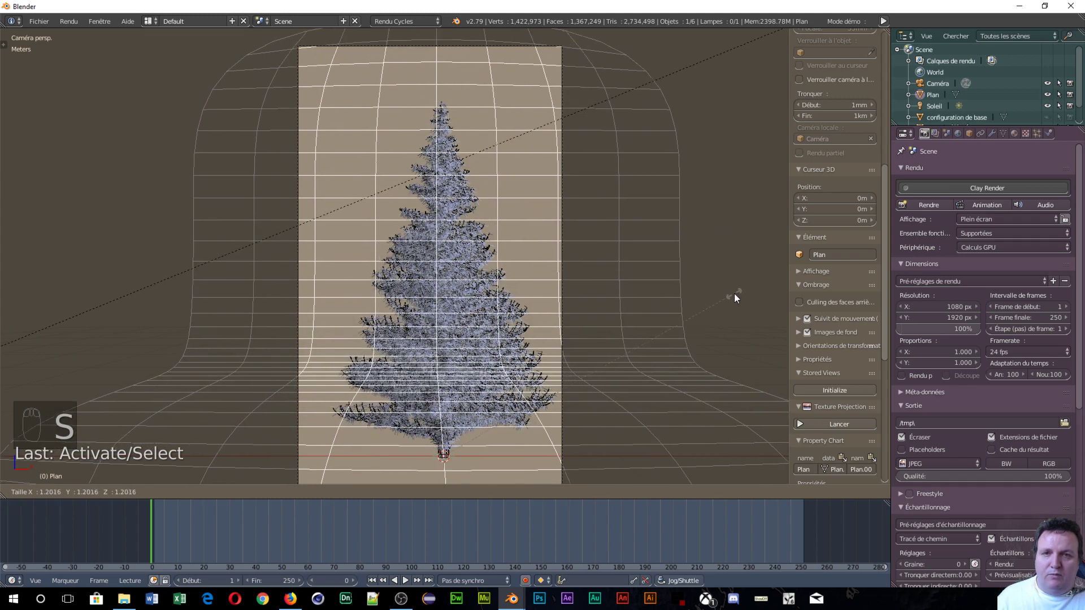
pyautogui.click(706, 269)
pyautogui.scroll(-2, 706, 270)
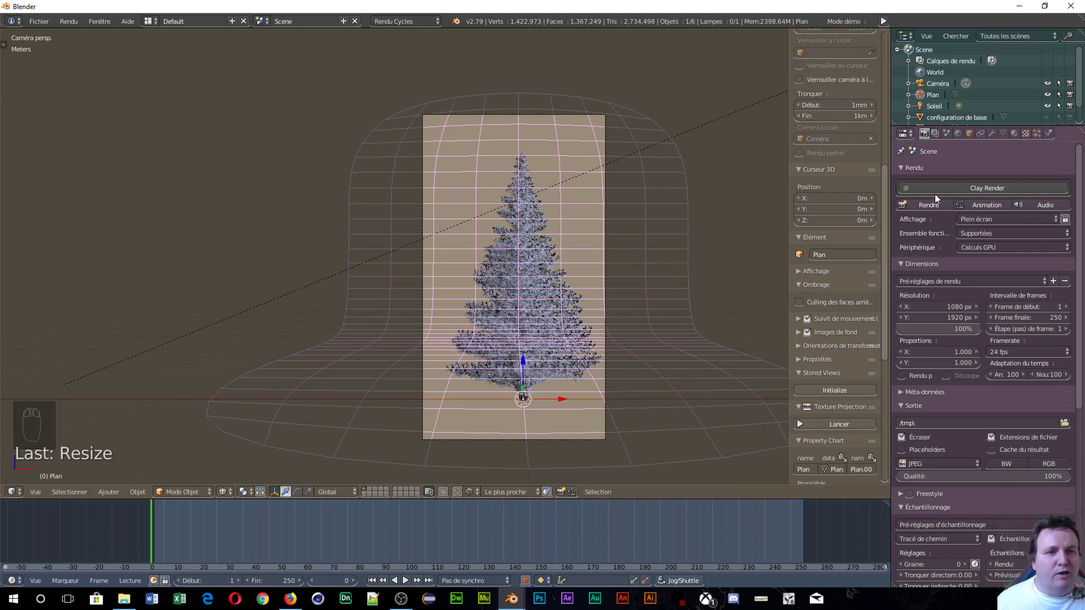
# - Set the render resolution scale to 25%
pyautogui.click(939, 327)
pyautogui.write('25')
pyautogui.press('Return')
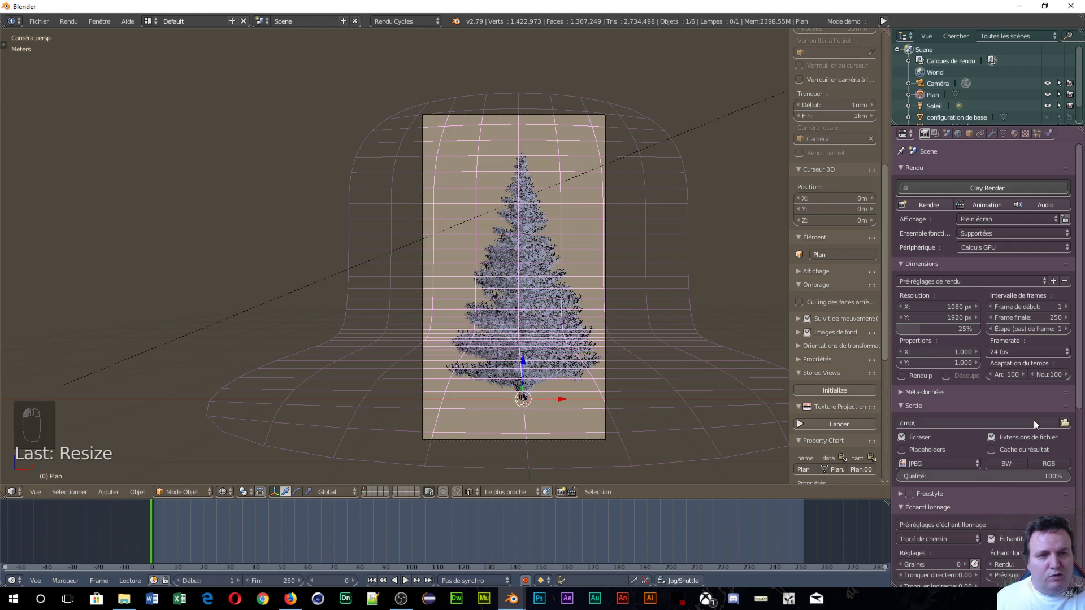
# - Render a test image, examine the tree's needles up close, stop the render and return to the scene
pyautogui.click(927, 205)
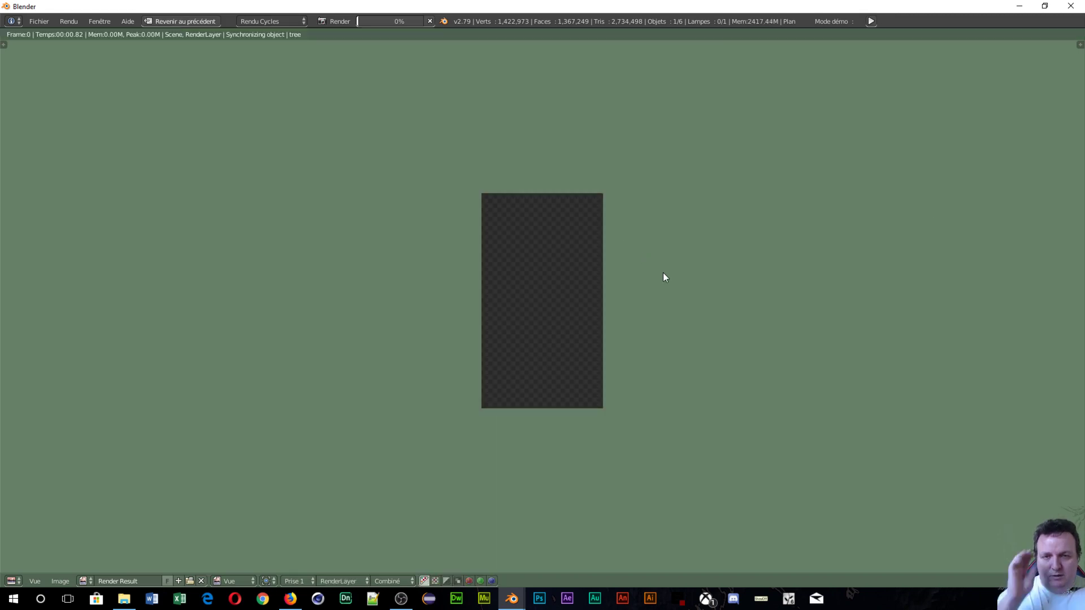
pyautogui.scroll(3, 665, 277)
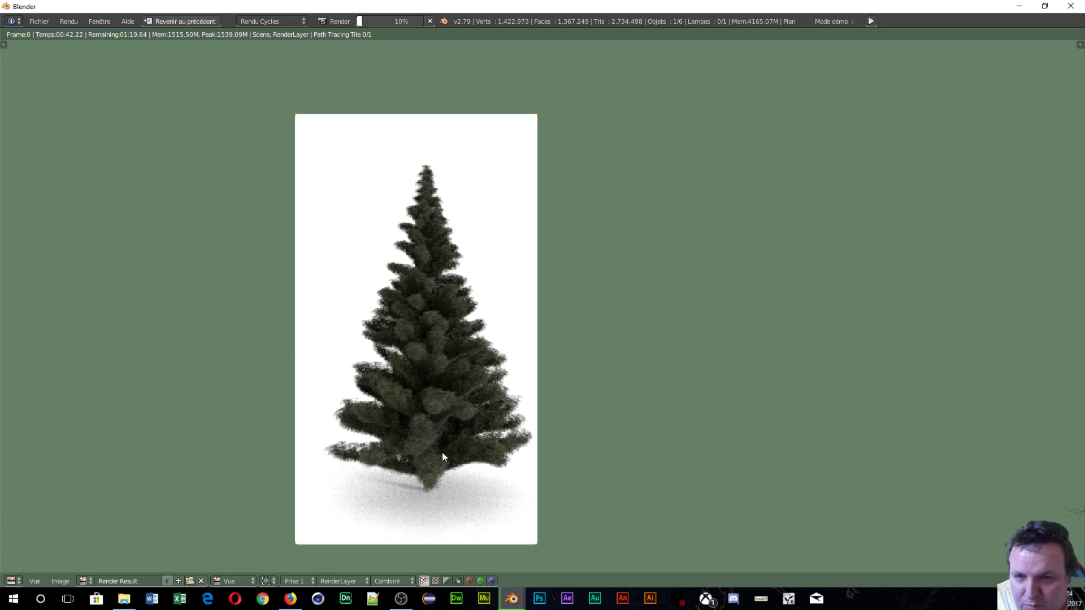
pyautogui.scroll(2, 442, 452)
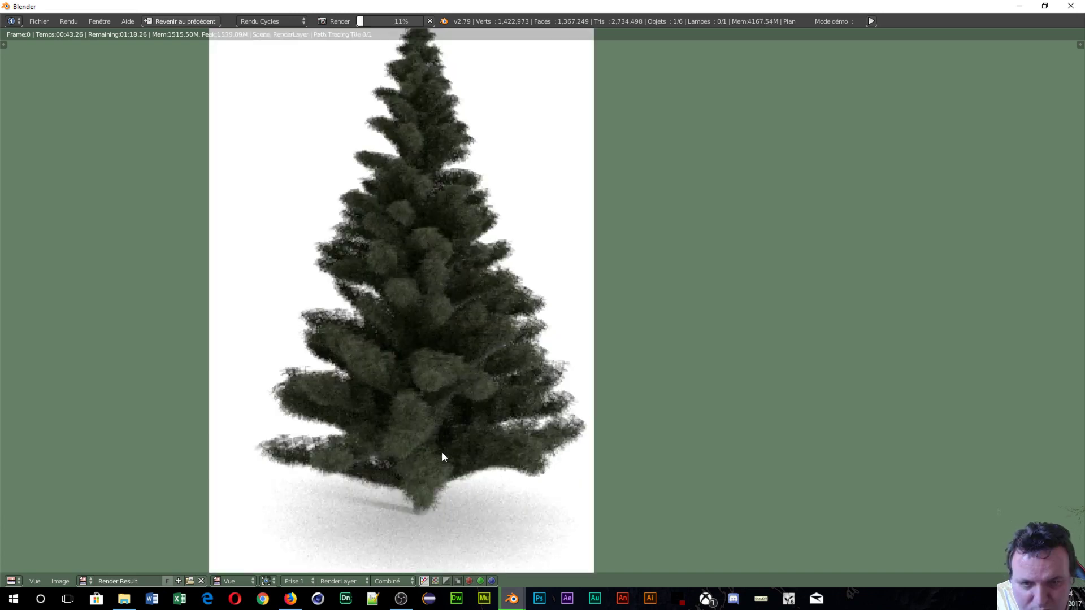
pyautogui.scroll(2, 443, 453)
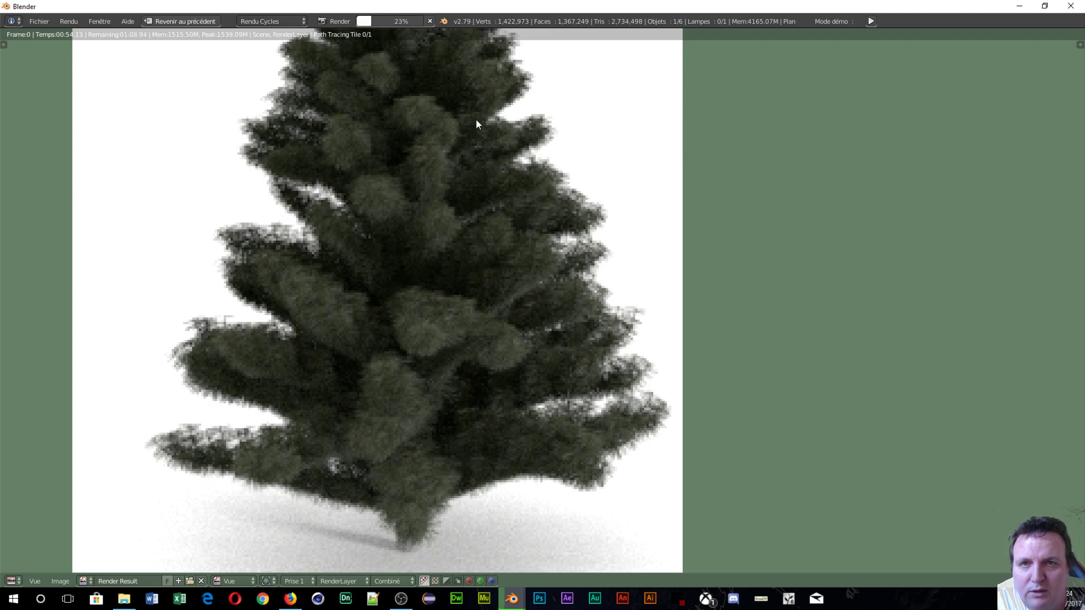
pyautogui.click(429, 22)
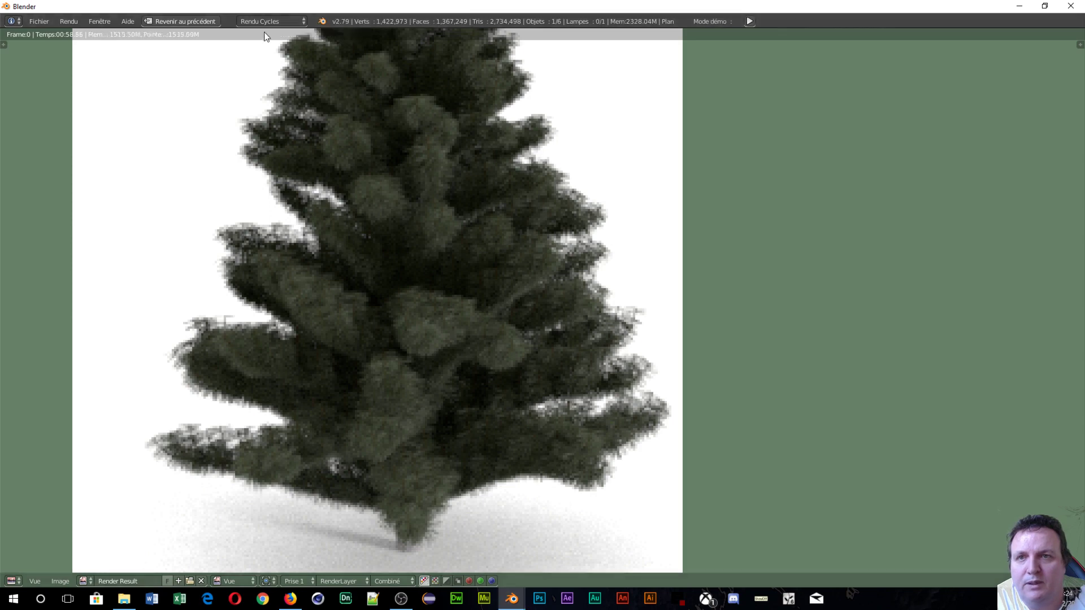
pyautogui.click(182, 21)
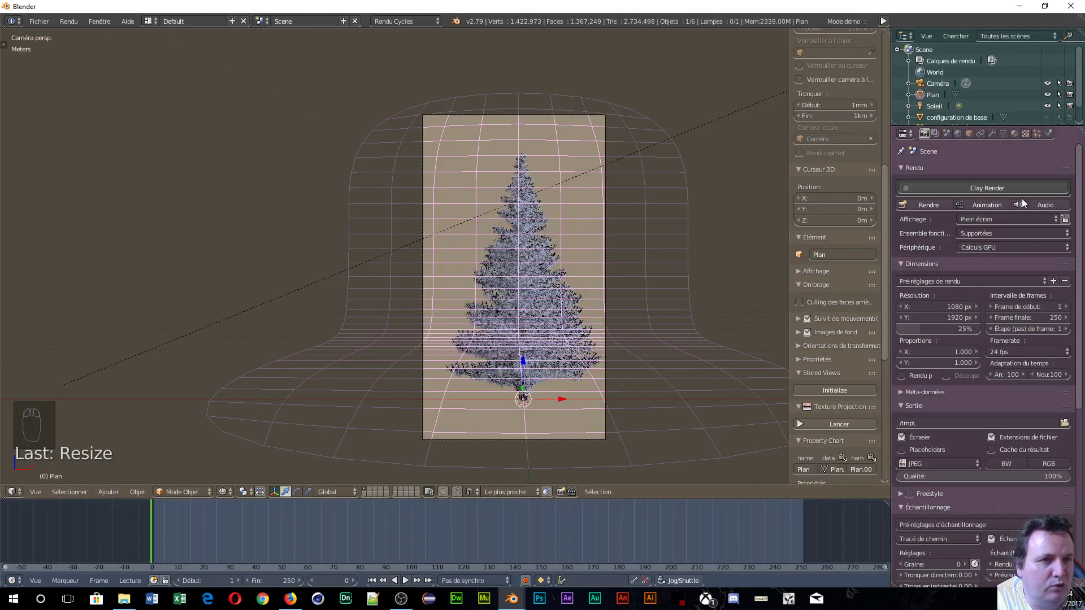
# - Split the 3D view and show the nodes of the tree's "aiguille" material in a node editor beside it
pyautogui.click(1015, 134)
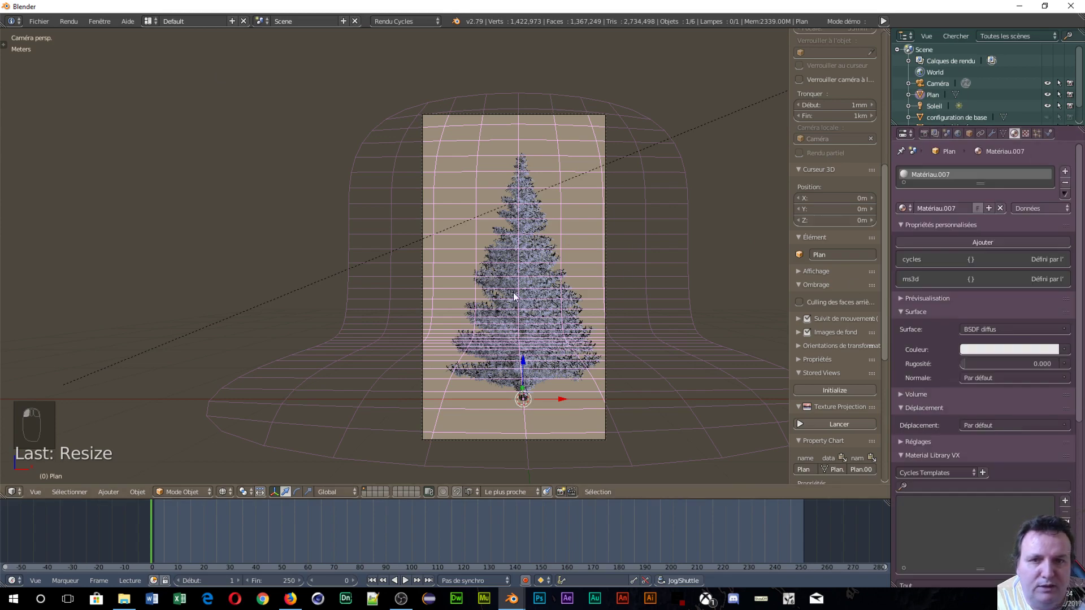
pyautogui.rightClick(535, 230)
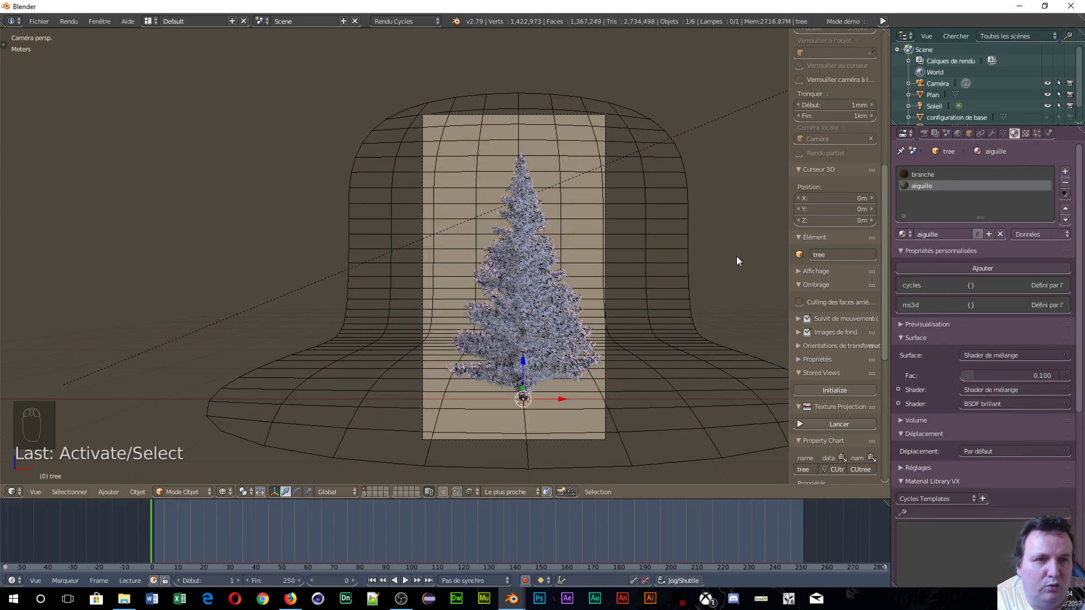
pyautogui.click(913, 185)
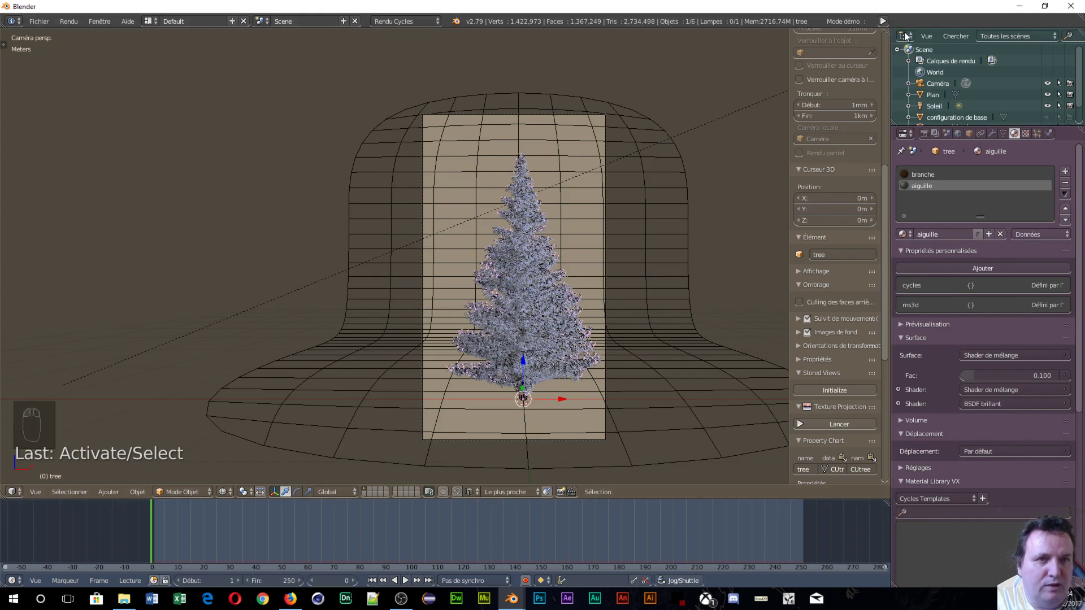
pyautogui.moveTo(890, 24); pyautogui.dragTo(473, 111)
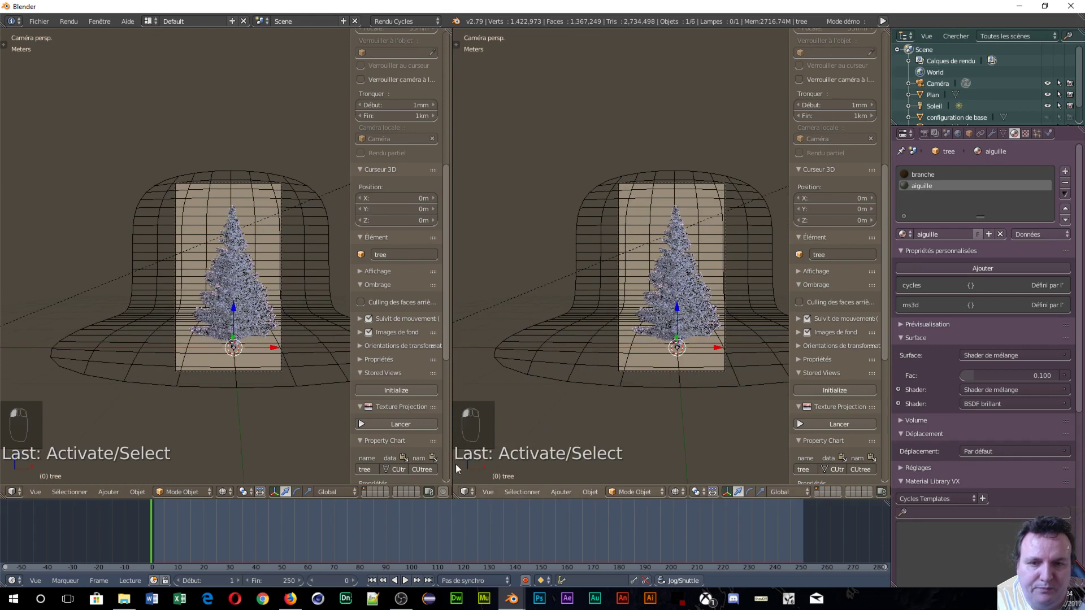
pyautogui.click(466, 492)
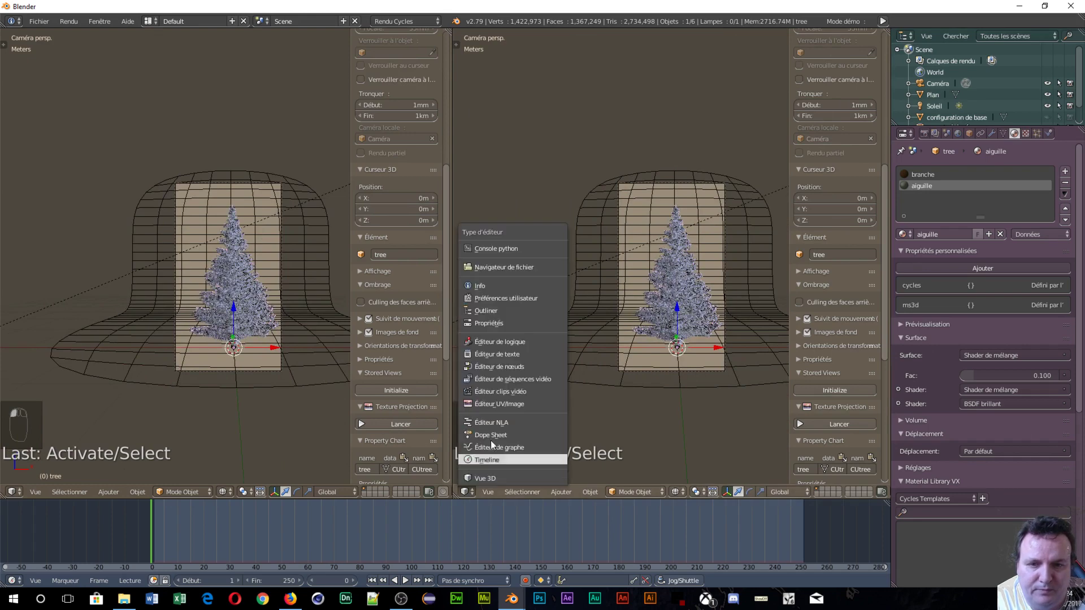
pyautogui.click(489, 367)
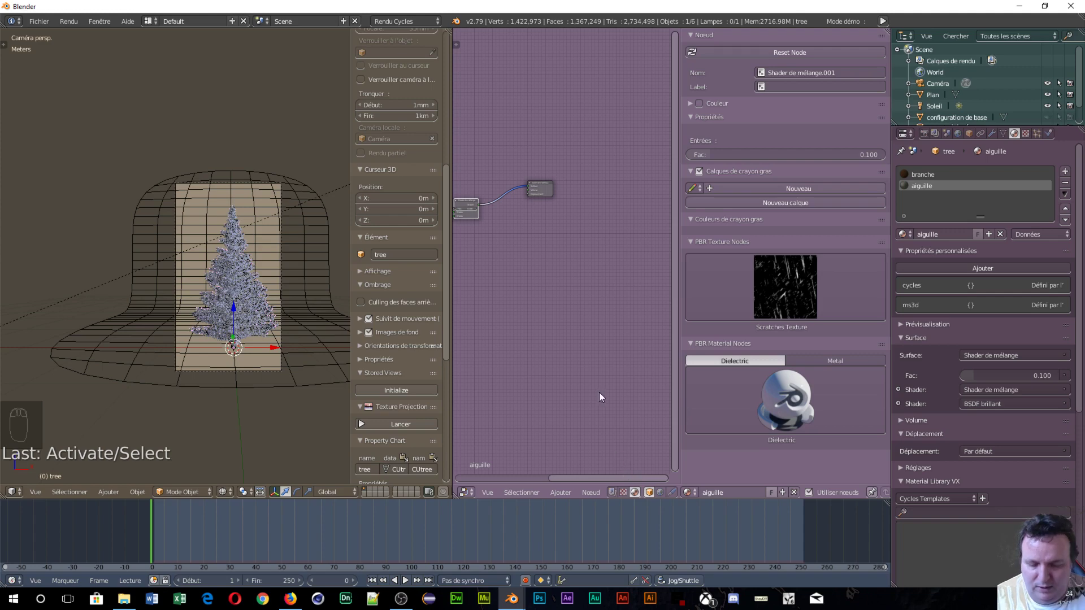
pyautogui.press('n')
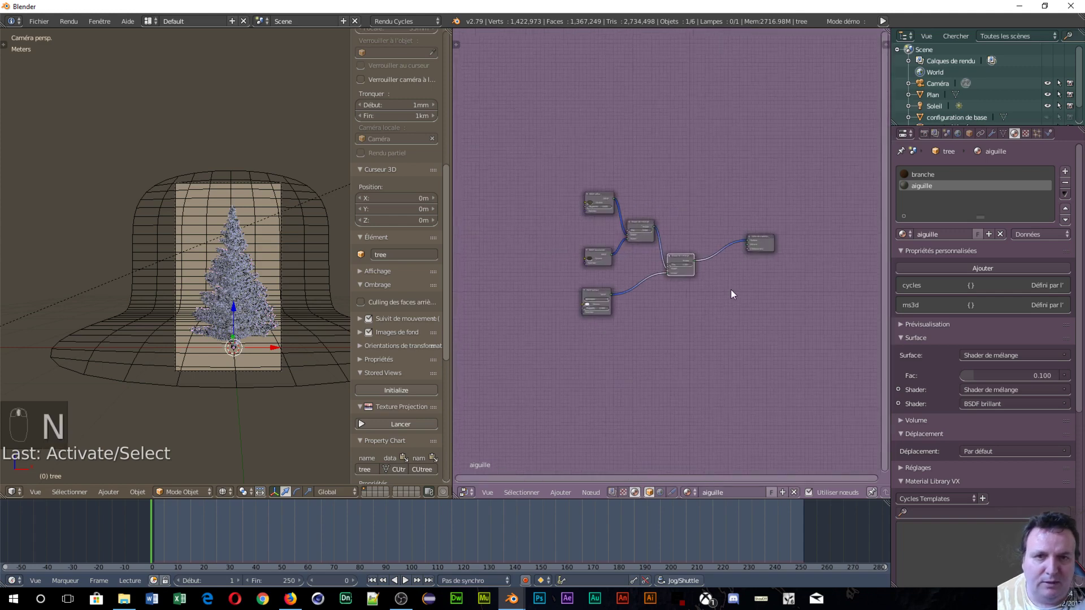
pyautogui.scroll(10, 731, 289)
pyautogui.moveTo(535, 350); pyautogui.dragTo(706, 385, button='middle')
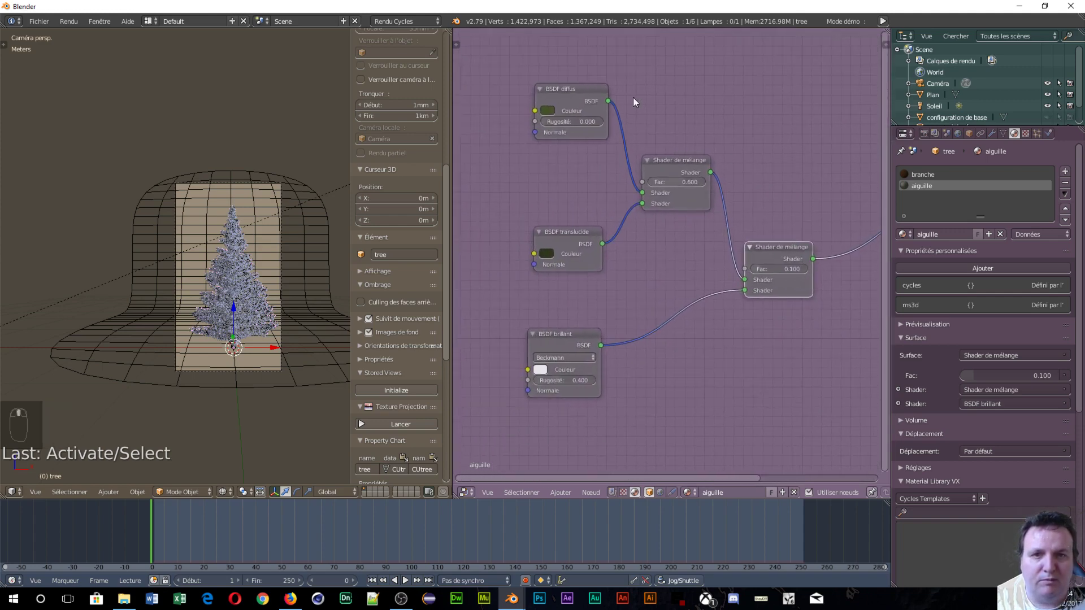
# - Change the diffuse and translucent shader colours of the "aiguille" material to a brighter, more saturated green
pyautogui.click(548, 111)
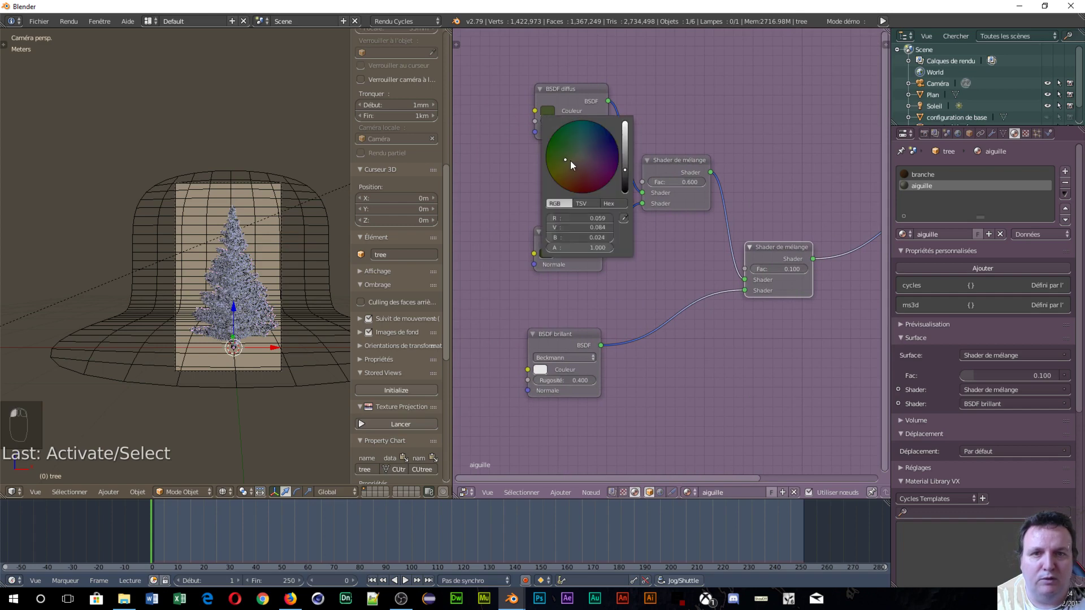
pyautogui.moveTo(571, 161); pyautogui.dragTo(556, 160)
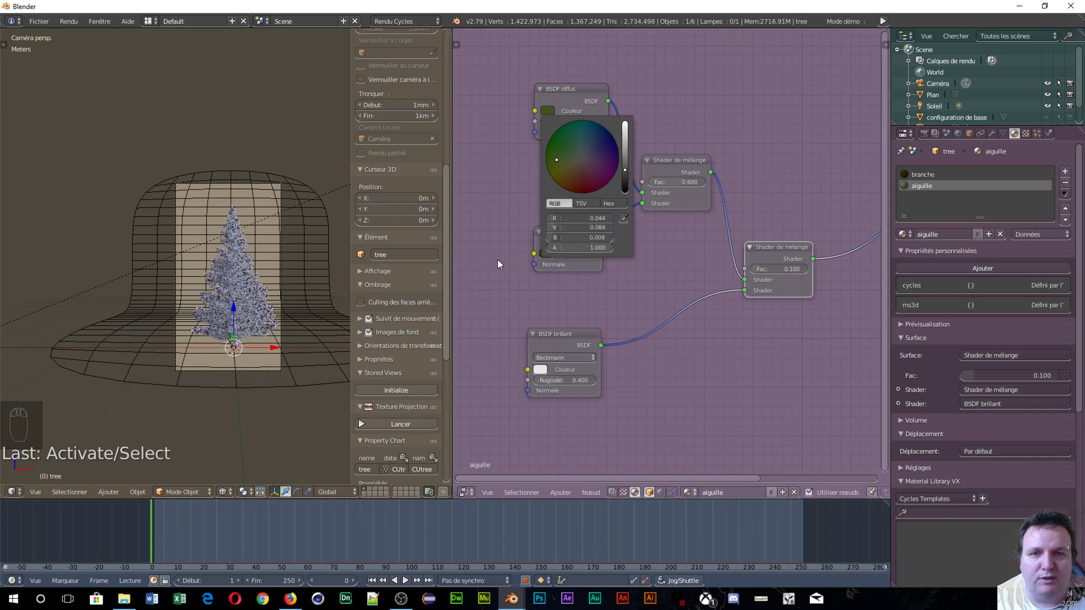
pyautogui.click(547, 253)
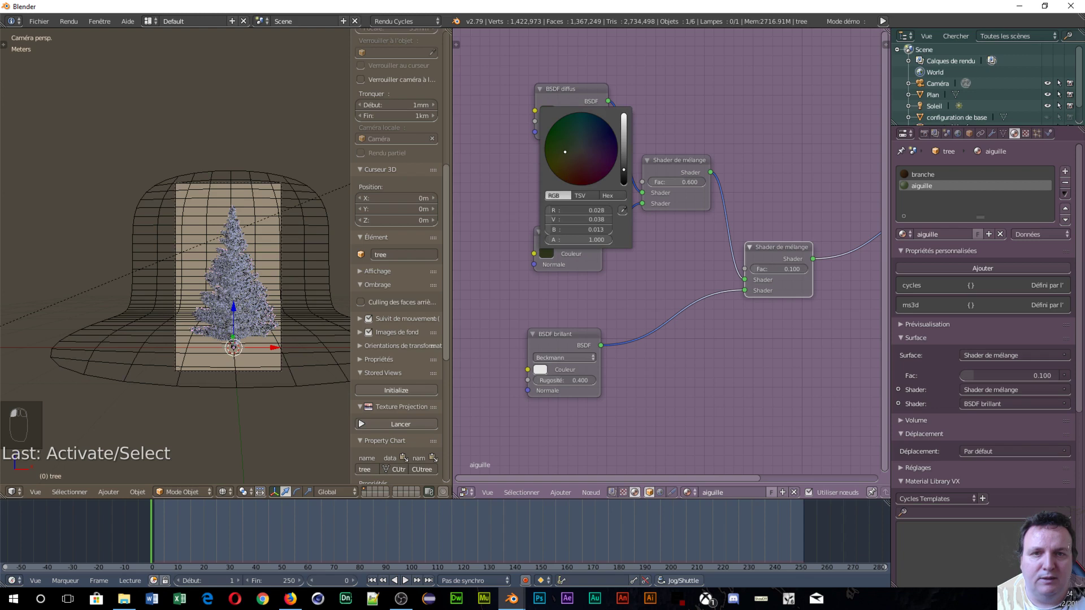
pyautogui.moveTo(565, 151); pyautogui.dragTo(553, 152)
pyautogui.moveTo(624, 165); pyautogui.dragTo(624, 160)
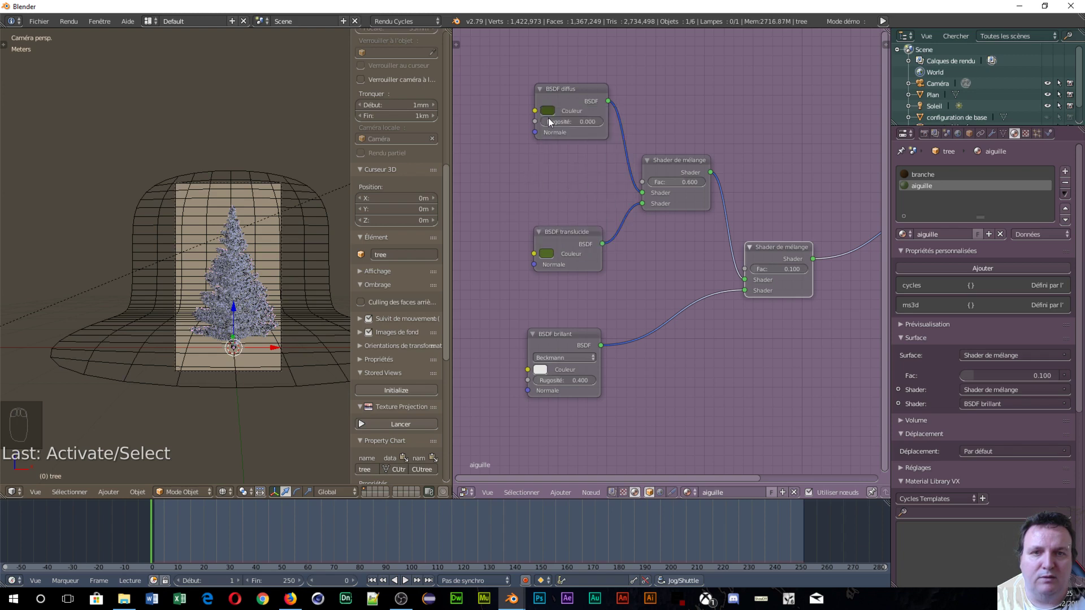
pyautogui.click(548, 111)
pyautogui.moveTo(625, 169); pyautogui.dragTo(625, 154)
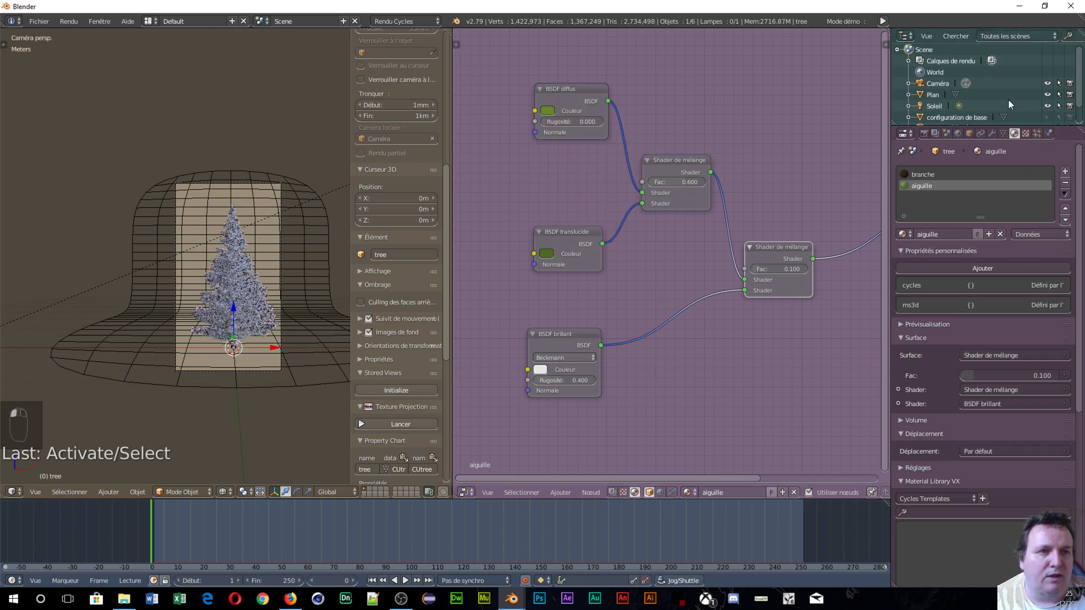
# - Set the hair length of the tree's needle particle system to 0.01
pyautogui.click(1037, 133)
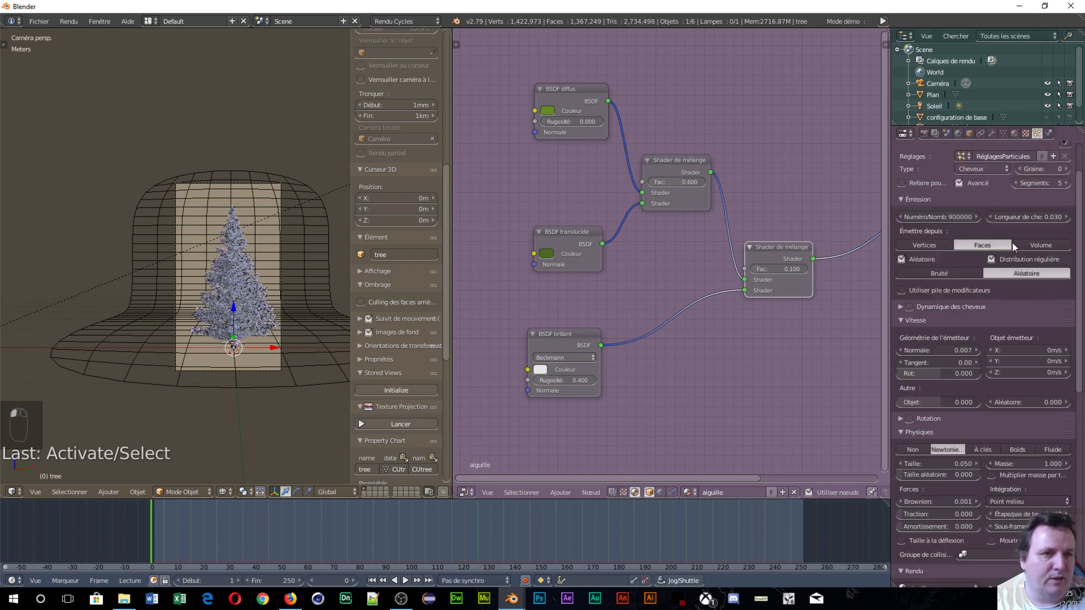
pyautogui.click(1026, 220)
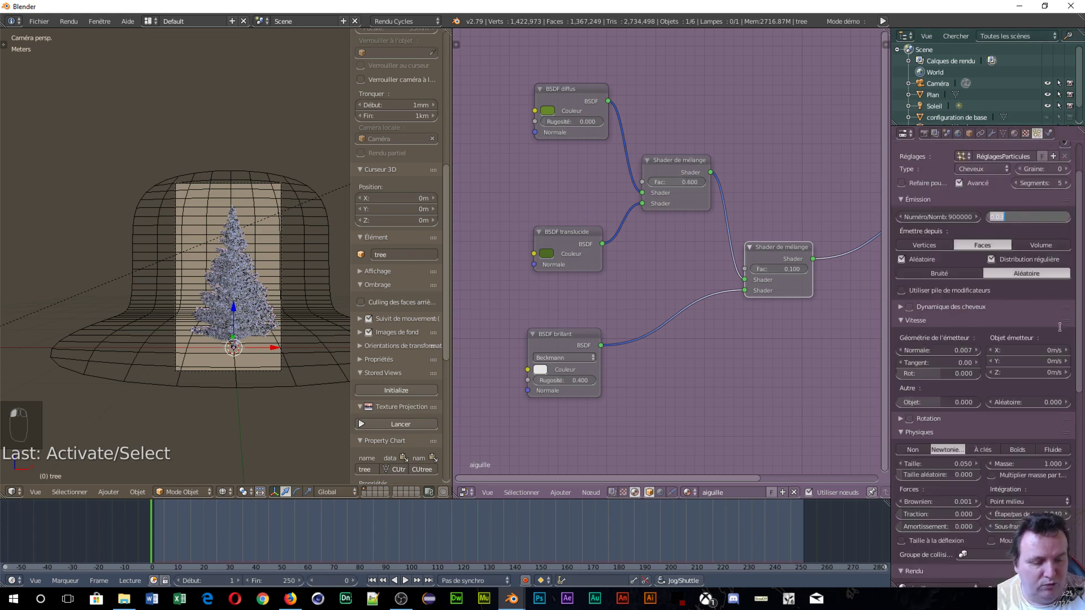
pyautogui.write('0.01')
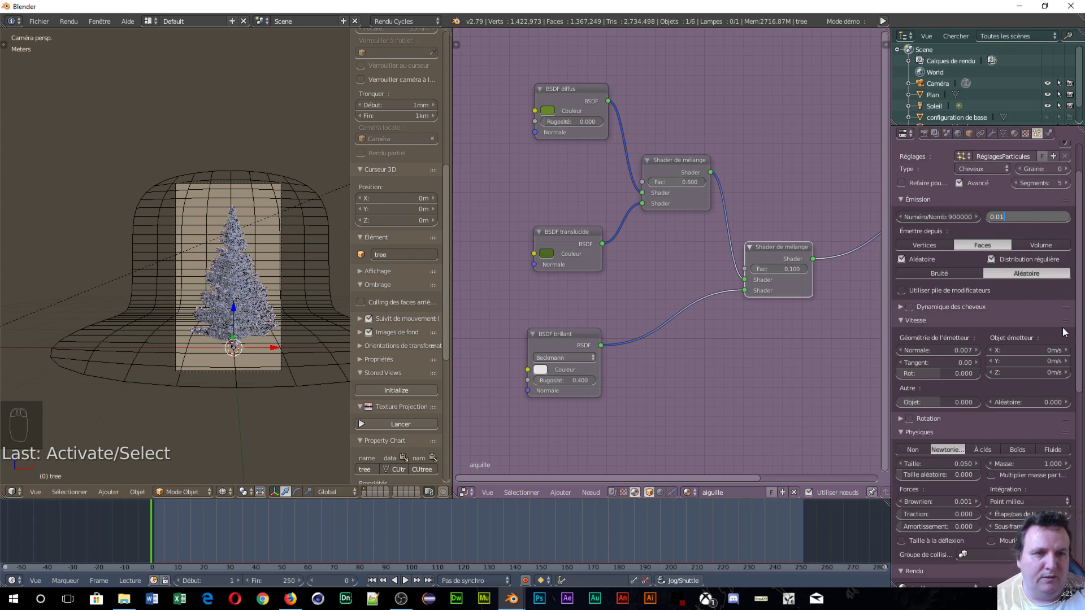
pyautogui.press('Return')
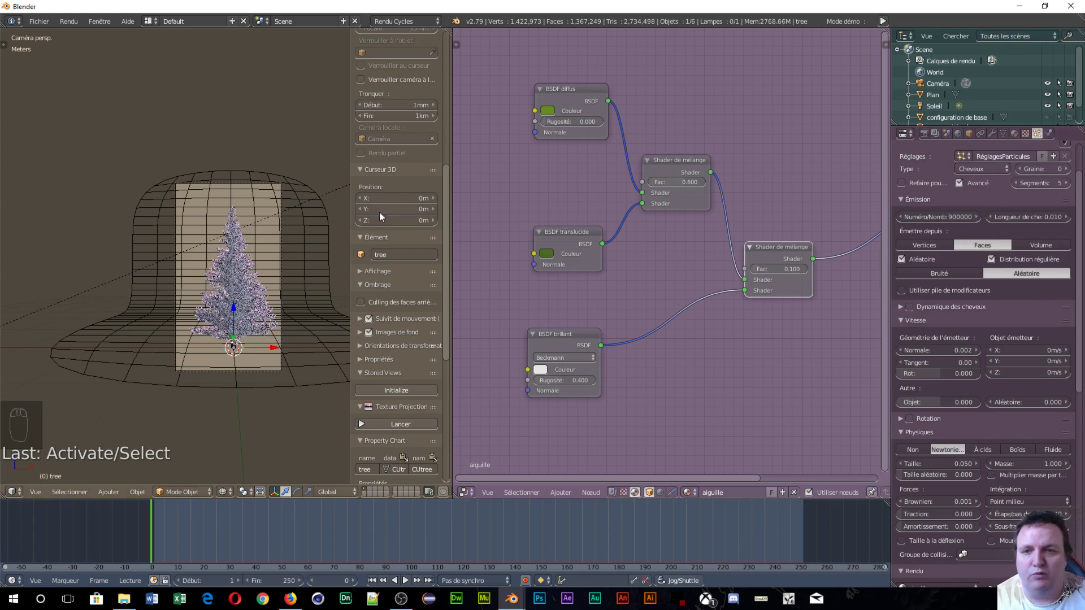
# - Render another test image to check the greener, shorter needles on the whole tree, stop it and return to the scene
pyautogui.click(925, 133)
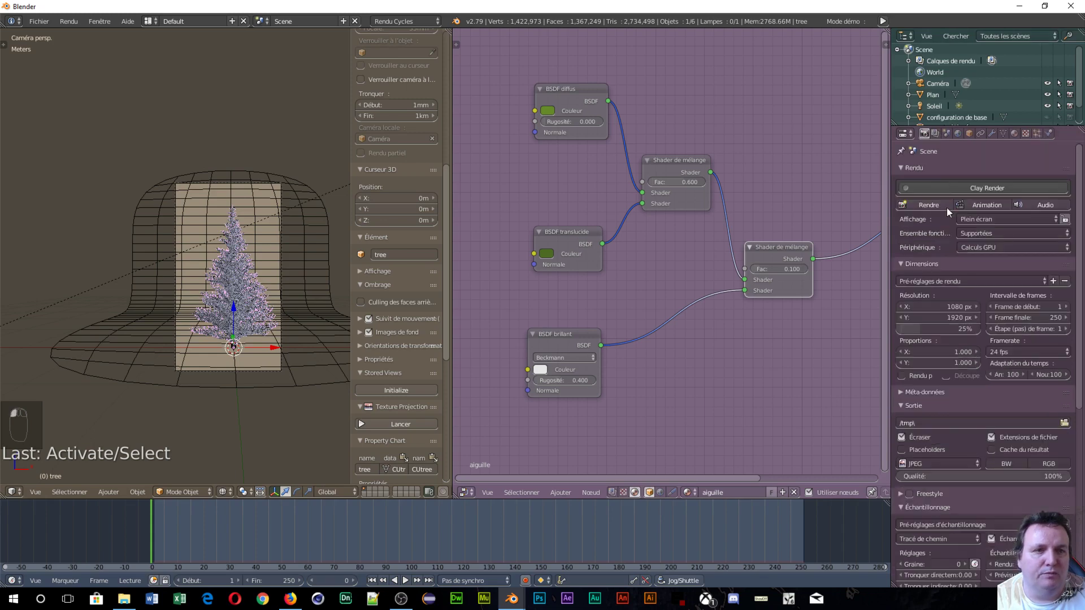
pyautogui.click(930, 205)
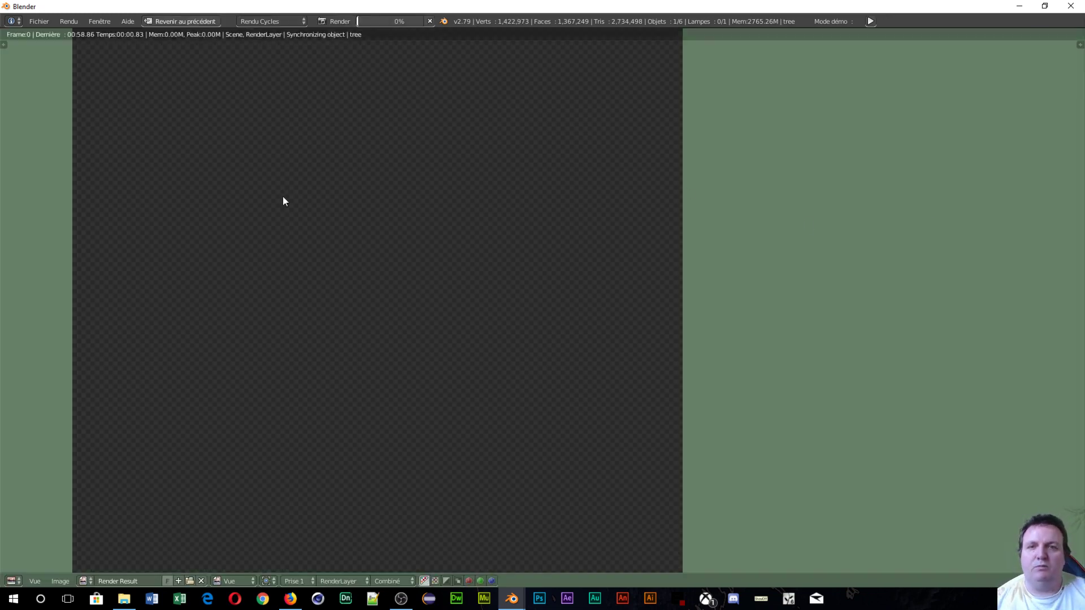
pyautogui.scroll(-1, 283, 201)
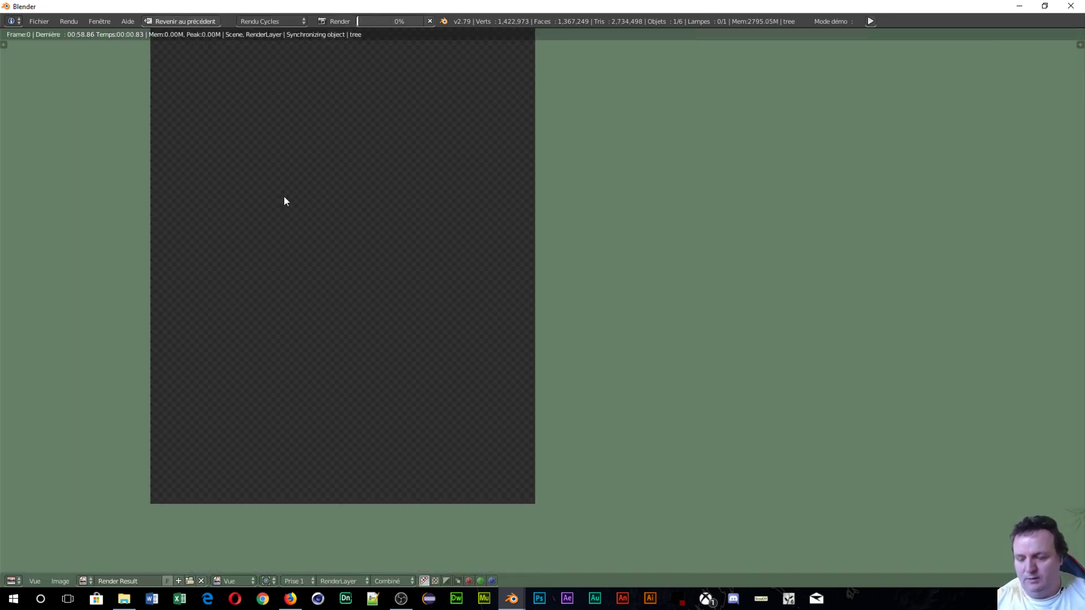
pyautogui.moveTo(283, 202); pyautogui.dragTo(497, 326, button='middle')
pyautogui.scroll(-1, 496, 323)
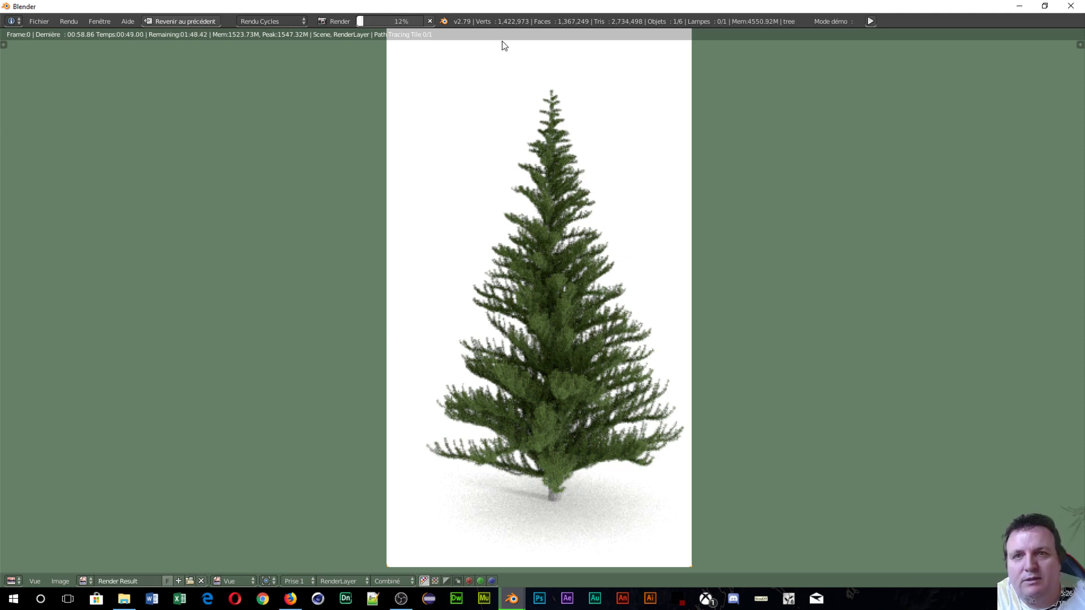
pyautogui.click(430, 21)
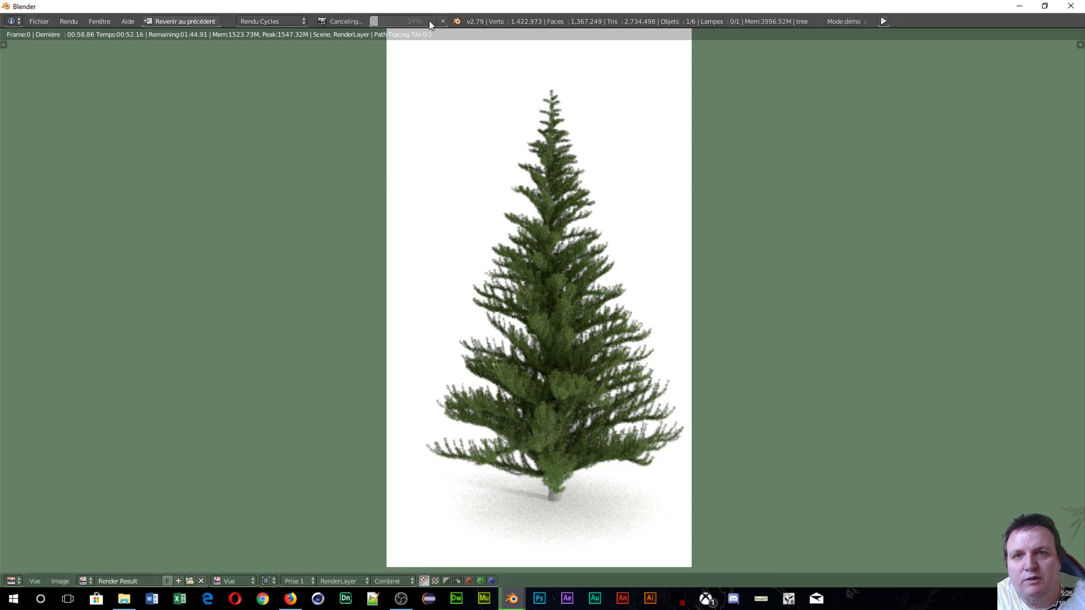
pyautogui.click(189, 18)
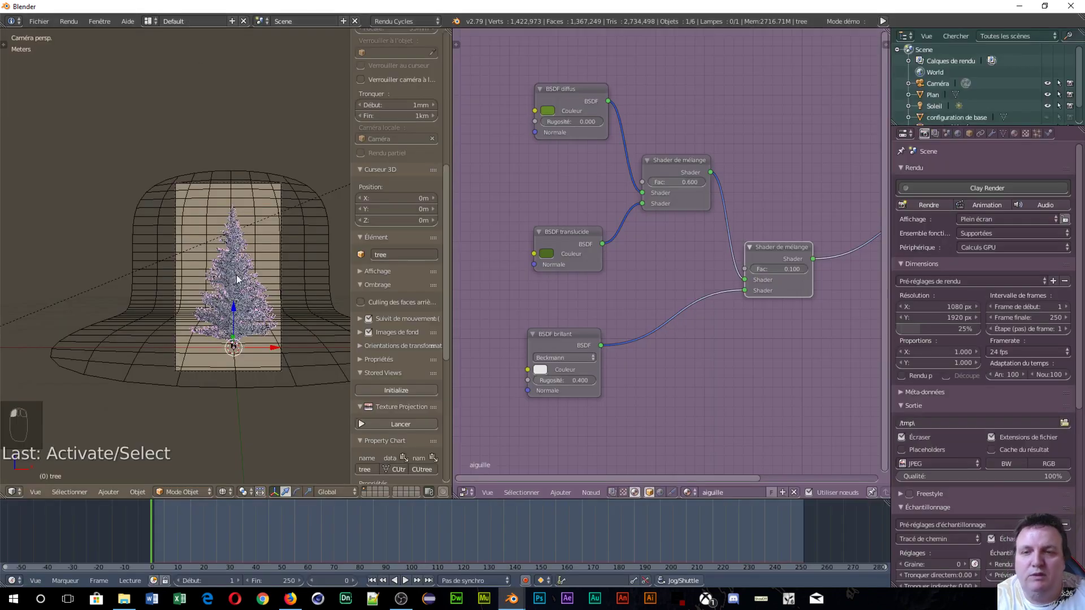